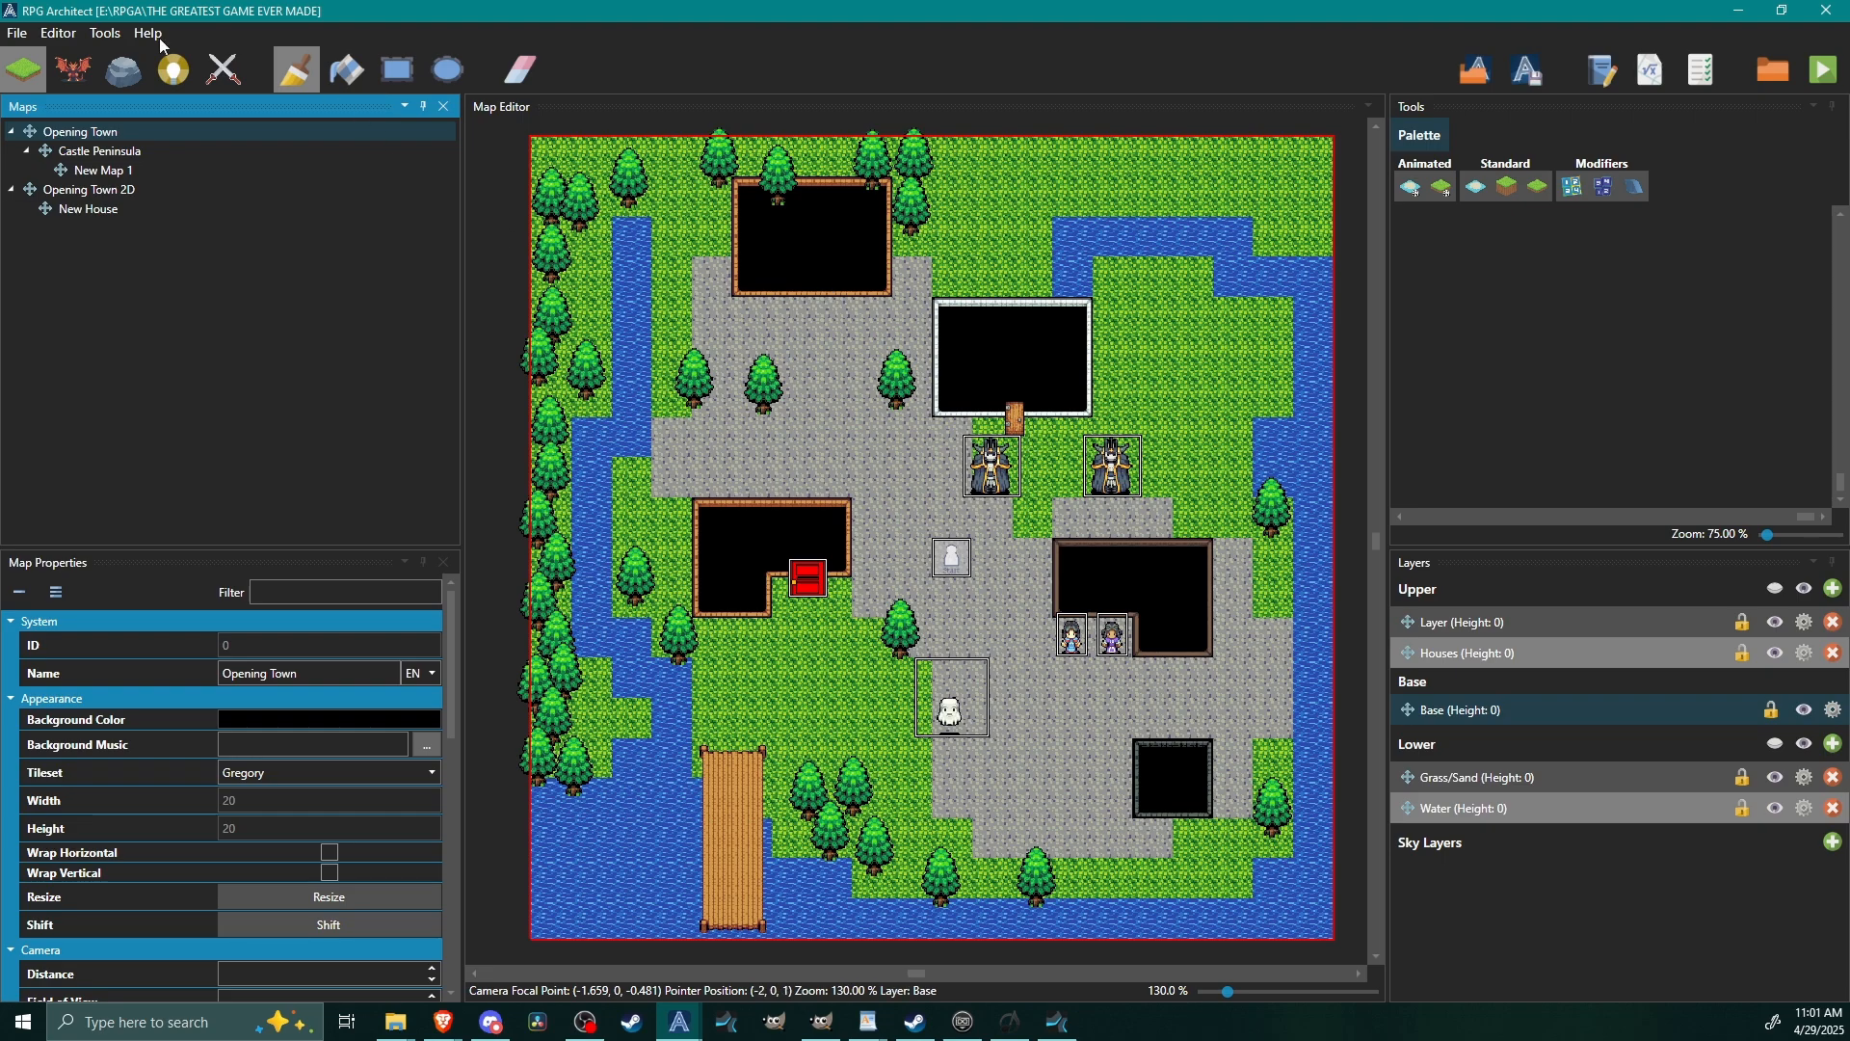
Open the project's database and go to the Data Entries section.
left_click(113, 37)
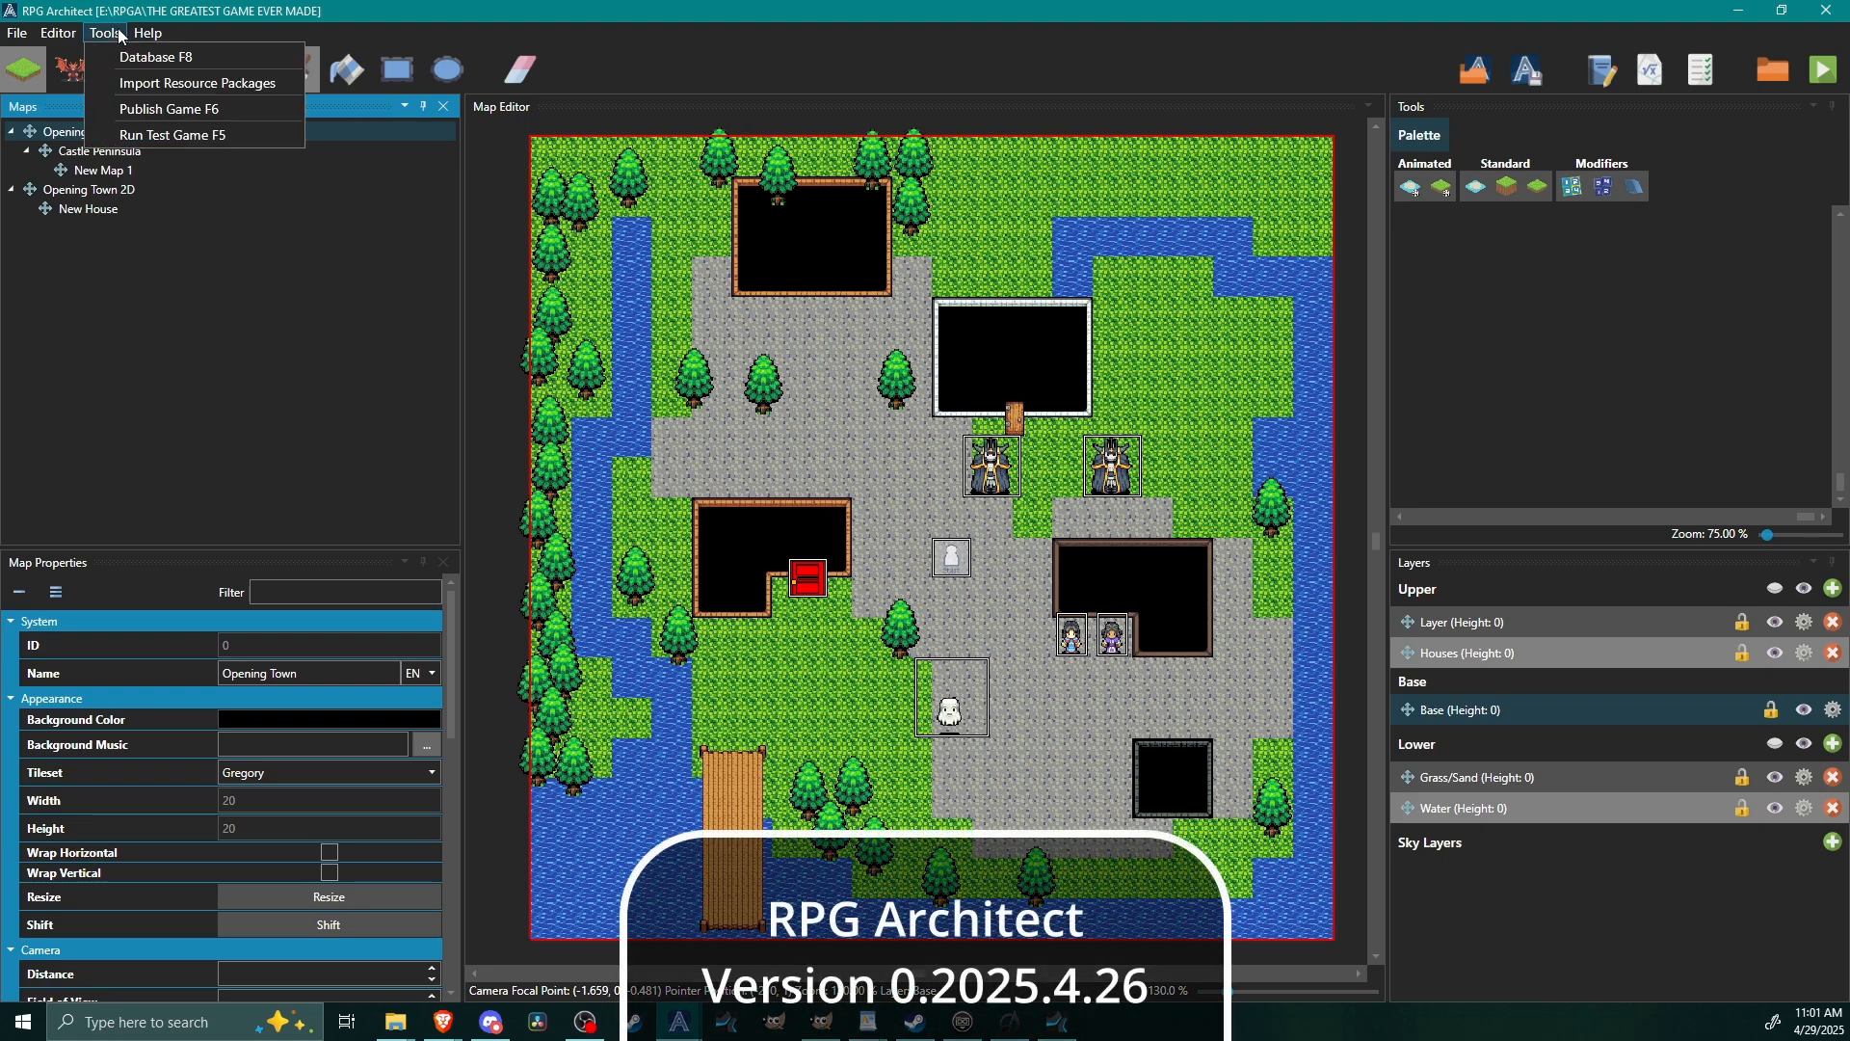
left_click(122, 56)
left_click(1545, 149)
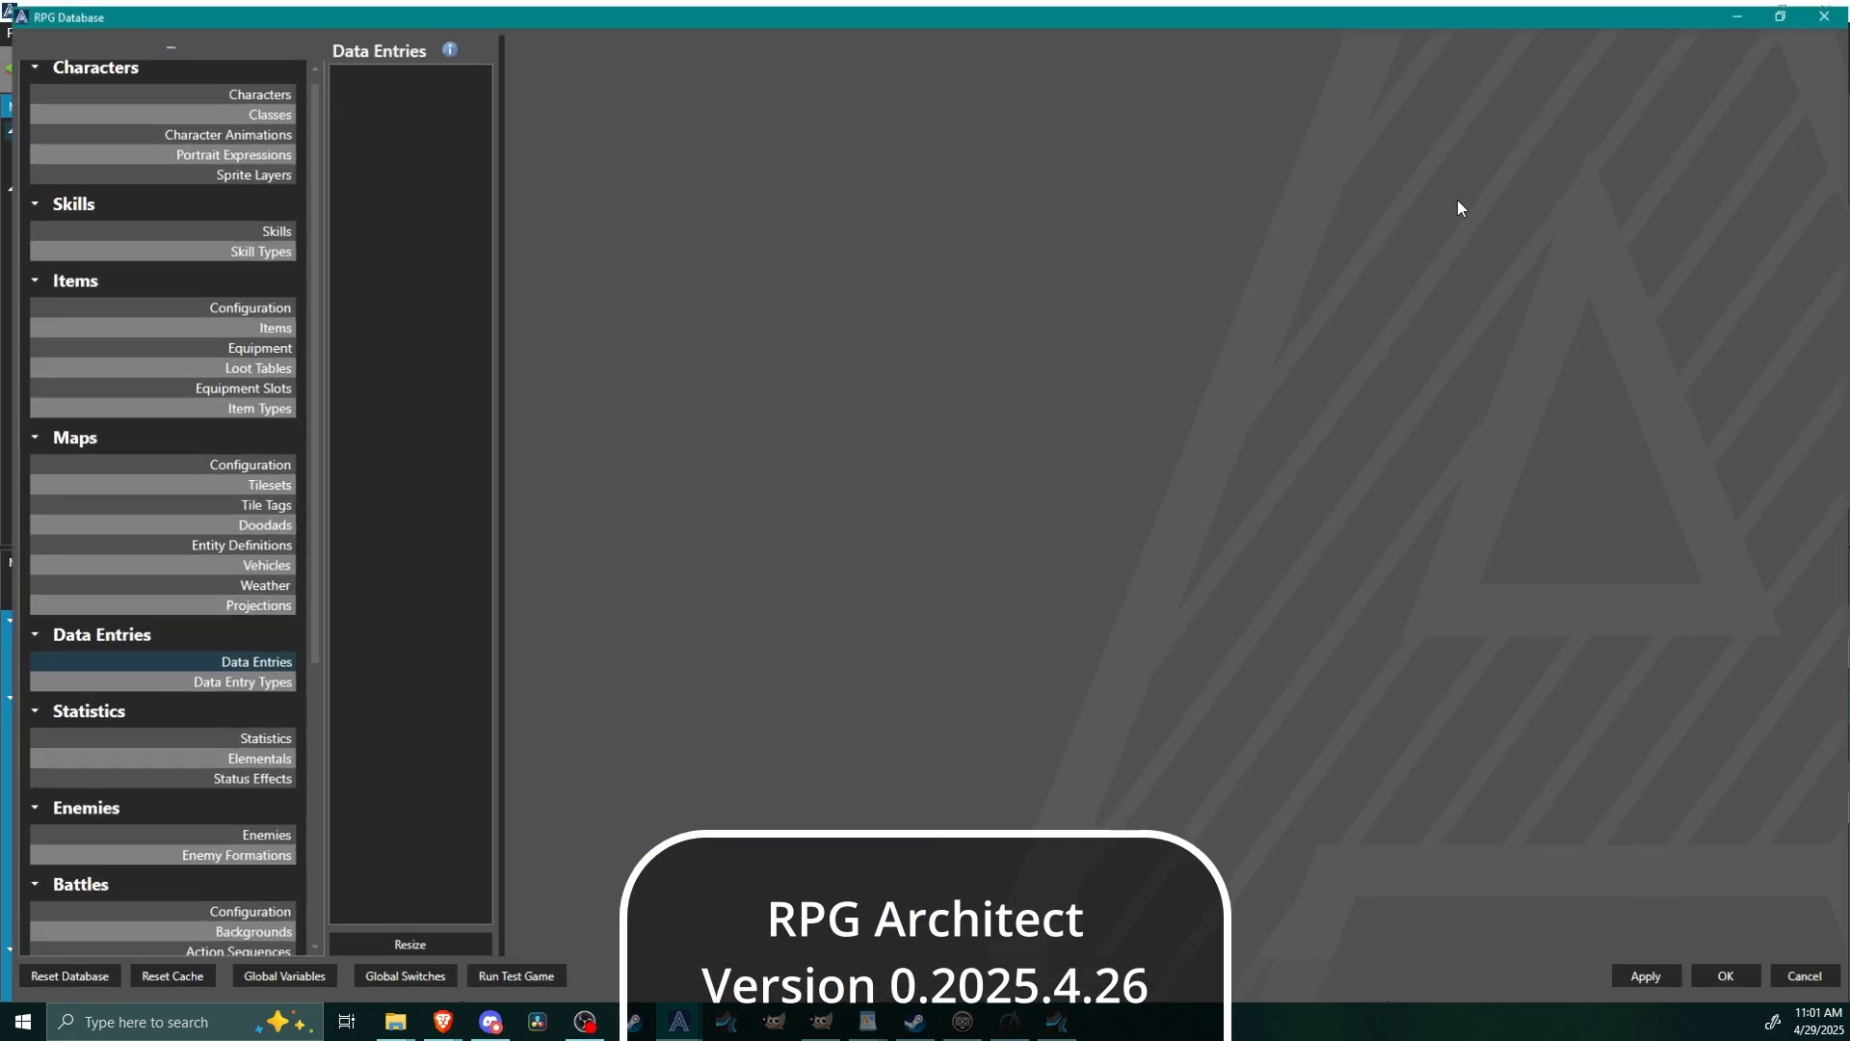
left_click(166, 657)
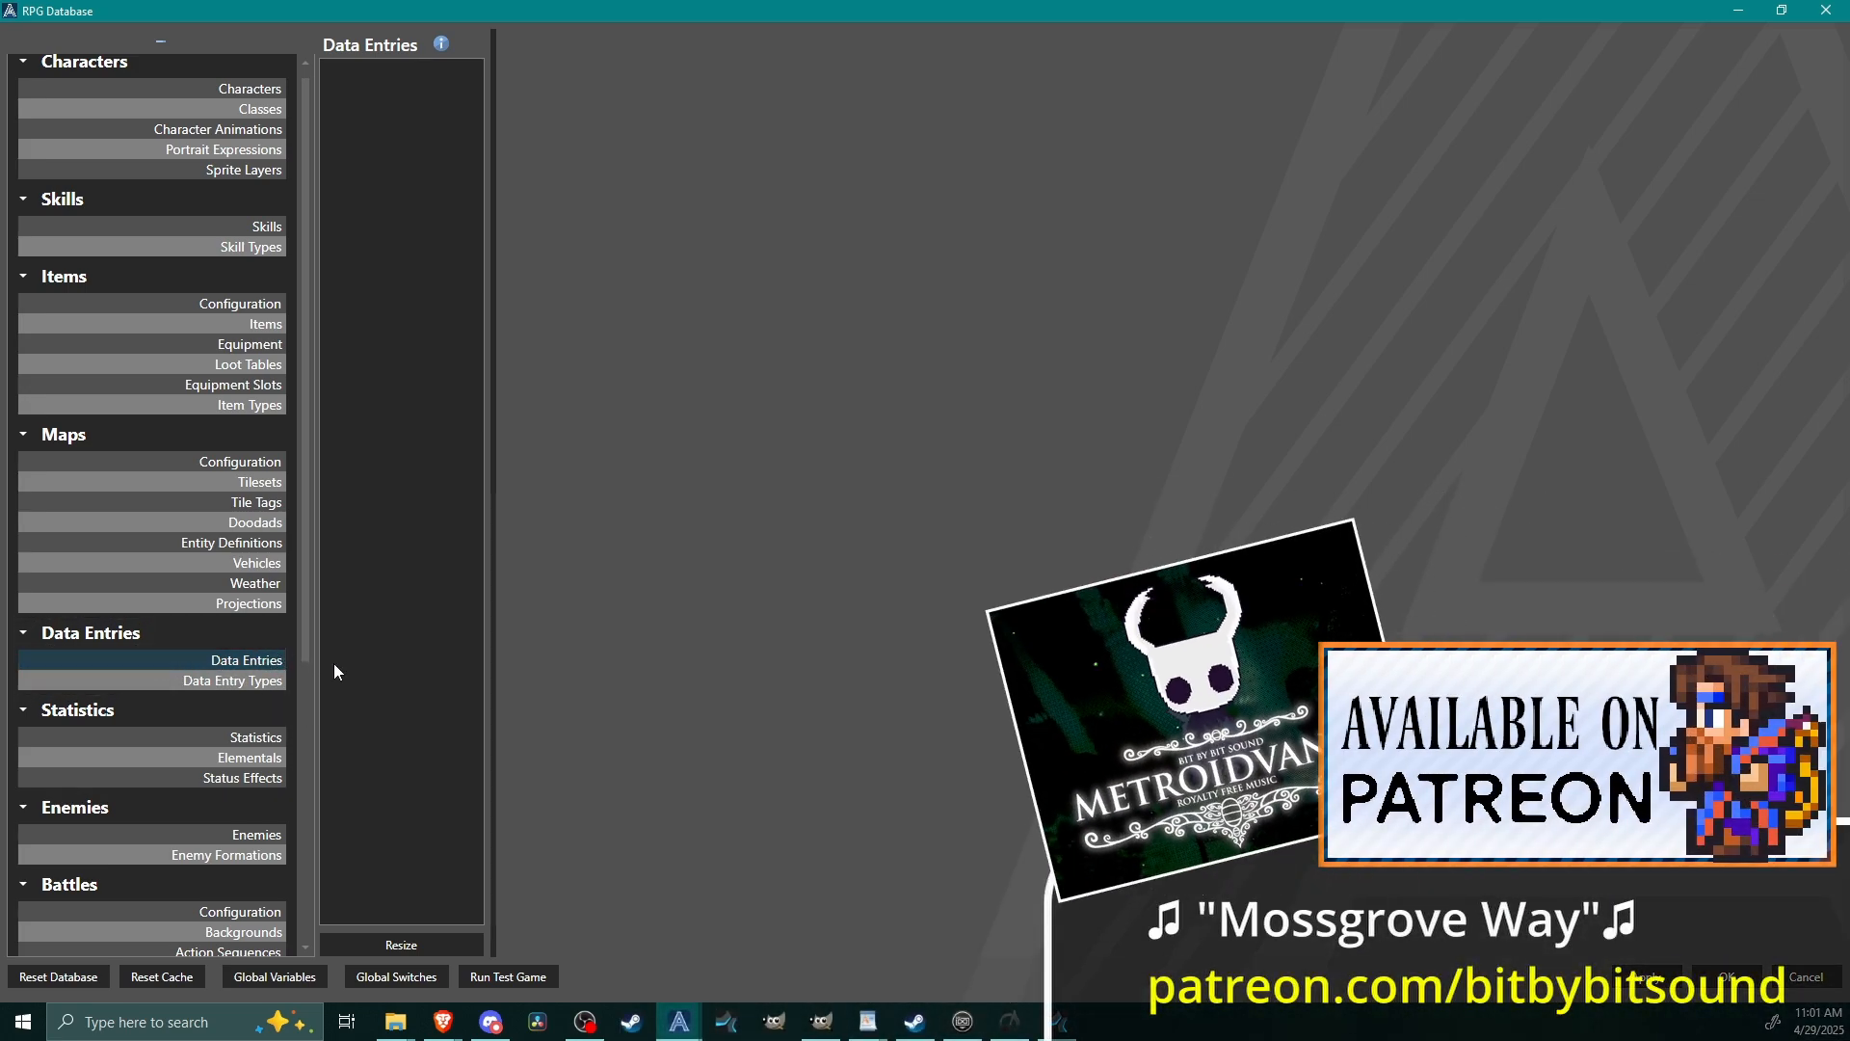
scroll(309, 644, "up", 1)
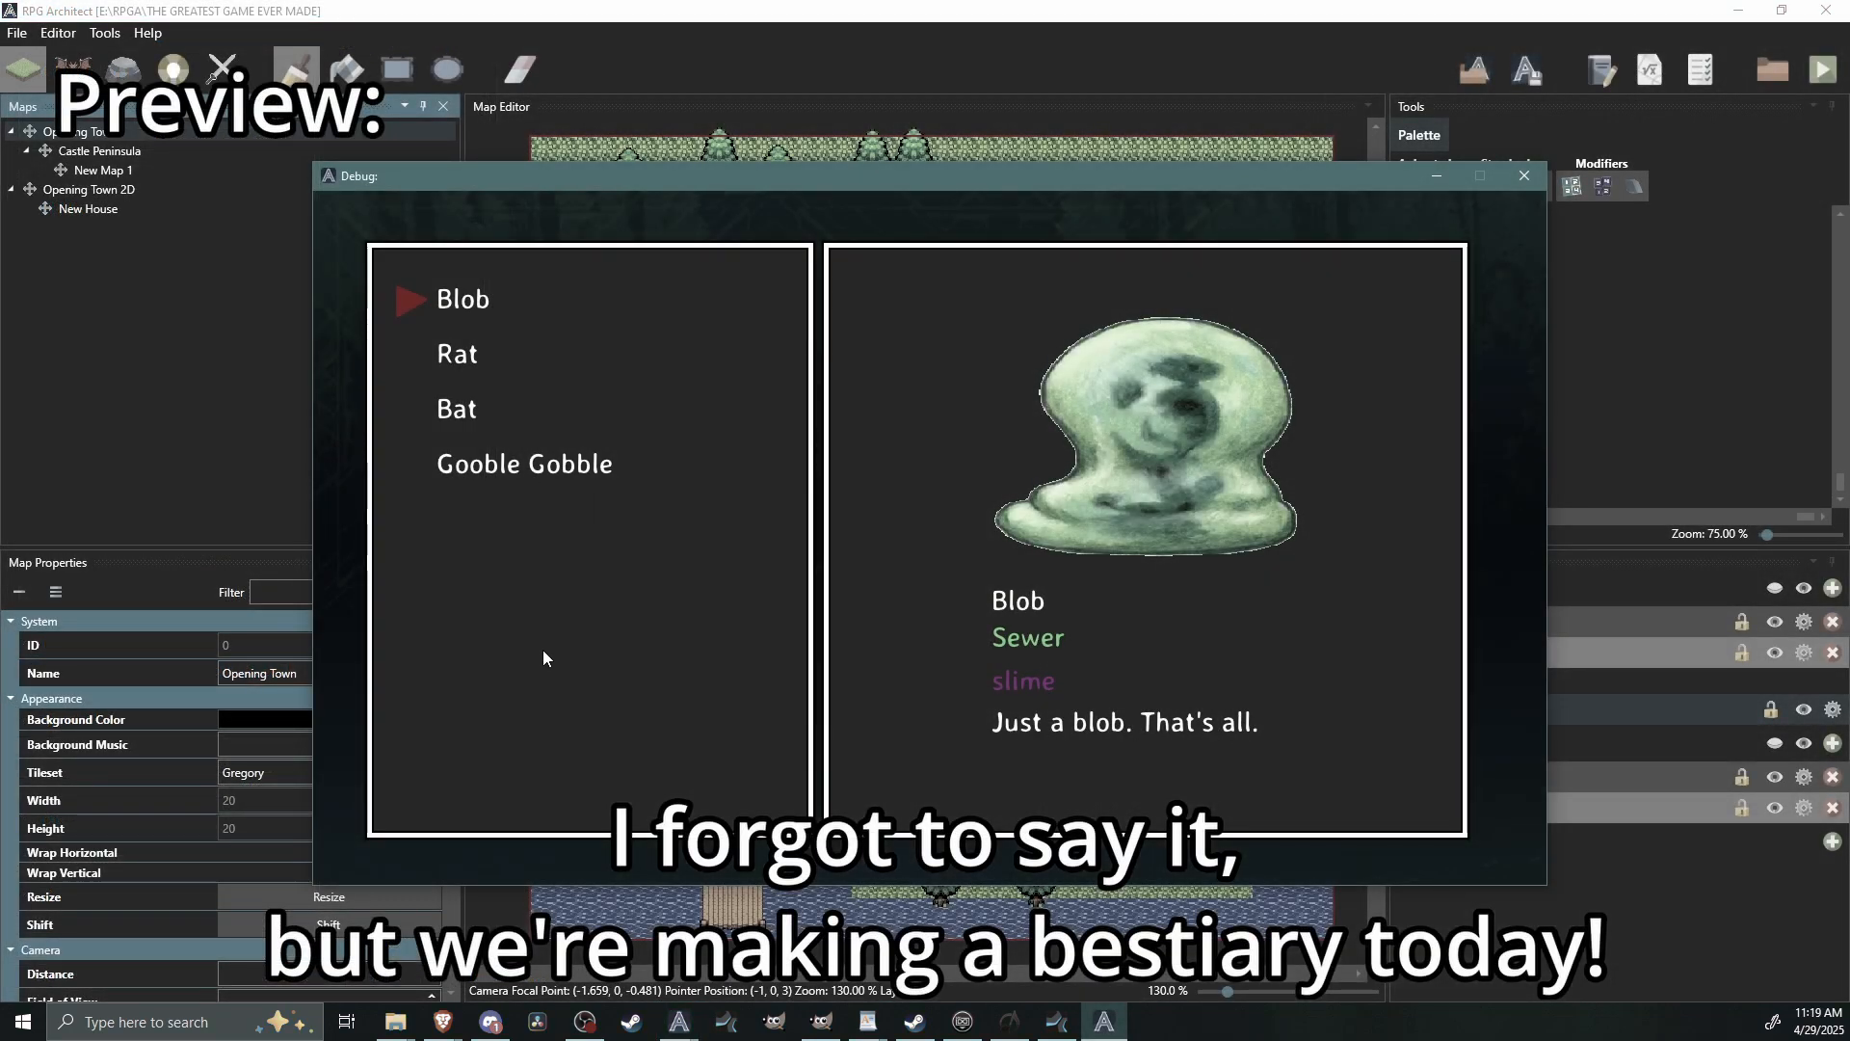
key("Down")
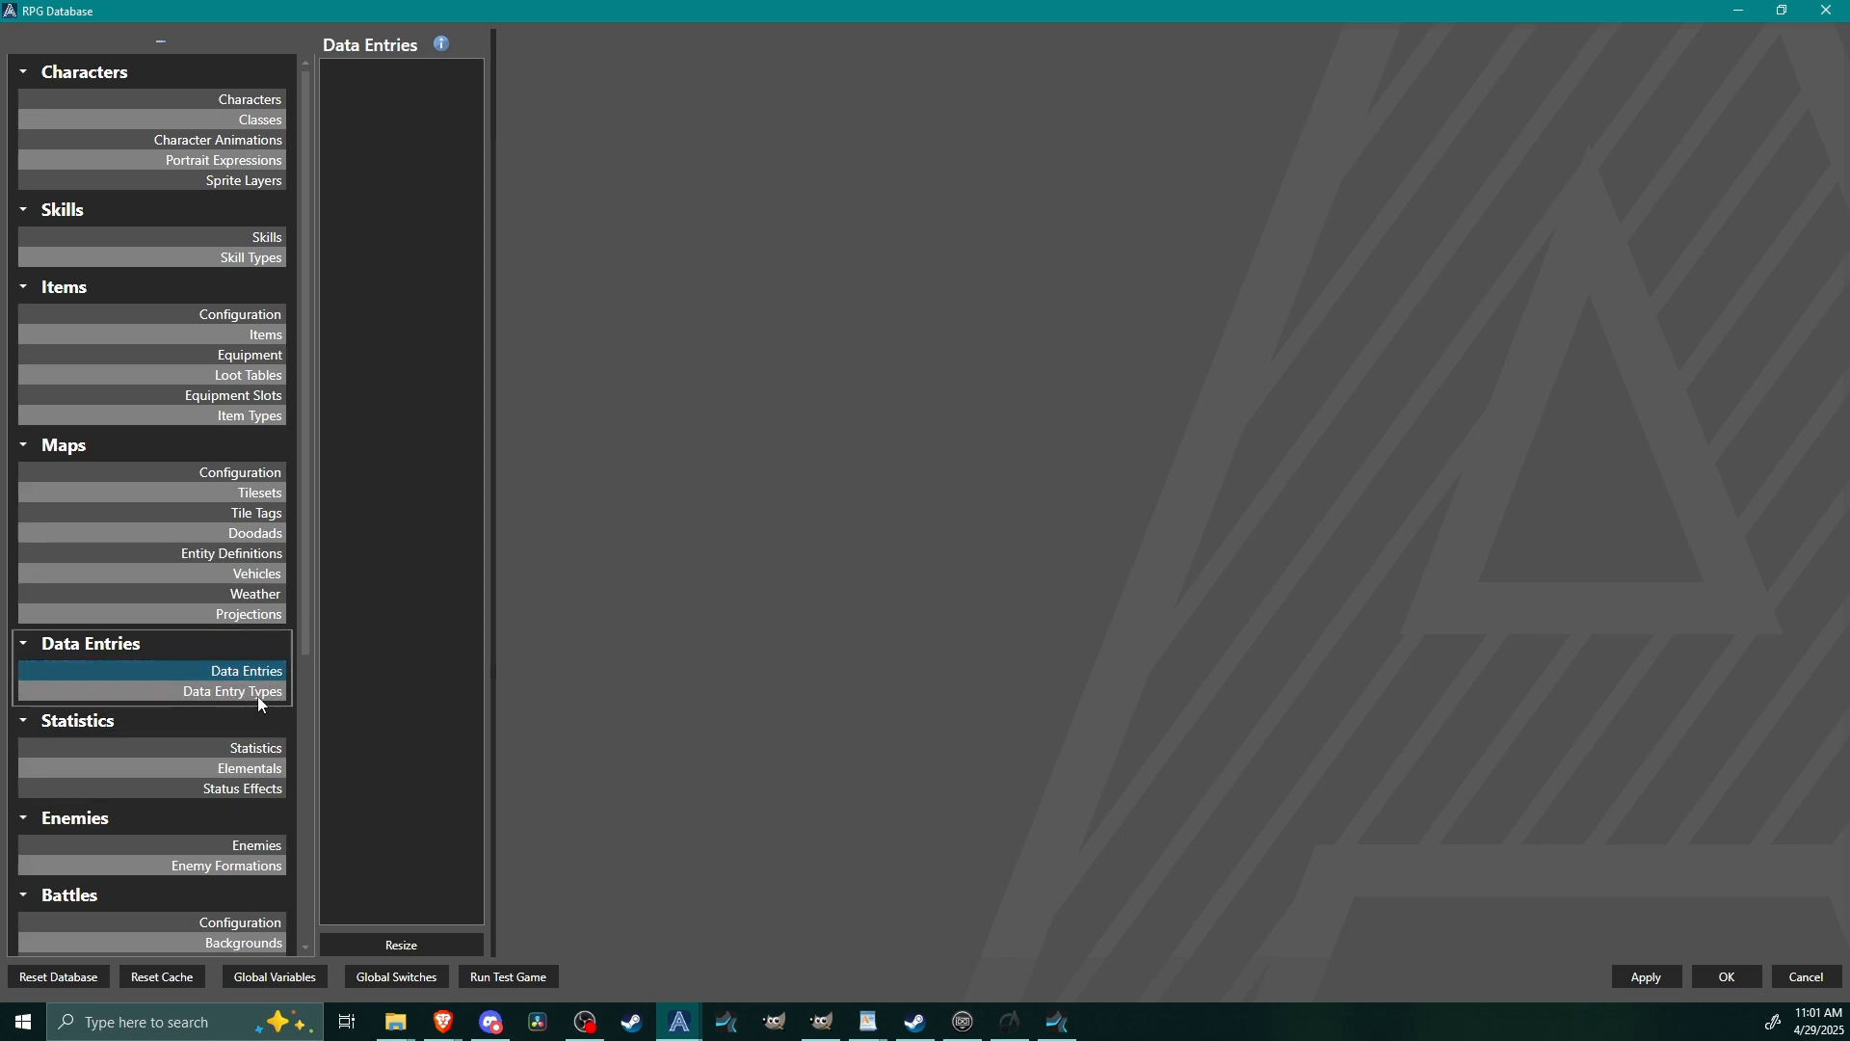
Resize the Data Entry Types list to 3 items.
left_click(227, 693)
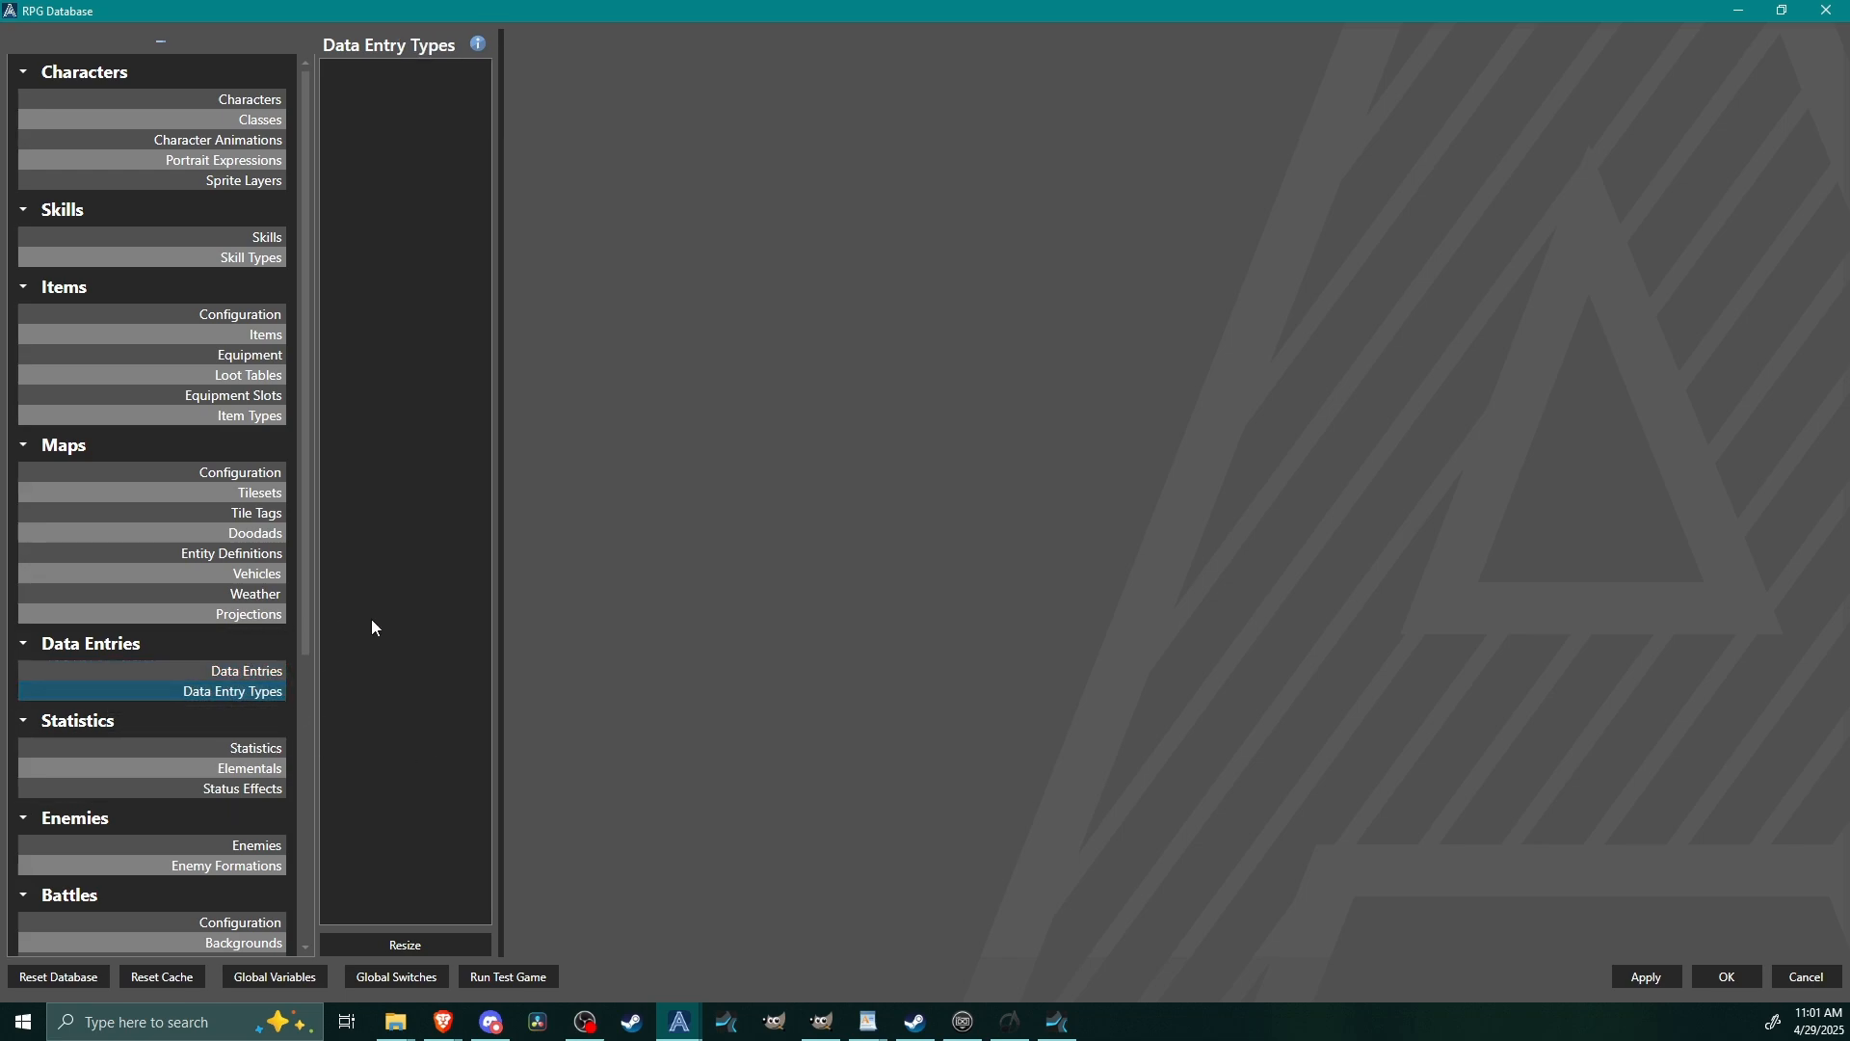
left_click(399, 947)
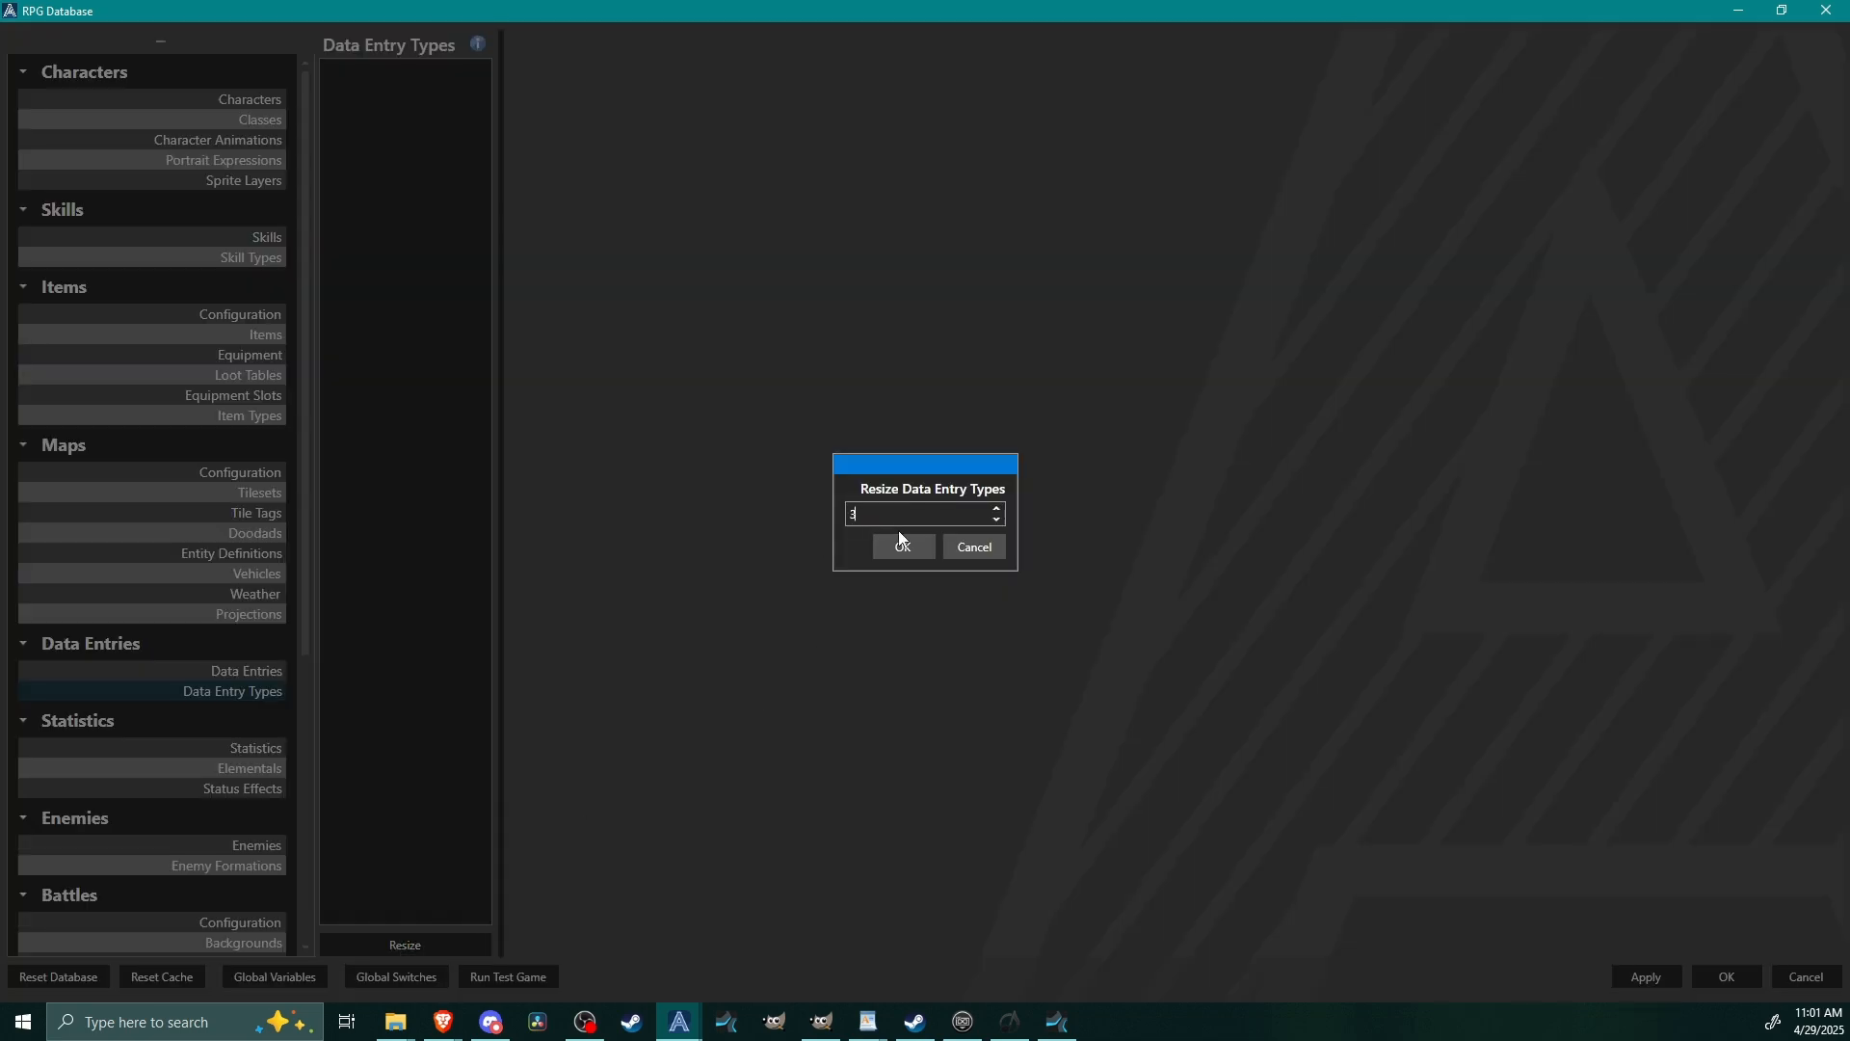
left_click(923, 548)
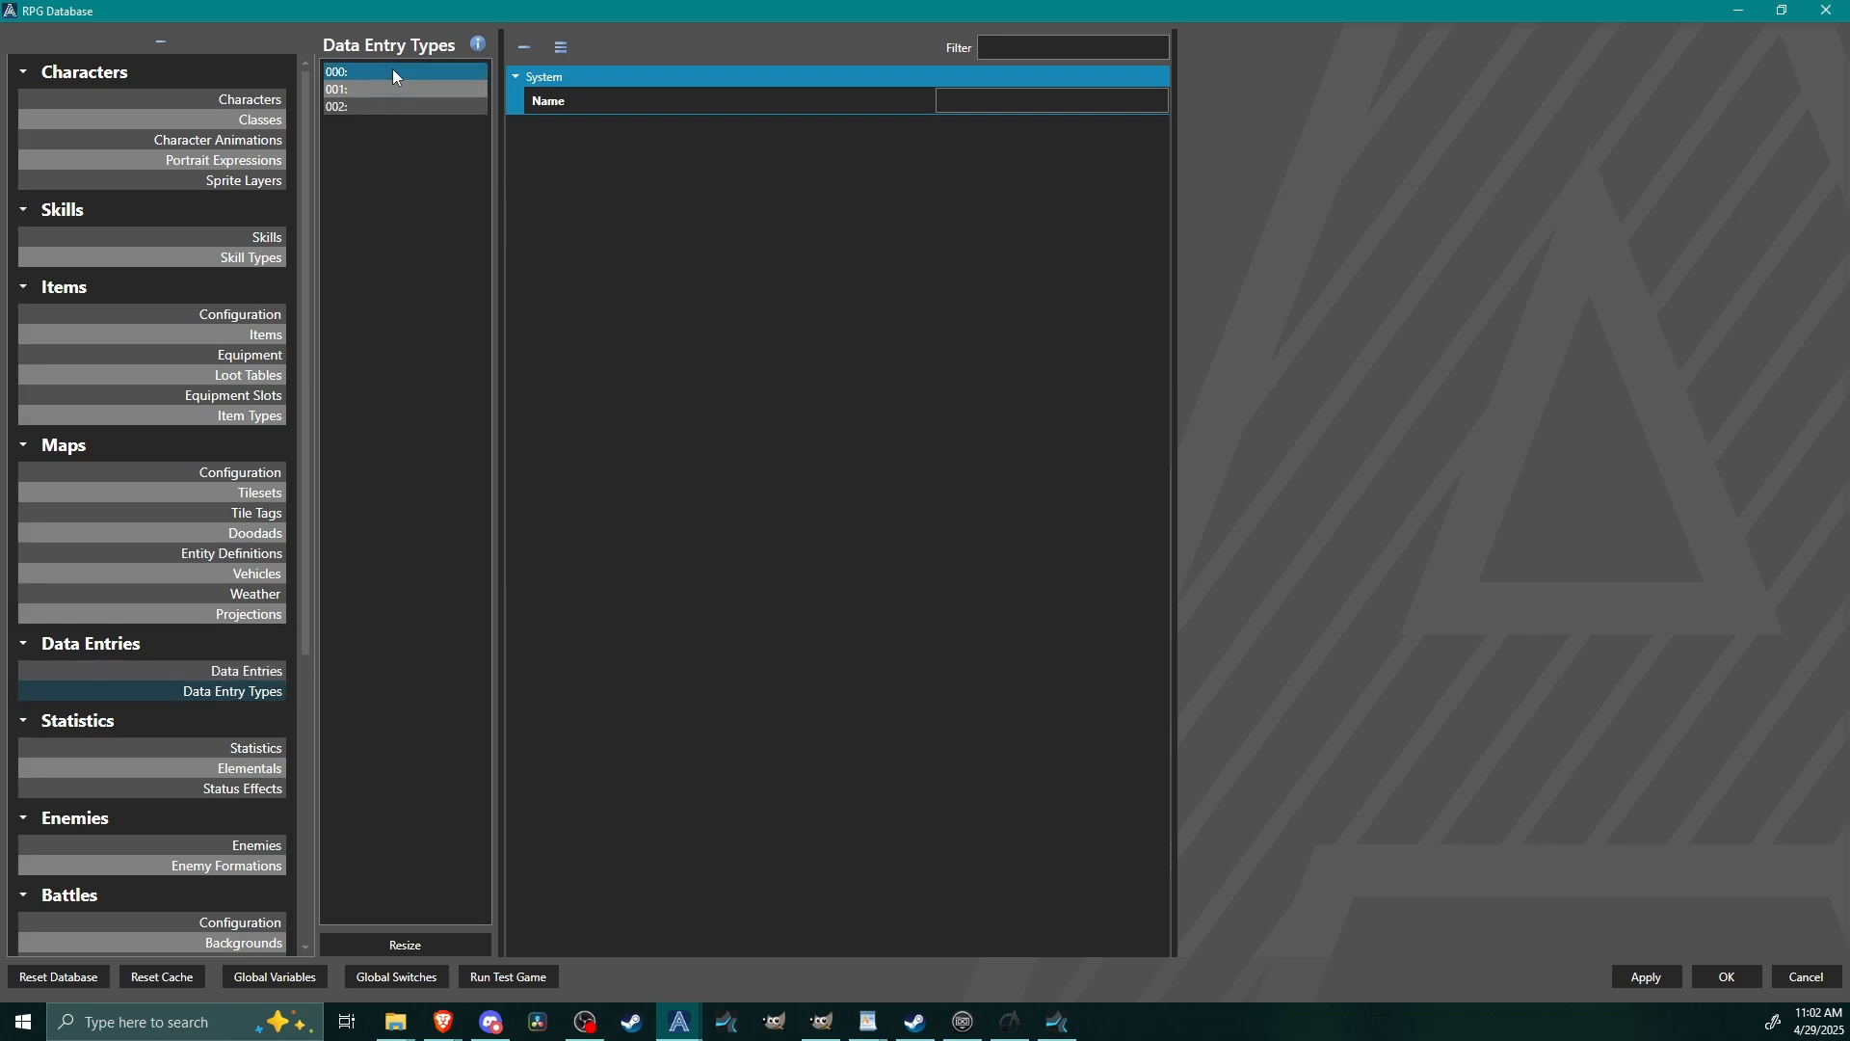
Name the three data entry types Bestiary, Quest Logs and Story Logs, in that order.
left_click(1023, 103)
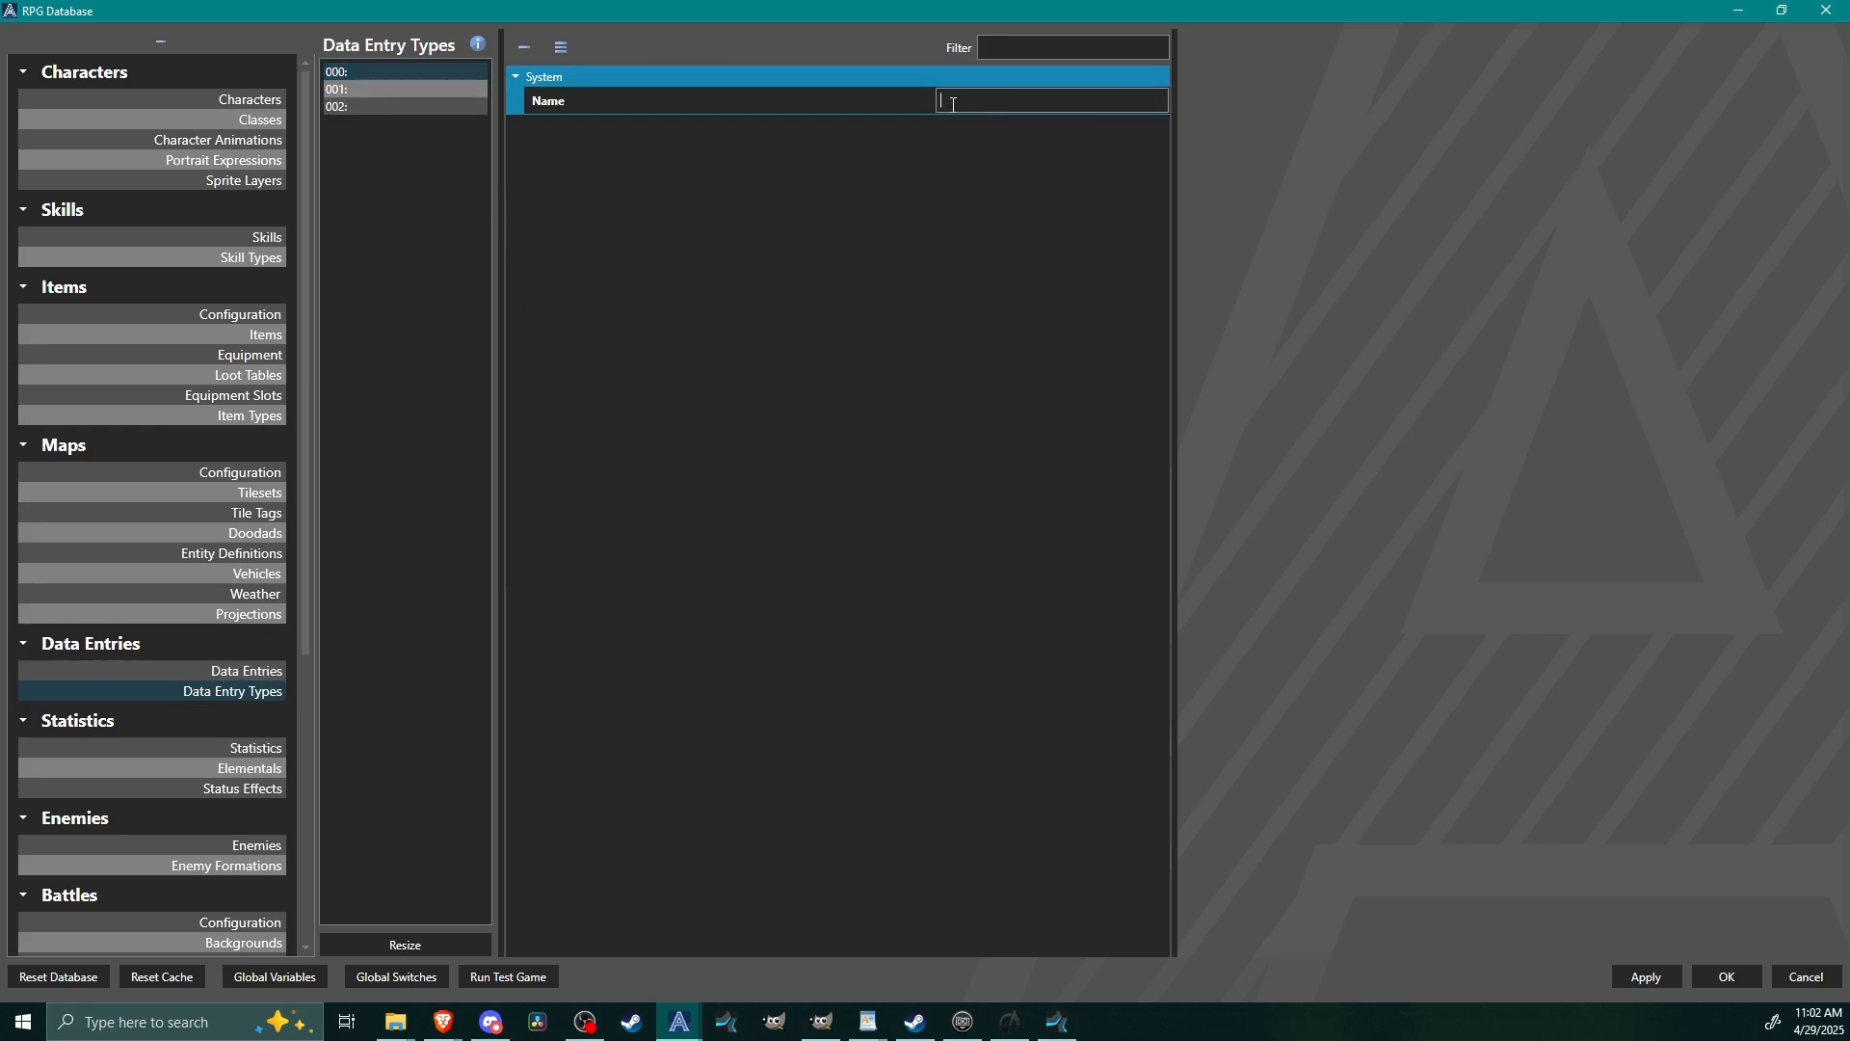
type("Bestiary")
left_click(408, 89)
left_click(1000, 100)
type("Q")
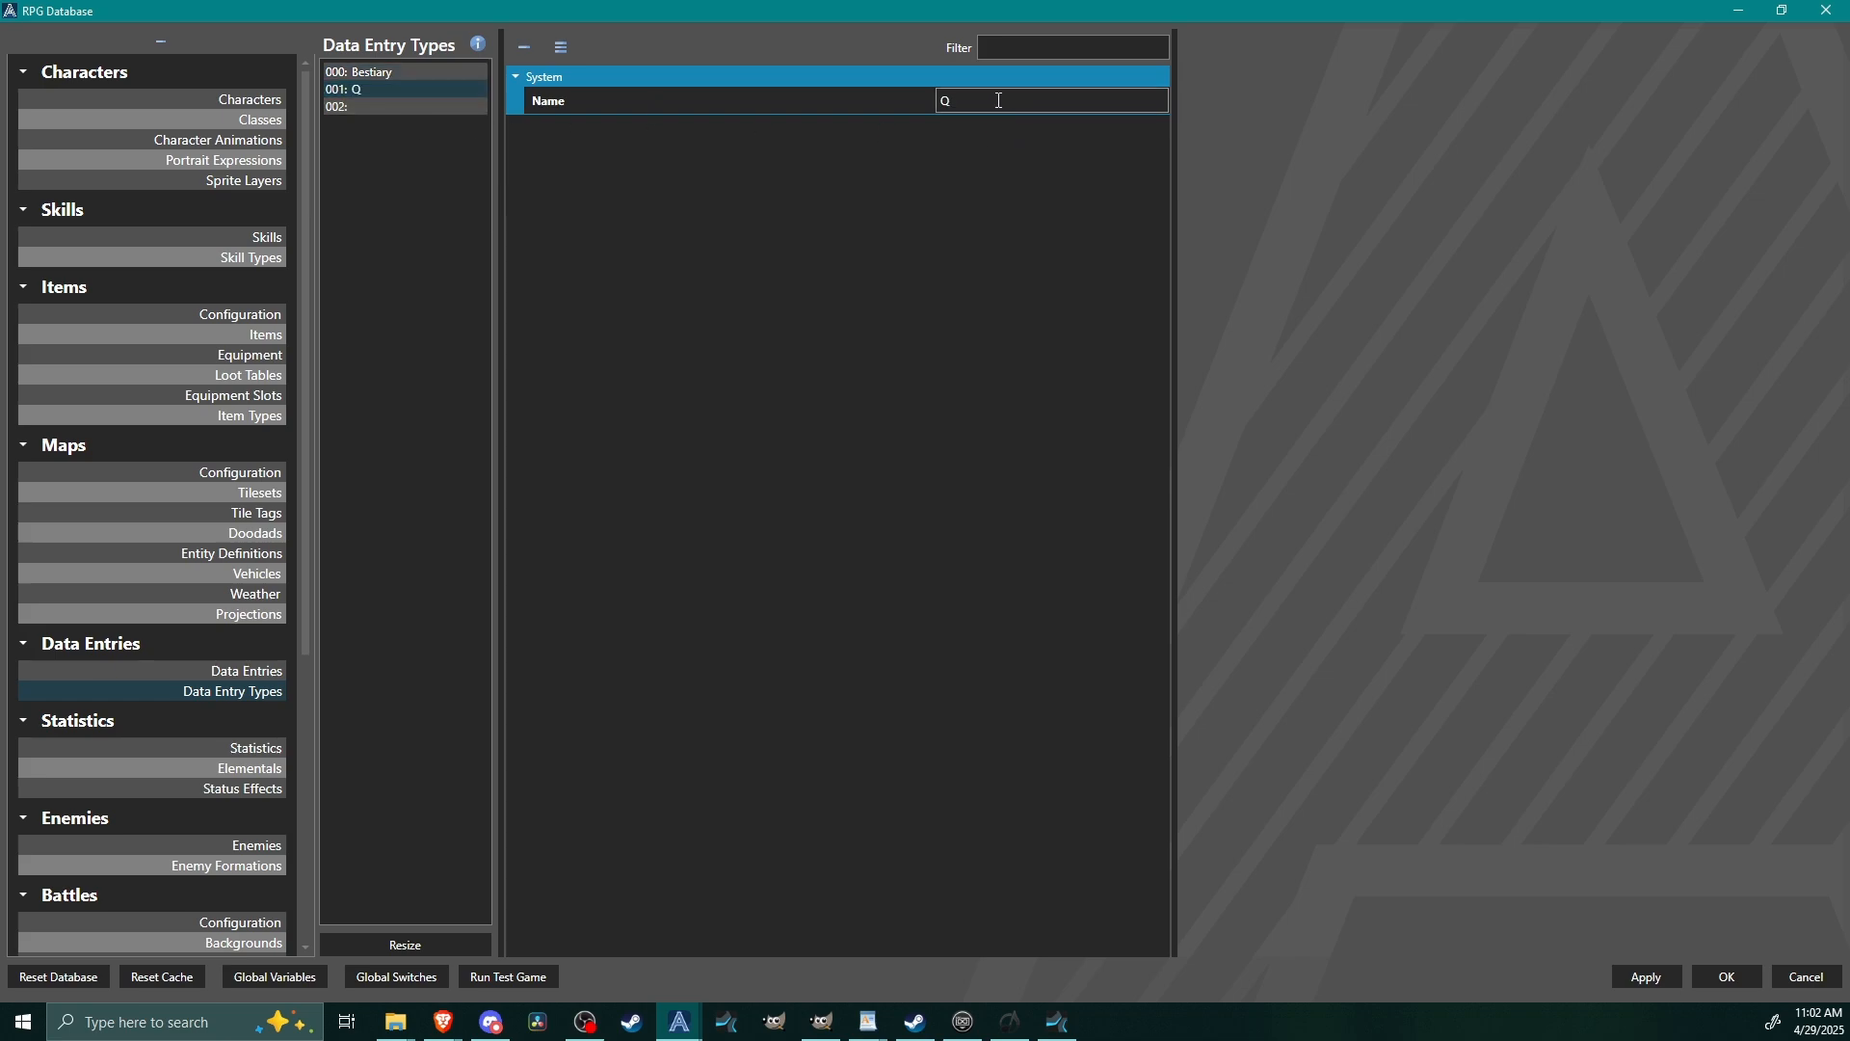
type("uest Logs")
left_click(472, 107)
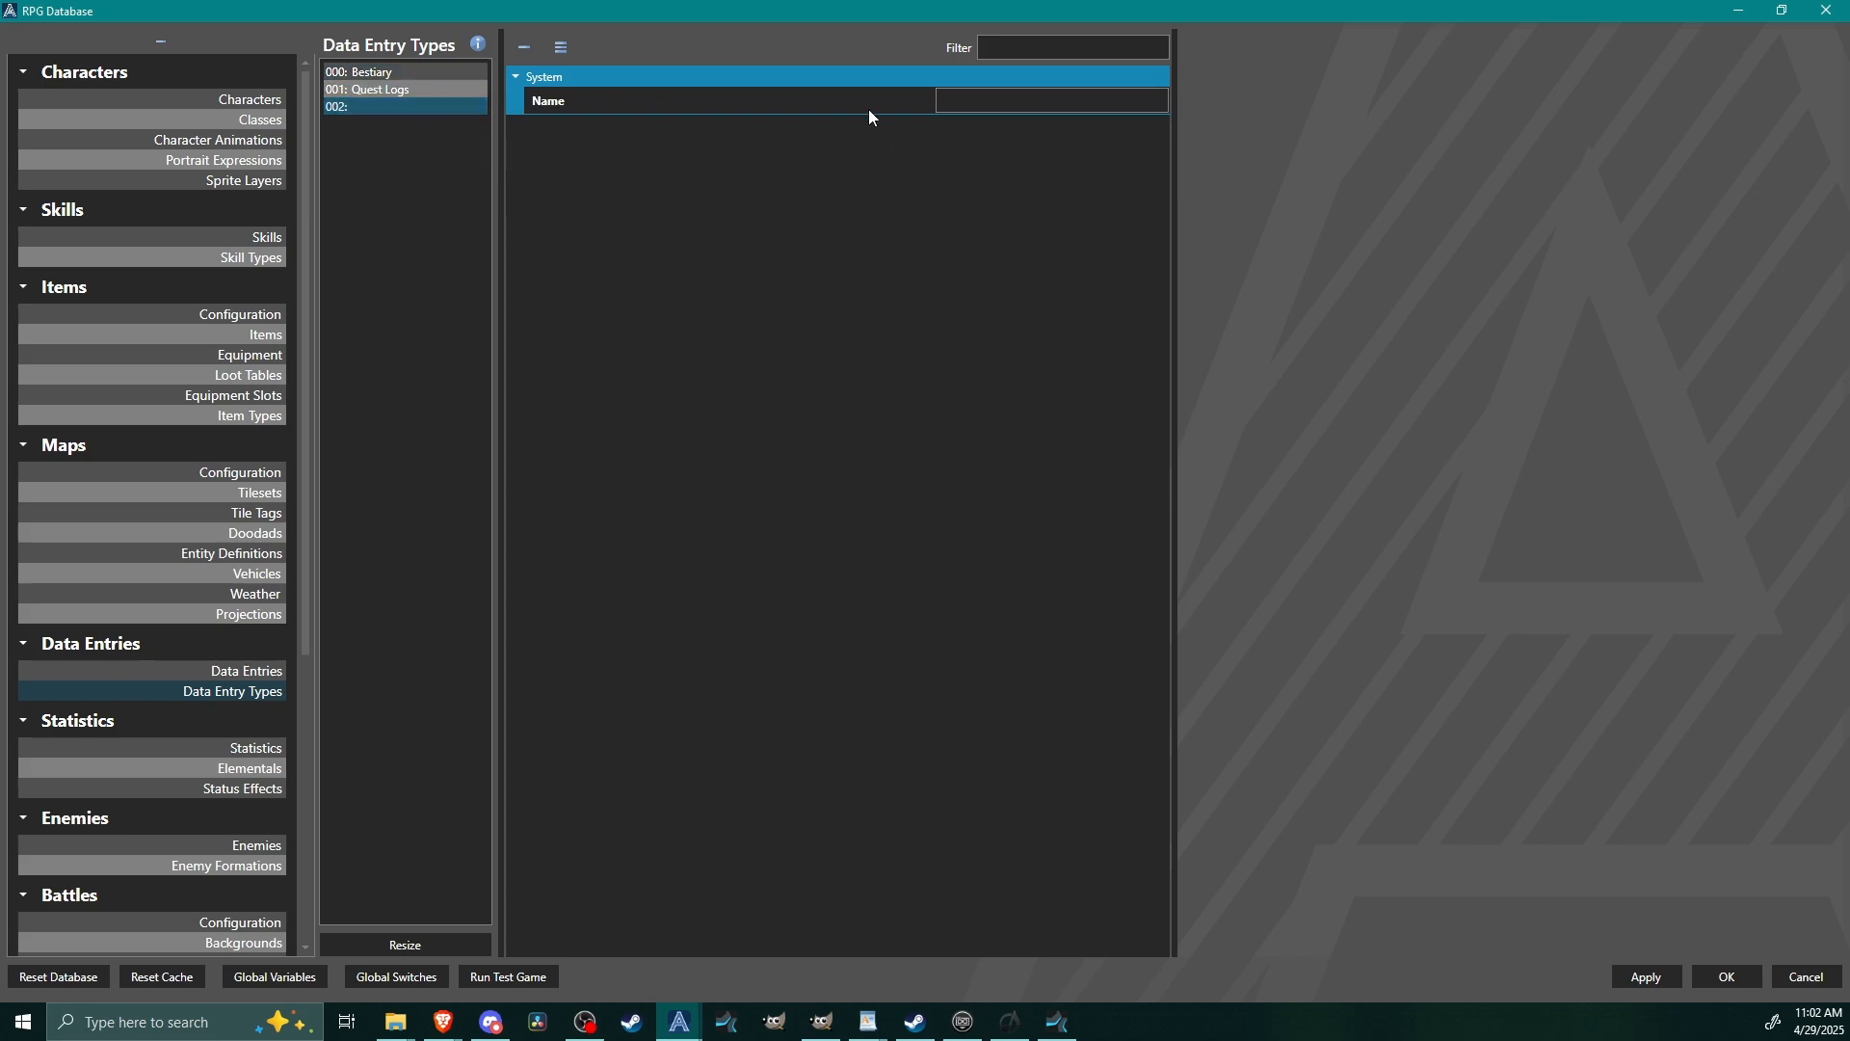
left_click(941, 101)
type("Story Logs")
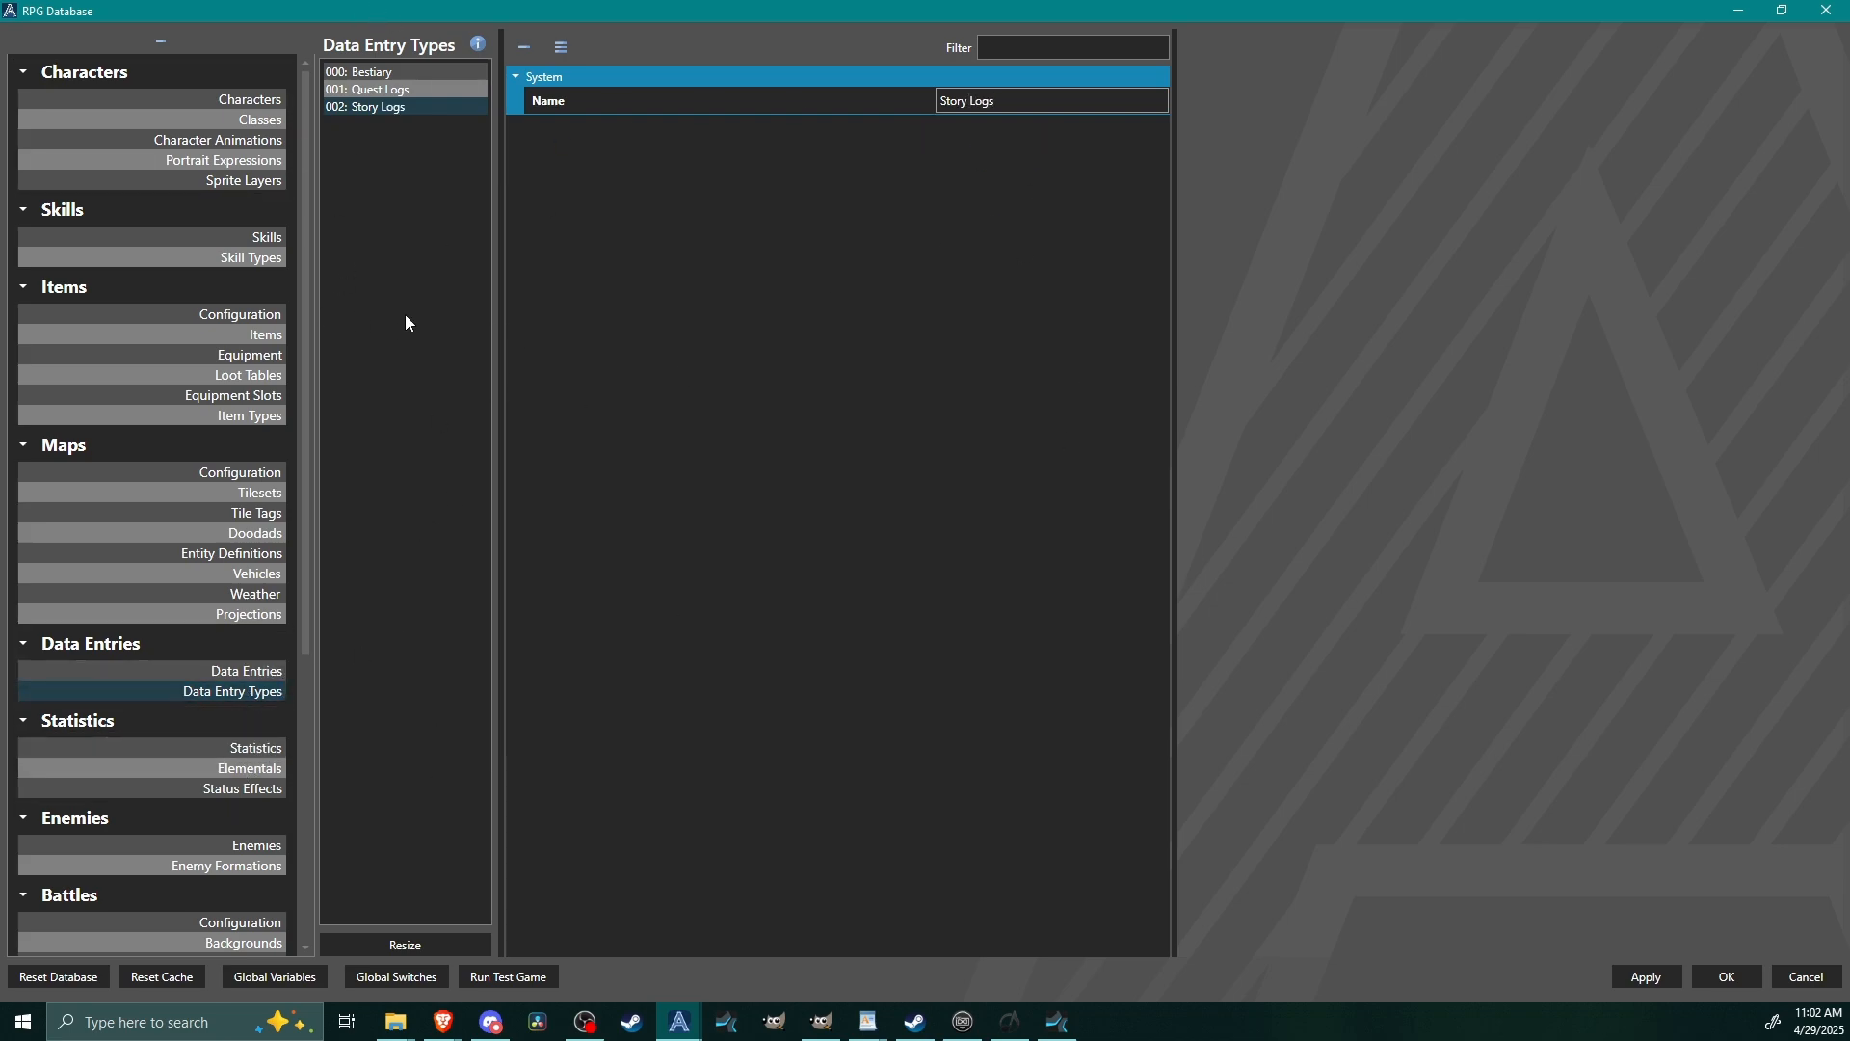
Resize the Data Entries list to 4 items.
left_click(243, 672)
left_click(423, 953)
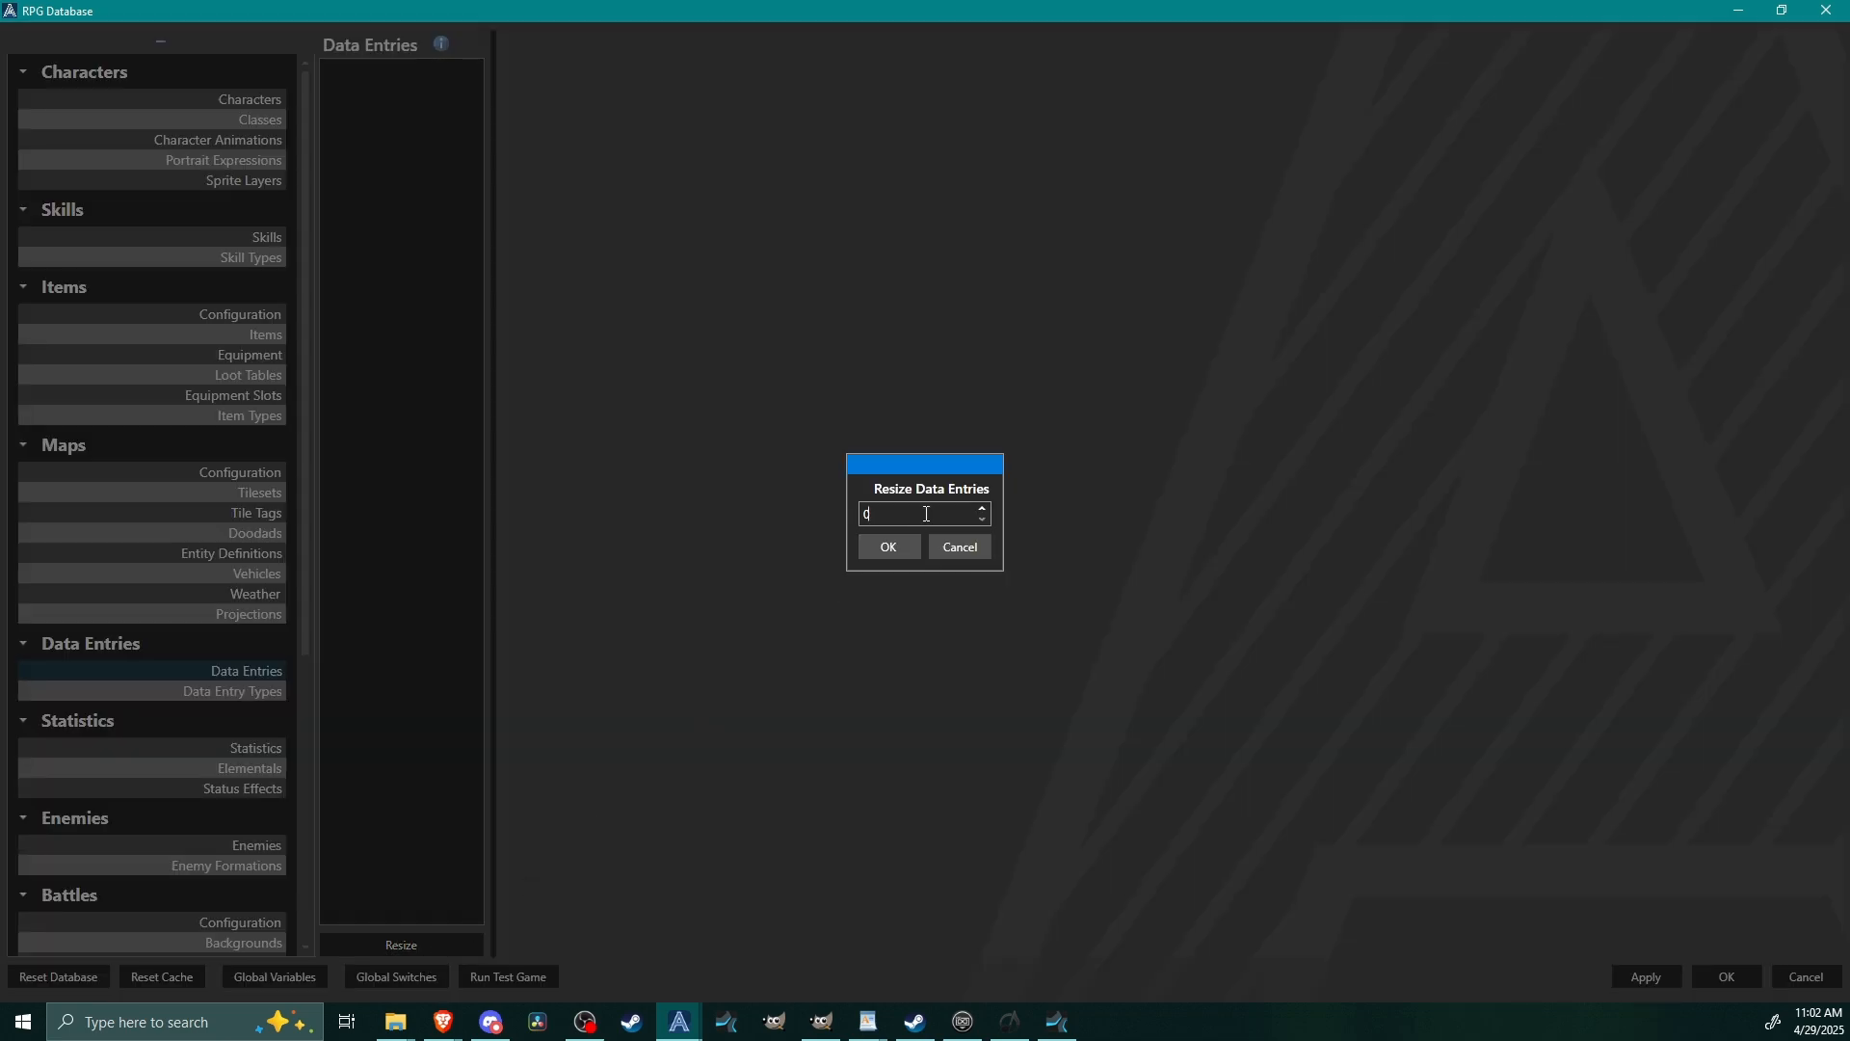
left_click(915, 547)
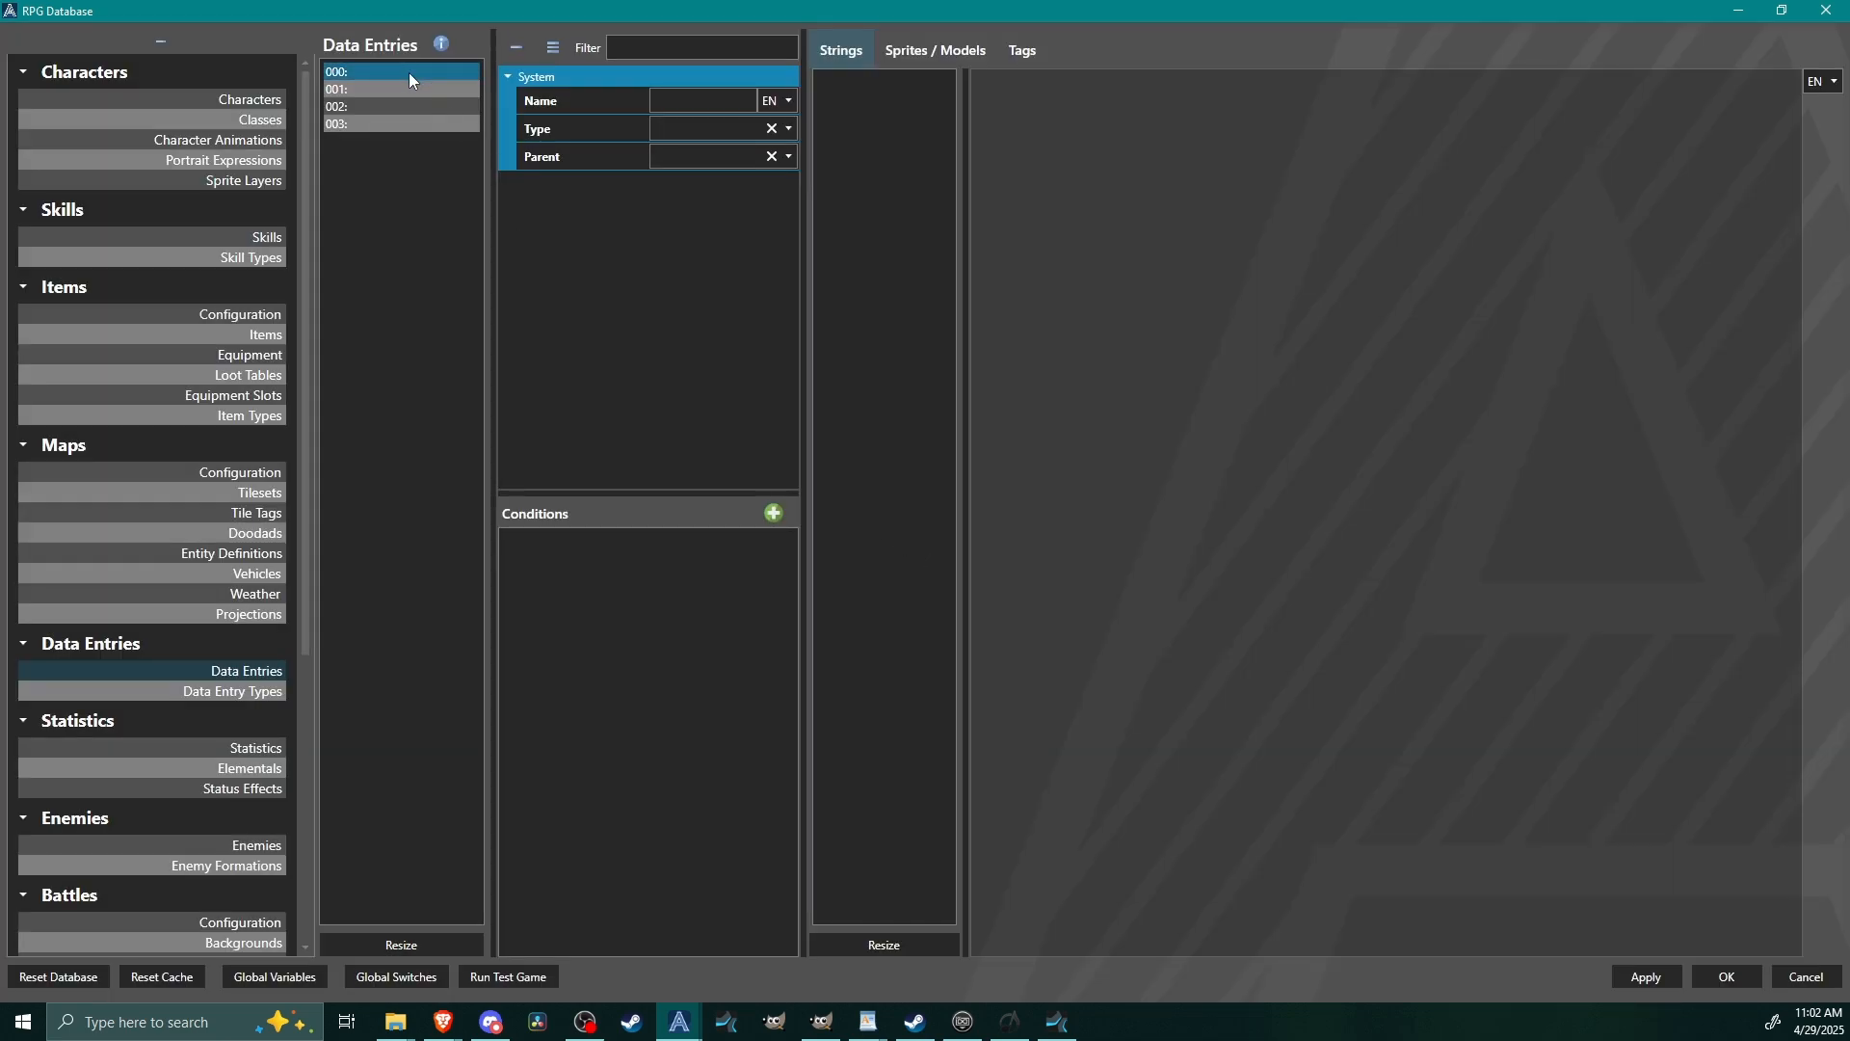
Set the first data entry's type to Bestiary and name it Blob.
left_click(695, 104)
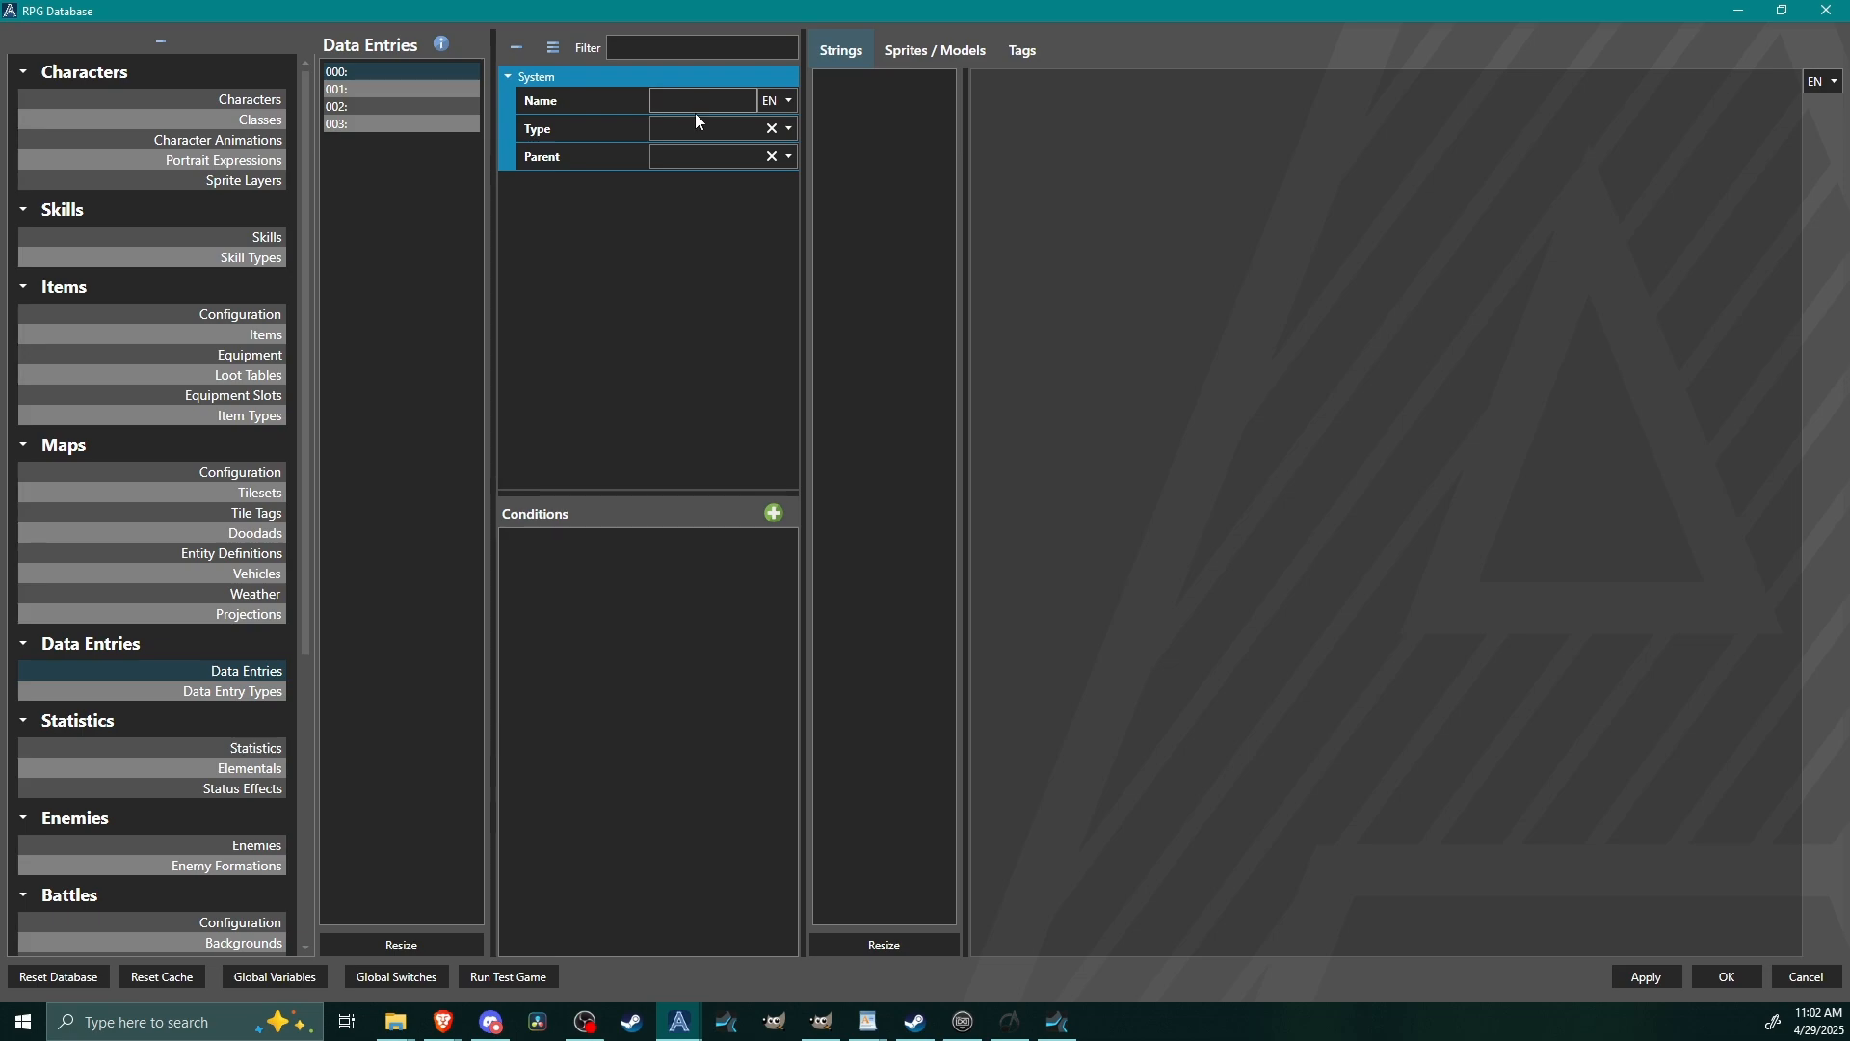
left_click(696, 133)
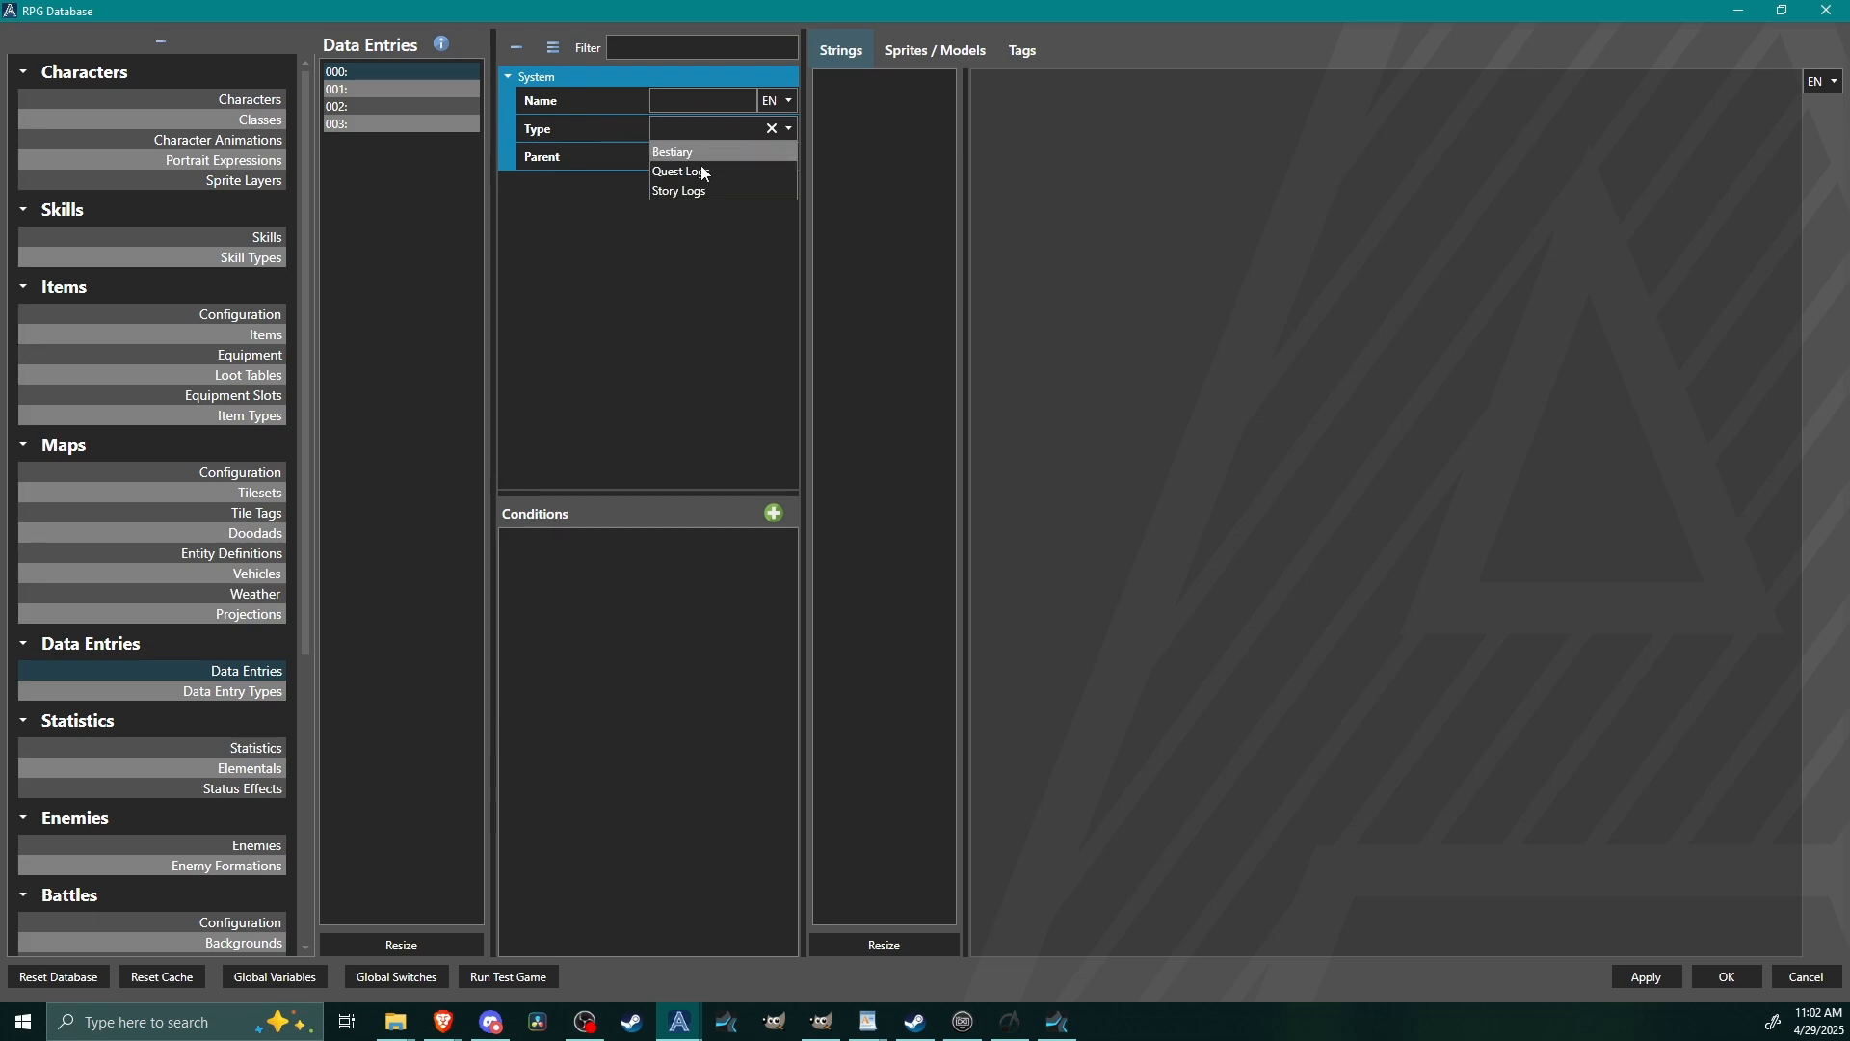
left_click(682, 150)
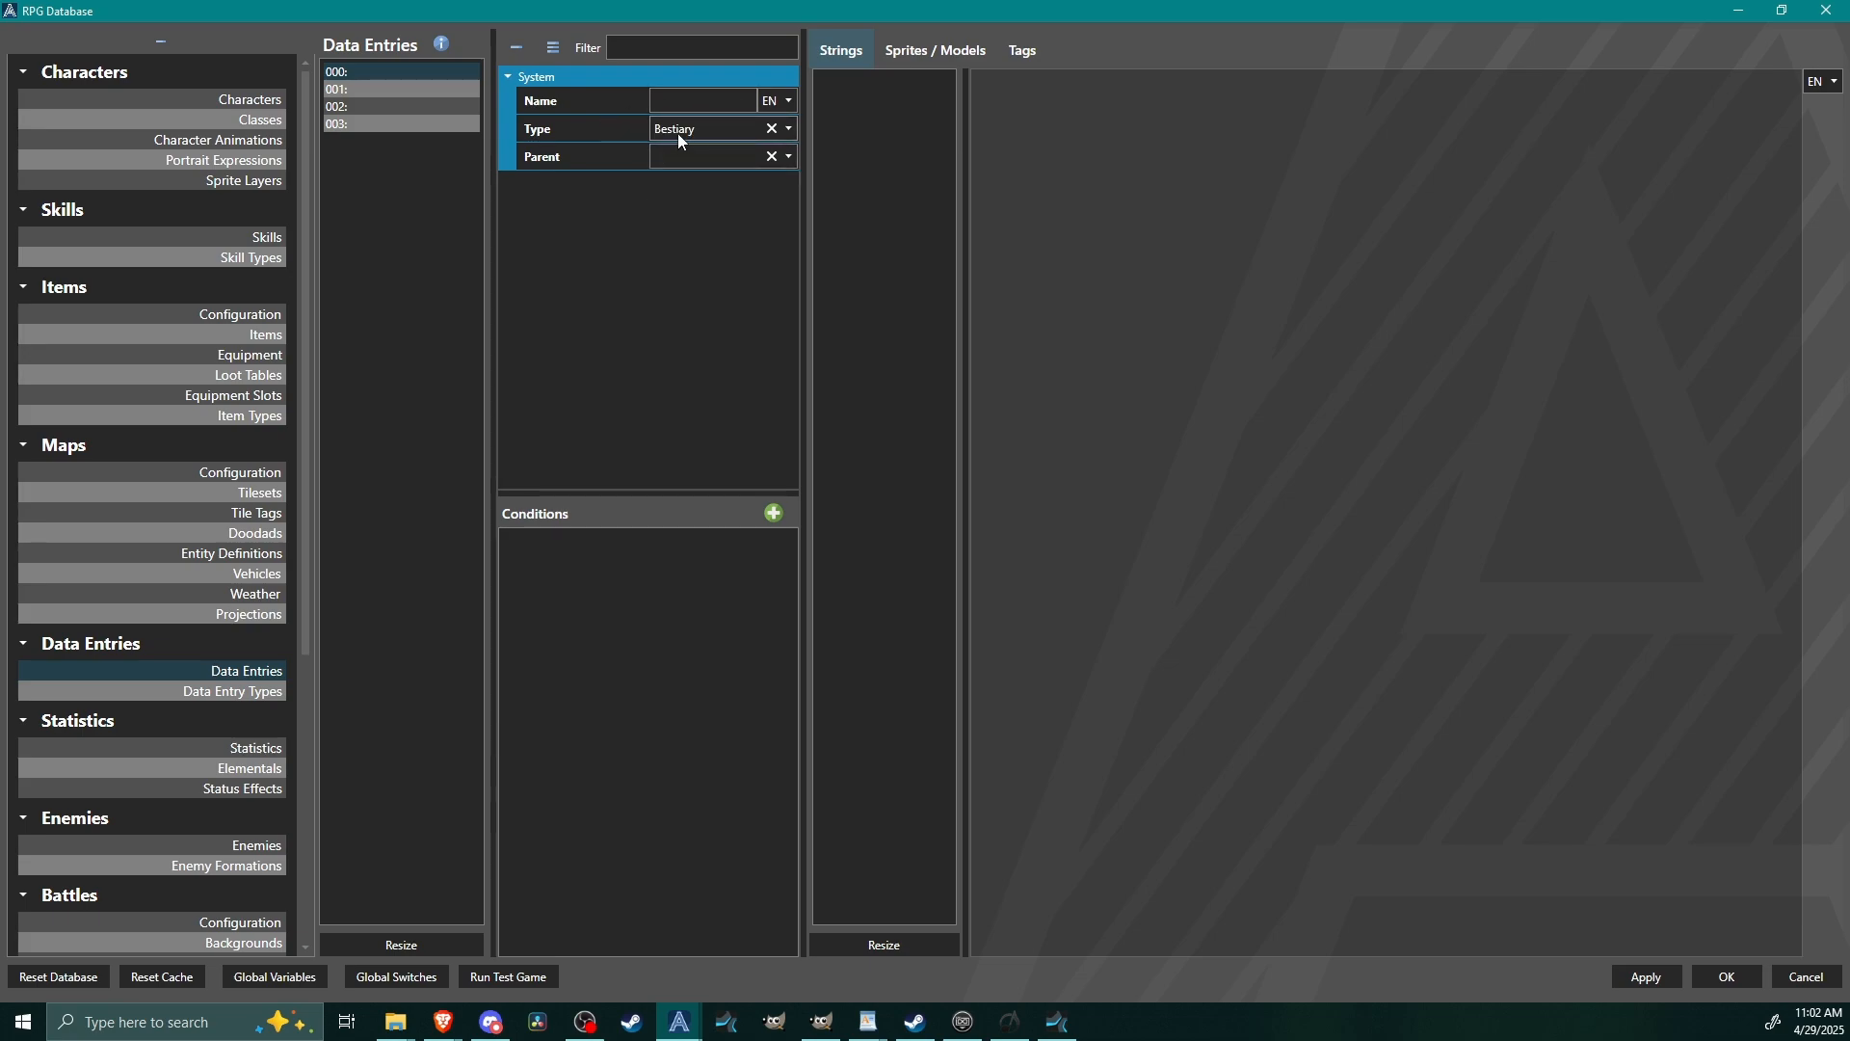
left_click(680, 136)
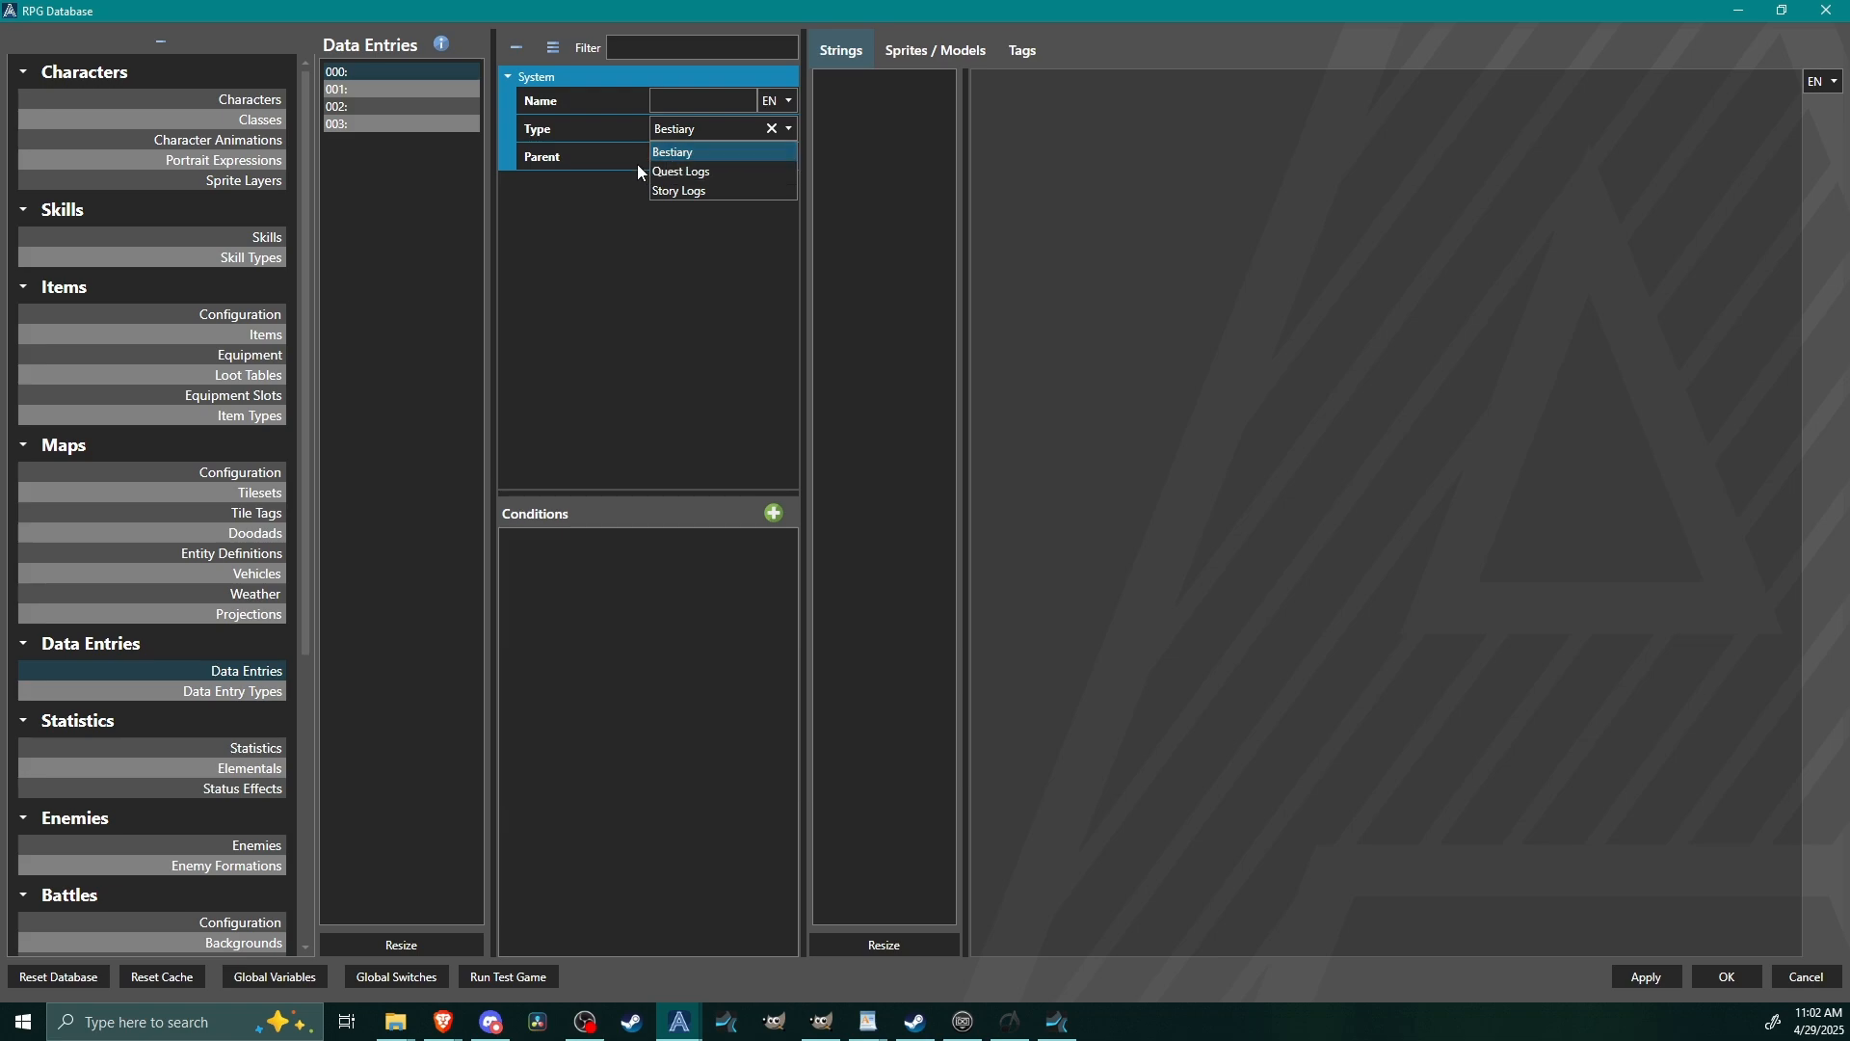
left_click(574, 268)
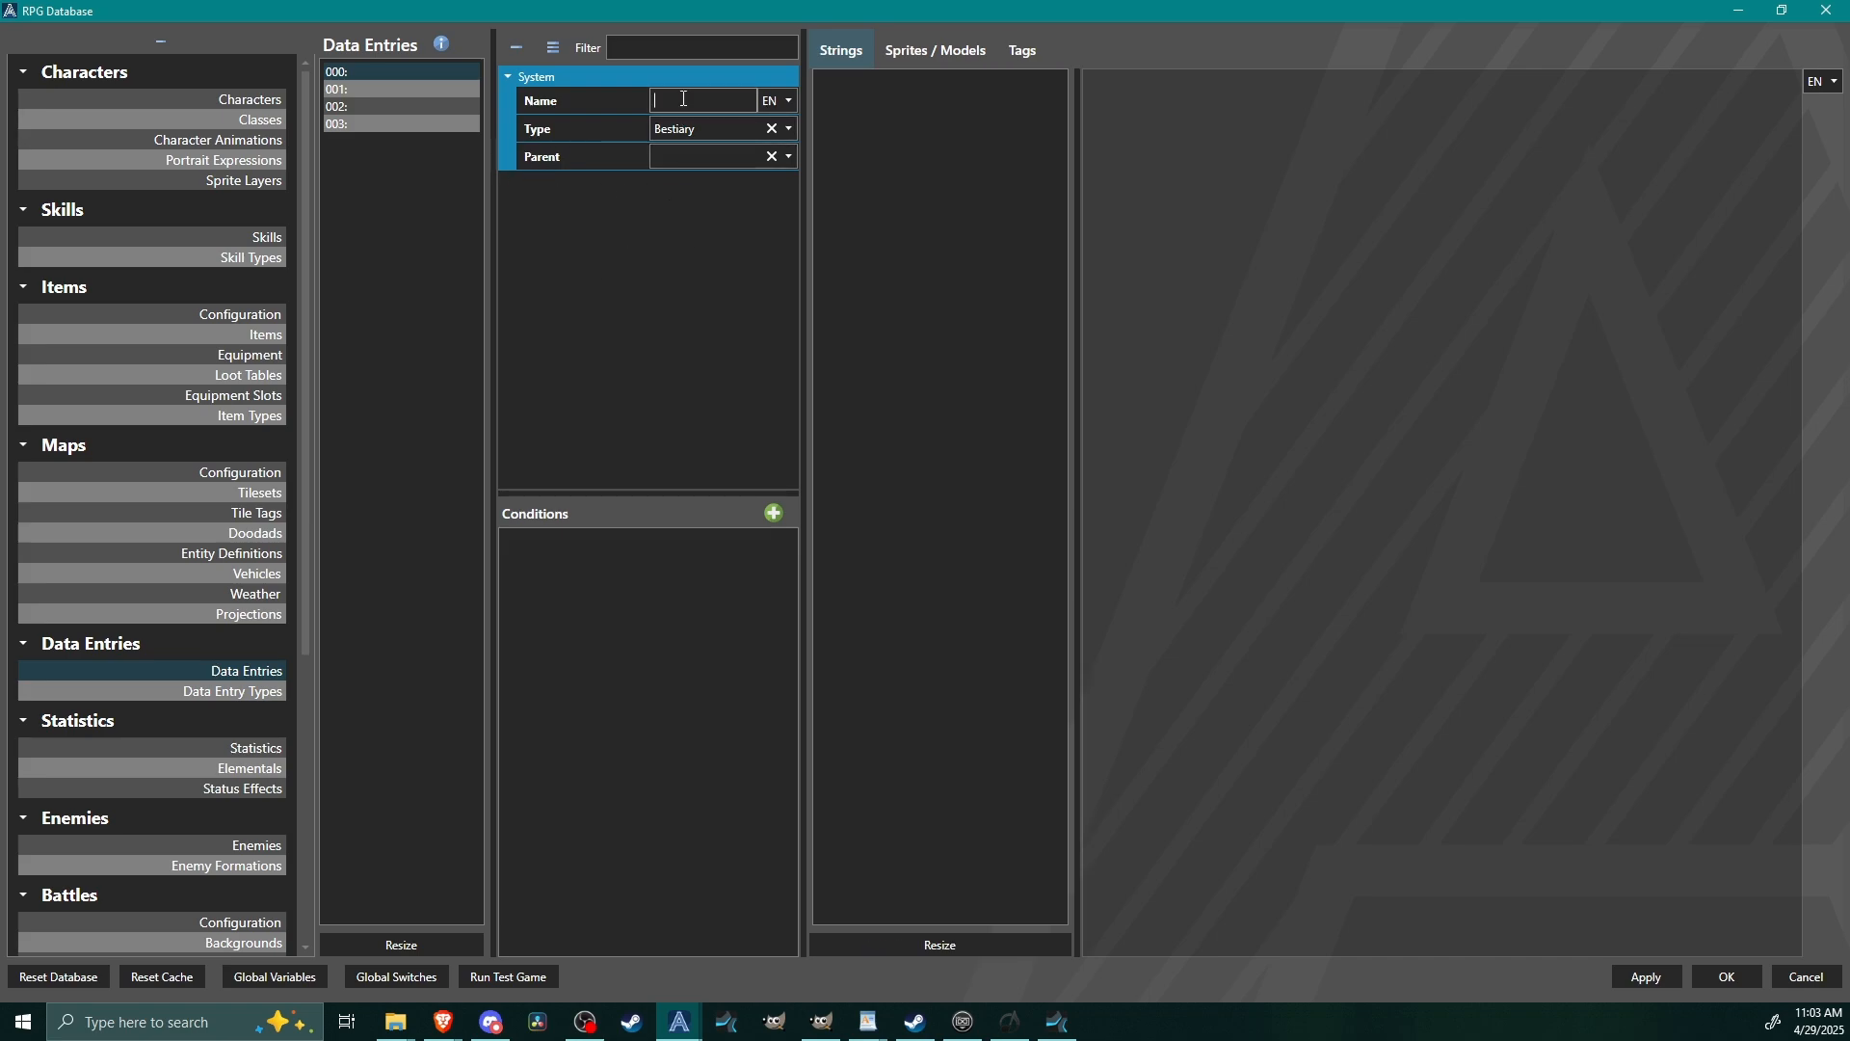
type("Blob")
Name the remaining three data entries Rat, Bat and Gooble Gobble, in that order.
left_click(374, 89)
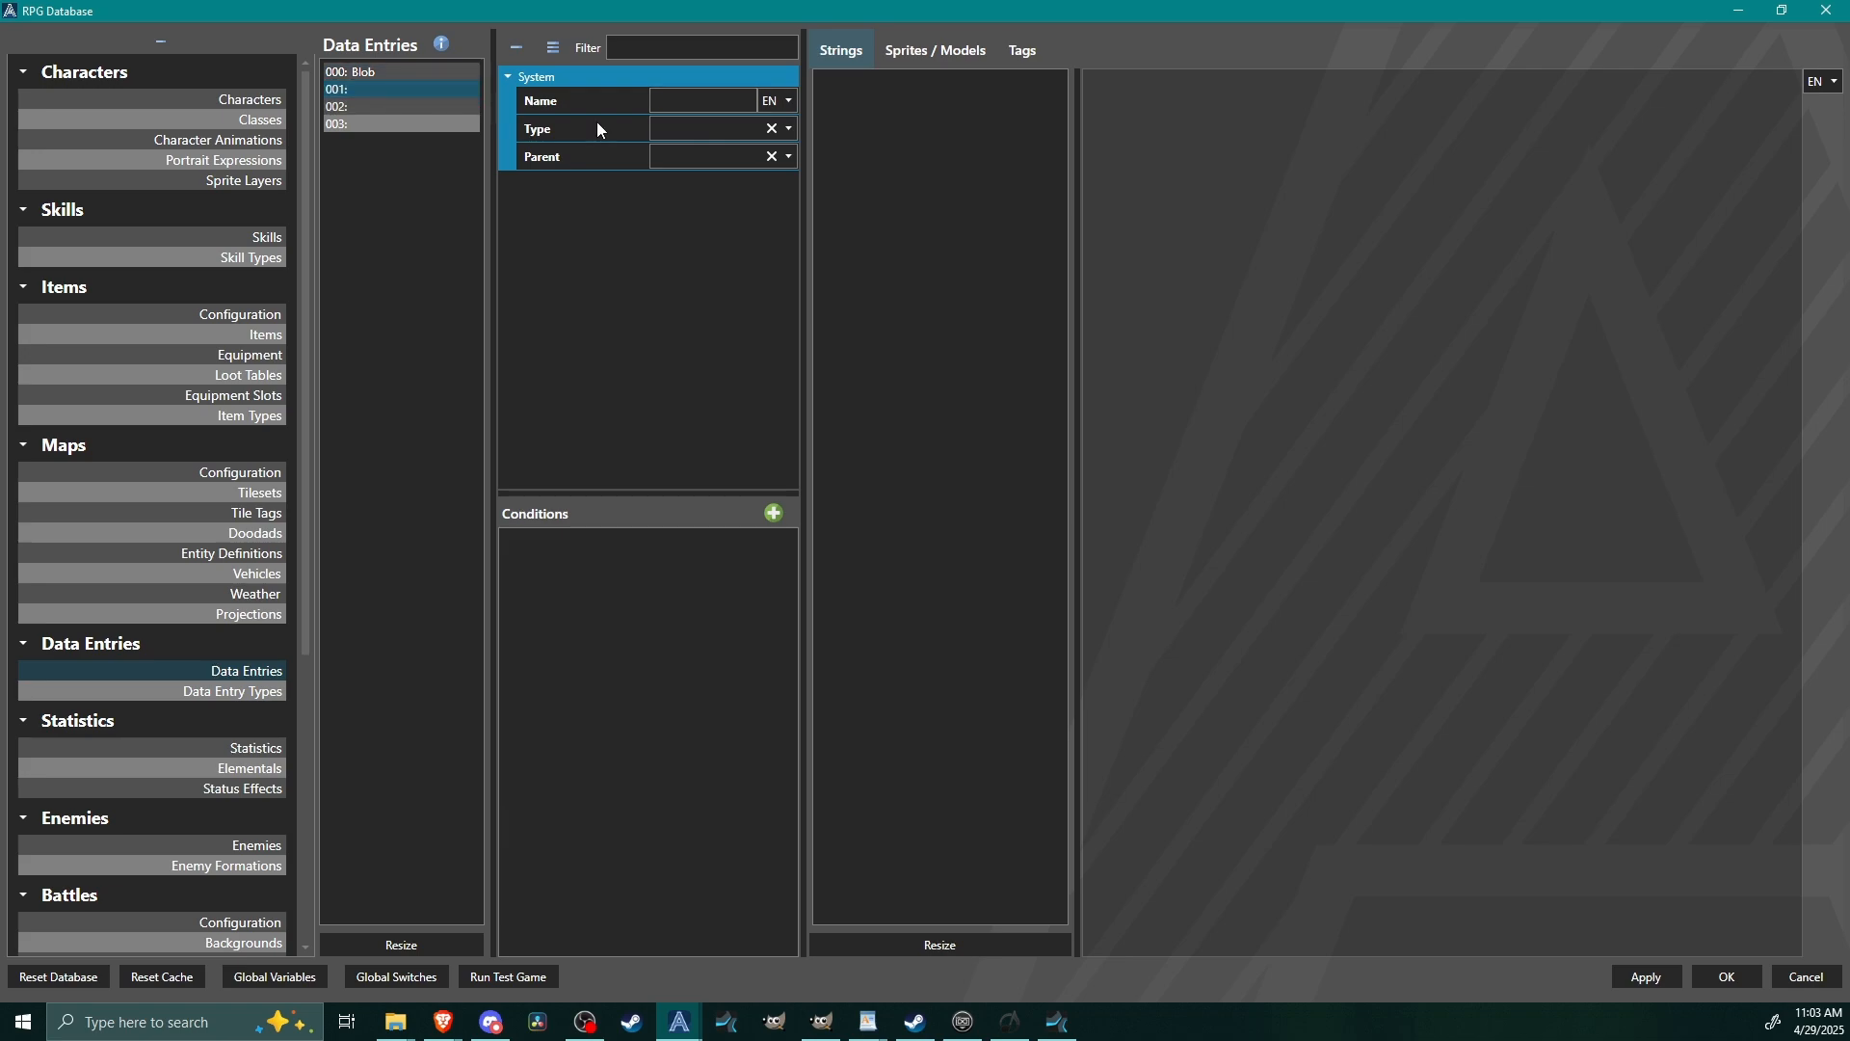
left_click(681, 109)
type("Rat")
left_click(448, 106)
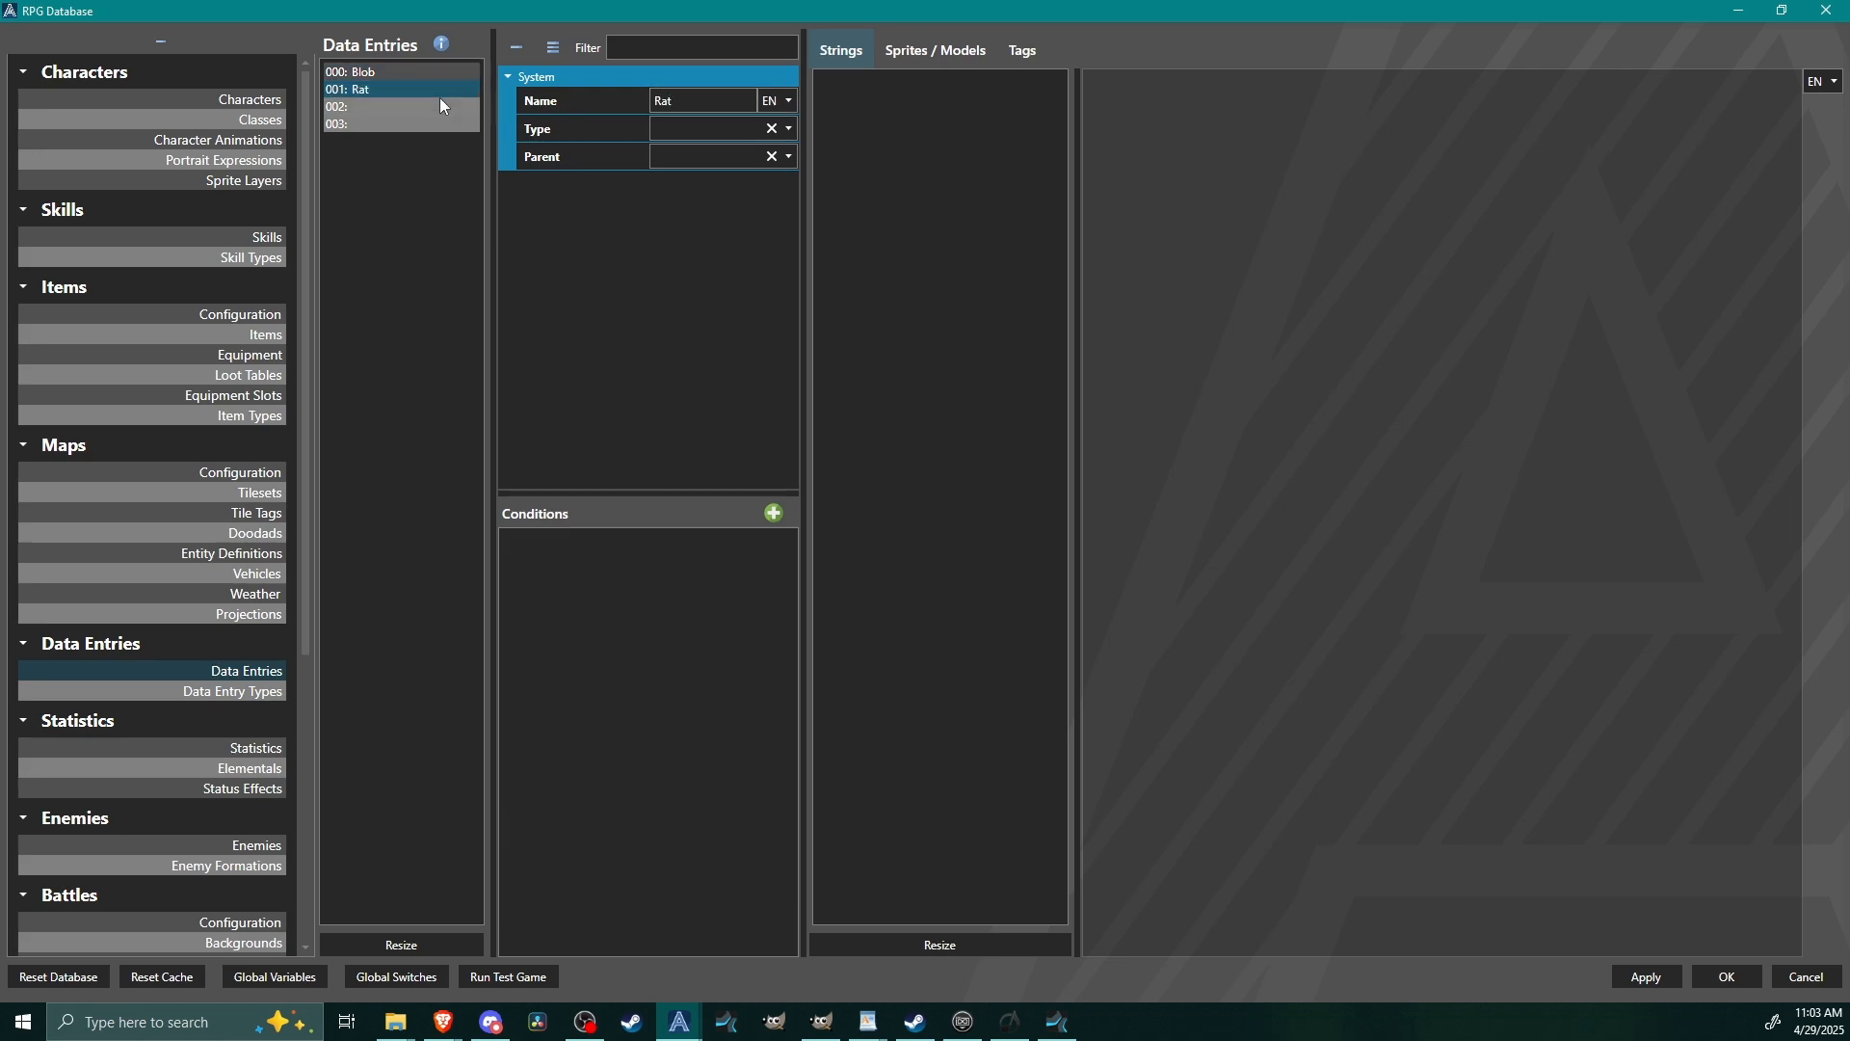
left_click(706, 106)
type("Ba")
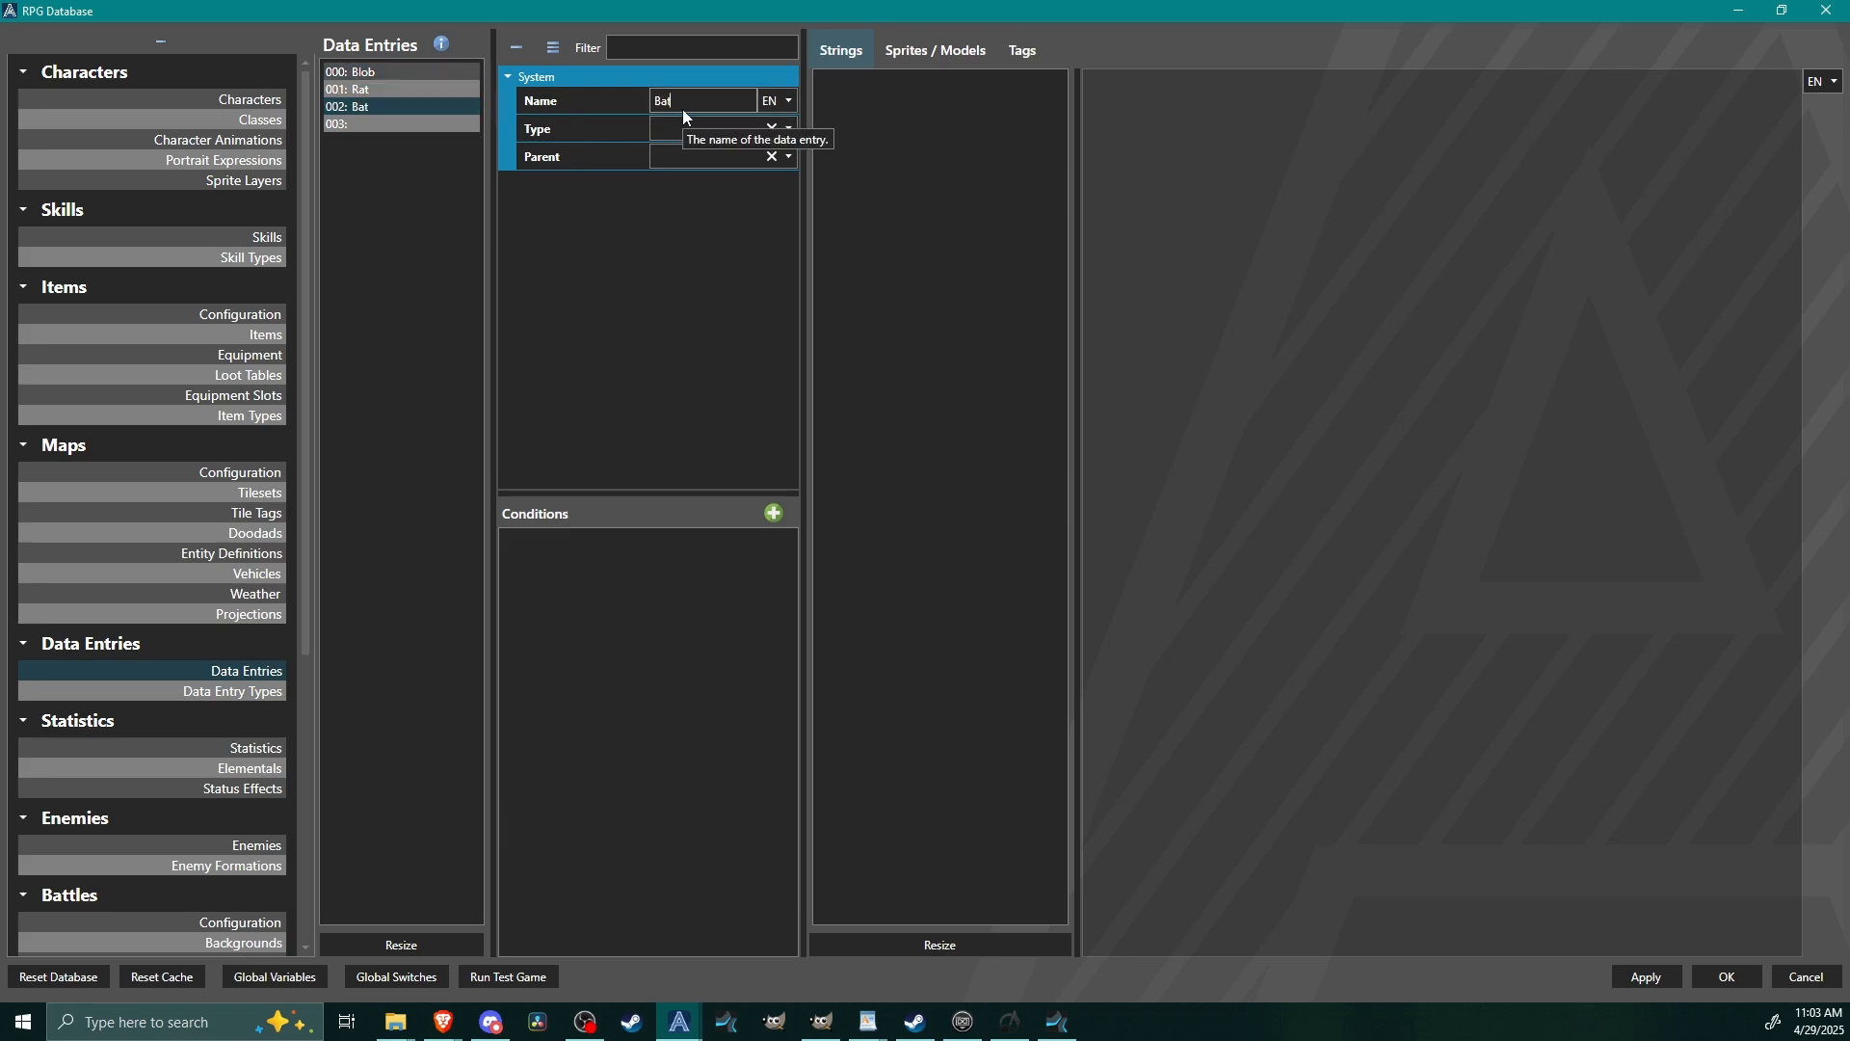
left_click(384, 124)
left_click(714, 101)
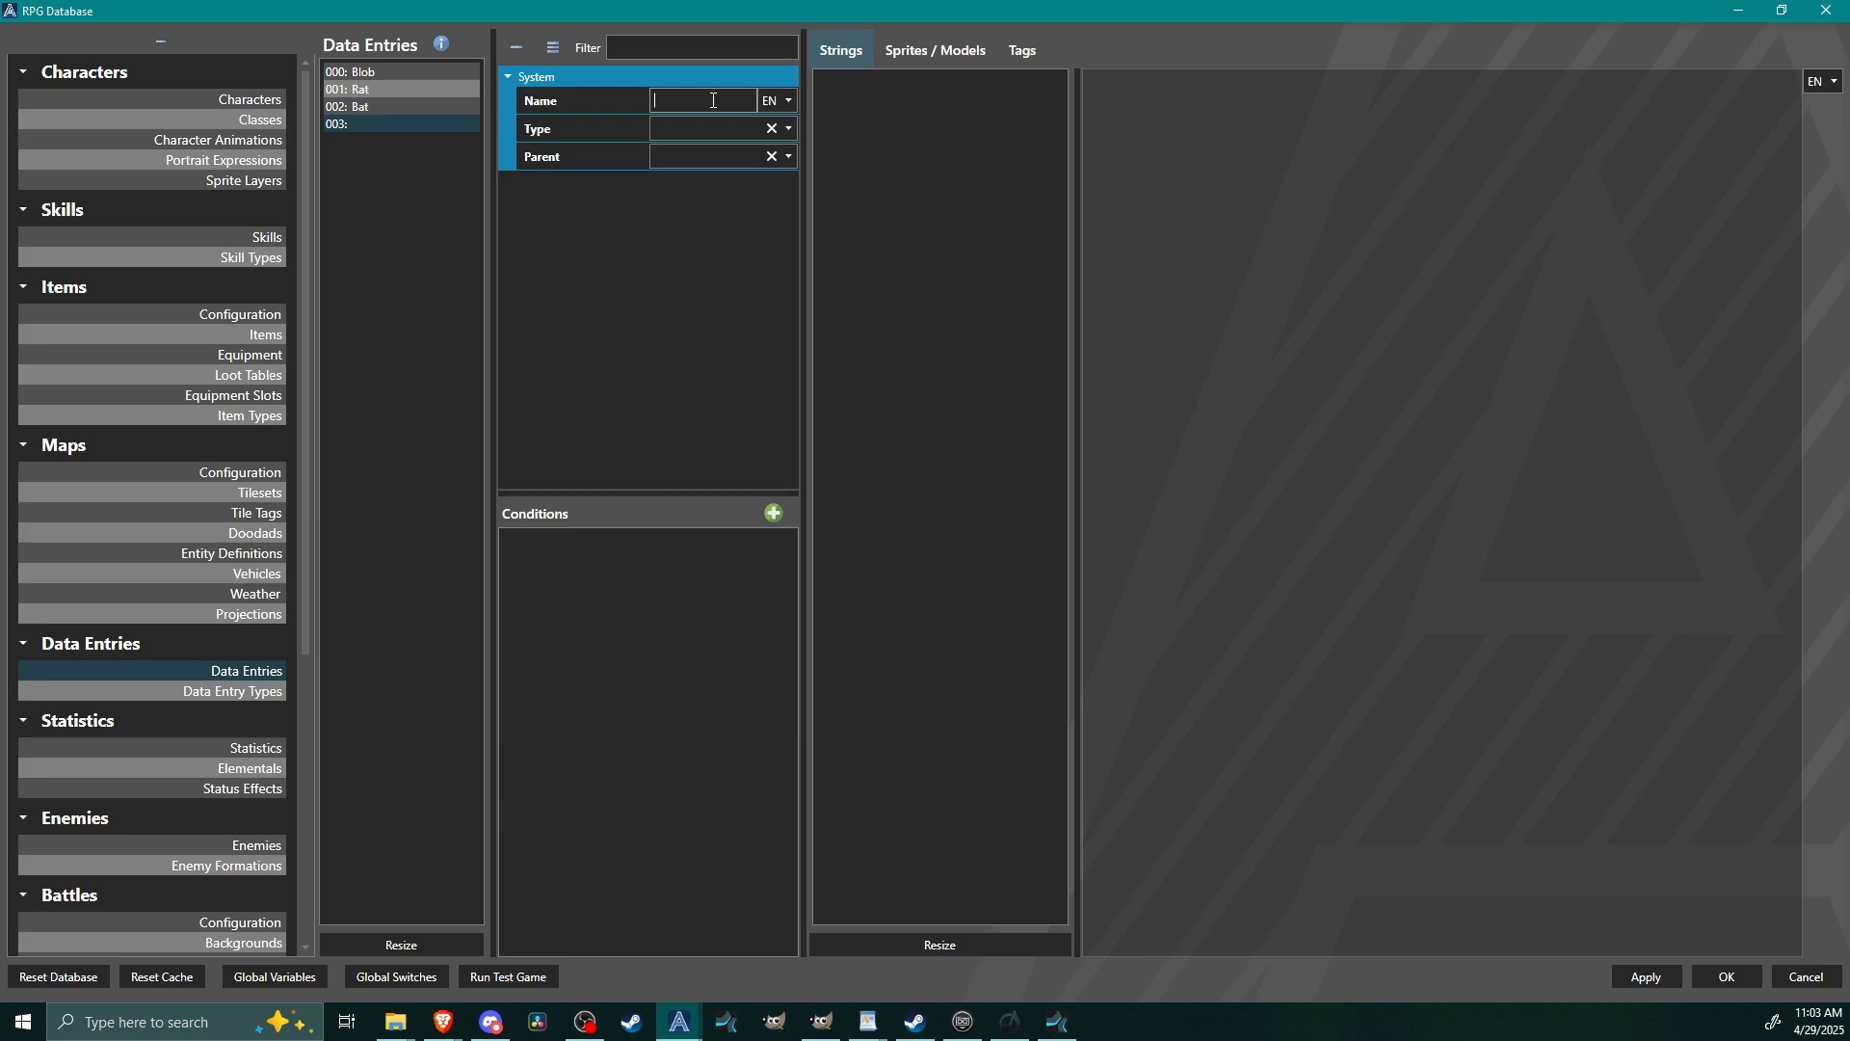
type("Gooble B")
key("BackSpace")
type("Gobble")
Set the type of the Rat, Bat and Gooble Gobble entries to Bestiary.
left_click(406, 73)
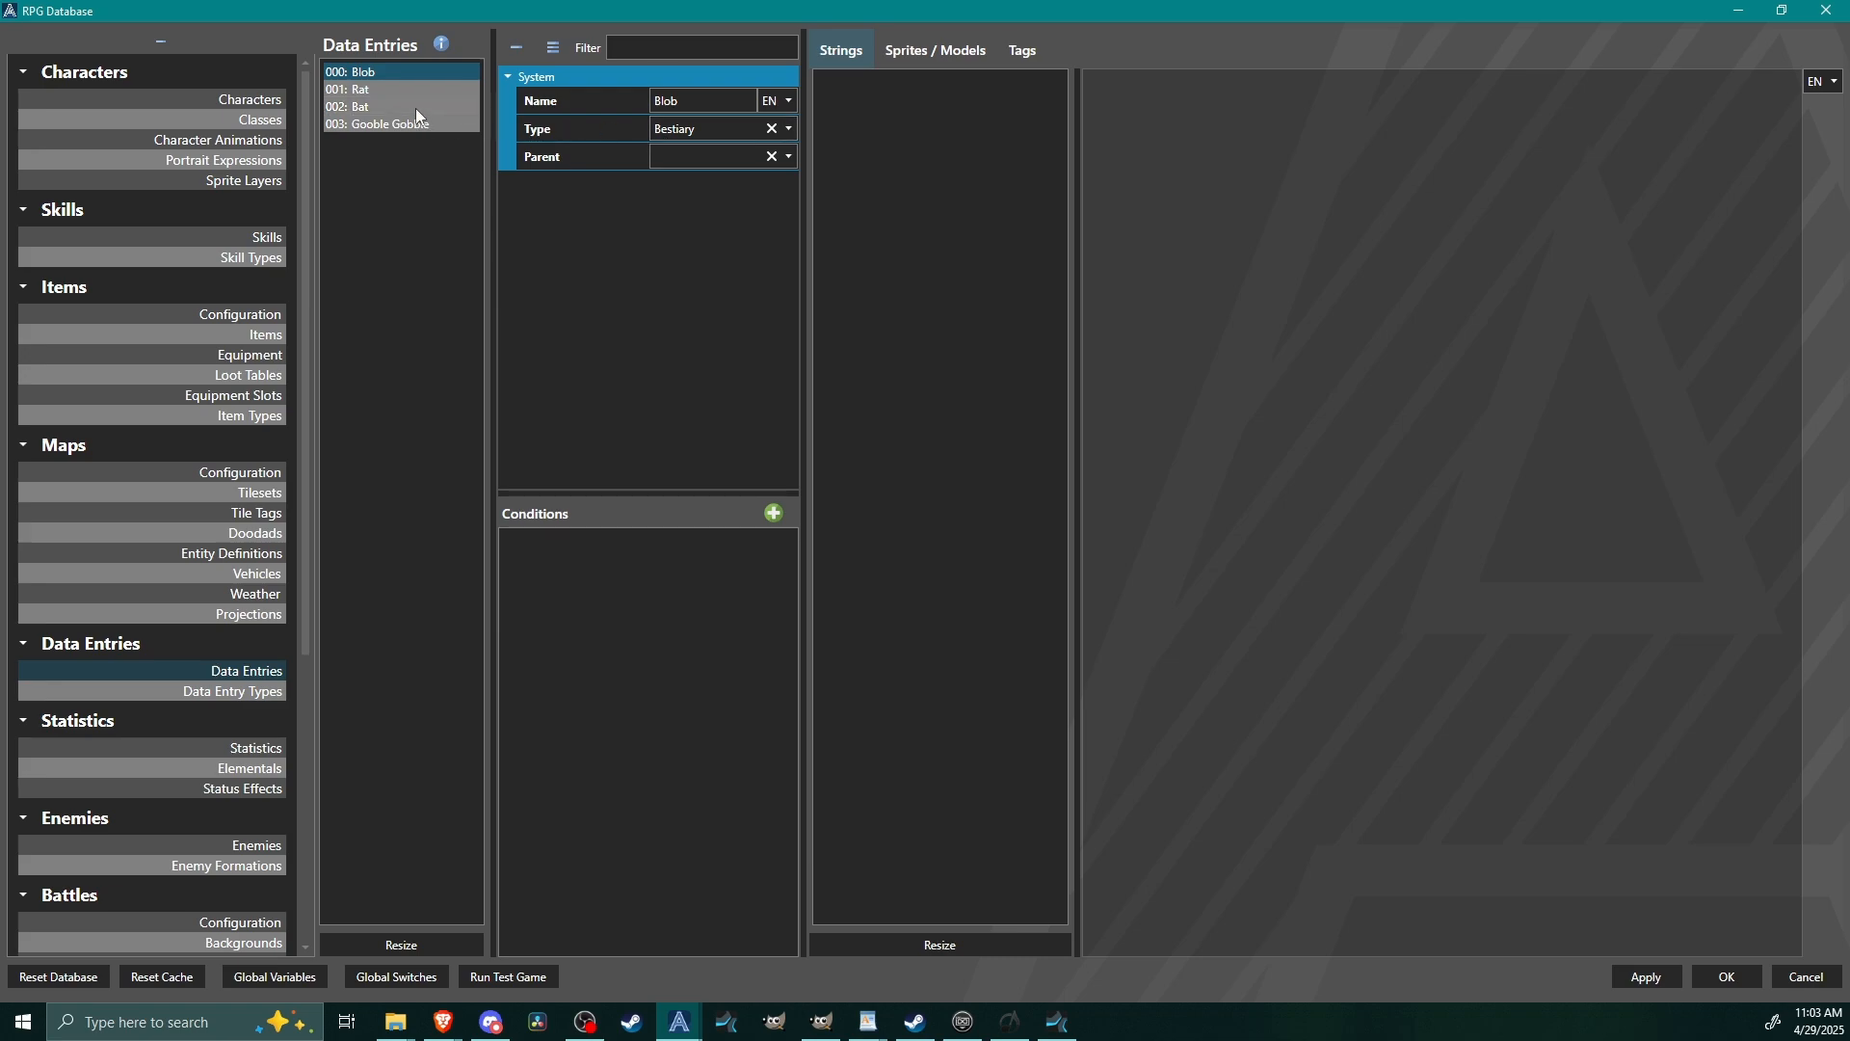
left_click(410, 89)
left_click(703, 130)
left_click(701, 149)
left_click(401, 105)
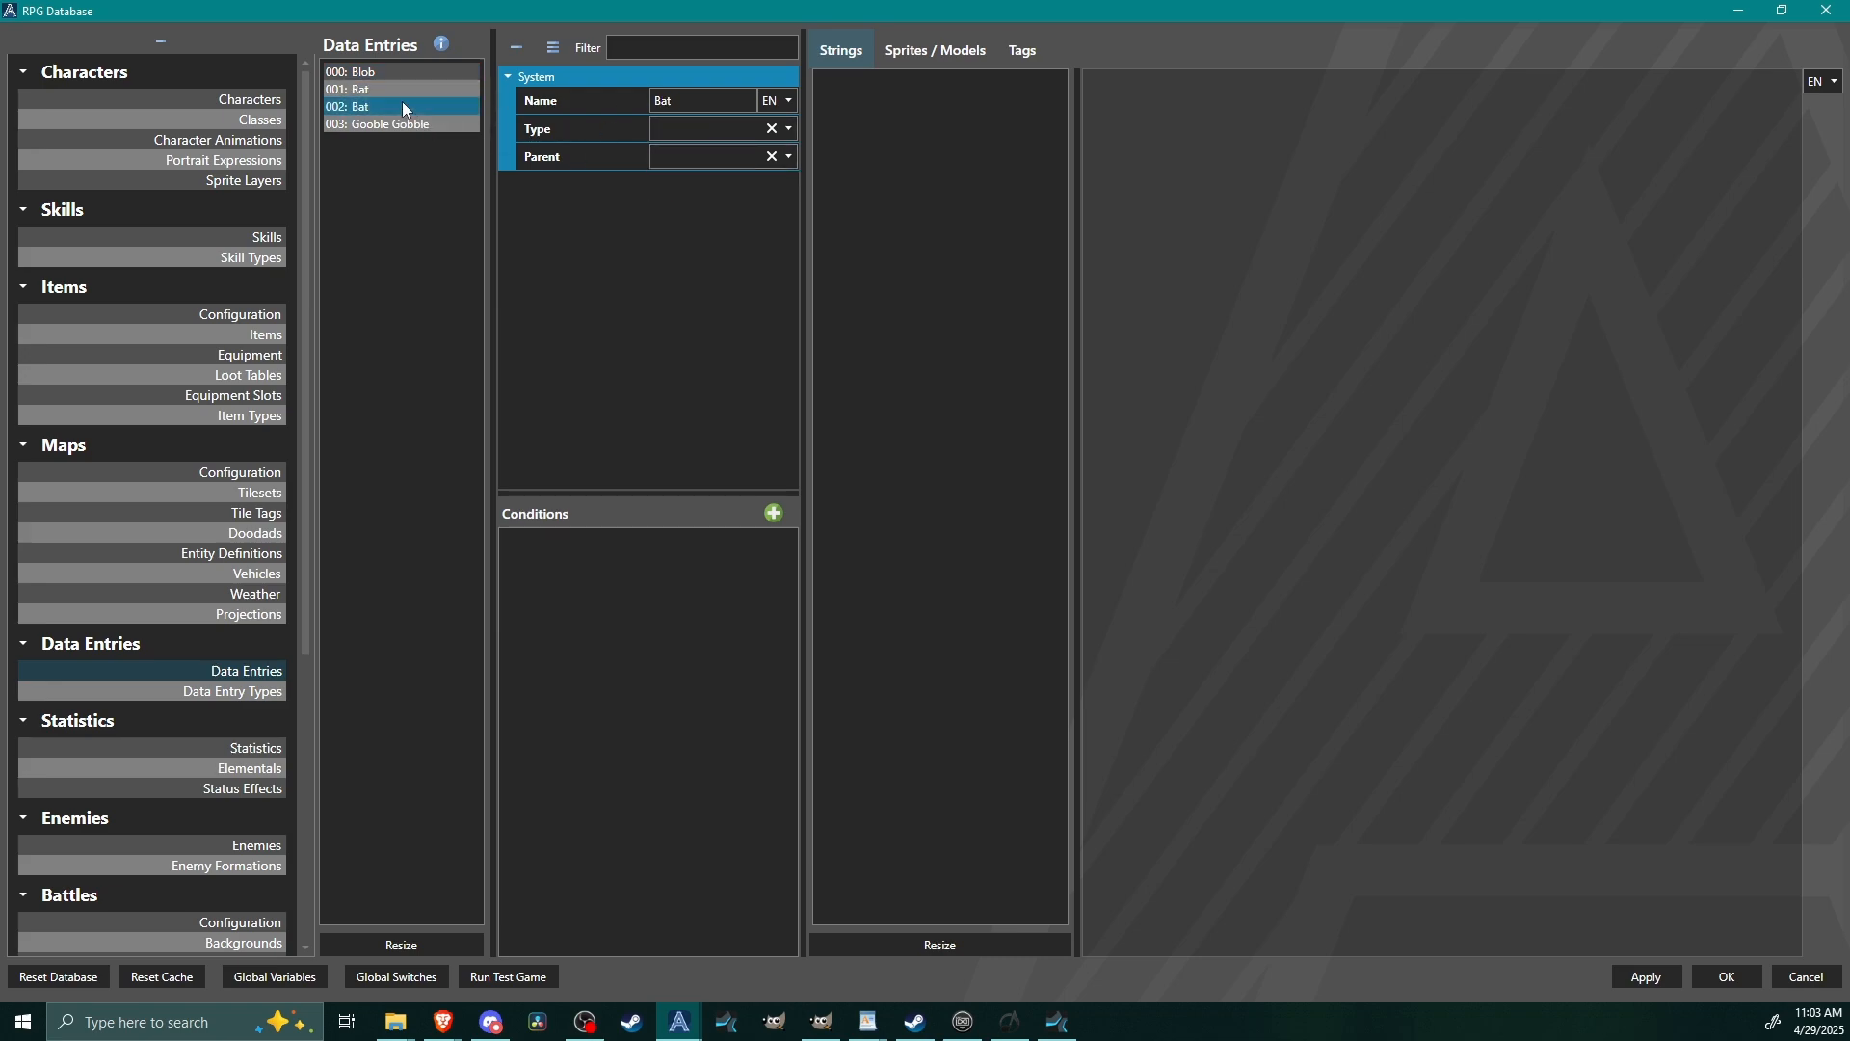
left_click(714, 136)
left_click(709, 160)
left_click(406, 125)
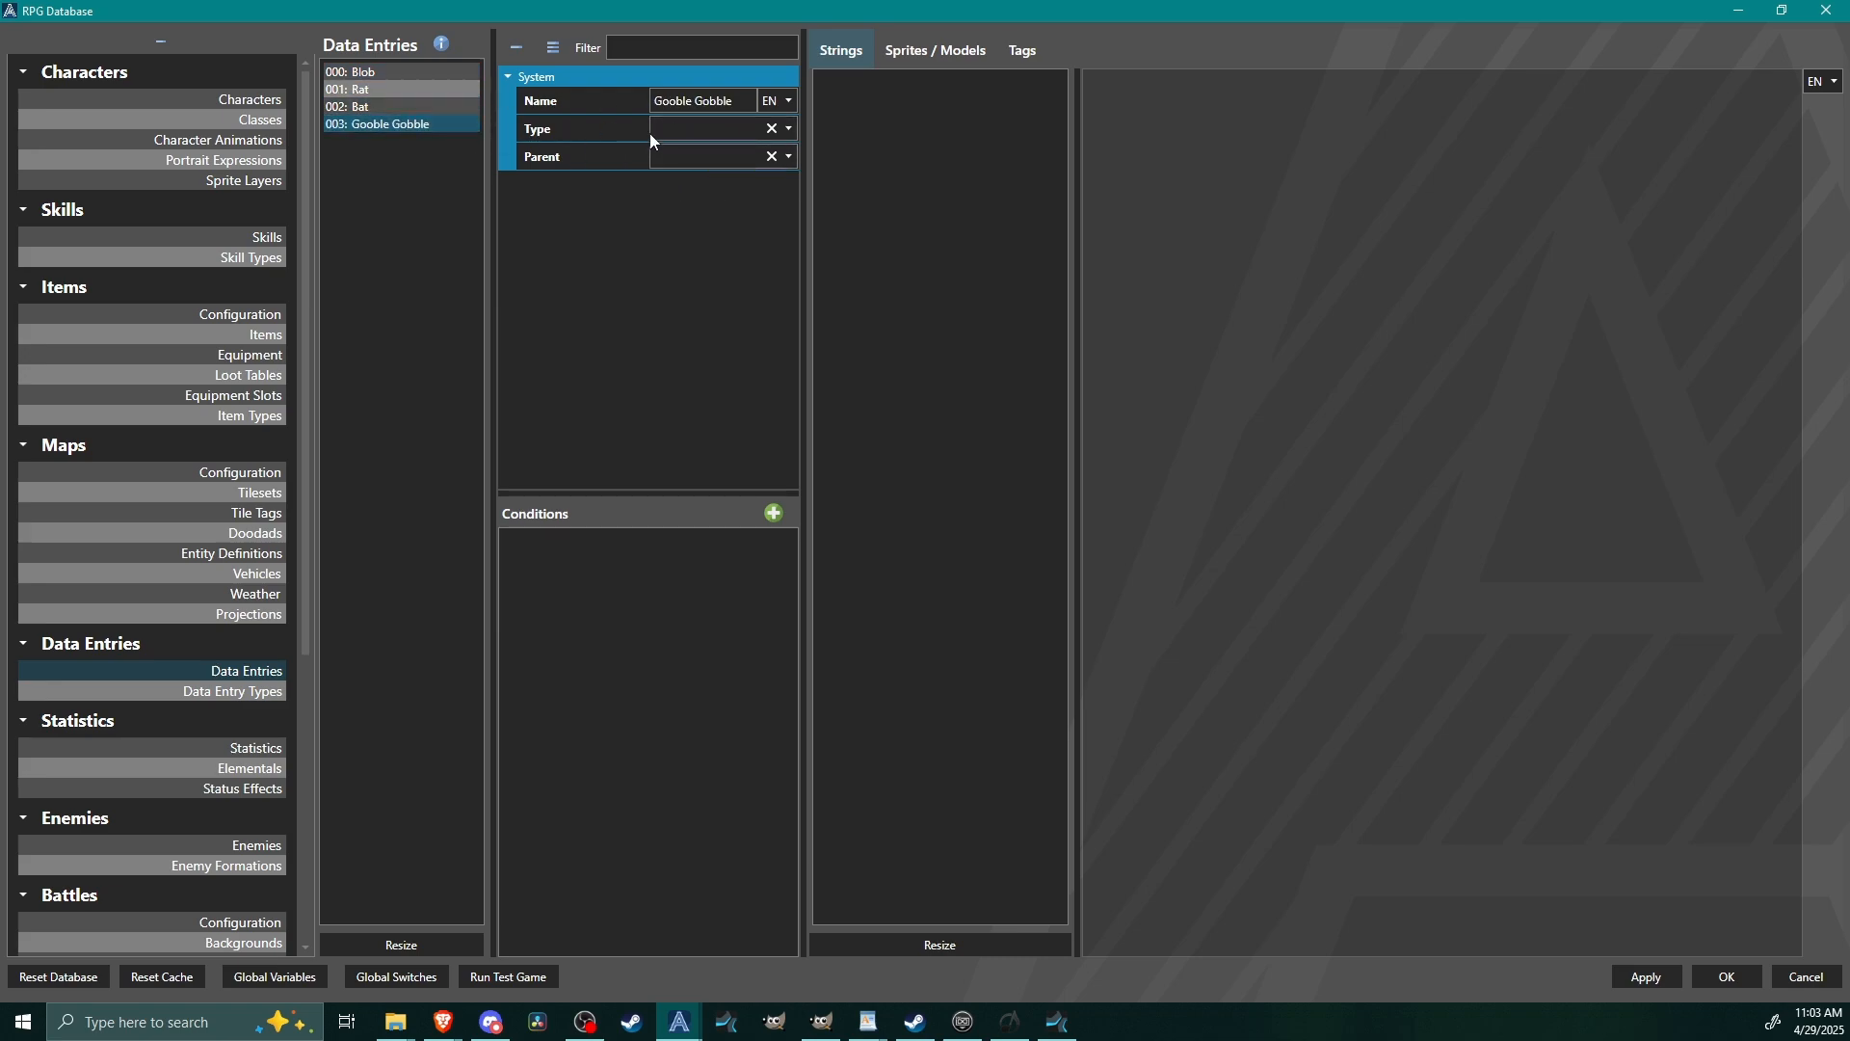
left_click(655, 130)
left_click(675, 152)
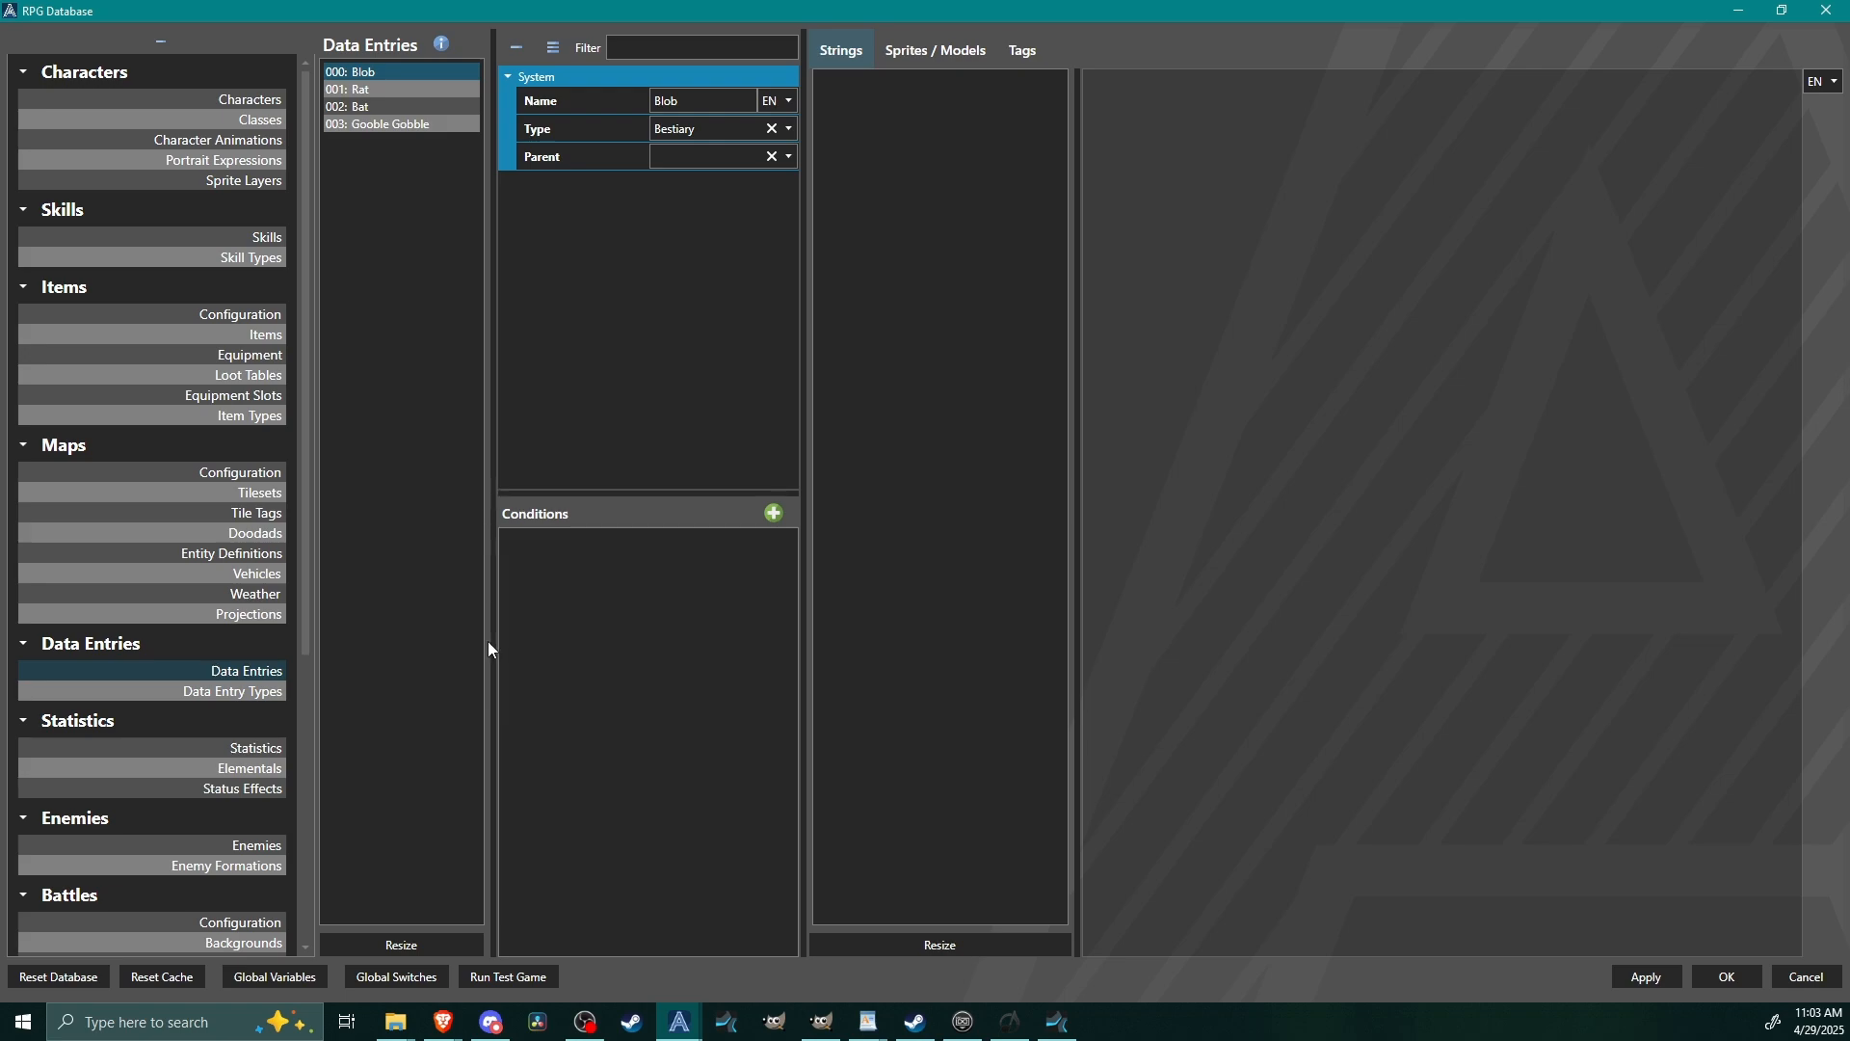
Add a trial condition to the Blob entry to examine the available condition types, and remove it again.
left_click(774, 512)
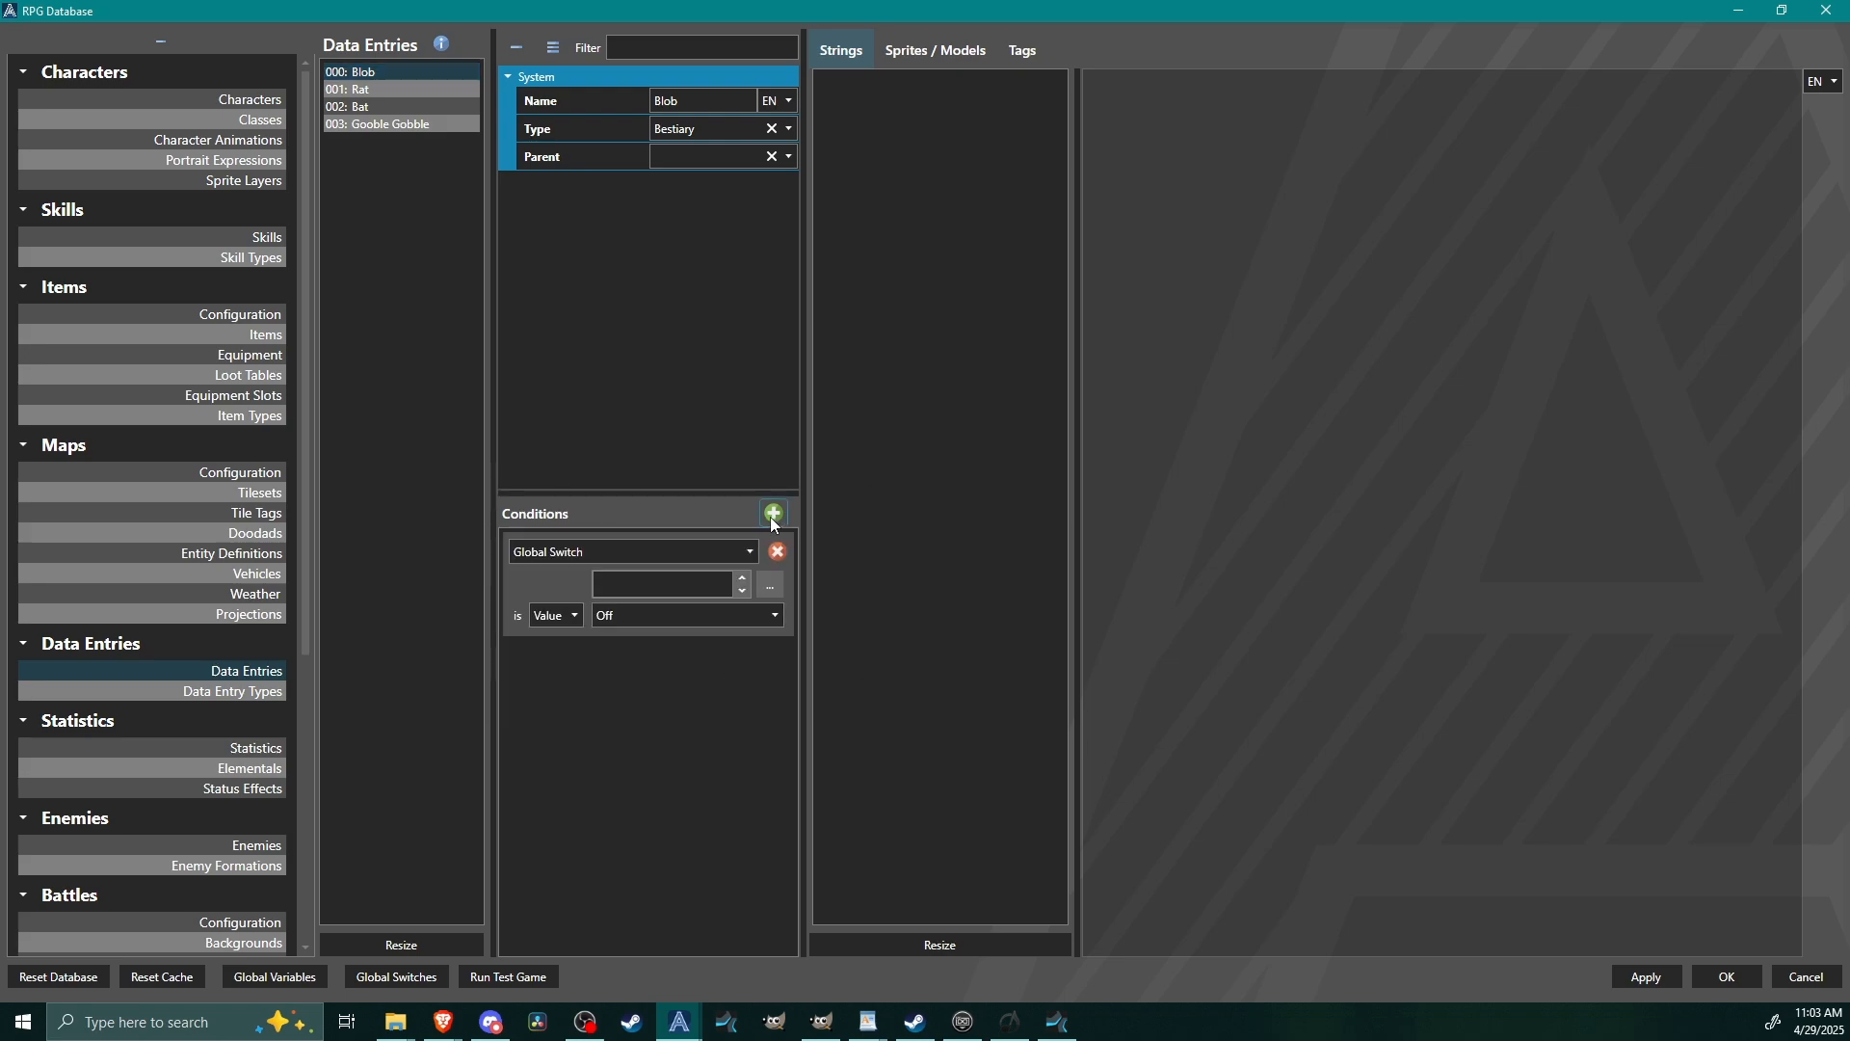
left_click(606, 561)
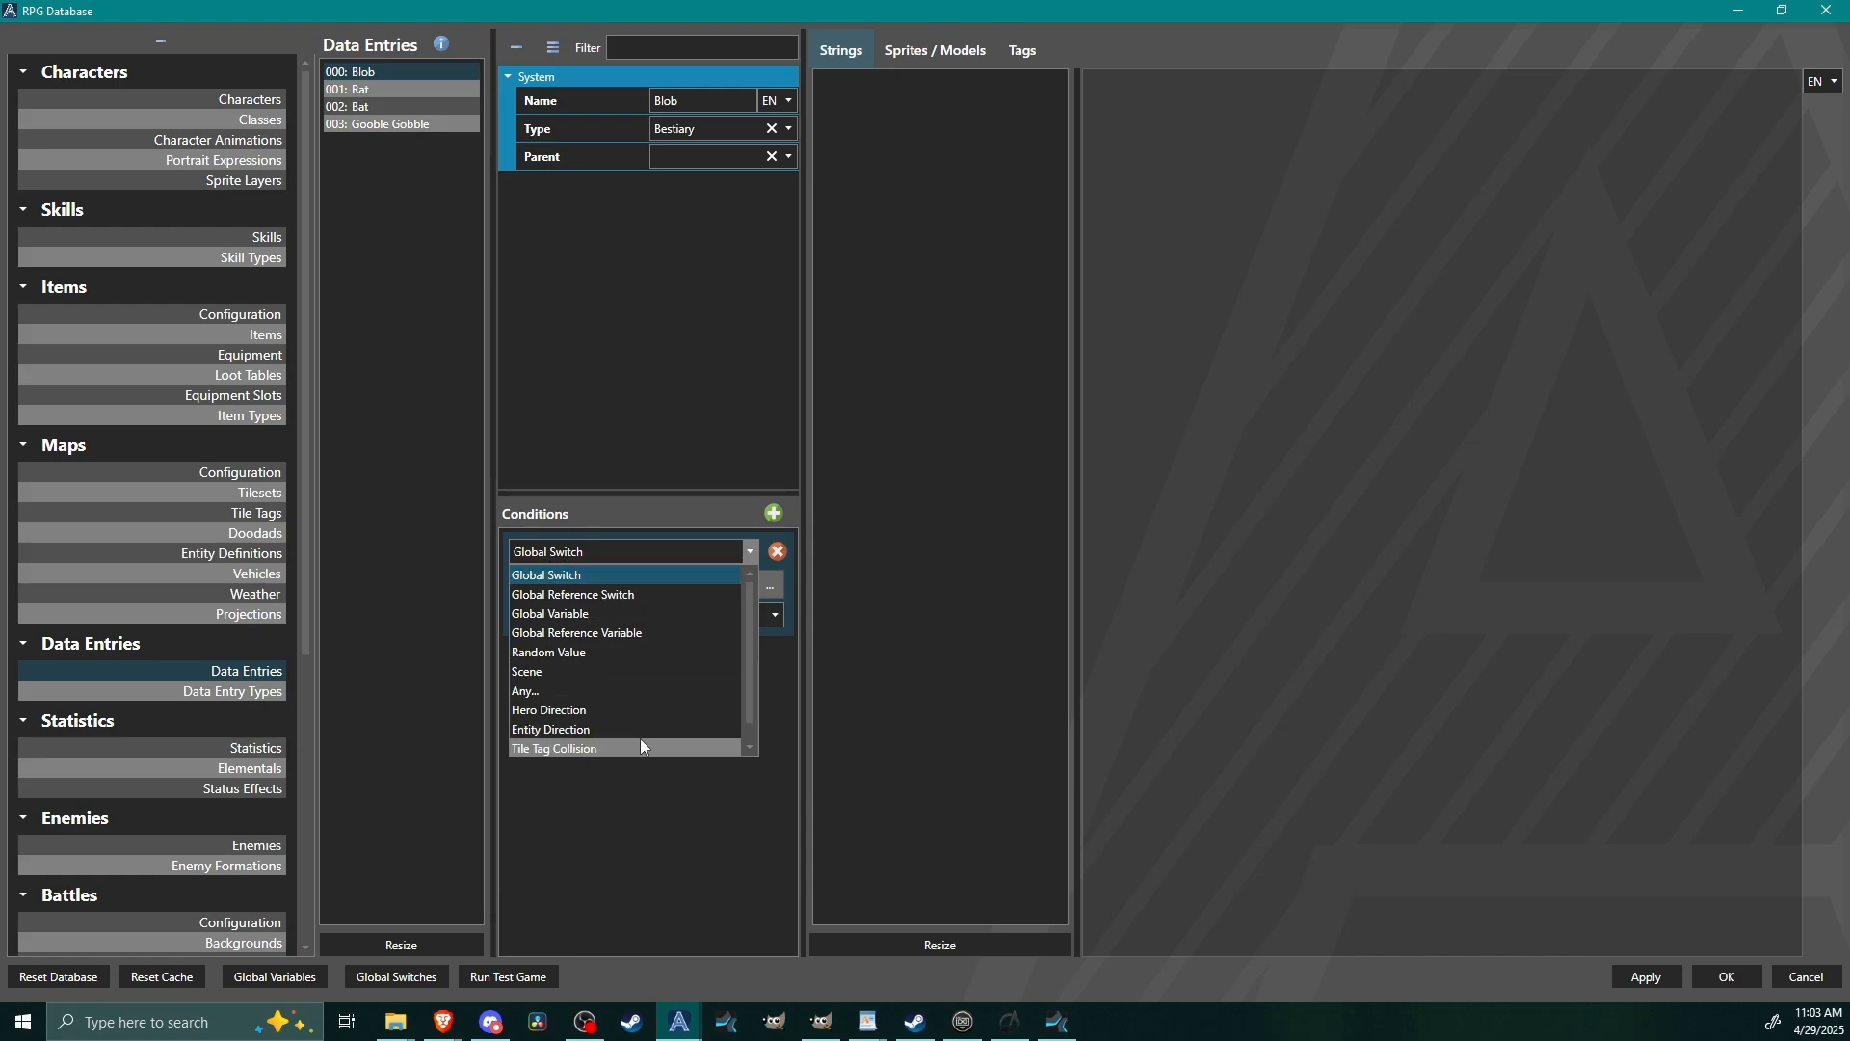
left_click(626, 911)
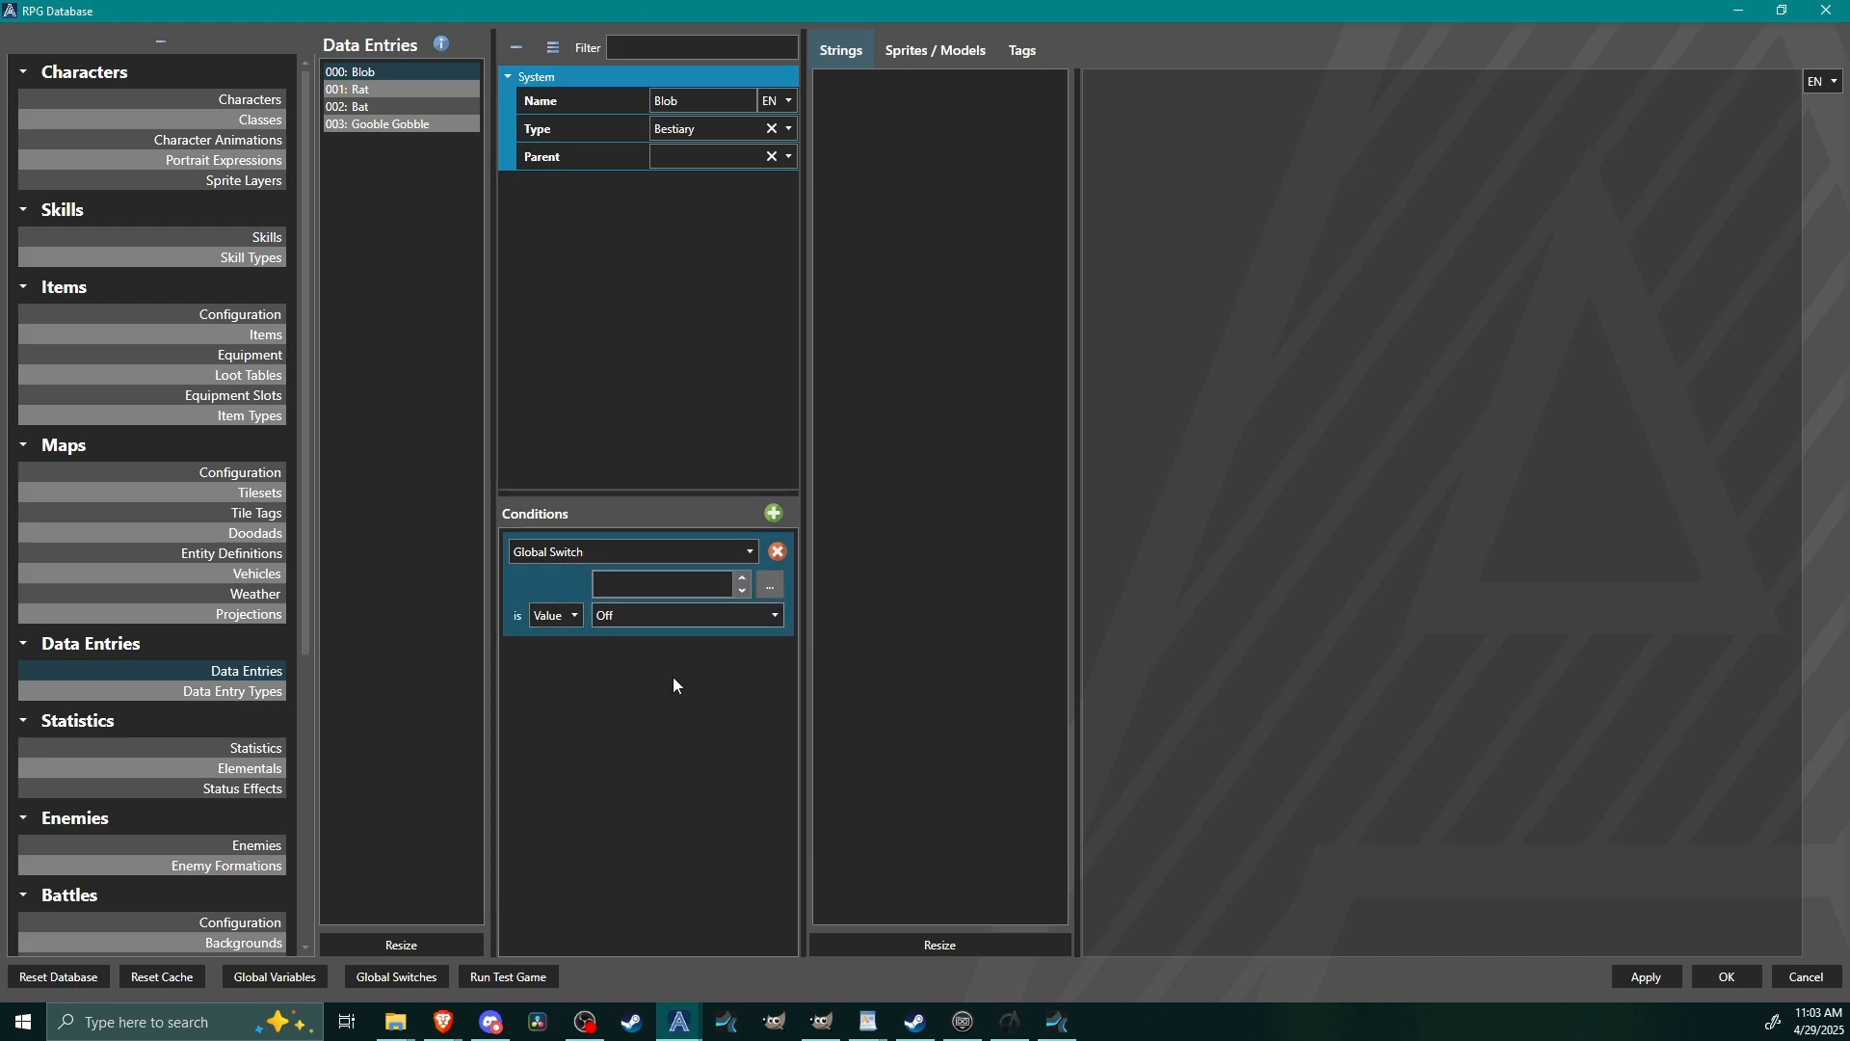
left_click(778, 551)
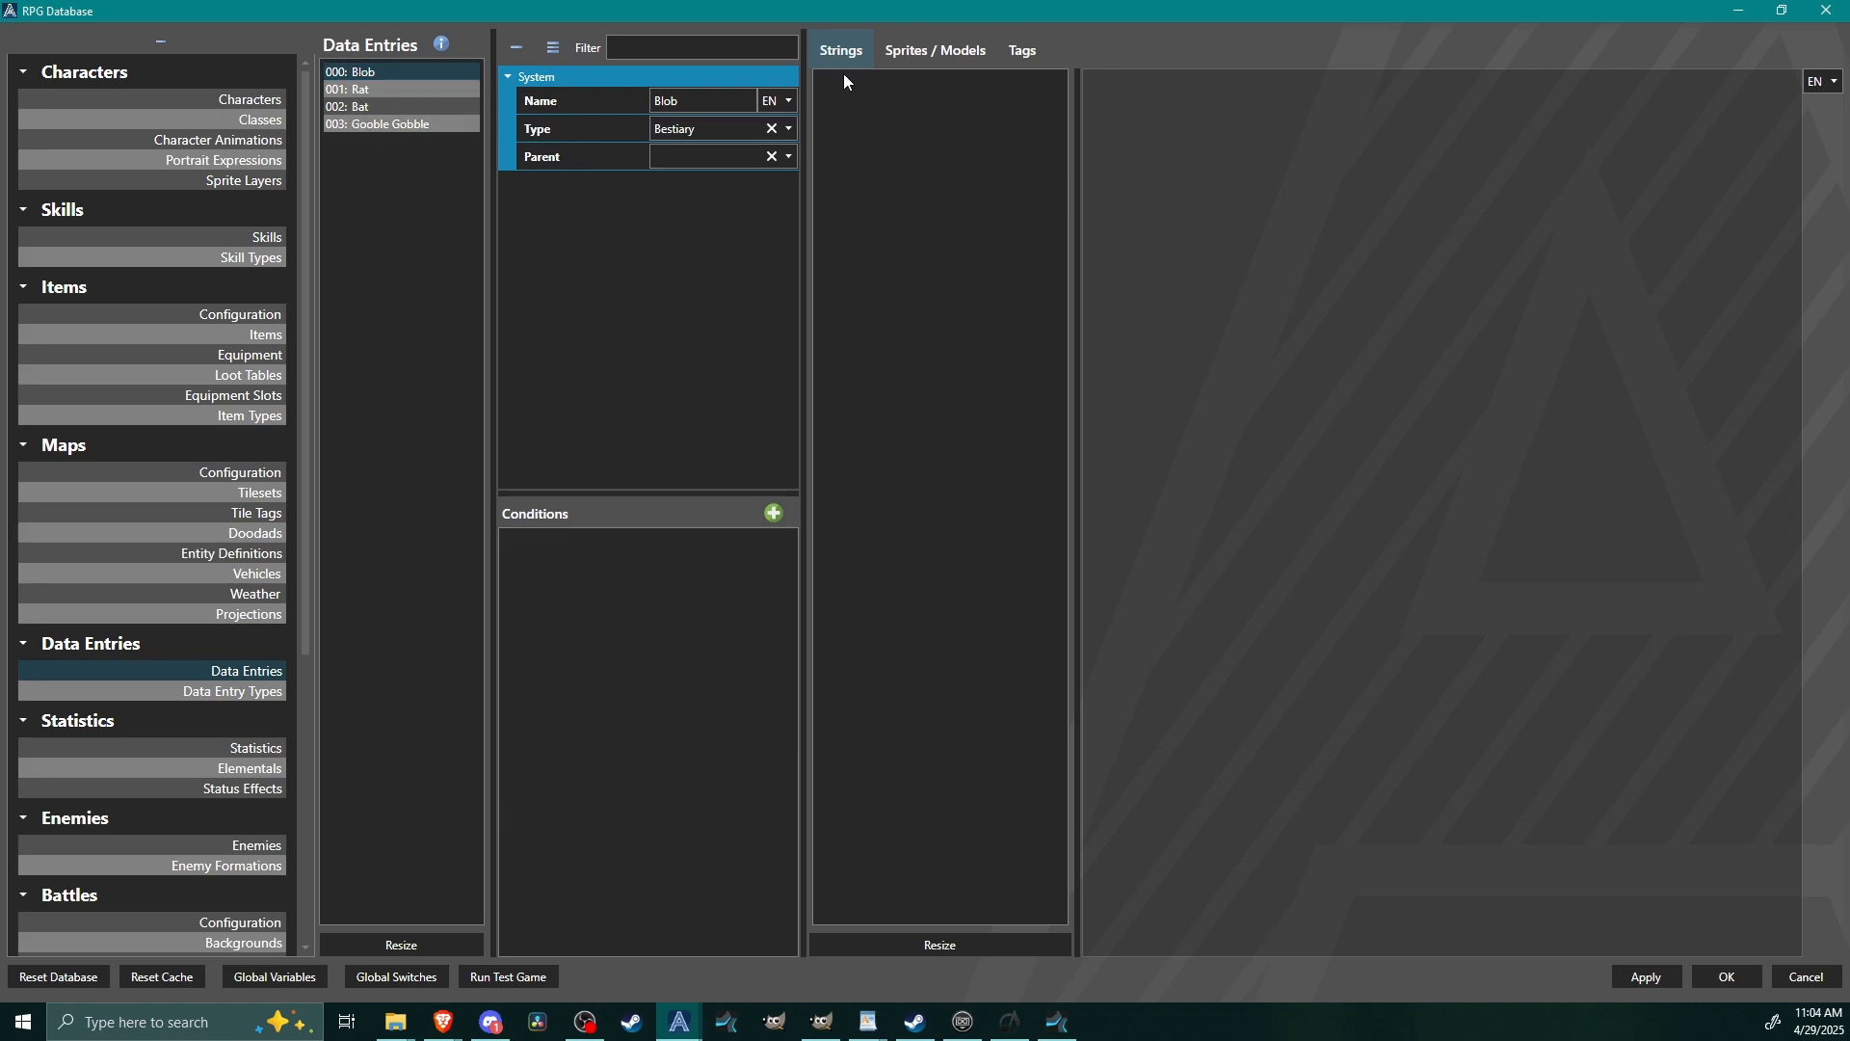
Collapse the database category list and examine the Blob entry's Strings, Sprites / Models and Tags sections.
left_click(198, 46)
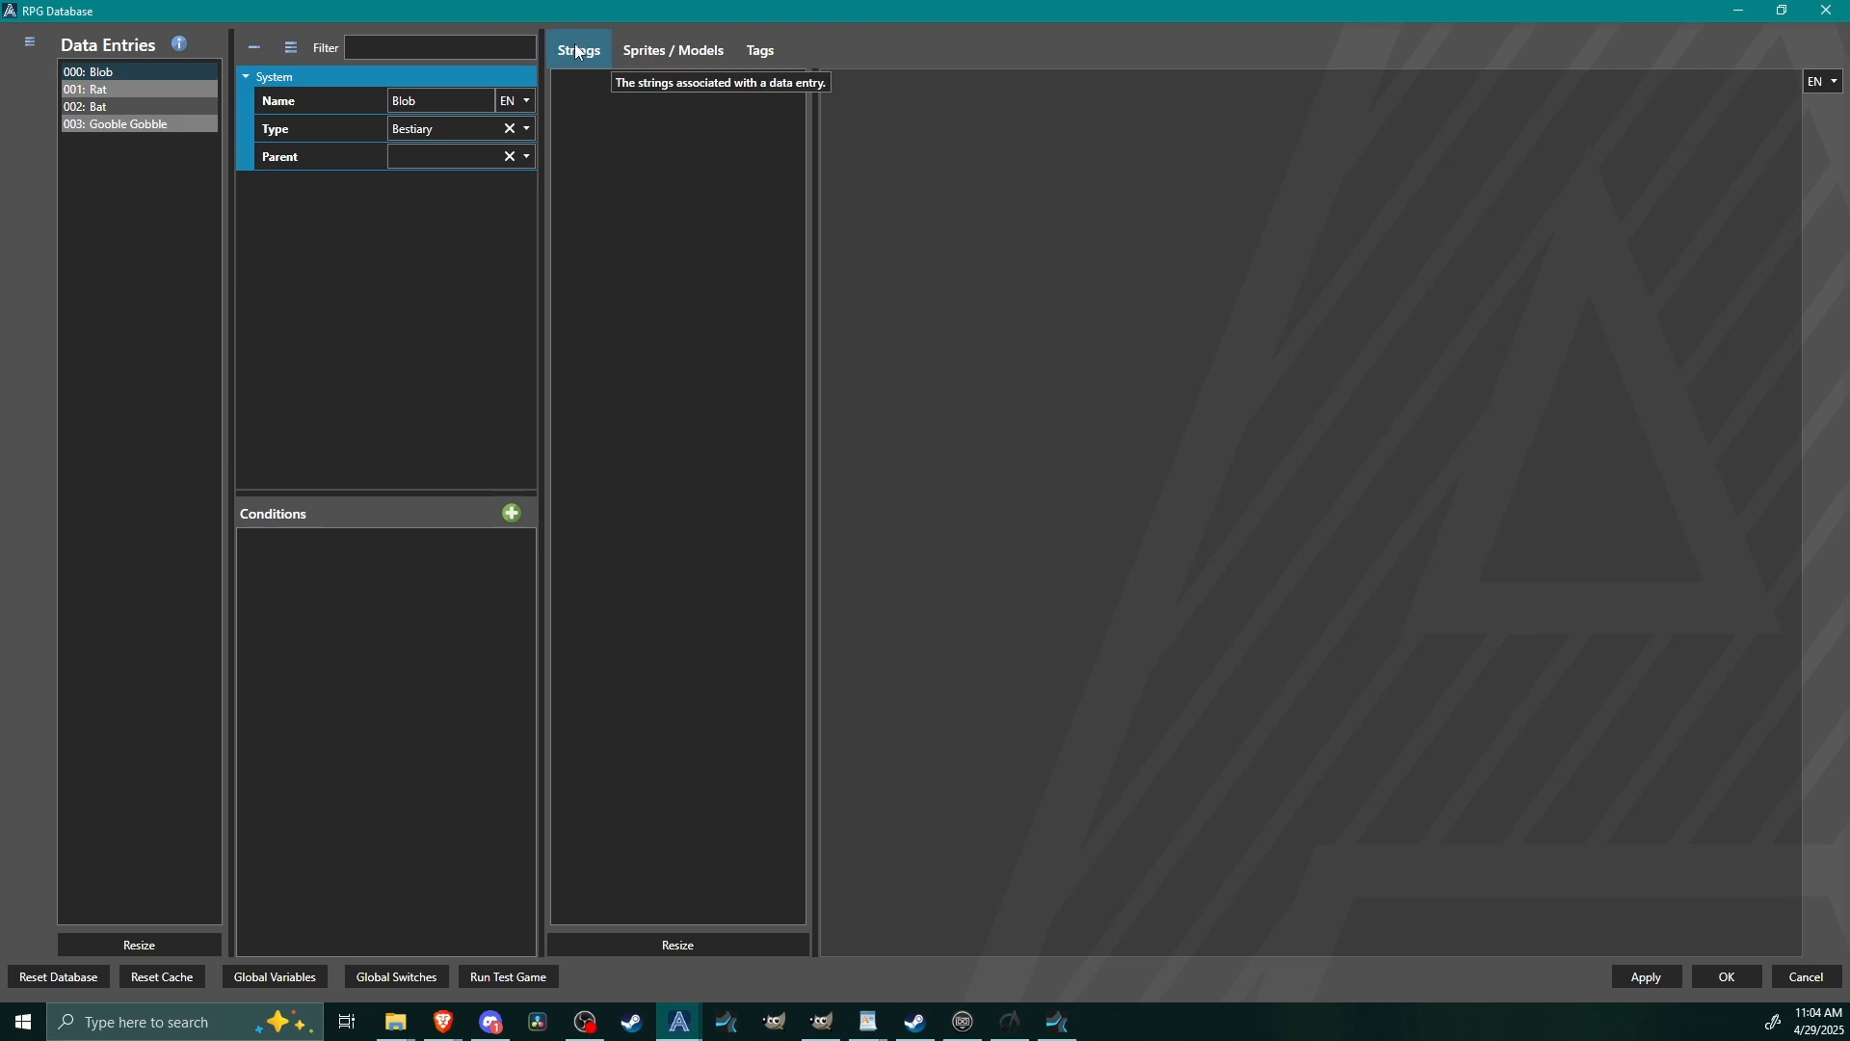
left_click(665, 56)
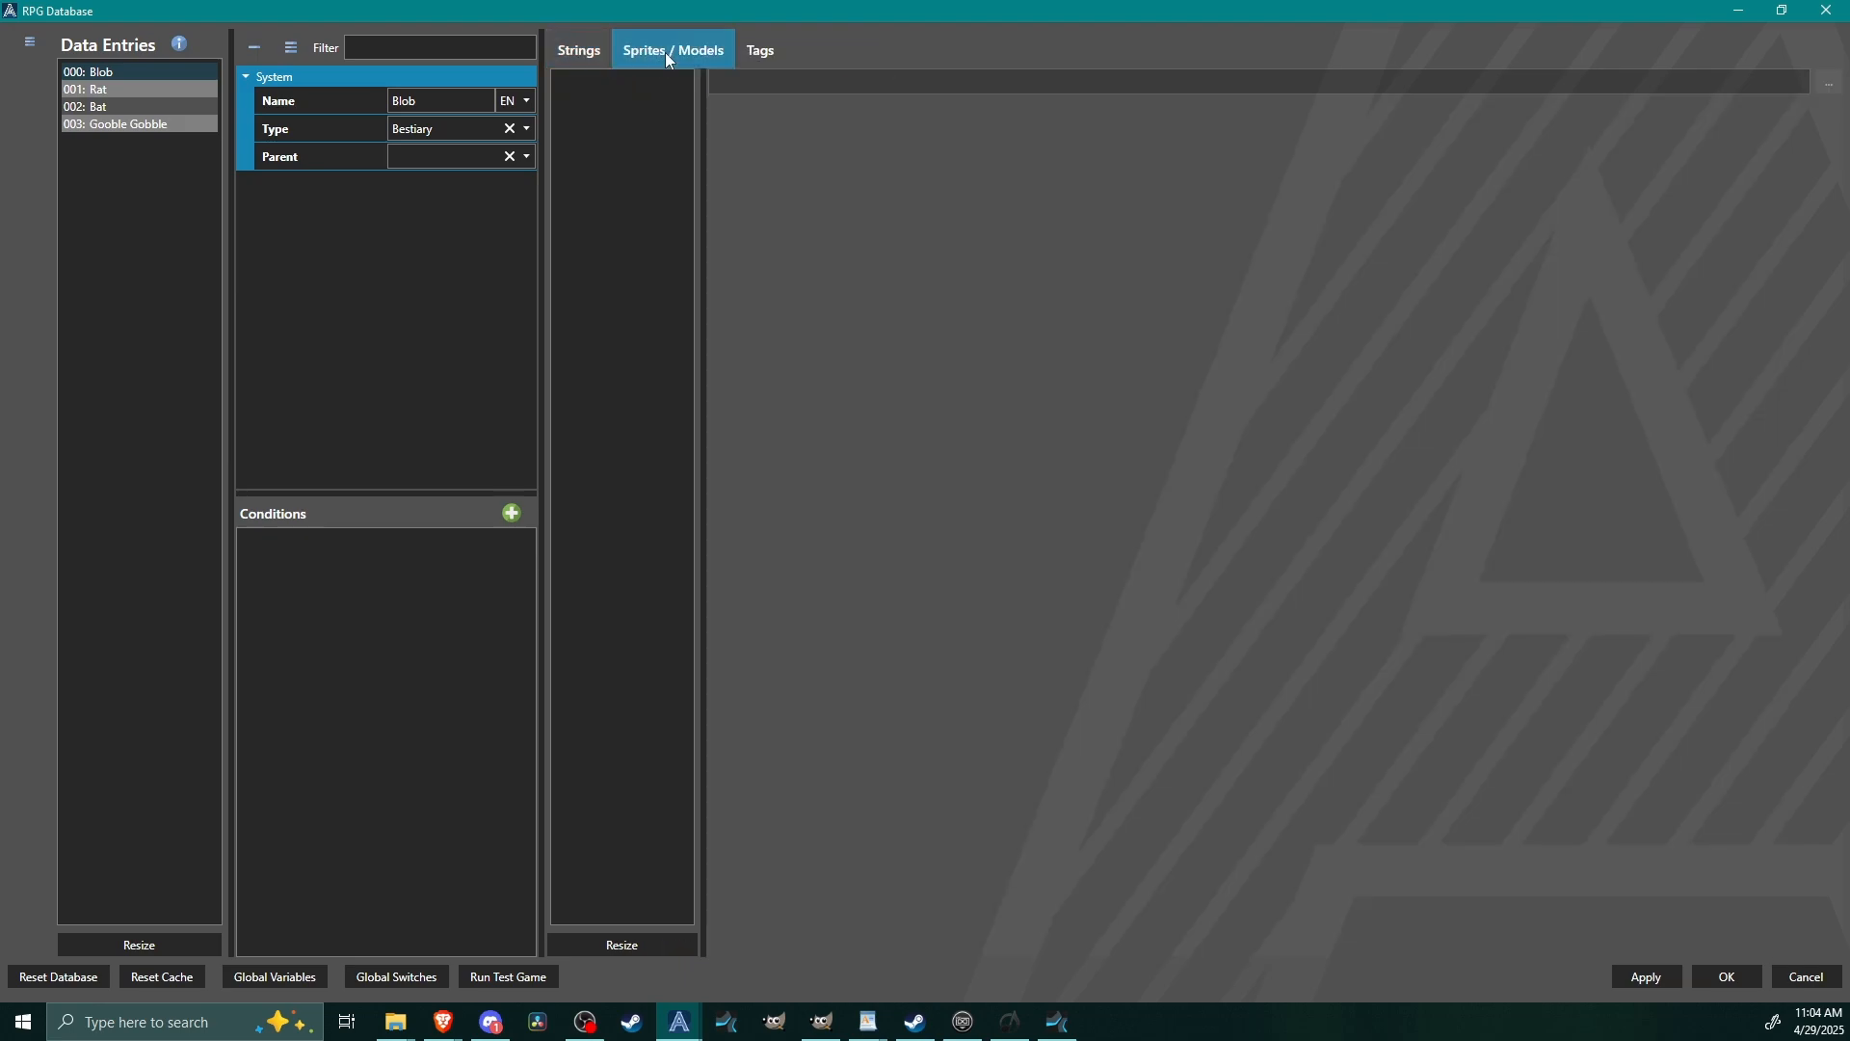
left_click(767, 52)
left_click(720, 50)
left_click(580, 50)
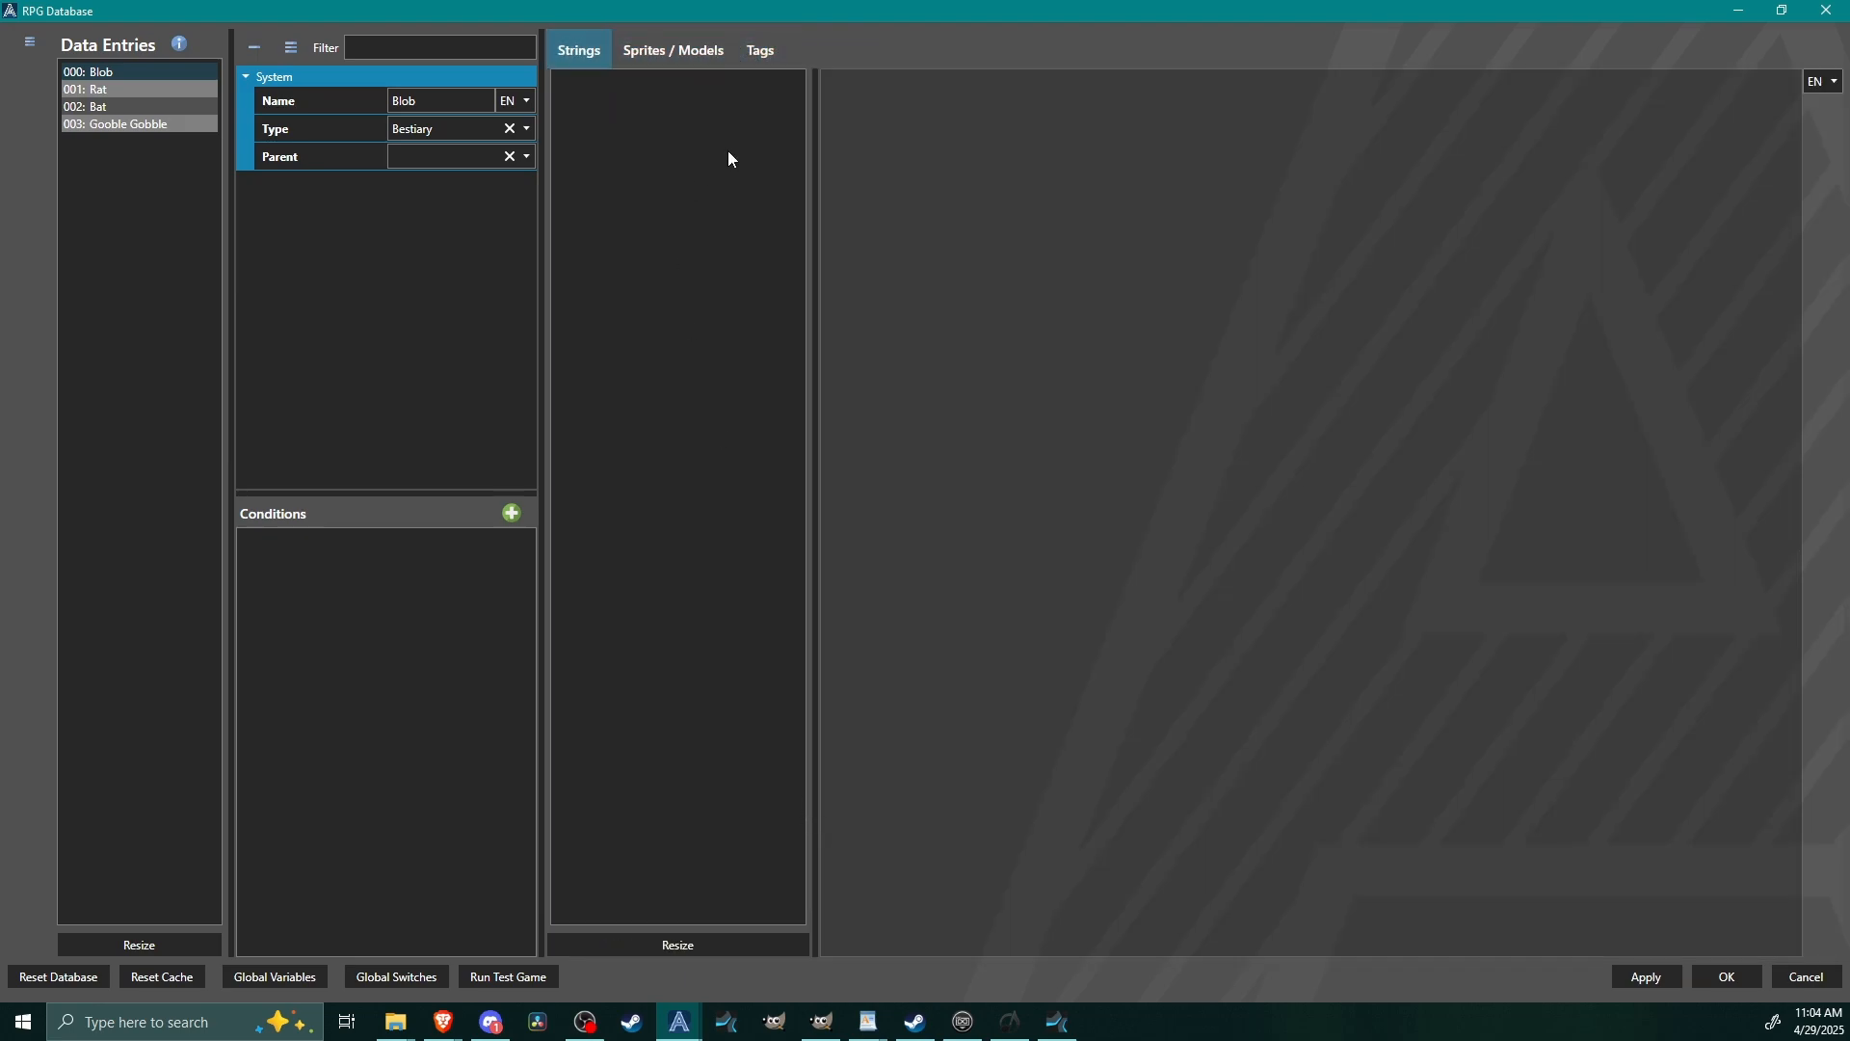
left_click(641, 56)
left_click(753, 52)
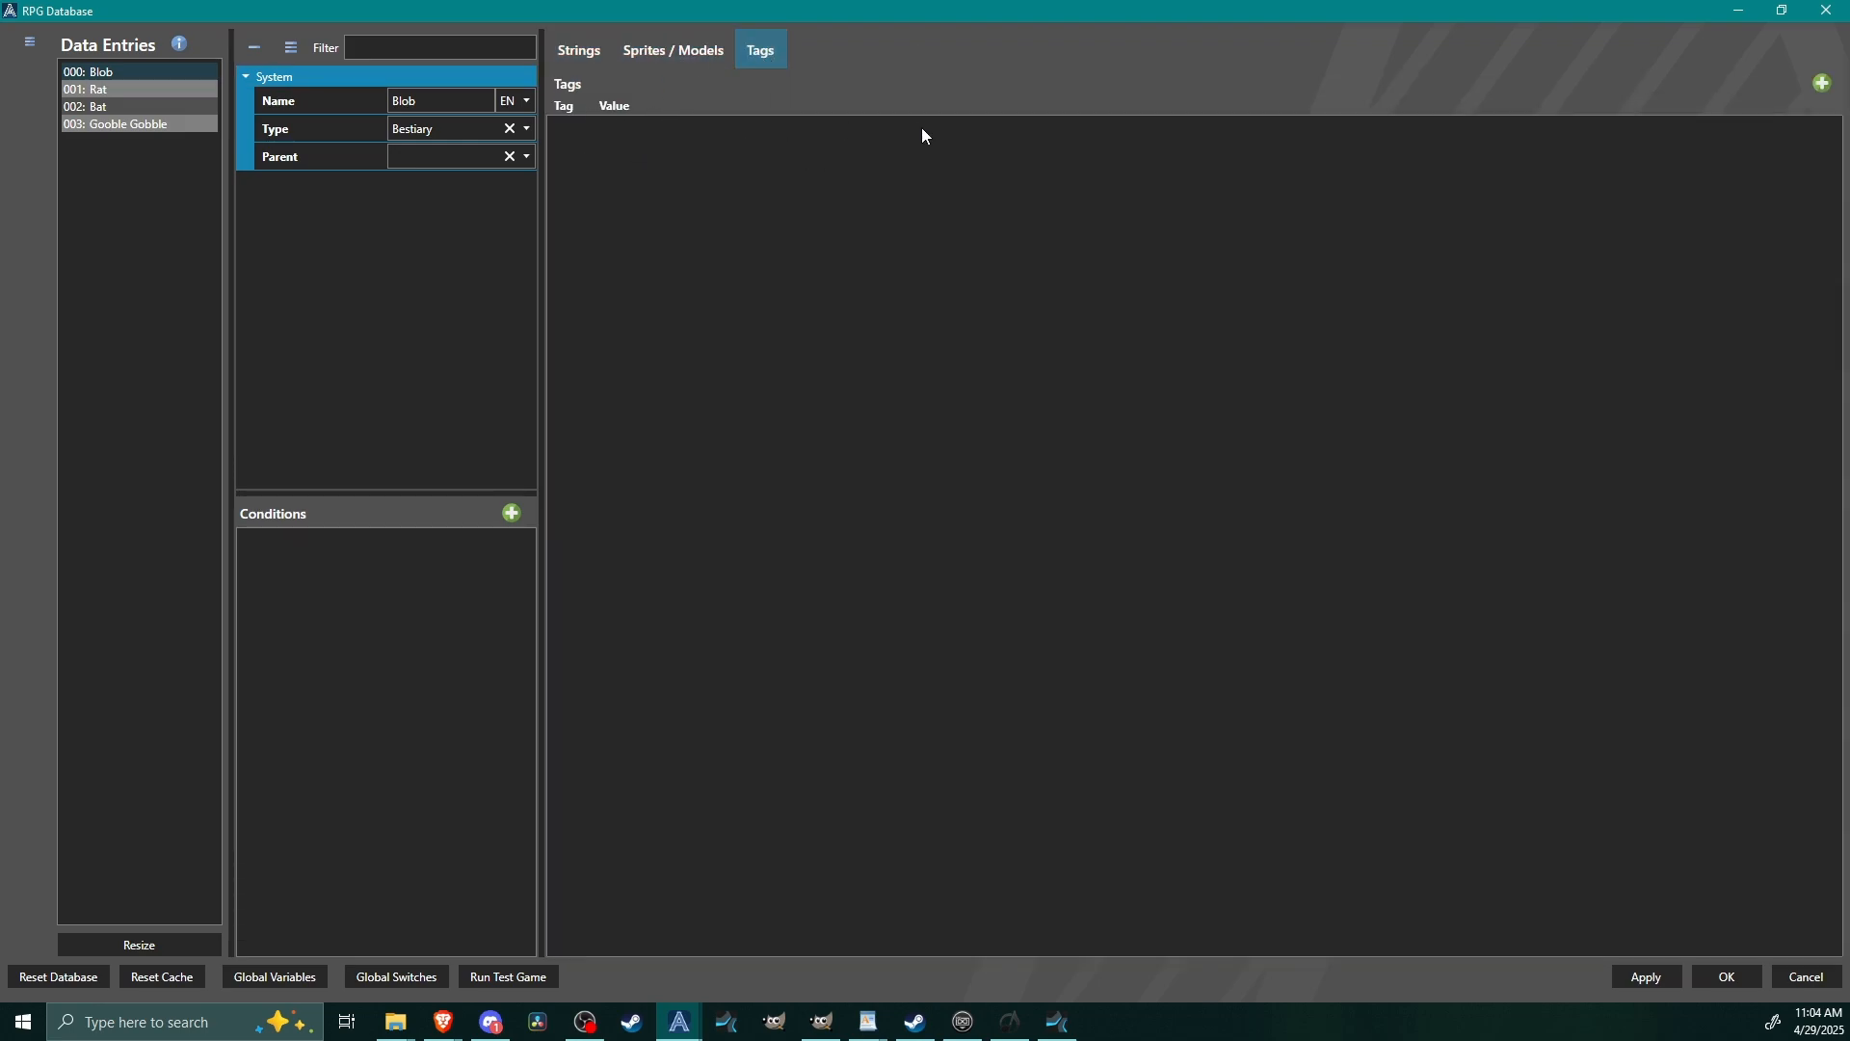
Resize the Blob entry's strings to two slots and set the first string to Sewer.
left_click(597, 57)
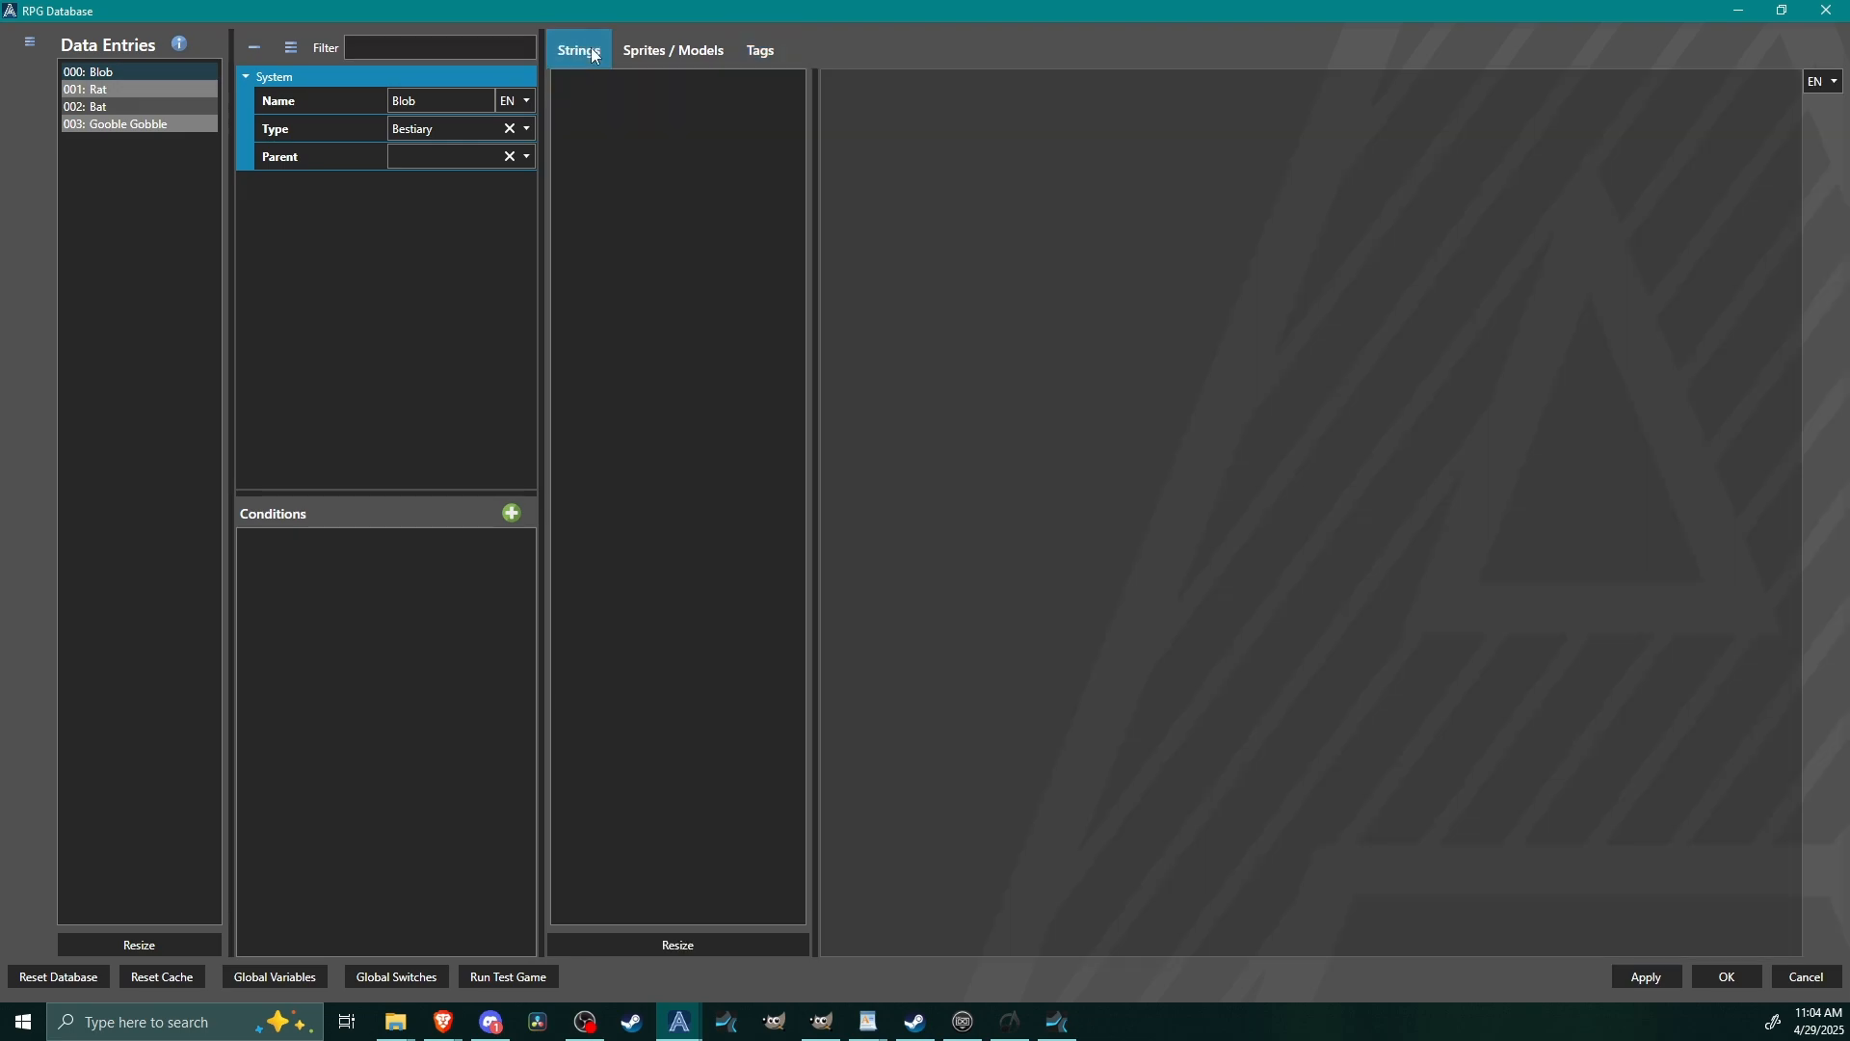
left_click(721, 951)
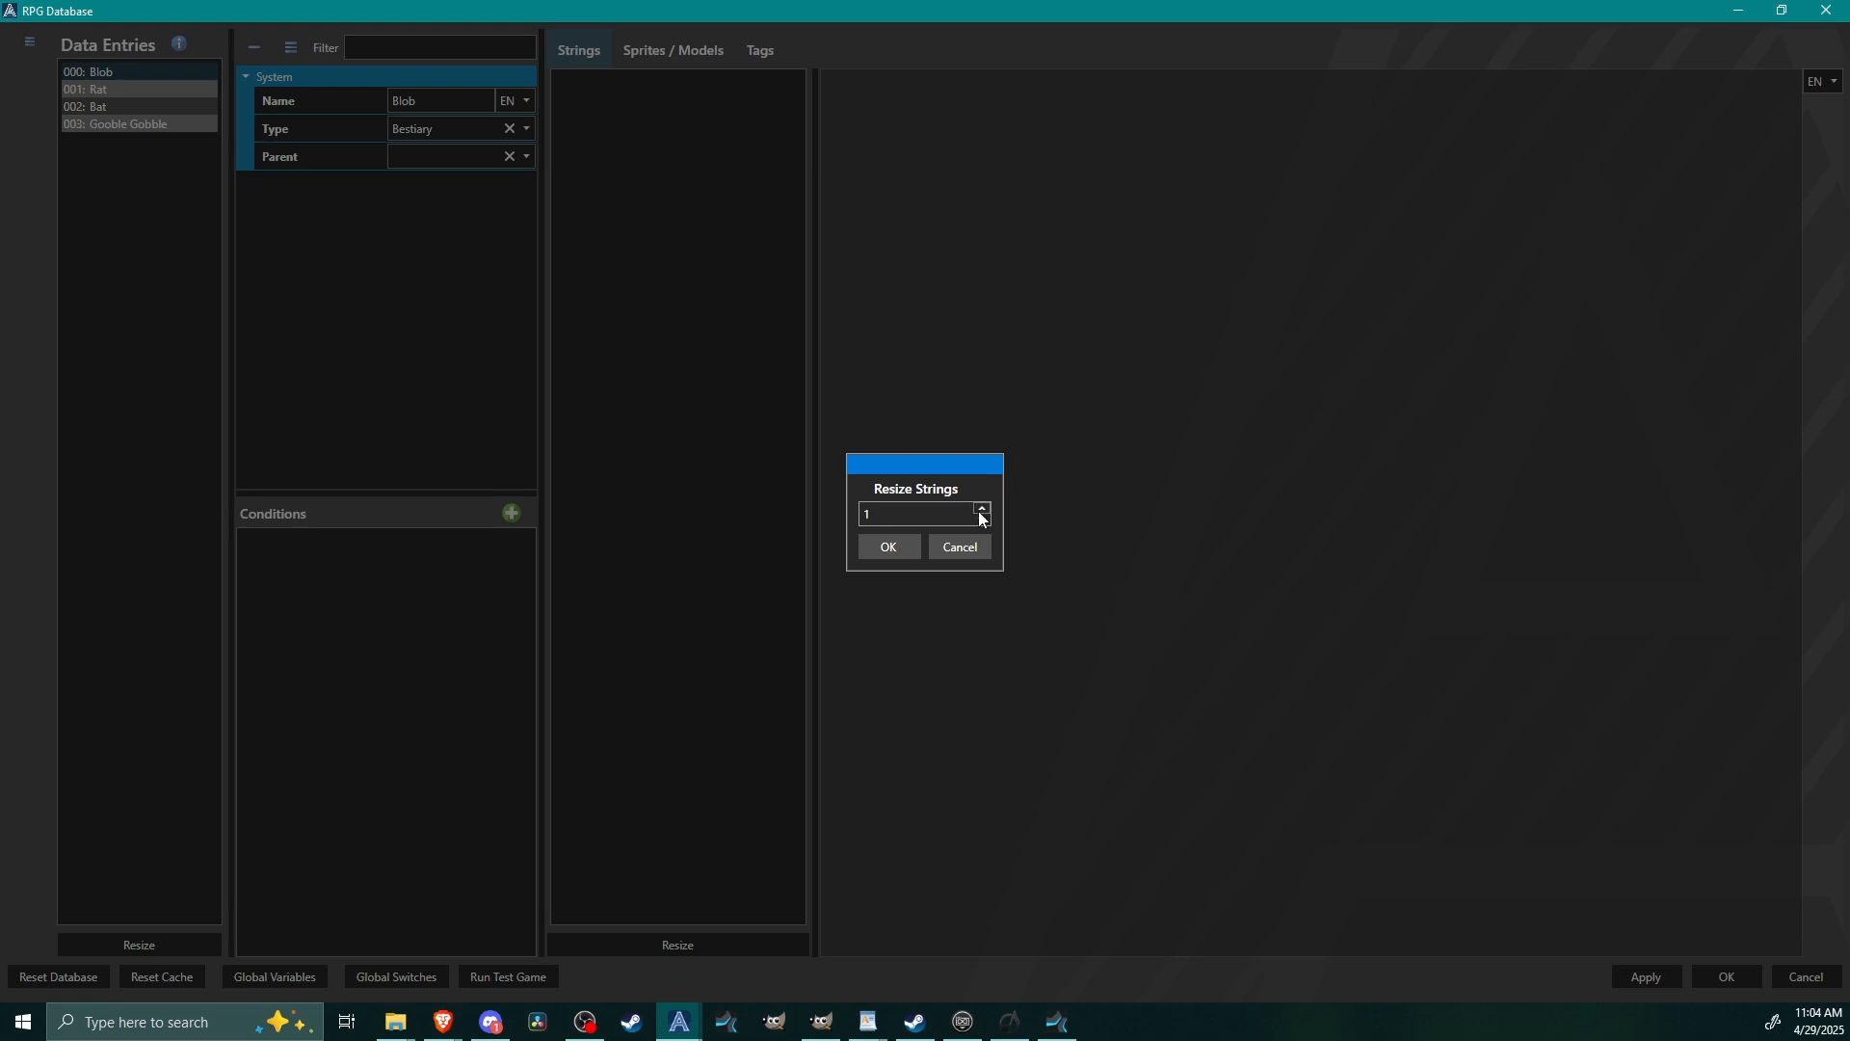
left_click(879, 549)
left_click(619, 83)
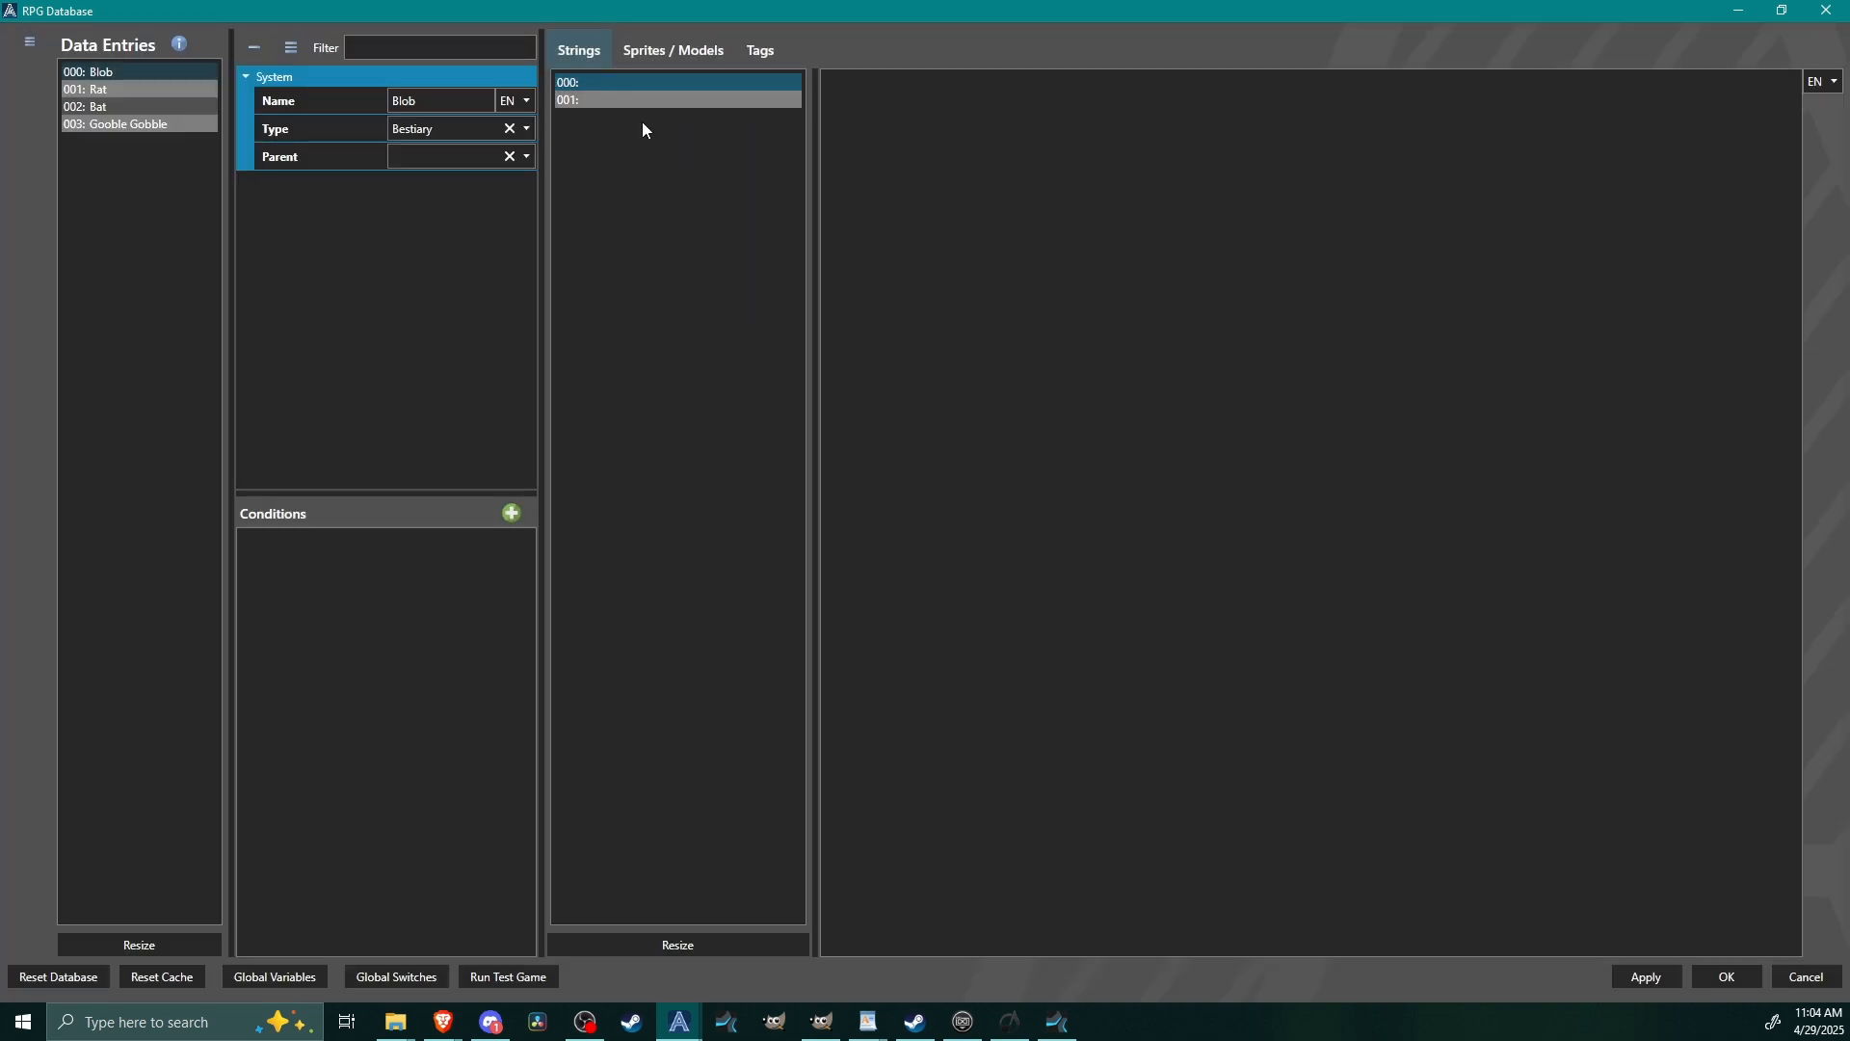
left_click(581, 101)
left_click(582, 84)
left_click(1123, 113)
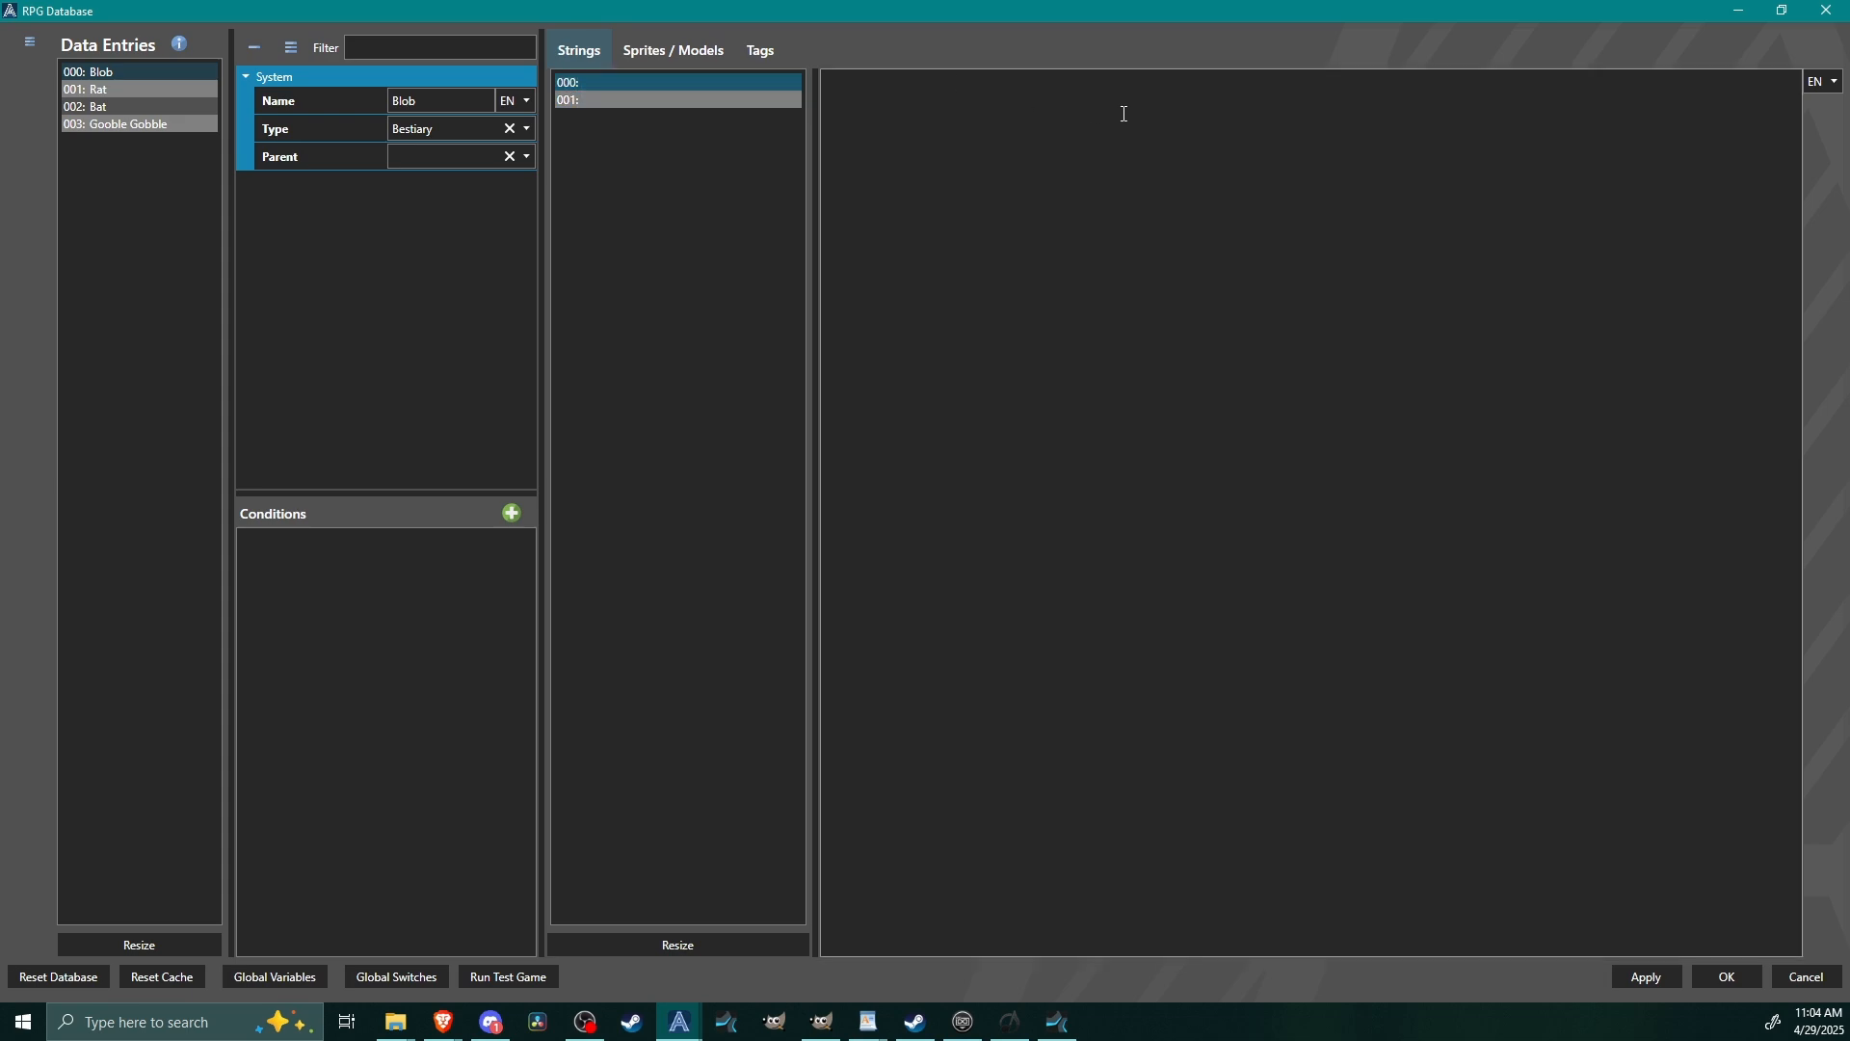
type("Sewer")
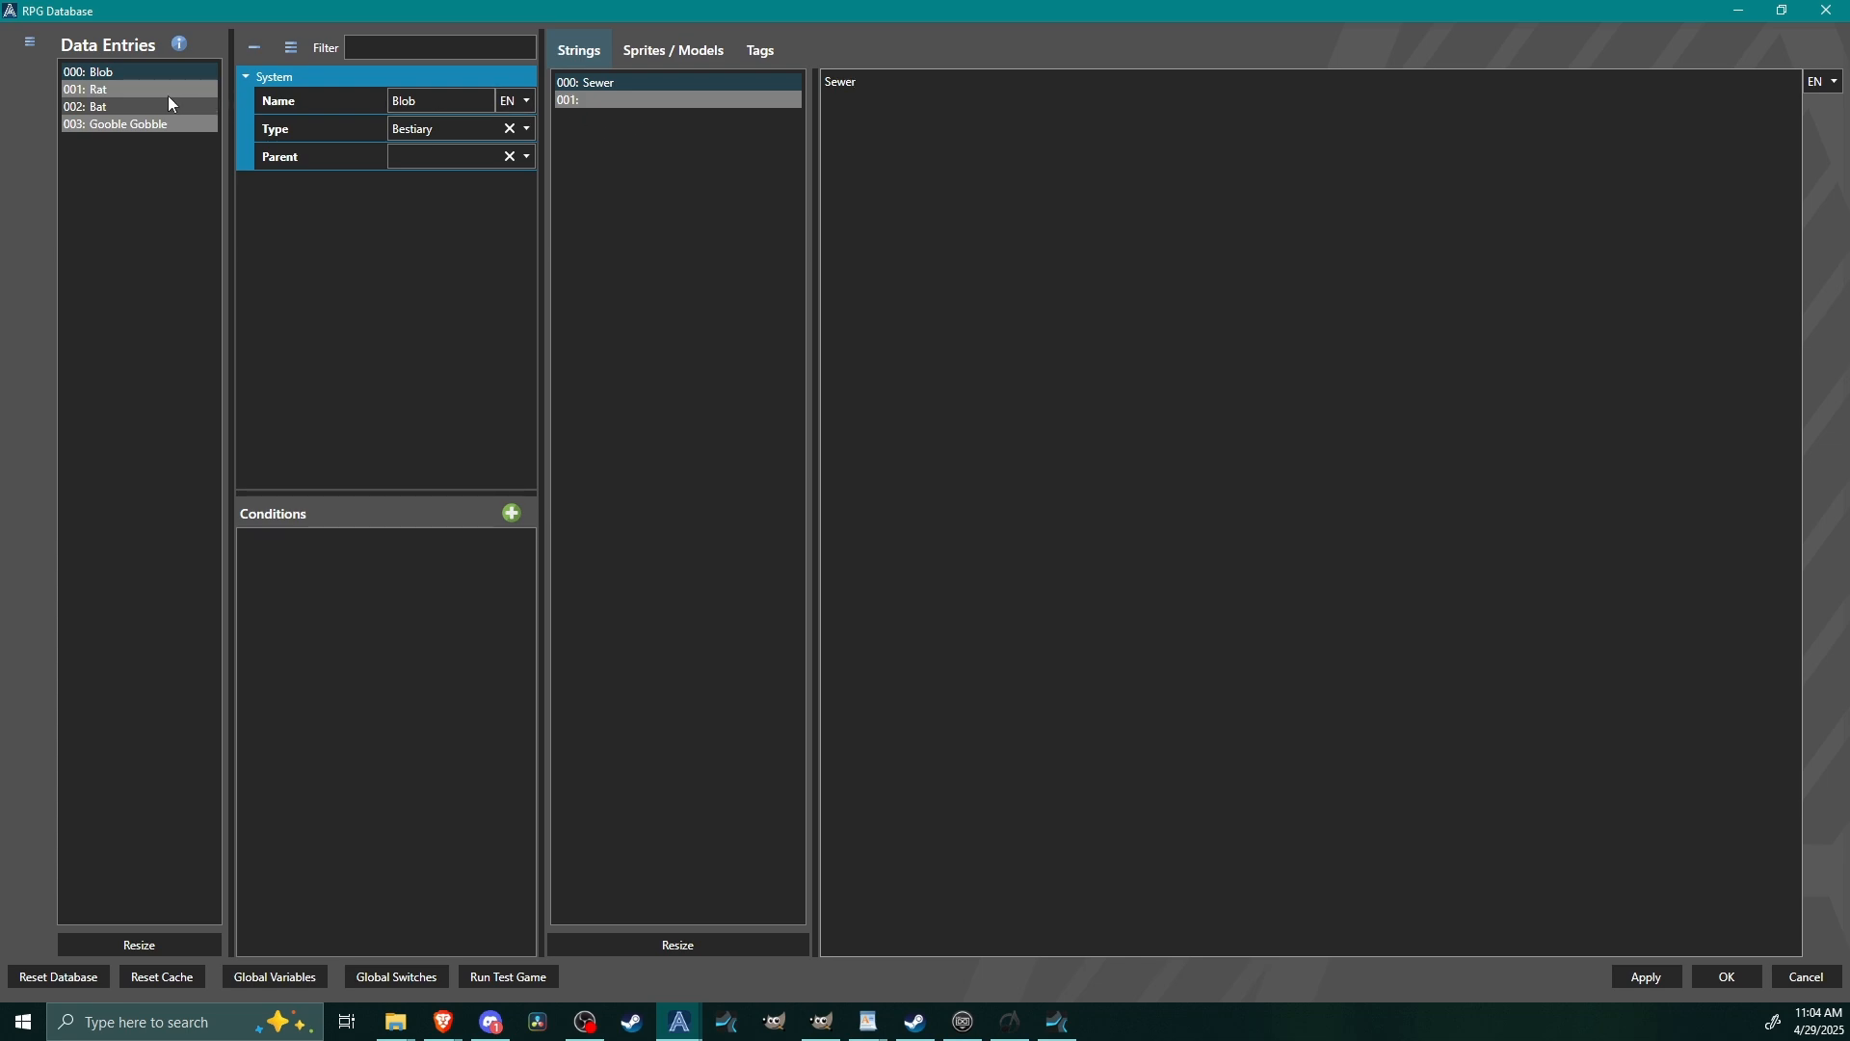
Set the Blob entry's second string to "Just a blob. That's all.".
left_click(655, 101)
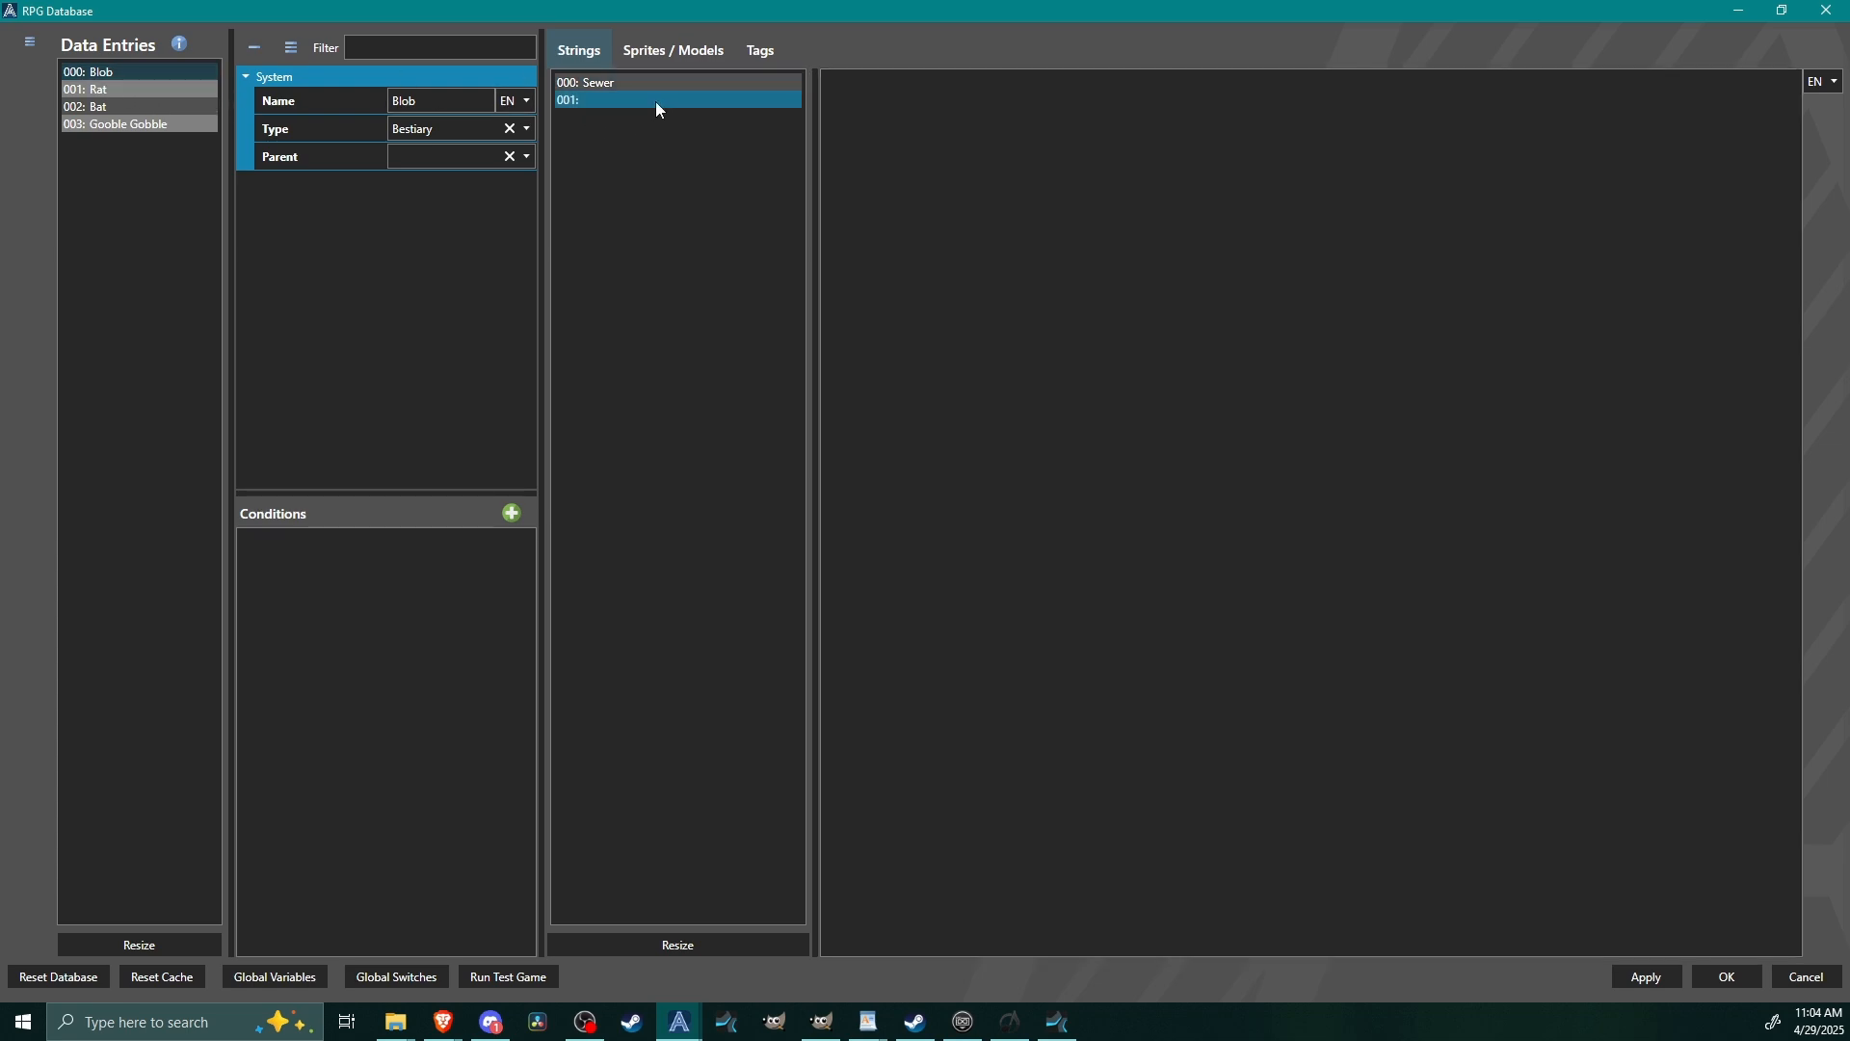
left_click(856, 86)
left_click(895, 87)
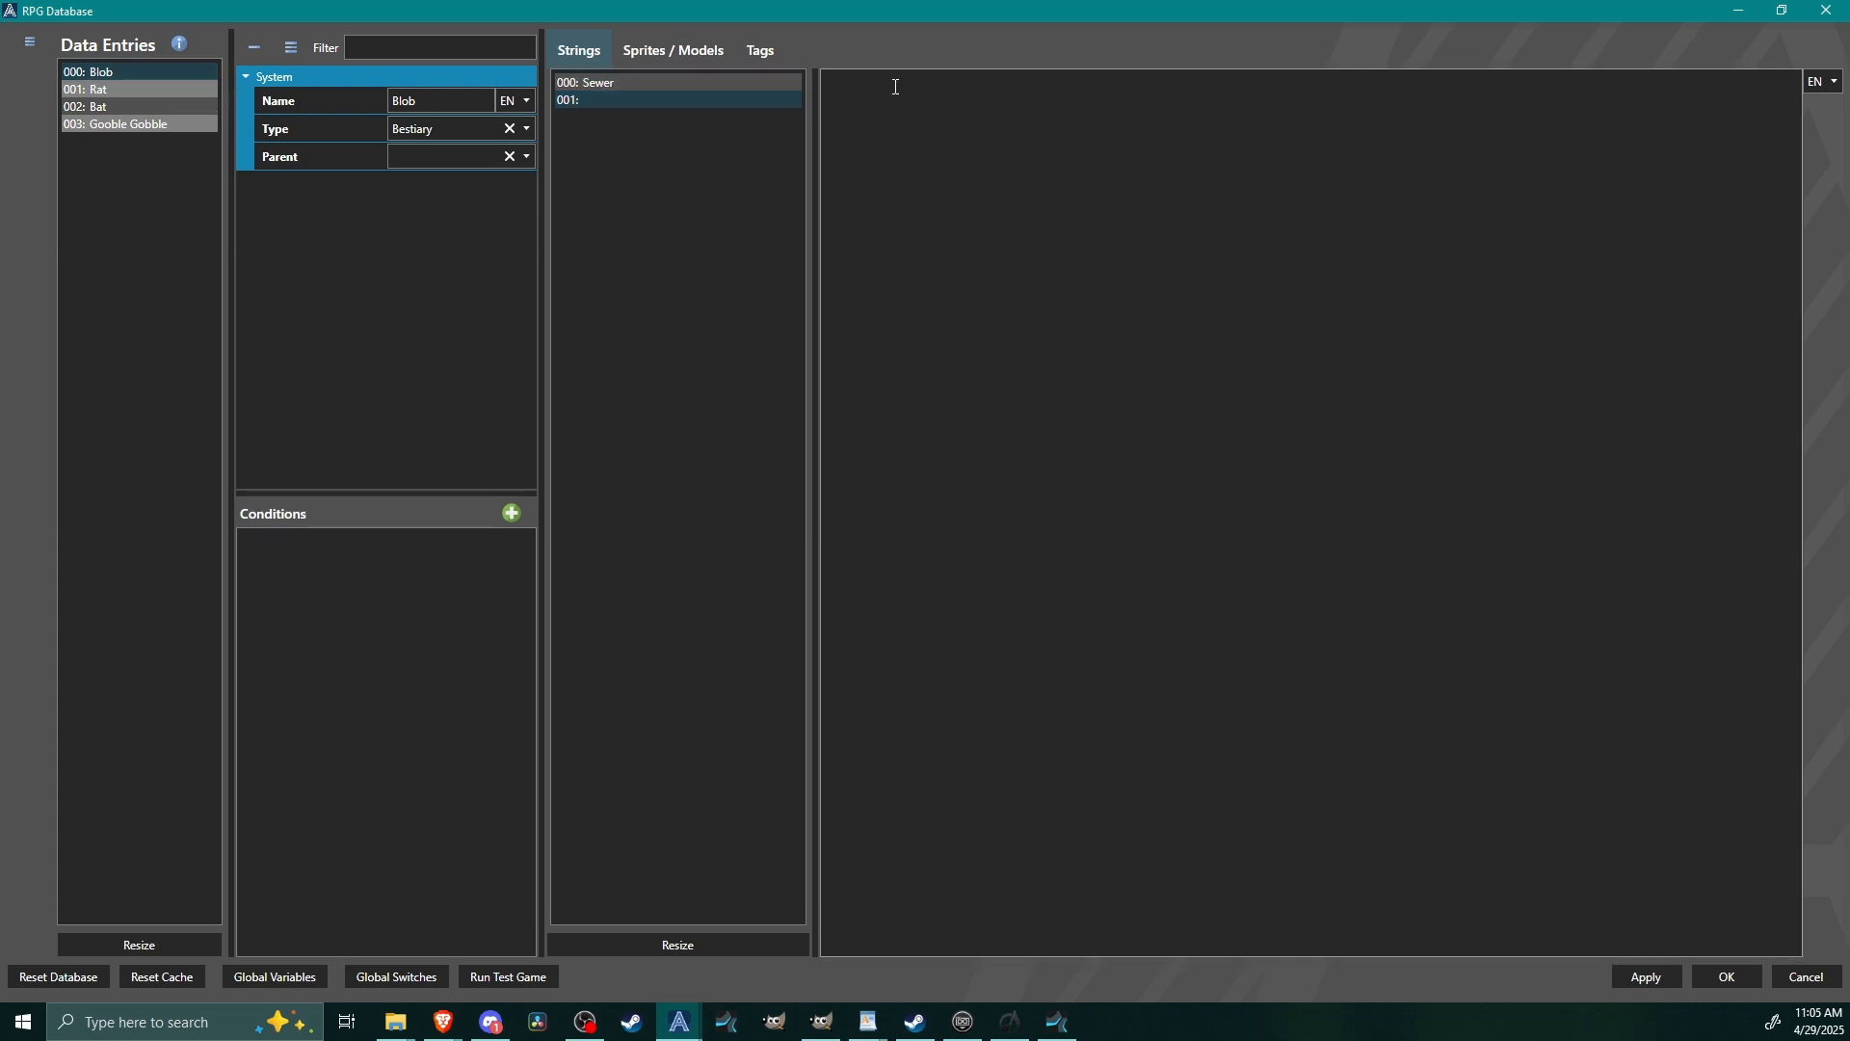
type("Just a blob. That's all.")
Add one slot to the Blob entry's Sprites / Models list.
left_click(665, 50)
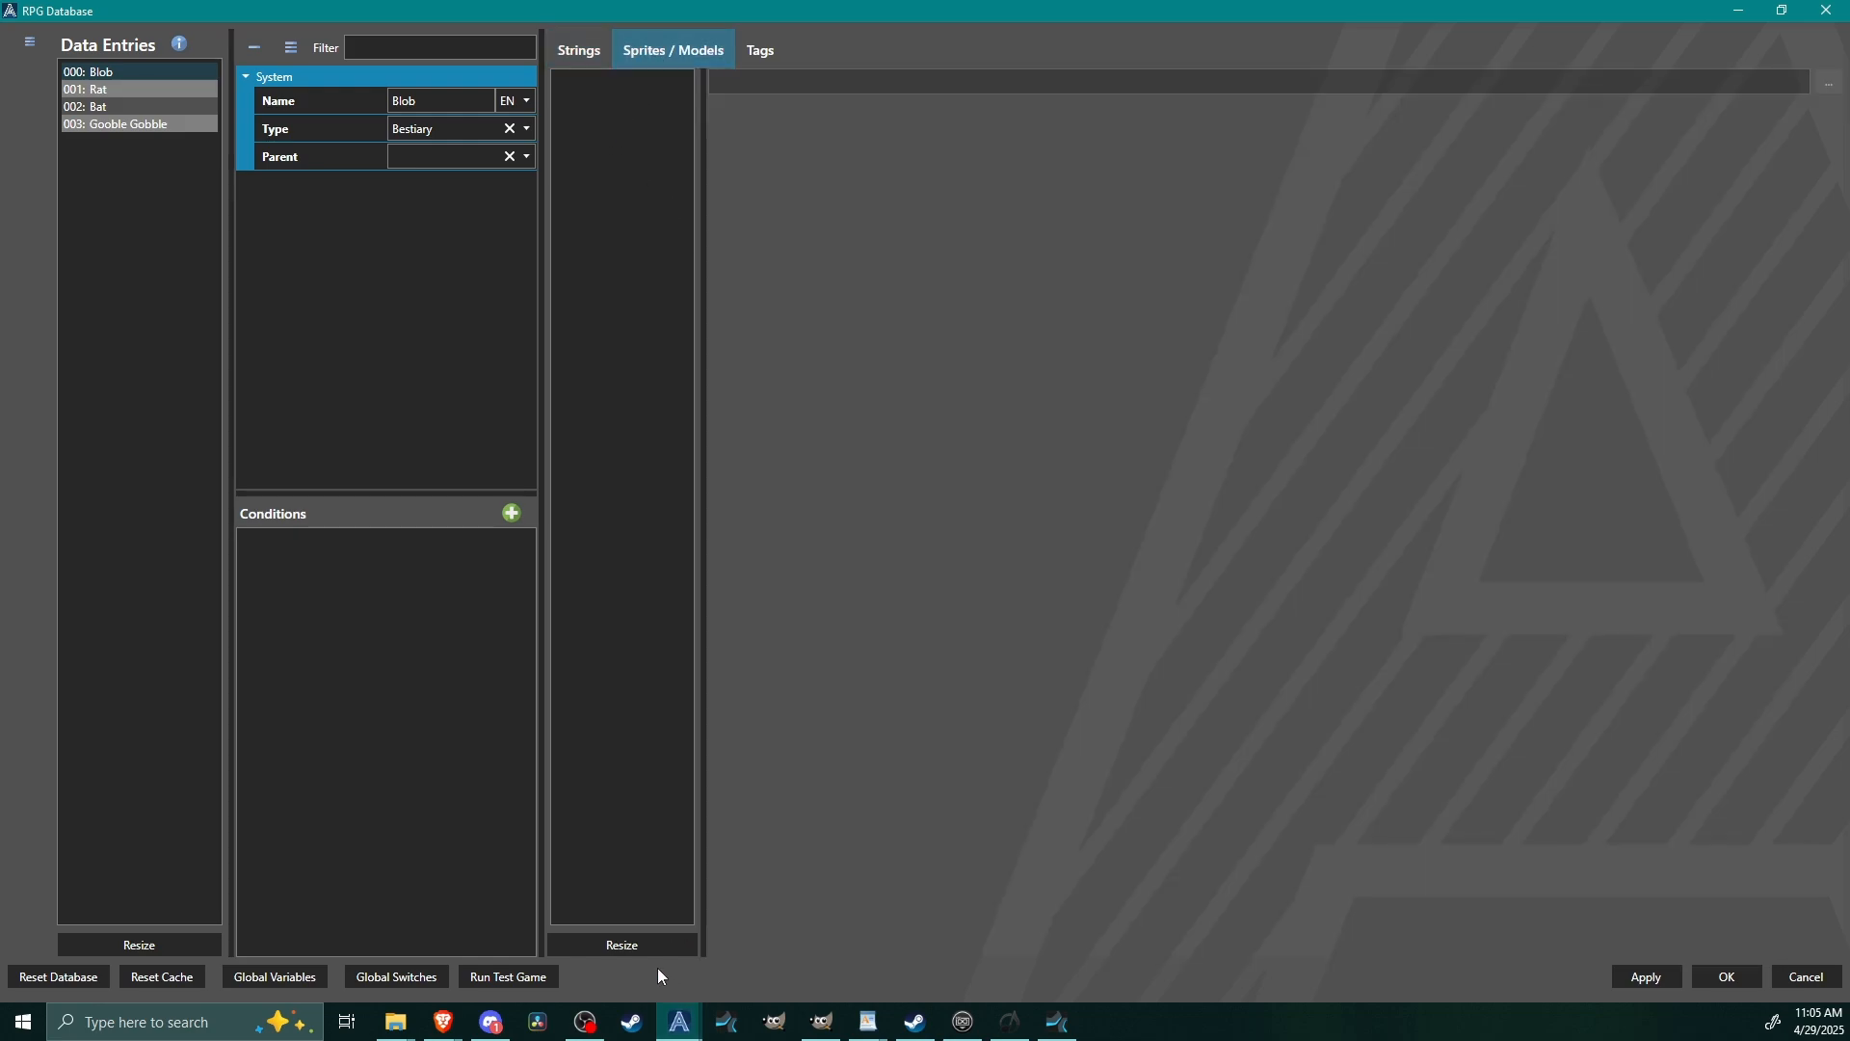
left_click(655, 946)
left_click(915, 549)
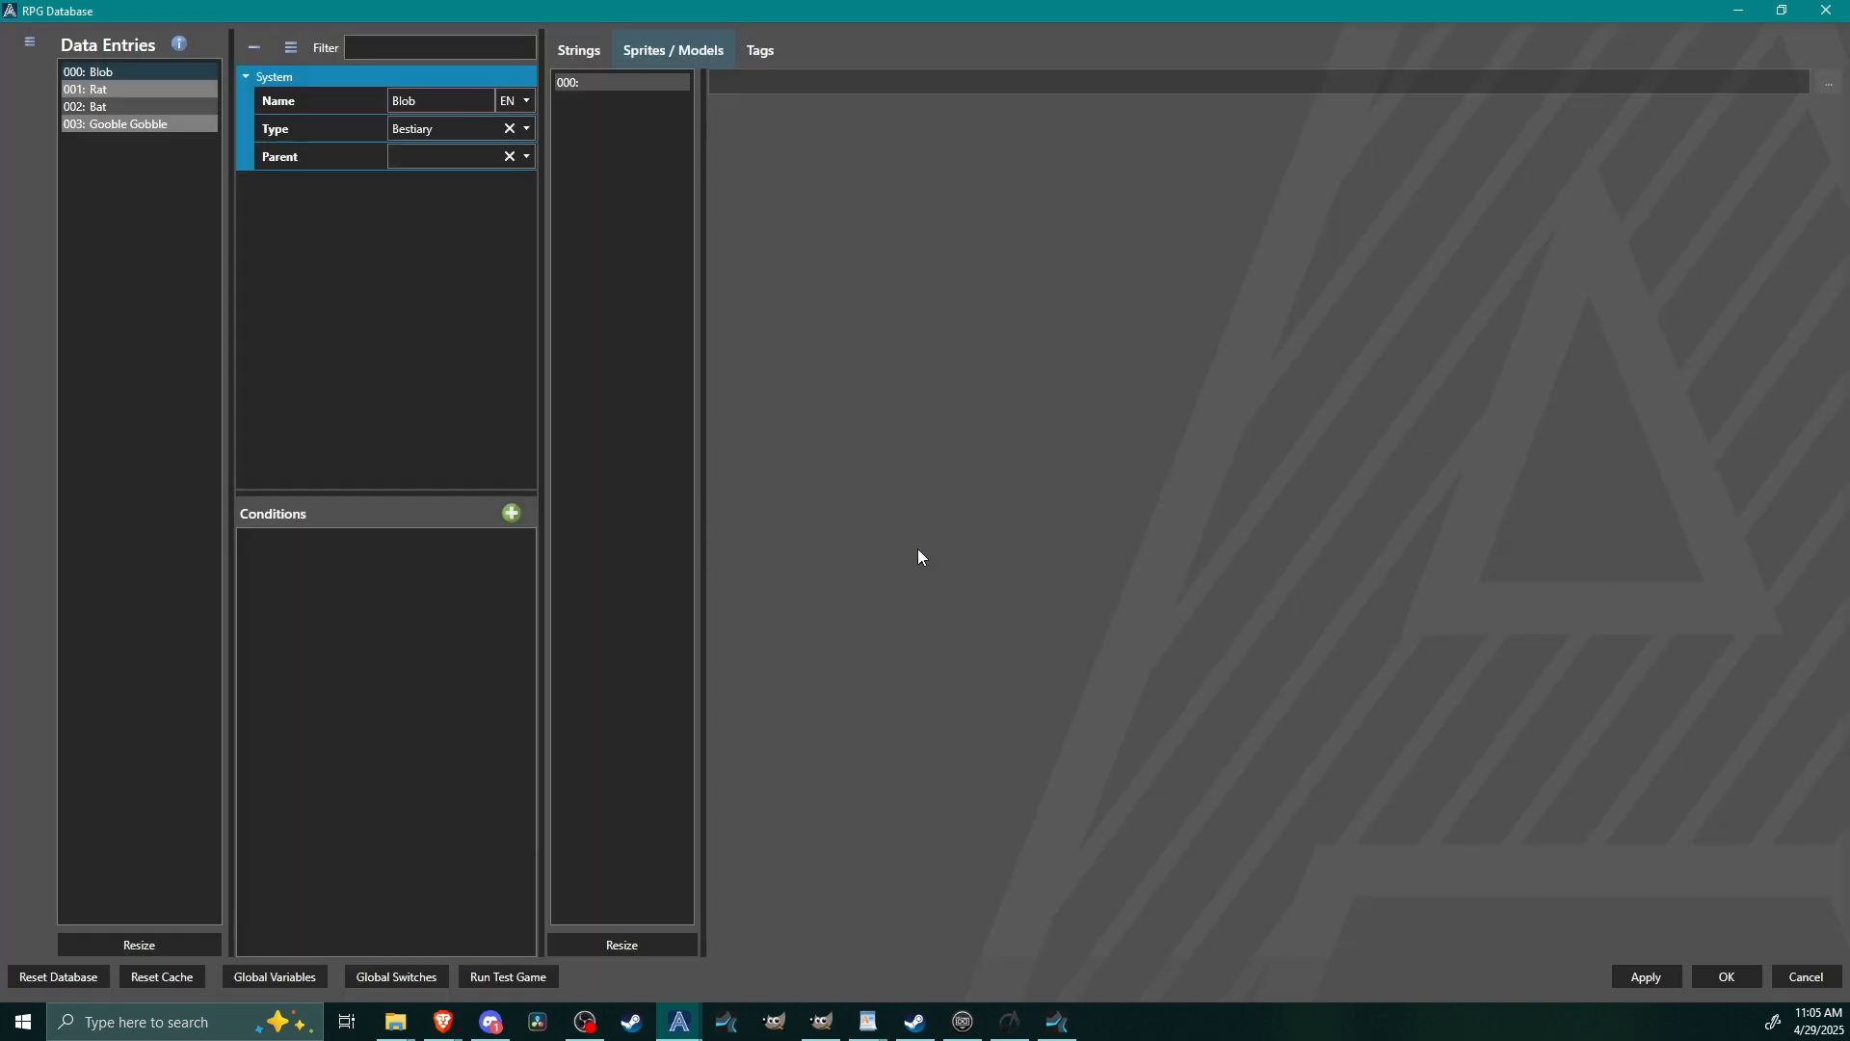
Browse the Battlers images for the Blob's sprite slot without choosing one, and save and close the database.
left_click(598, 82)
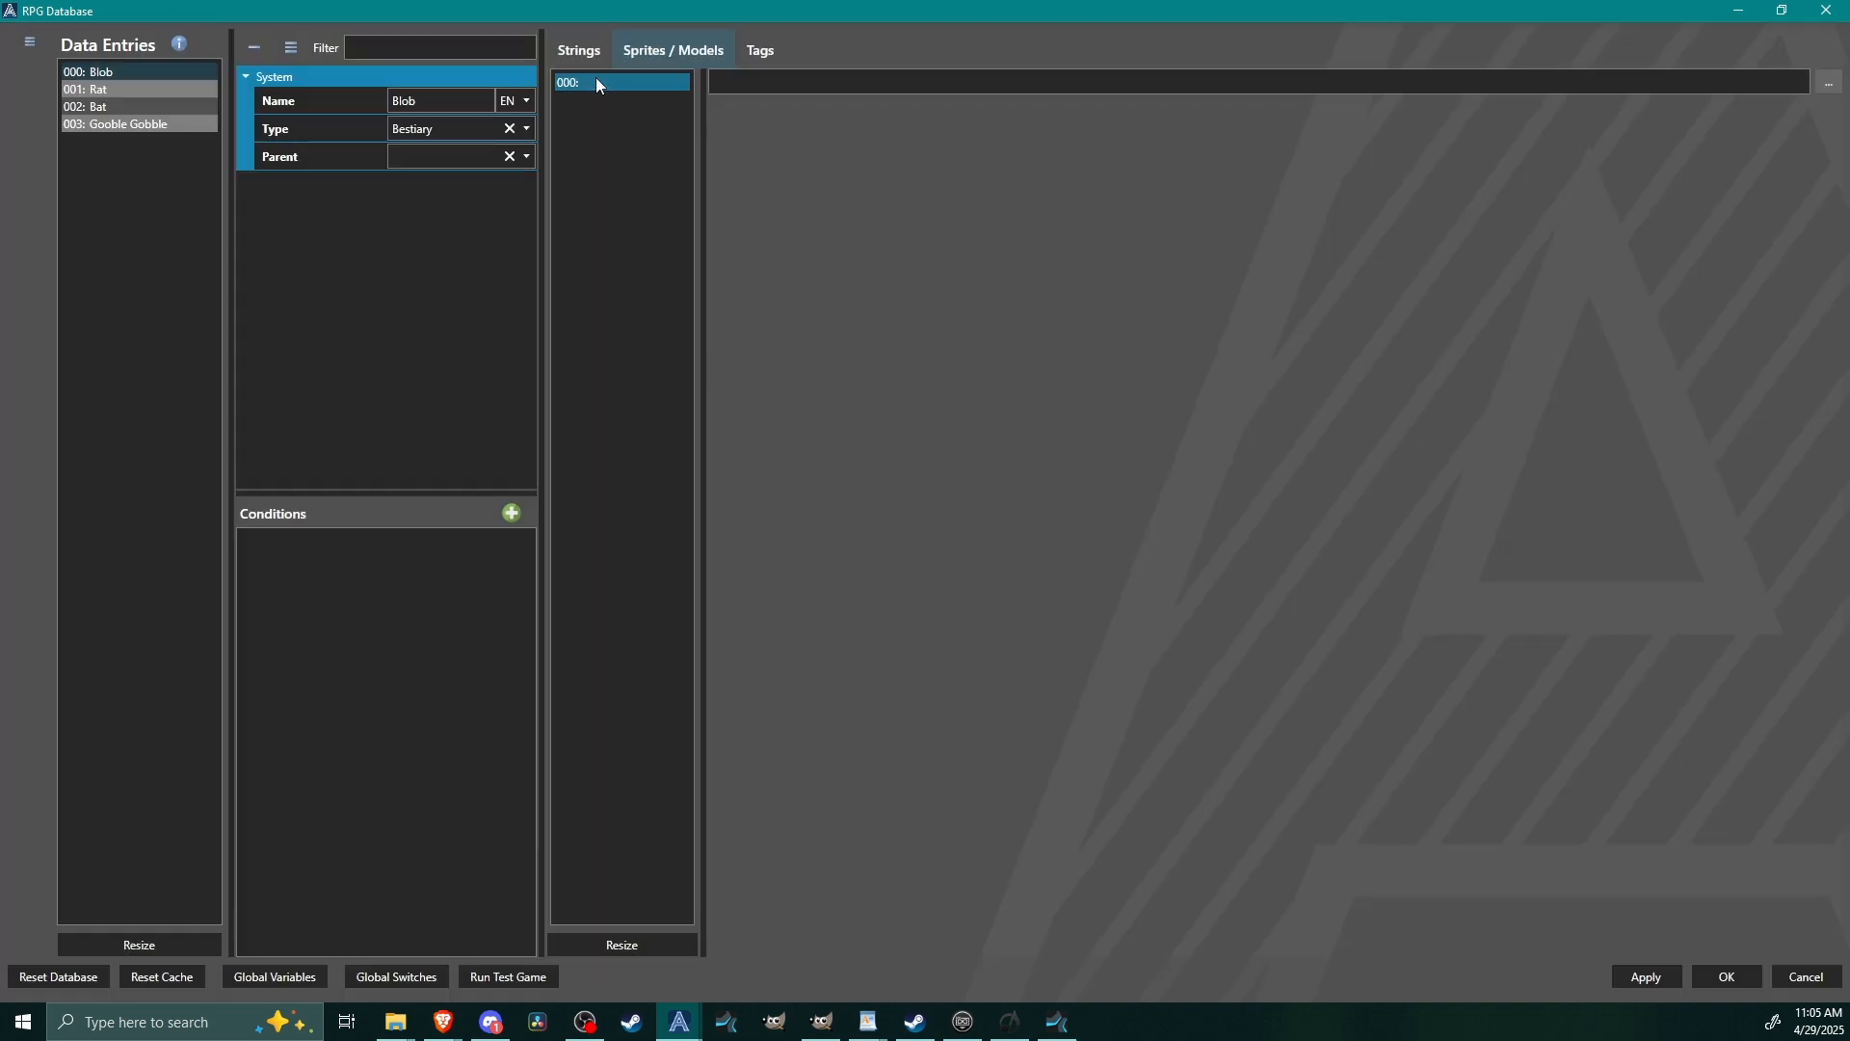
left_click(1829, 84)
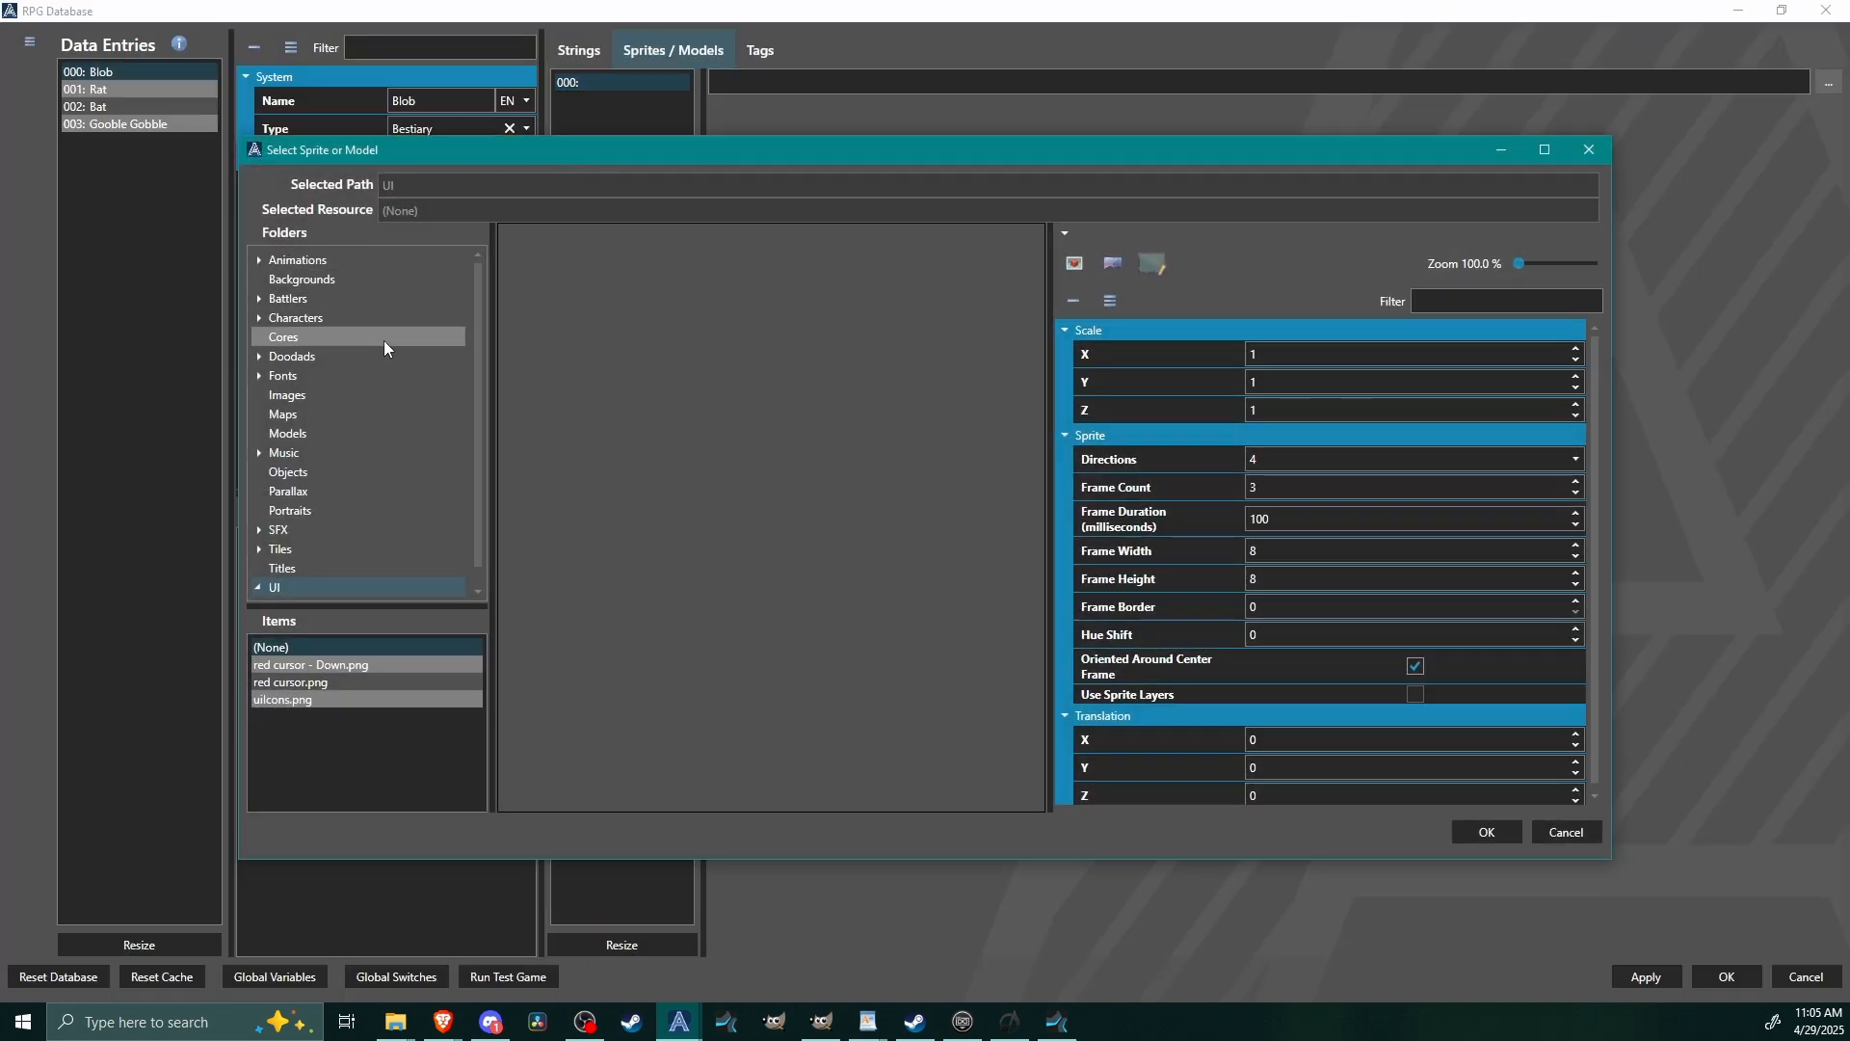
left_click(308, 297)
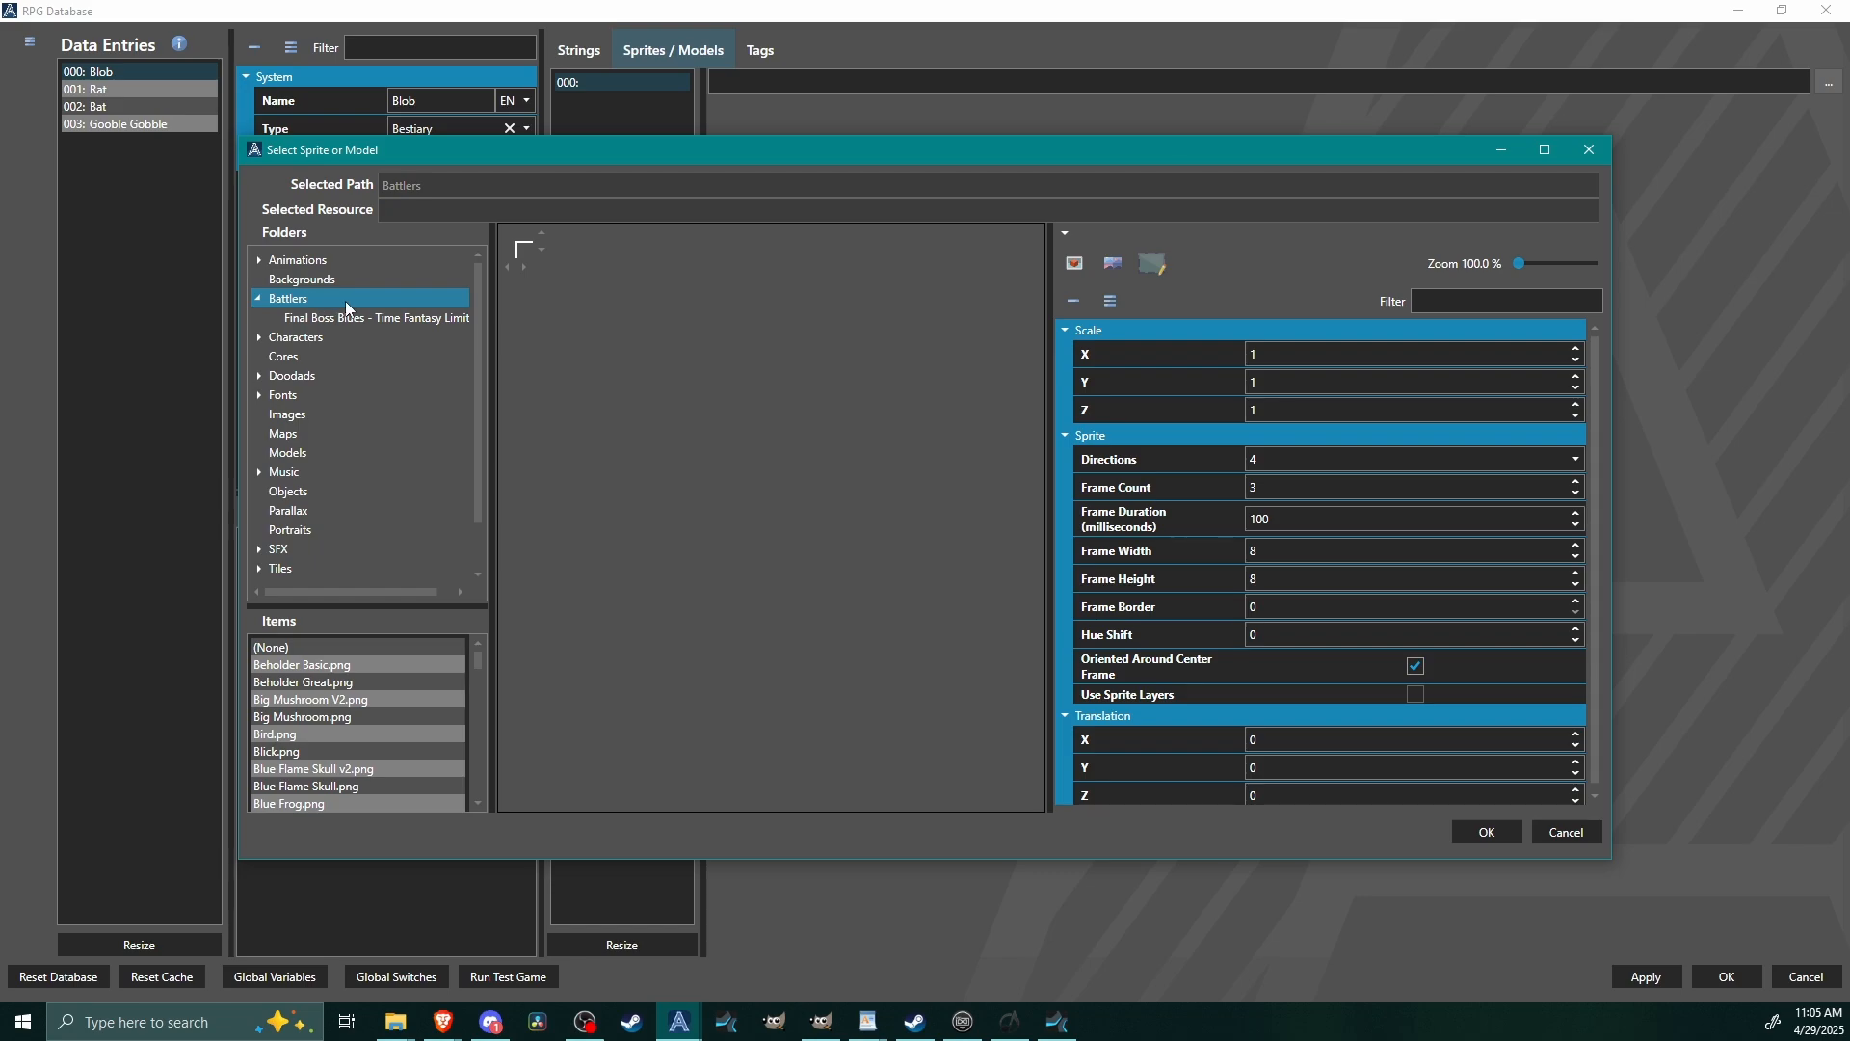
left_click_drag(476, 662, 482, 736)
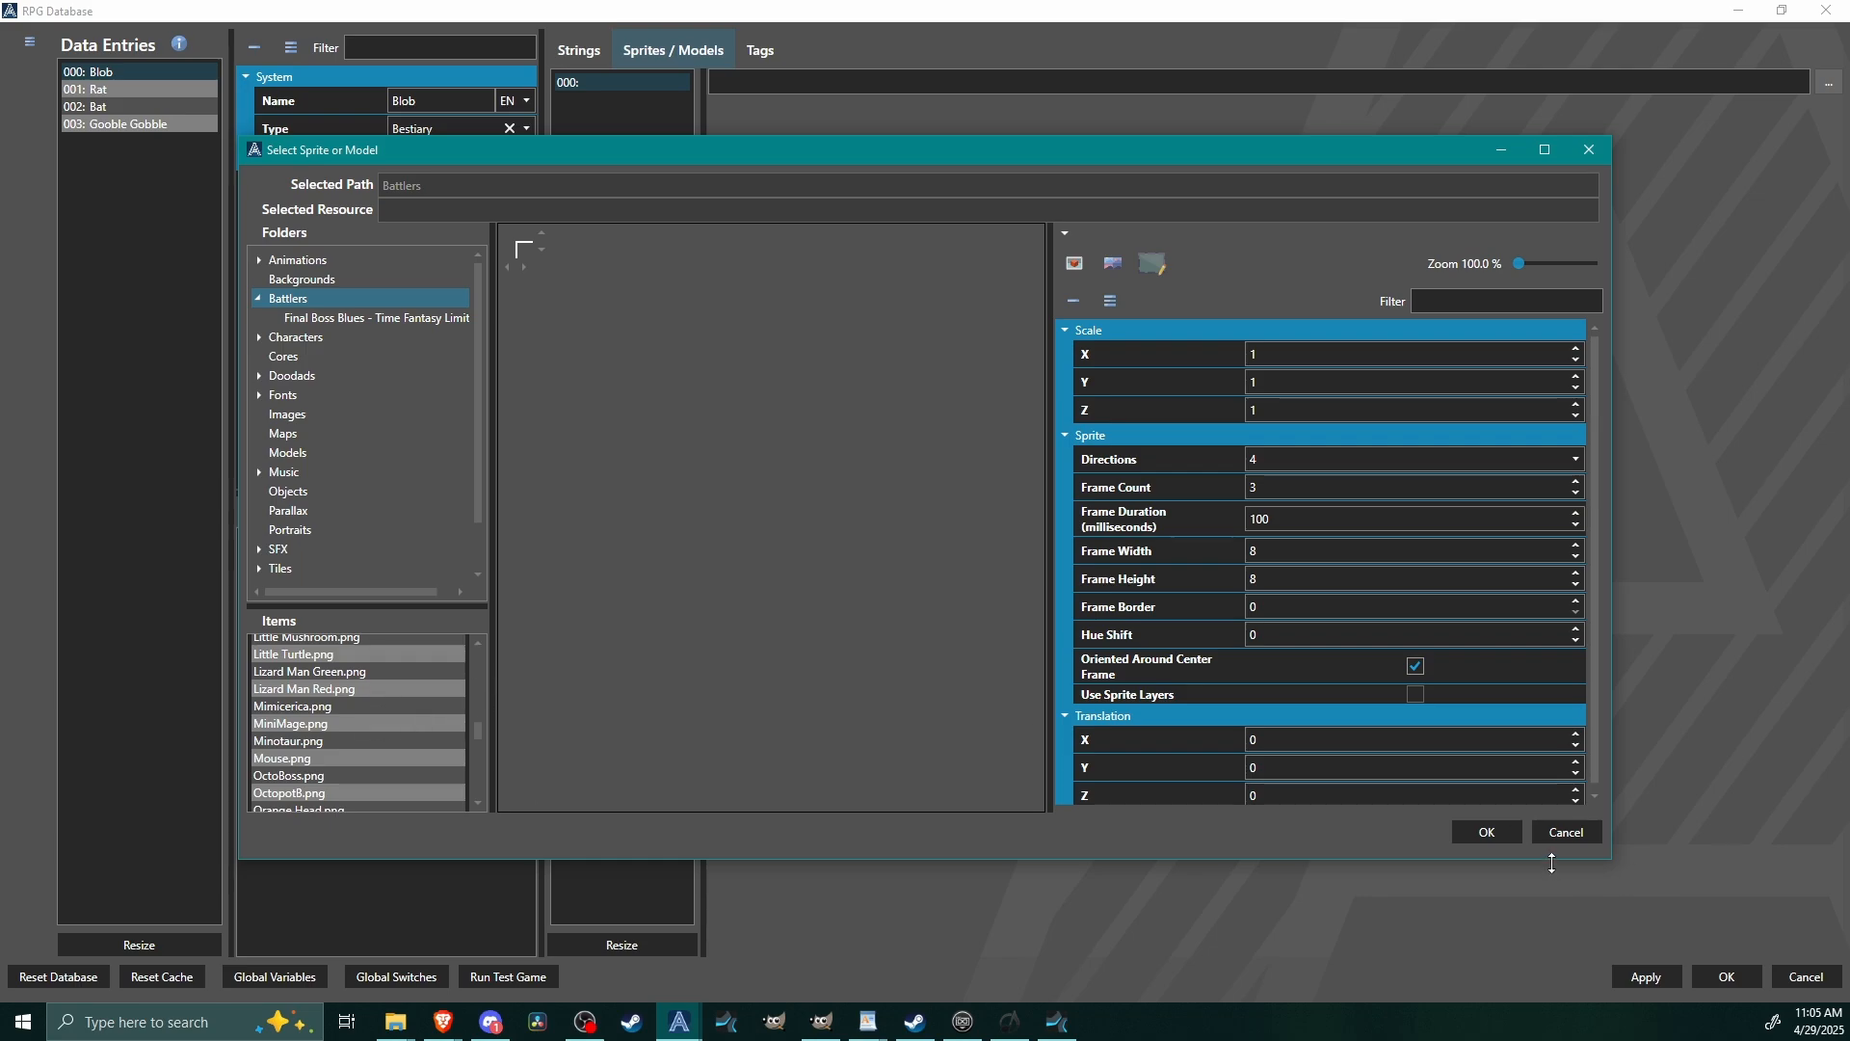
left_click(1495, 836)
left_click(1731, 975)
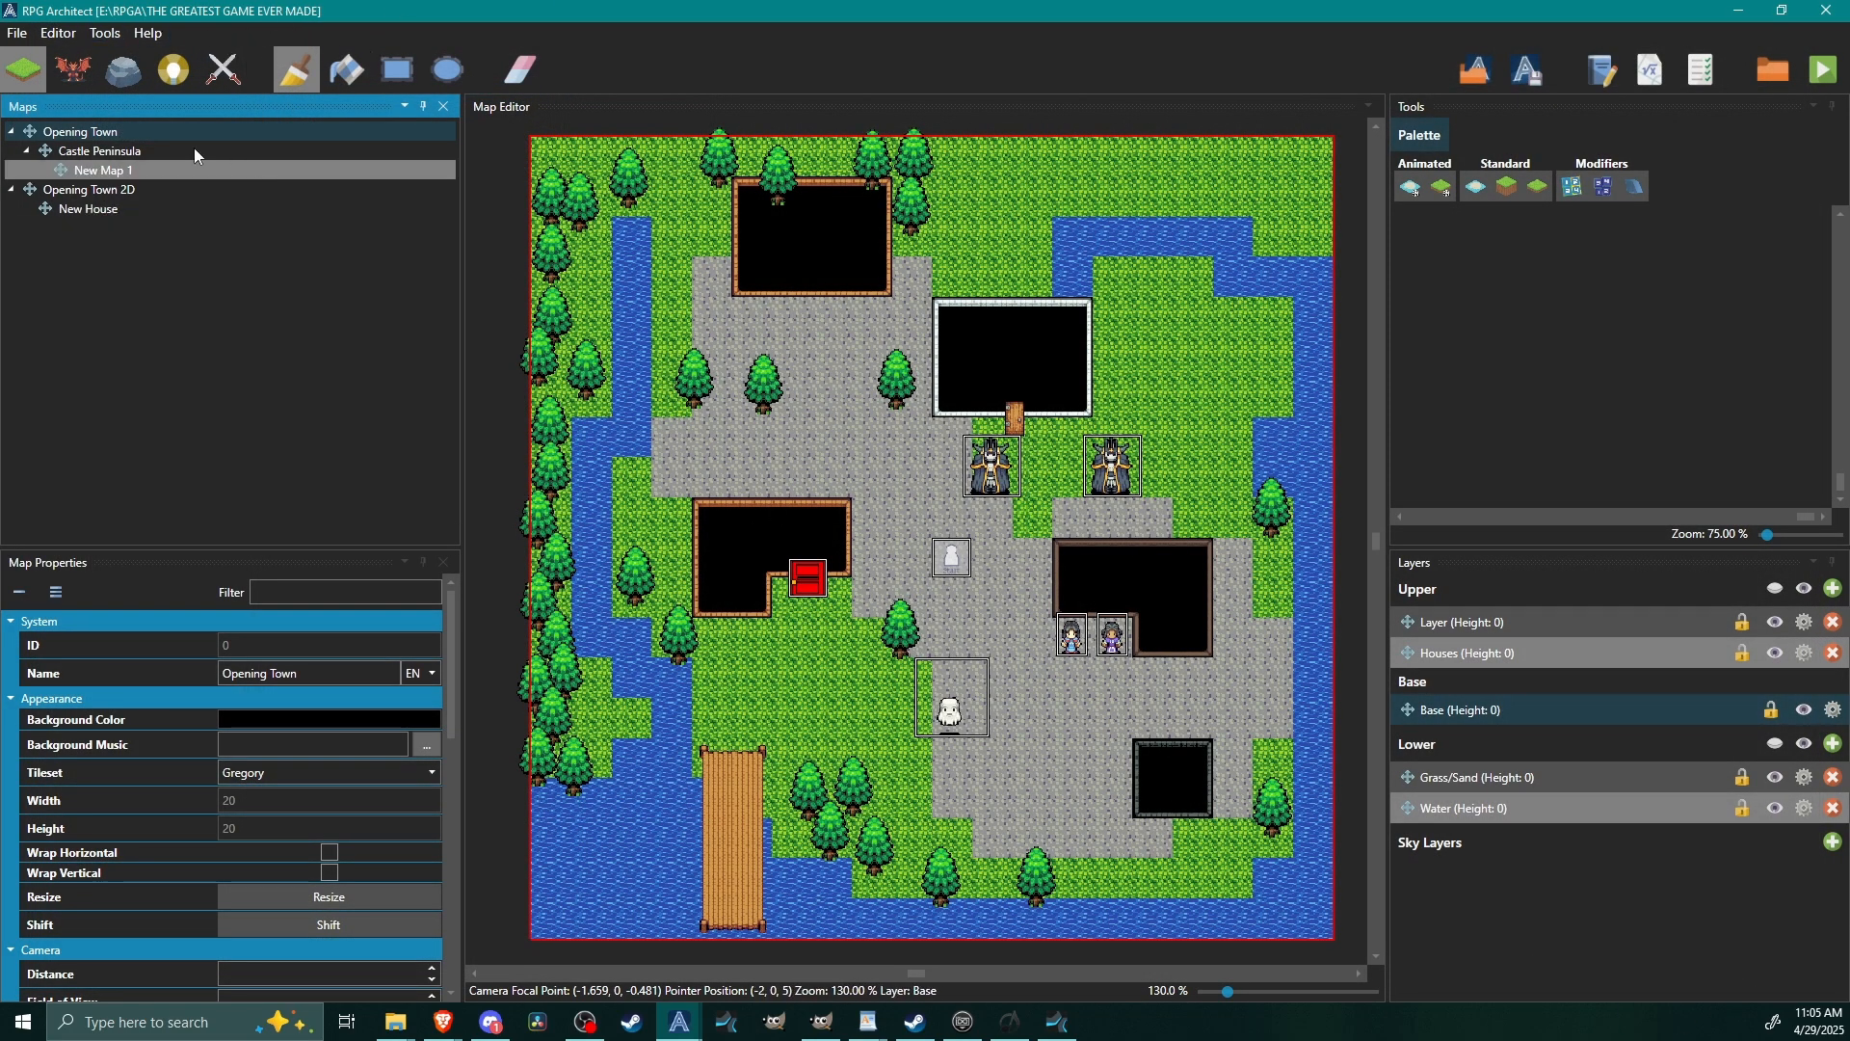
Examine the Tyler Warren - Battlers and Seraph Circle - Animations resource packages and close the package list without importing anything.
left_click(107, 34)
left_click(107, 35)
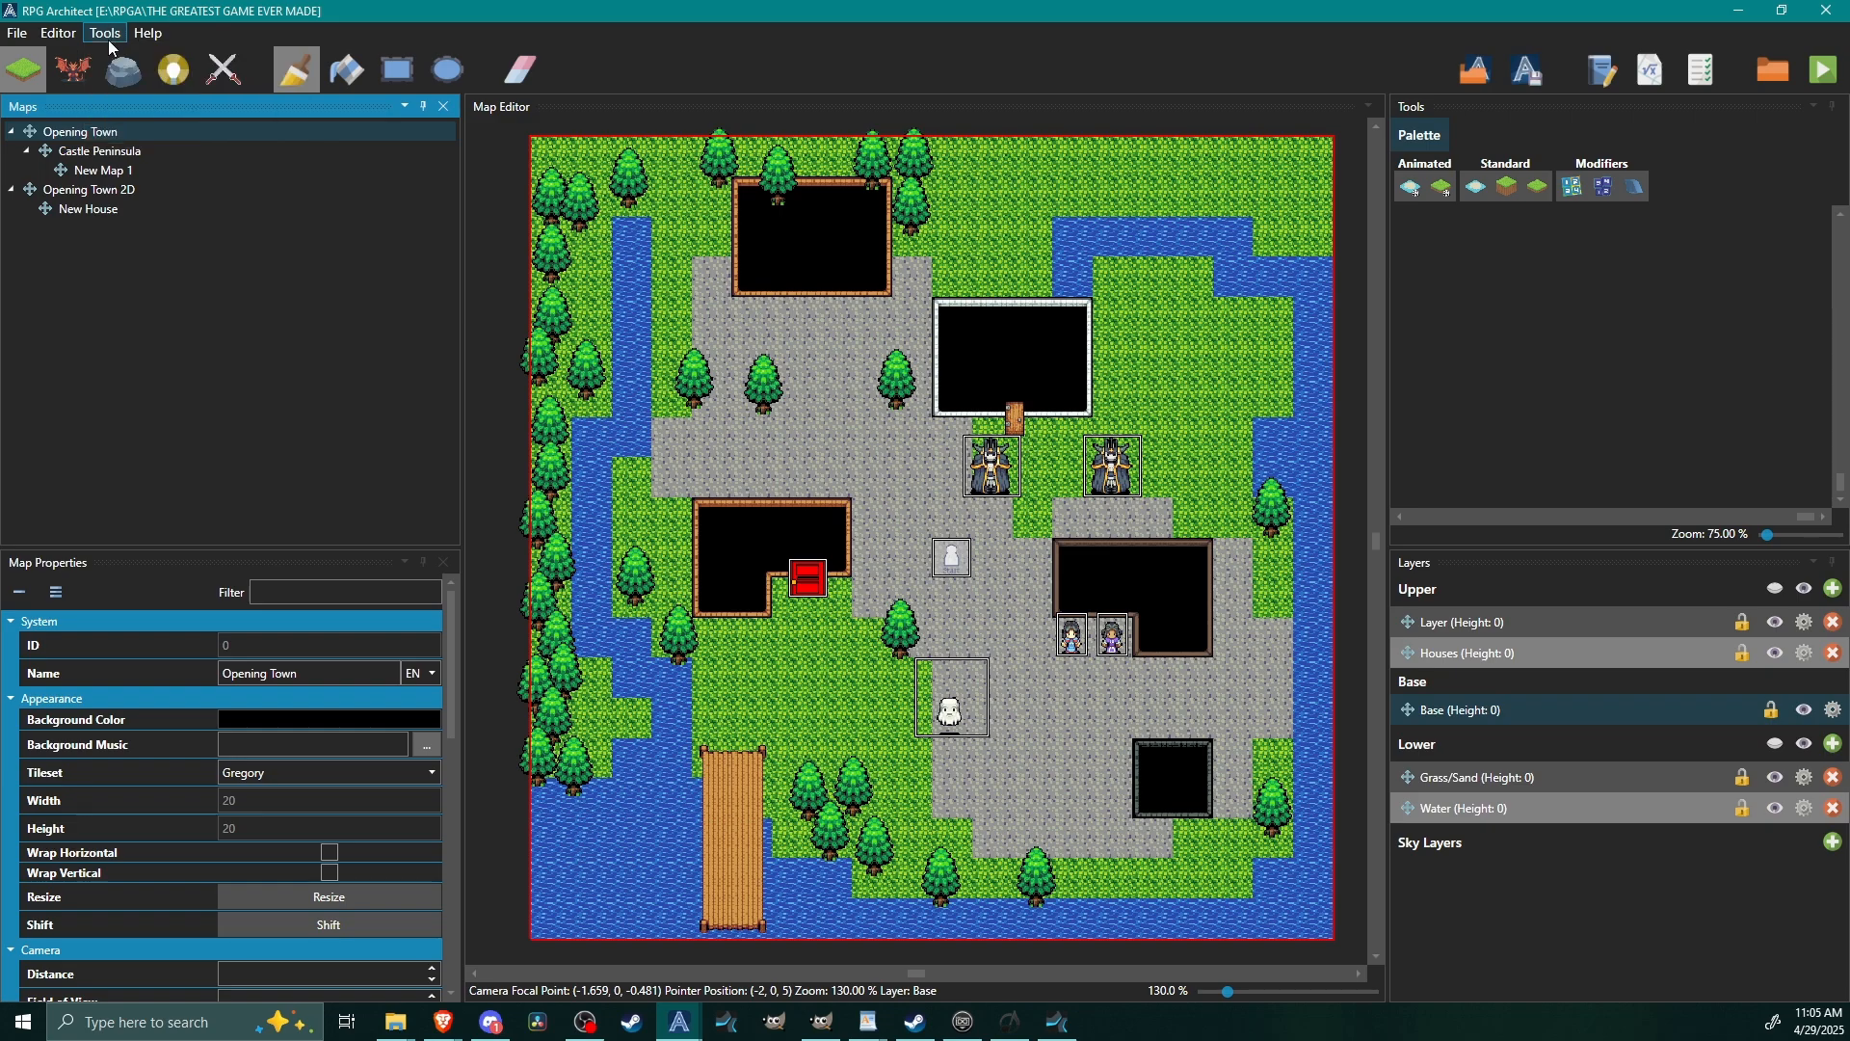
left_click(107, 35)
left_click(192, 83)
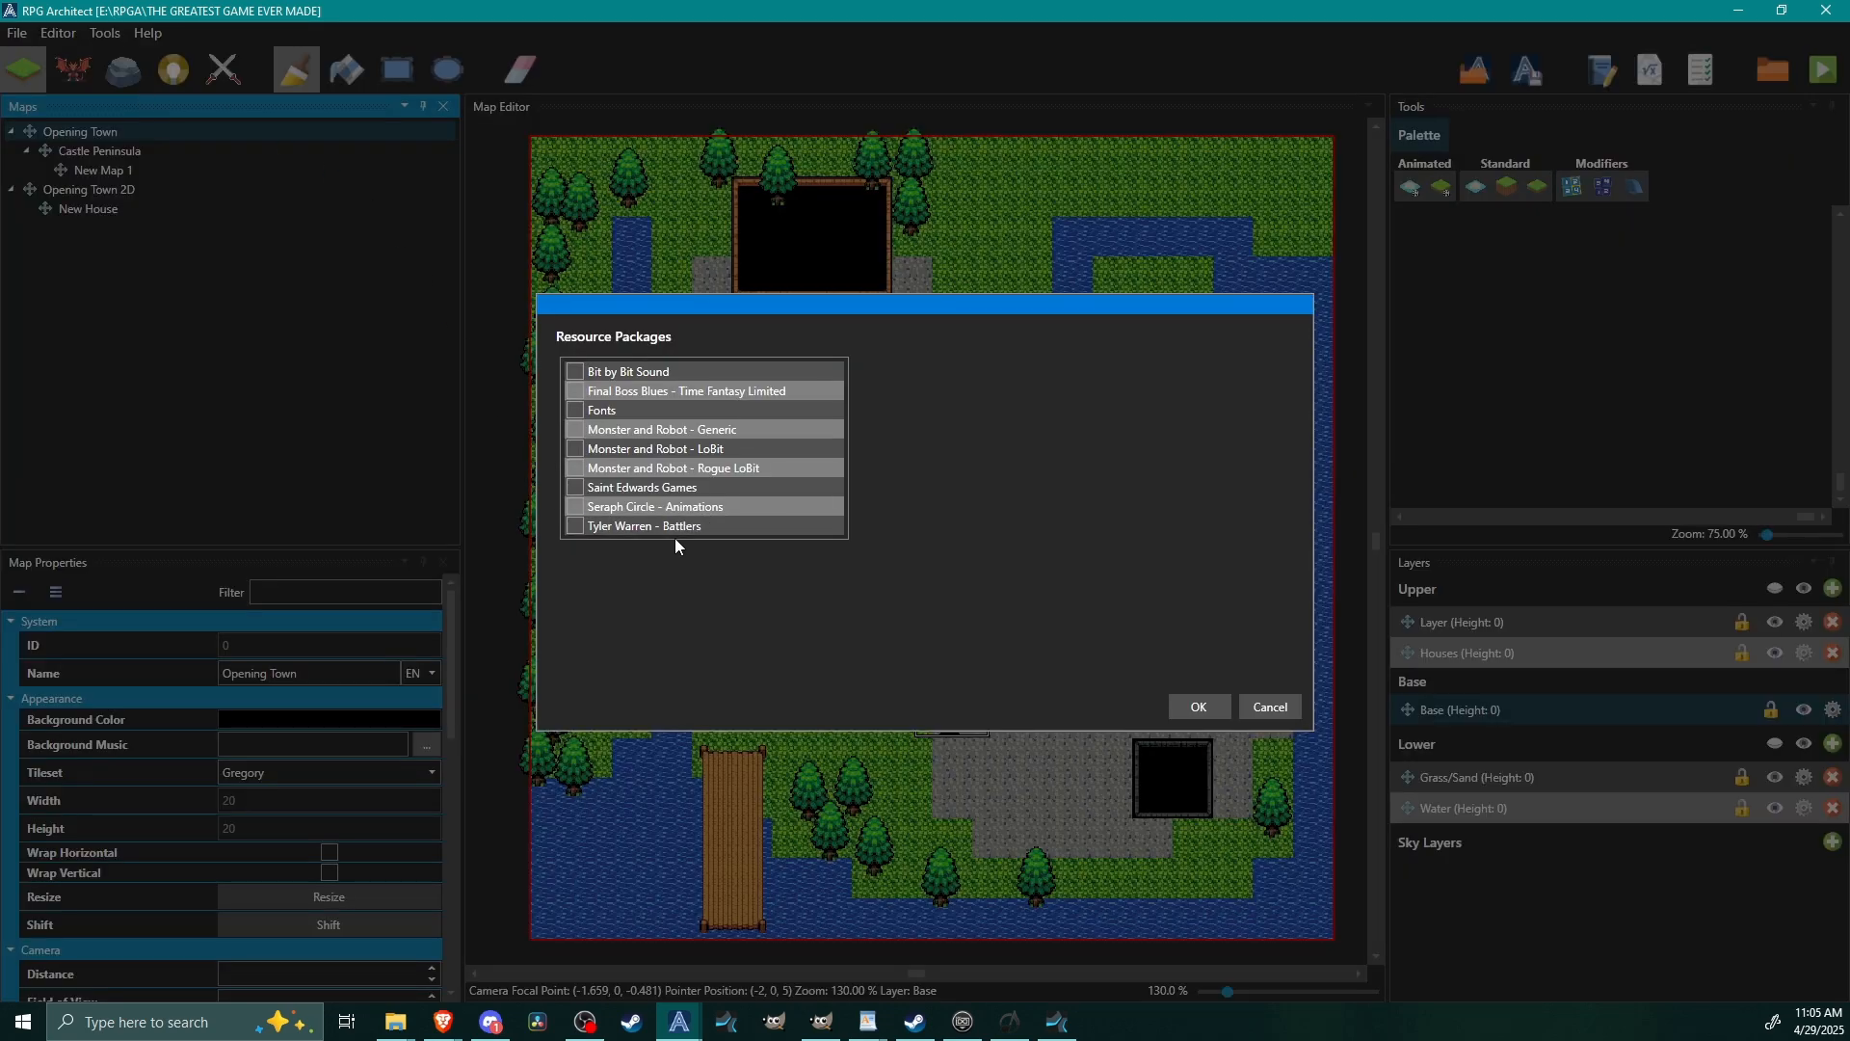
left_click(651, 527)
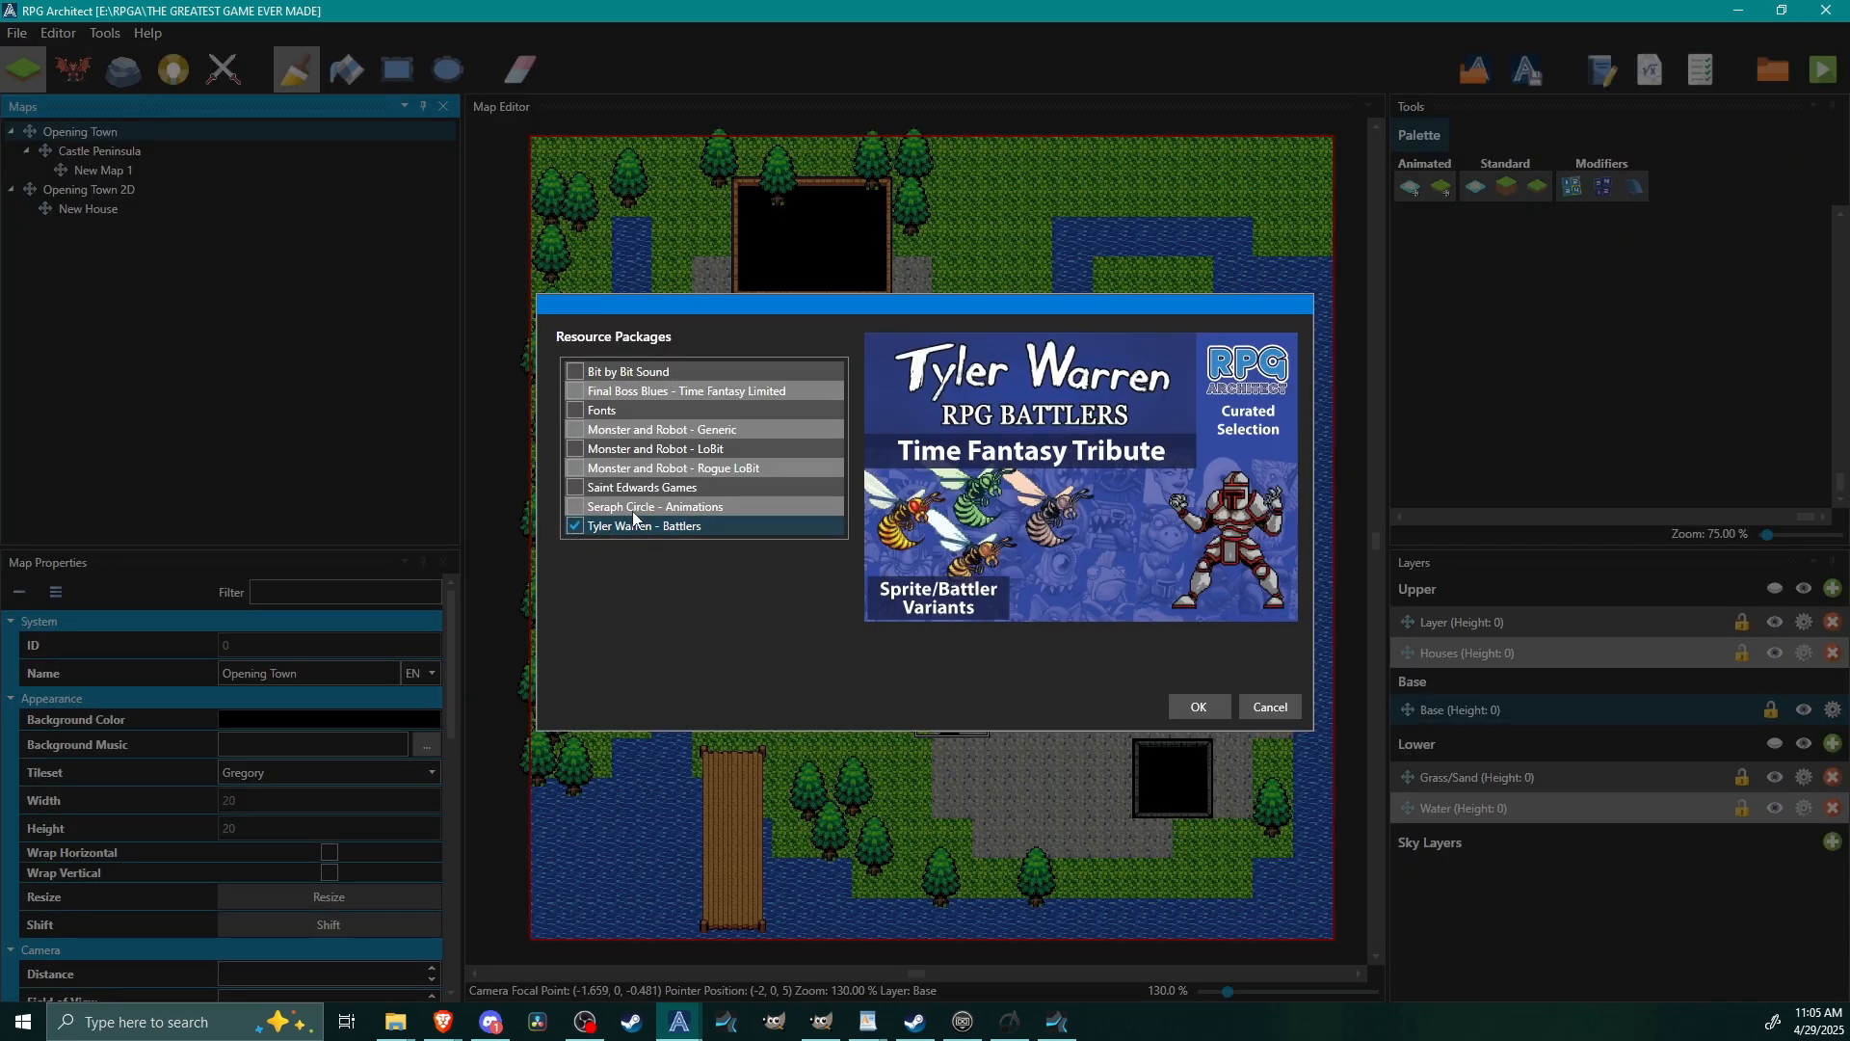
left_click(655, 509)
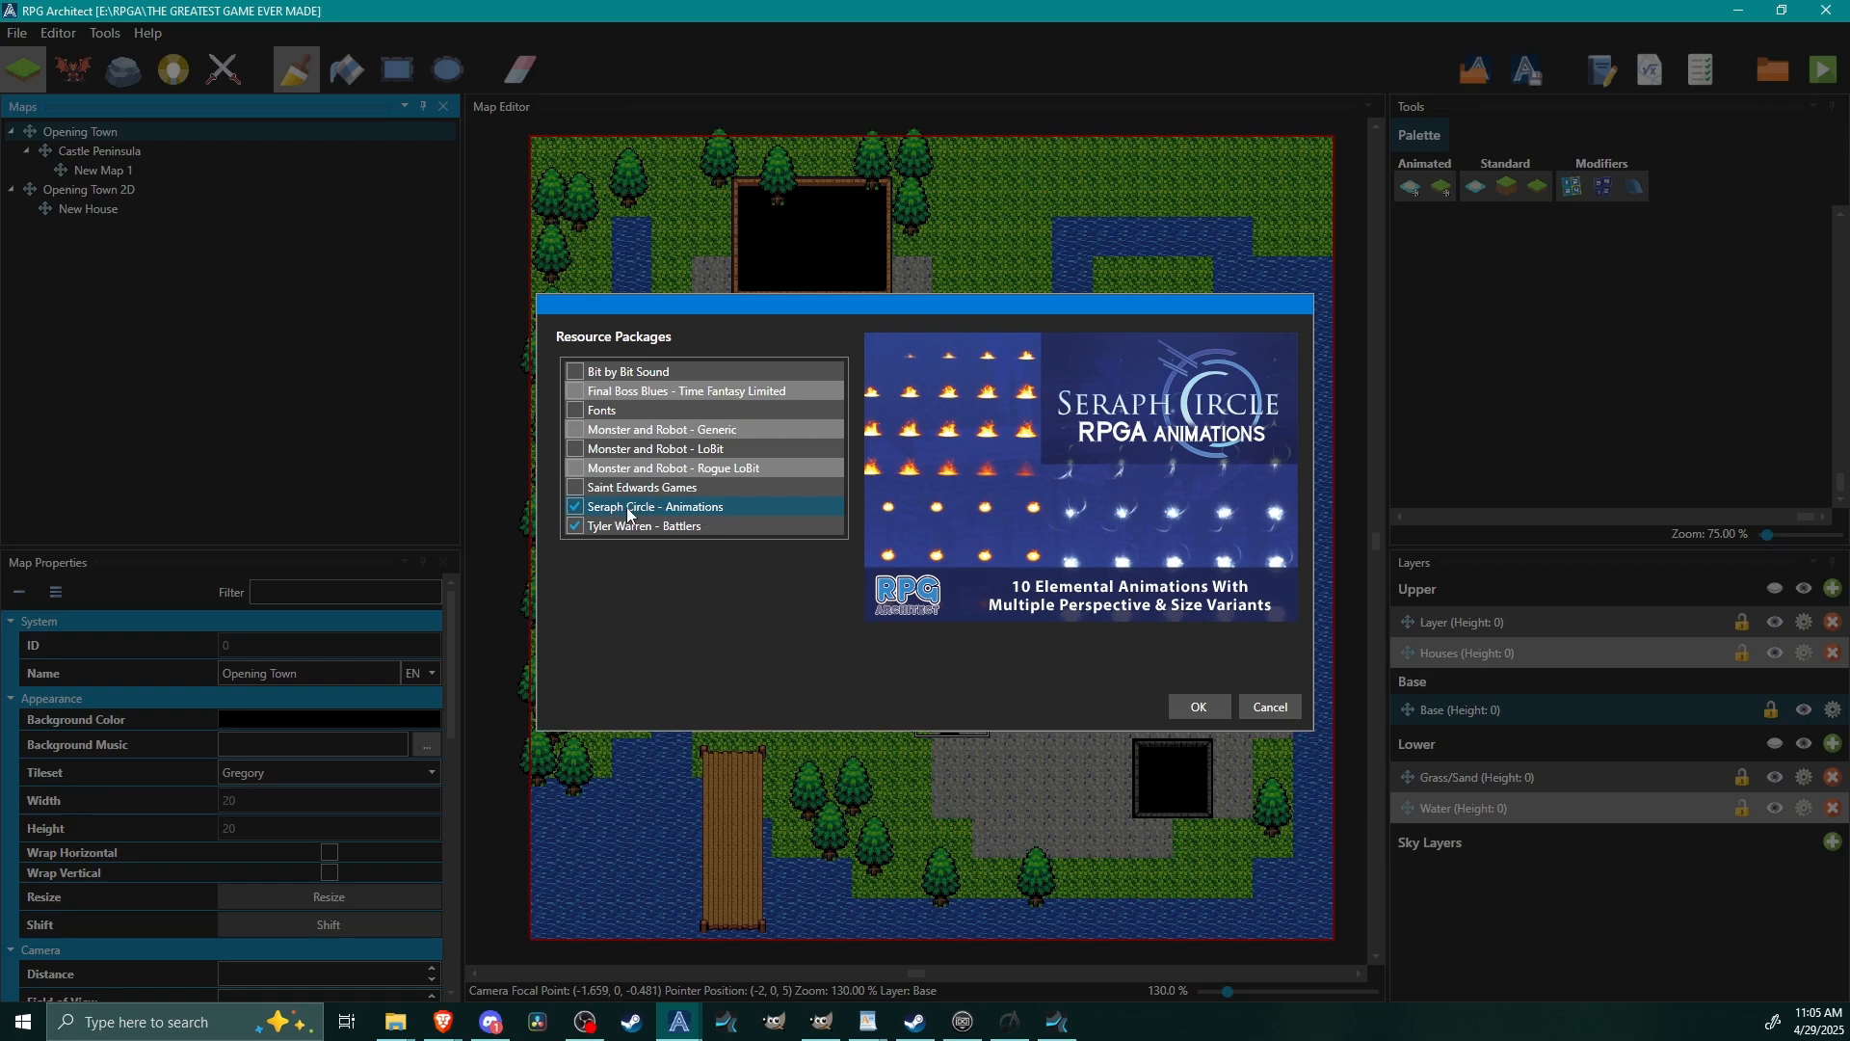
left_click(576, 526)
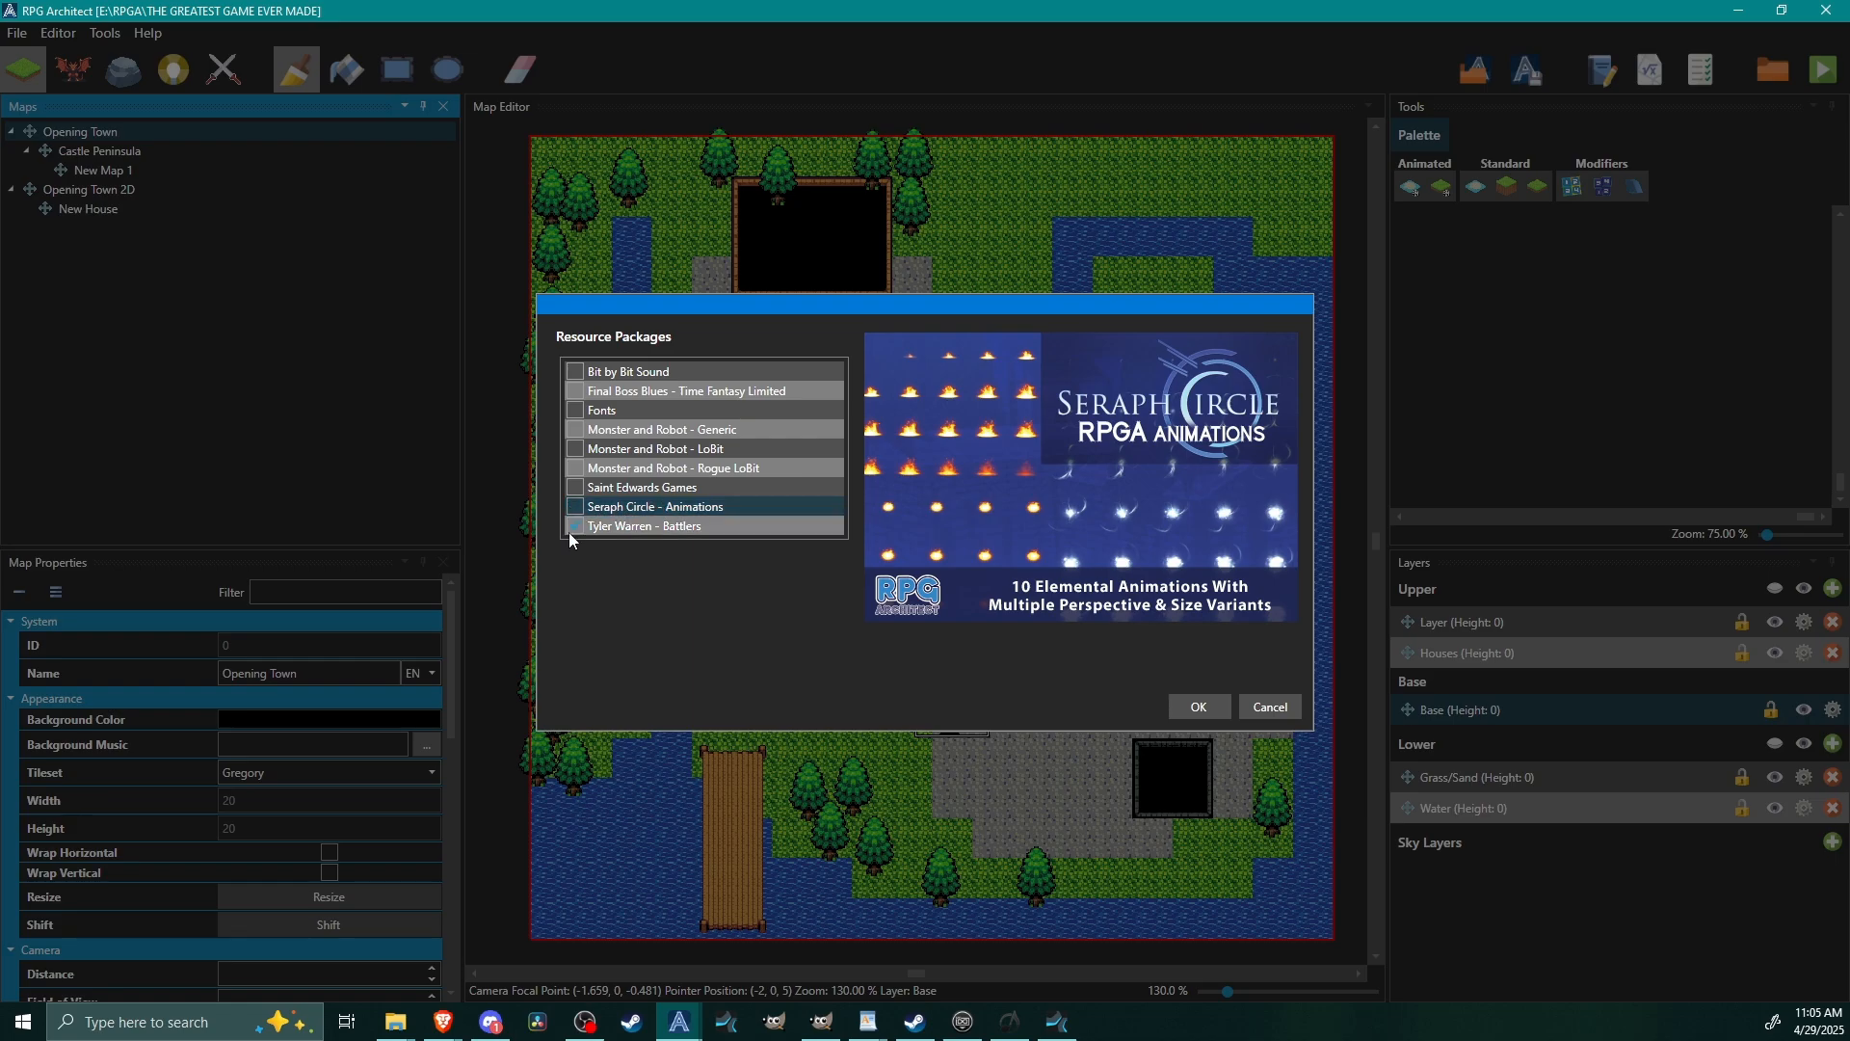
left_click(1270, 708)
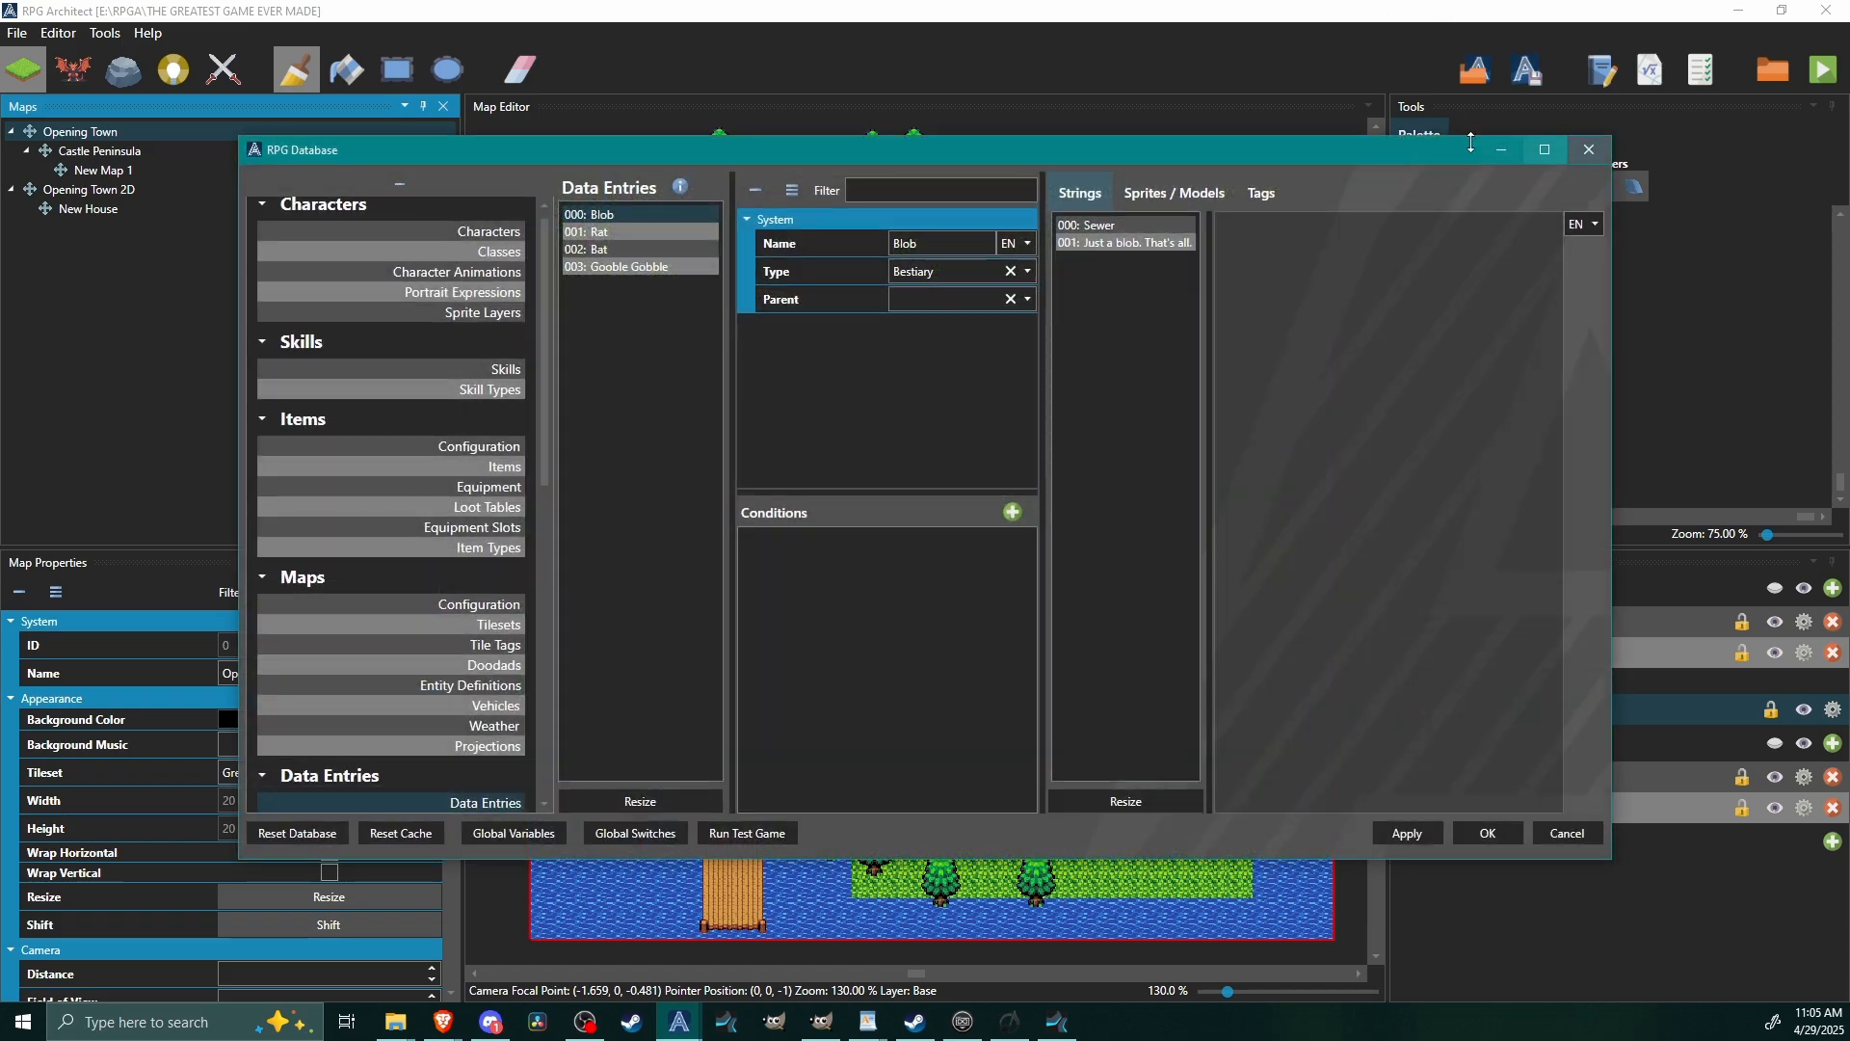
Assign The Slime.png from Battlers to the Blob's sprite slot, framed as one 247 x 280 frame with one direction.
left_click(1193, 194)
left_click(1546, 151)
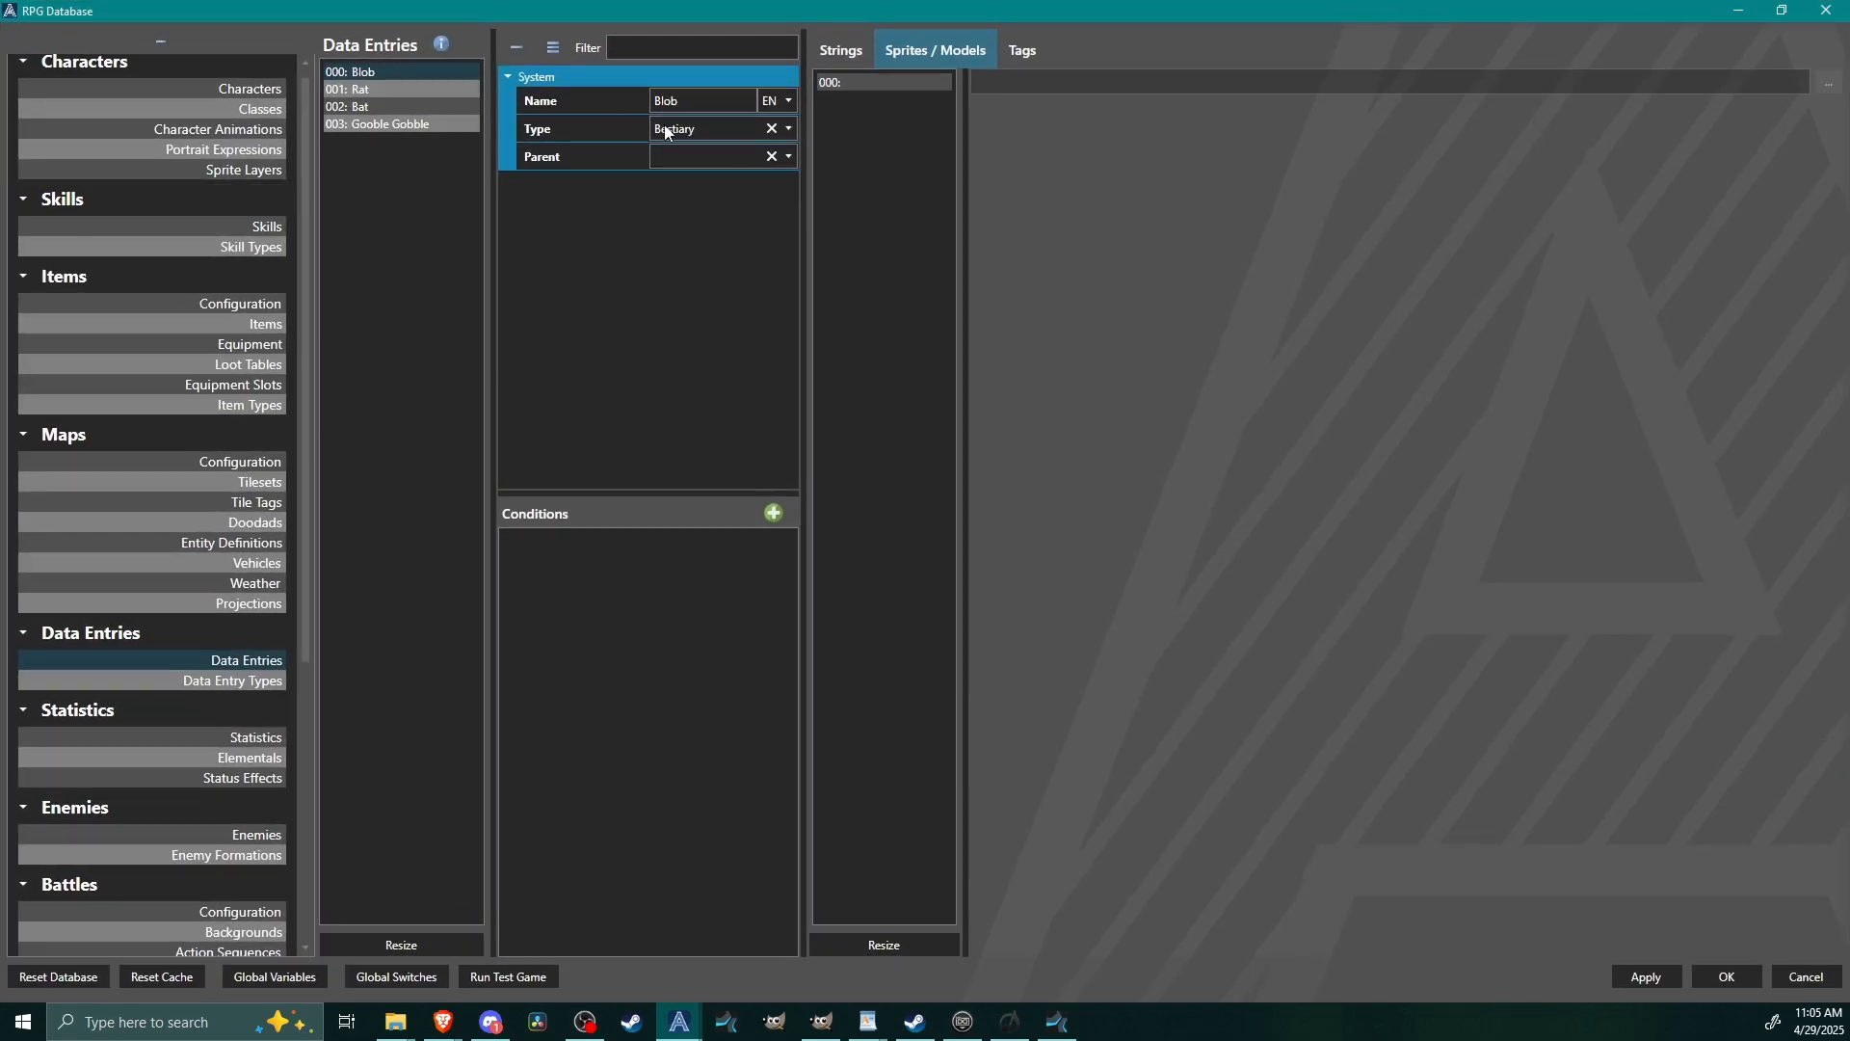
left_click(848, 83)
left_click(1828, 83)
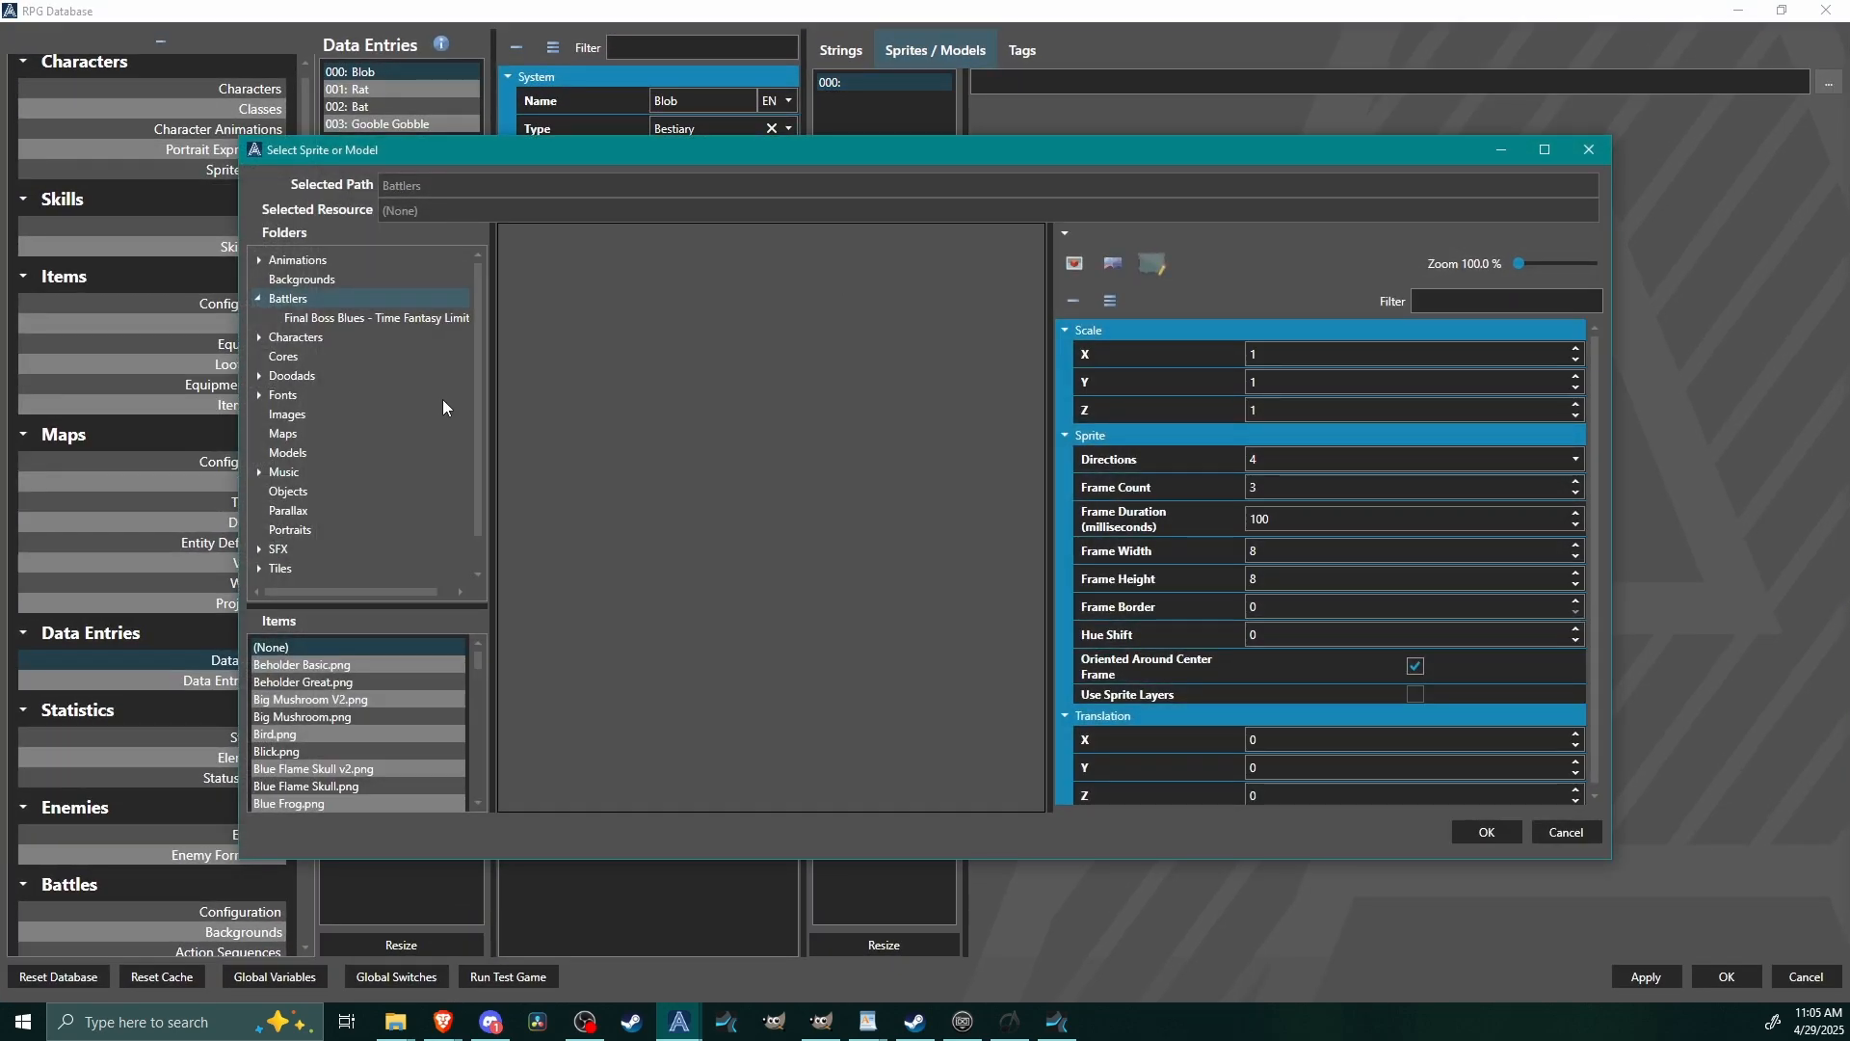
scroll(332, 702, "down", 2)
scroll(333, 702, "down", 10)
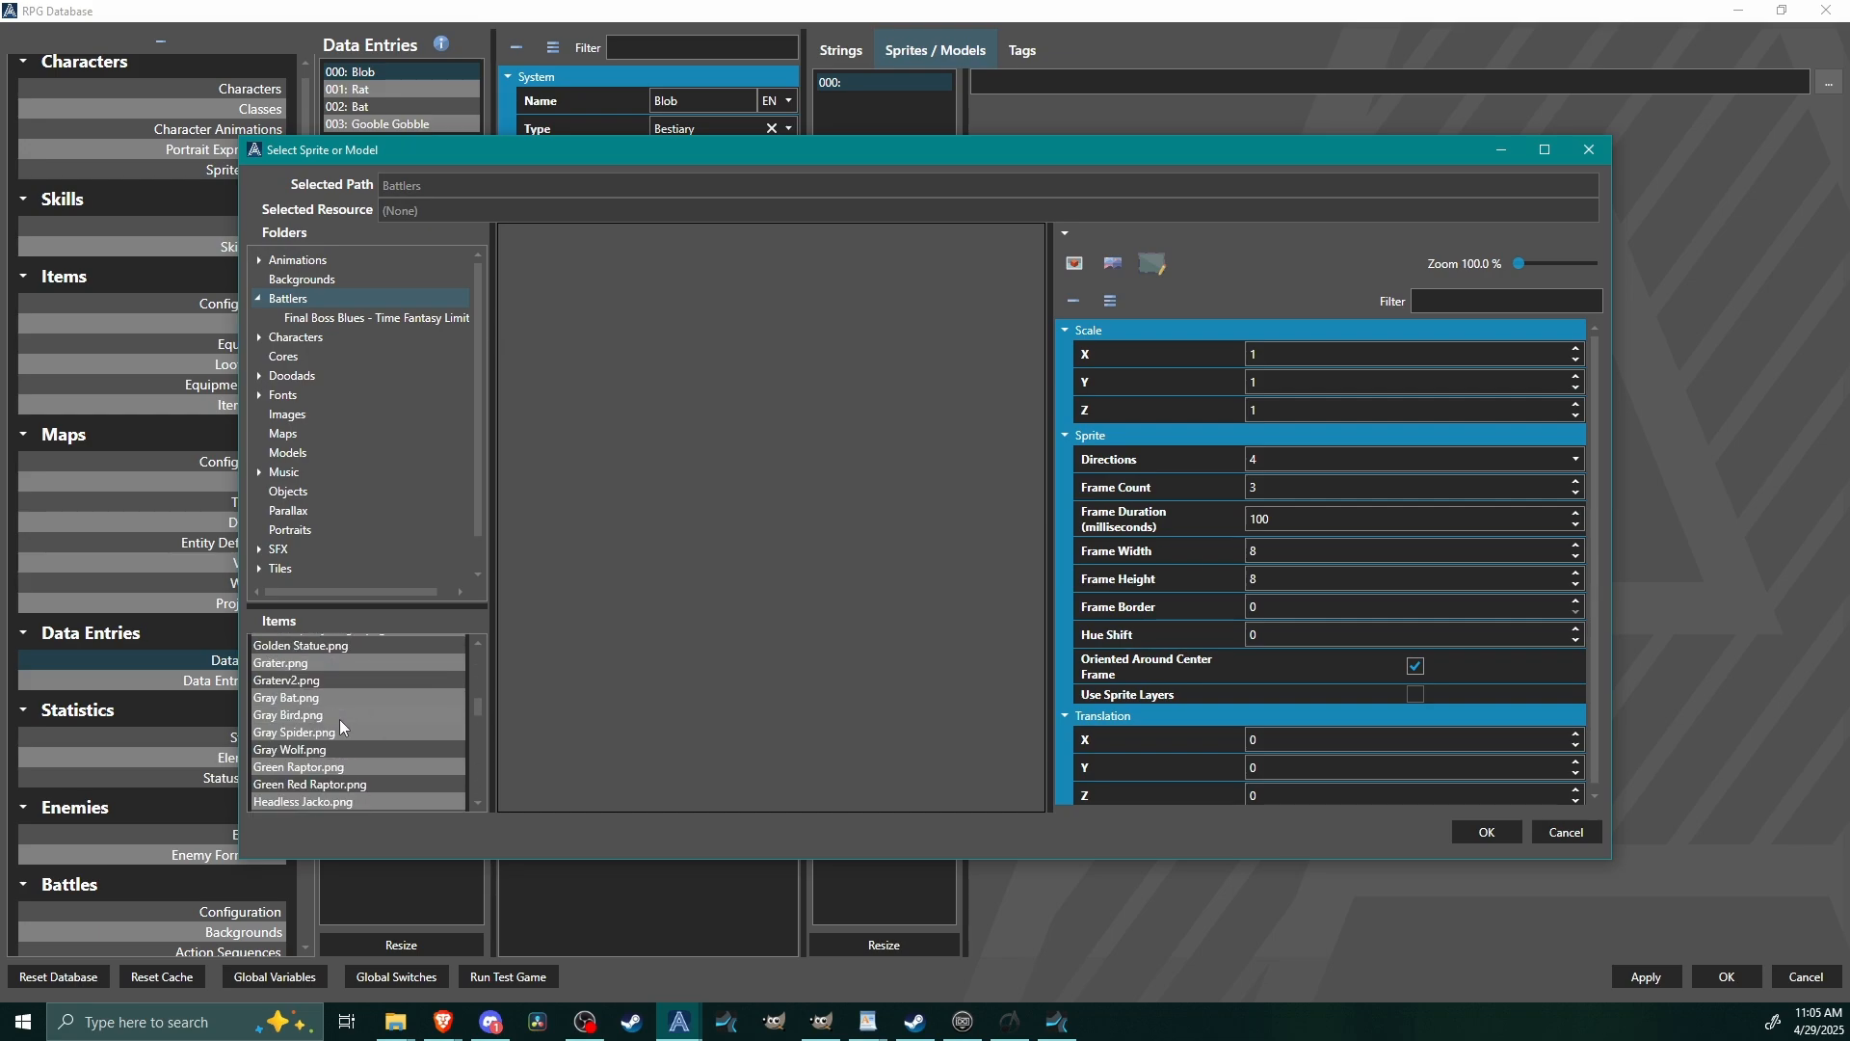
scroll(336, 737, "down", 5)
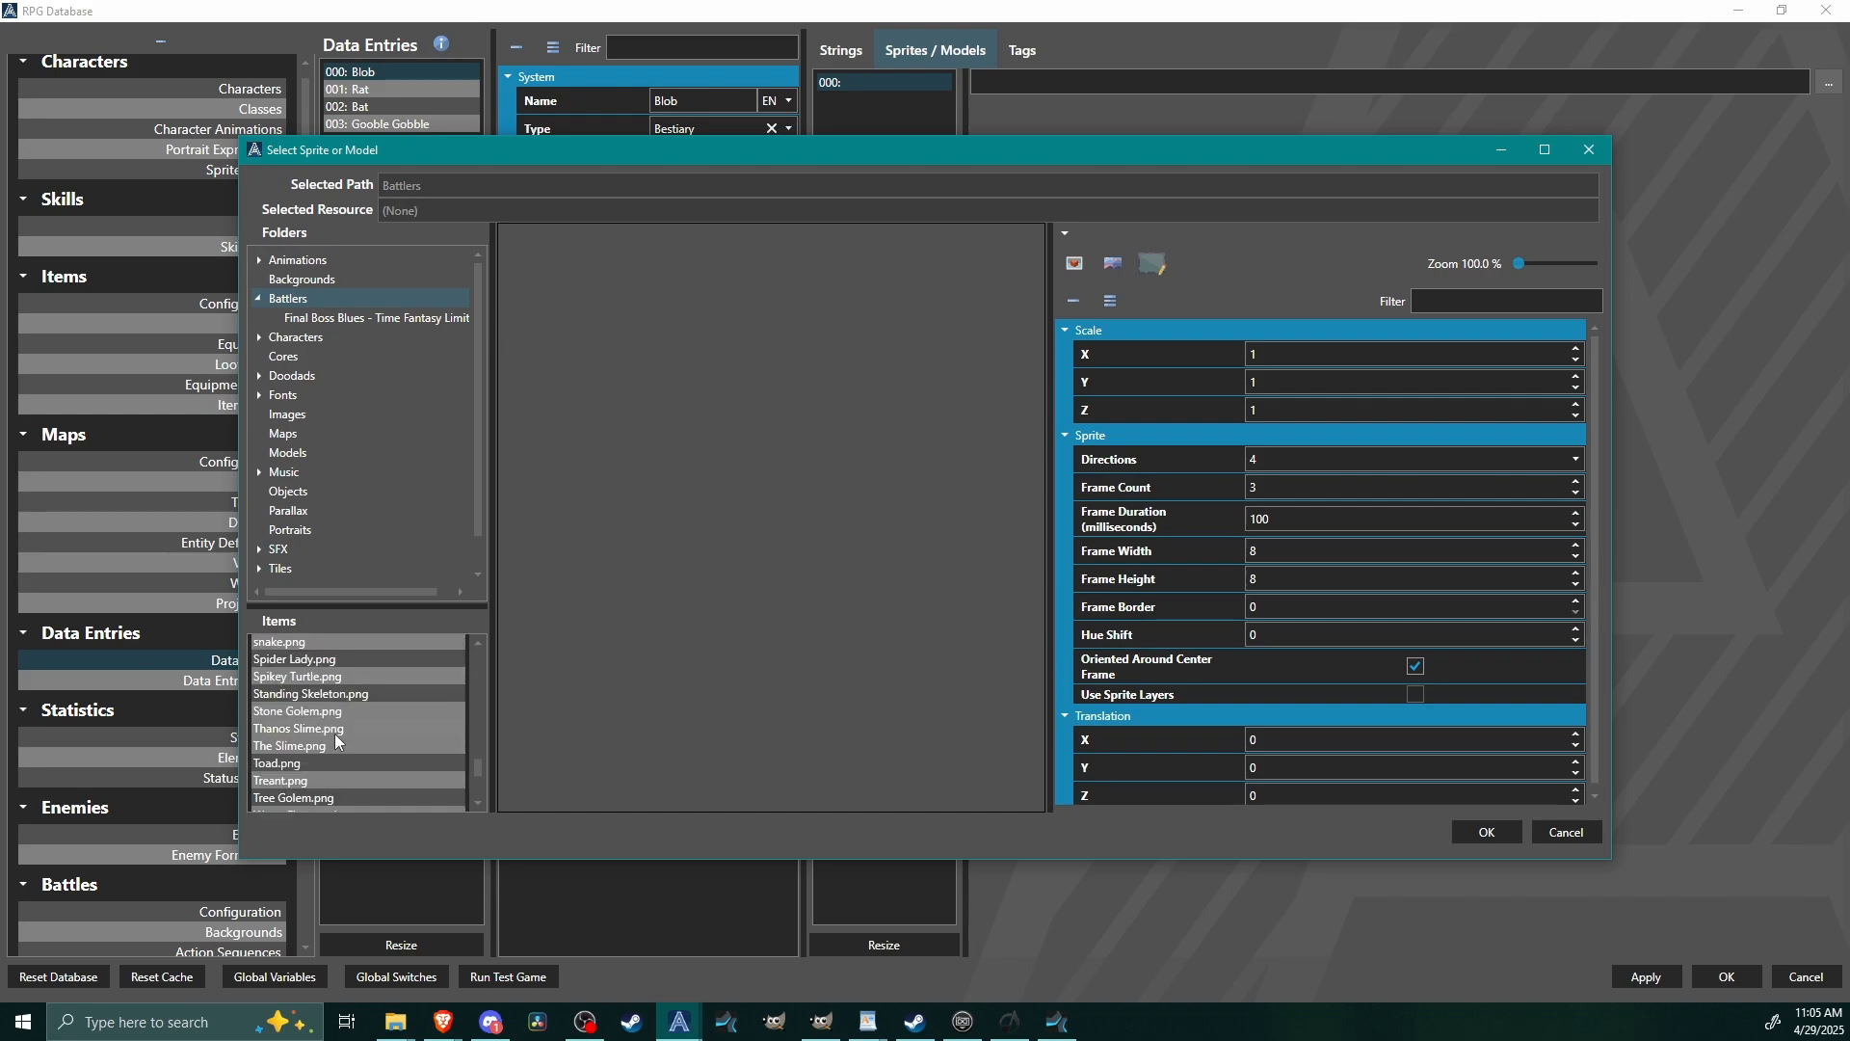
left_click(322, 747)
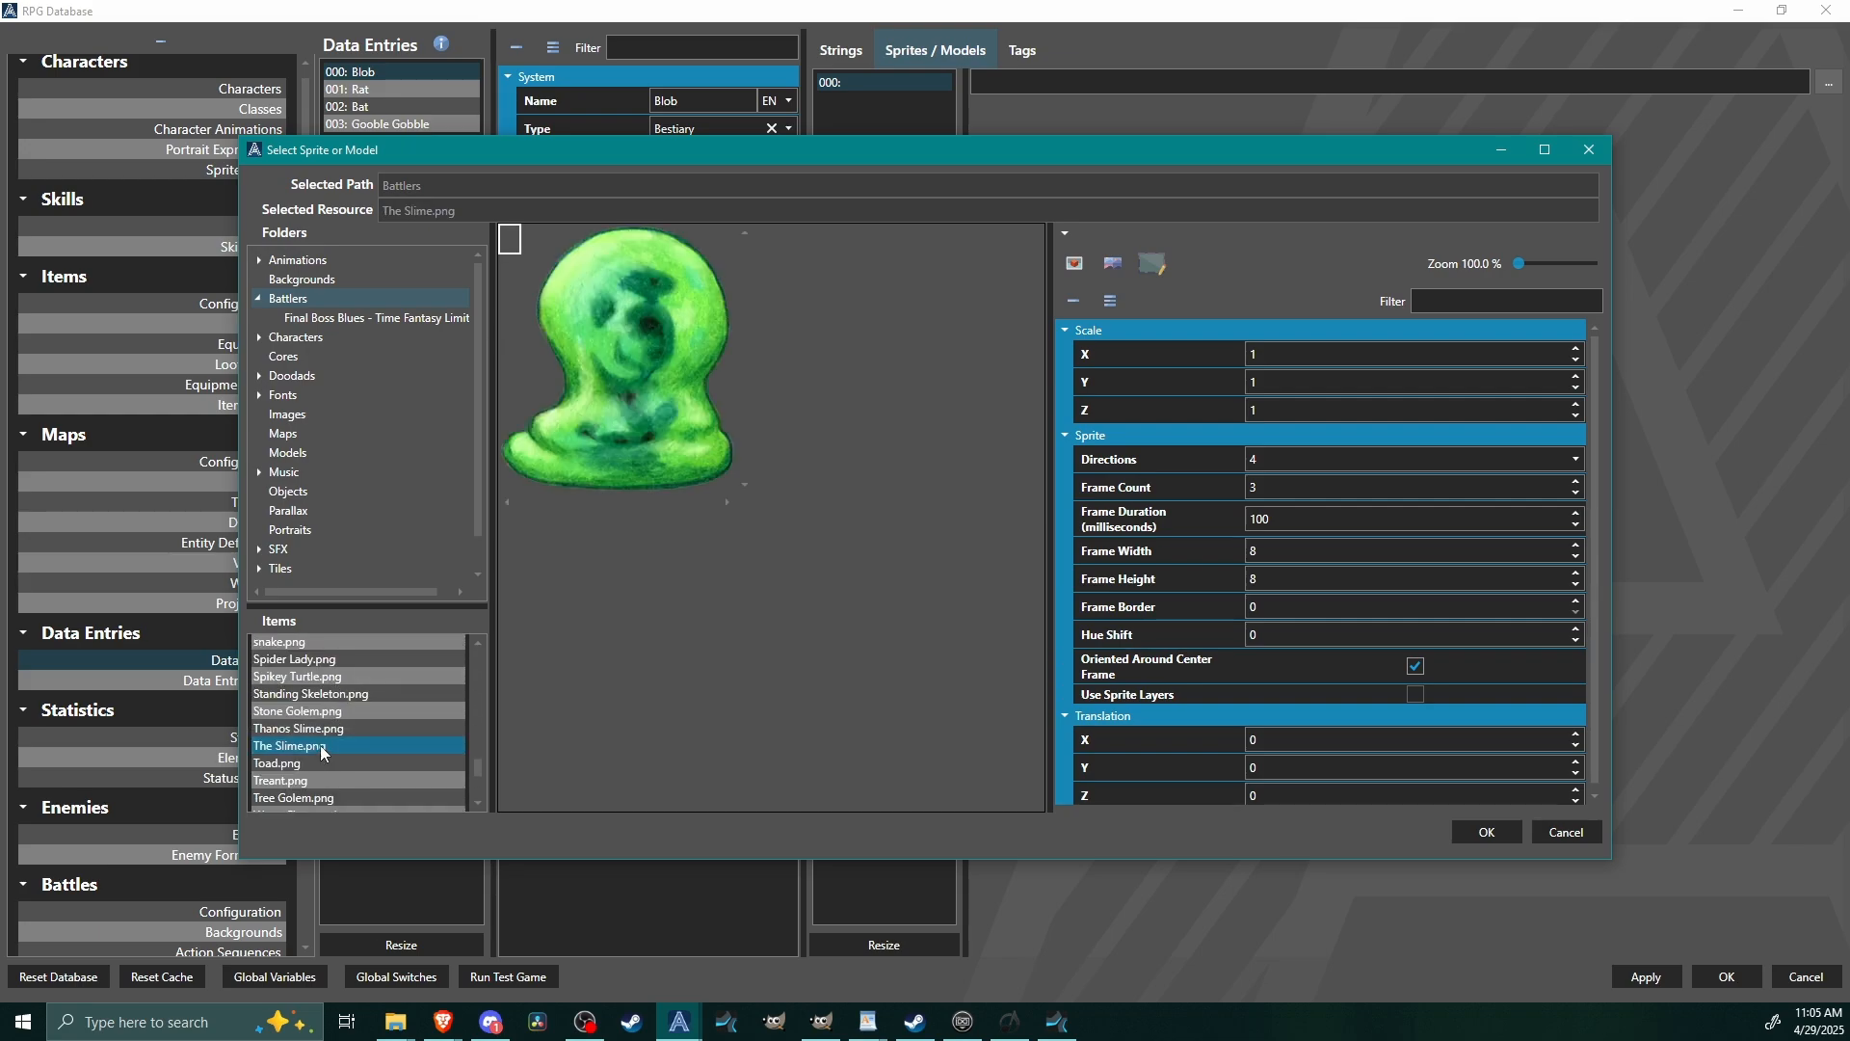
left_click(1074, 263)
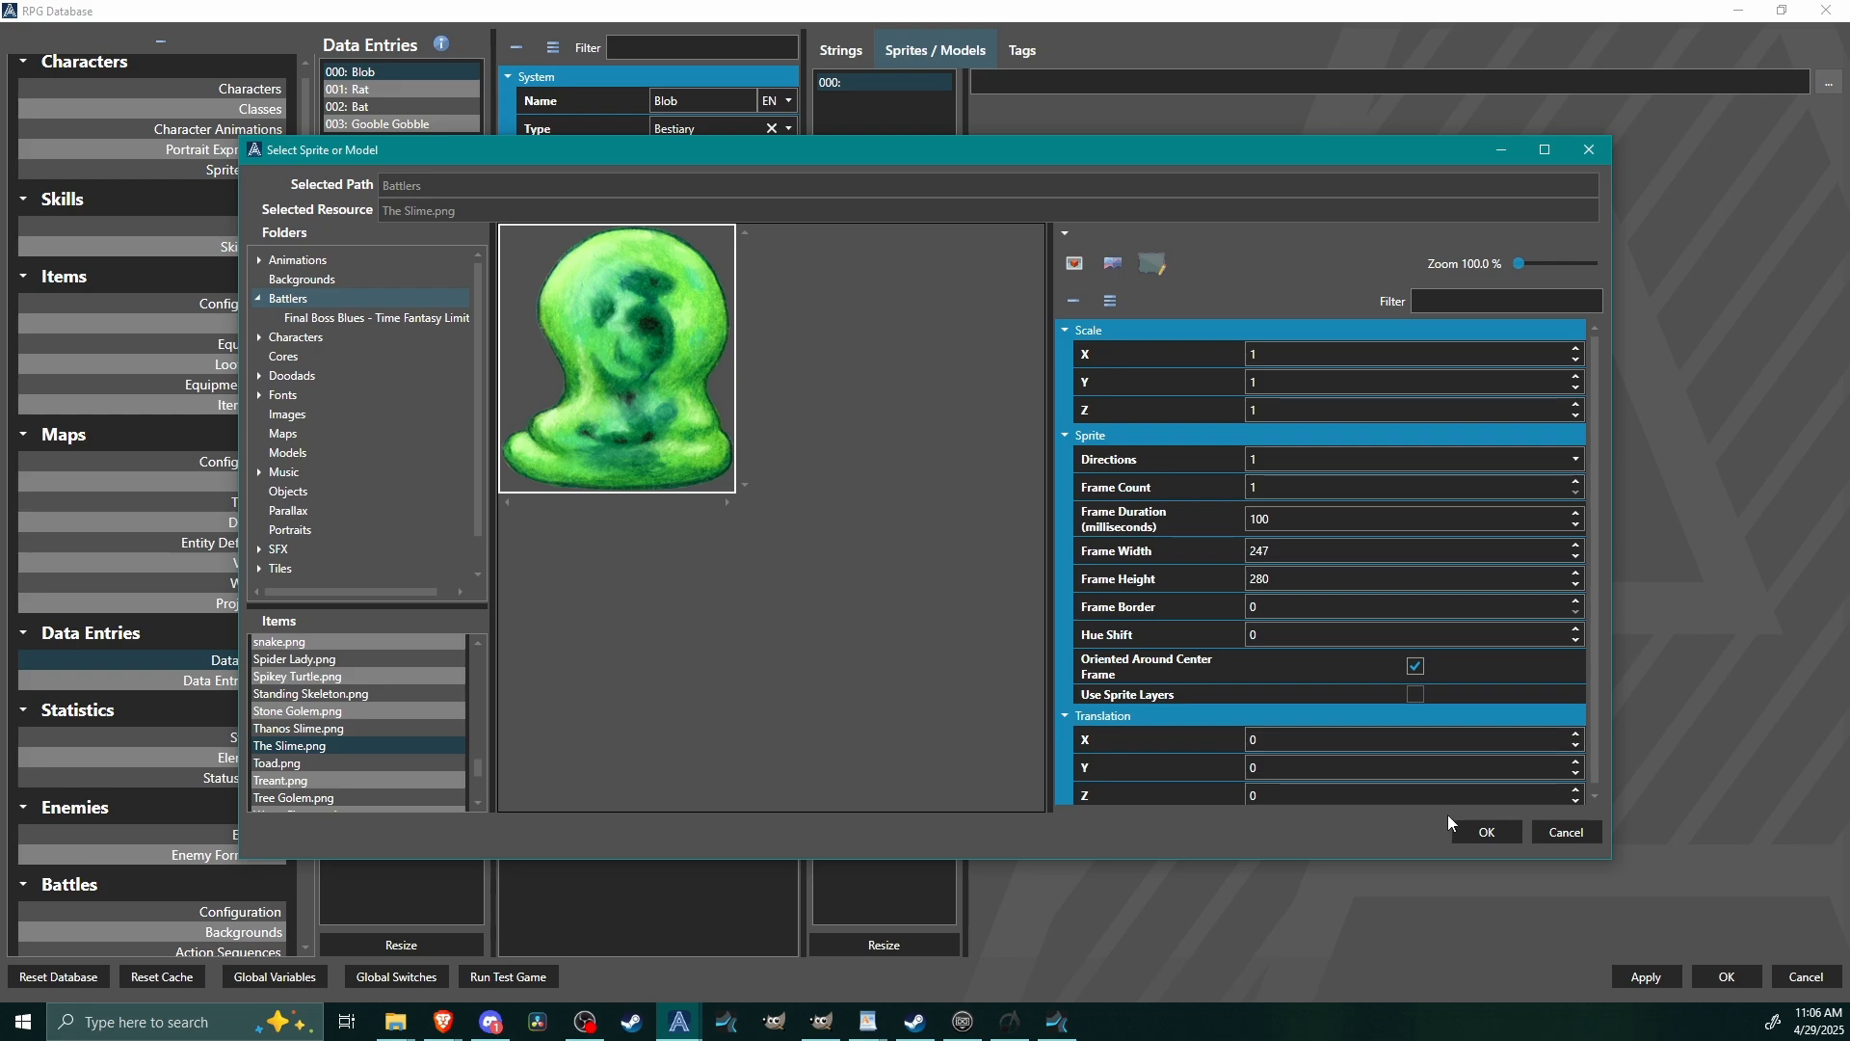
left_click(1481, 831)
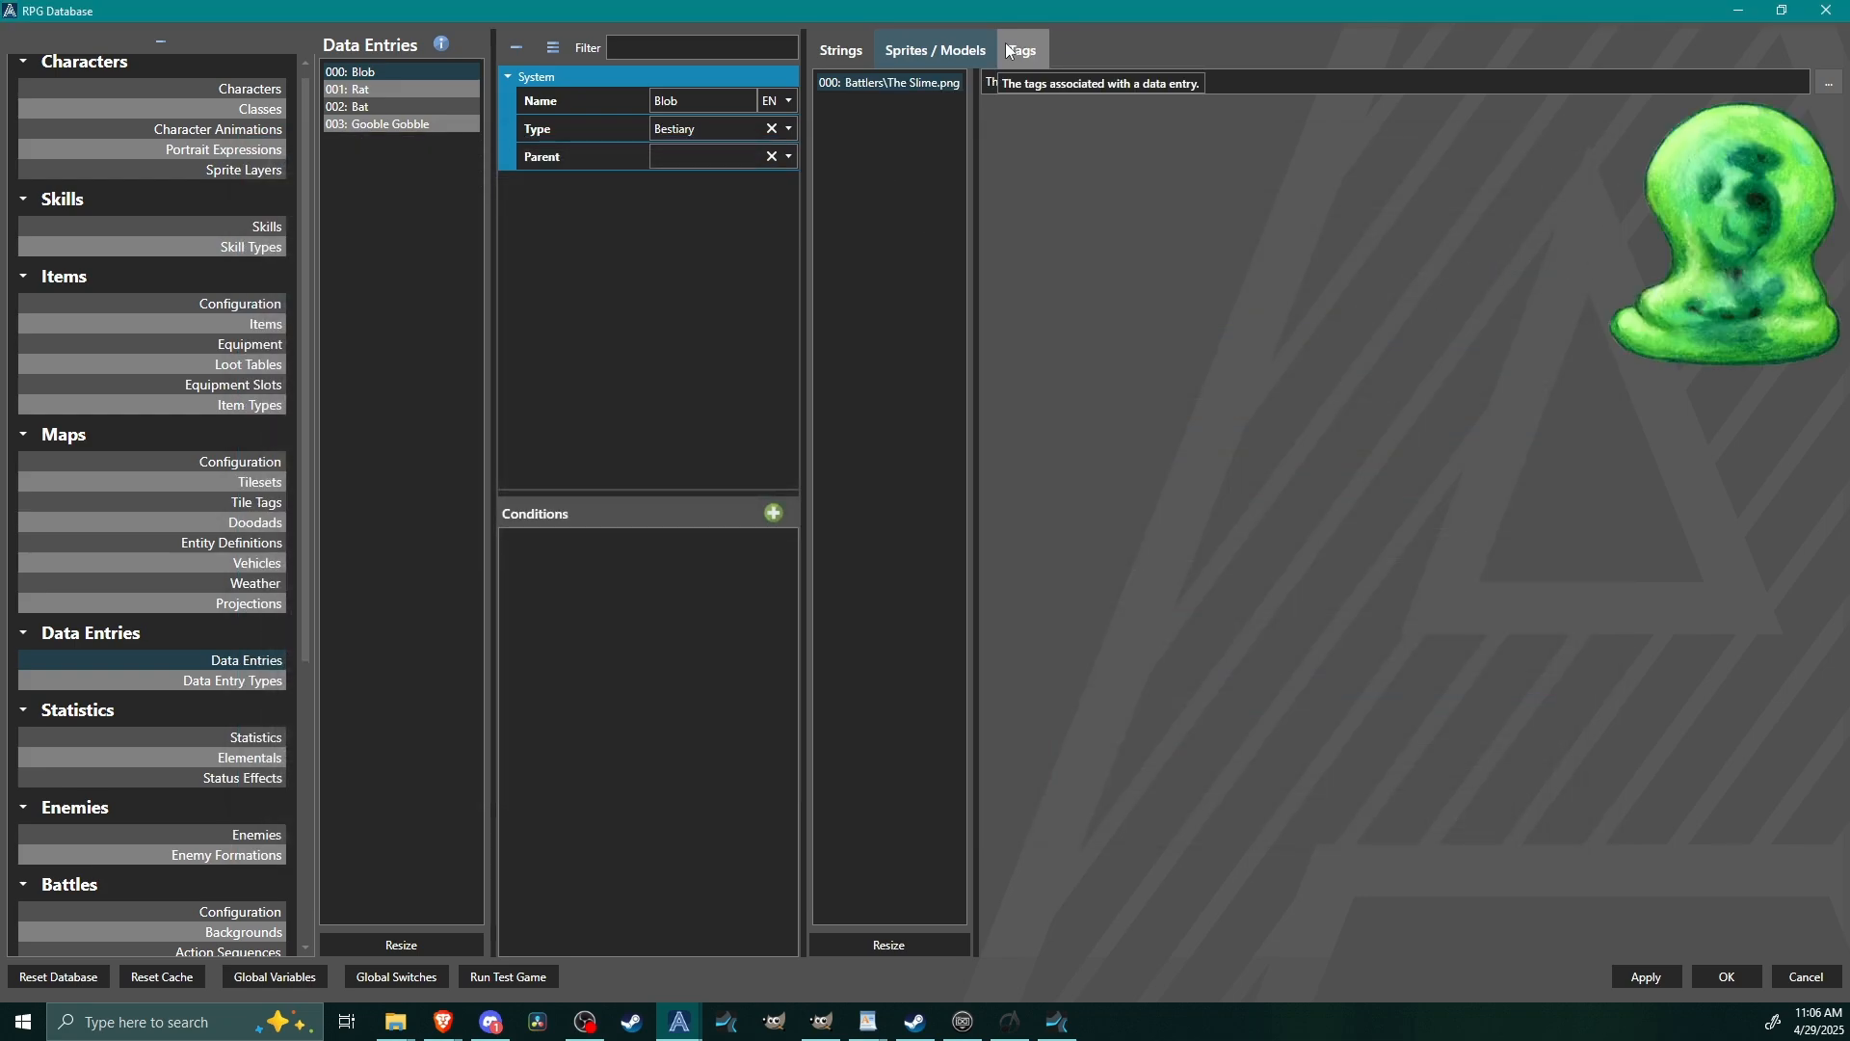
Add a tag named class with the value slime to the Blob entry.
left_click(1022, 49)
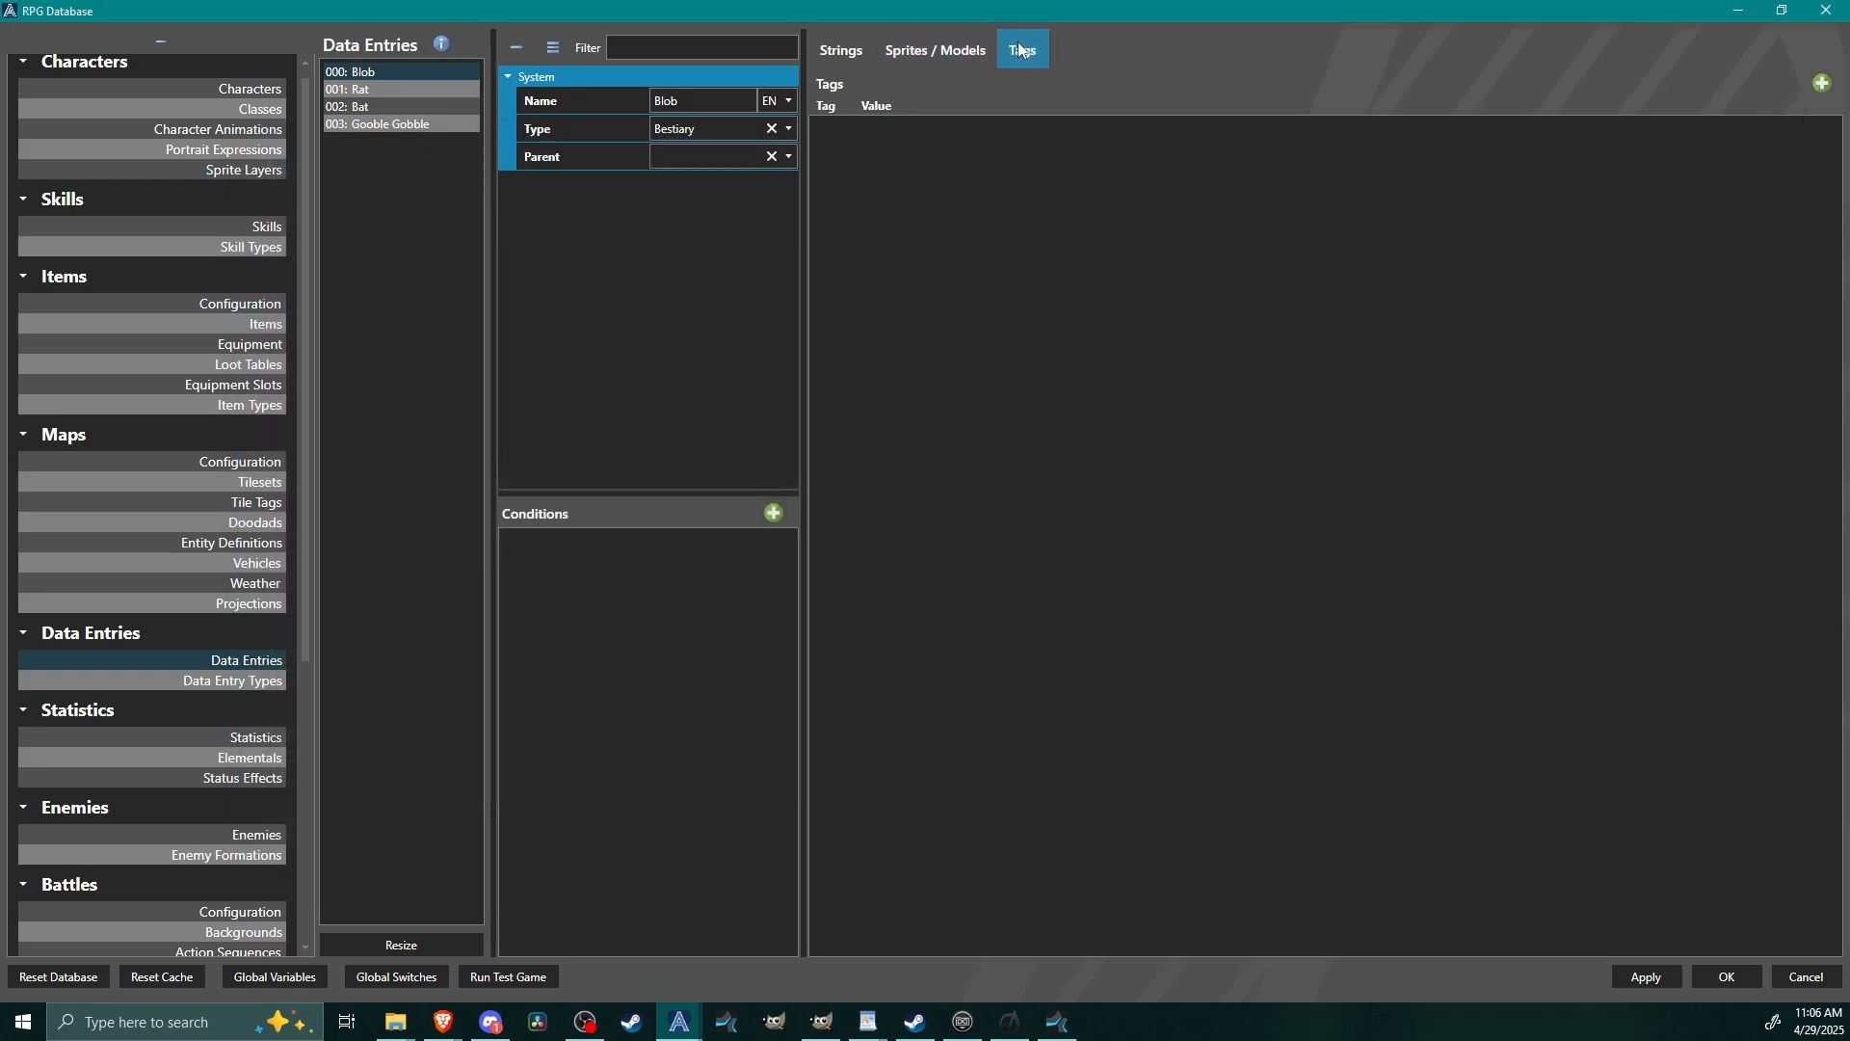
left_click(1821, 84)
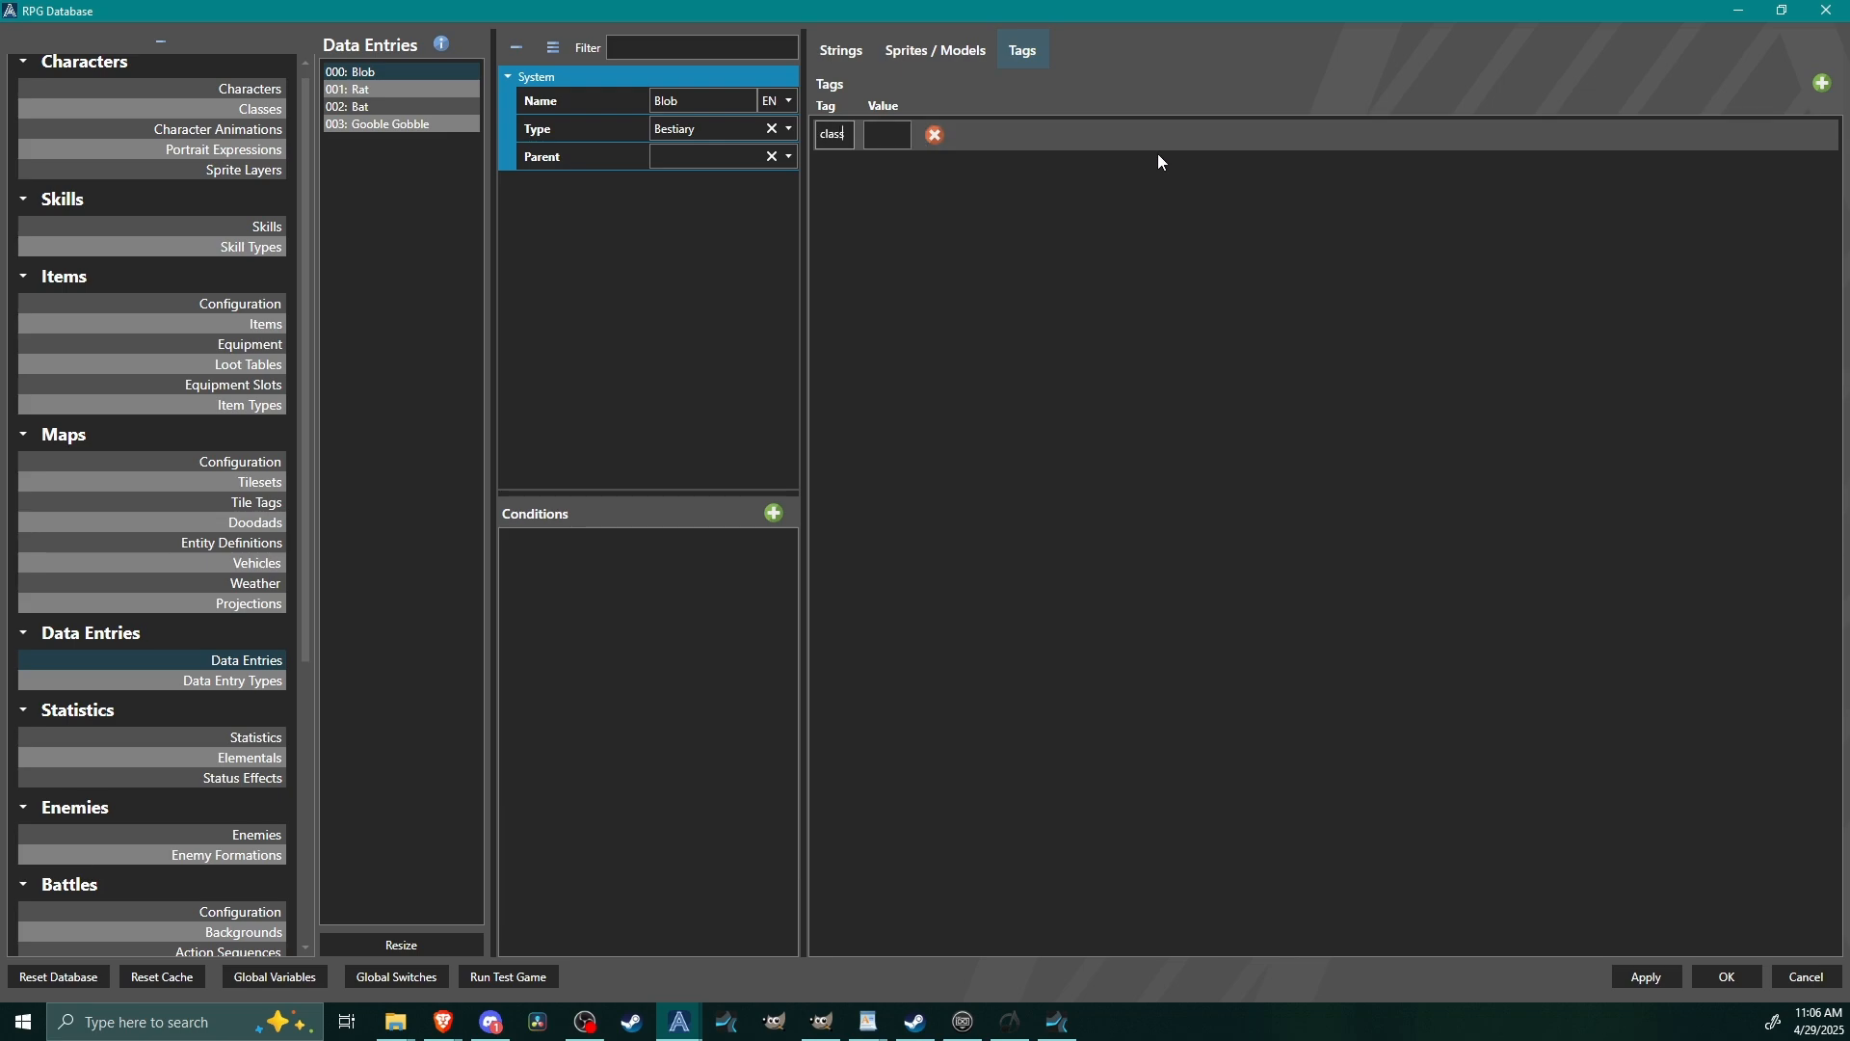
left_click(877, 136)
type("slime")
Resize the Rat entry's strings to two slots.
left_click(374, 90)
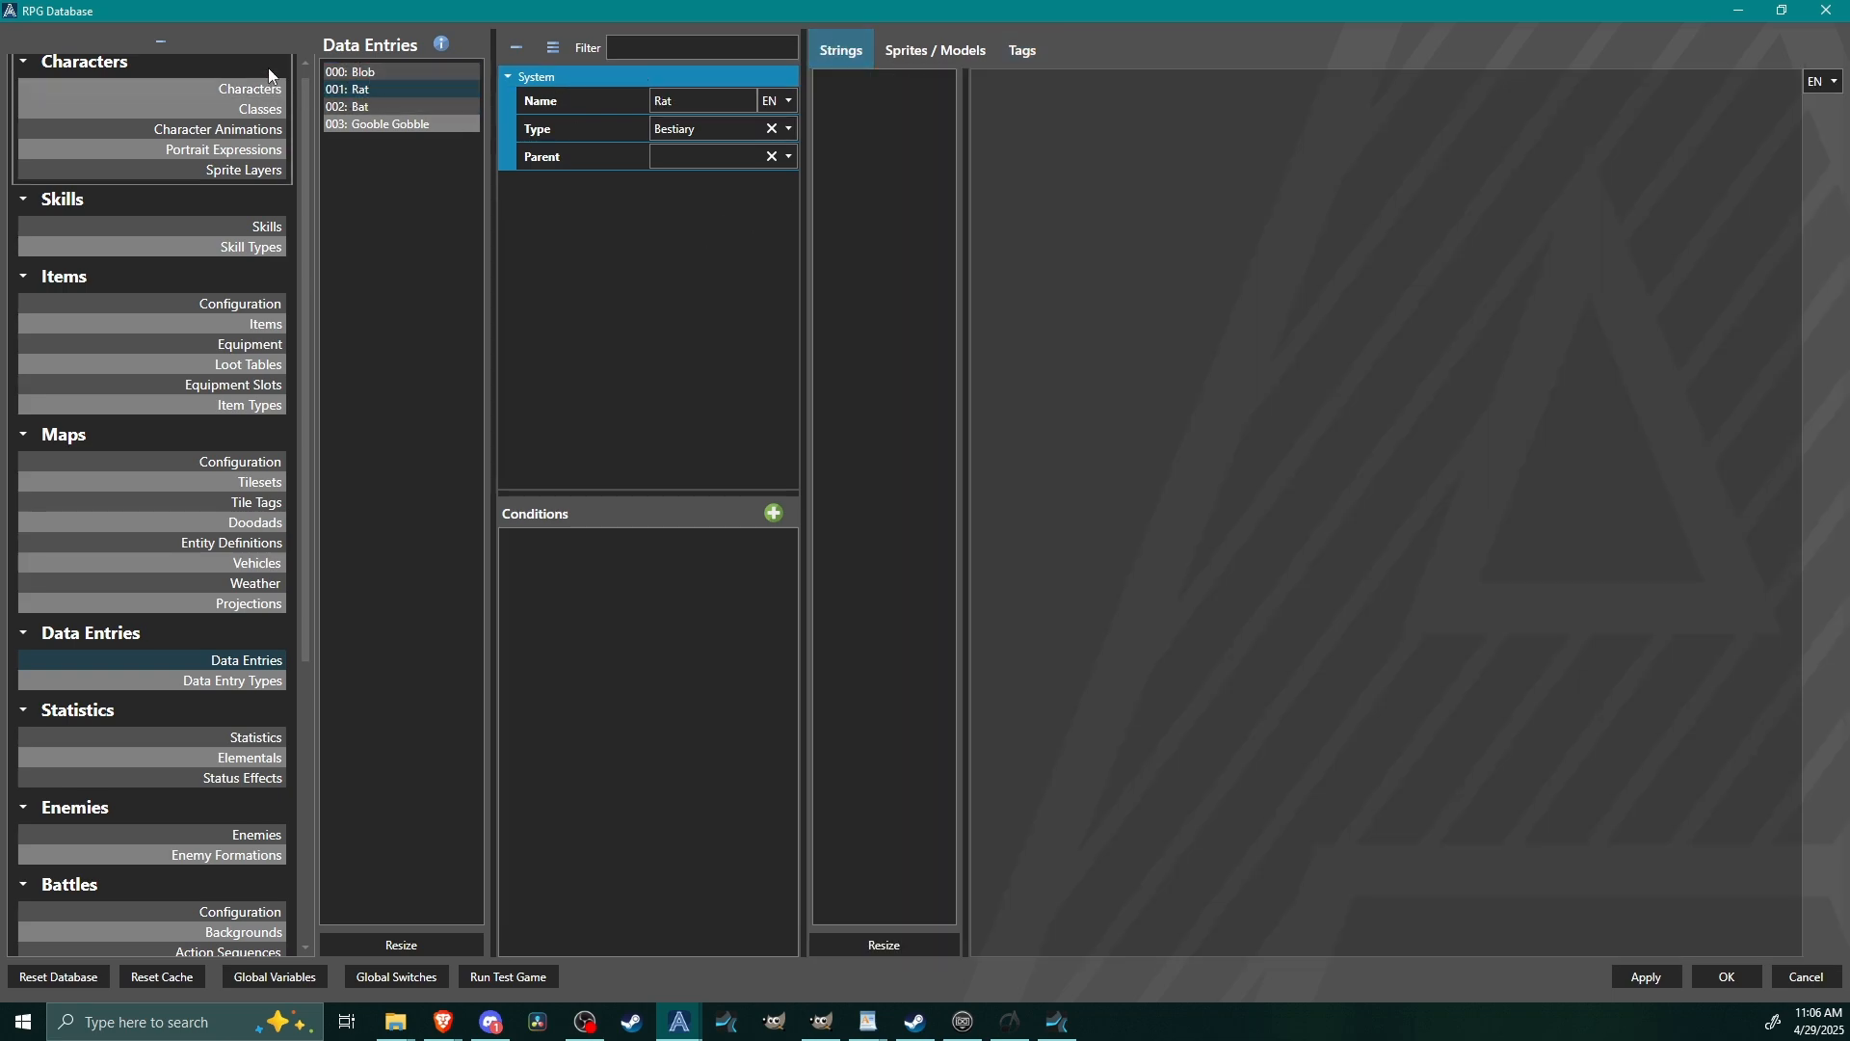
left_click(403, 73)
left_click(398, 92)
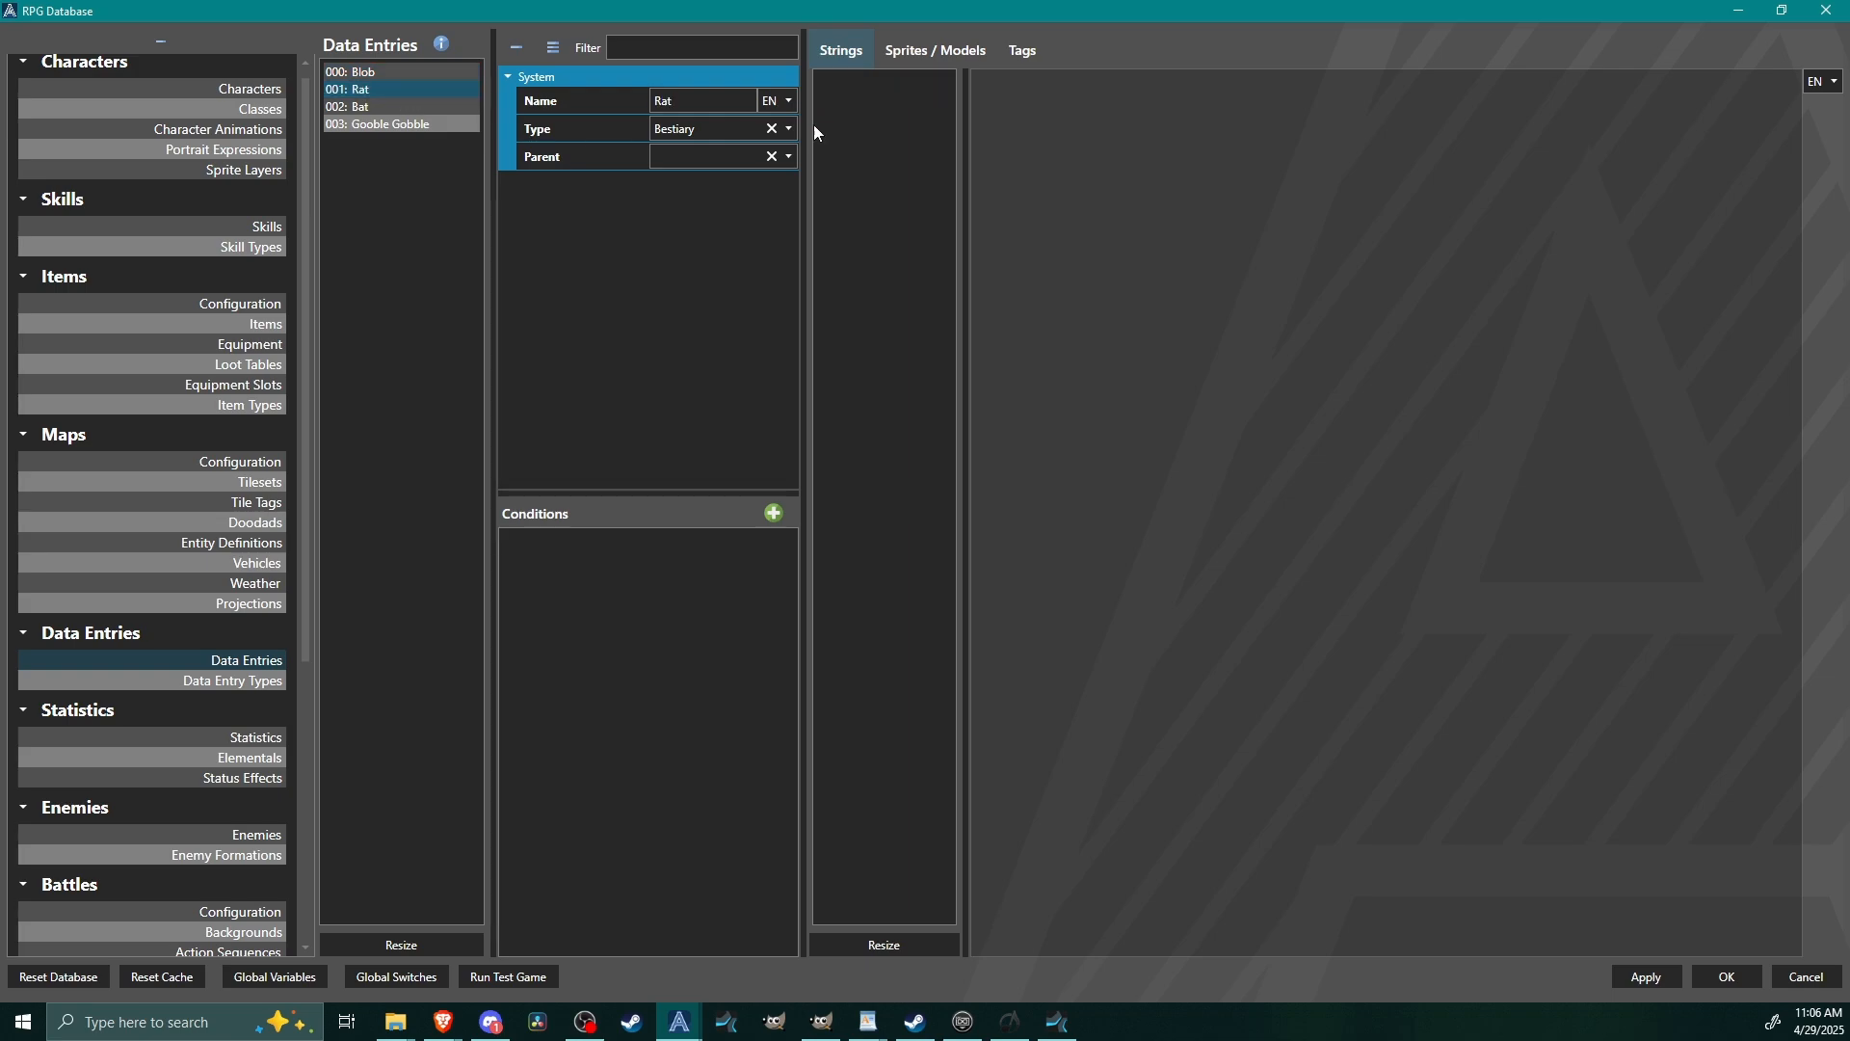
left_click(949, 947)
double_click(898, 522)
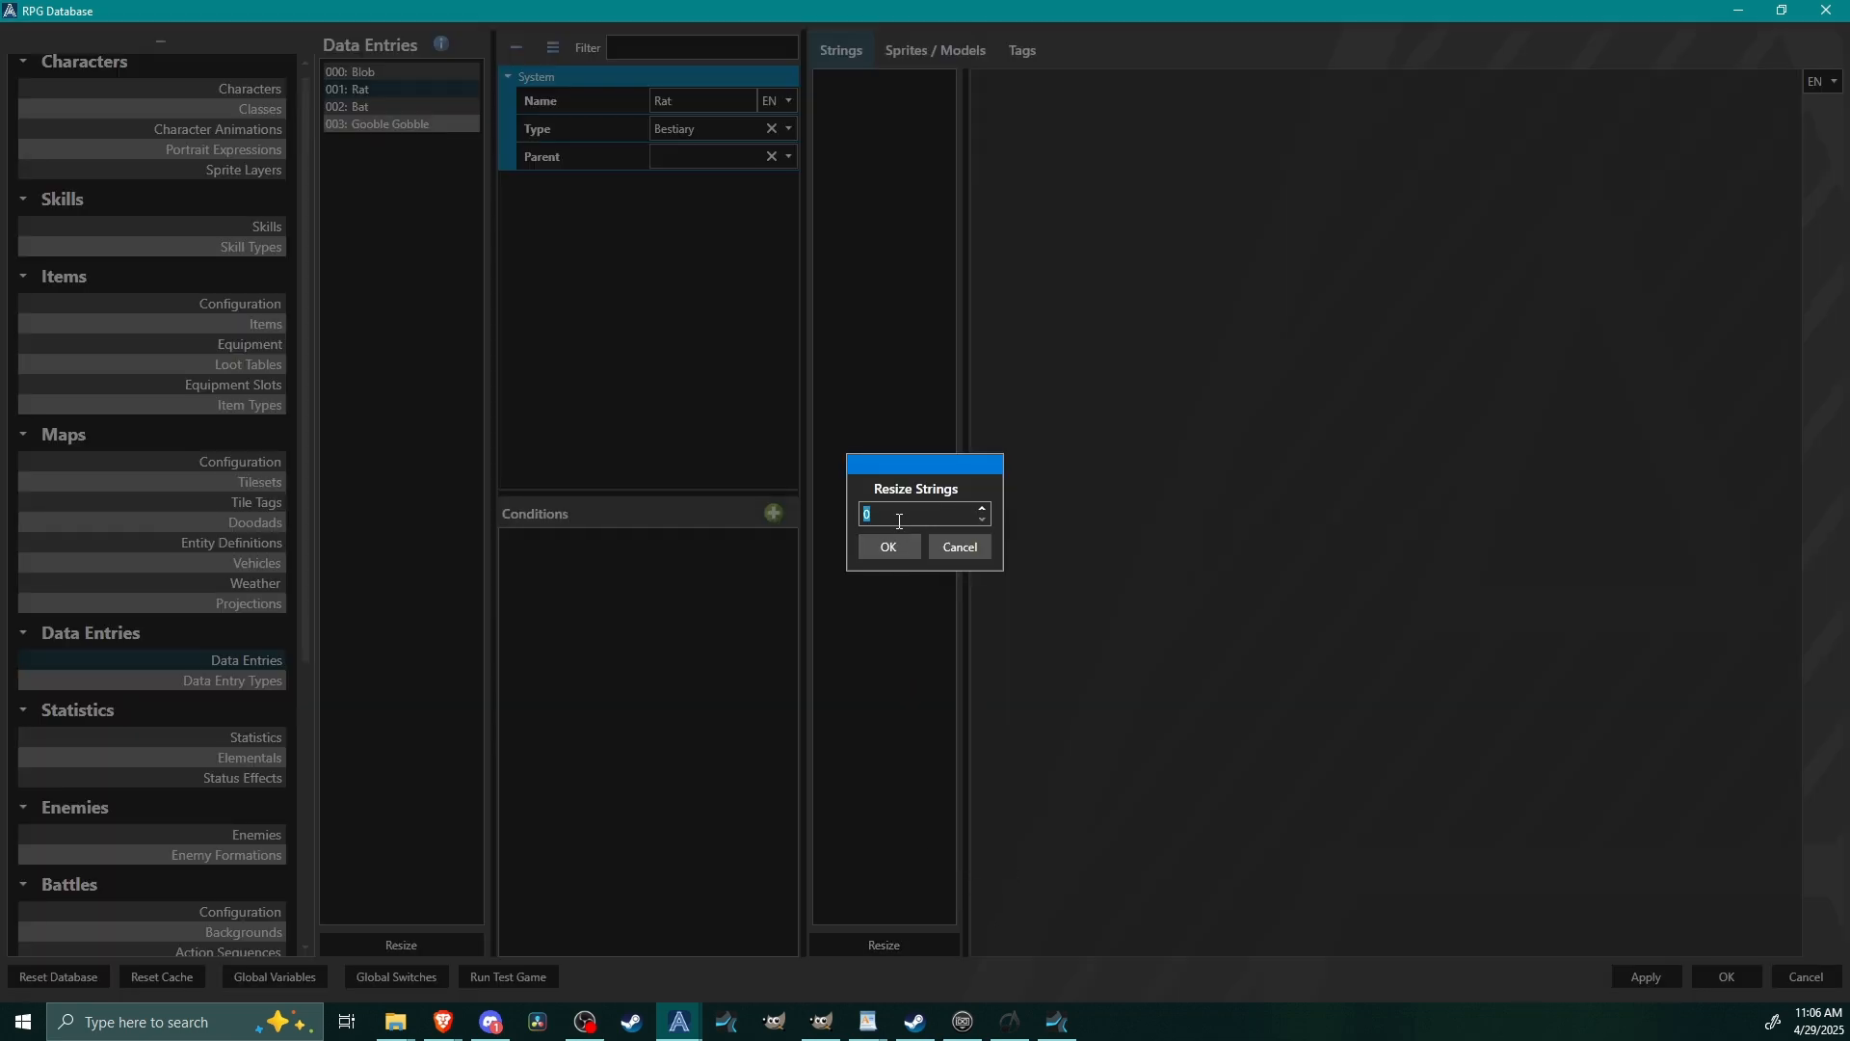
left_click(899, 537)
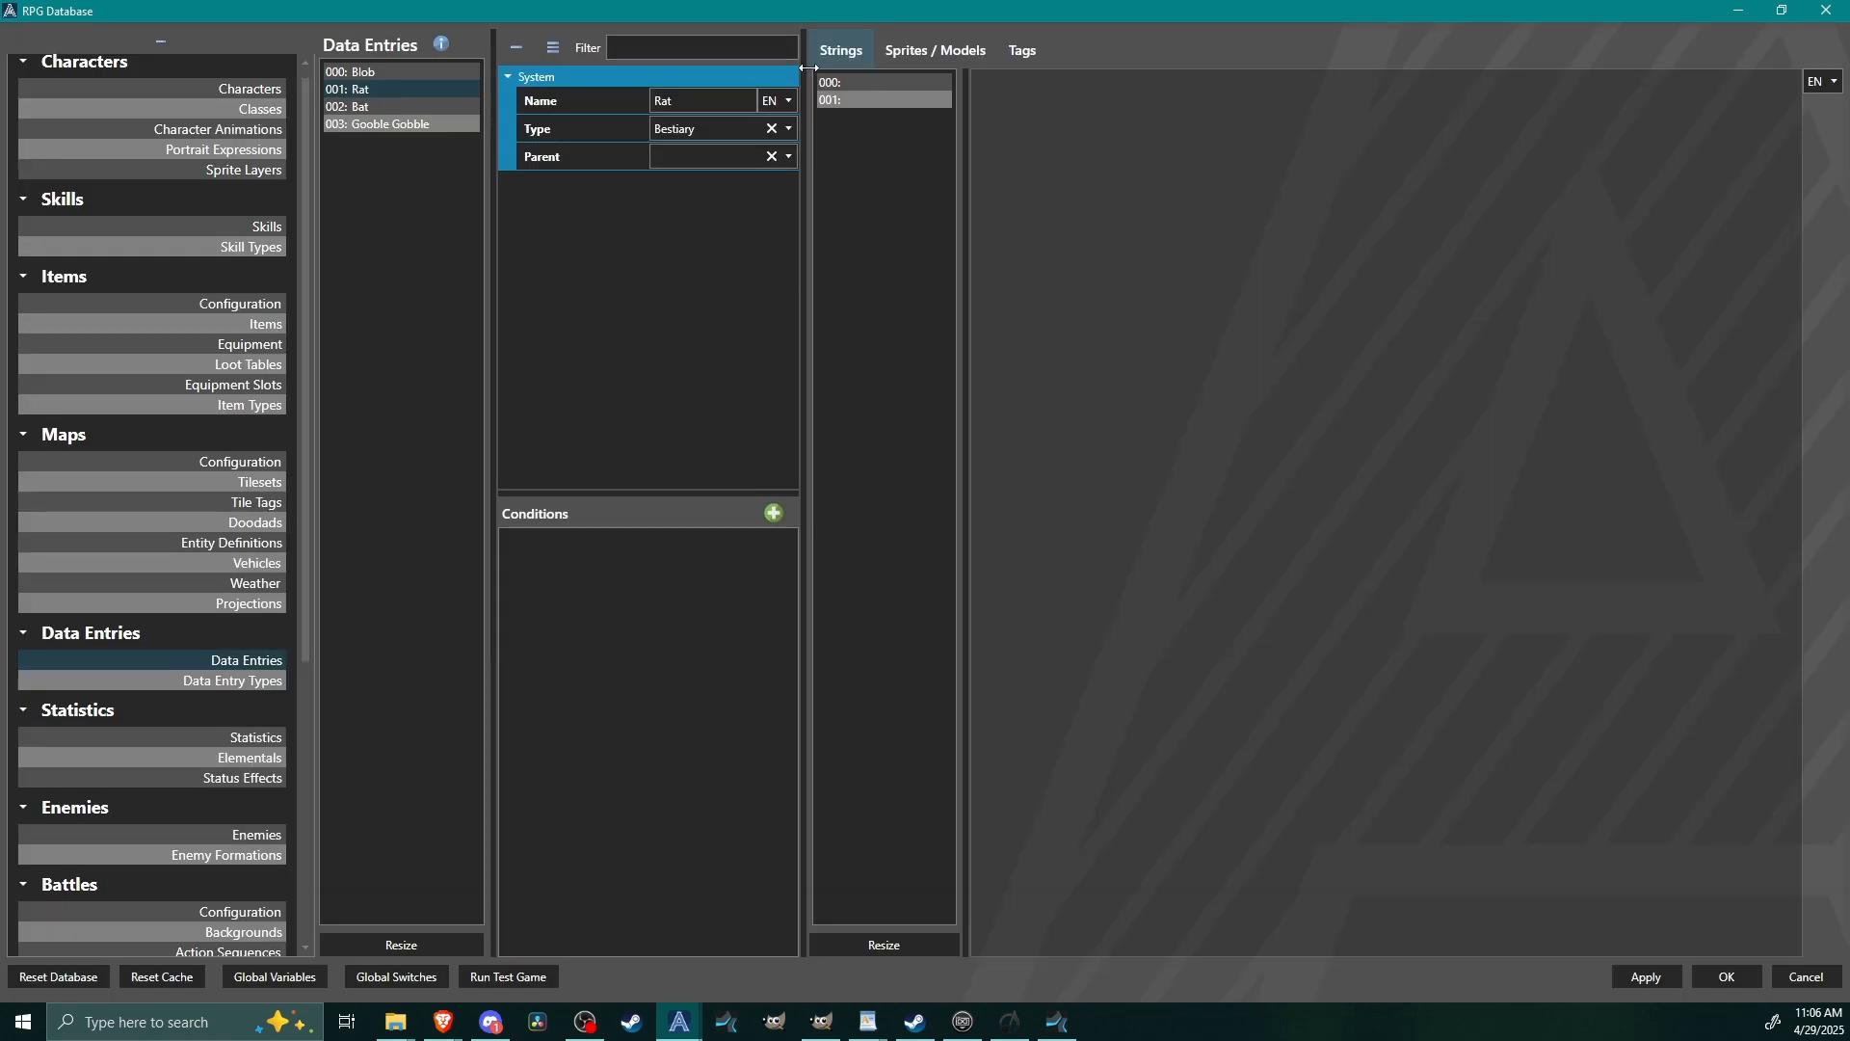
Set the Rat entry's first string to Sewer/Cave.
left_click(930, 83)
type("S")
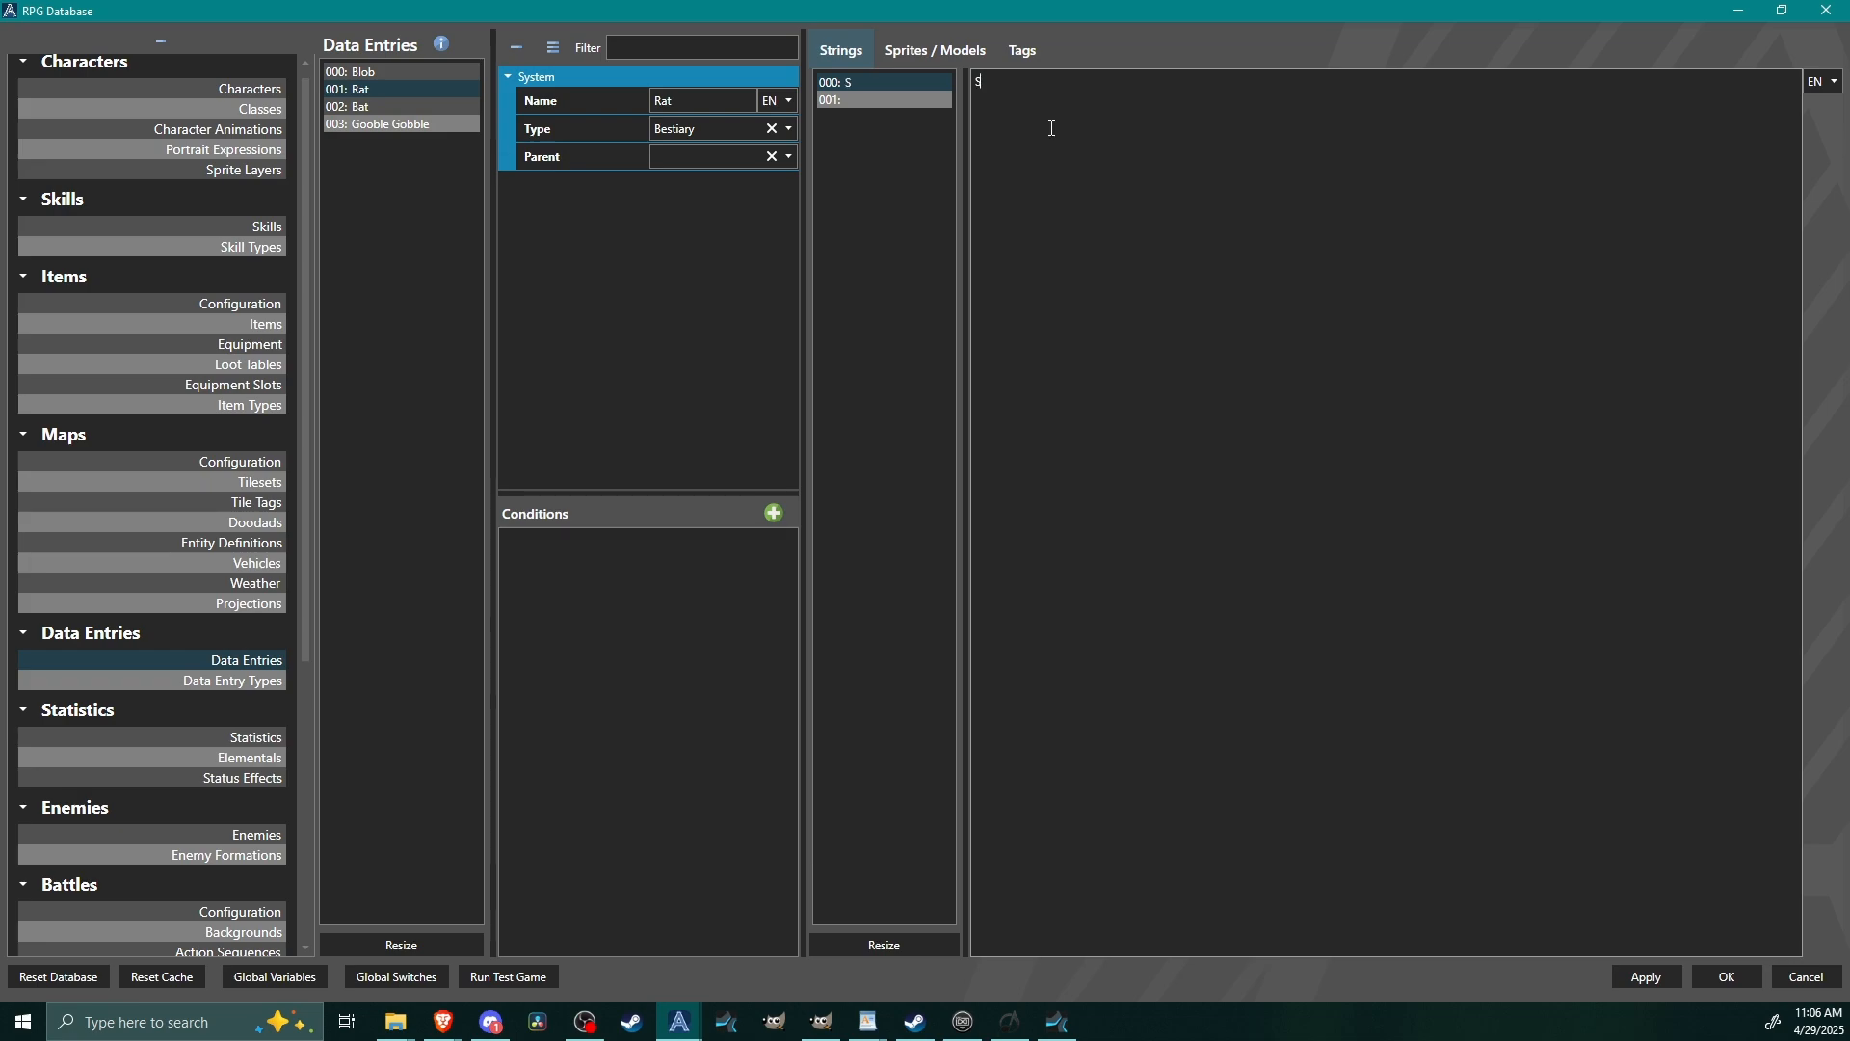
type("ewer/Cave")
Fill the Rat entry's second string with a description starting "Fond of che".
left_click(903, 100)
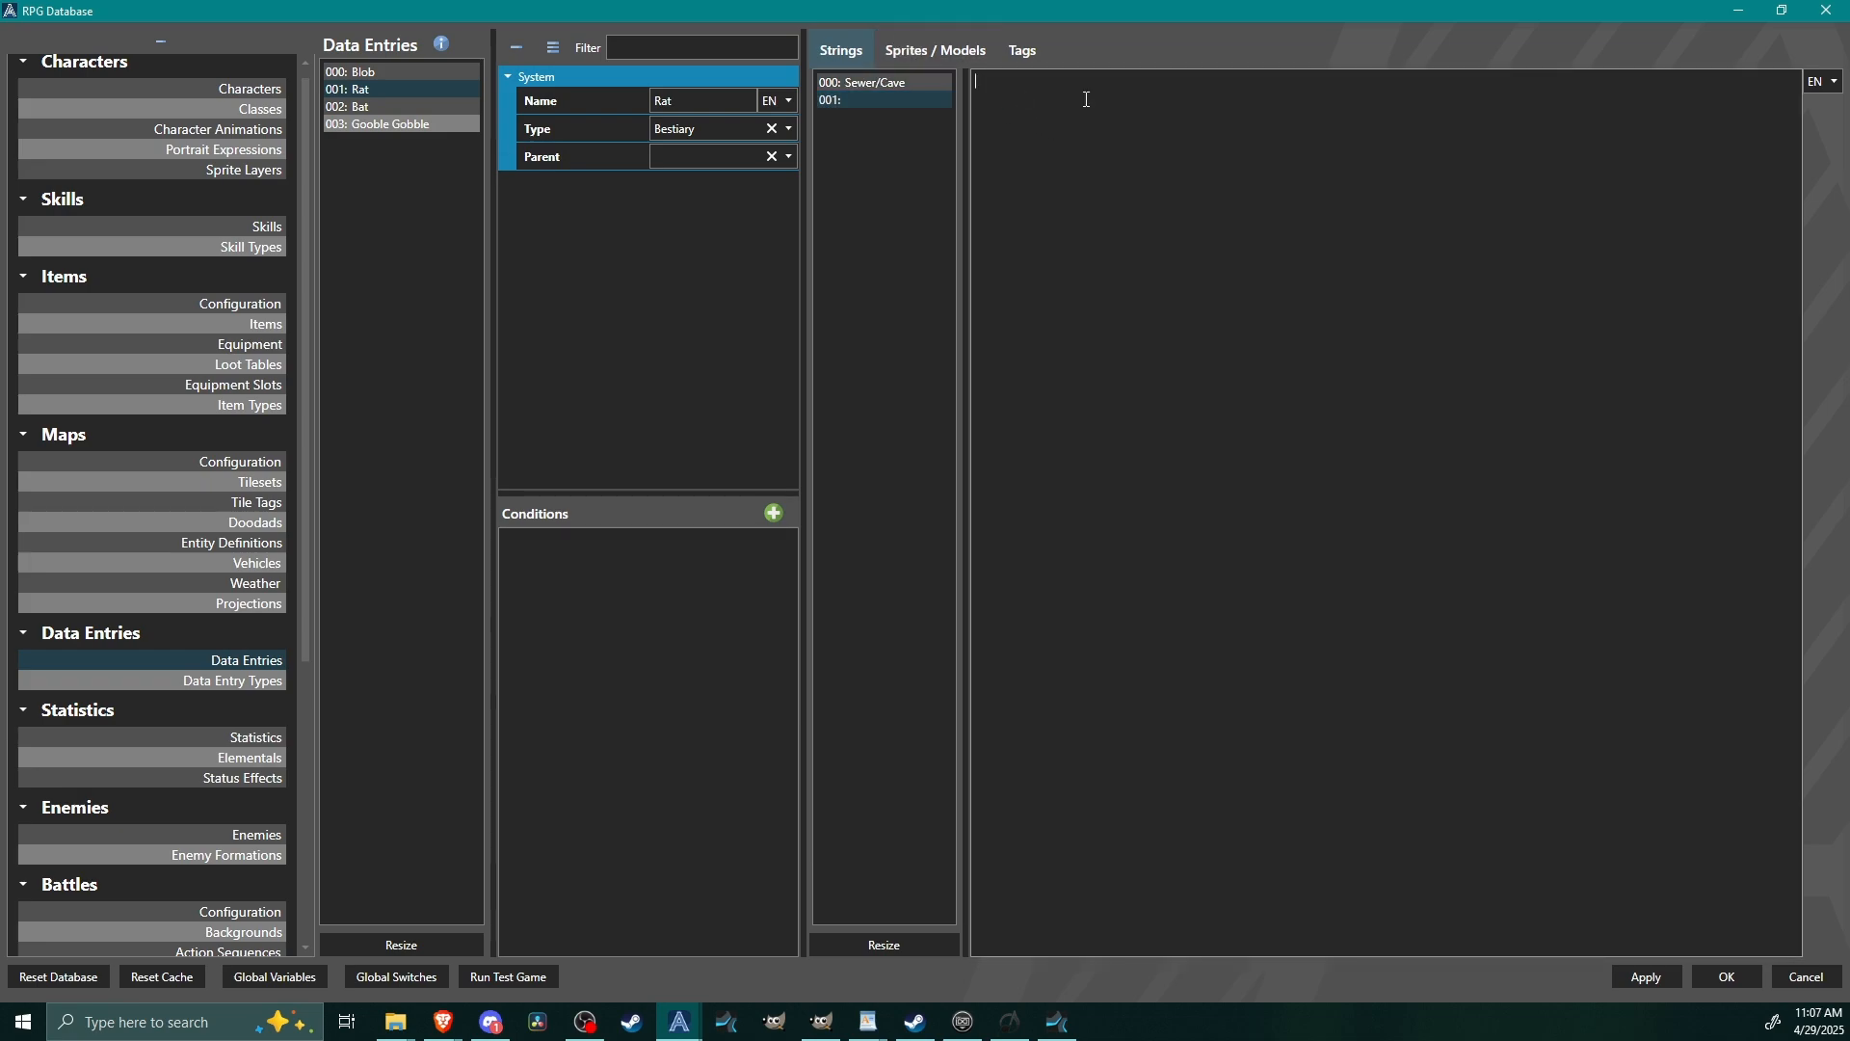
type("Fond of cheese.")
Resize the Rat entry's sprites and models to one slot.
left_click(904, 48)
left_click(884, 945)
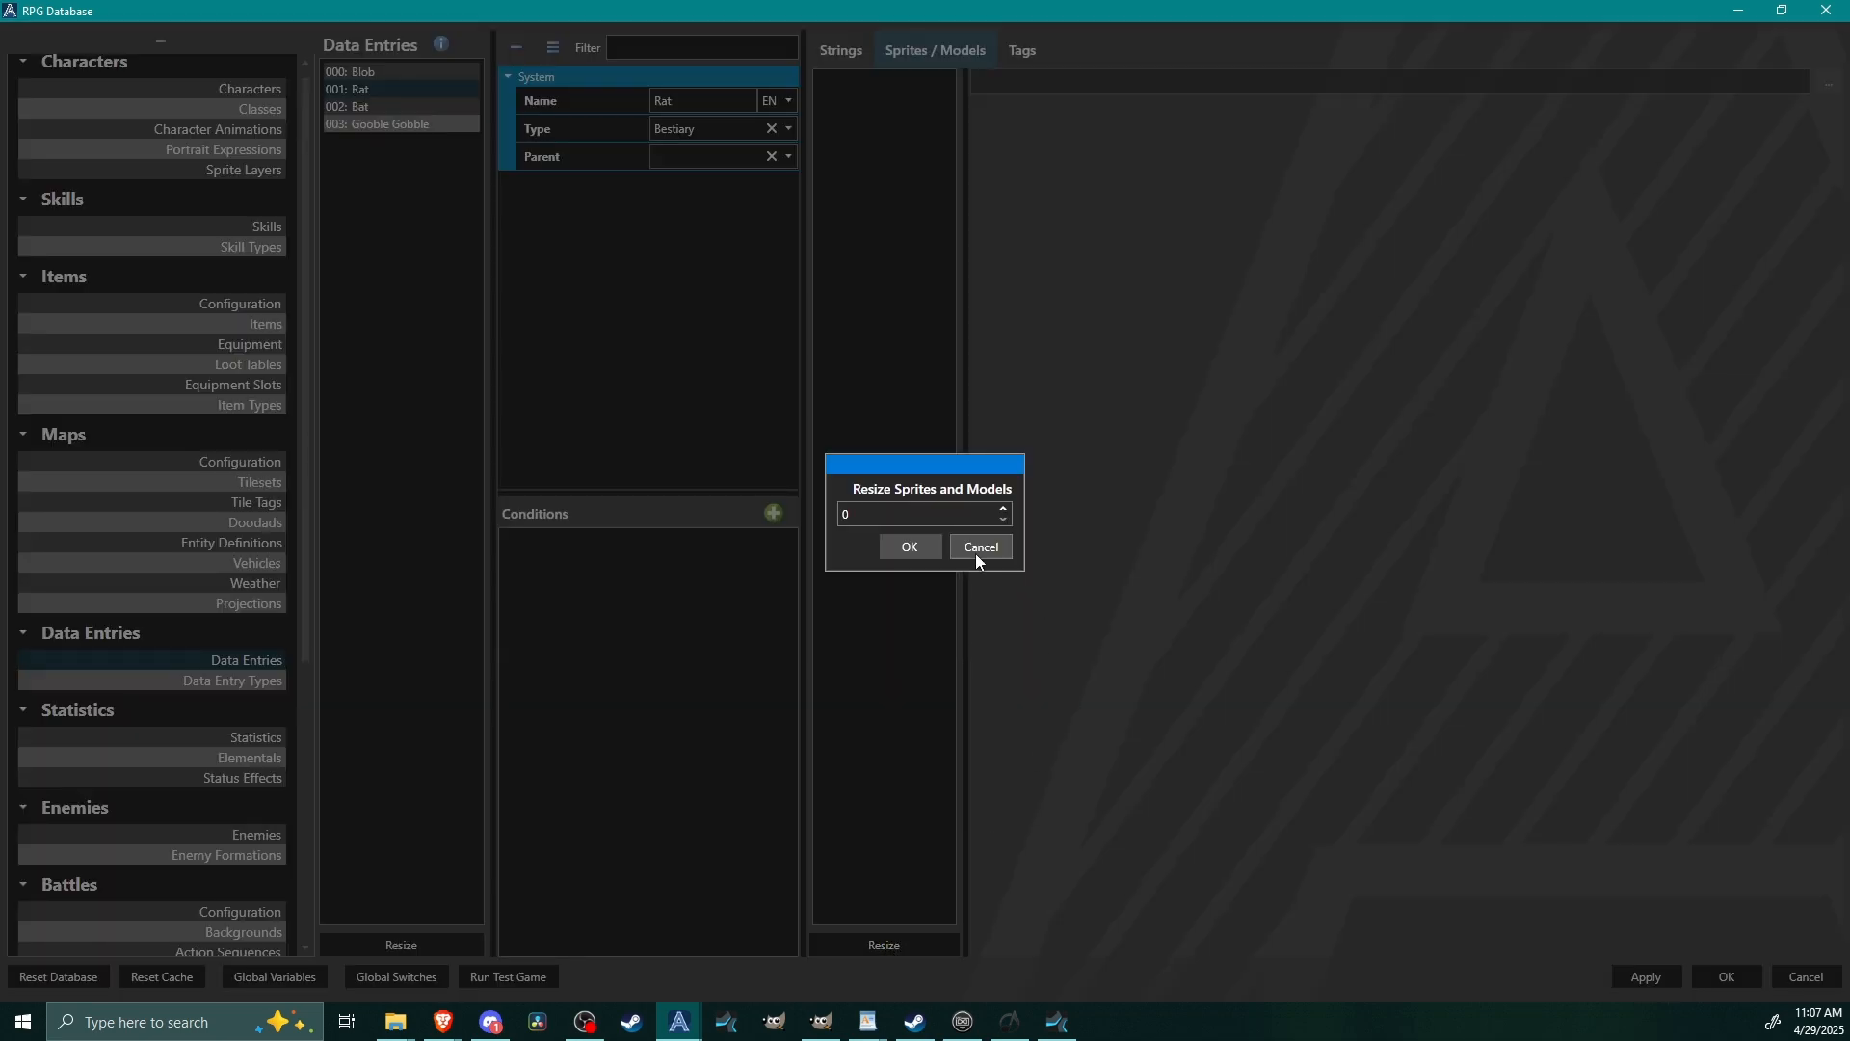
left_click(1003, 507)
key("Return")
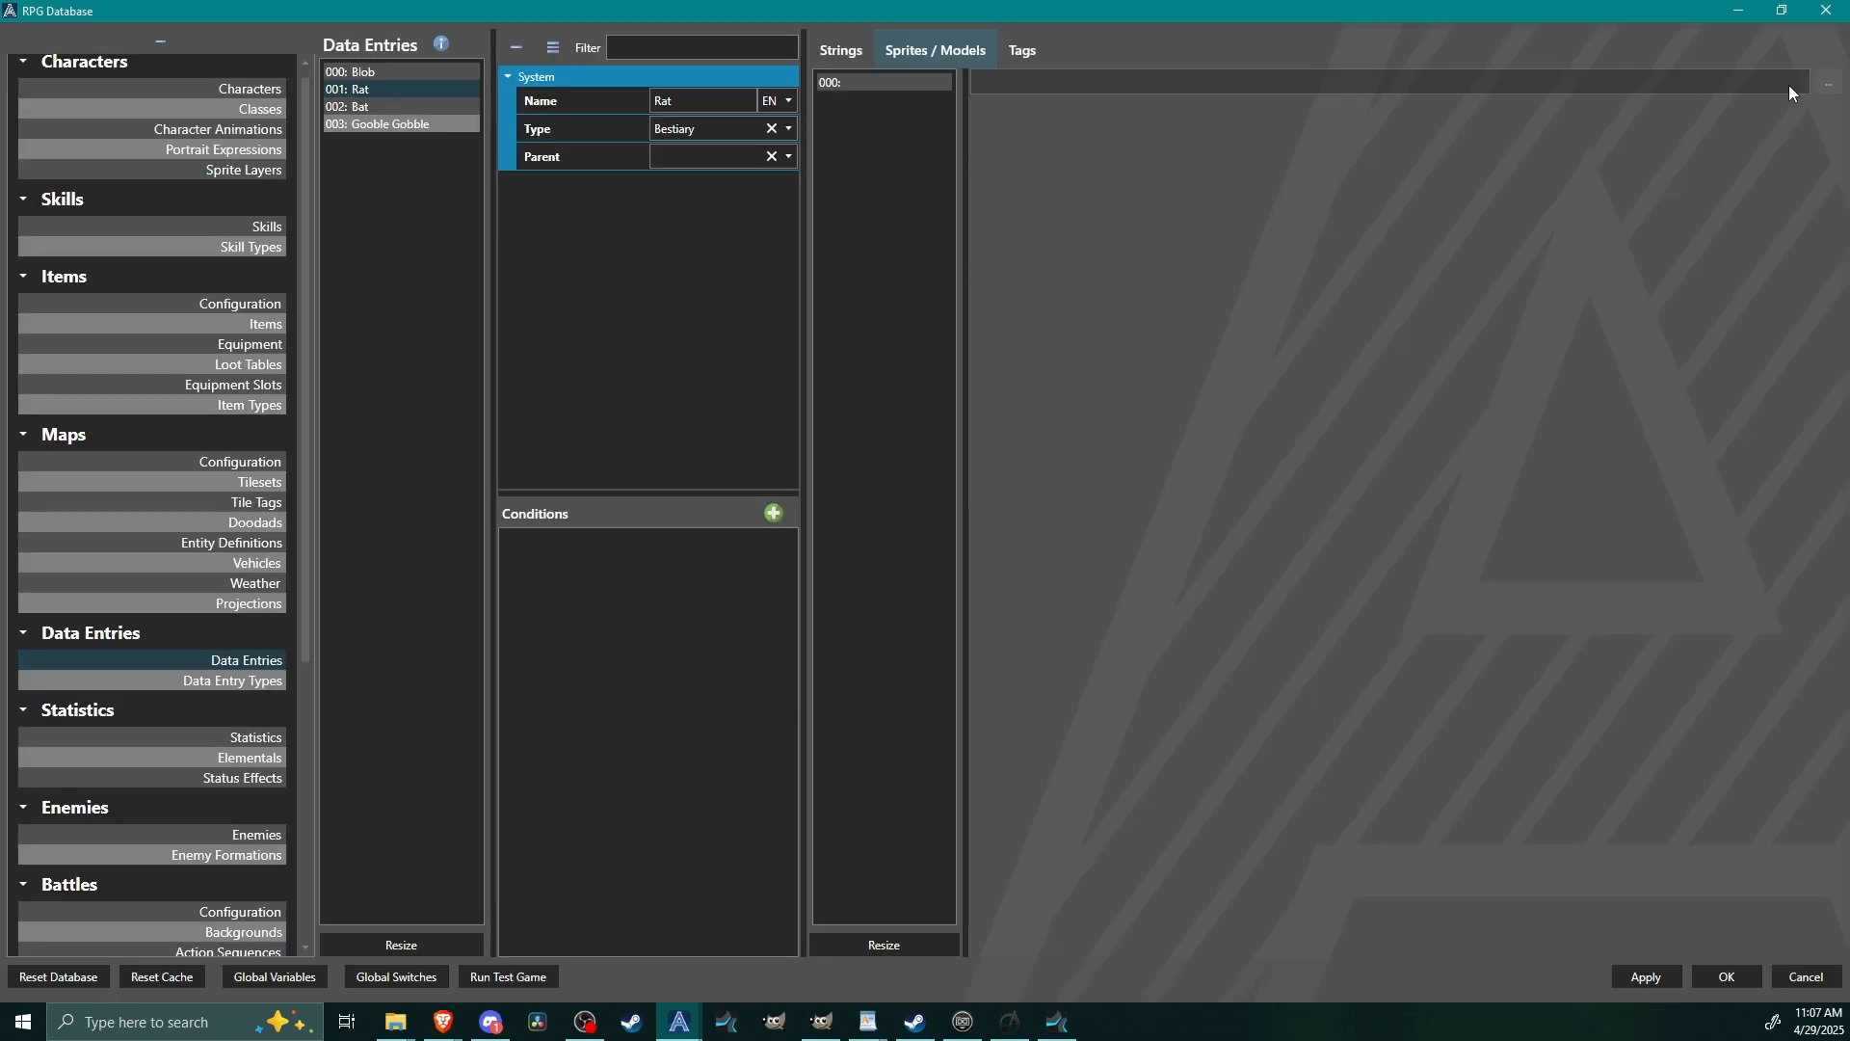
Assign Mouse.png from Battlers to the Rat's sprite slot, framed as one 982 x 420 frame with one direction.
left_click(1828, 82)
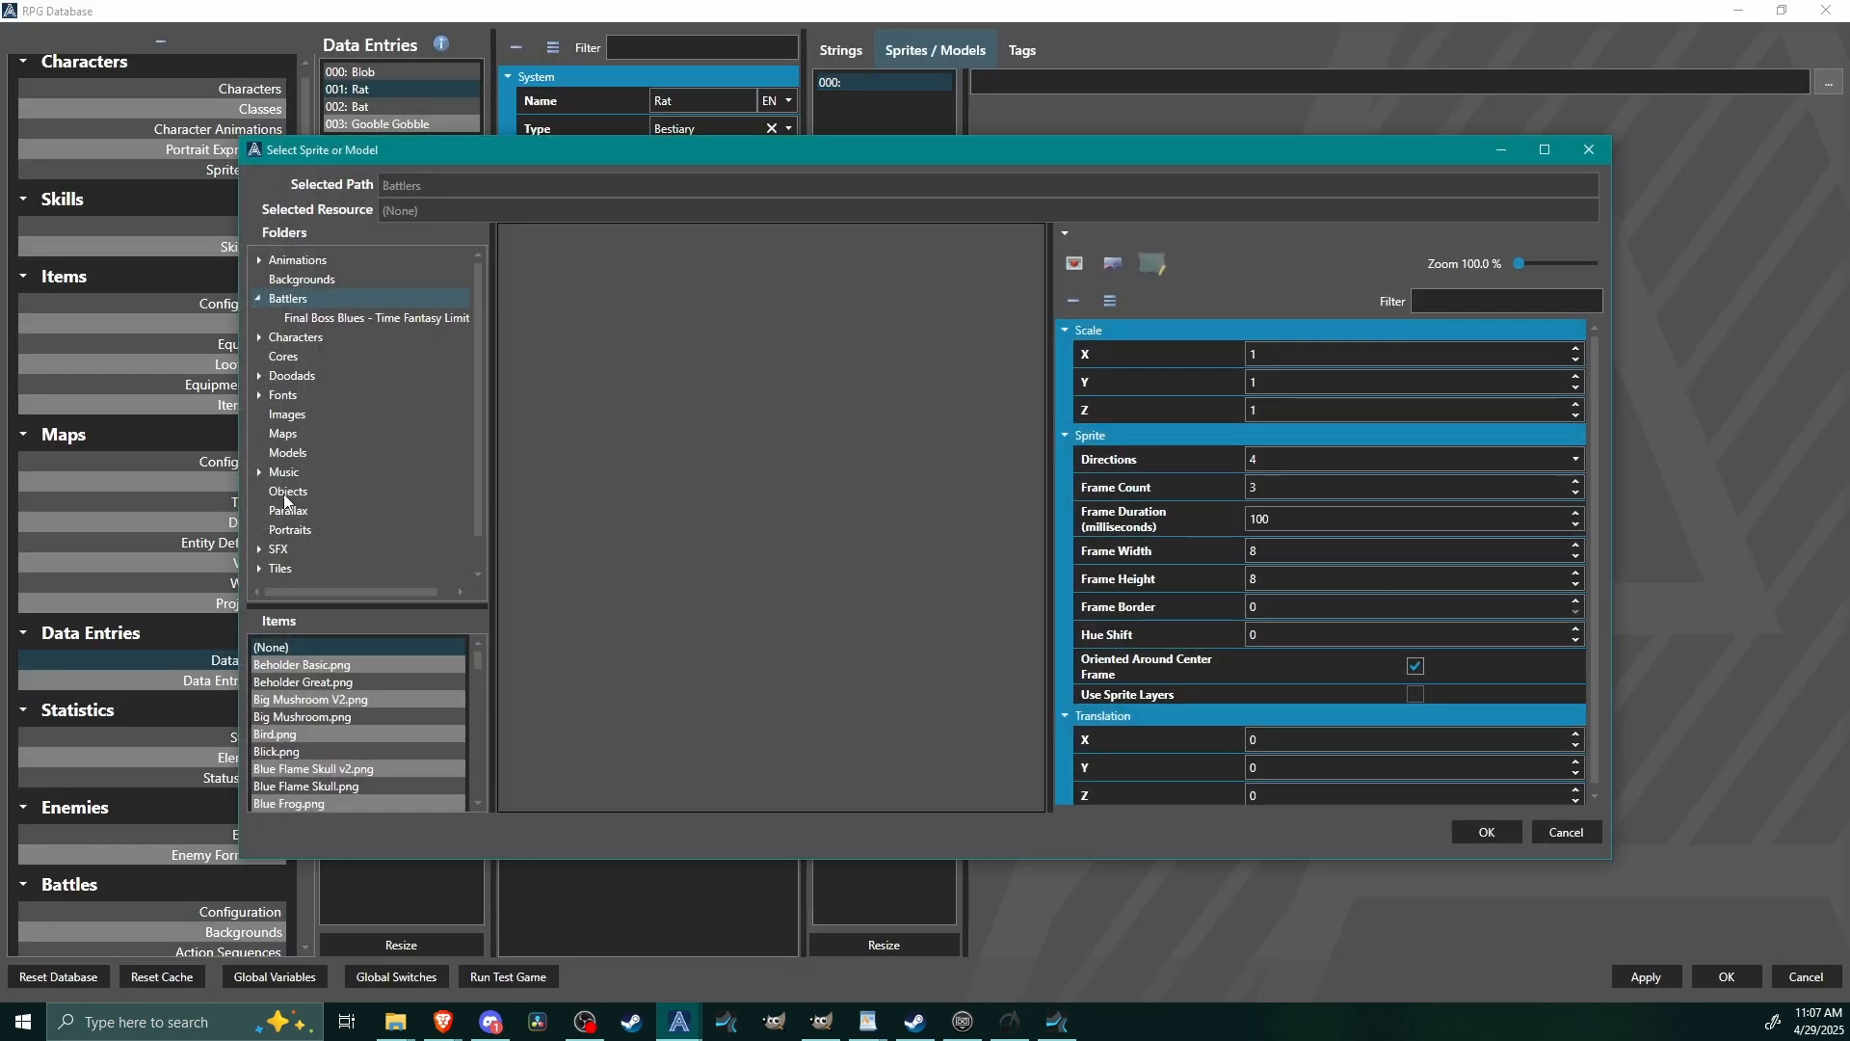
scroll(376, 737, "down", 2)
scroll(376, 737, "down", 10)
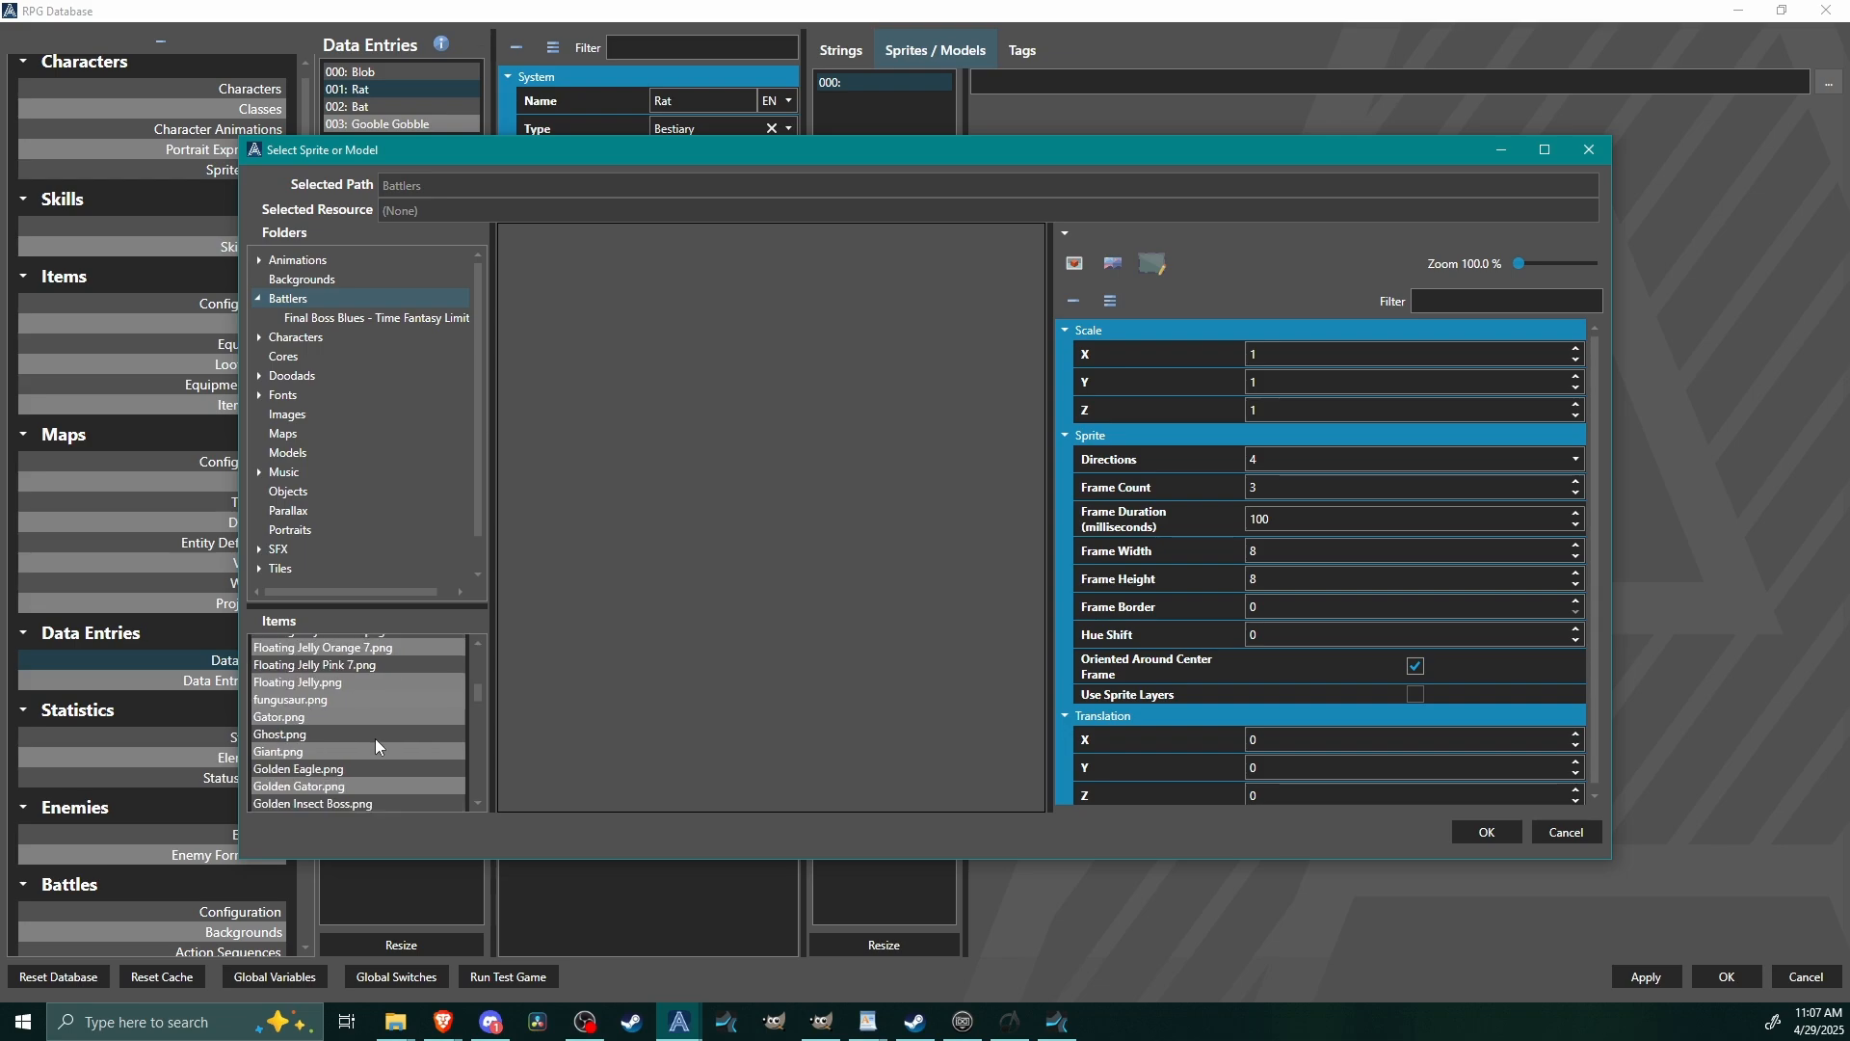
scroll(383, 740, "down", 5)
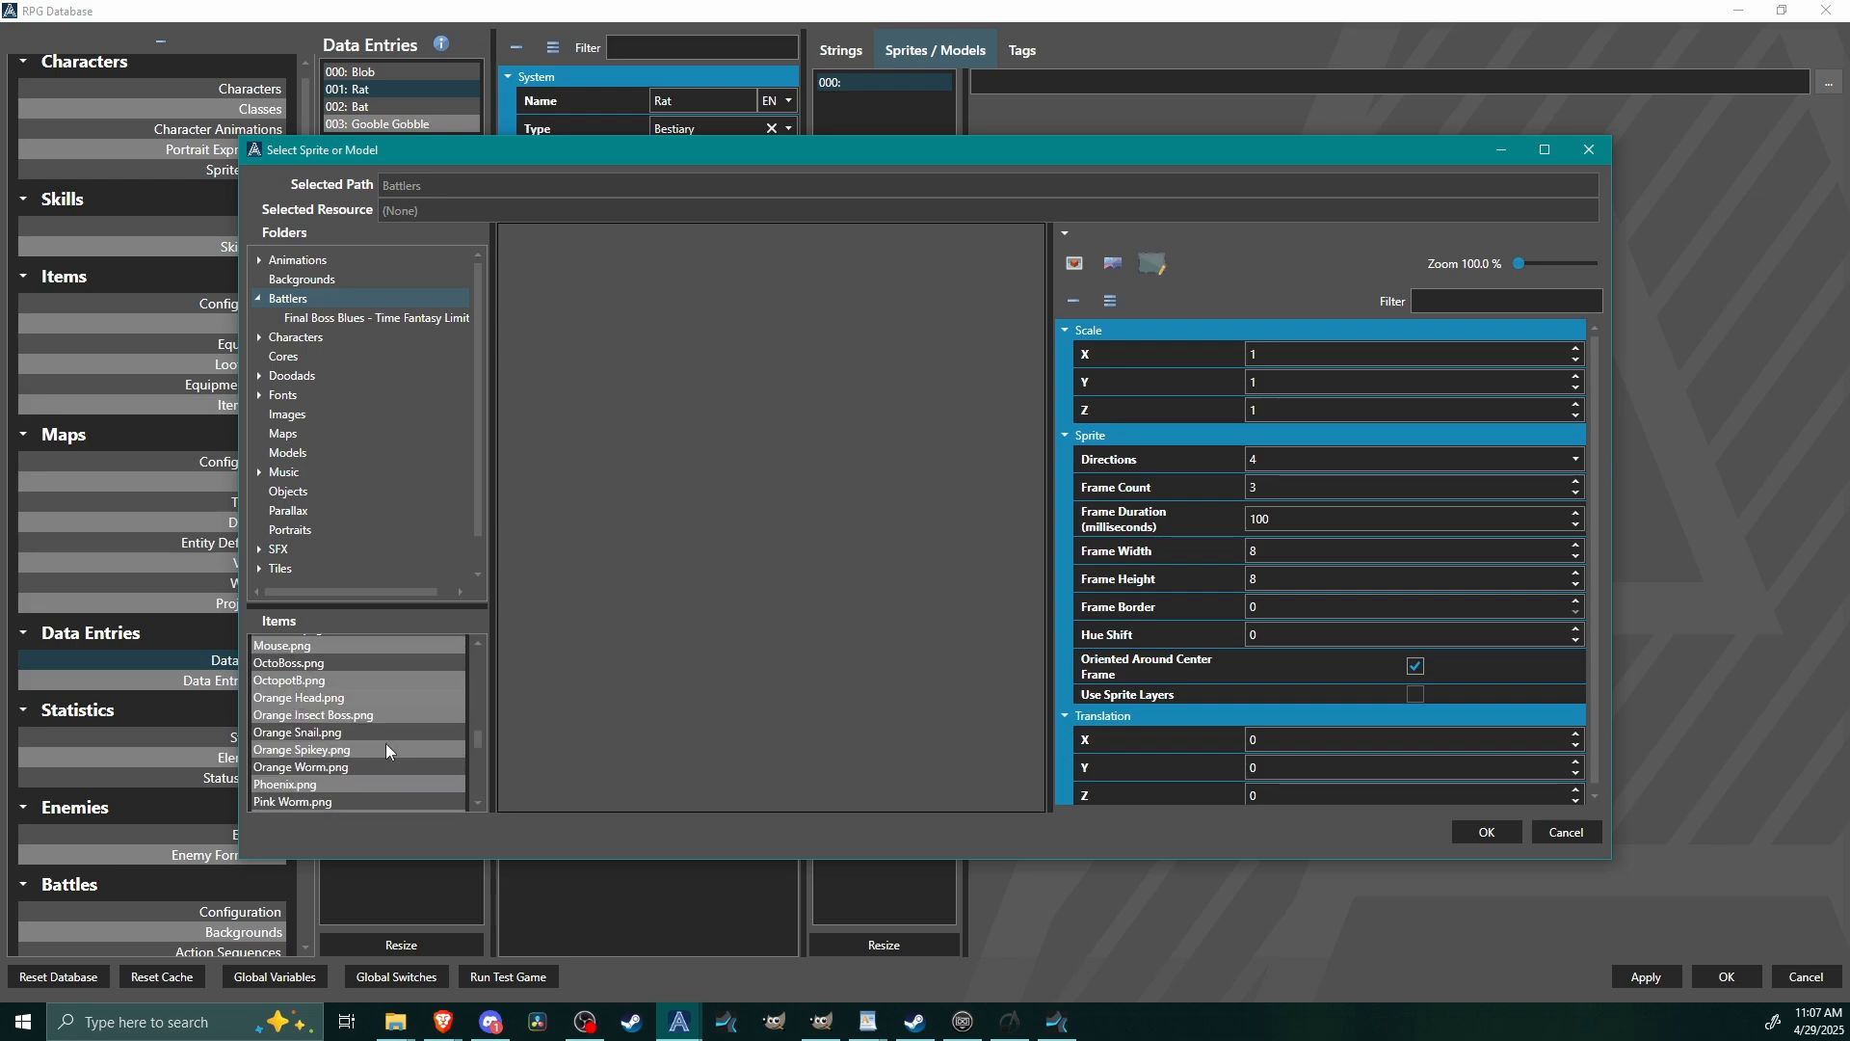
left_click(289, 741)
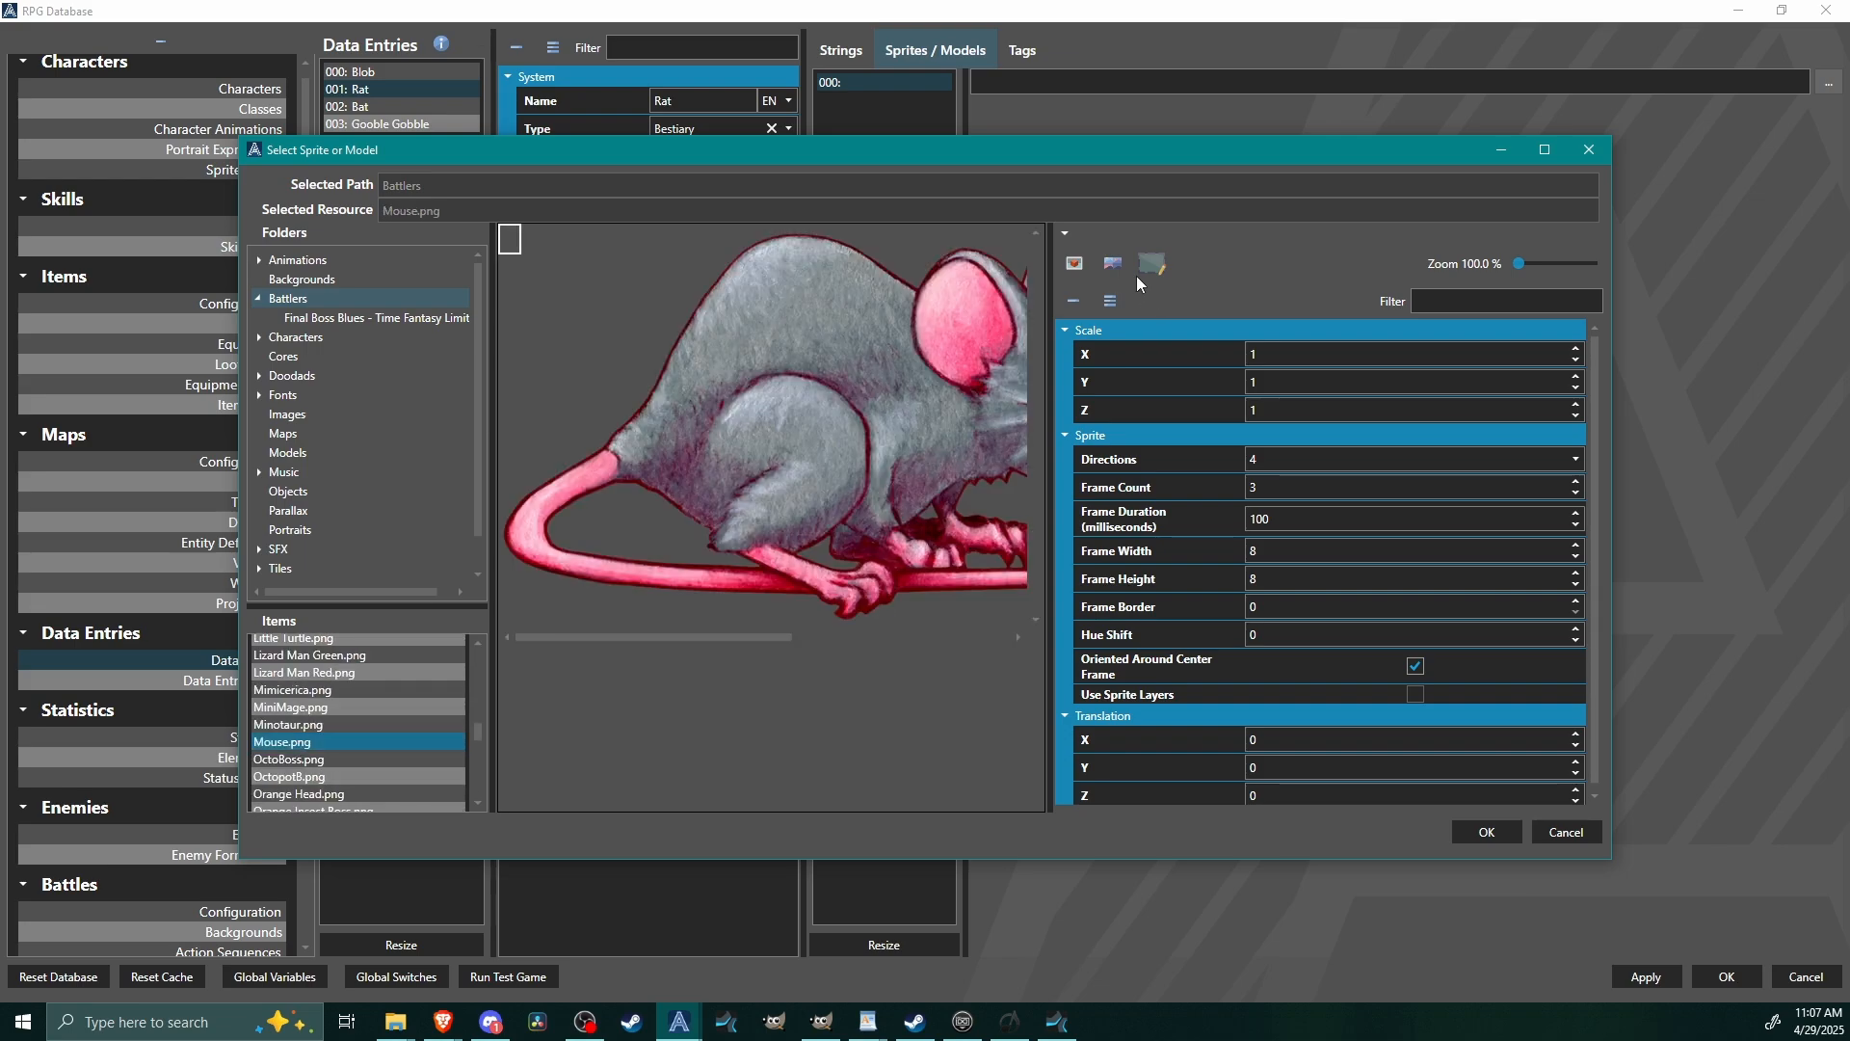
left_click(1487, 831)
Add a tag named class with the value rodent to the Rat entry.
left_click(1045, 68)
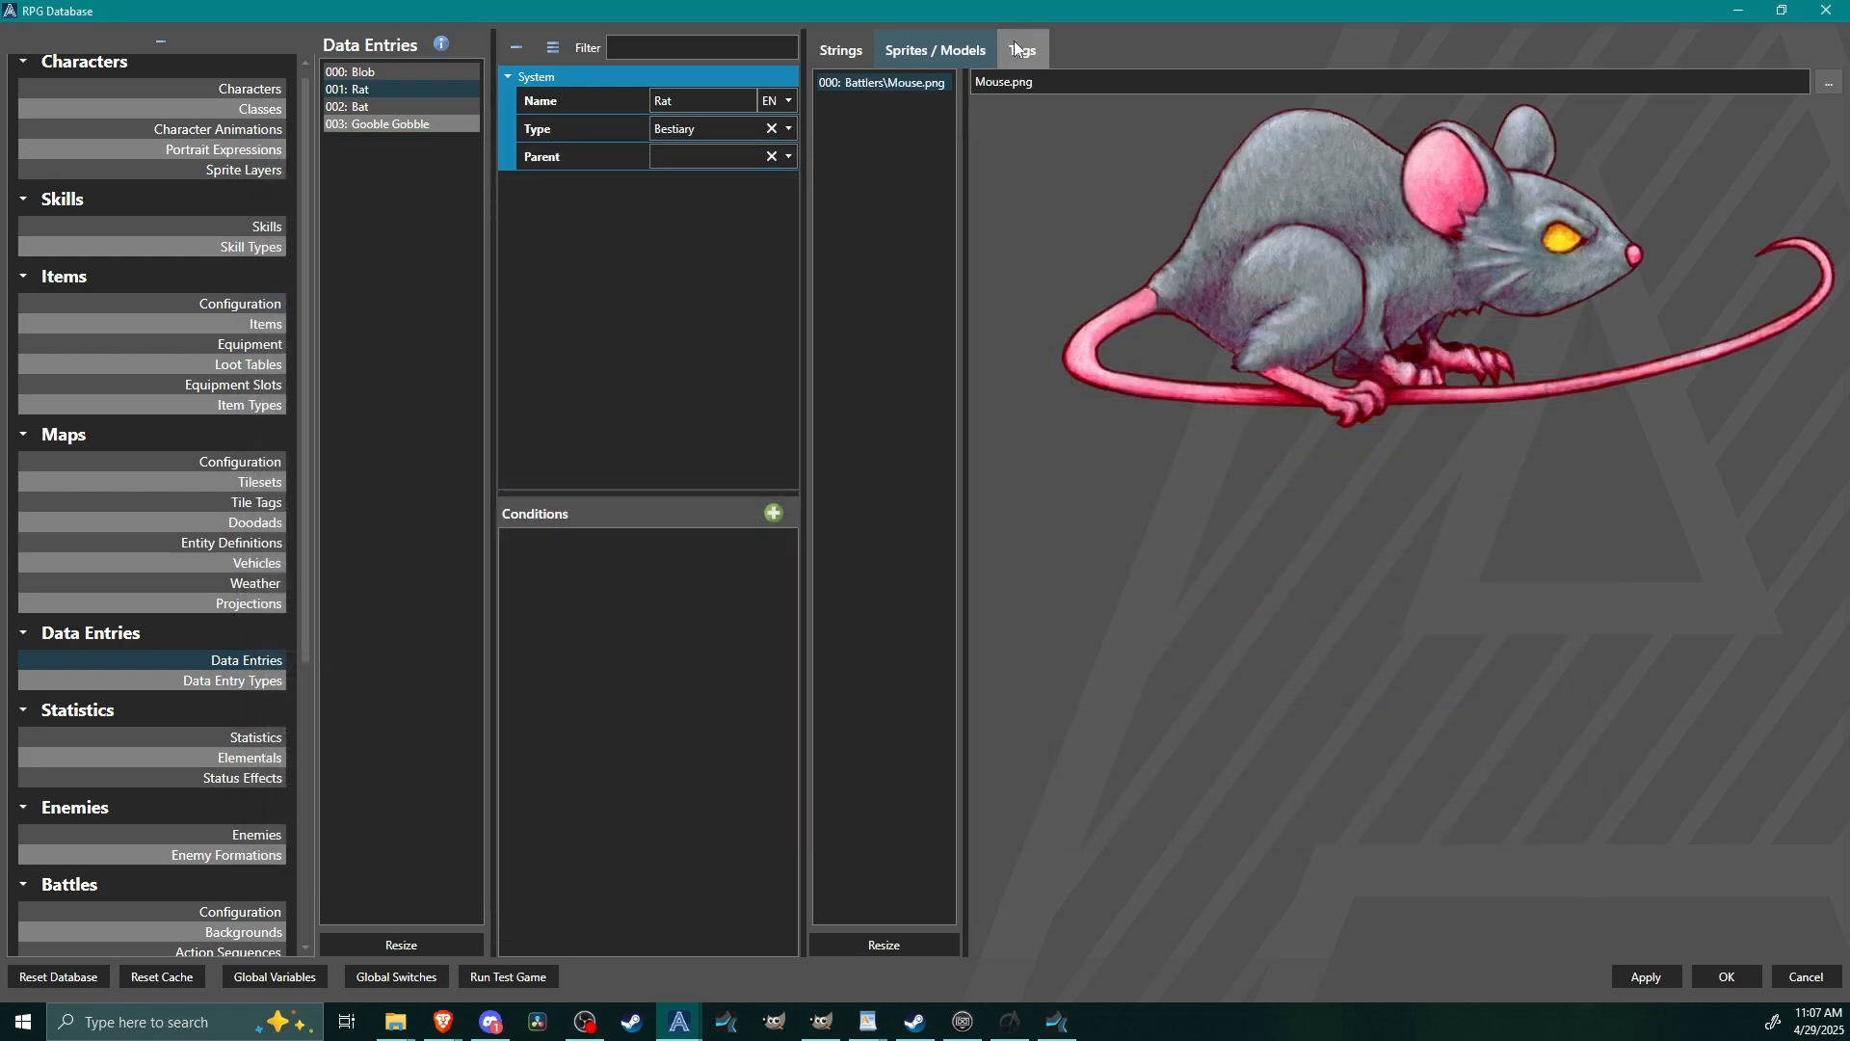
left_click(1821, 82)
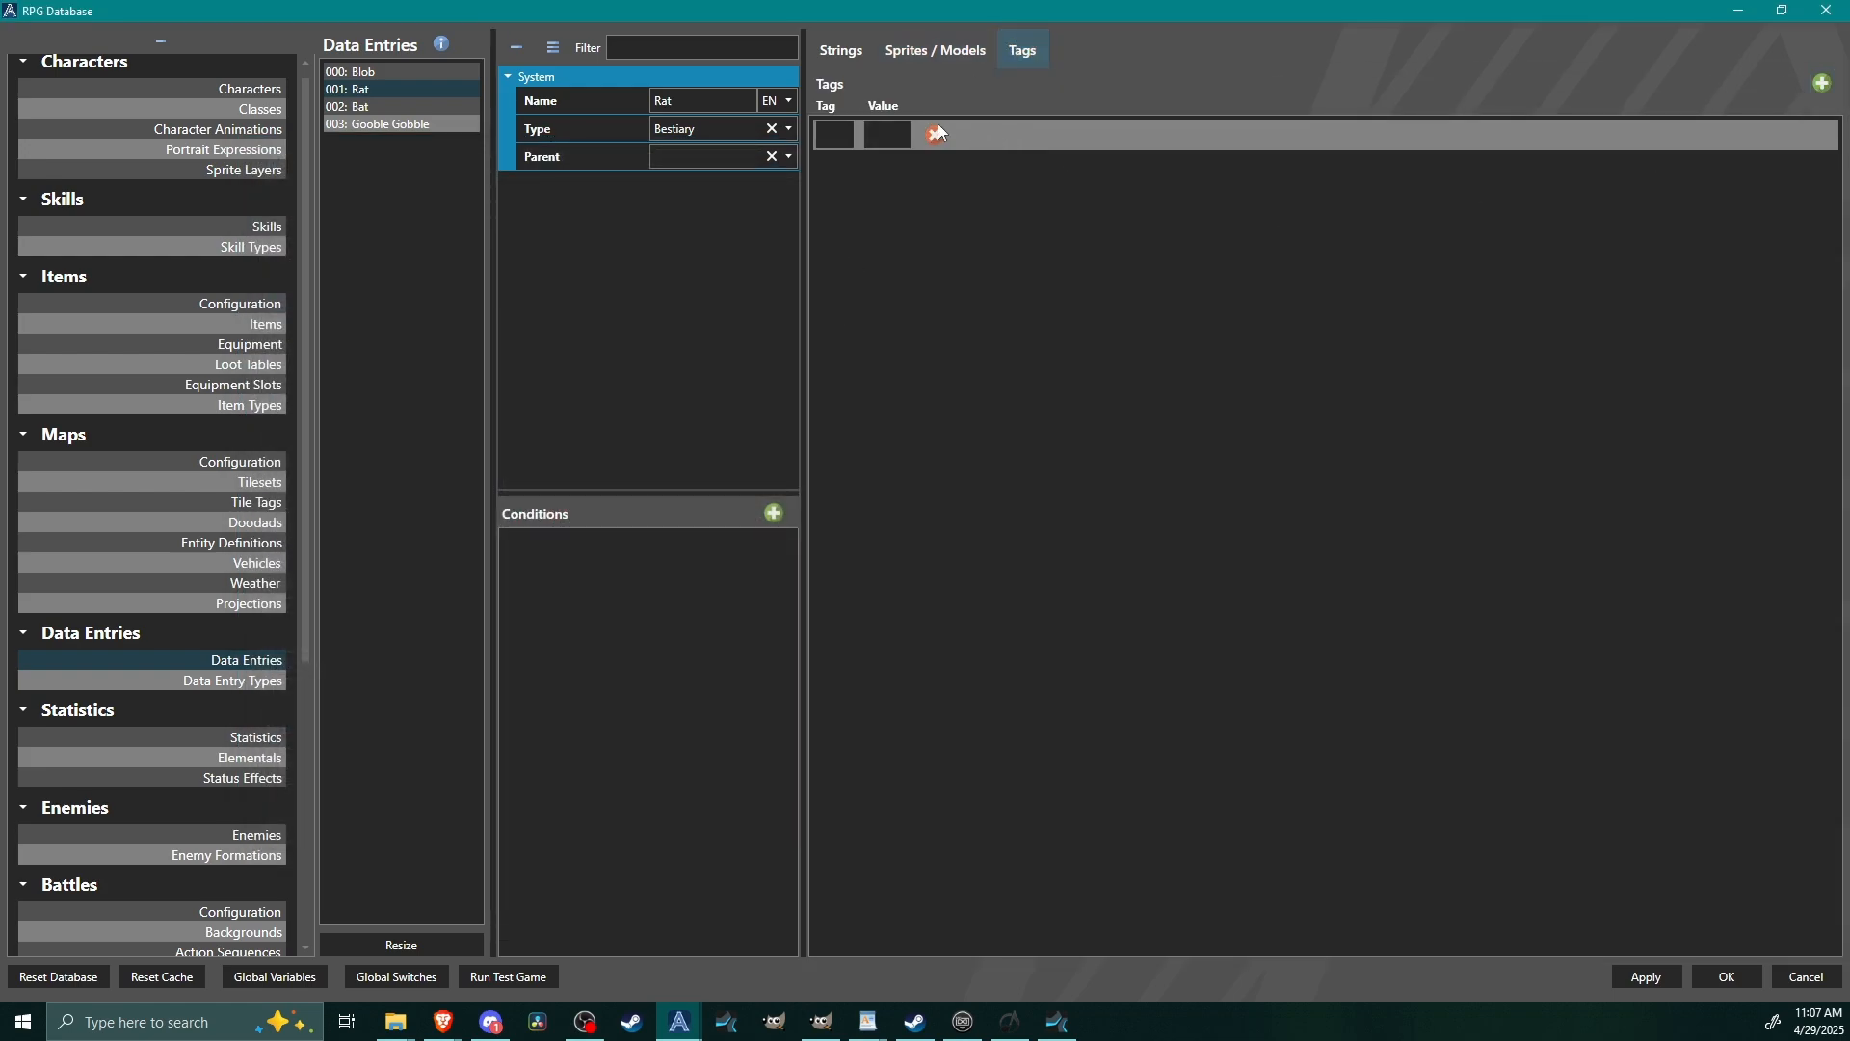
type("class")
key("Tab")
type("rodent")
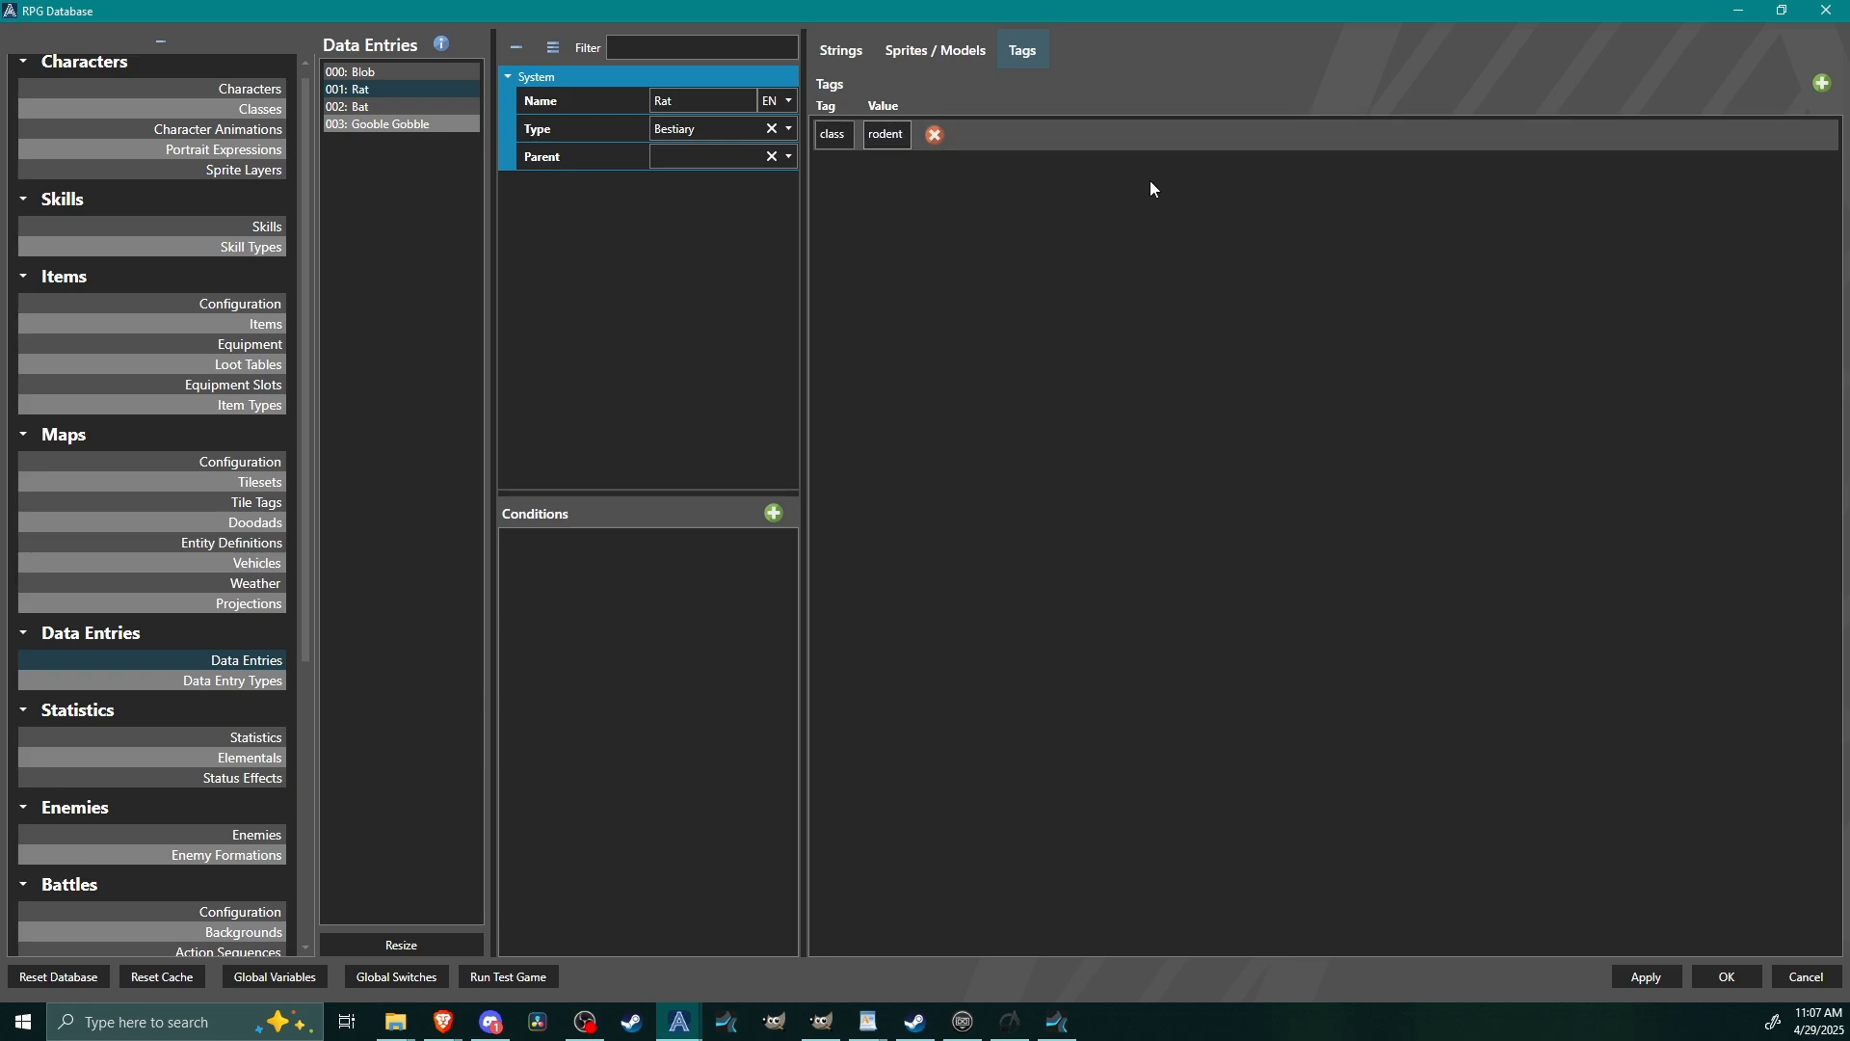
Resize the Bat entry's strings to two slots.
left_click(351, 106)
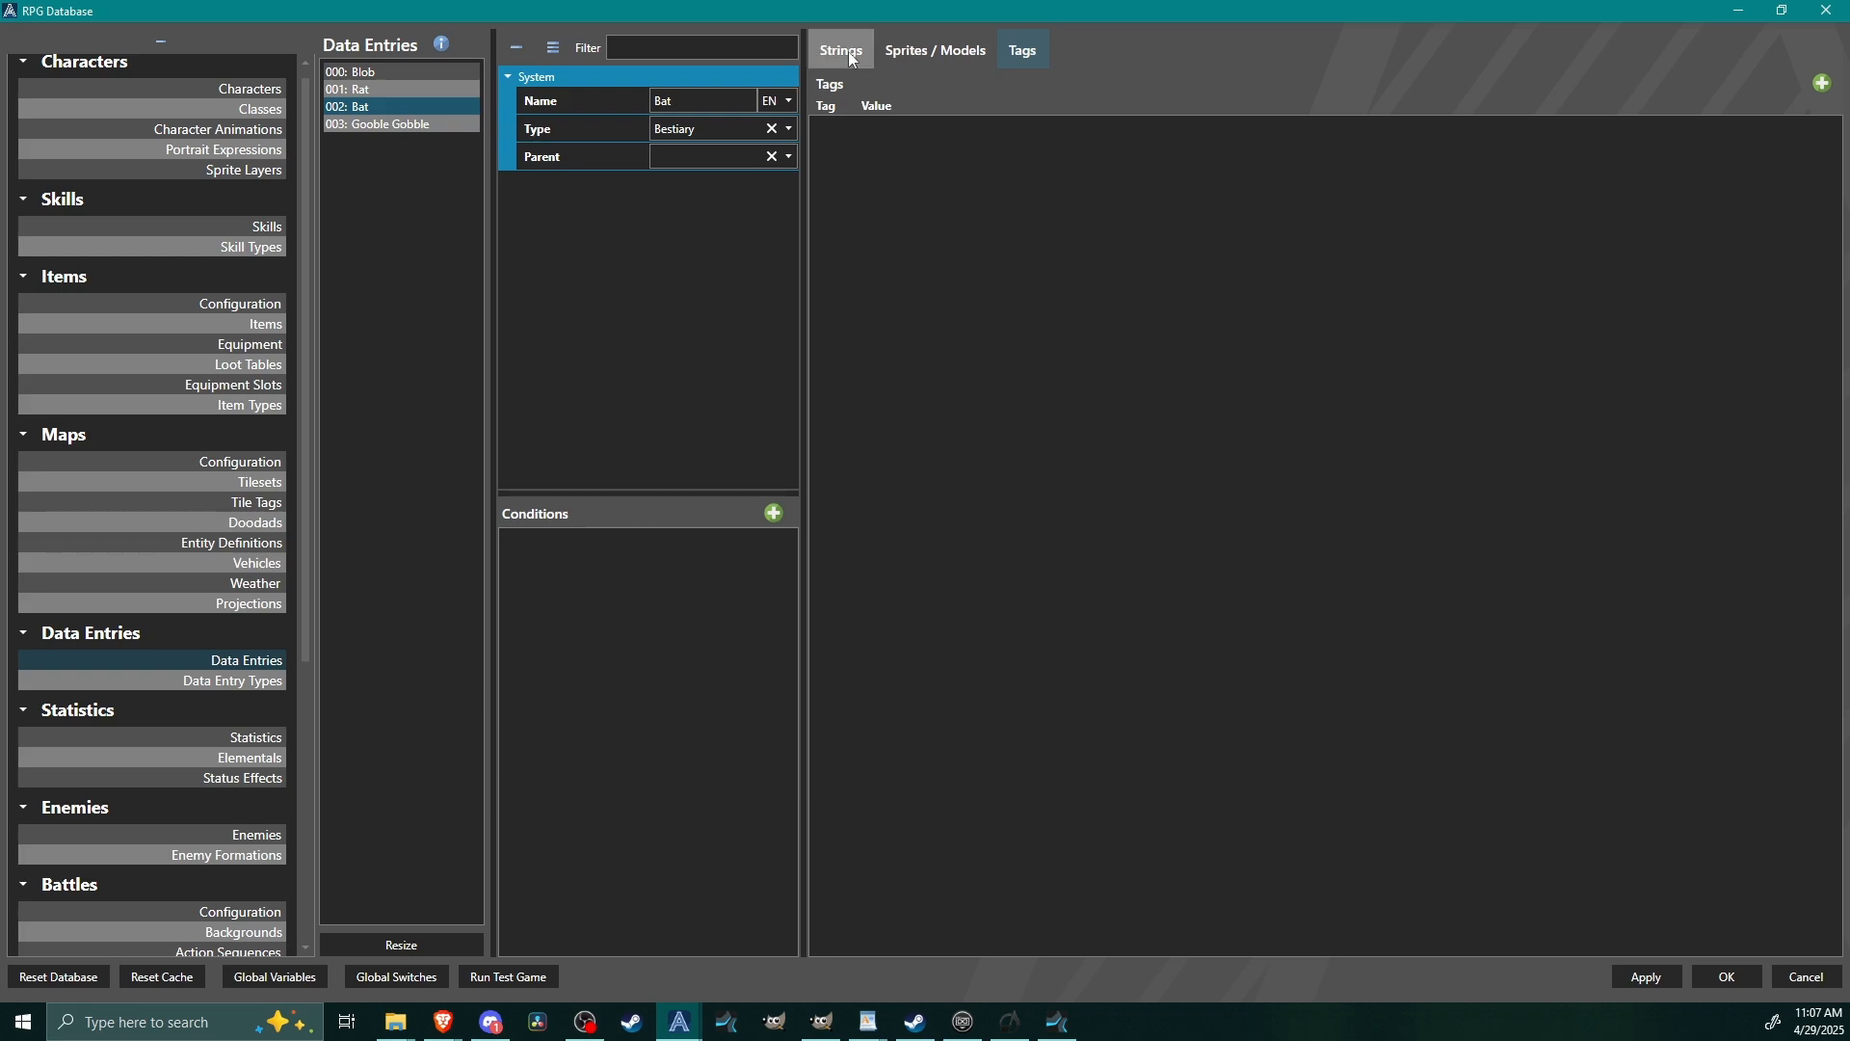
left_click(850, 56)
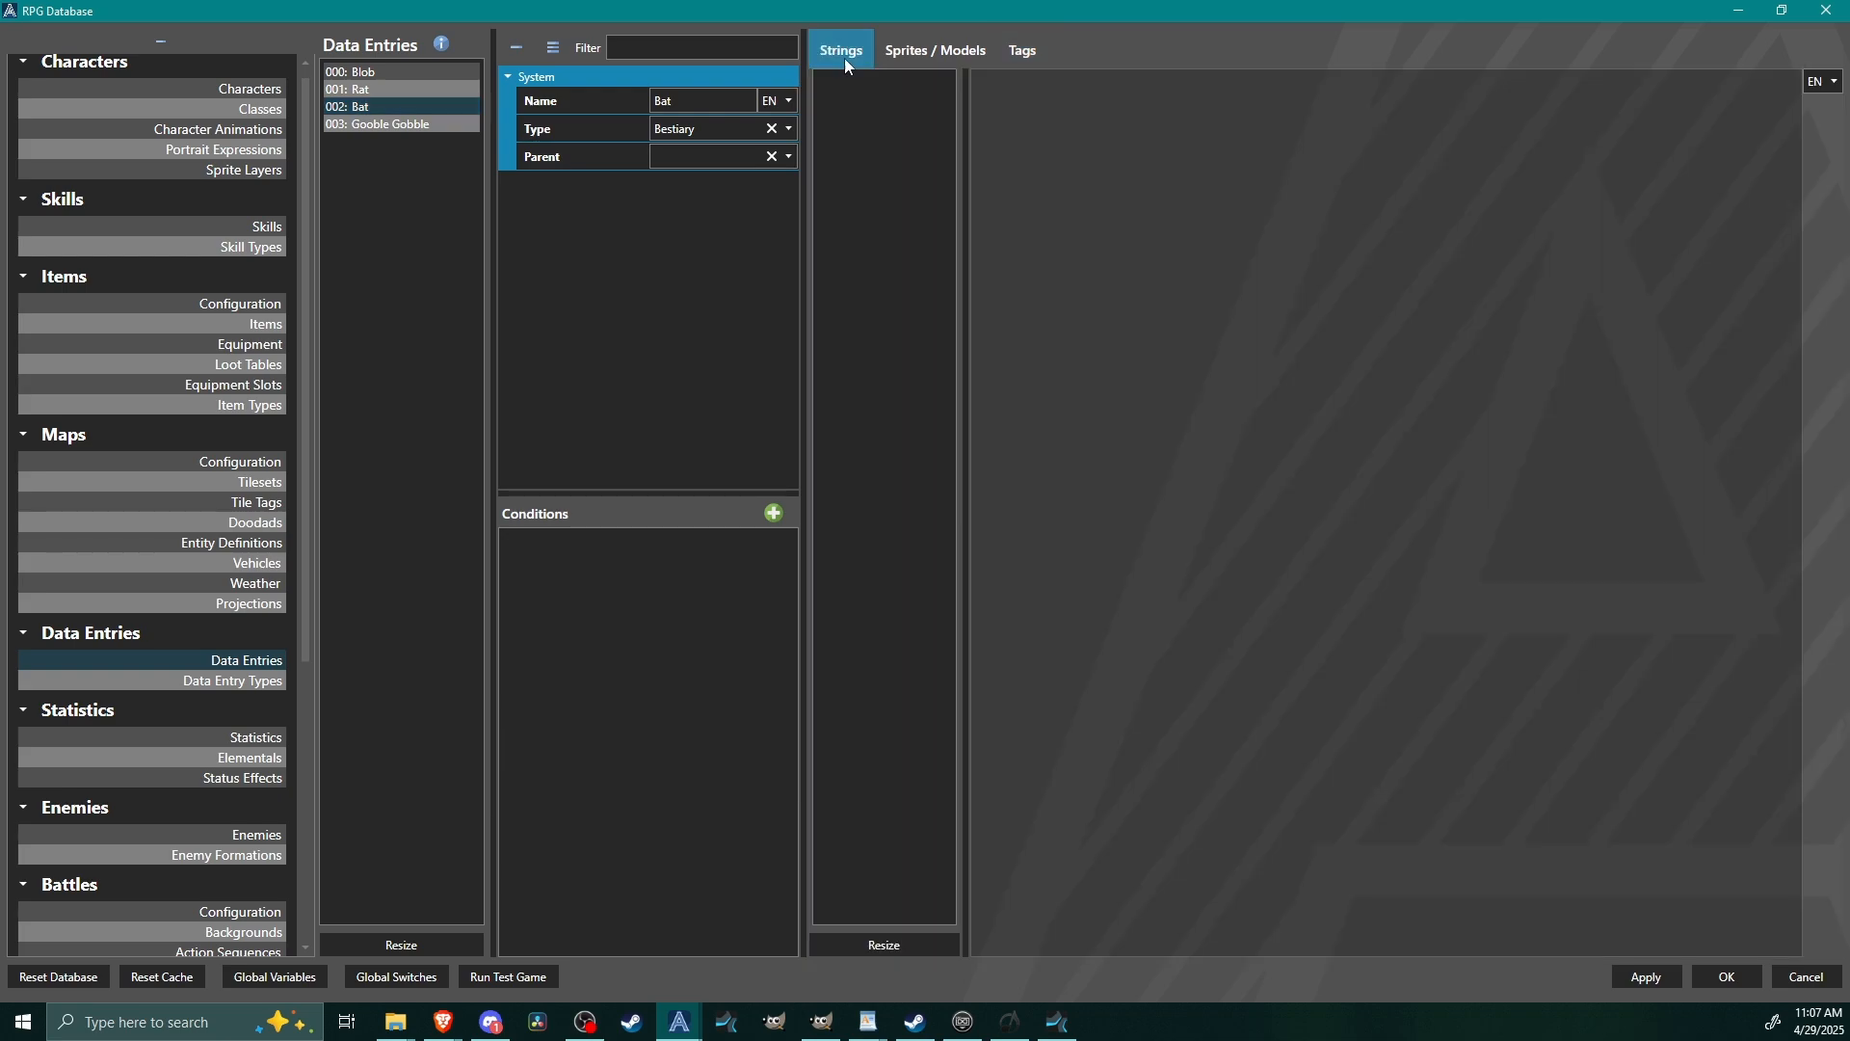
left_click(943, 937)
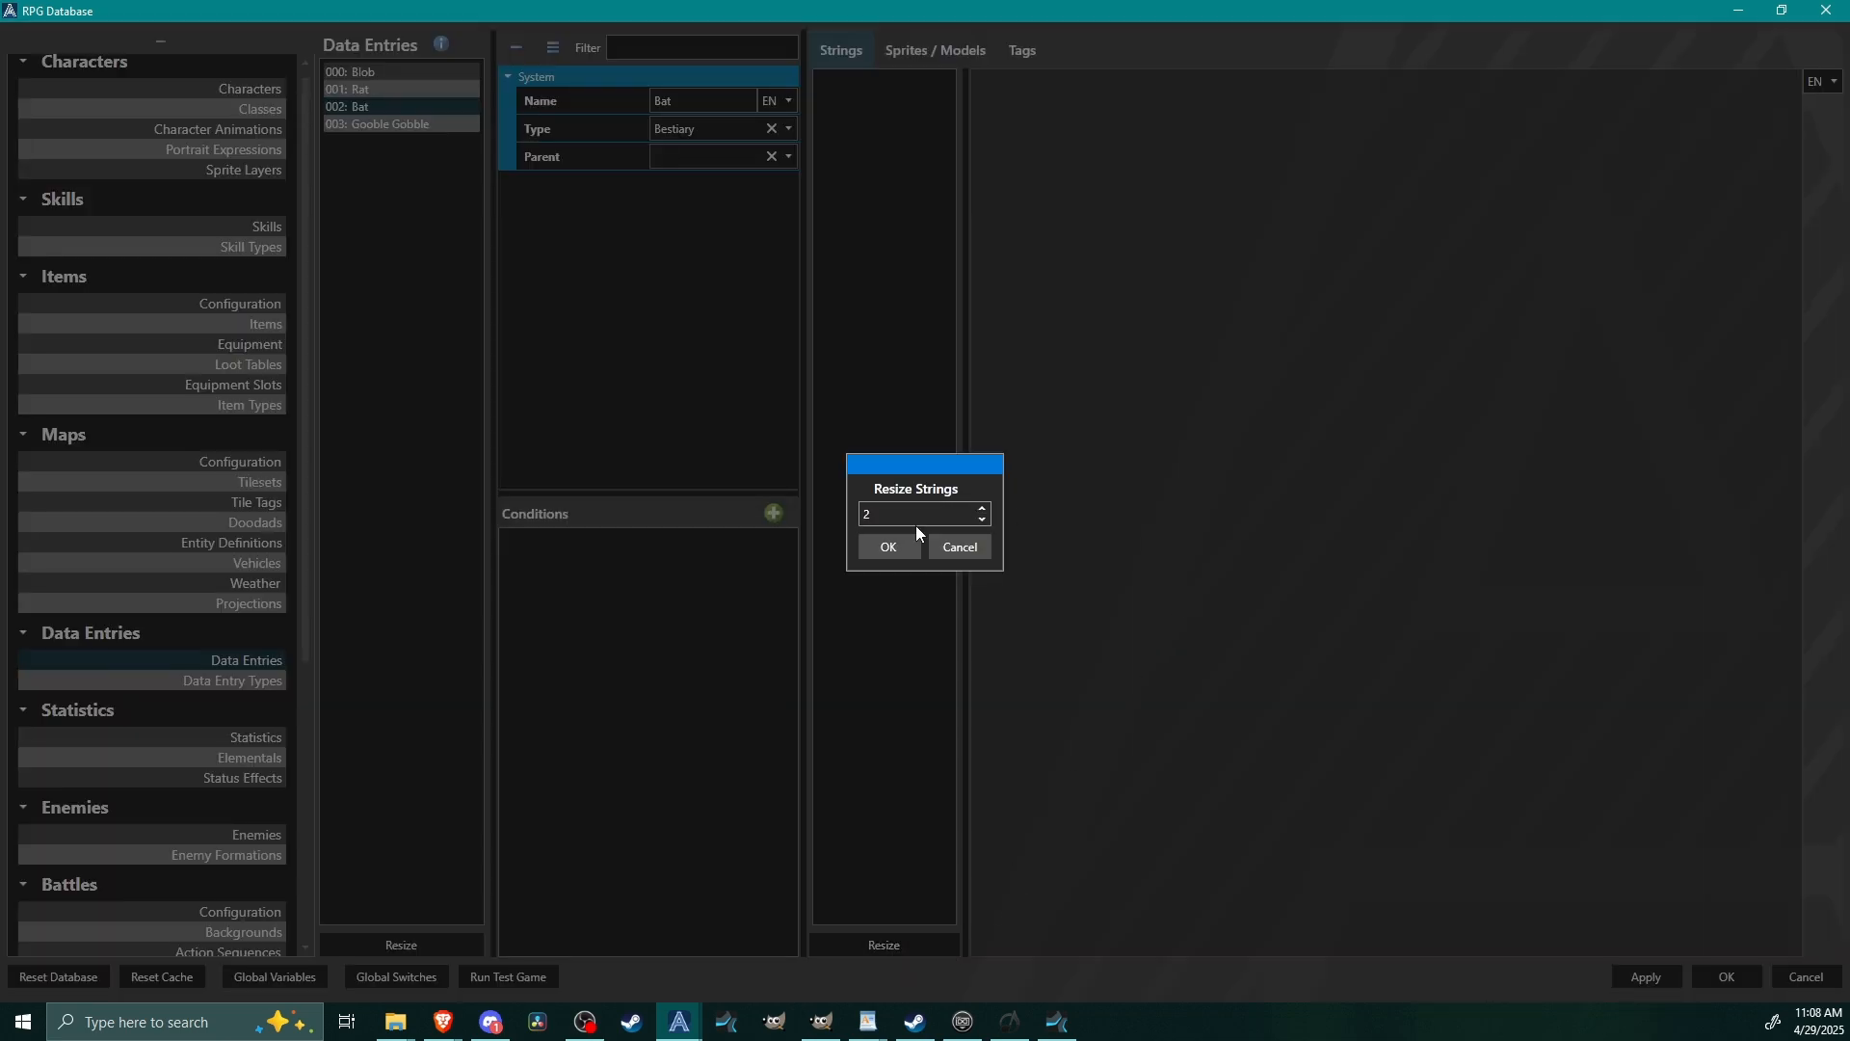
left_click(887, 545)
Set the Bat entry's first string to Cave/Forest.
left_click(848, 85)
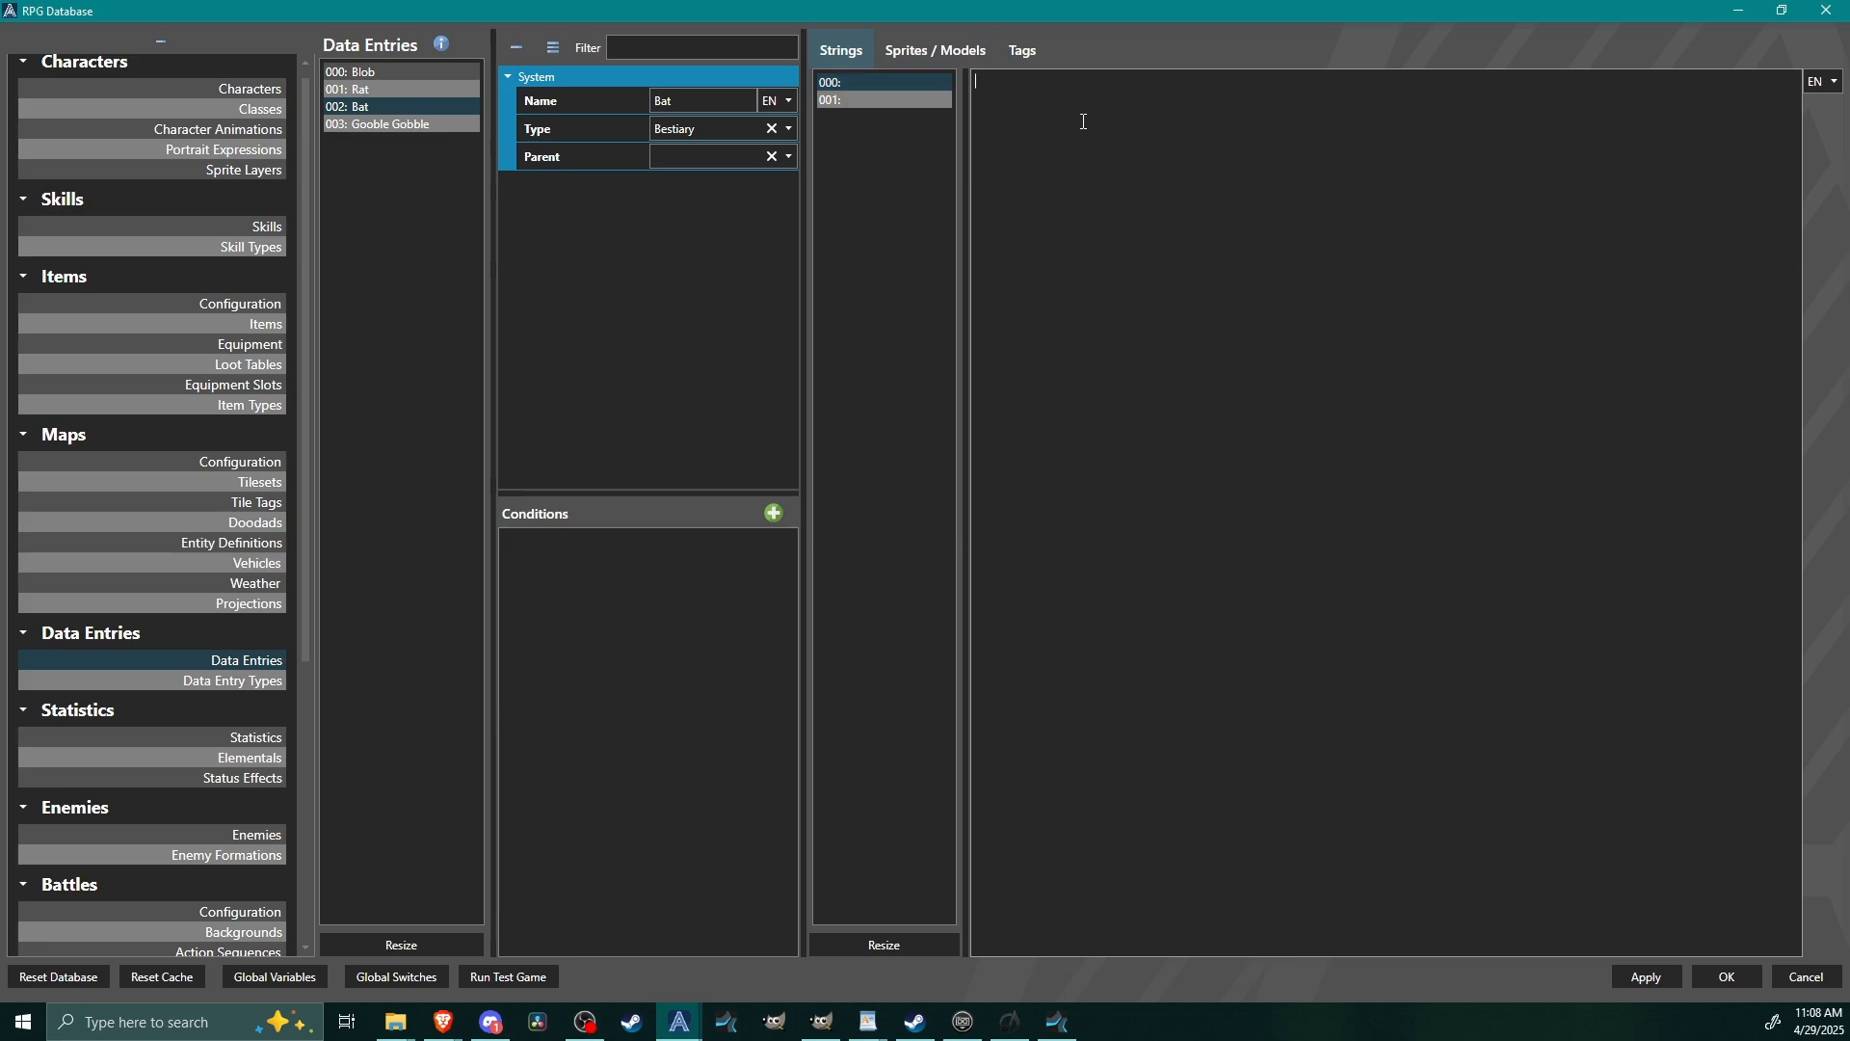
type("cave/")
key("BackSpace")
key("BackSpace")
key("BackSpace")
key("BackSpace")
key("BackSpace")
type("Cave/Forest")
Set the Bat entry's second string to "Bats are just flying rats".
left_click(892, 102)
left_click(1013, 90)
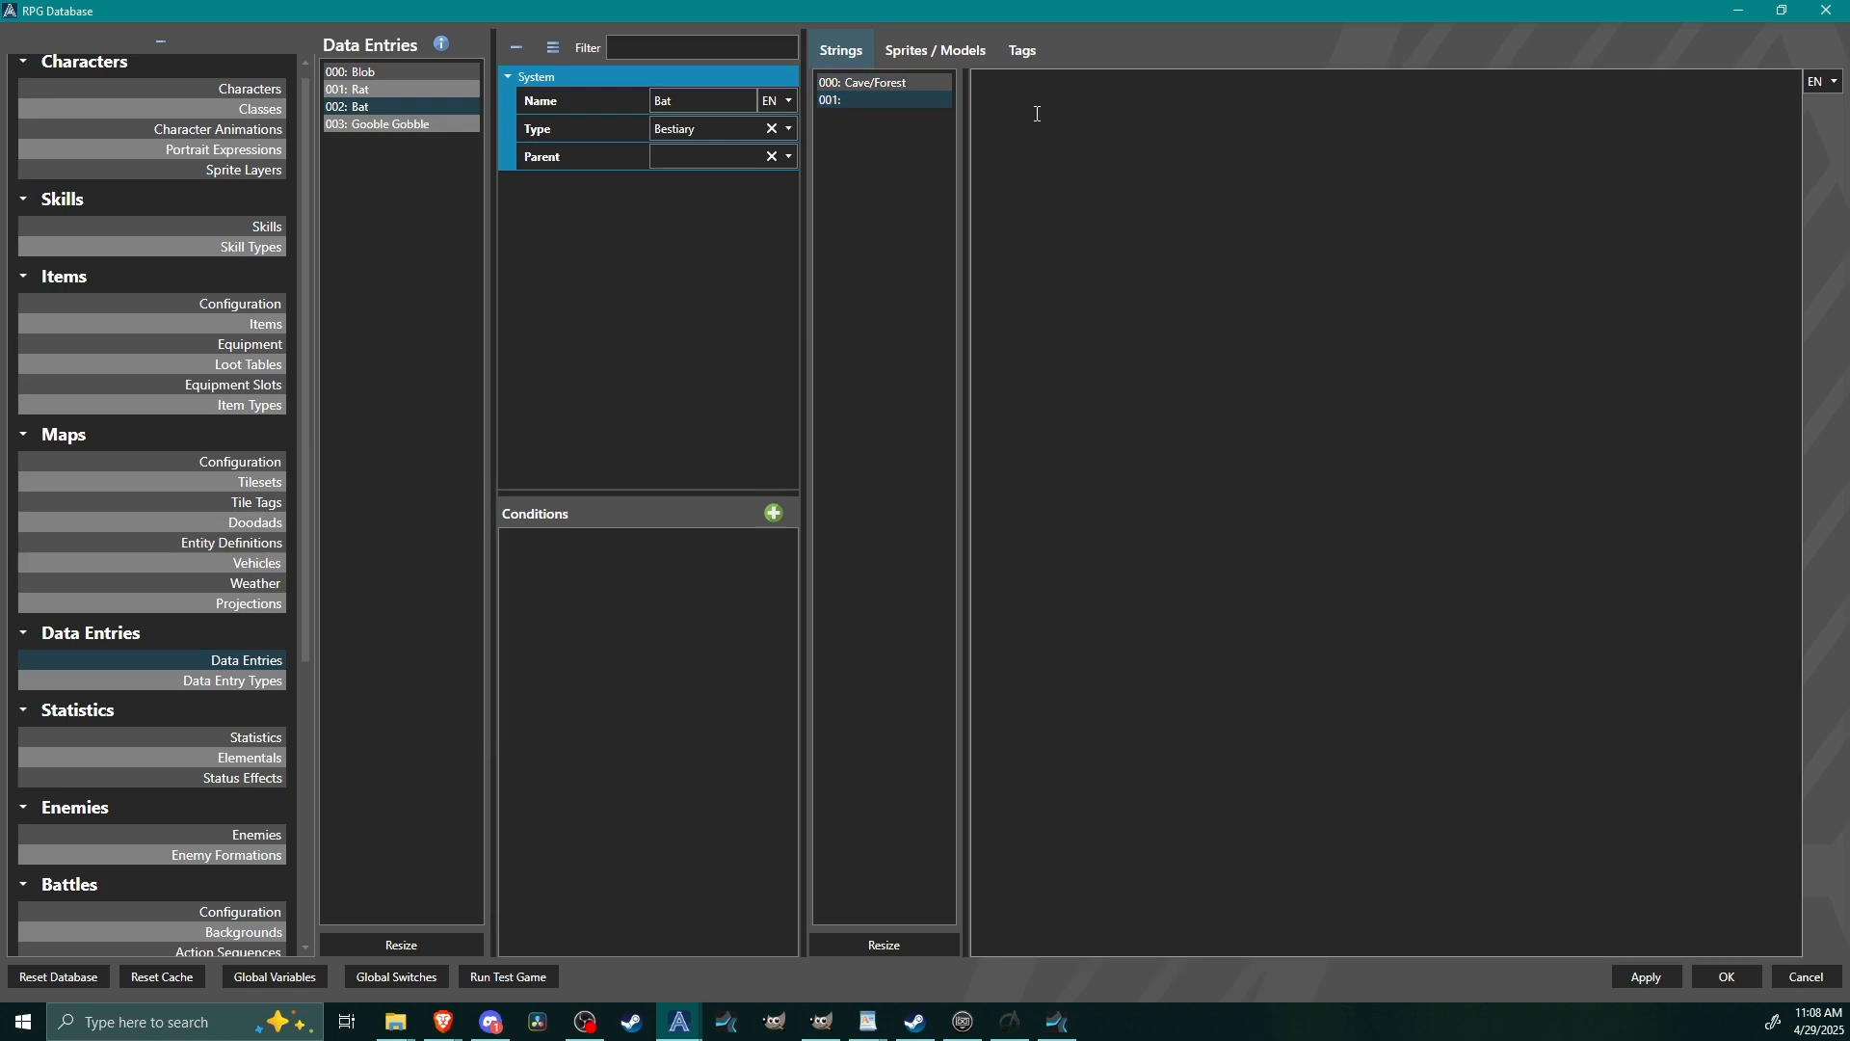
type("Bats are just flying rats.")
Resize the Bat entry's sprites and models to one slot.
left_click(935, 50)
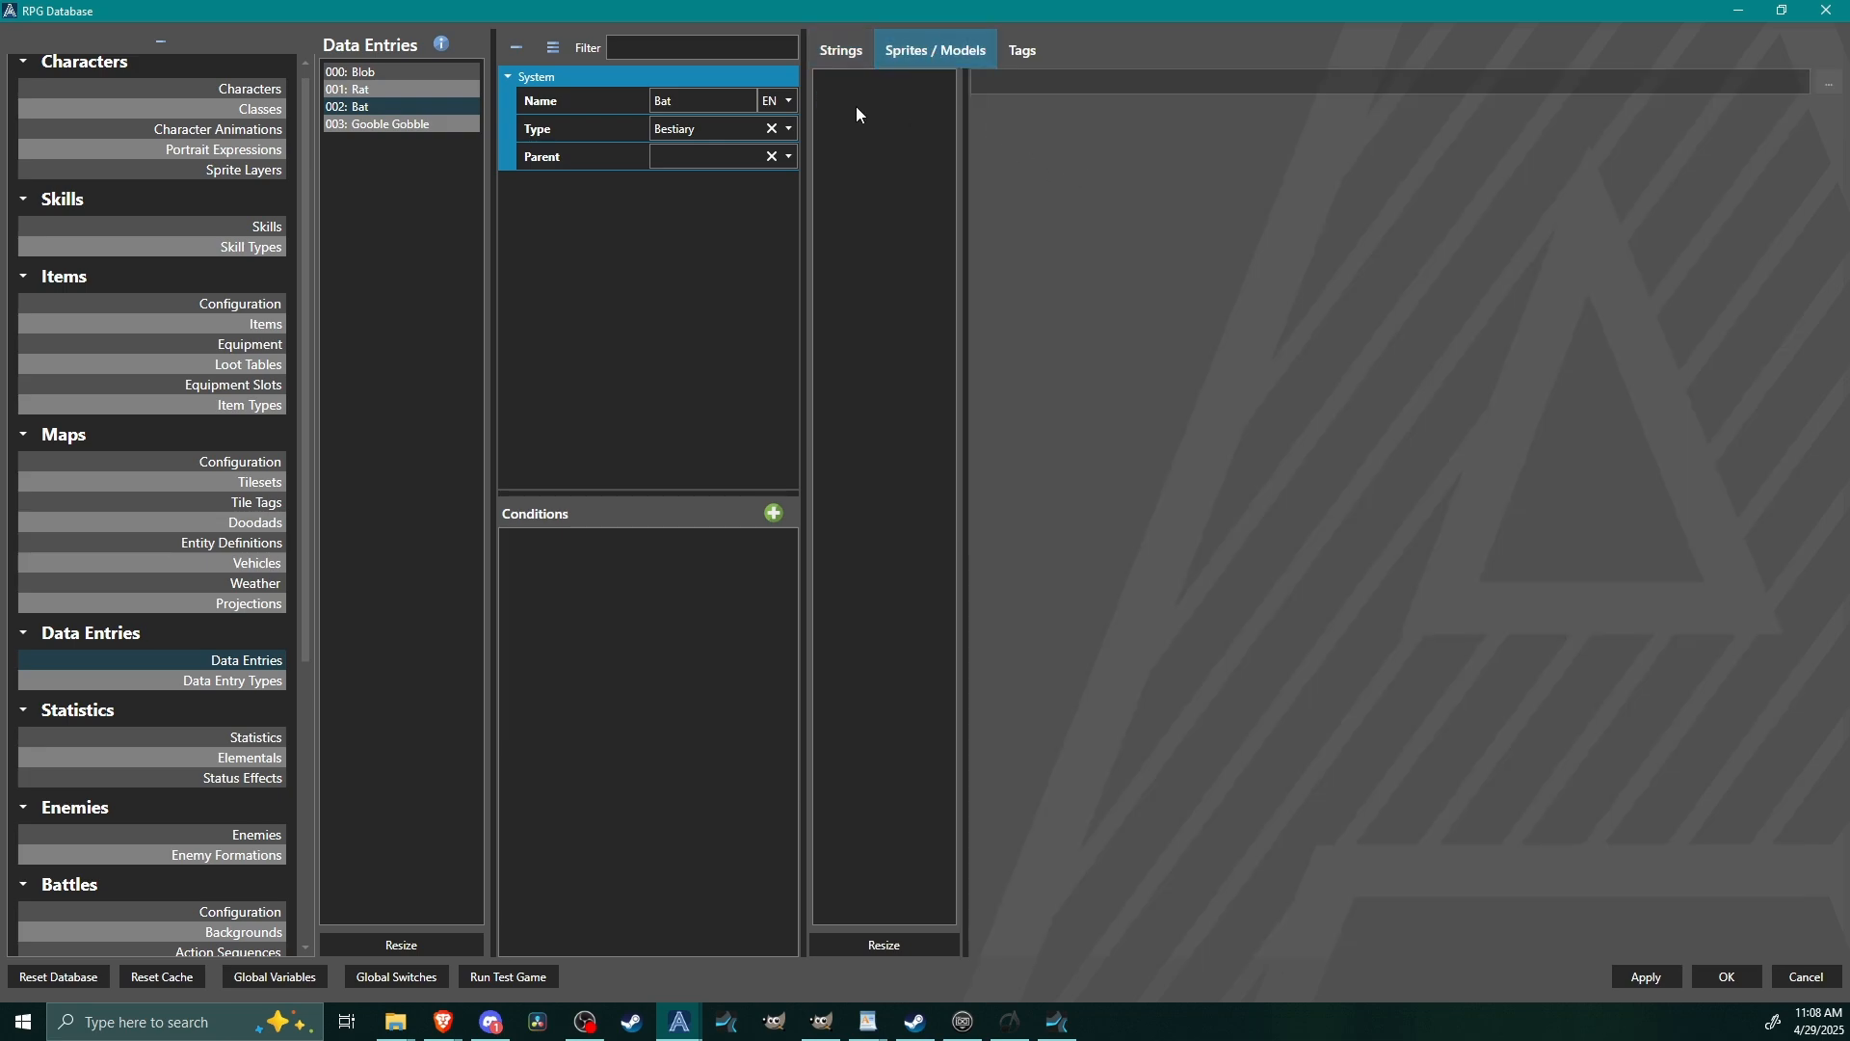
left_click(883, 946)
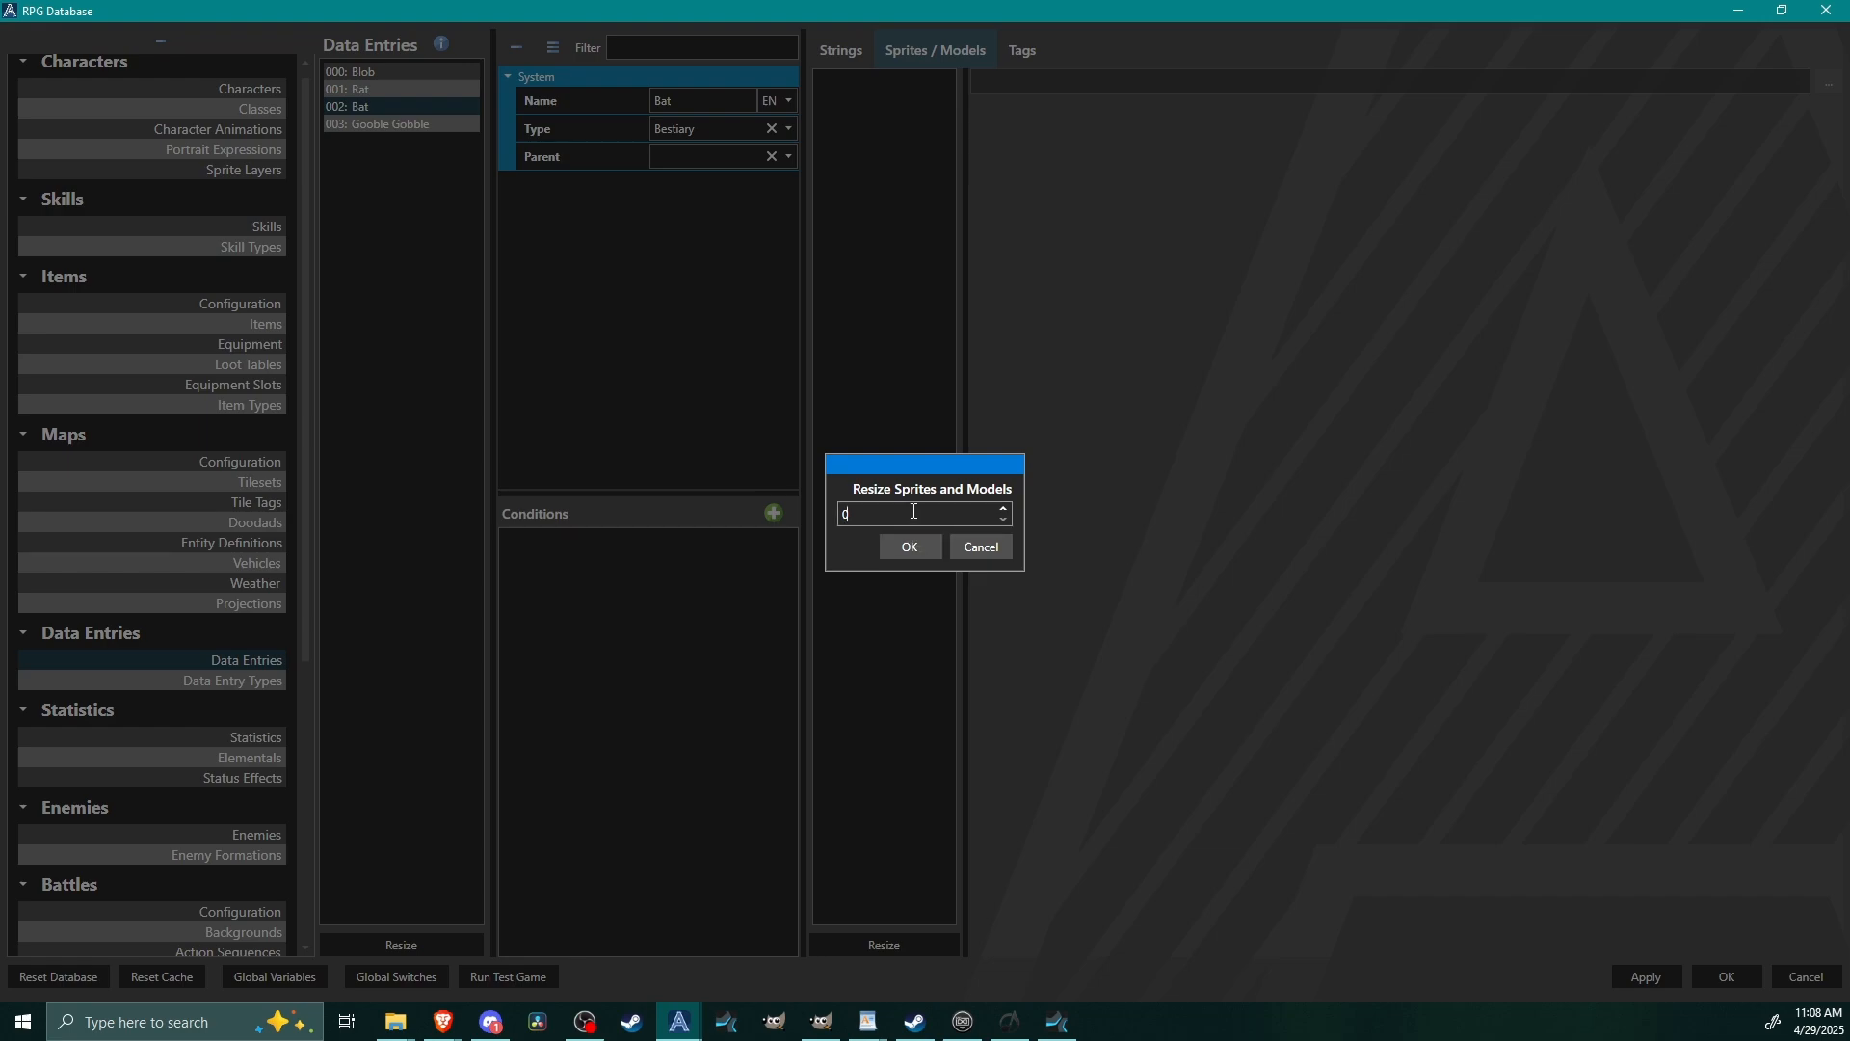
left_click(1004, 508)
left_click(910, 546)
Assign Gray Bat.png from Battlers to the Bat's sprite slot, framed as one 770 x 420 frame with one direction.
left_click(842, 83)
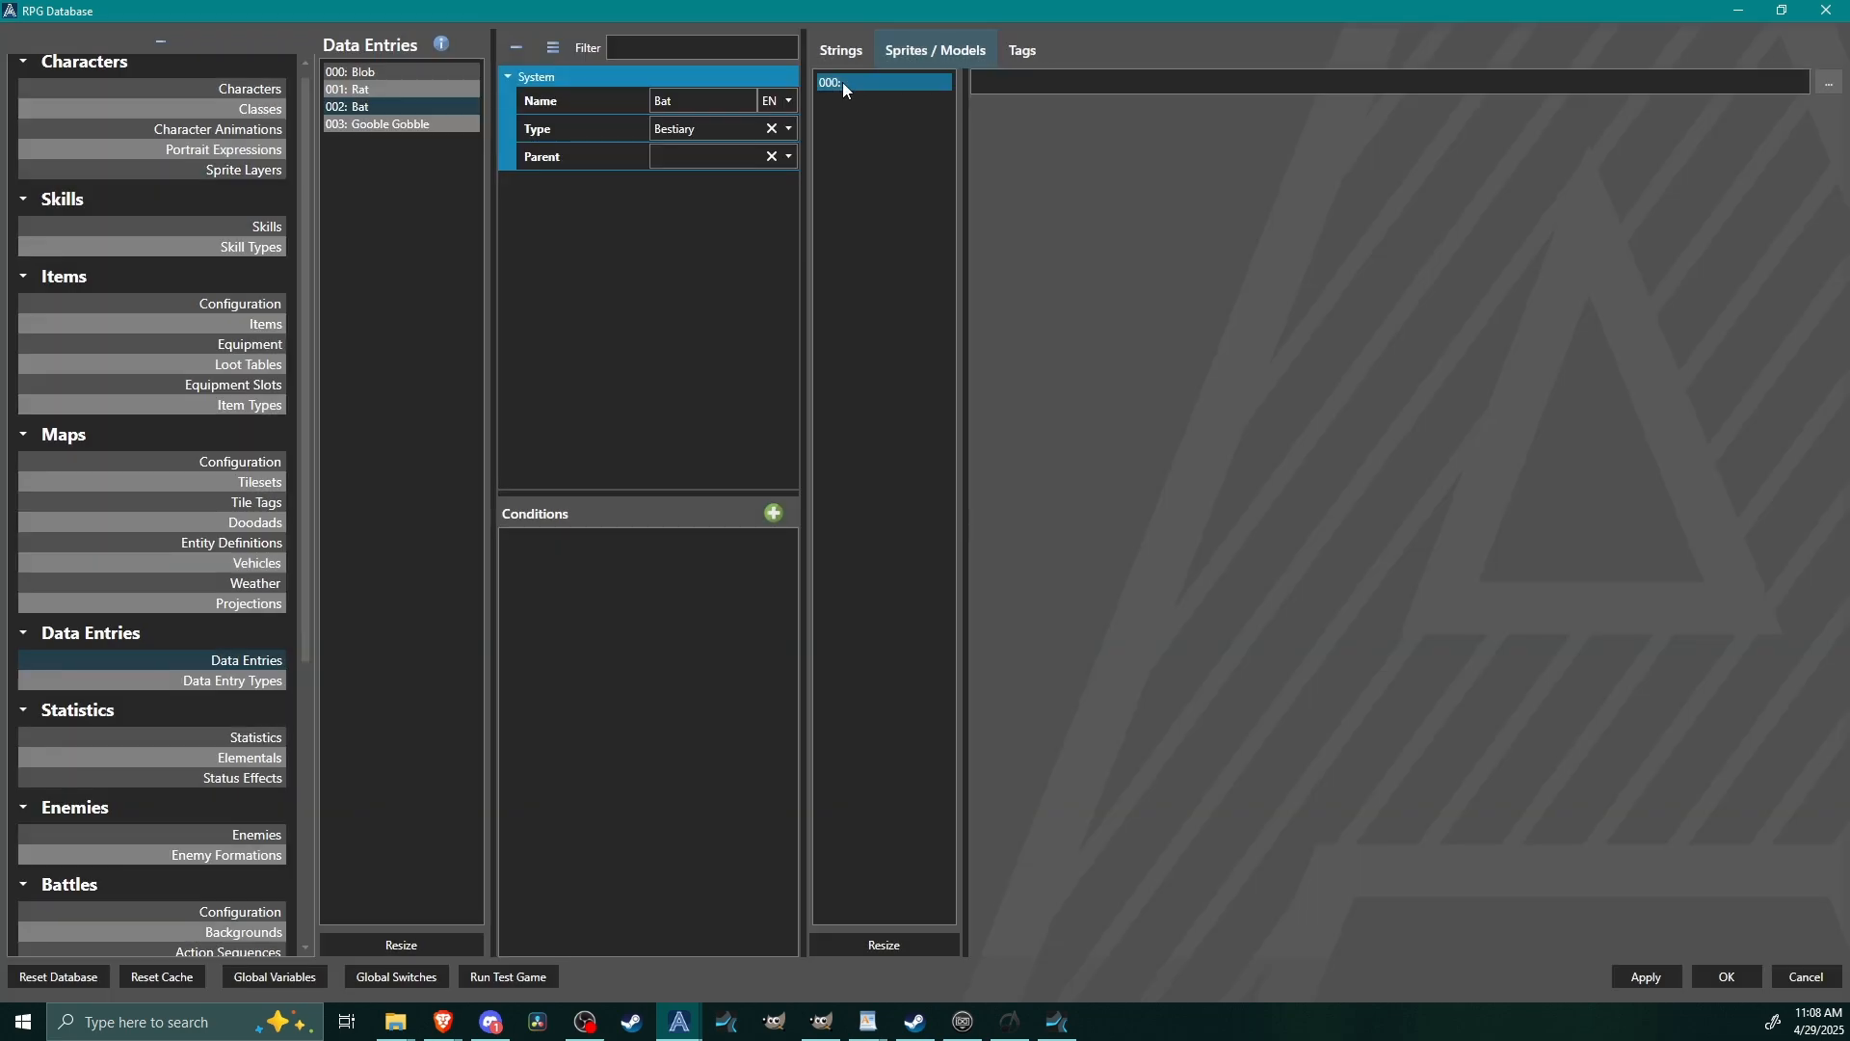
left_click(1828, 83)
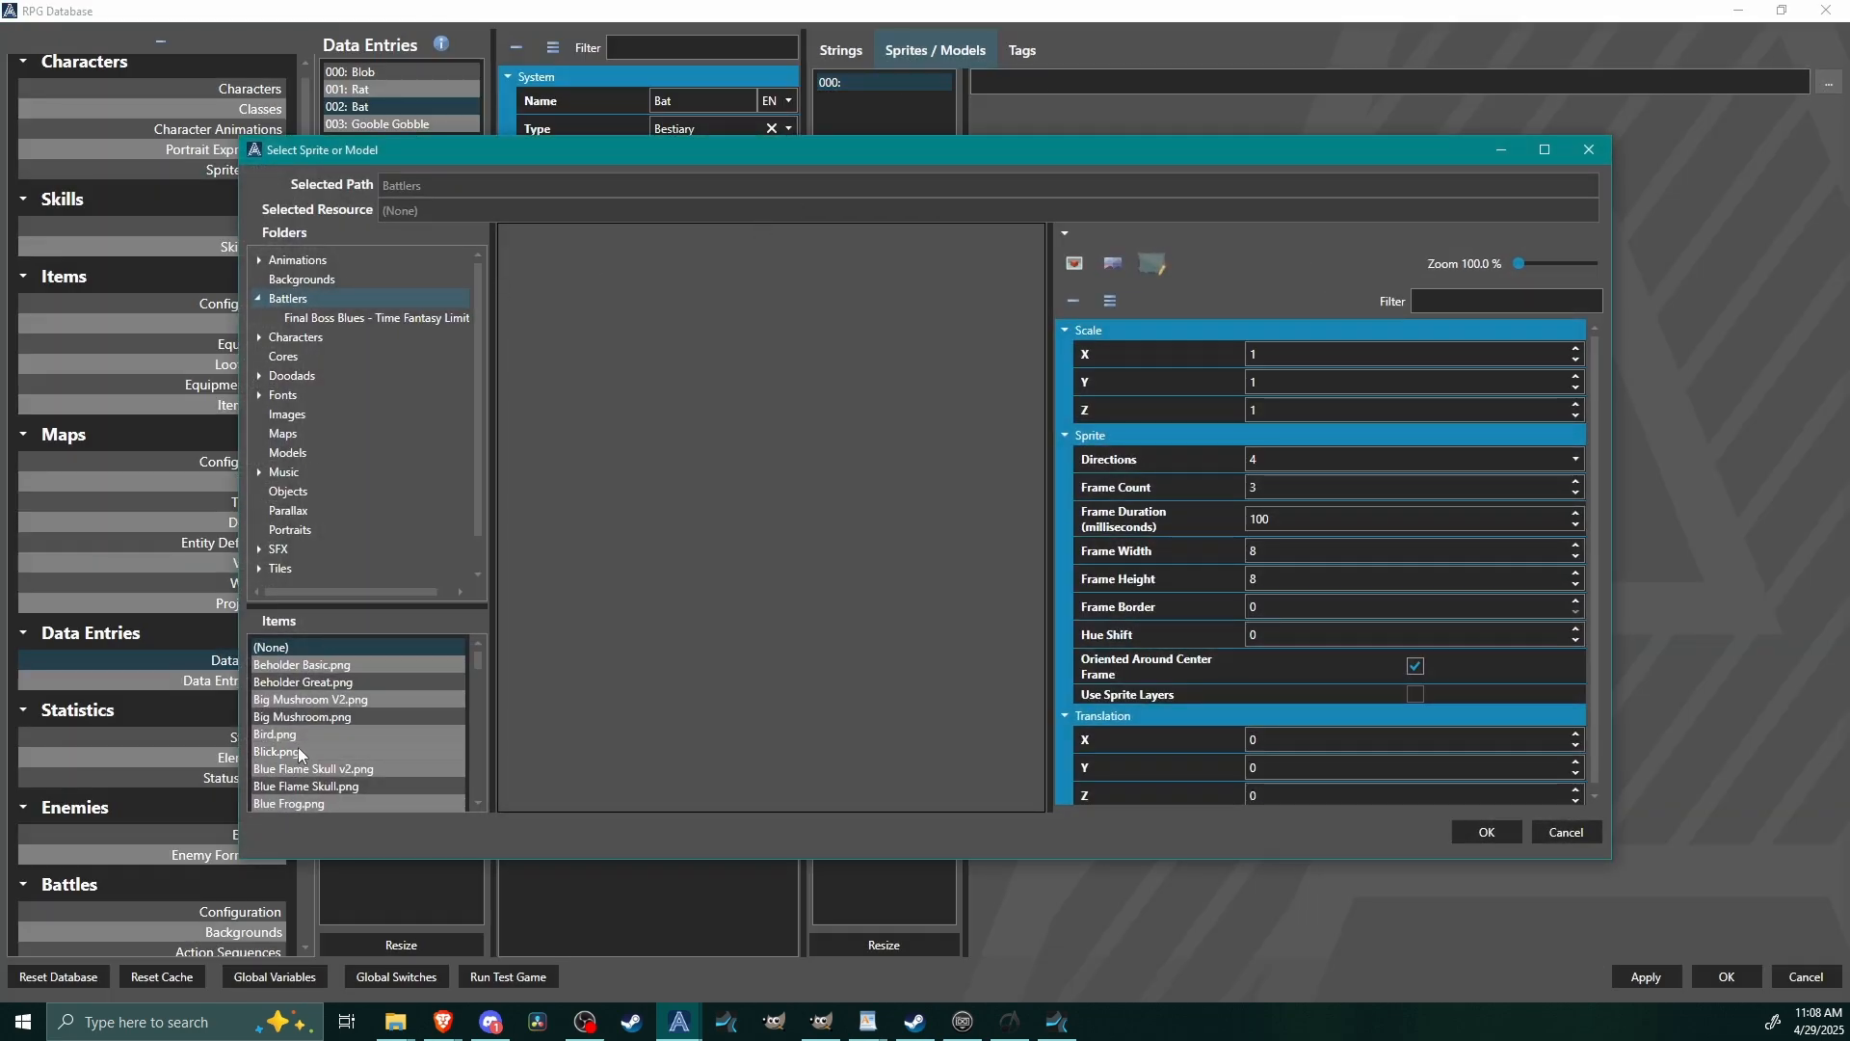
scroll(299, 753, "down", 3)
scroll(303, 732, "down", 1)
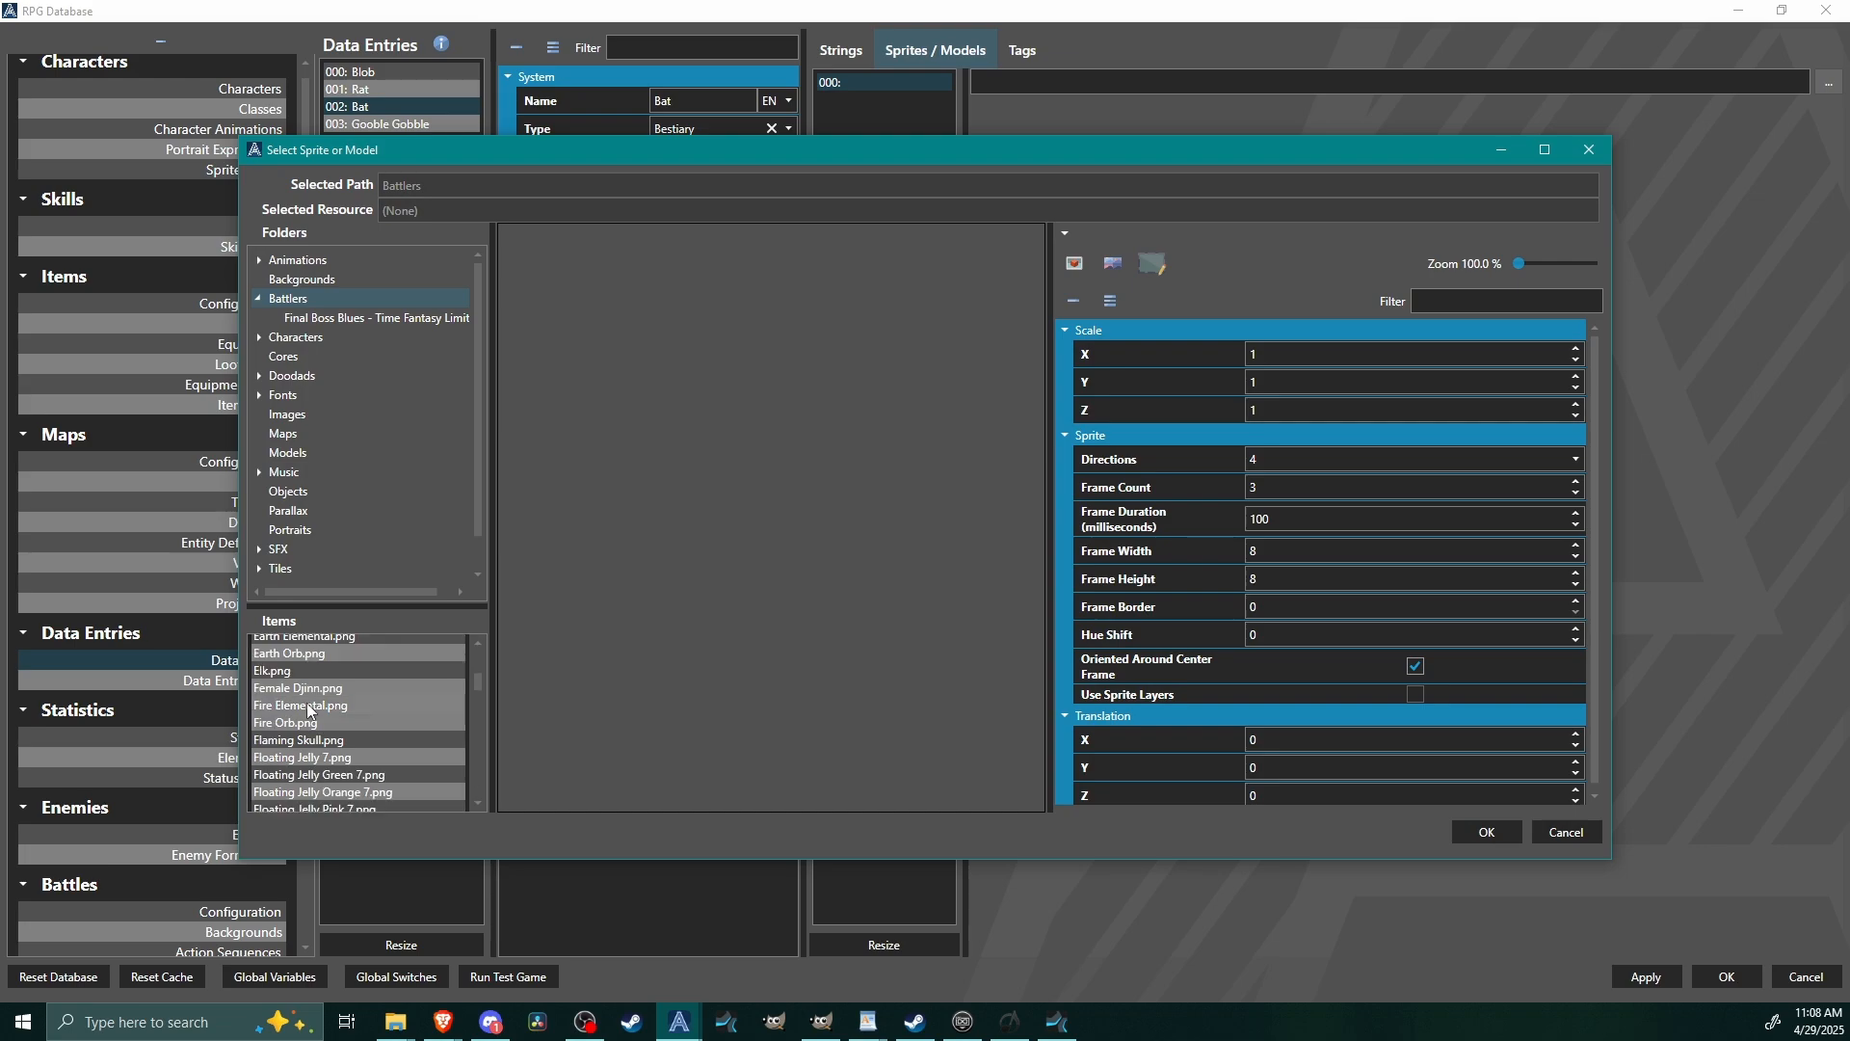
scroll(309, 711, "down", 3)
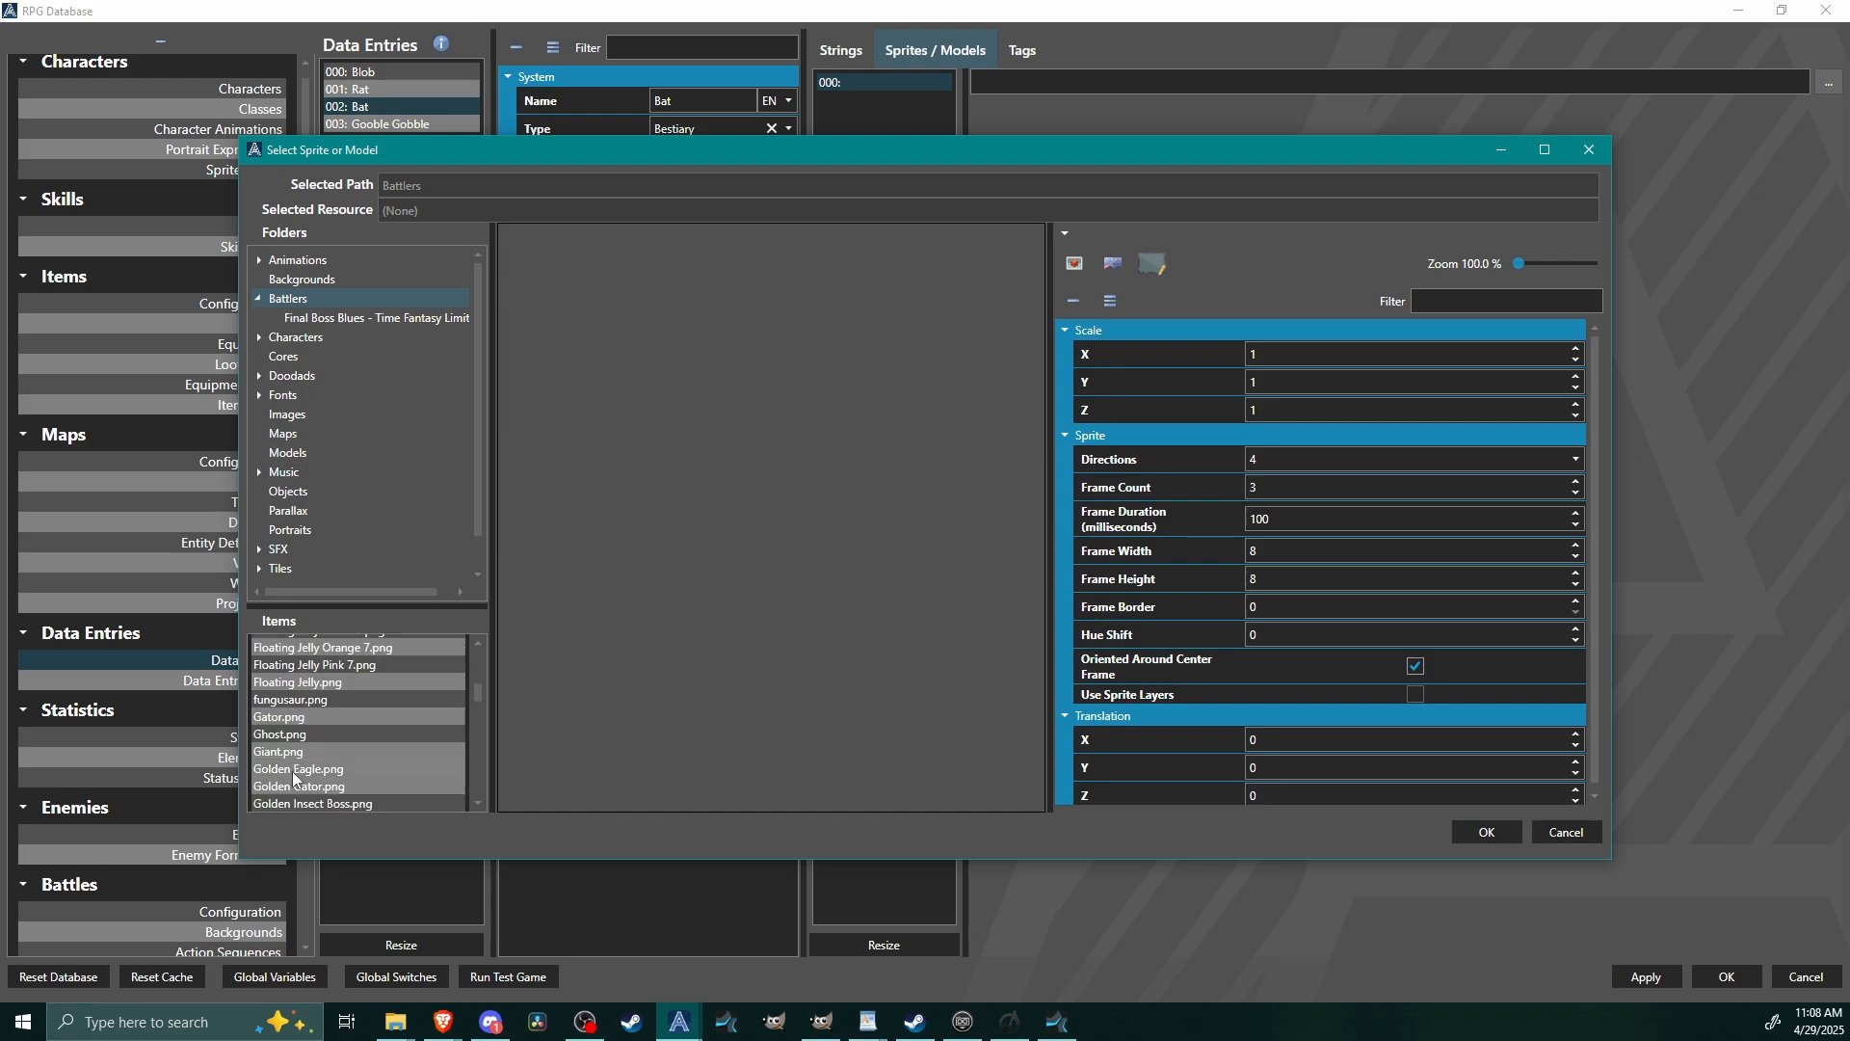
scroll(345, 783, "down", 2)
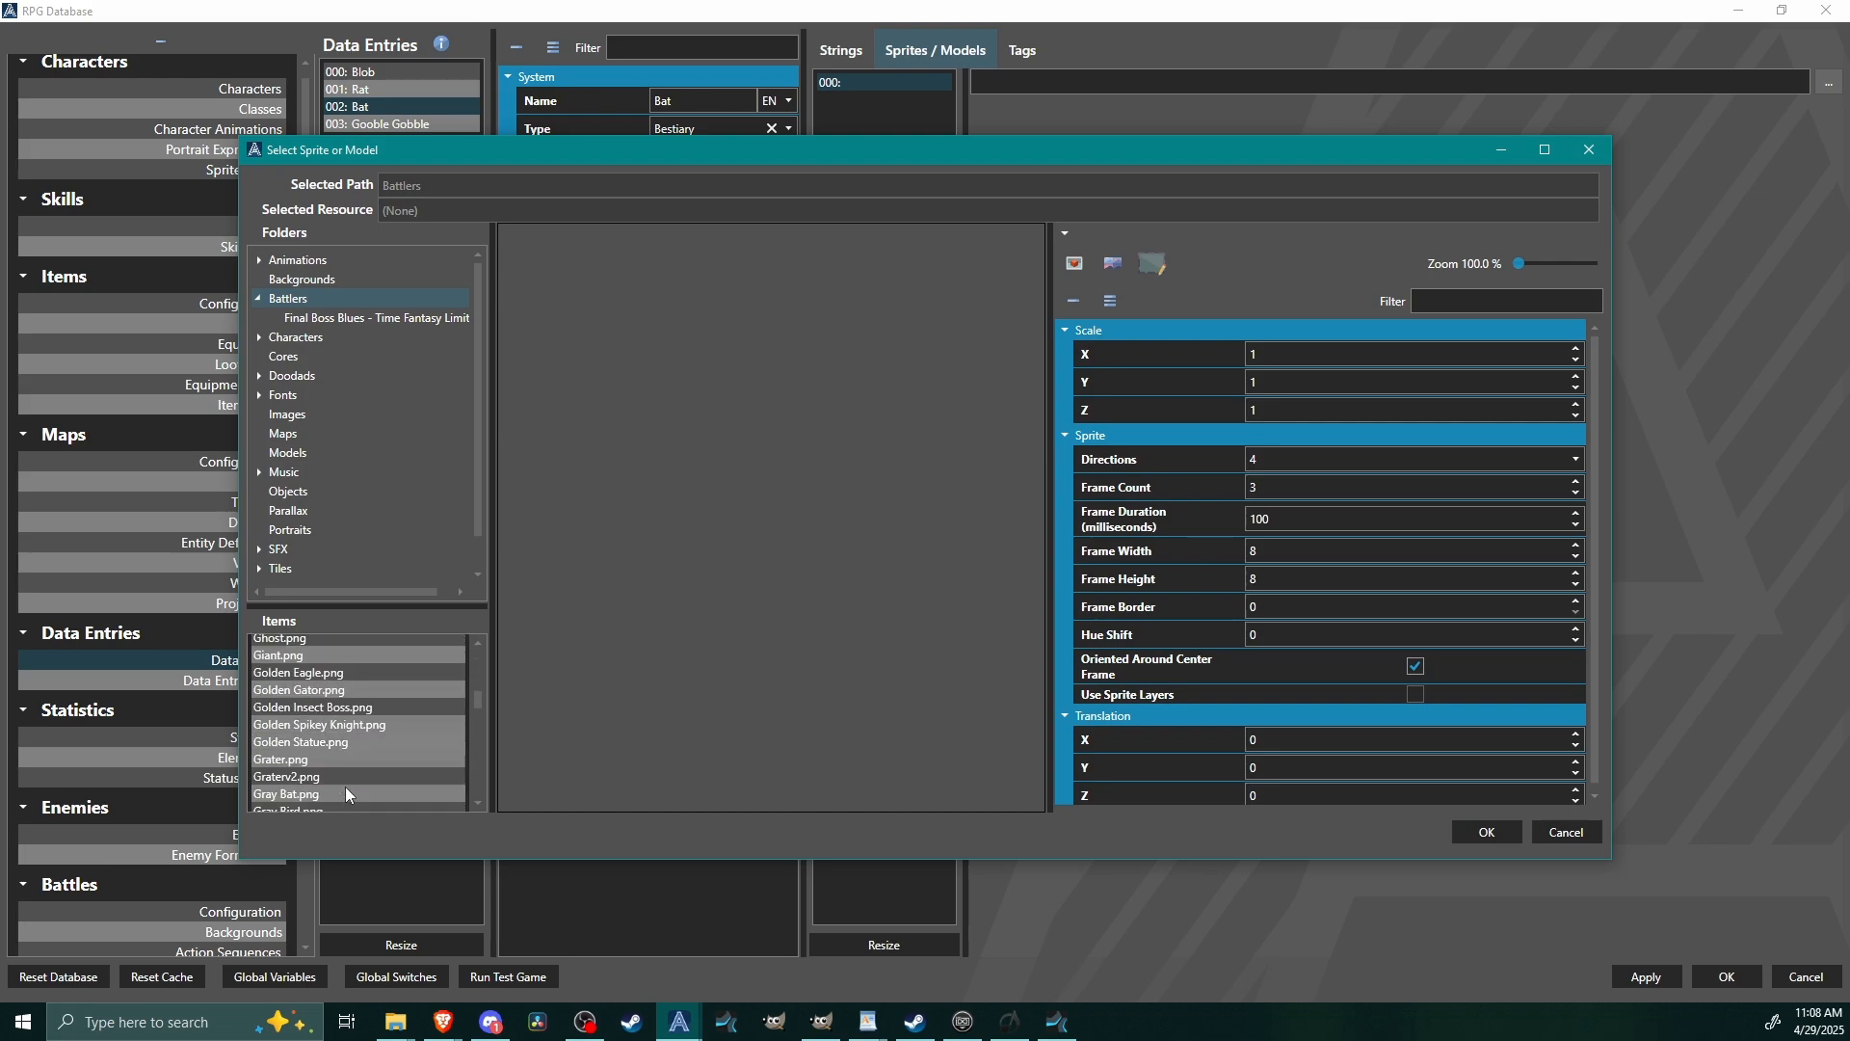
left_click(331, 794)
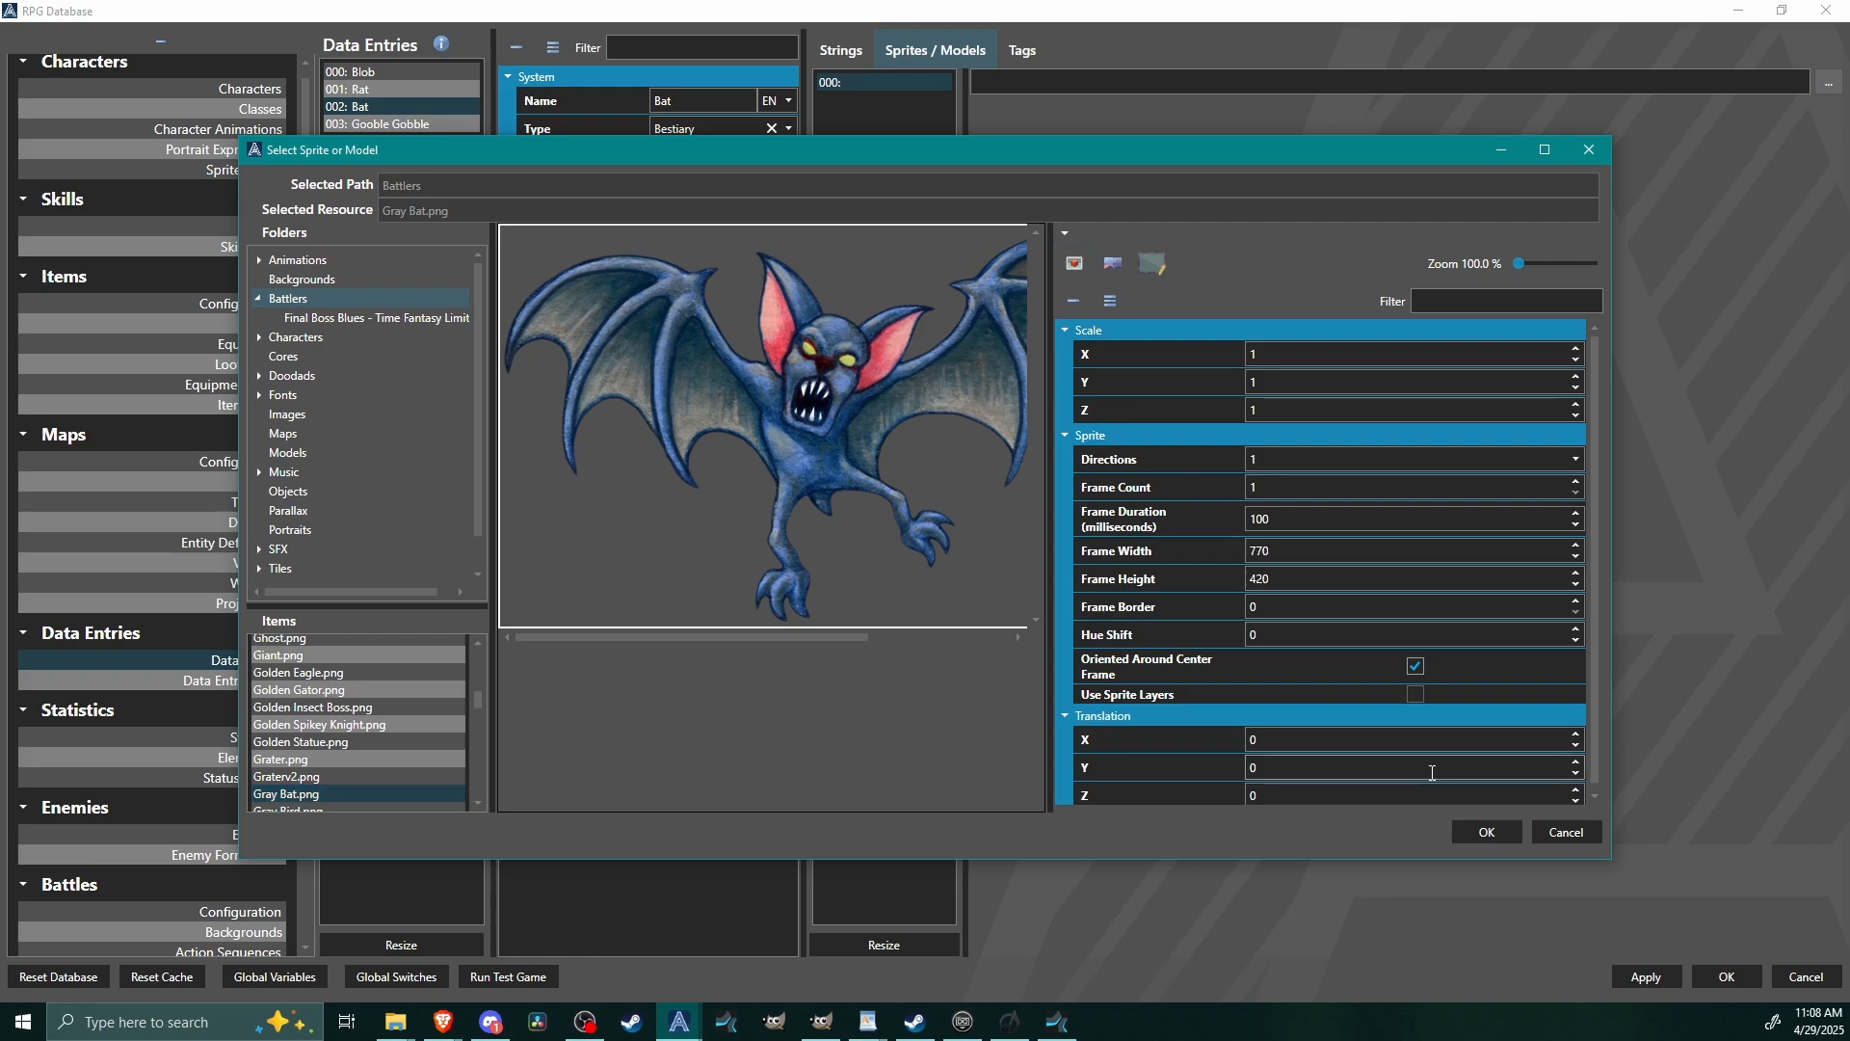
left_click(1503, 837)
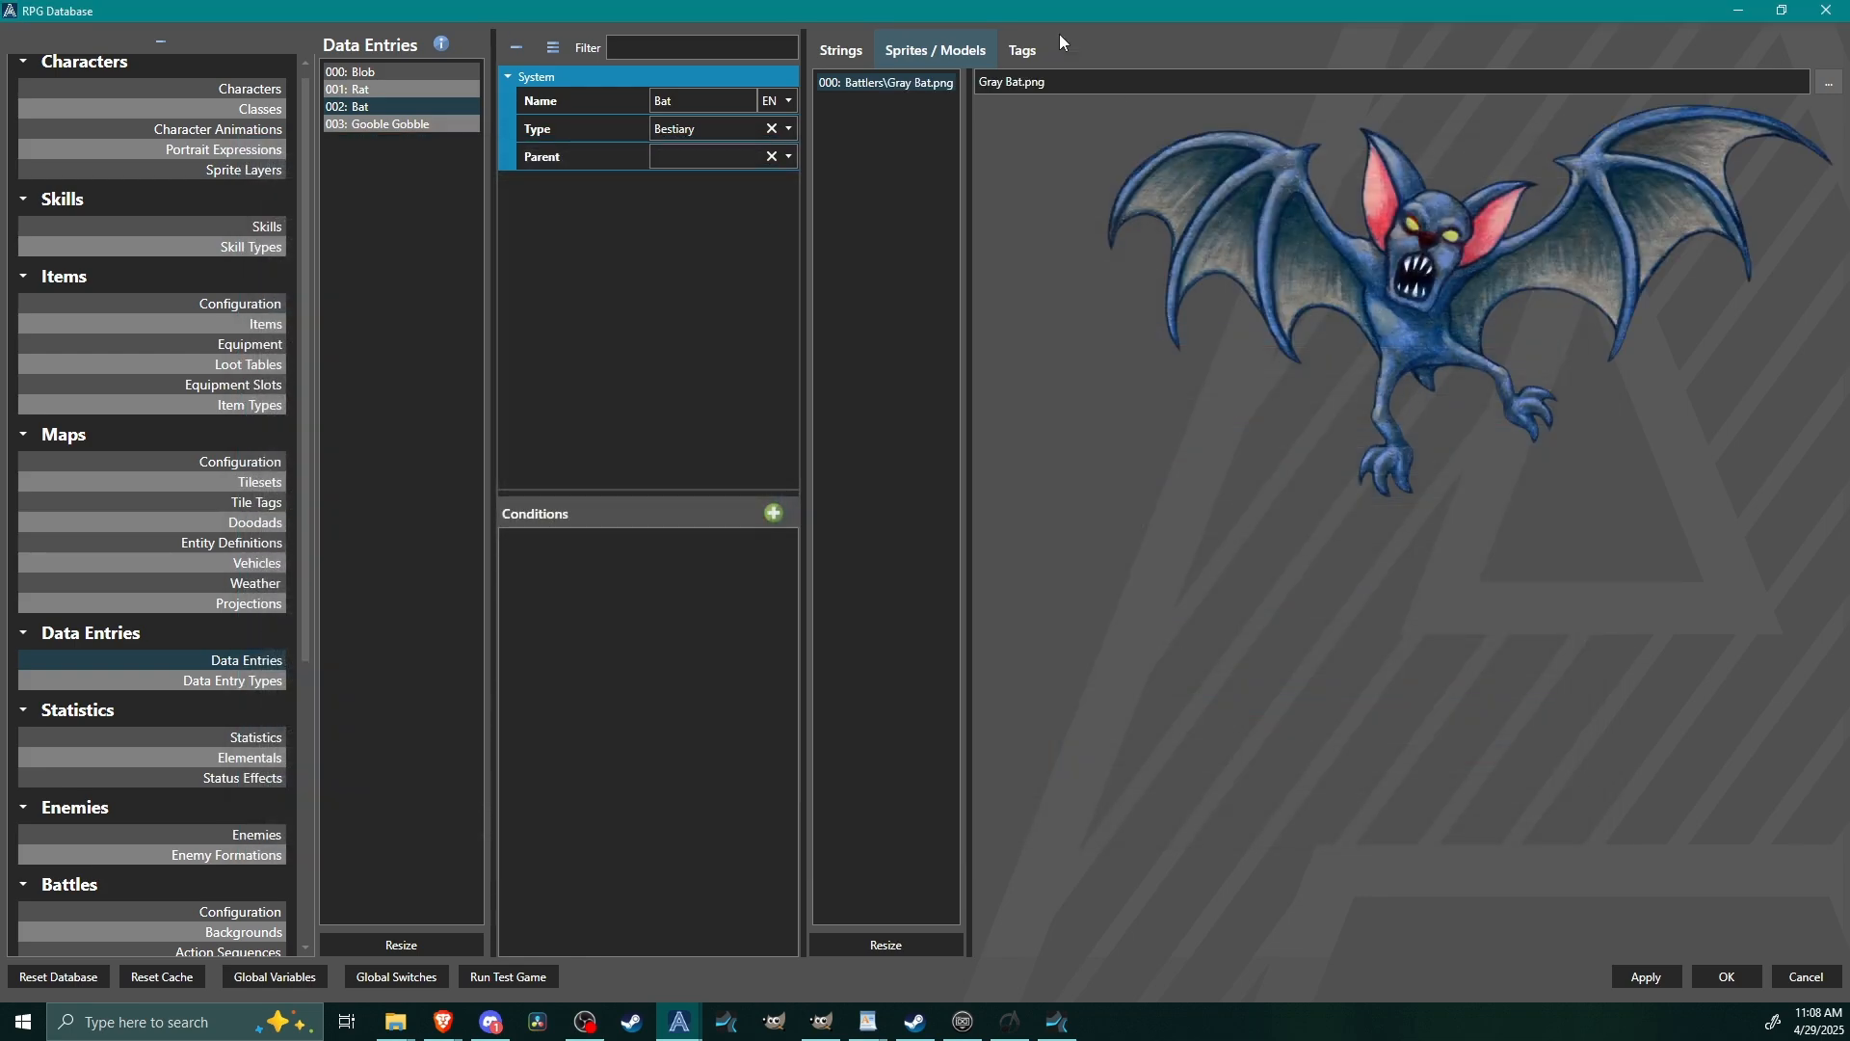
Add a tag named class with the value rodent to the Bat entry.
left_click(1021, 50)
left_click(1821, 83)
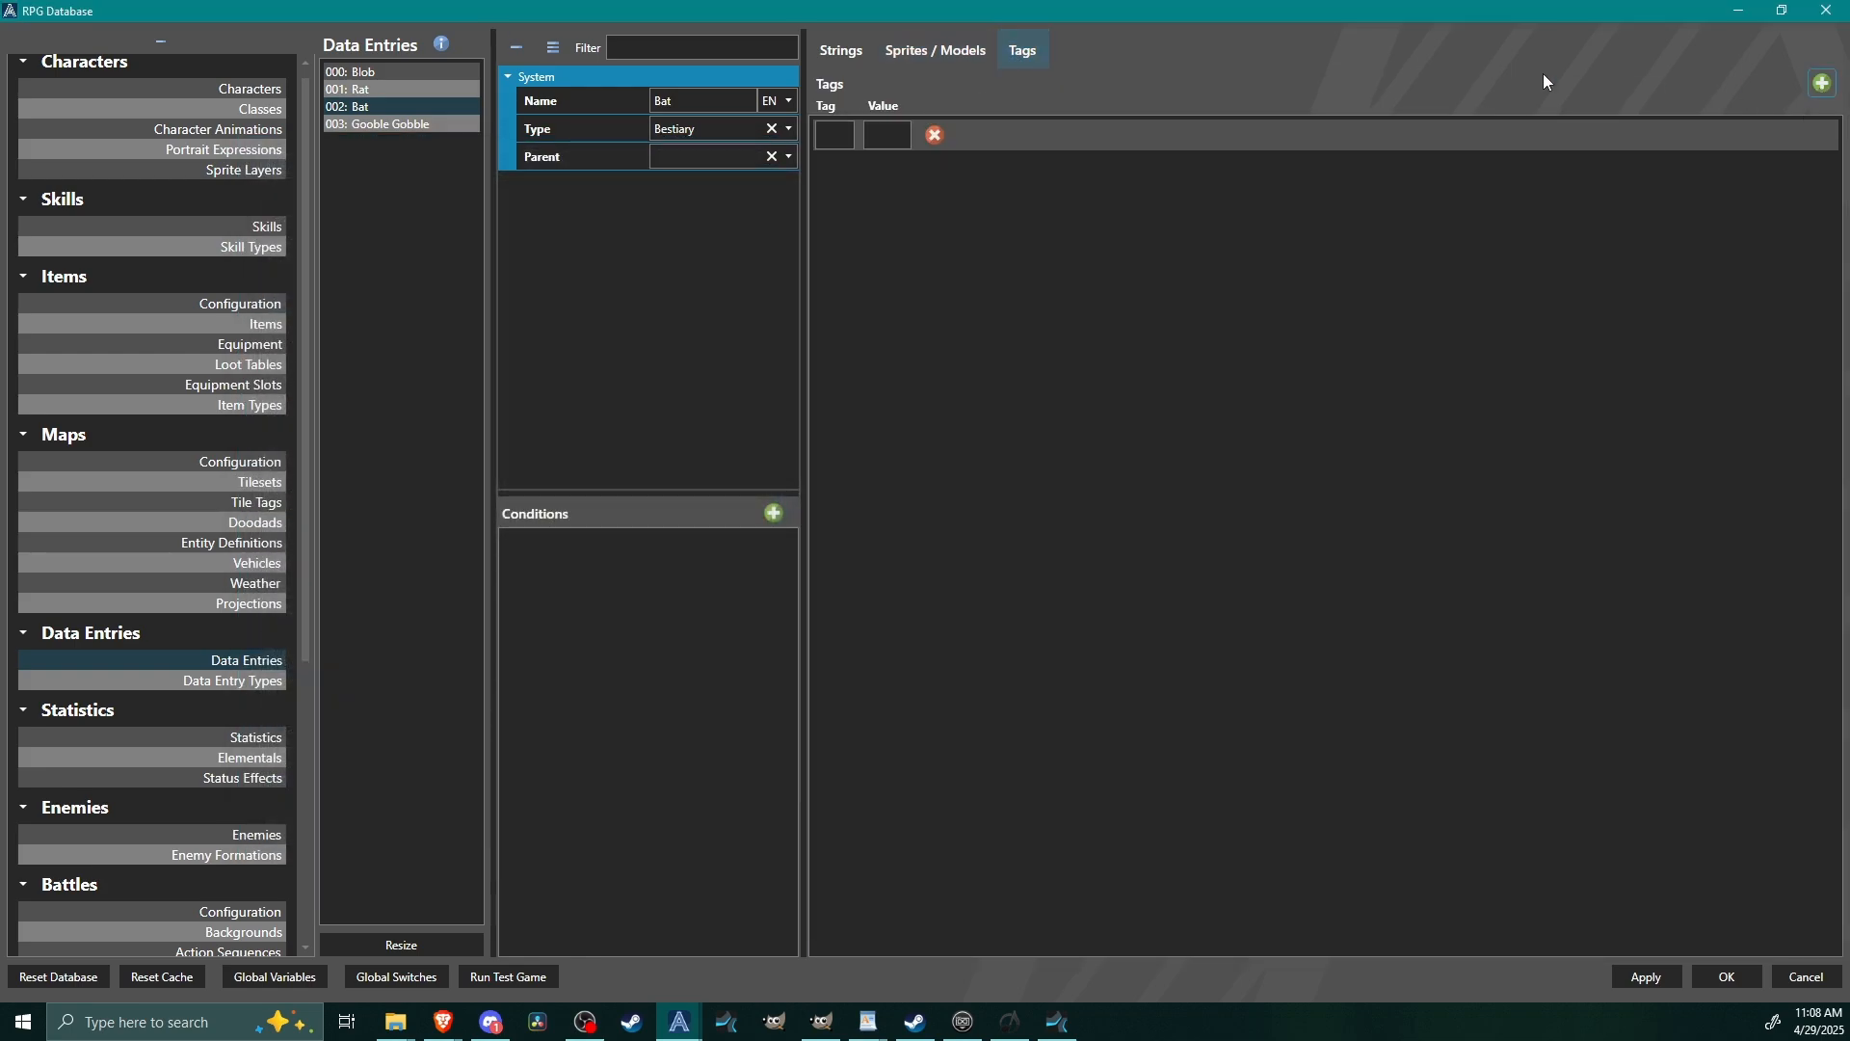
left_click(827, 134)
type("c")
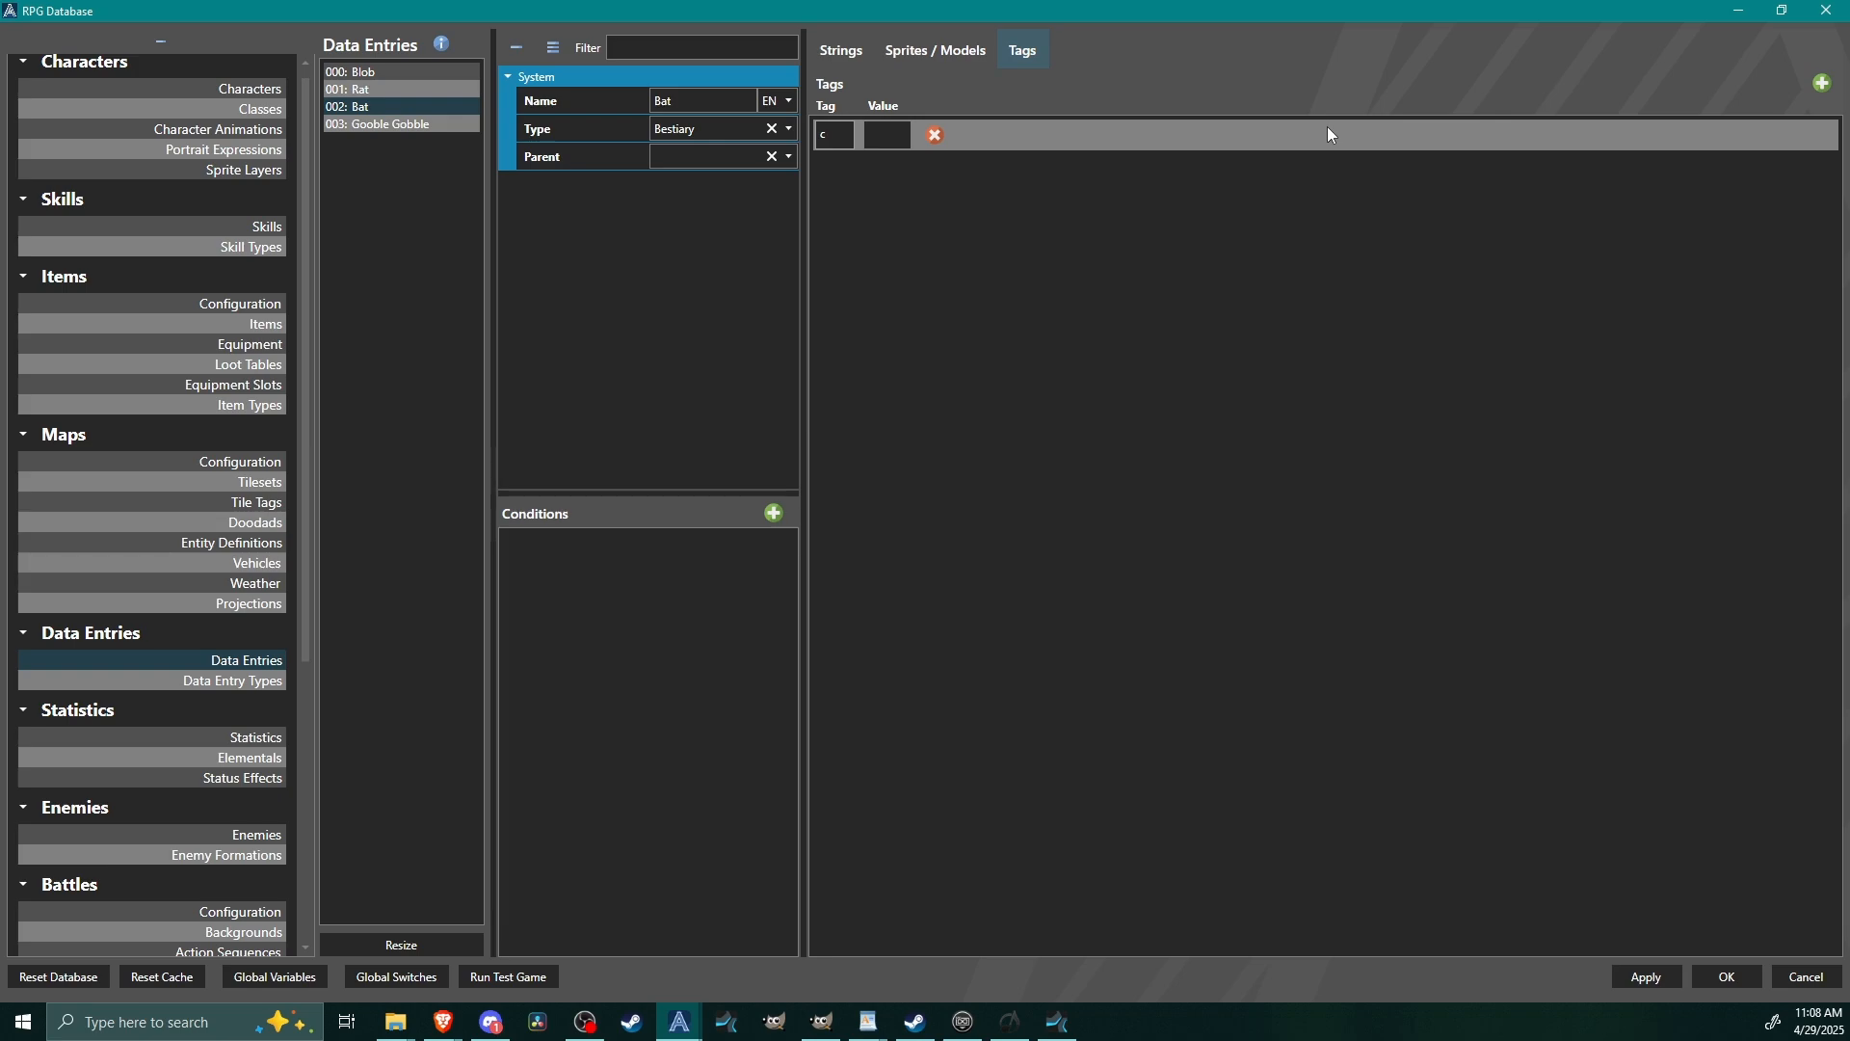
type("lass")
key("Tab")
type("rodent")
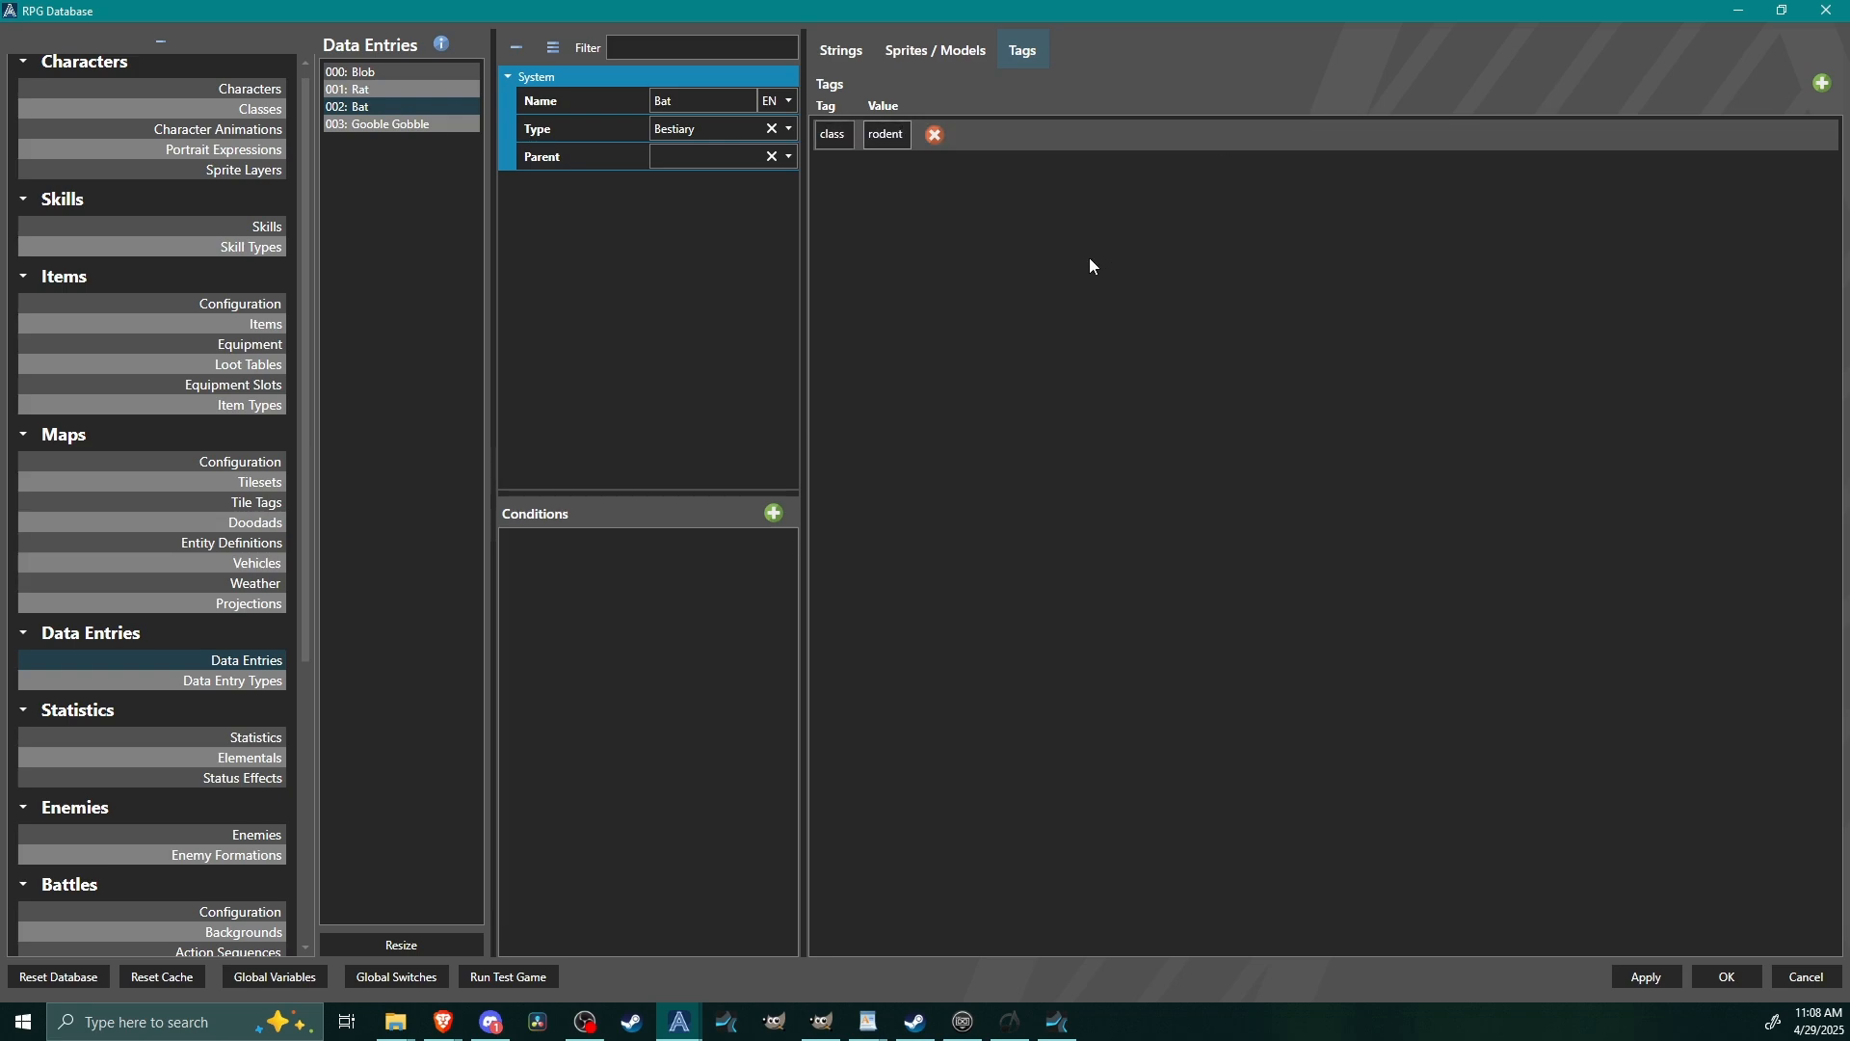
Resize the Gooble Gobble entry's strings to two slots.
left_click(403, 125)
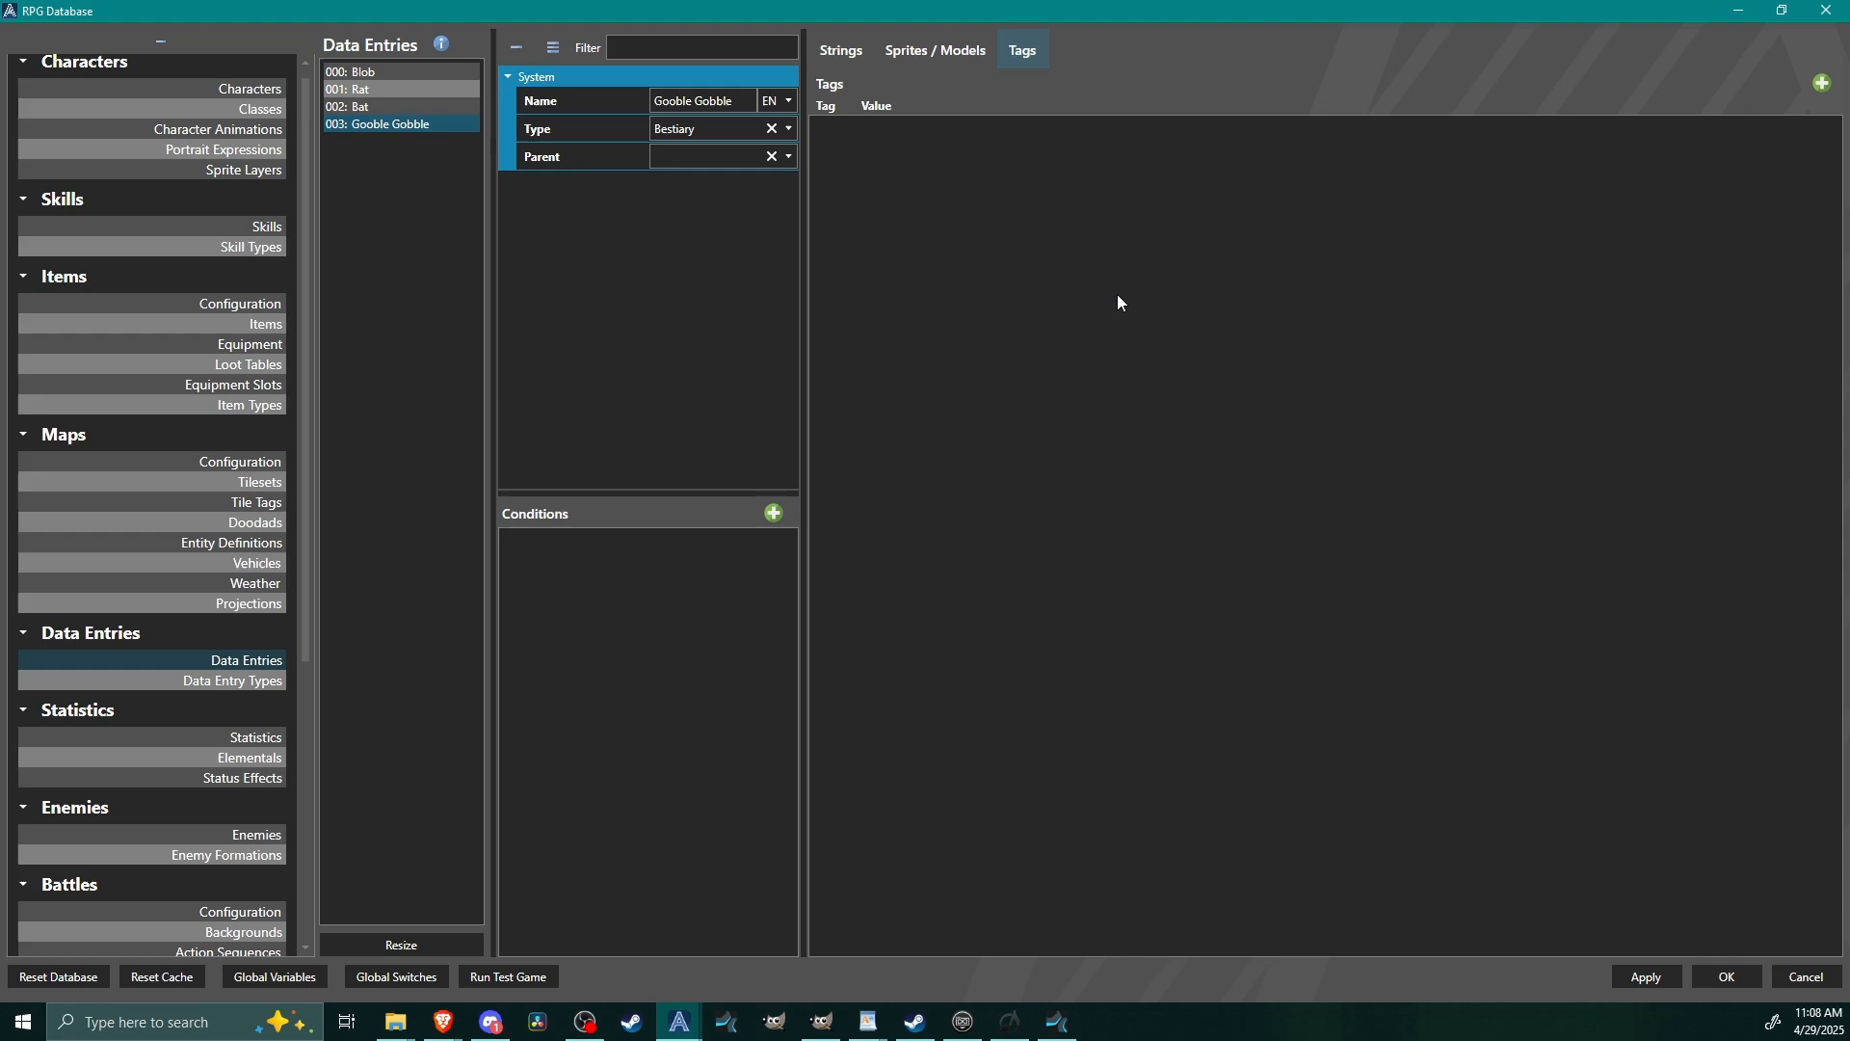
left_click(841, 50)
left_click(890, 944)
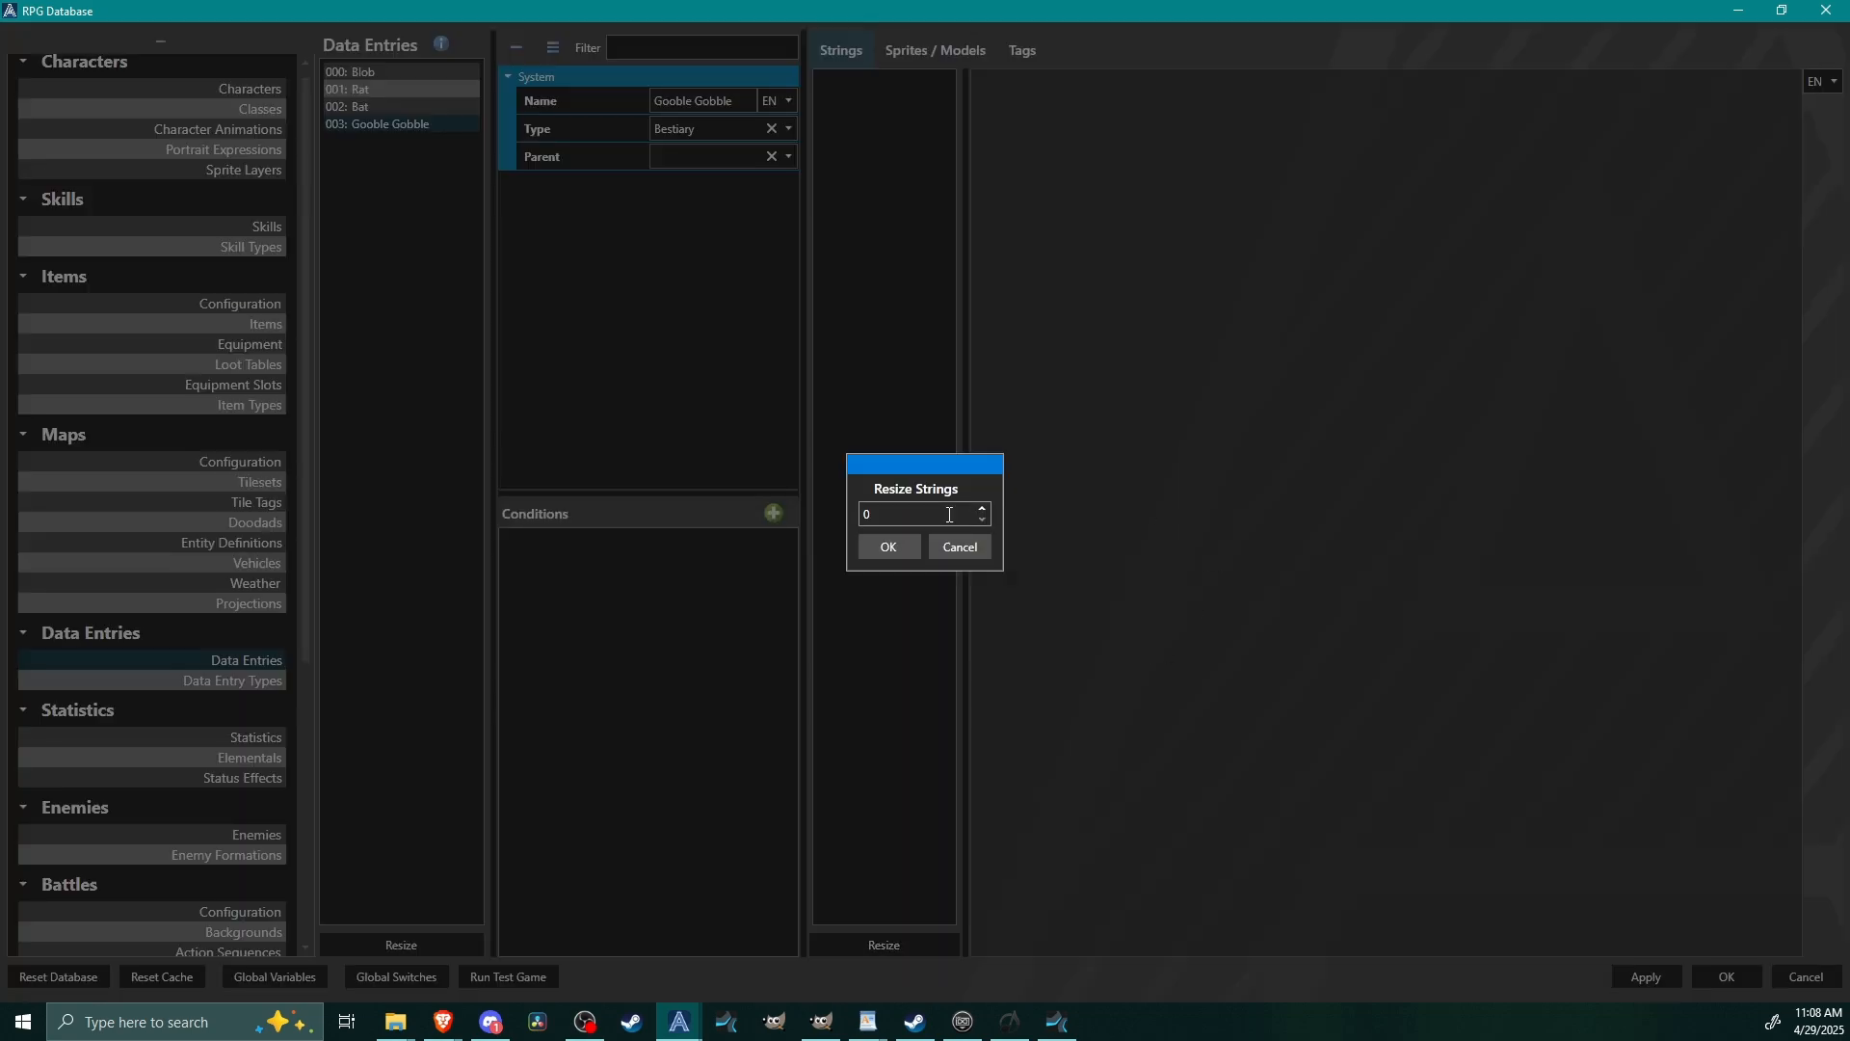
key("BackSpace")
type("3")
left_click(888, 546)
Set the Gooble Gobble entry's first string to Town.
left_click(857, 82)
left_click(1085, 109)
type("T")
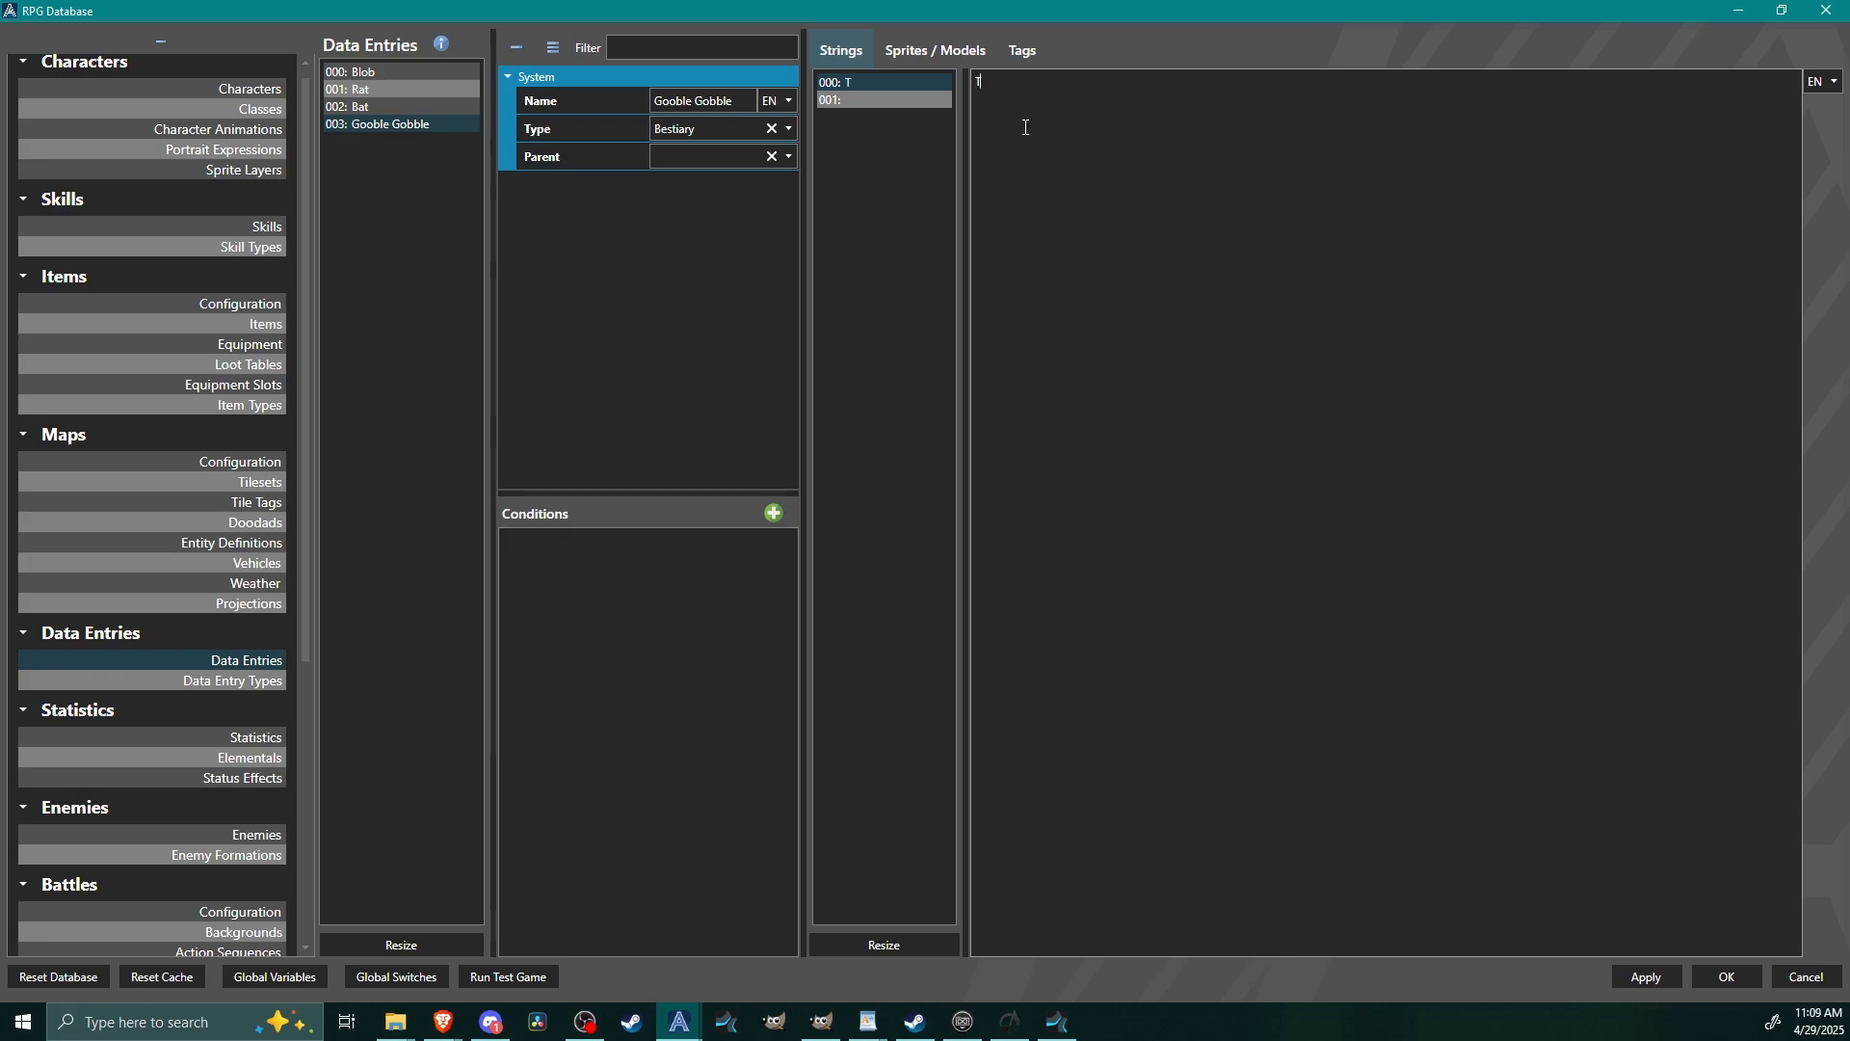
type("own")
Set the Gooble Gobble entry's second string to "The man, the myth, the legend".
left_click(894, 100)
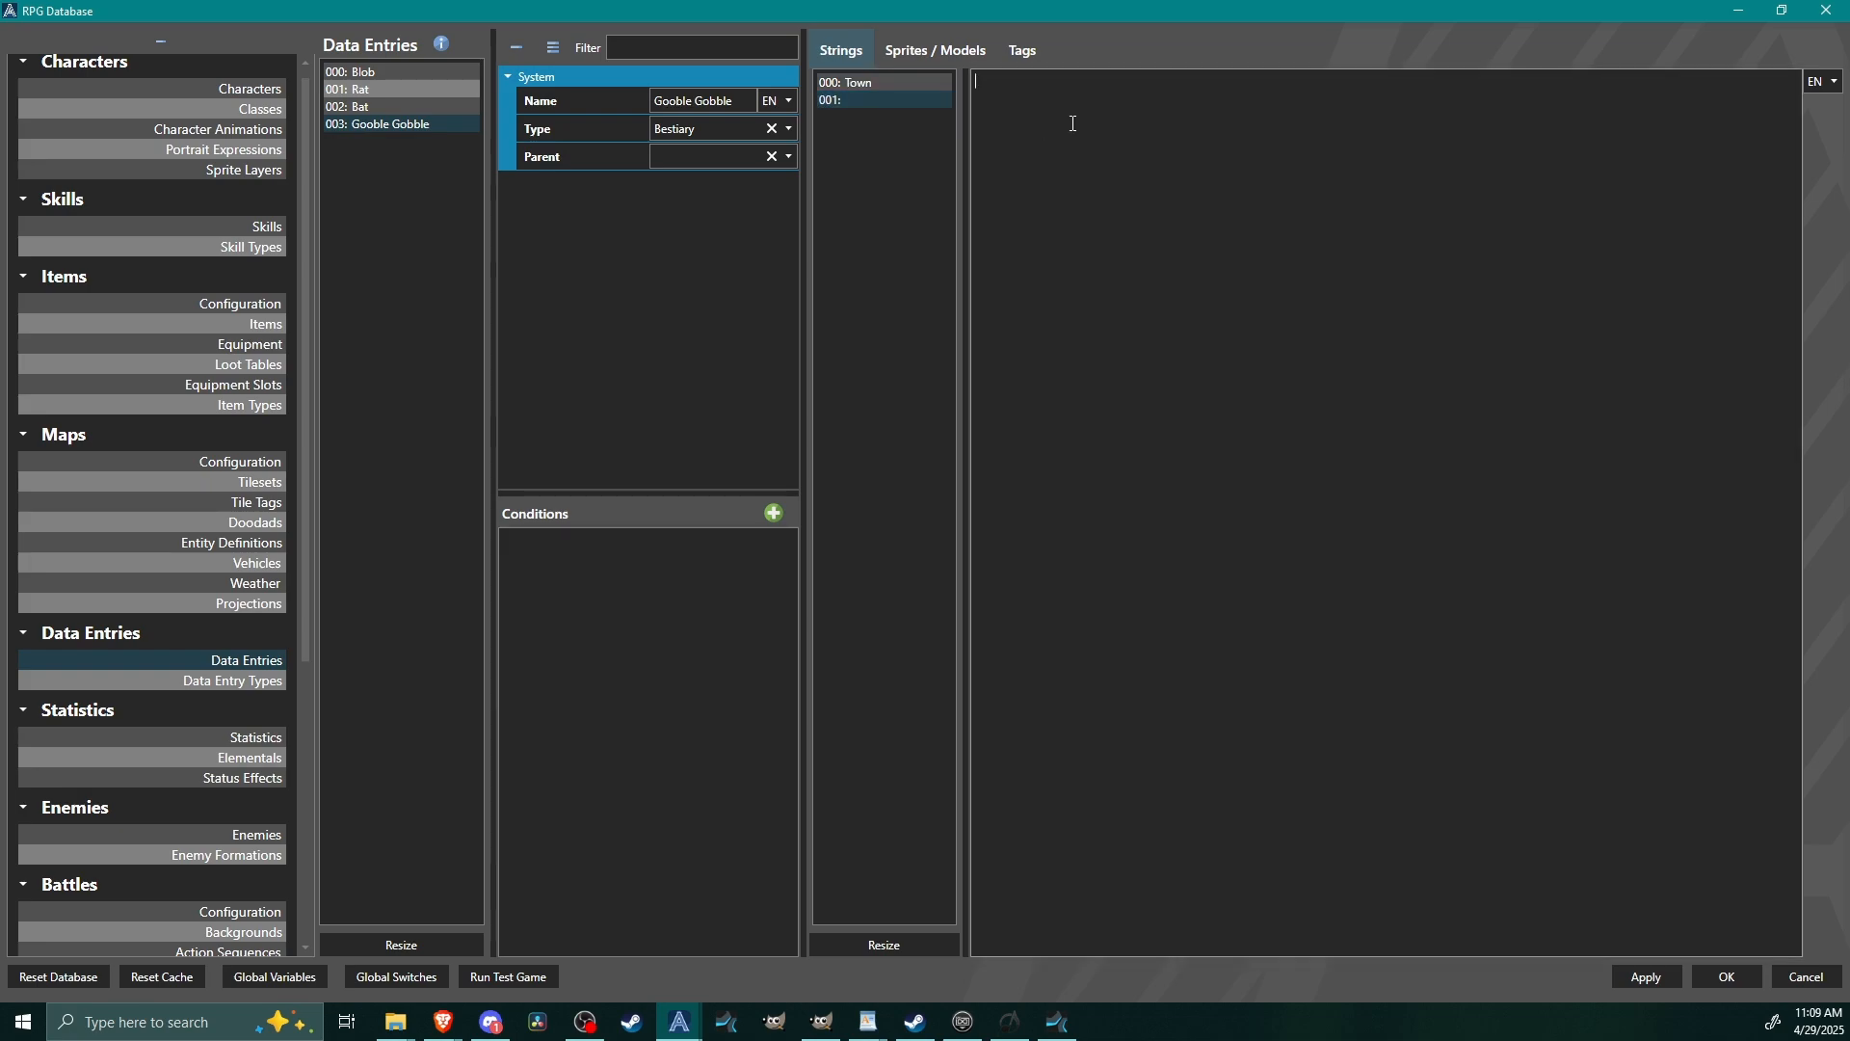
type("The man, the myth, the legend.")
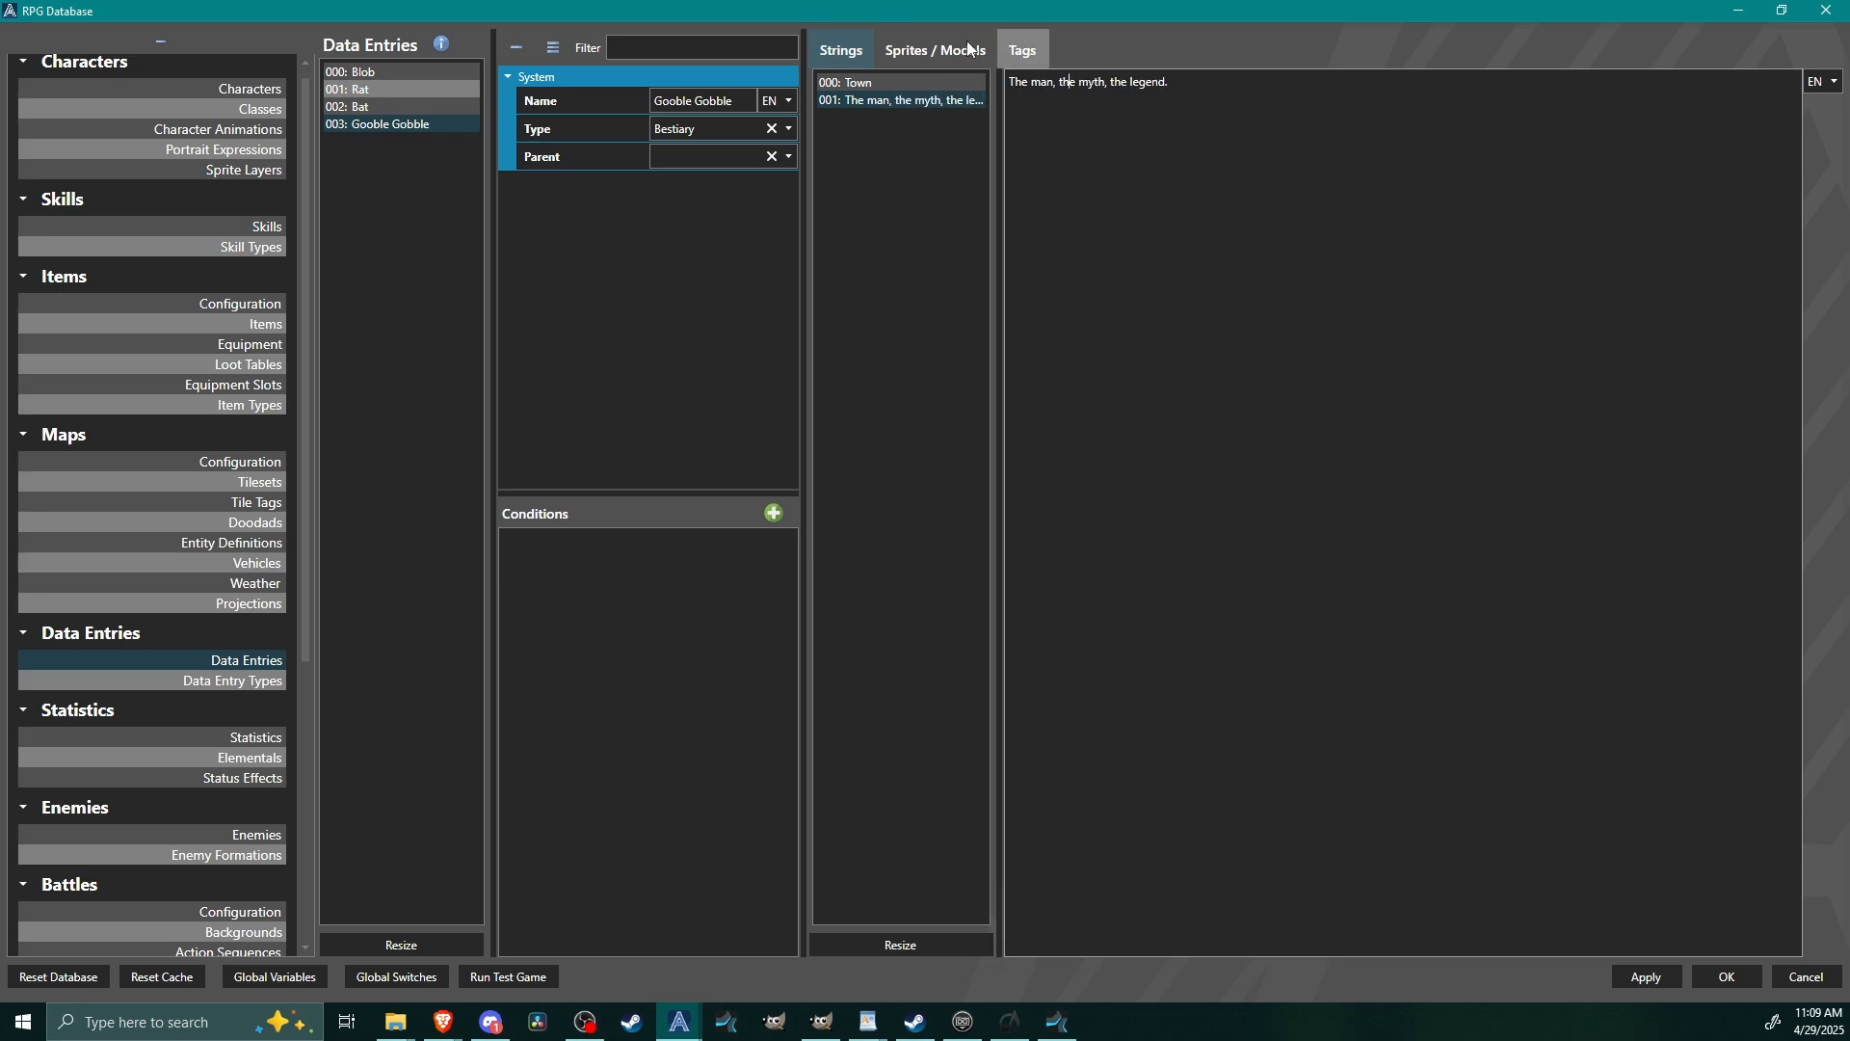
Resize the Gooble Gobble entry's sprites and models to one slot.
left_click(971, 48)
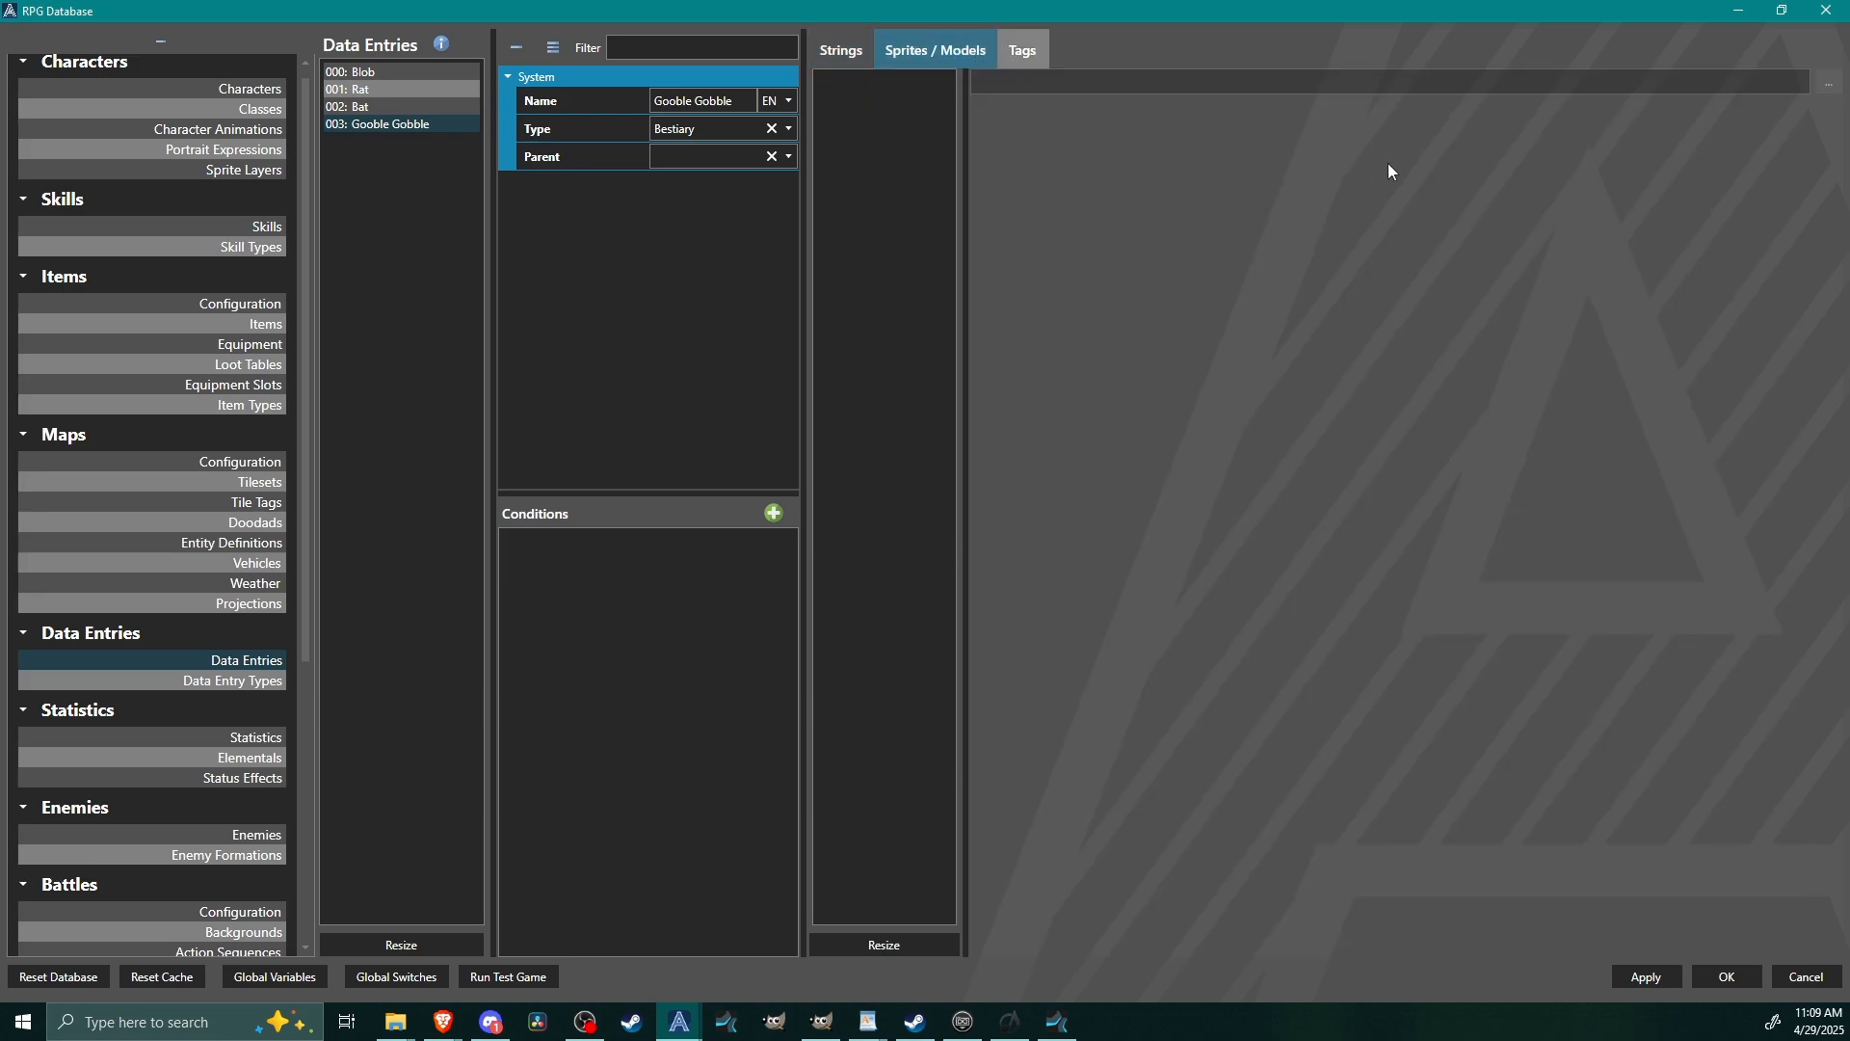
left_click(878, 944)
scroll(933, 514, "up", 1)
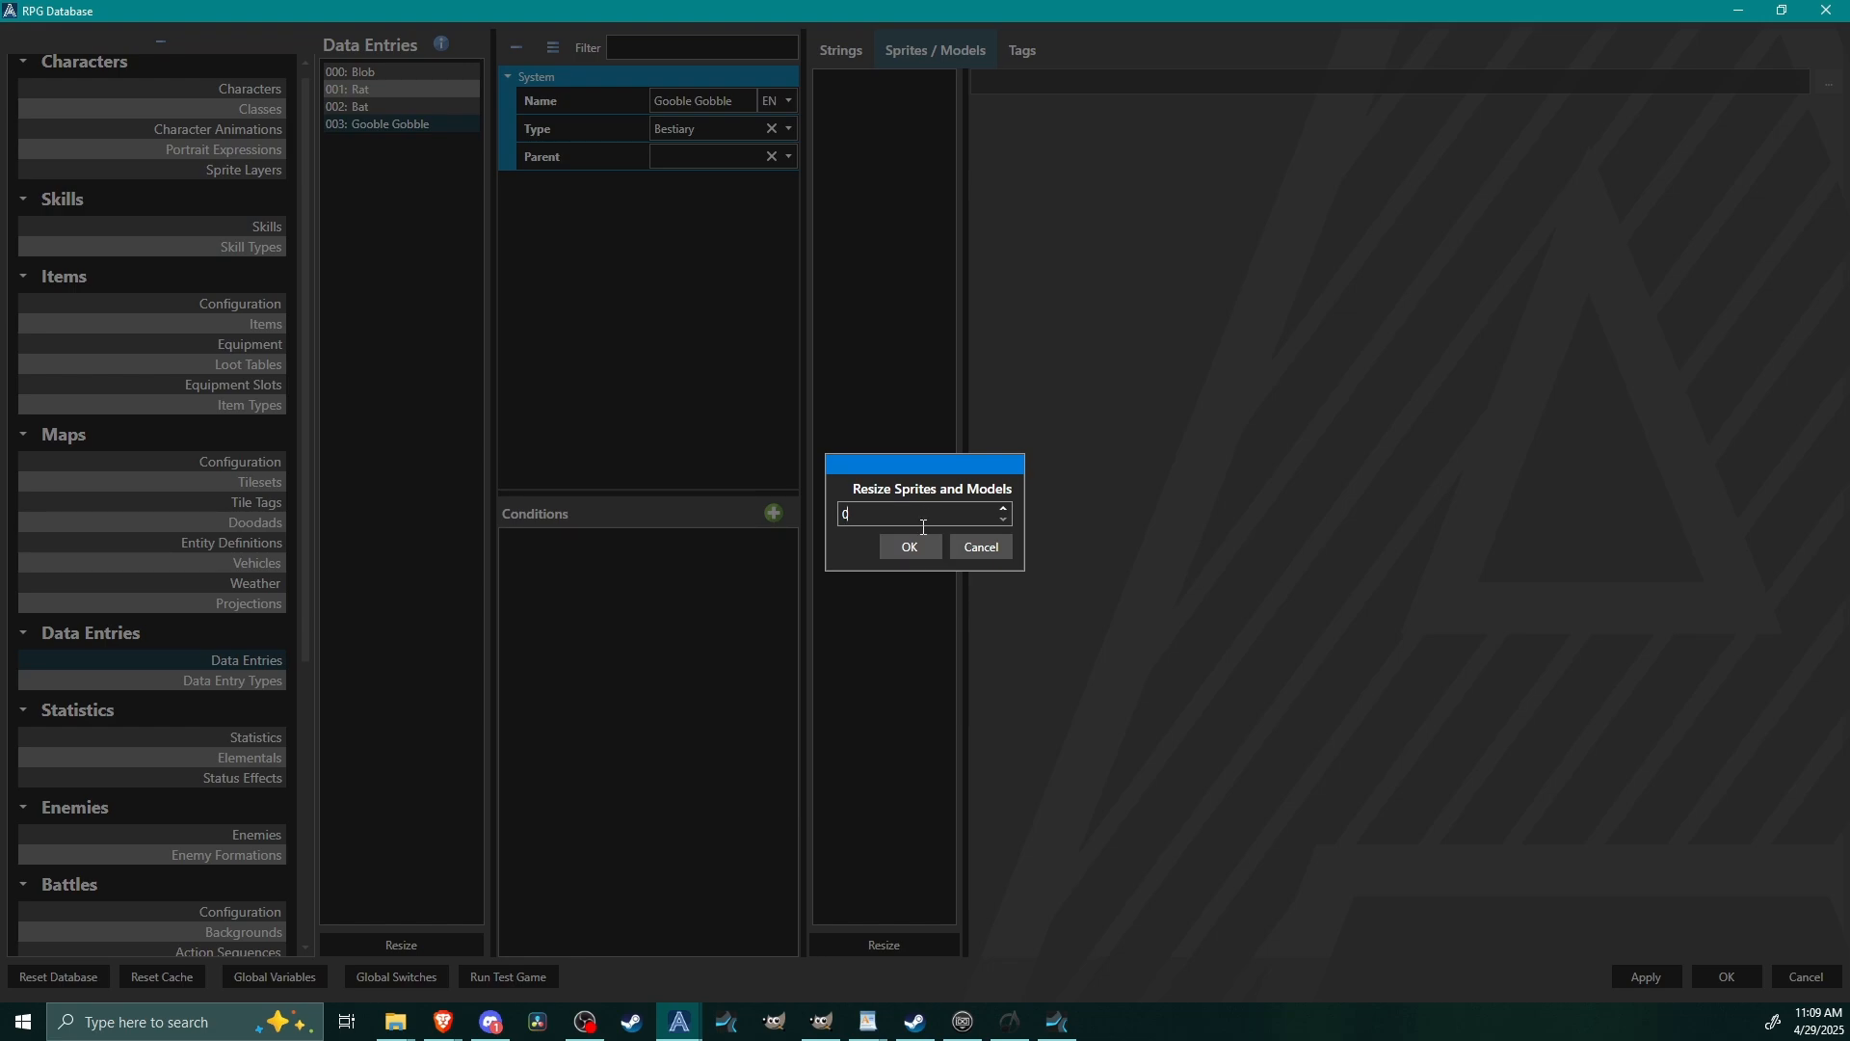
left_click(899, 551)
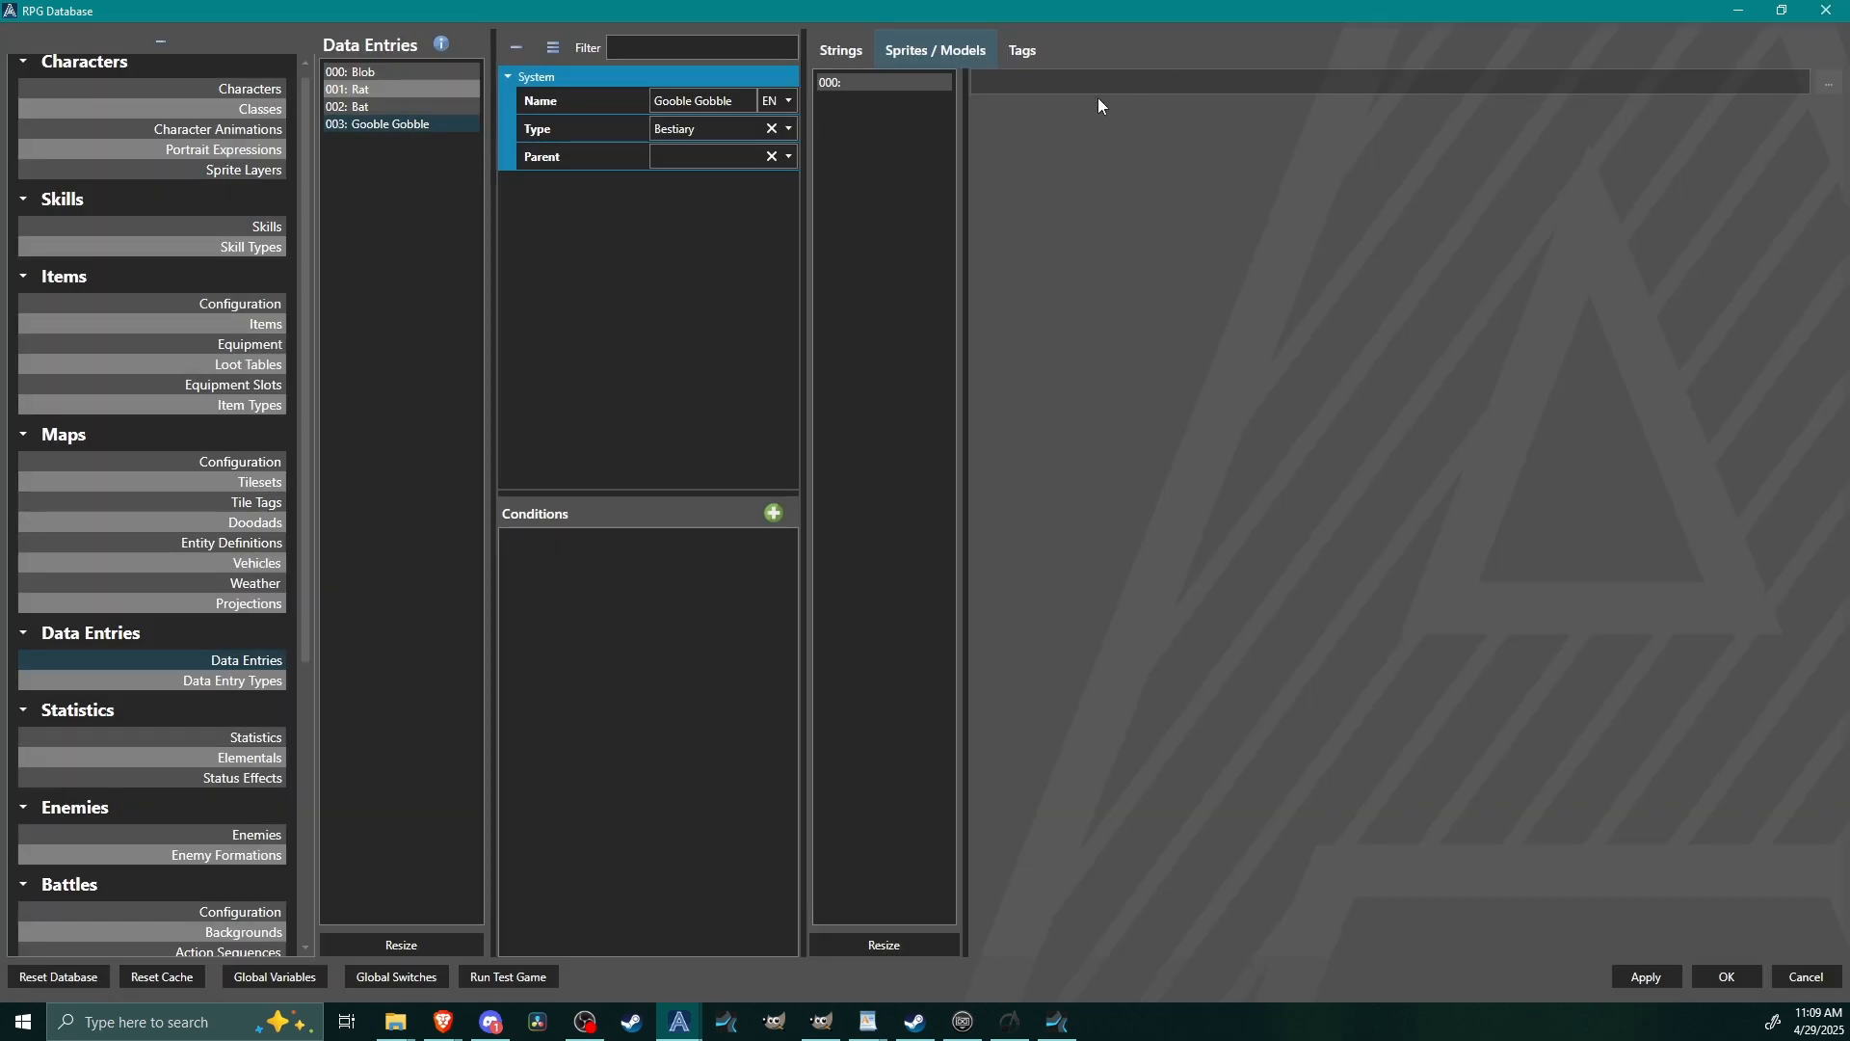
Assign the Litch King V2.png battler as the Gooble Gobble entry's sprite, using the whole image as a single frame.
left_click(1828, 83)
scroll(310, 757, "down", 10)
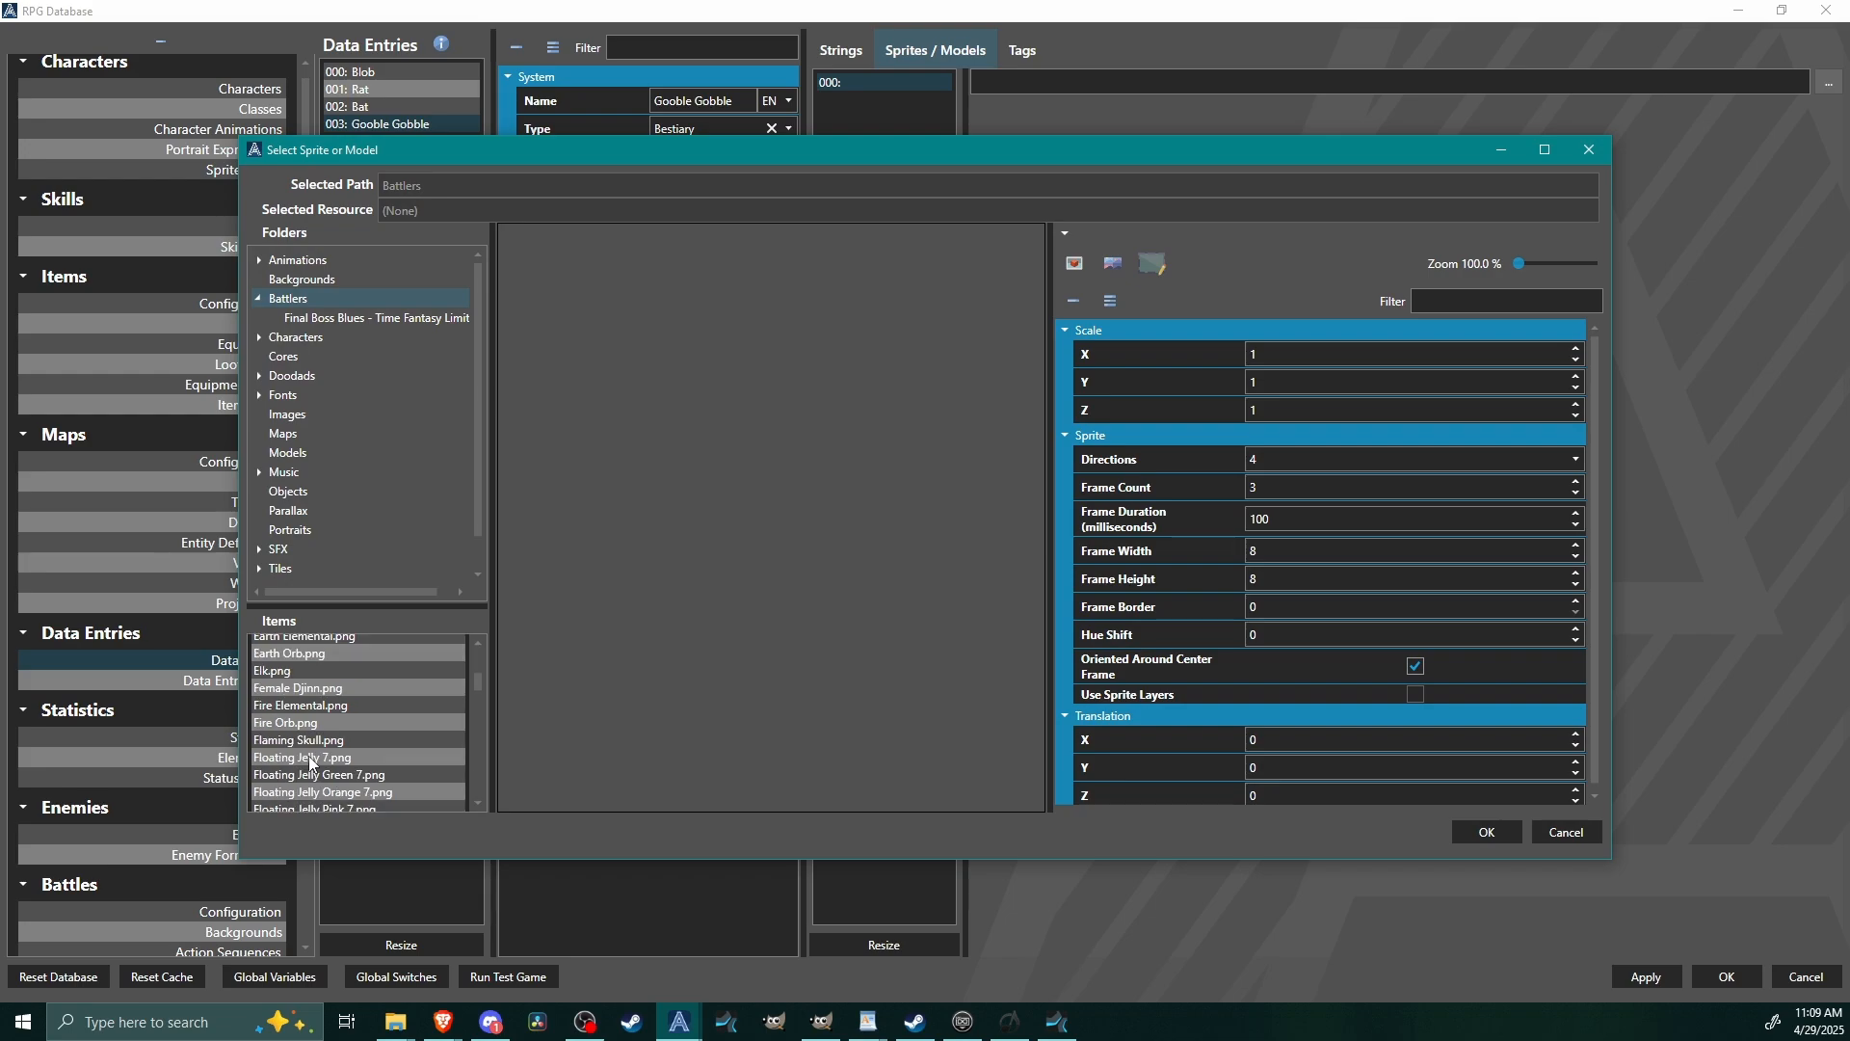
scroll(309, 761, "down", 5)
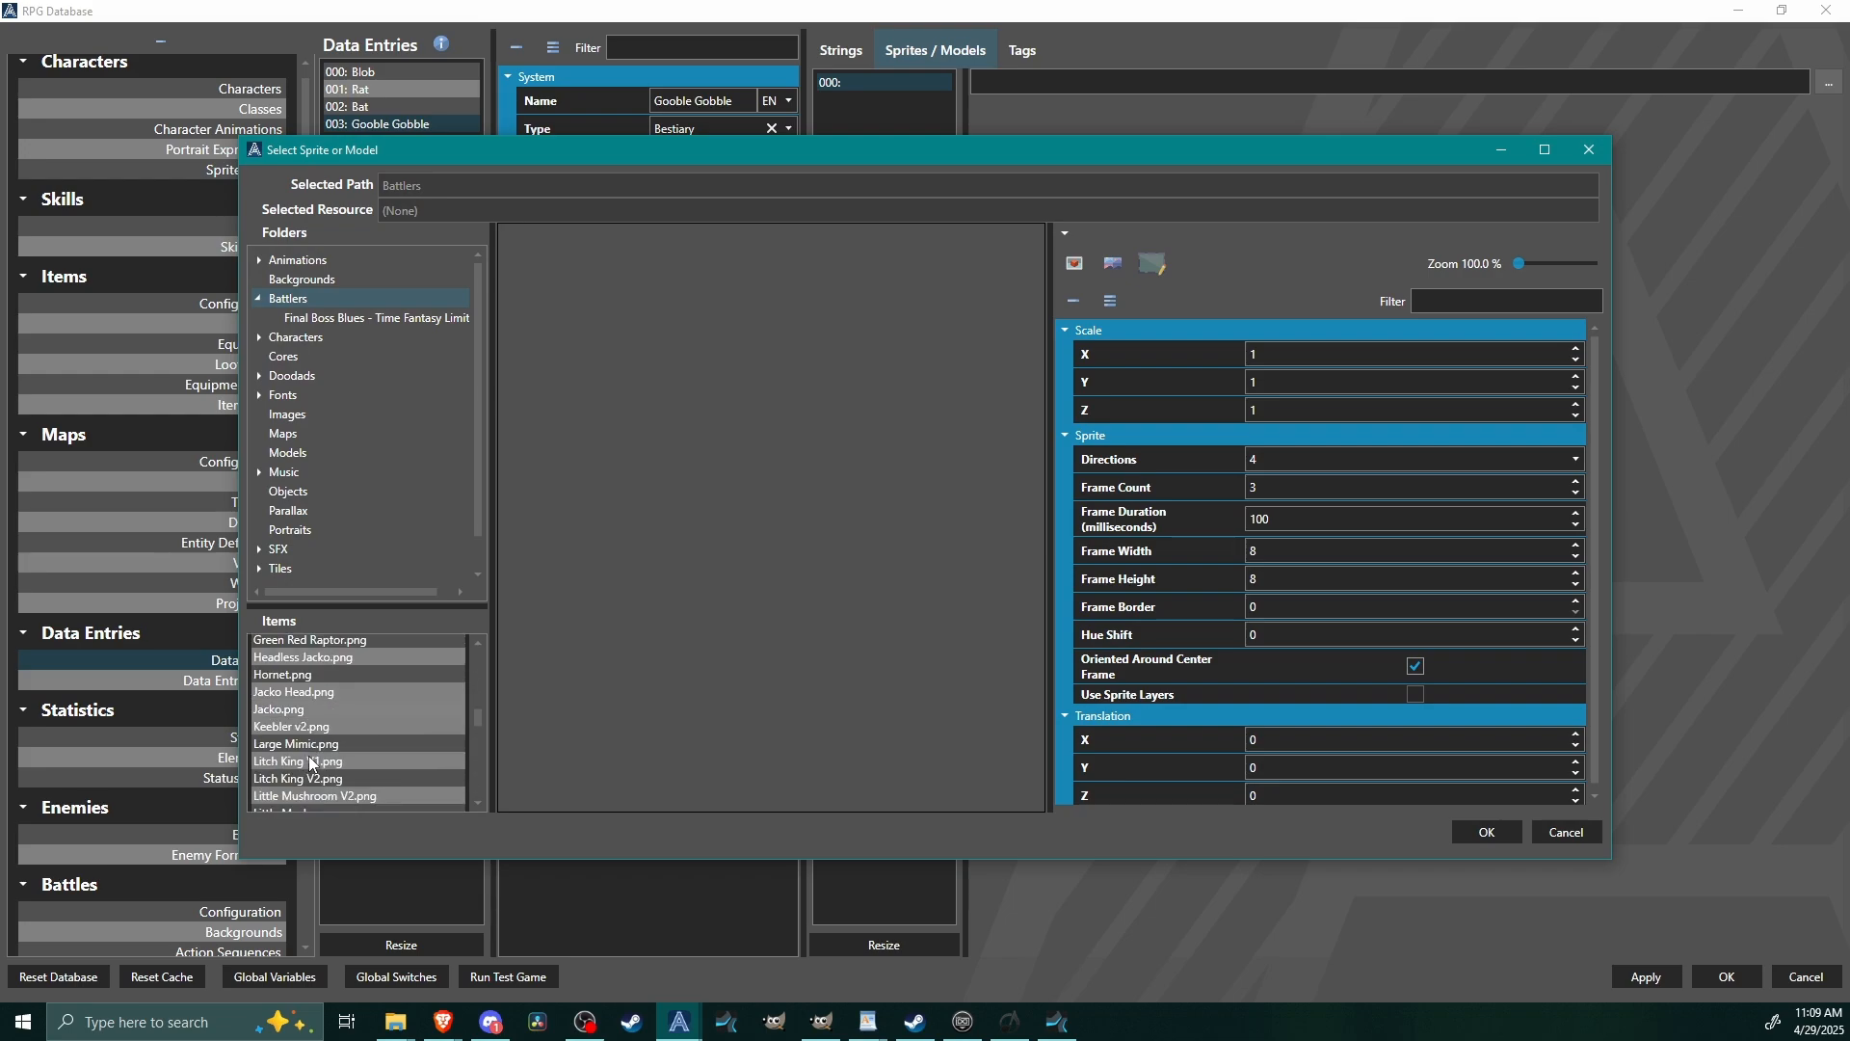
left_click(324, 732)
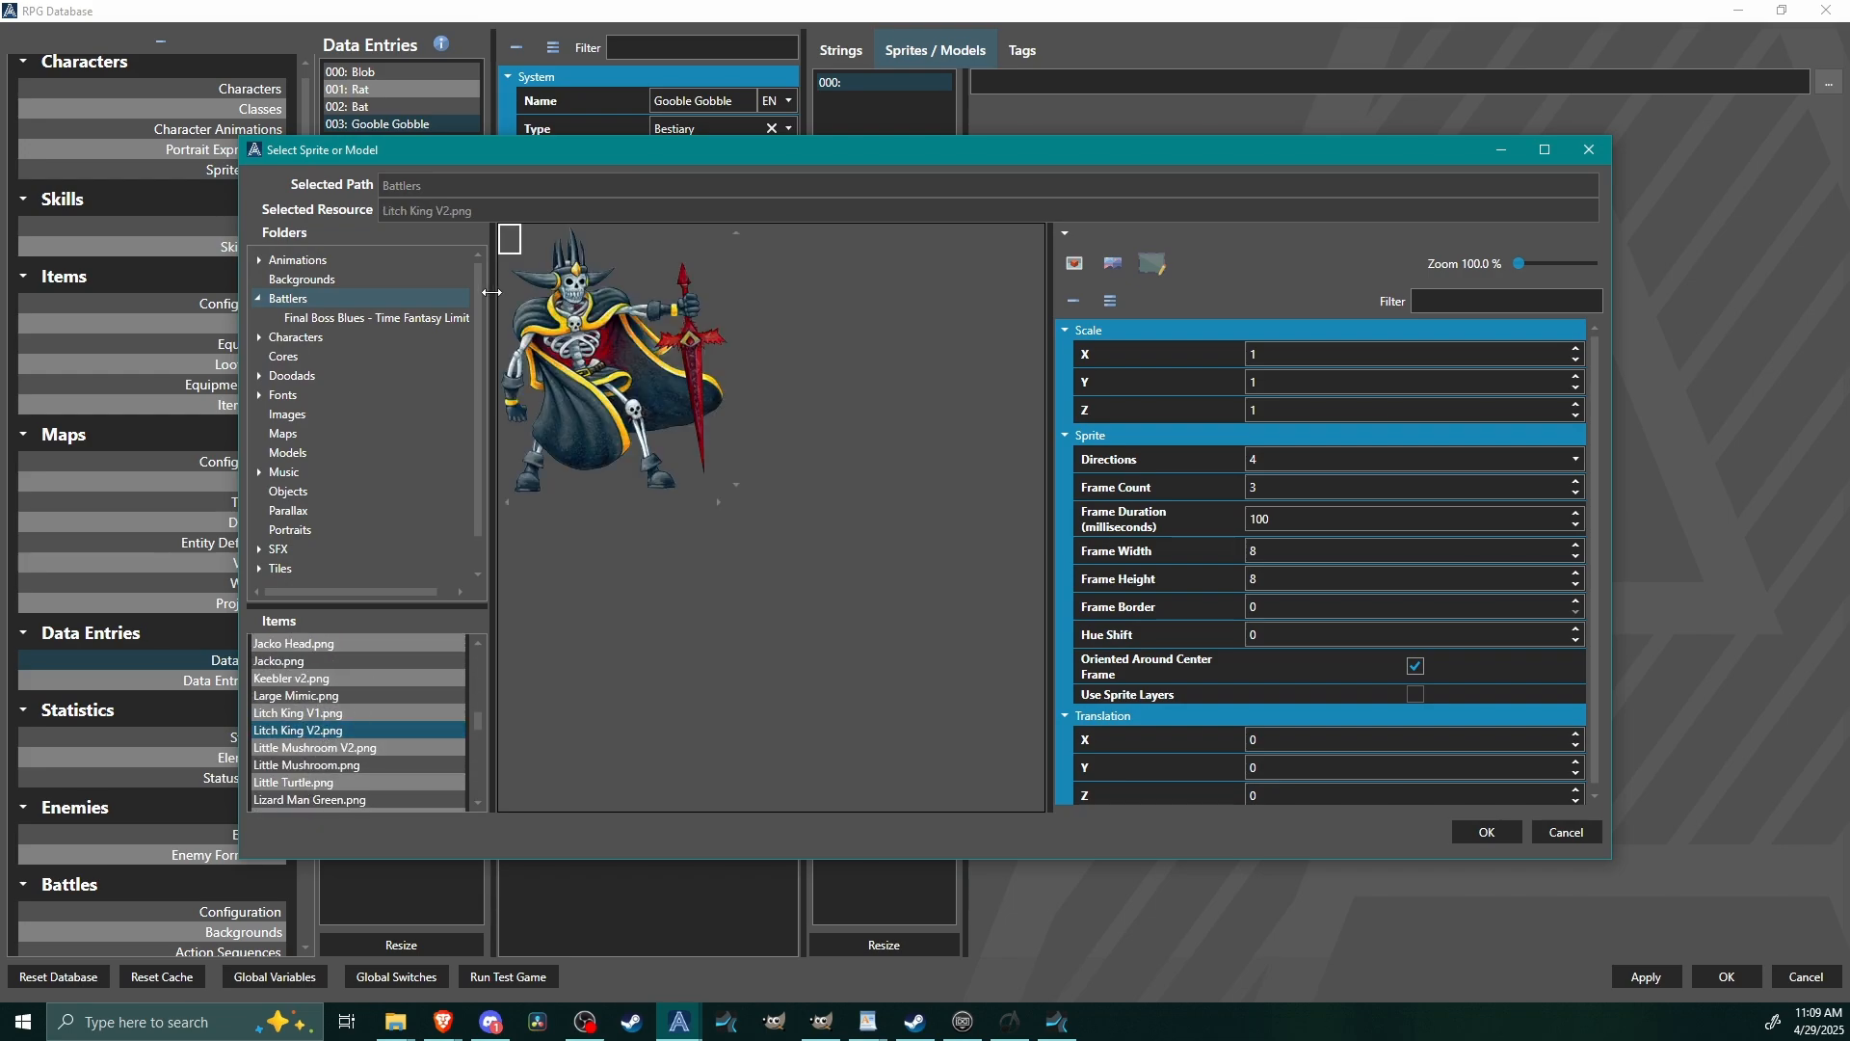
left_click(1075, 264)
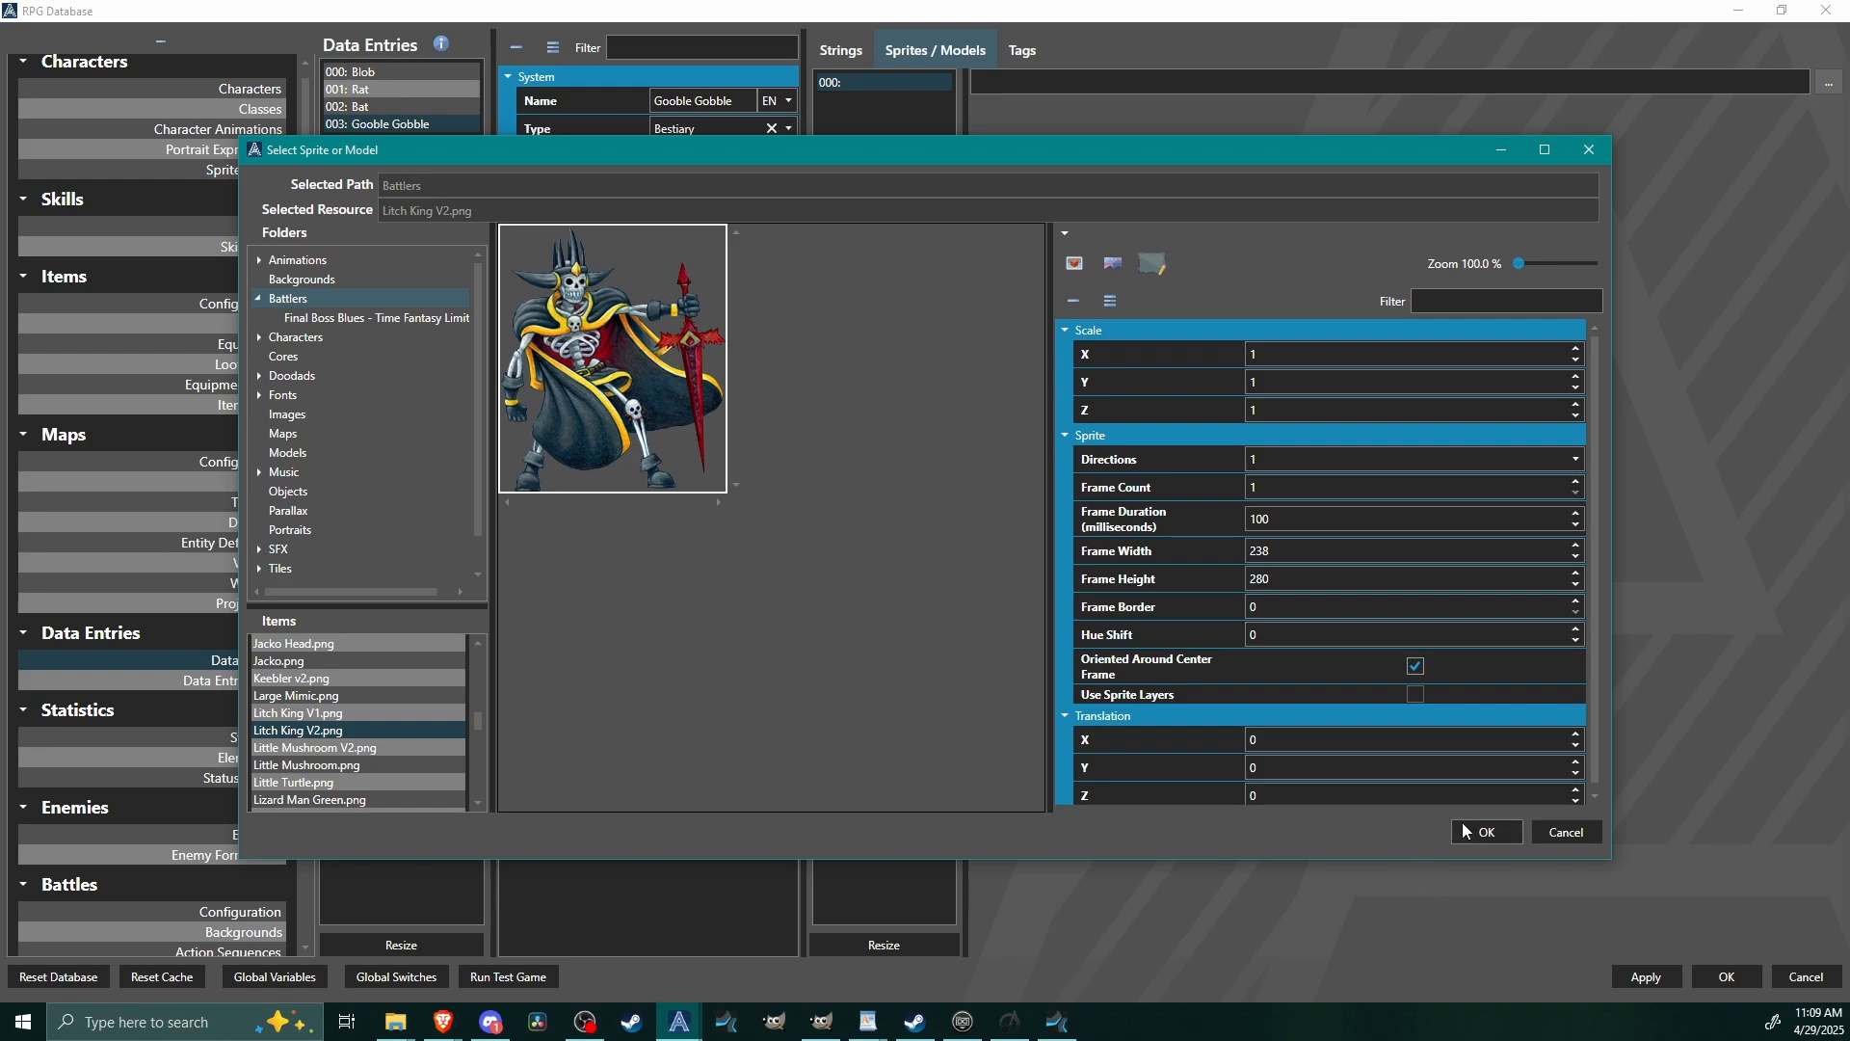
left_click(1487, 832)
Add a tag to the Gooble Gobble entry with the name class and the value humanoid.
left_click(1023, 50)
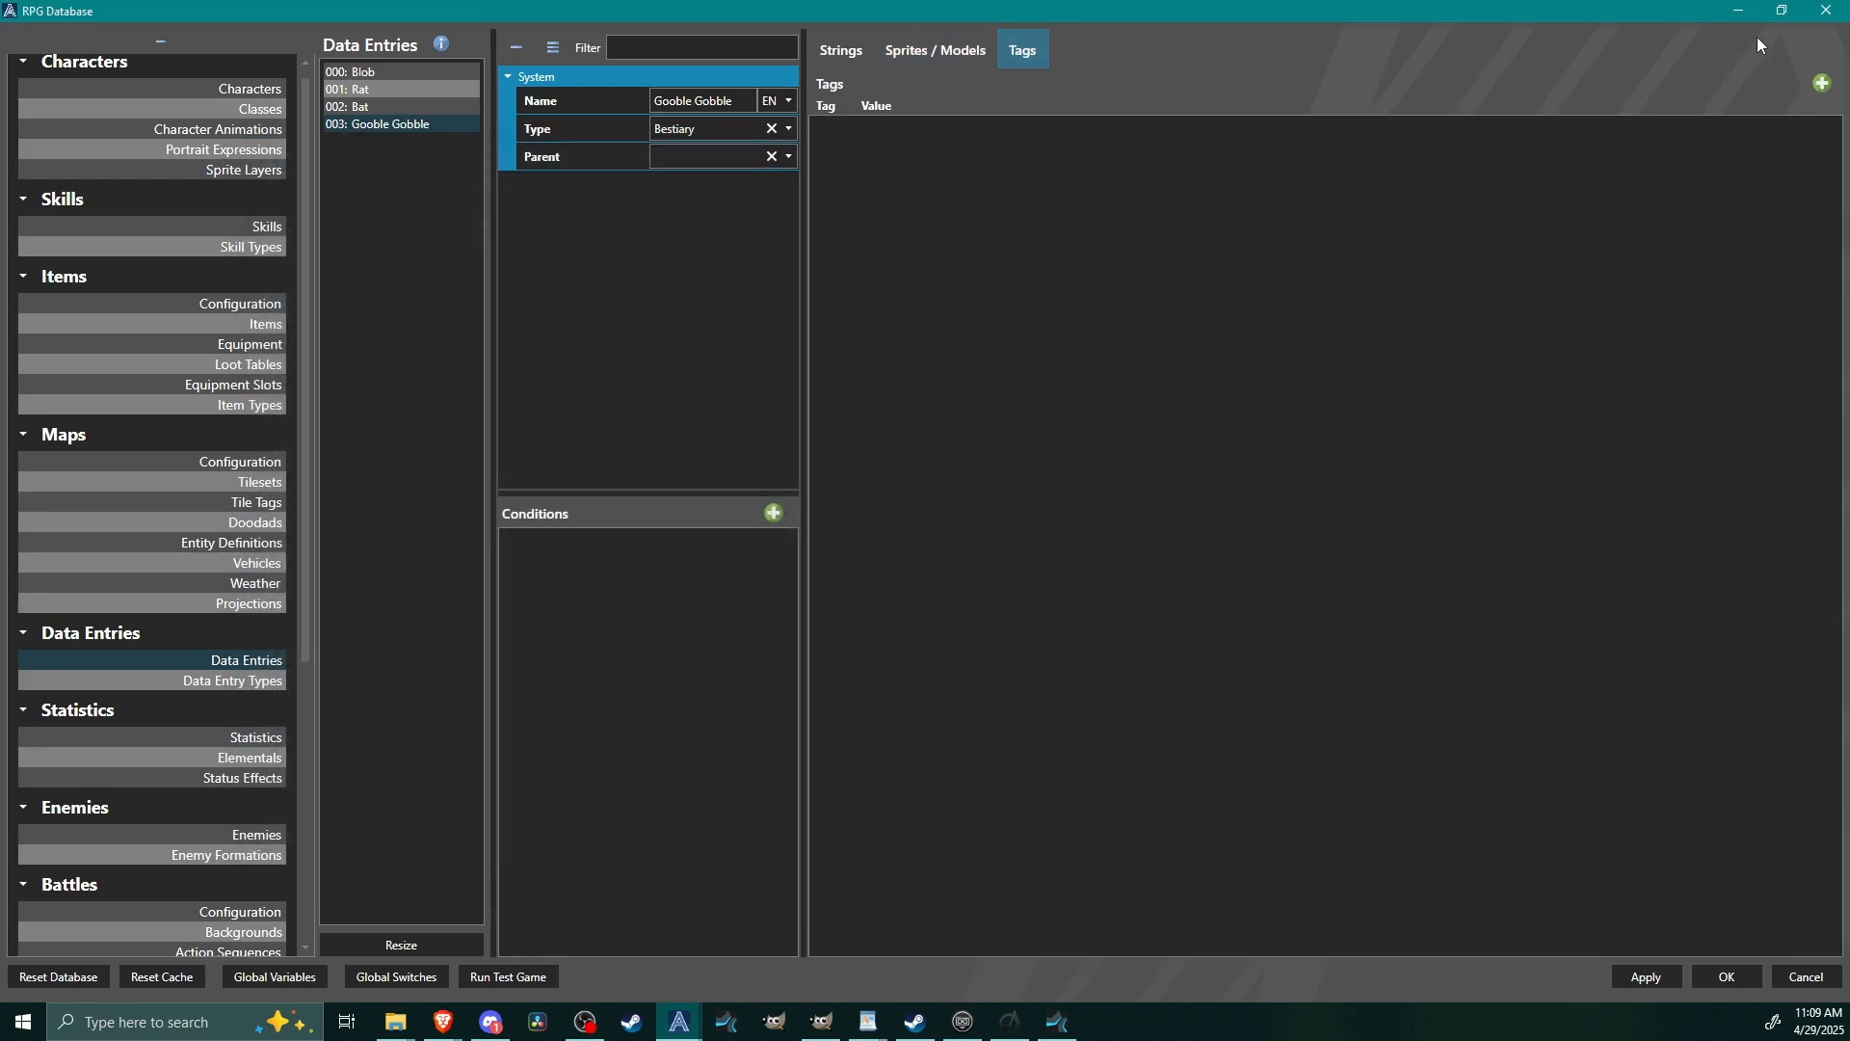
left_click(1821, 82)
left_click(844, 126)
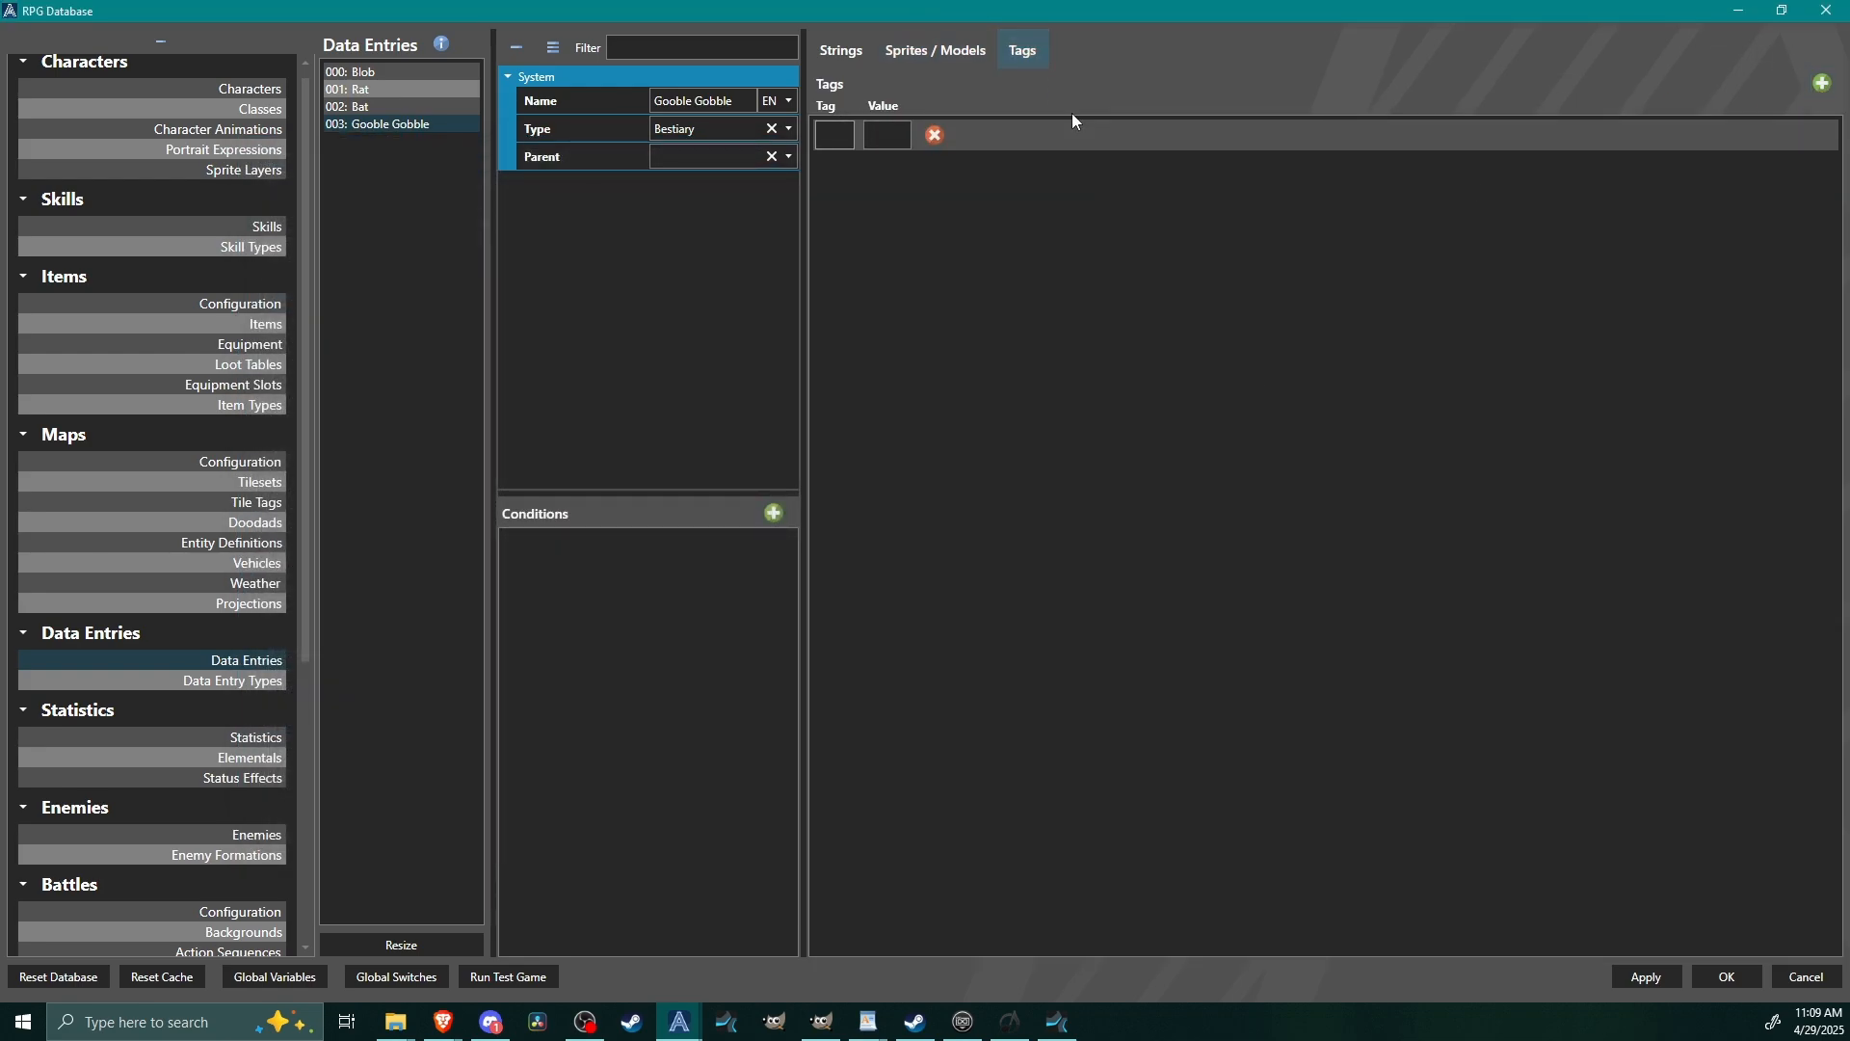
type("class")
left_click(889, 135)
type("humanoid")
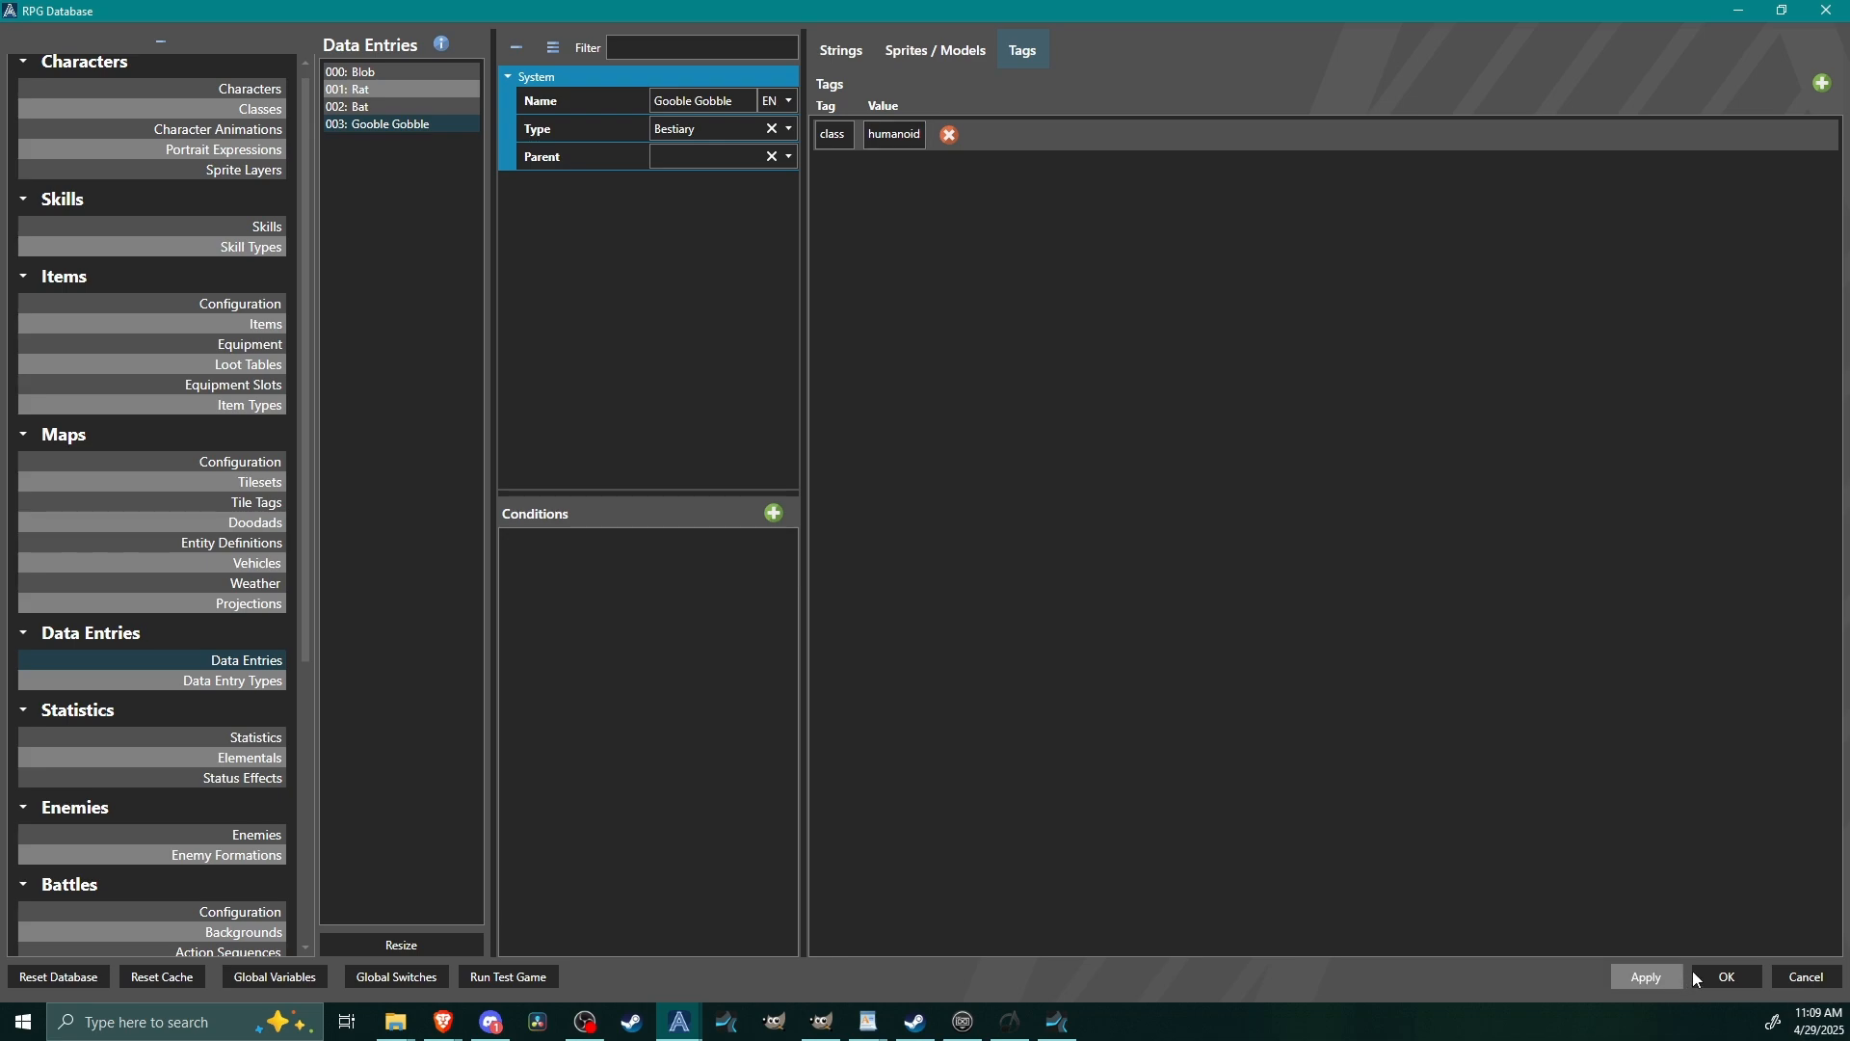
Review the tags and strings of the finished bestiary data entries, ending on the Blob entry's strings.
left_click(347, 88)
left_click(365, 106)
left_click(371, 125)
left_click(366, 106)
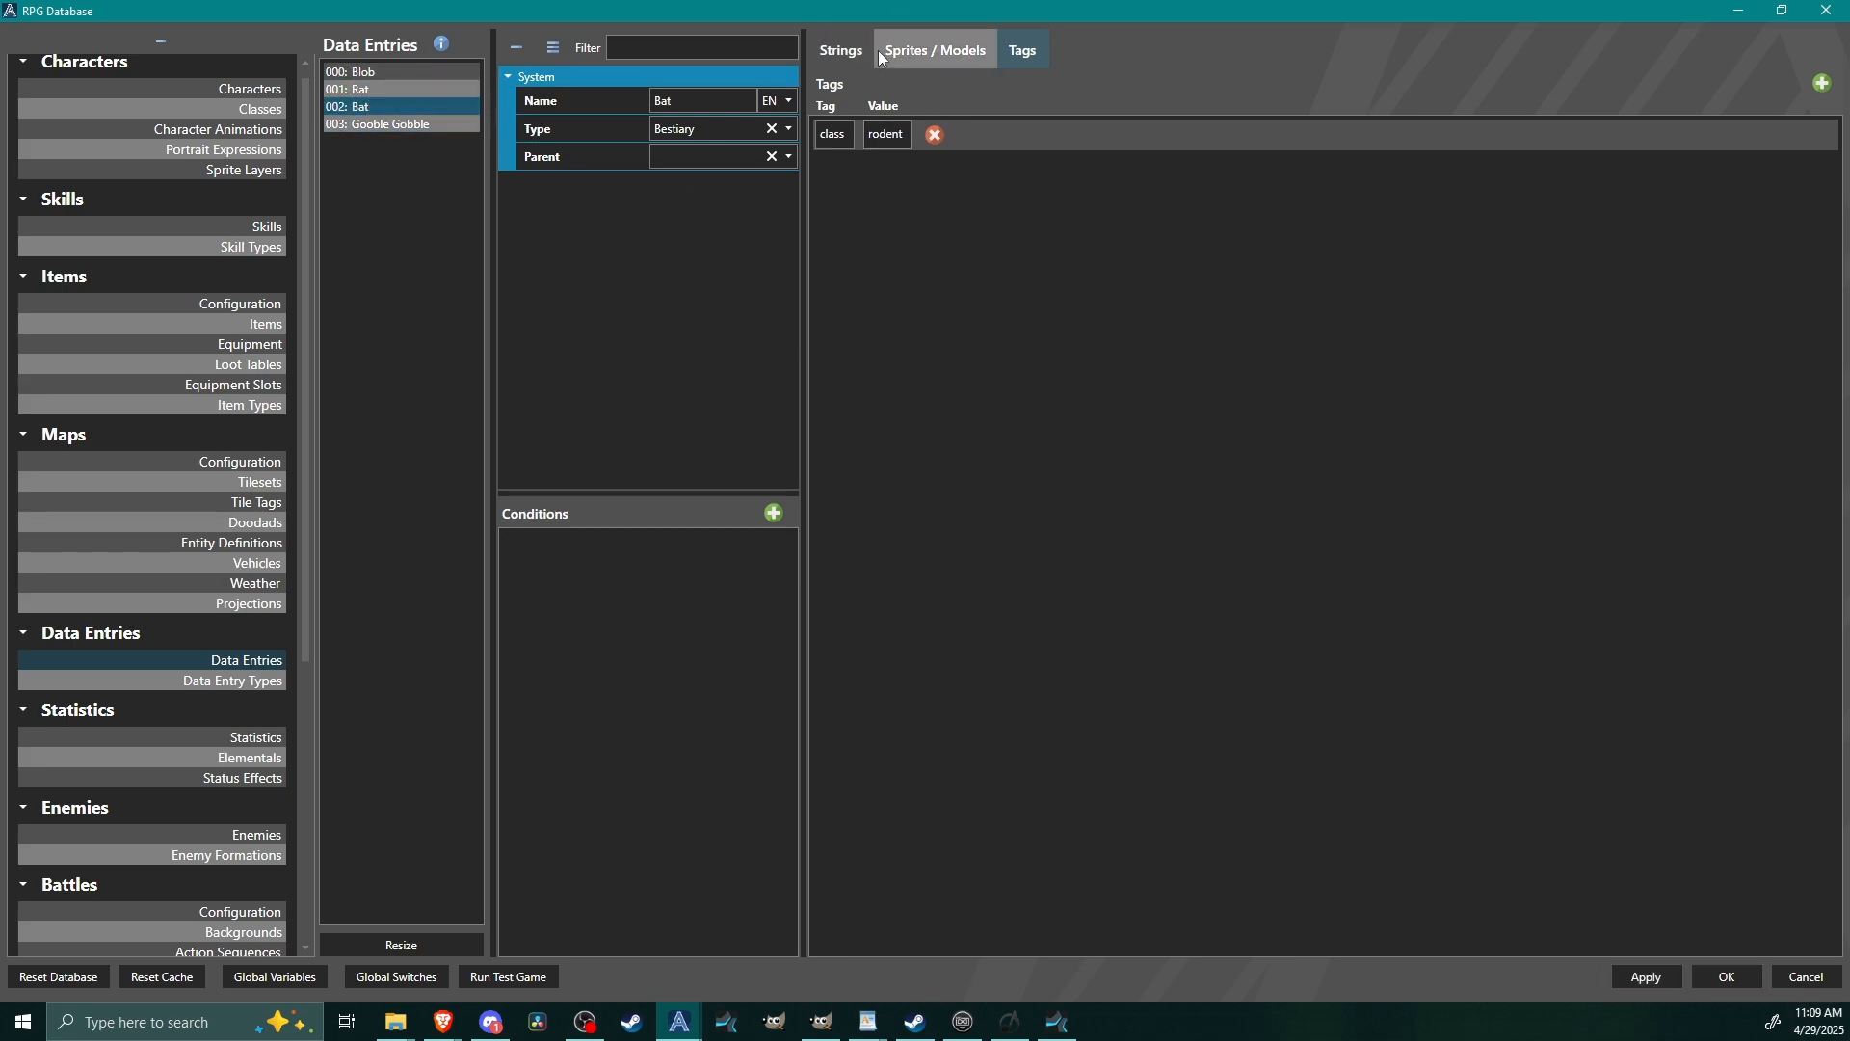
left_click(858, 51)
left_click(390, 72)
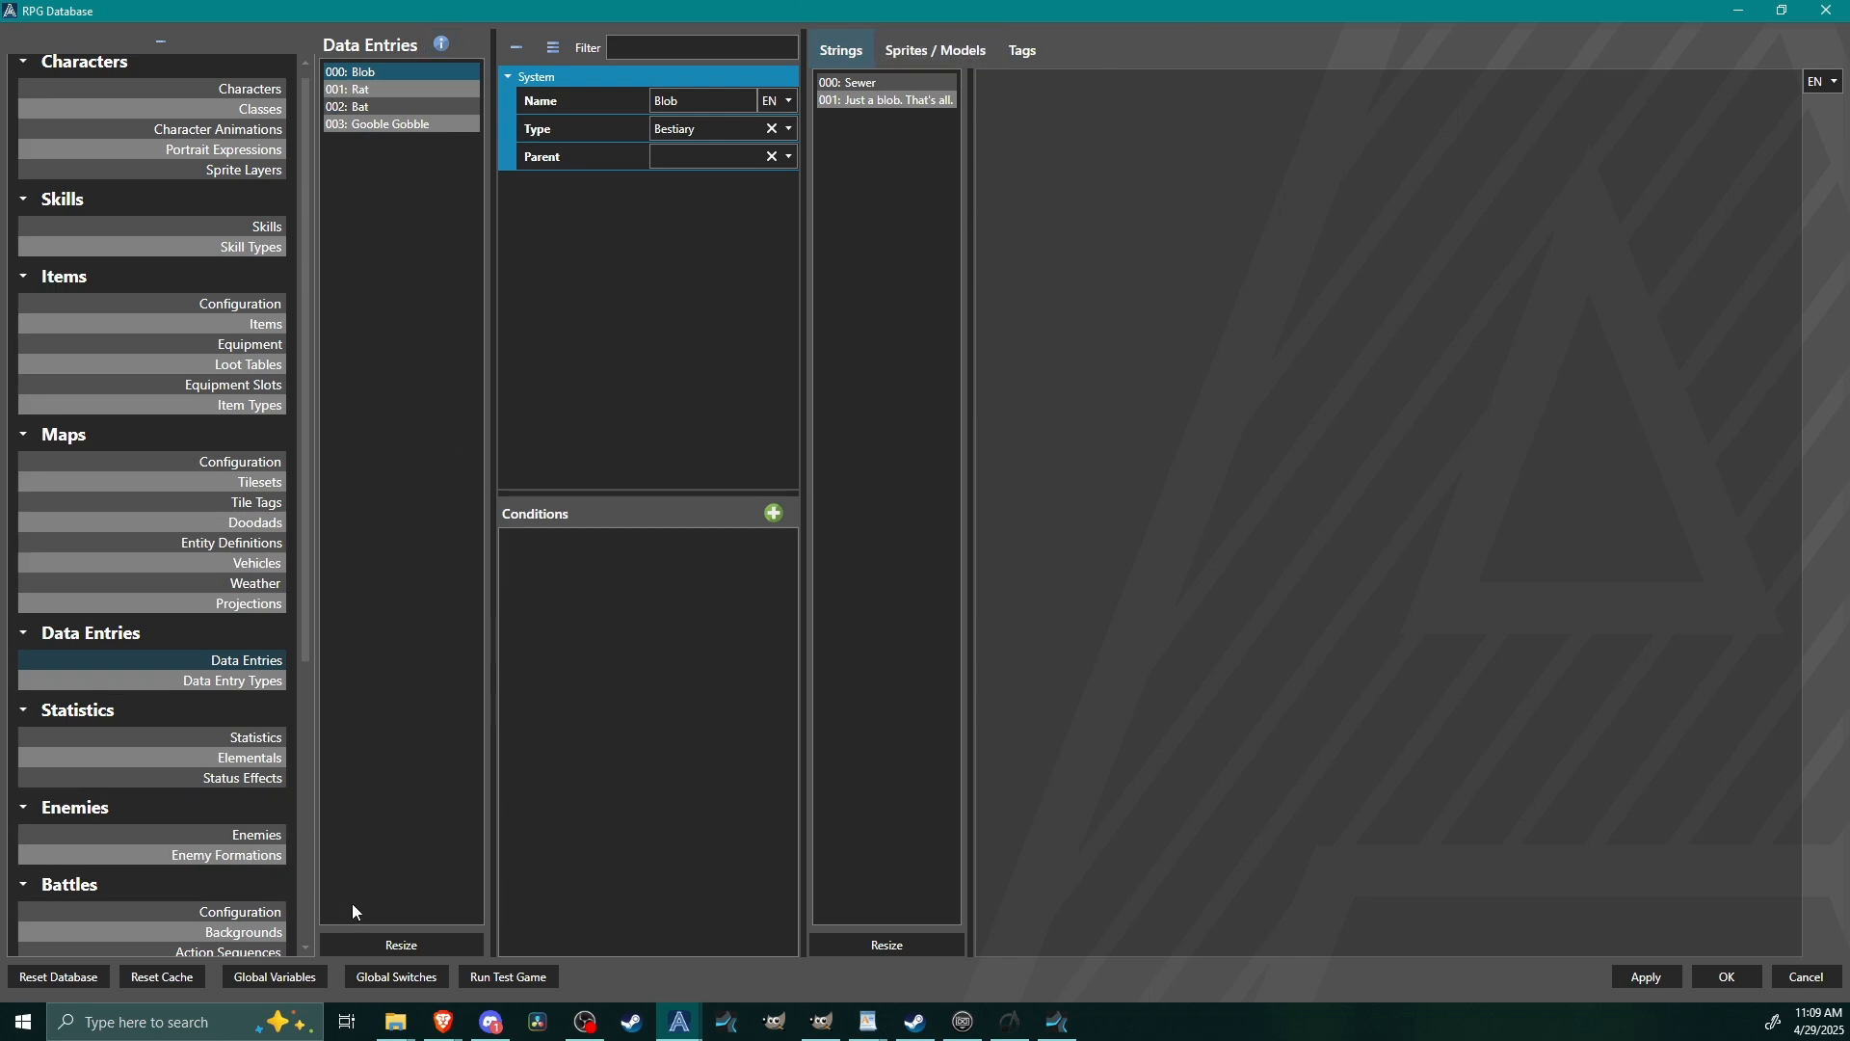
Open the Bestiary user interface and check its menu options, including the Data Entries context.
left_click_drag(308, 649, 340, 838)
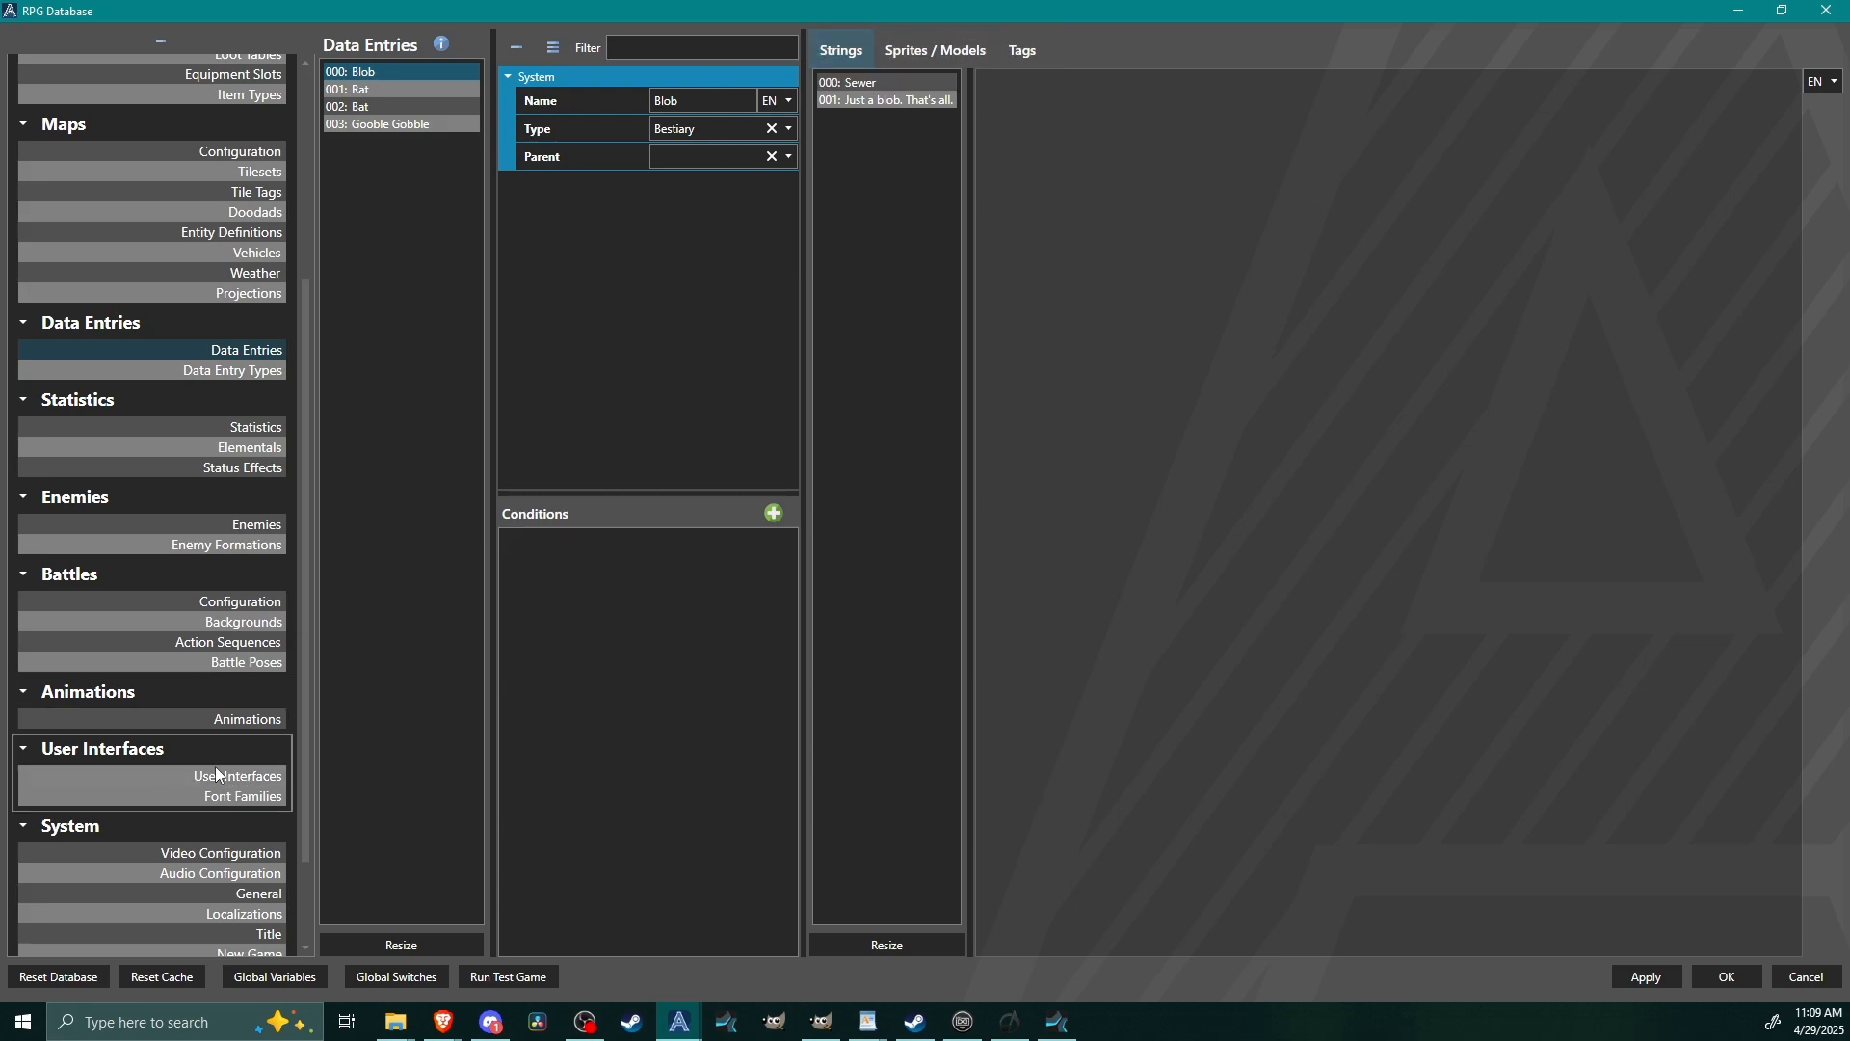
left_click(244, 777)
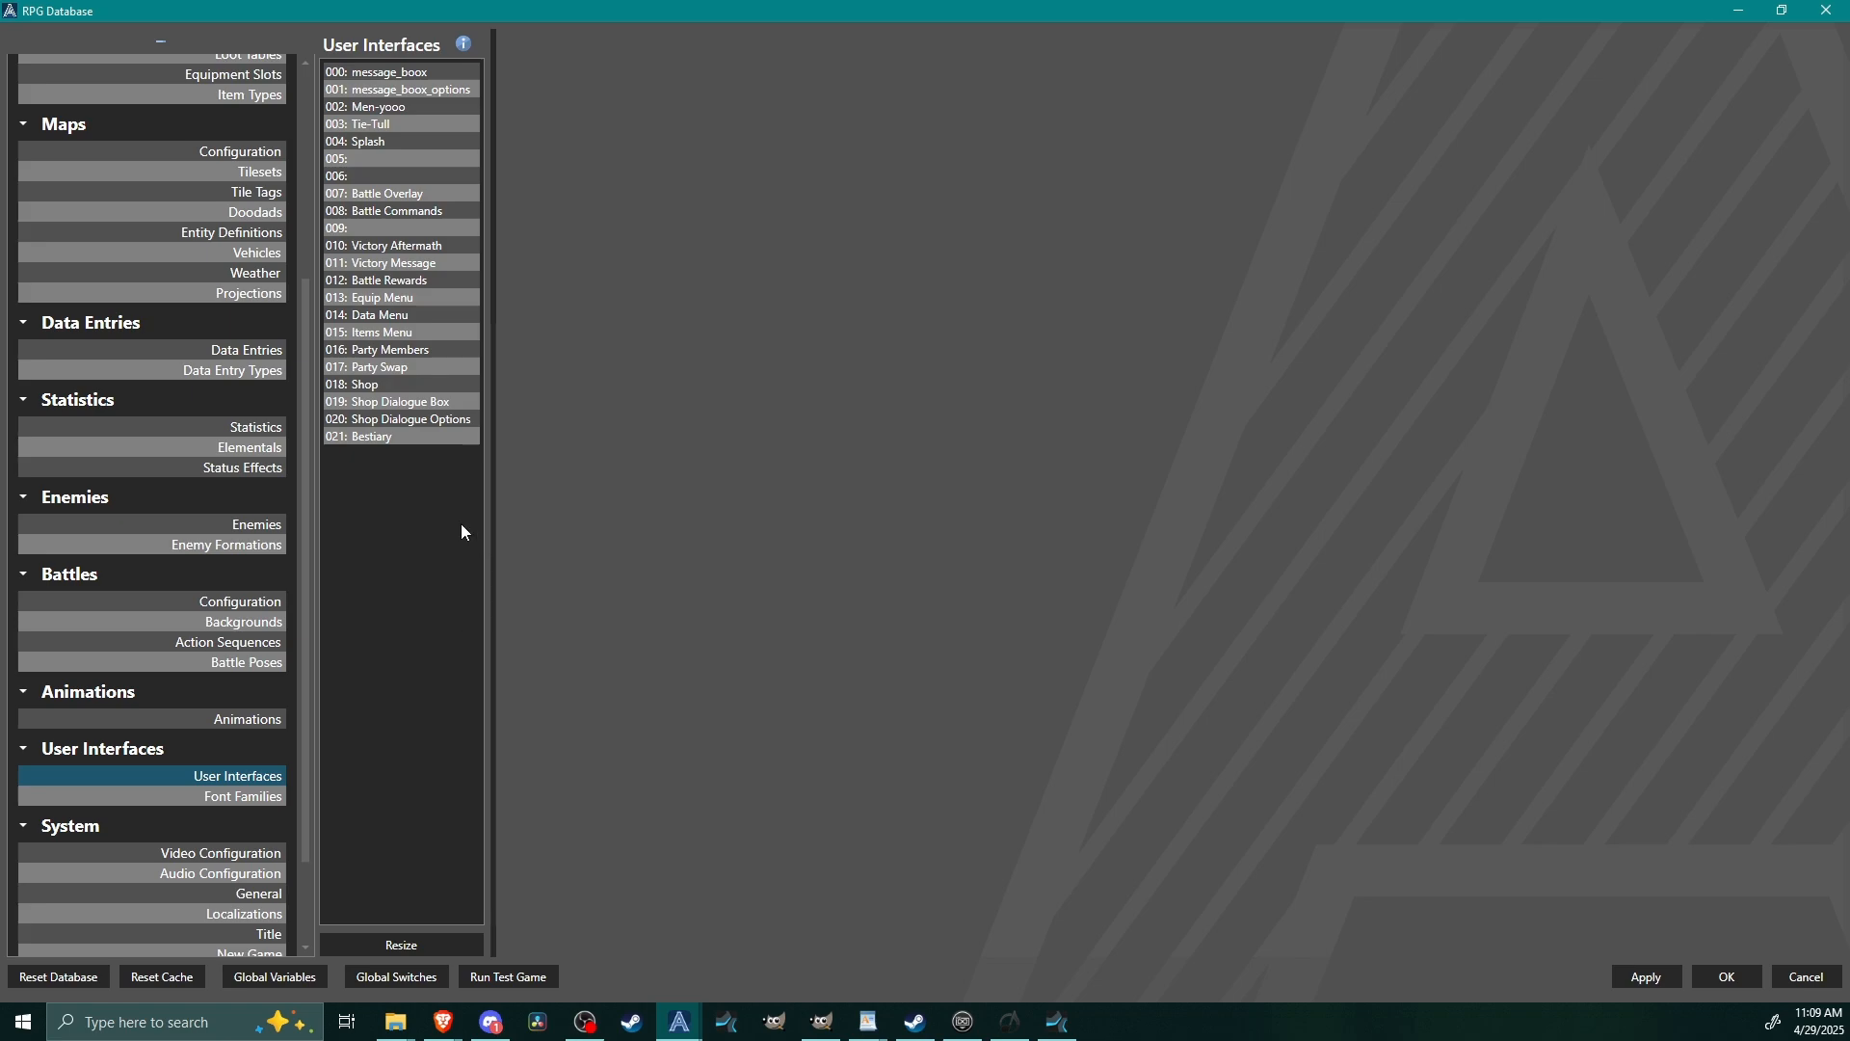
left_click(366, 436)
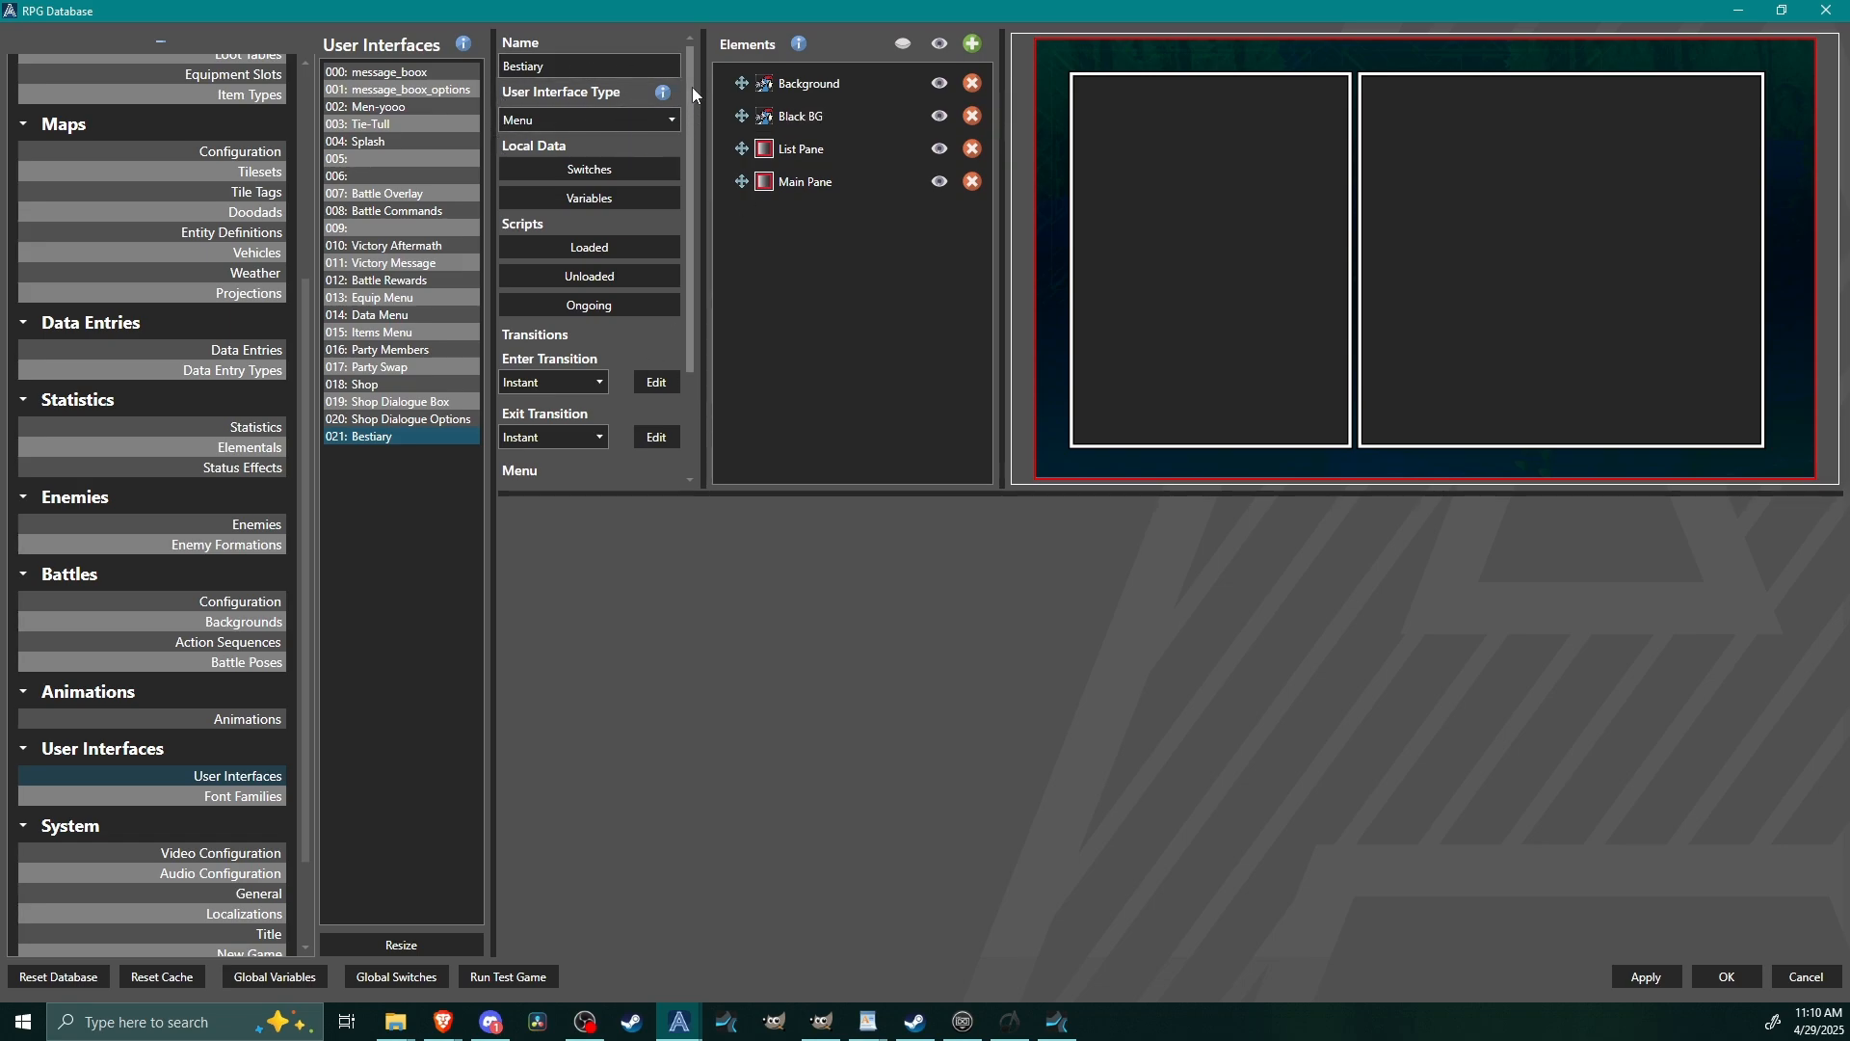
left_click_drag(691, 106, 665, 284)
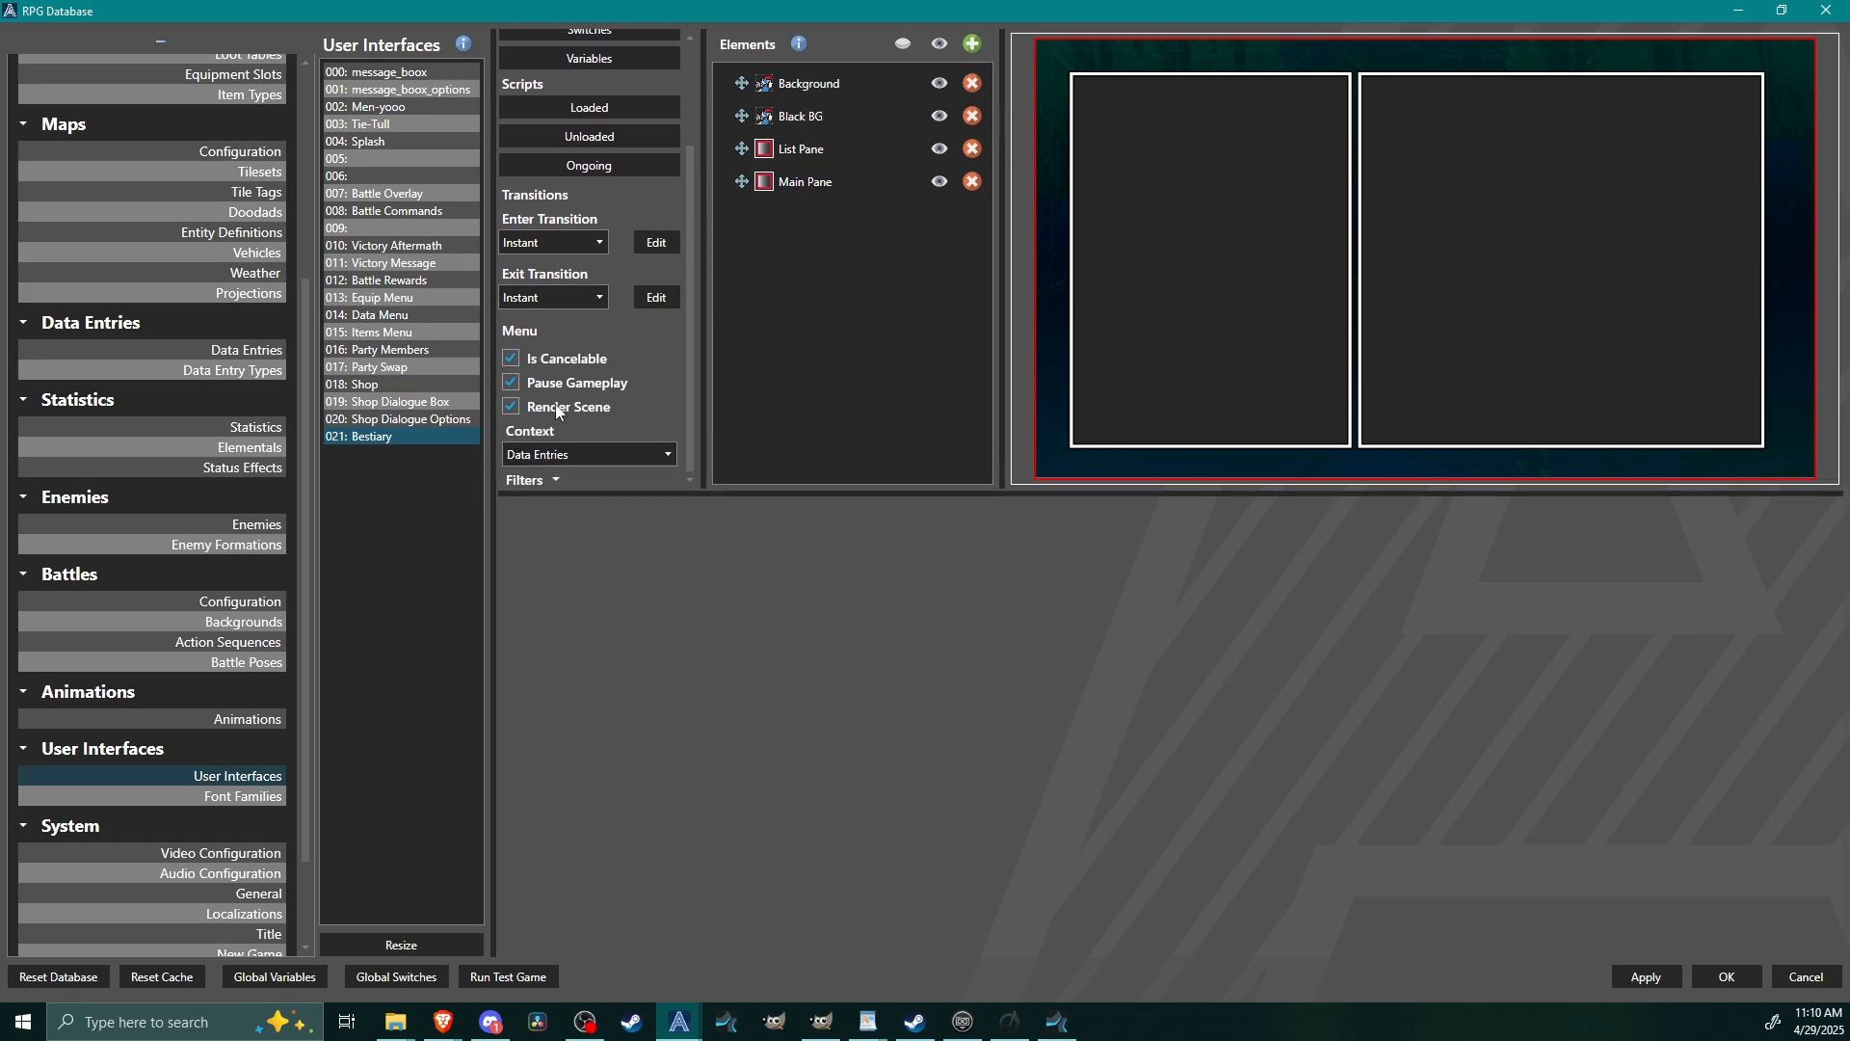
left_click(530, 454)
left_click(553, 521)
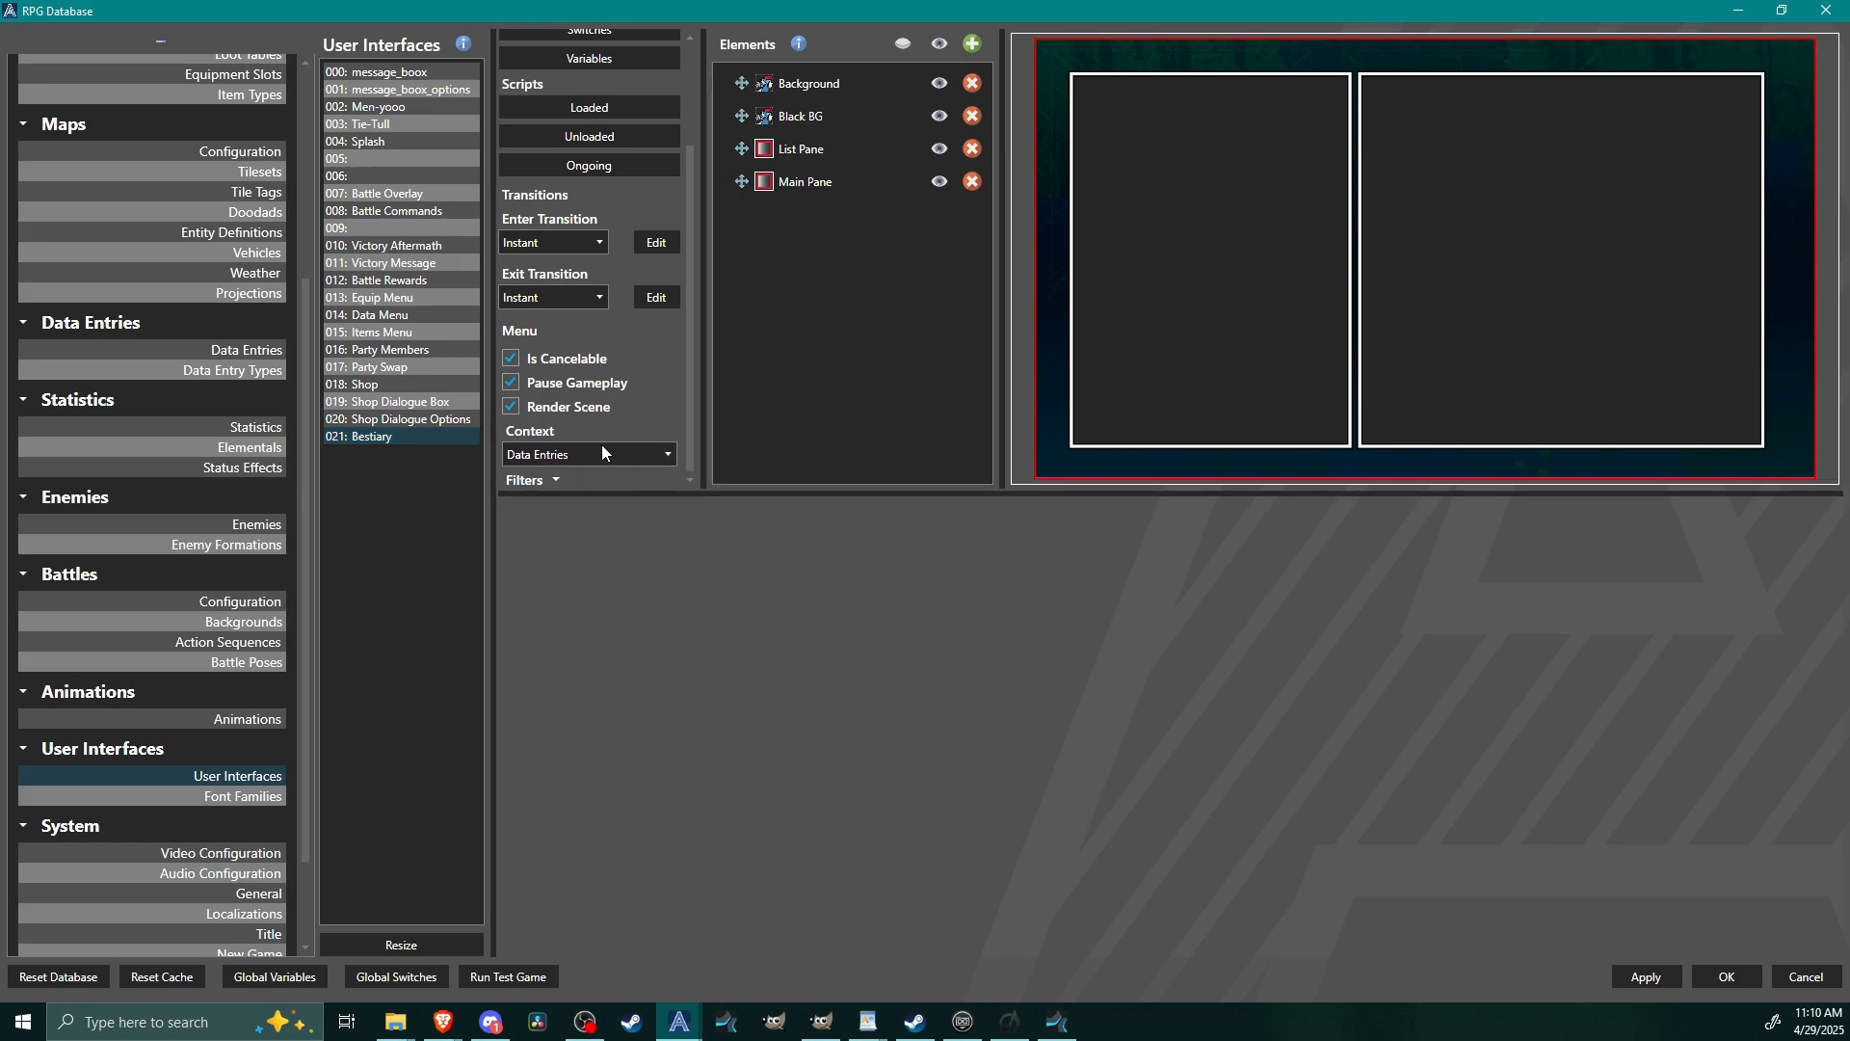
scroll(692, 425, "up", 3)
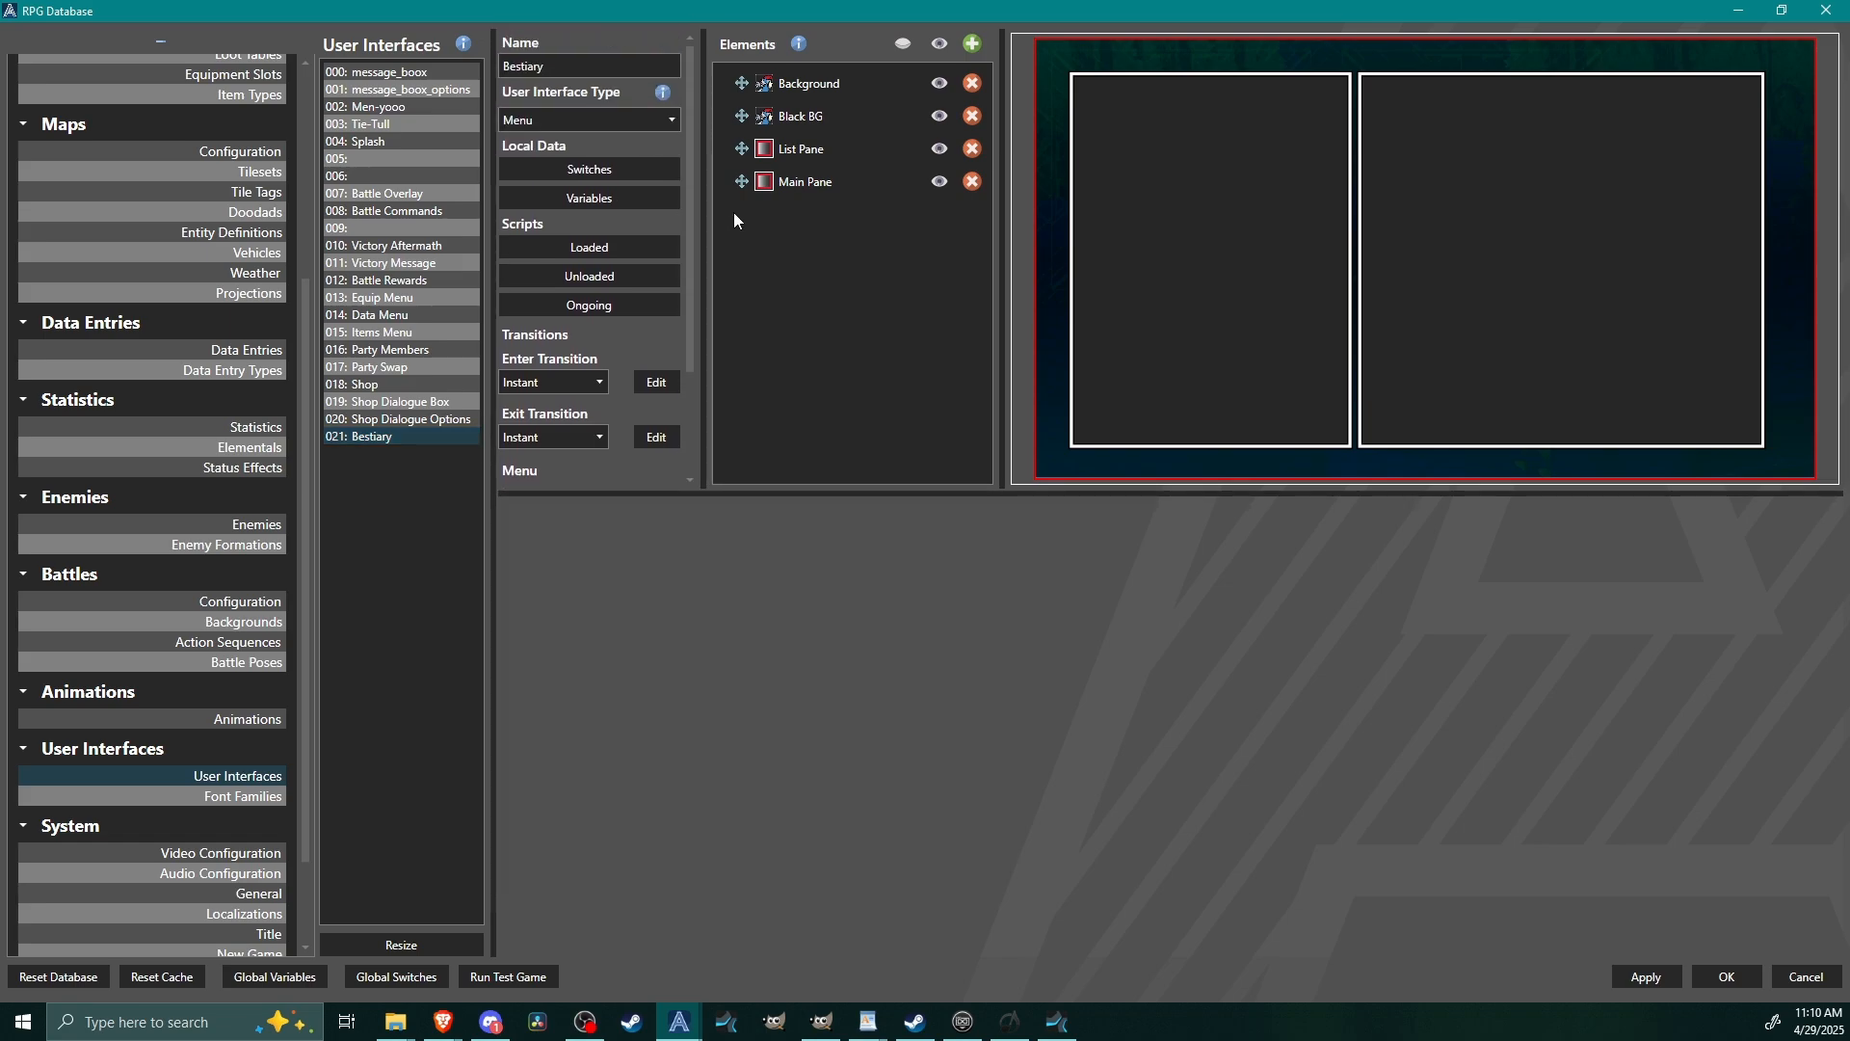
Inspect the Open Menu command executed by the Extra item in the Men-yooo interface's Menu Items List.
left_click(362, 105)
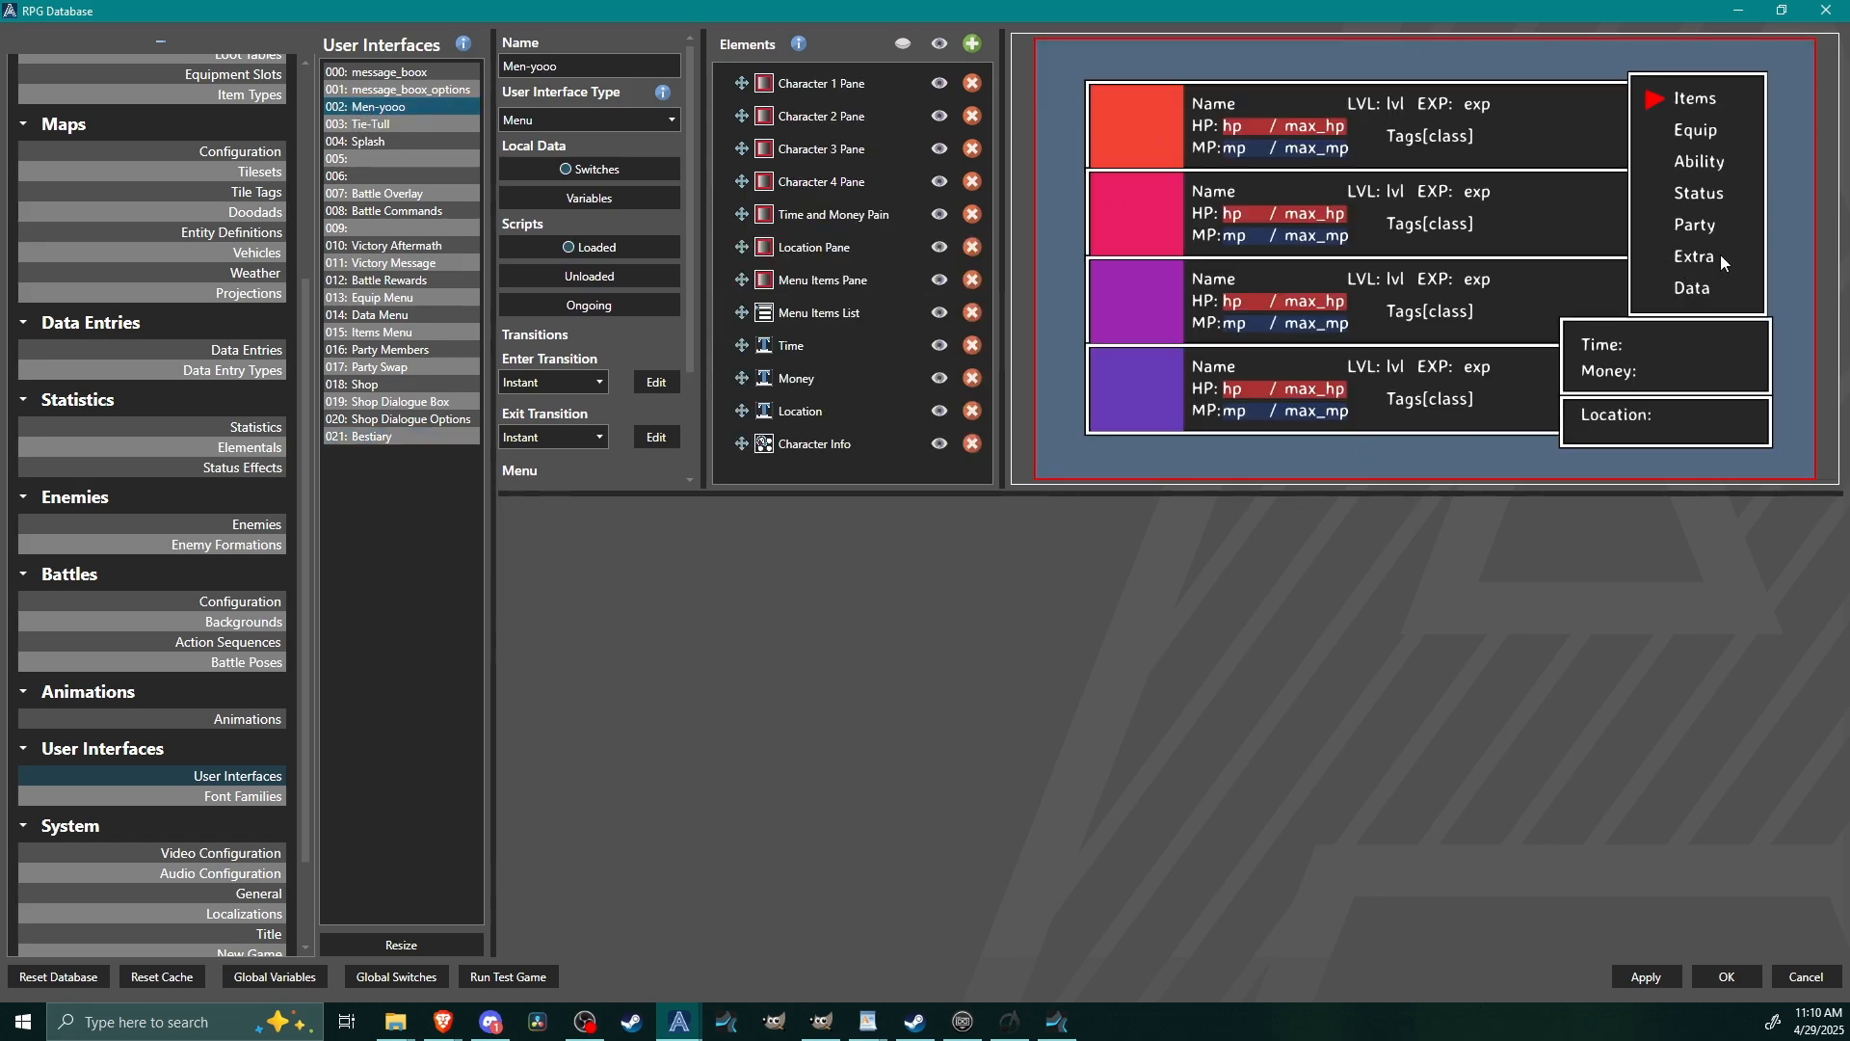
left_click(865, 316)
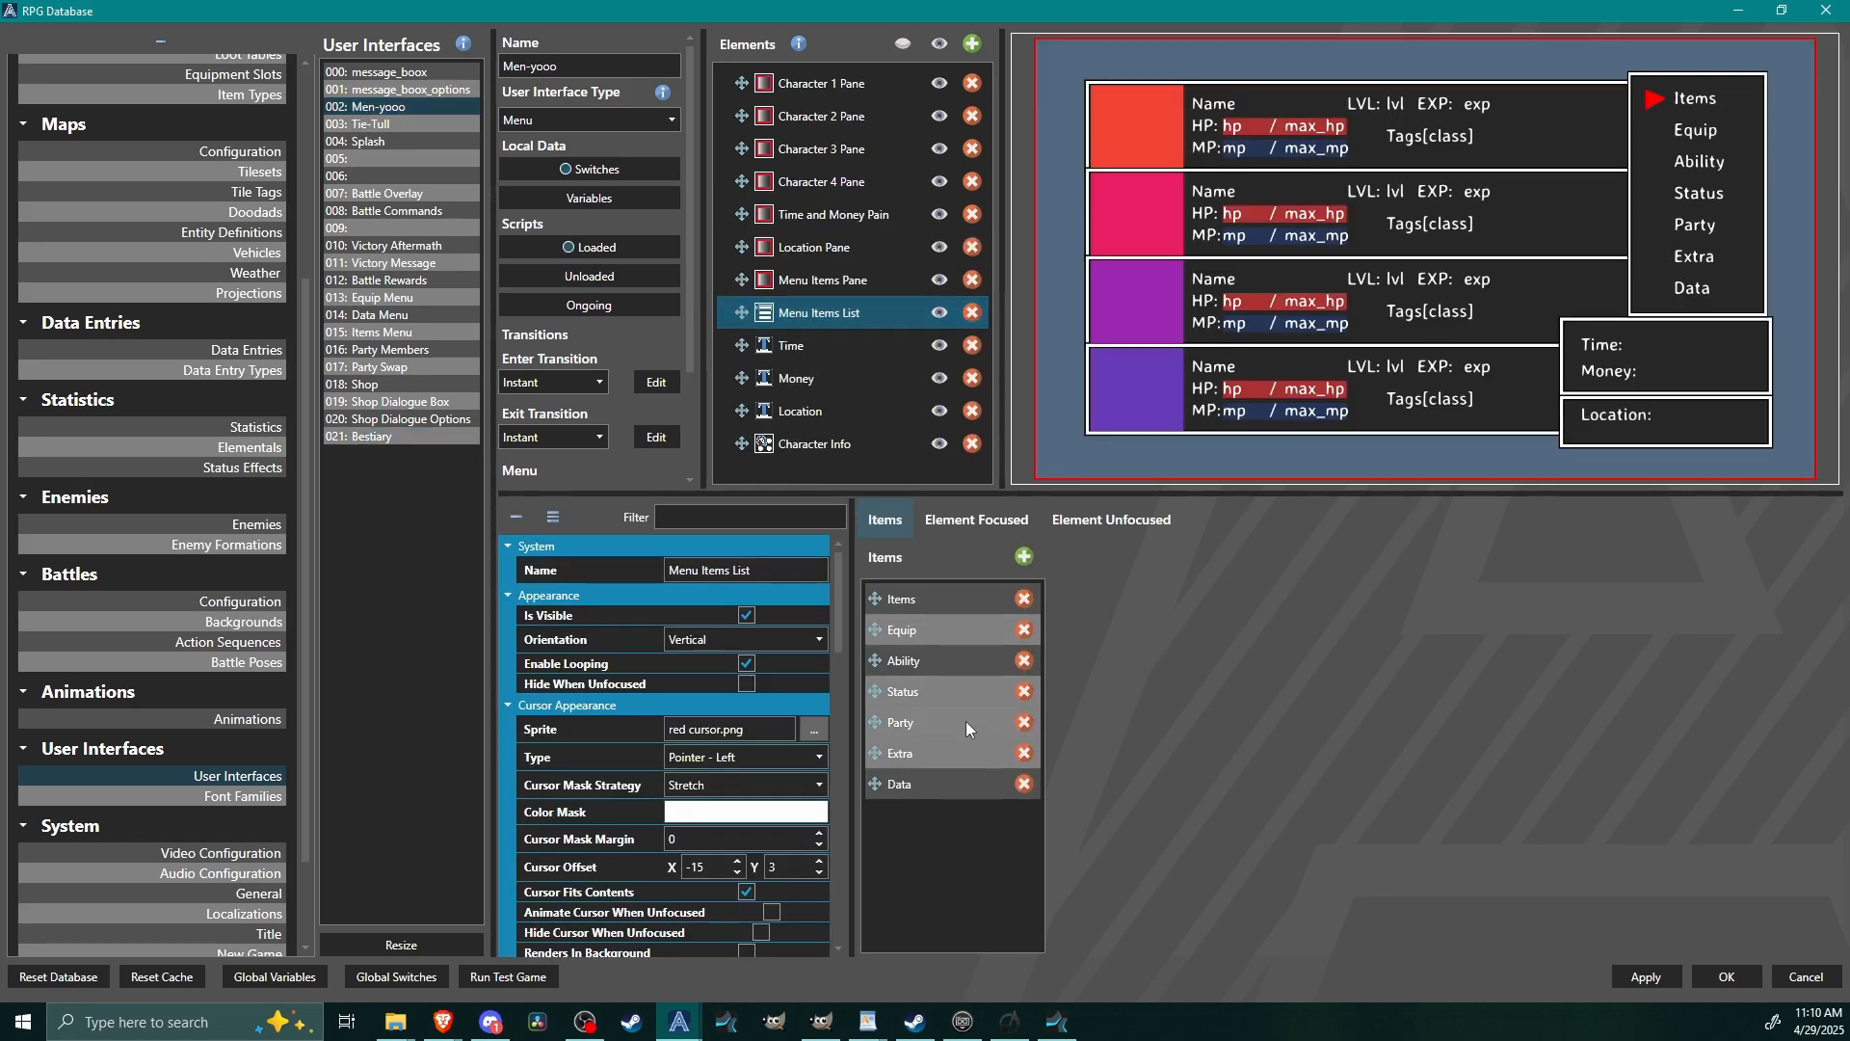
left_click(952, 763)
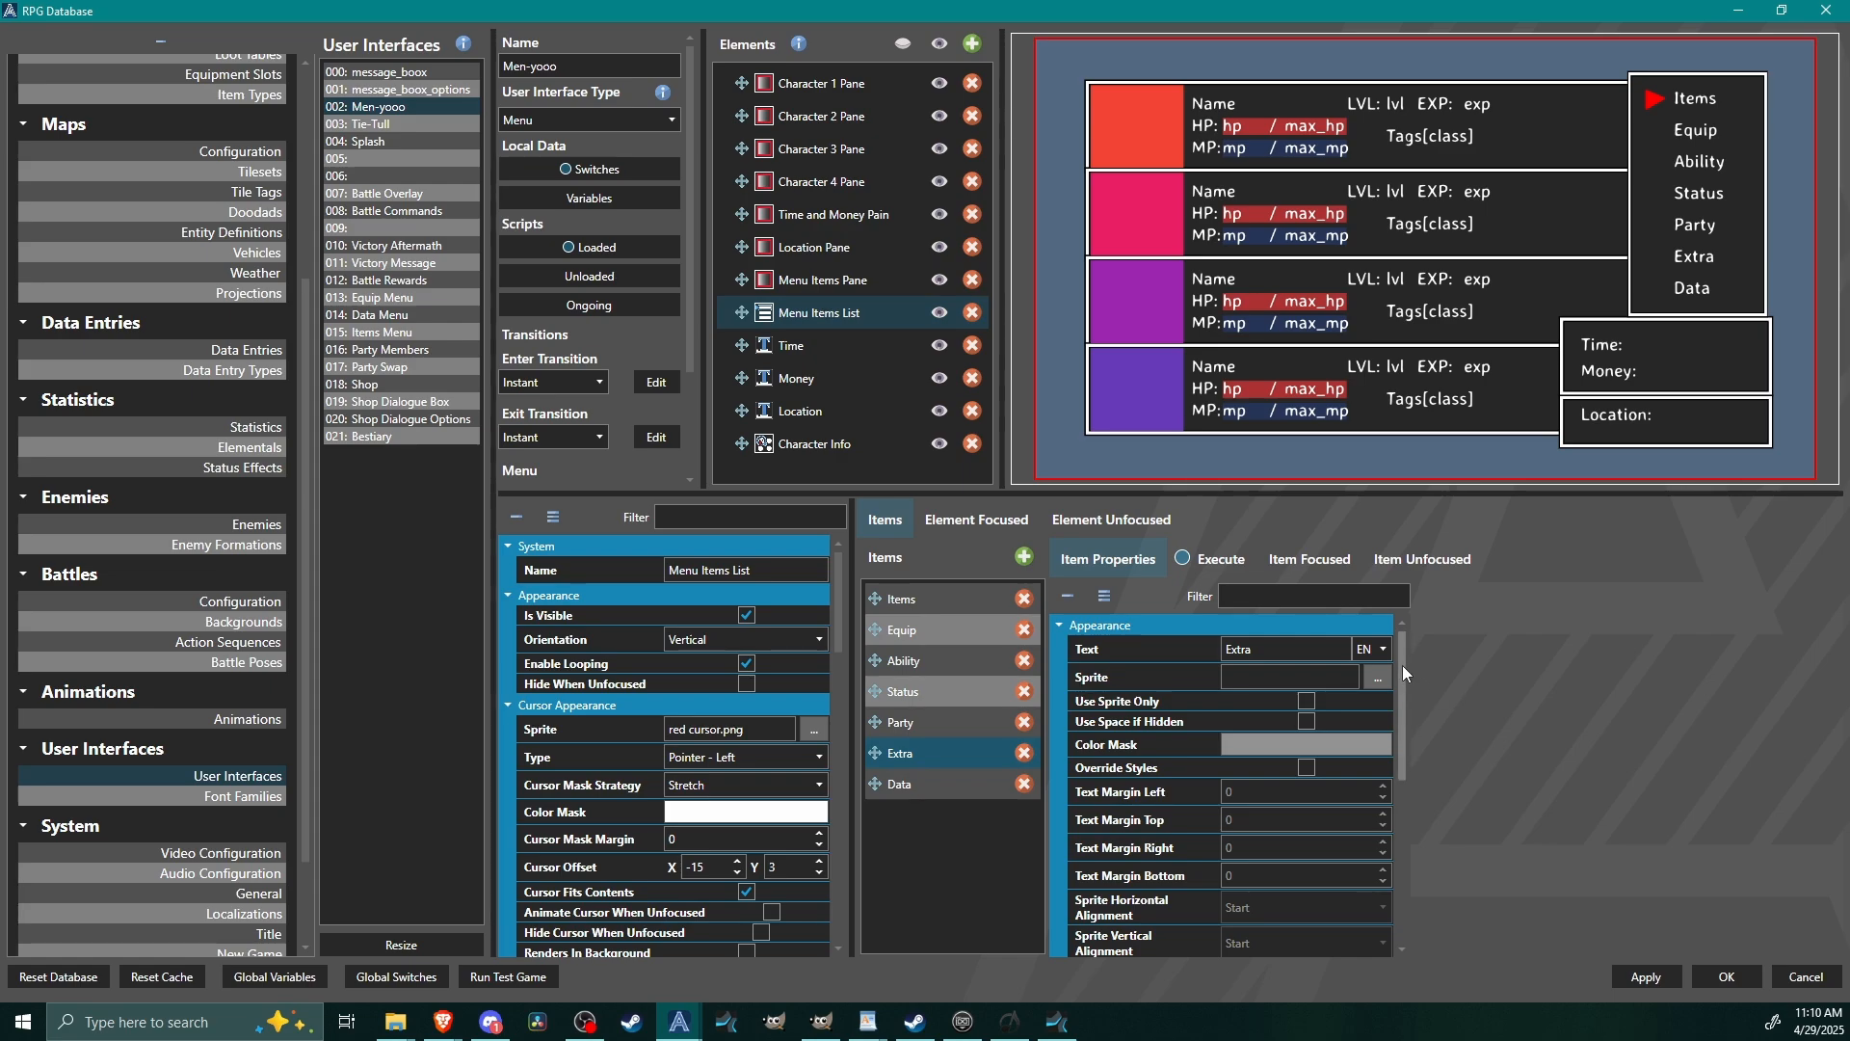
left_click_drag(1402, 664, 1437, 568)
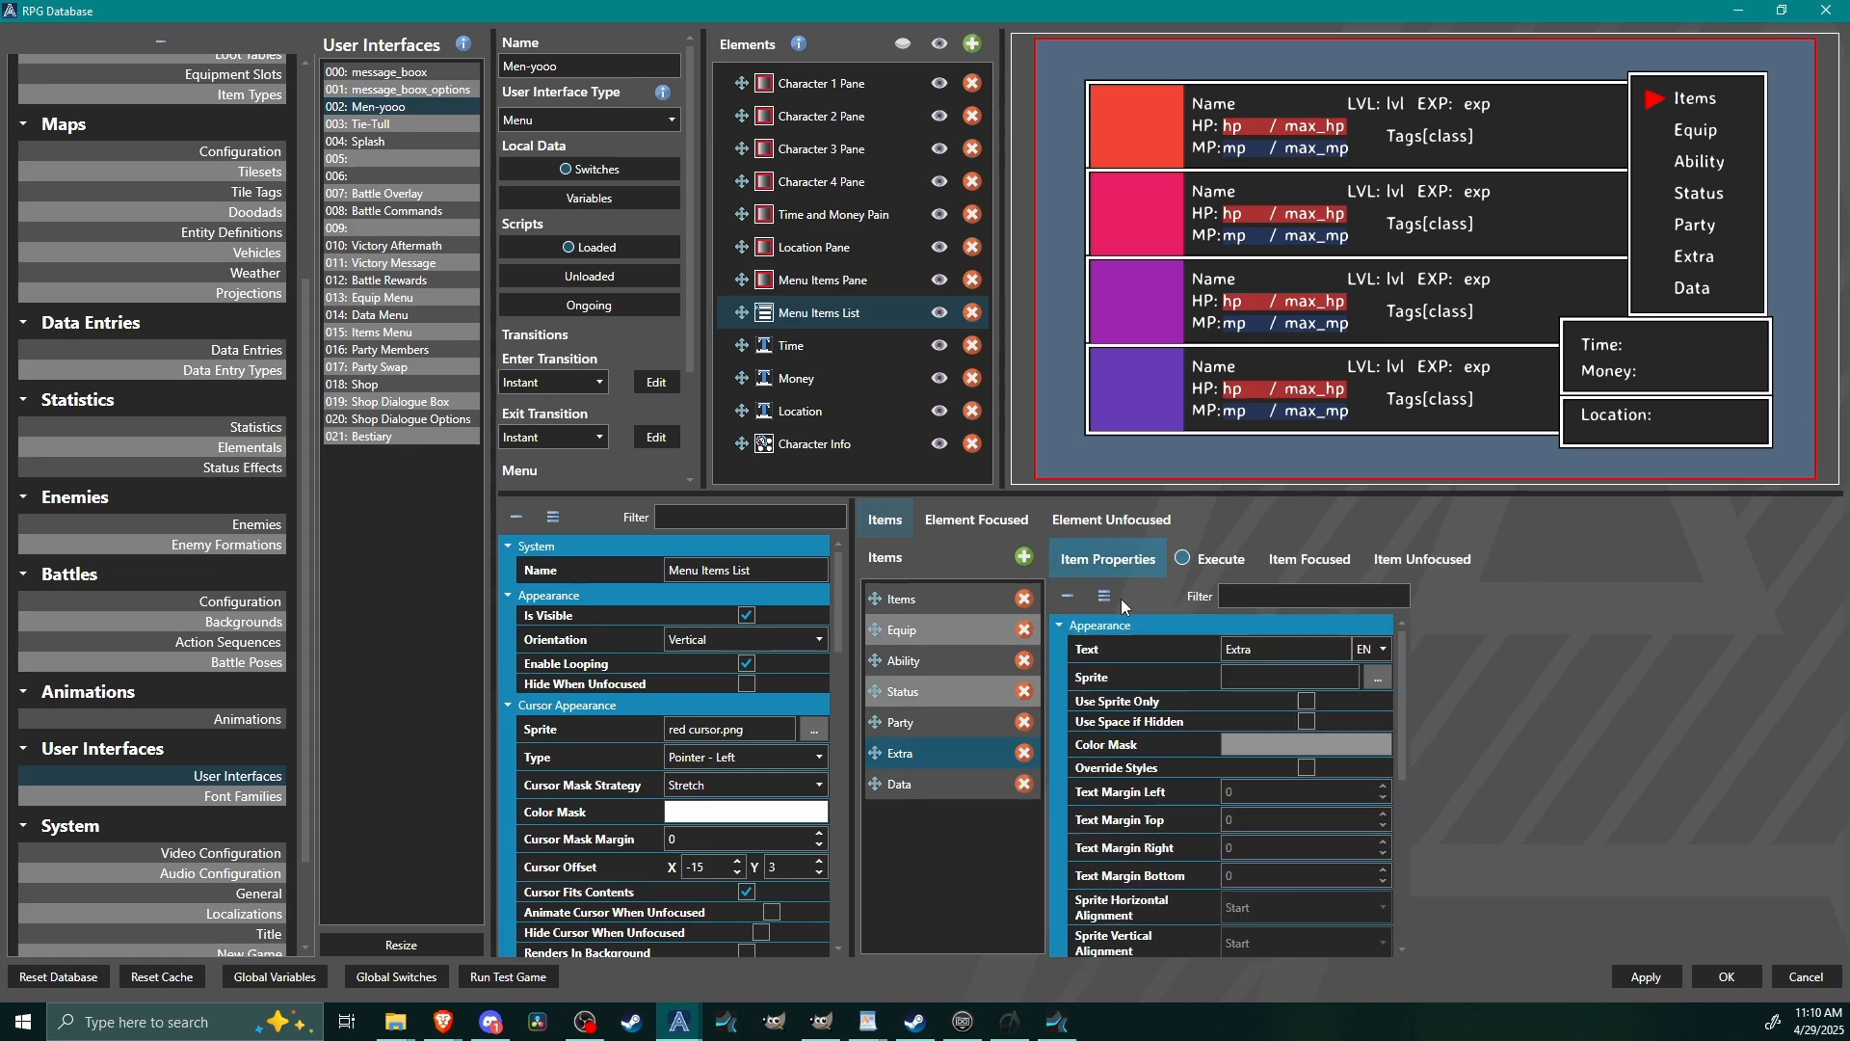
left_click(1204, 561)
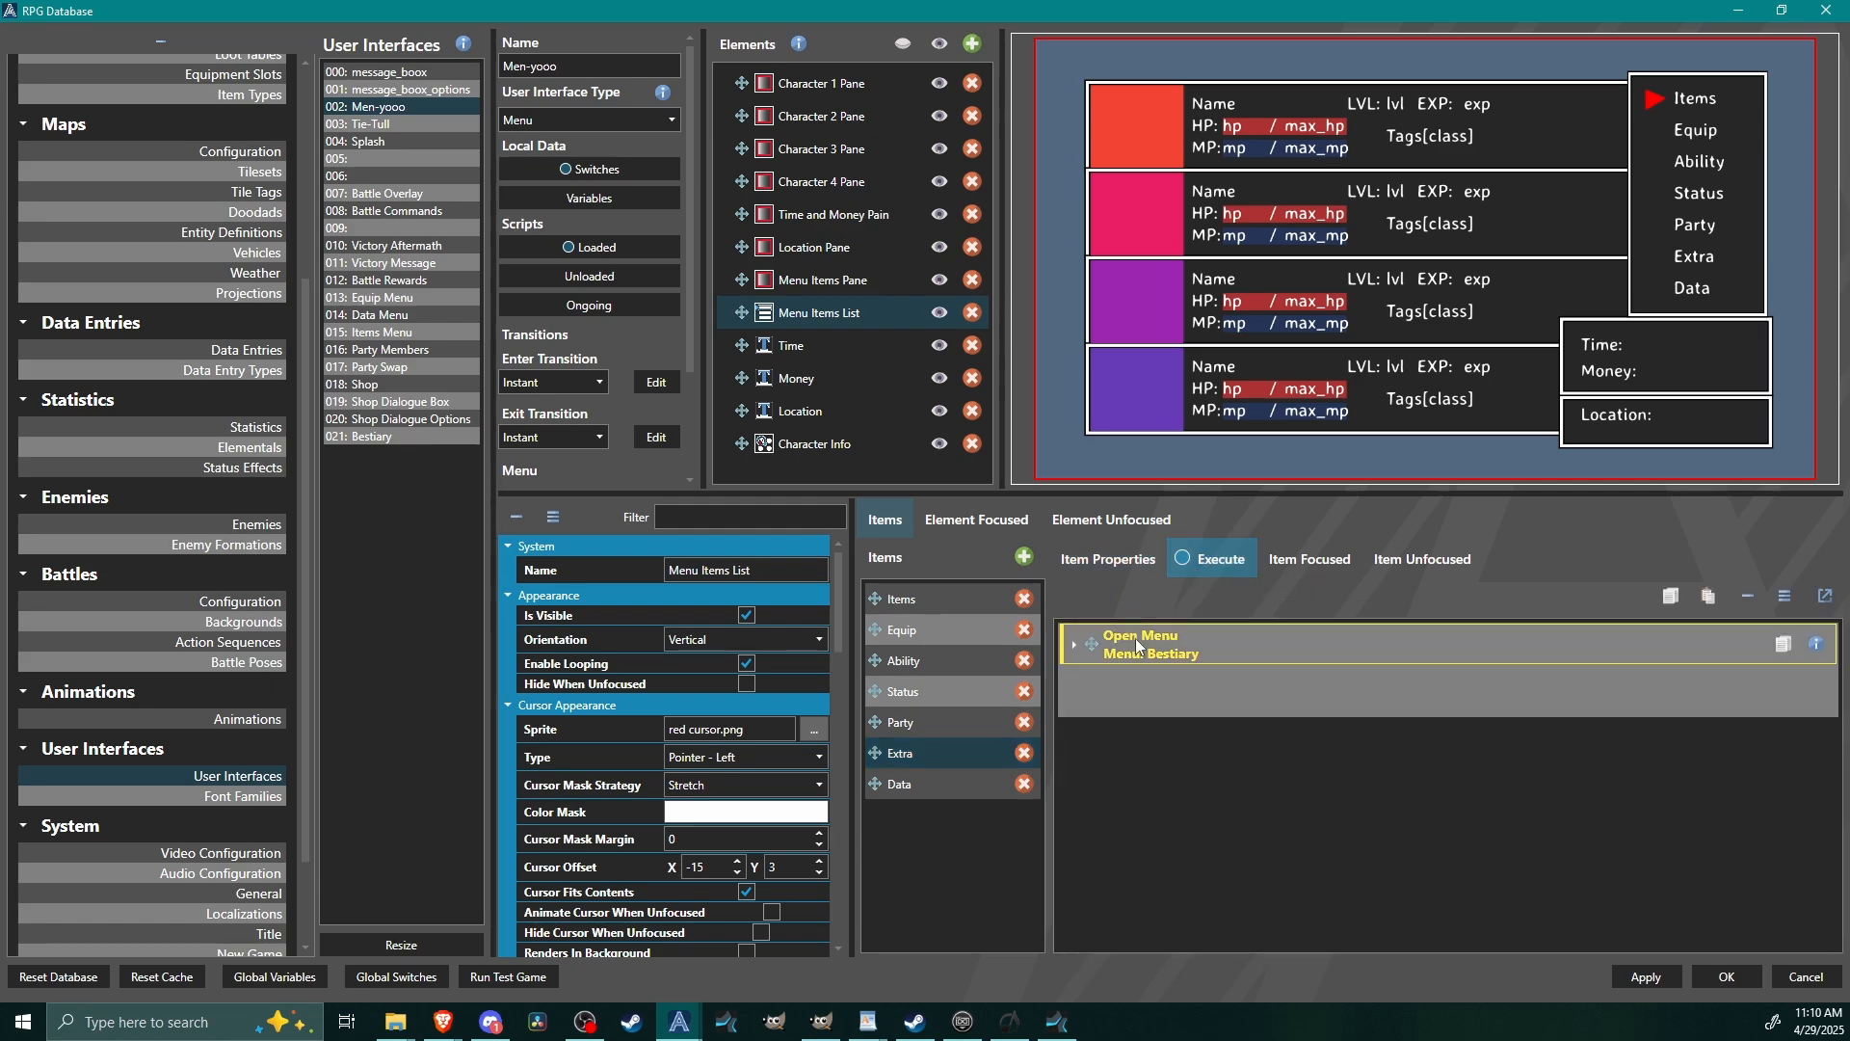
left_click(1135, 638)
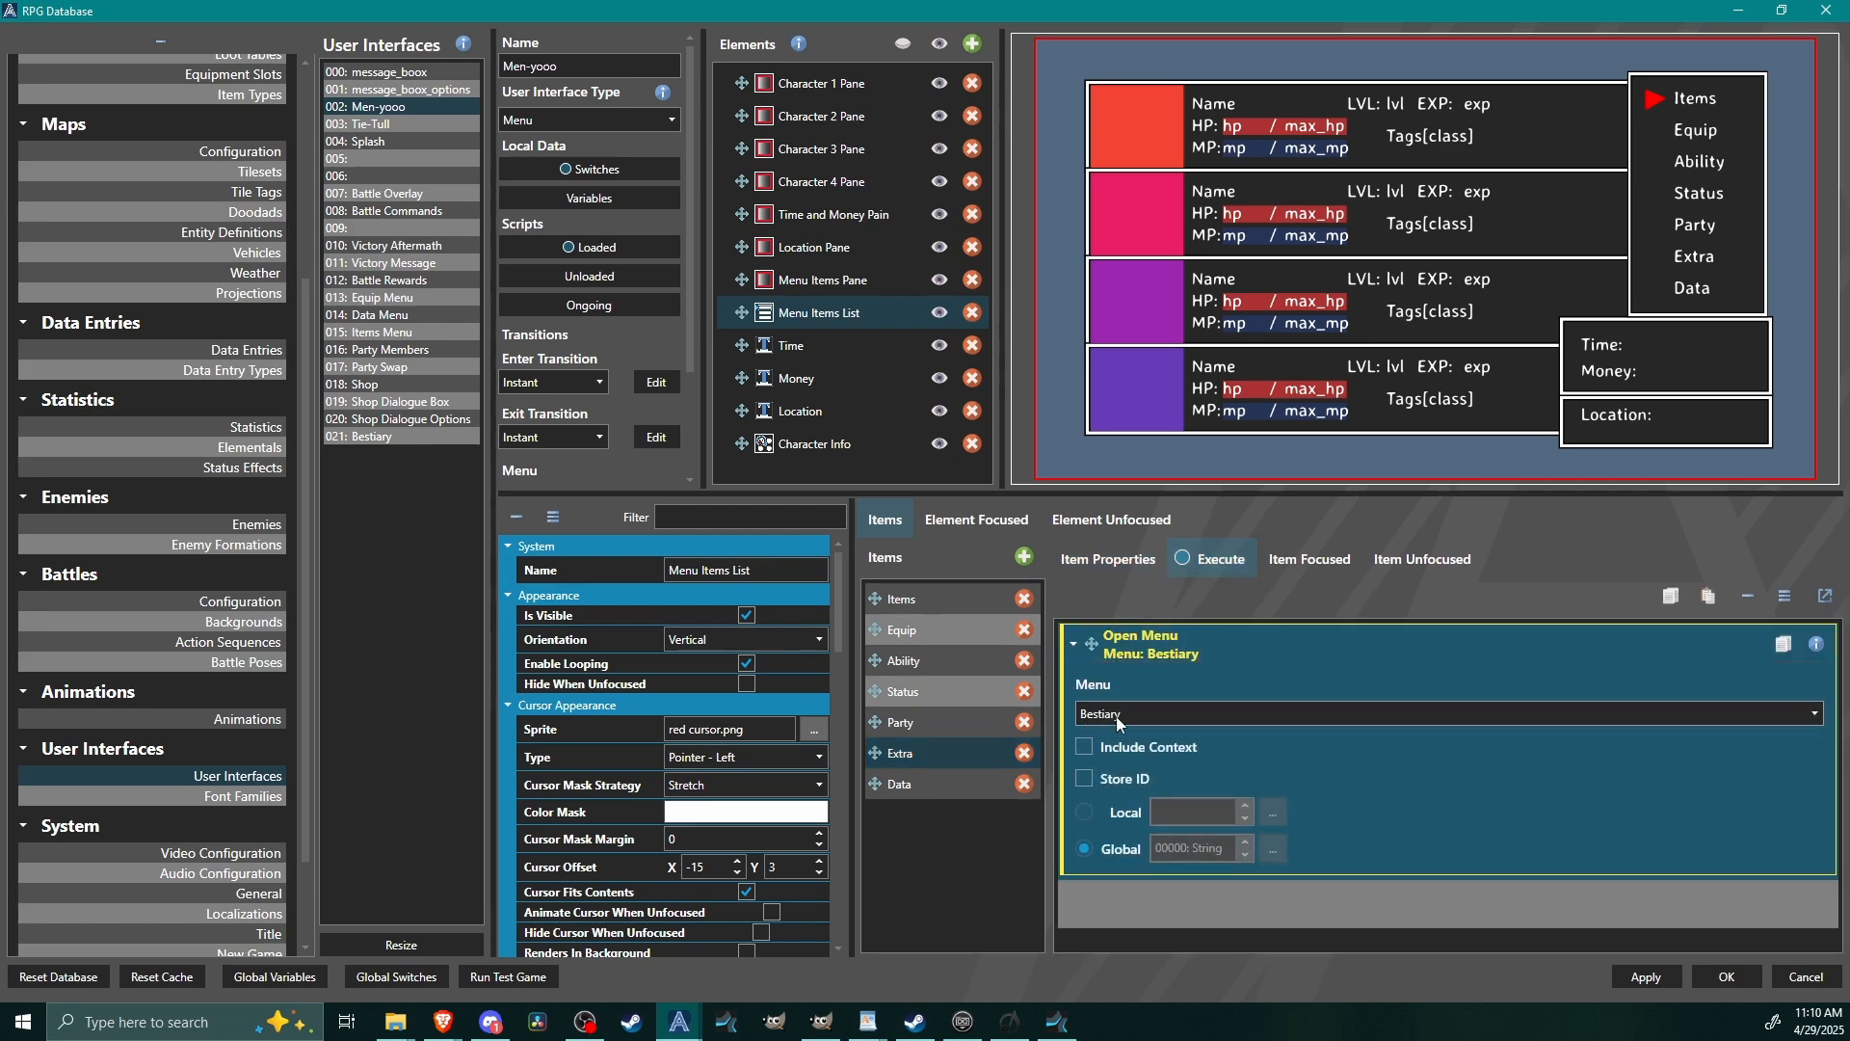
left_click(1154, 642)
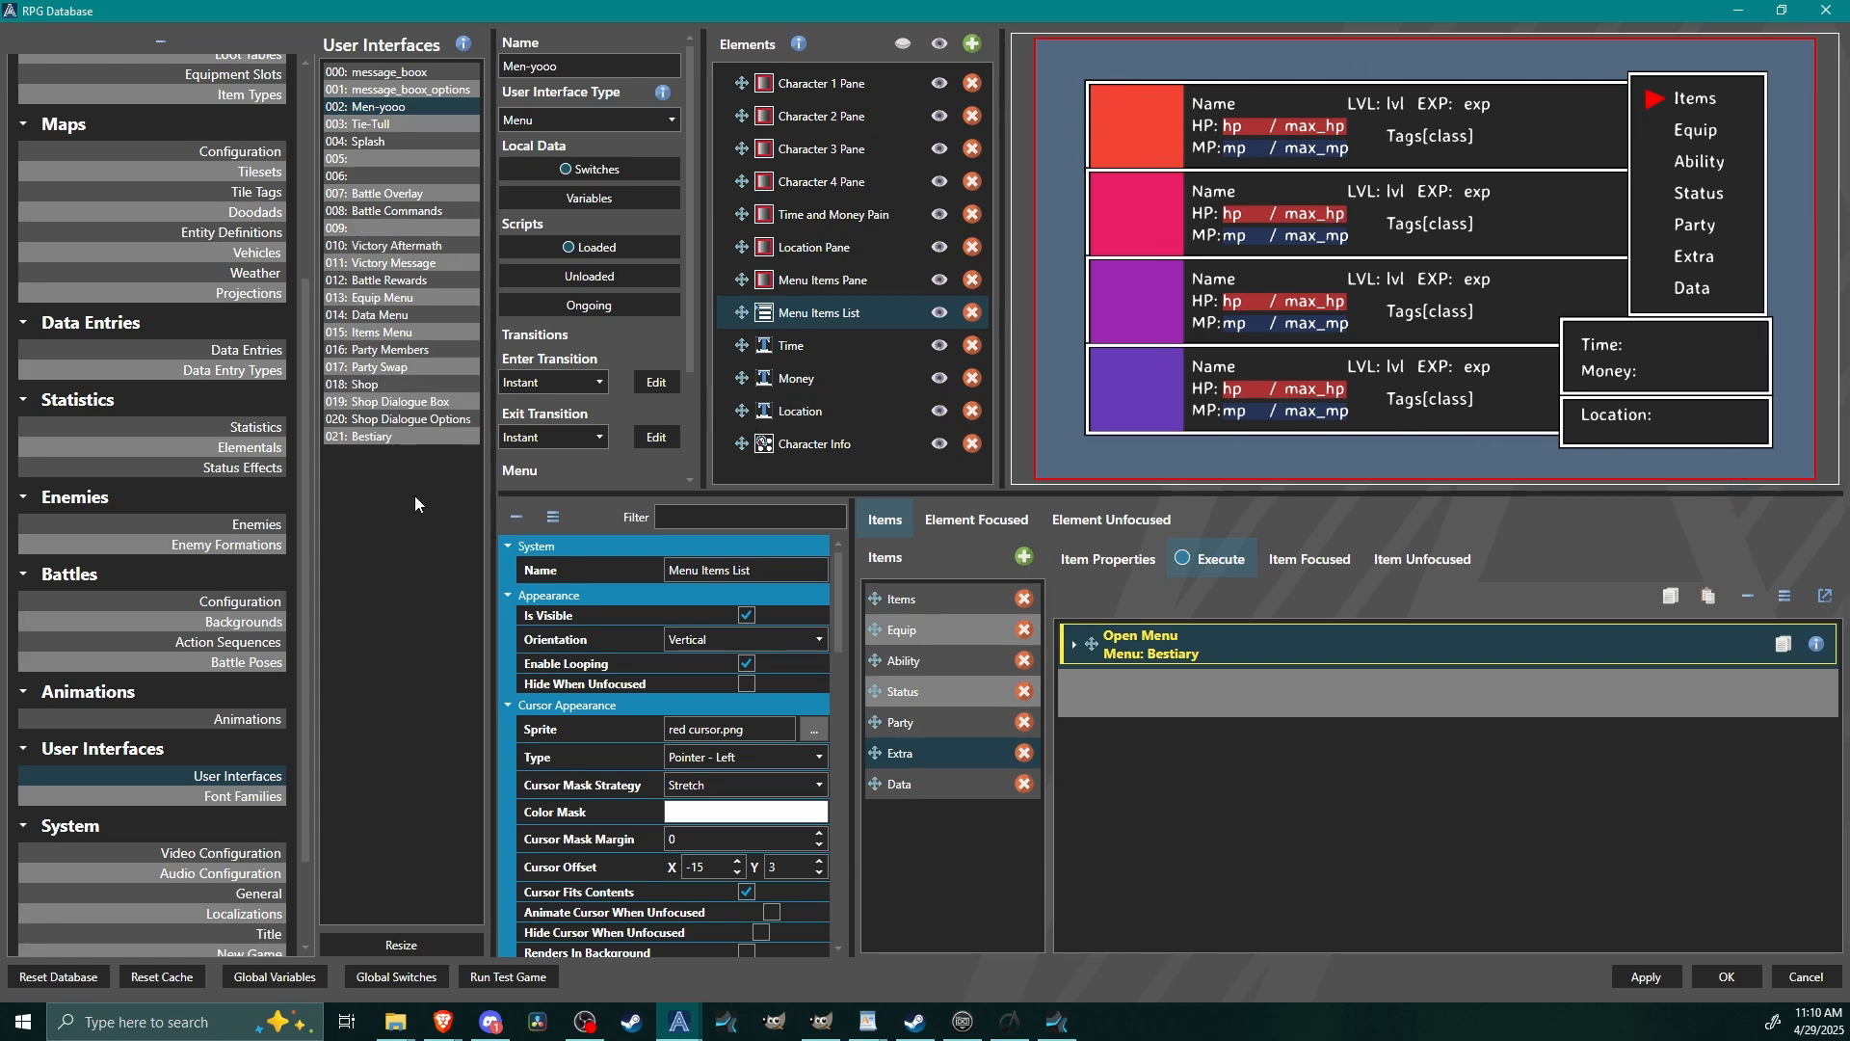
Add a templated list element named Monster List to the Bestiary user interface.
left_click(366, 436)
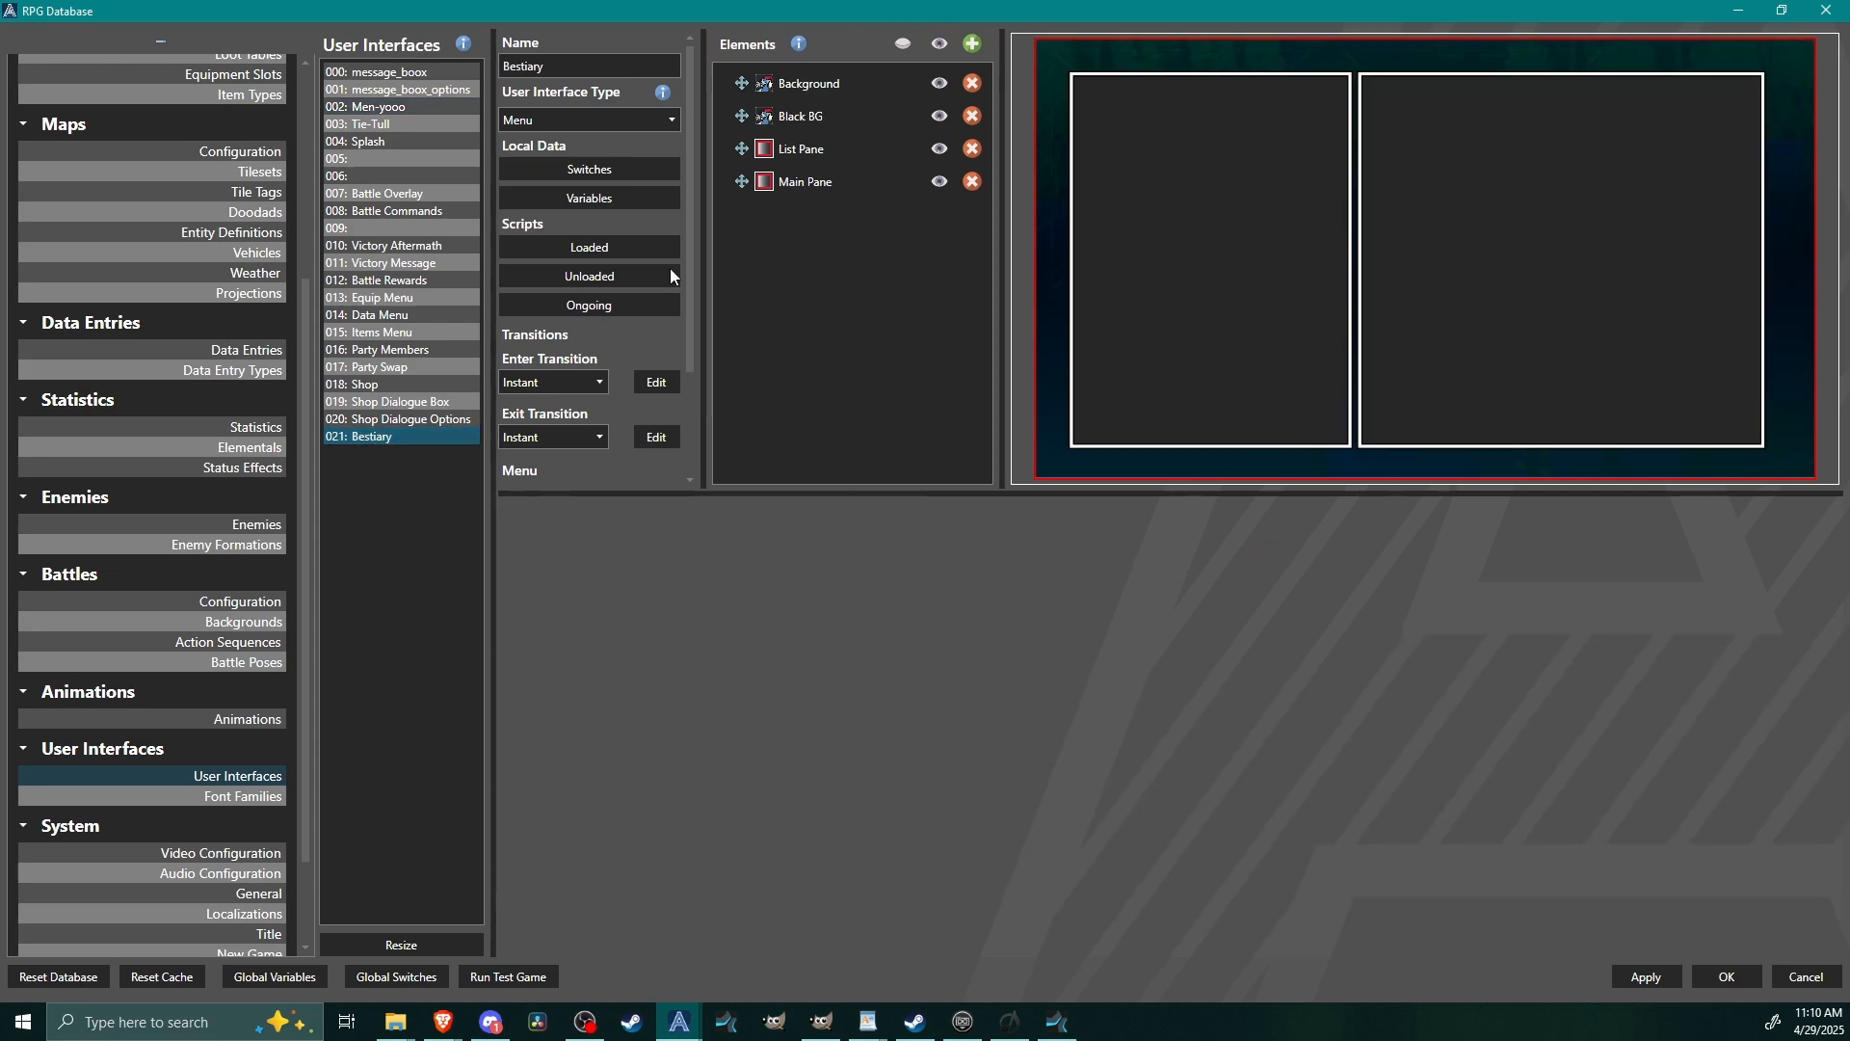
left_click(972, 43)
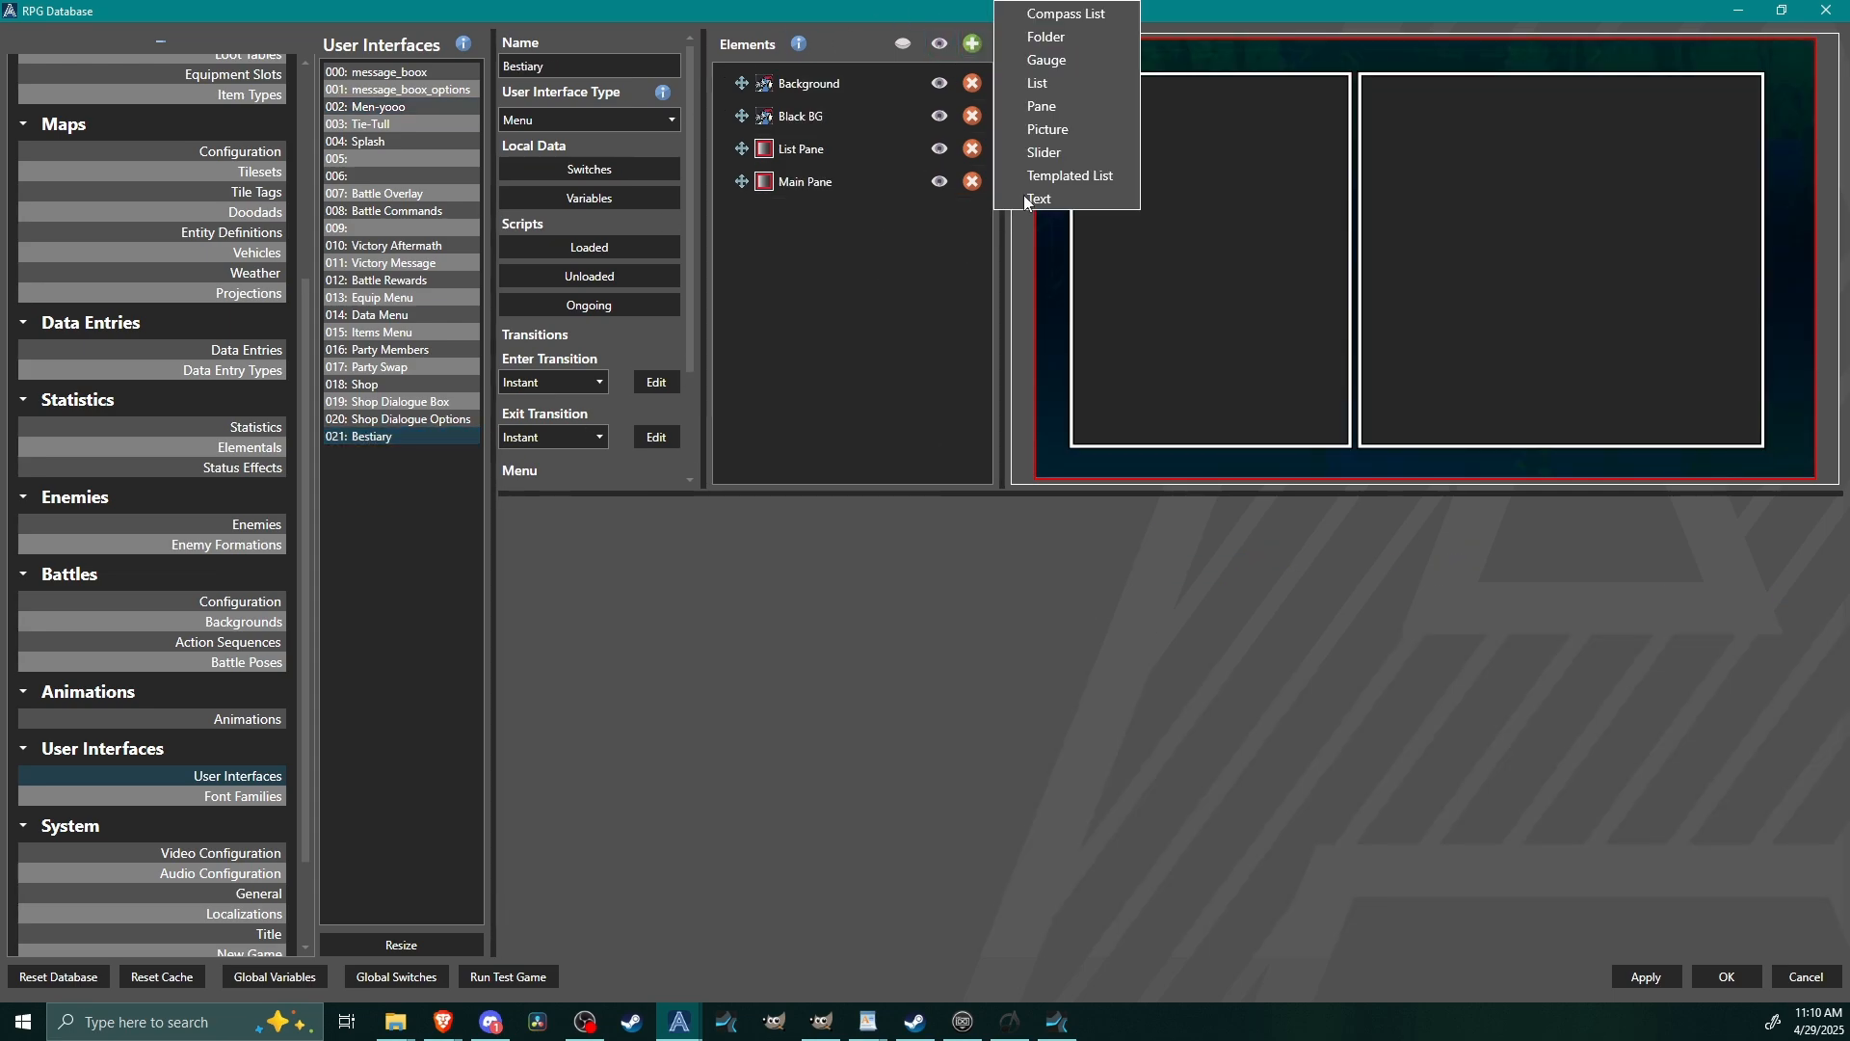
left_click(1042, 177)
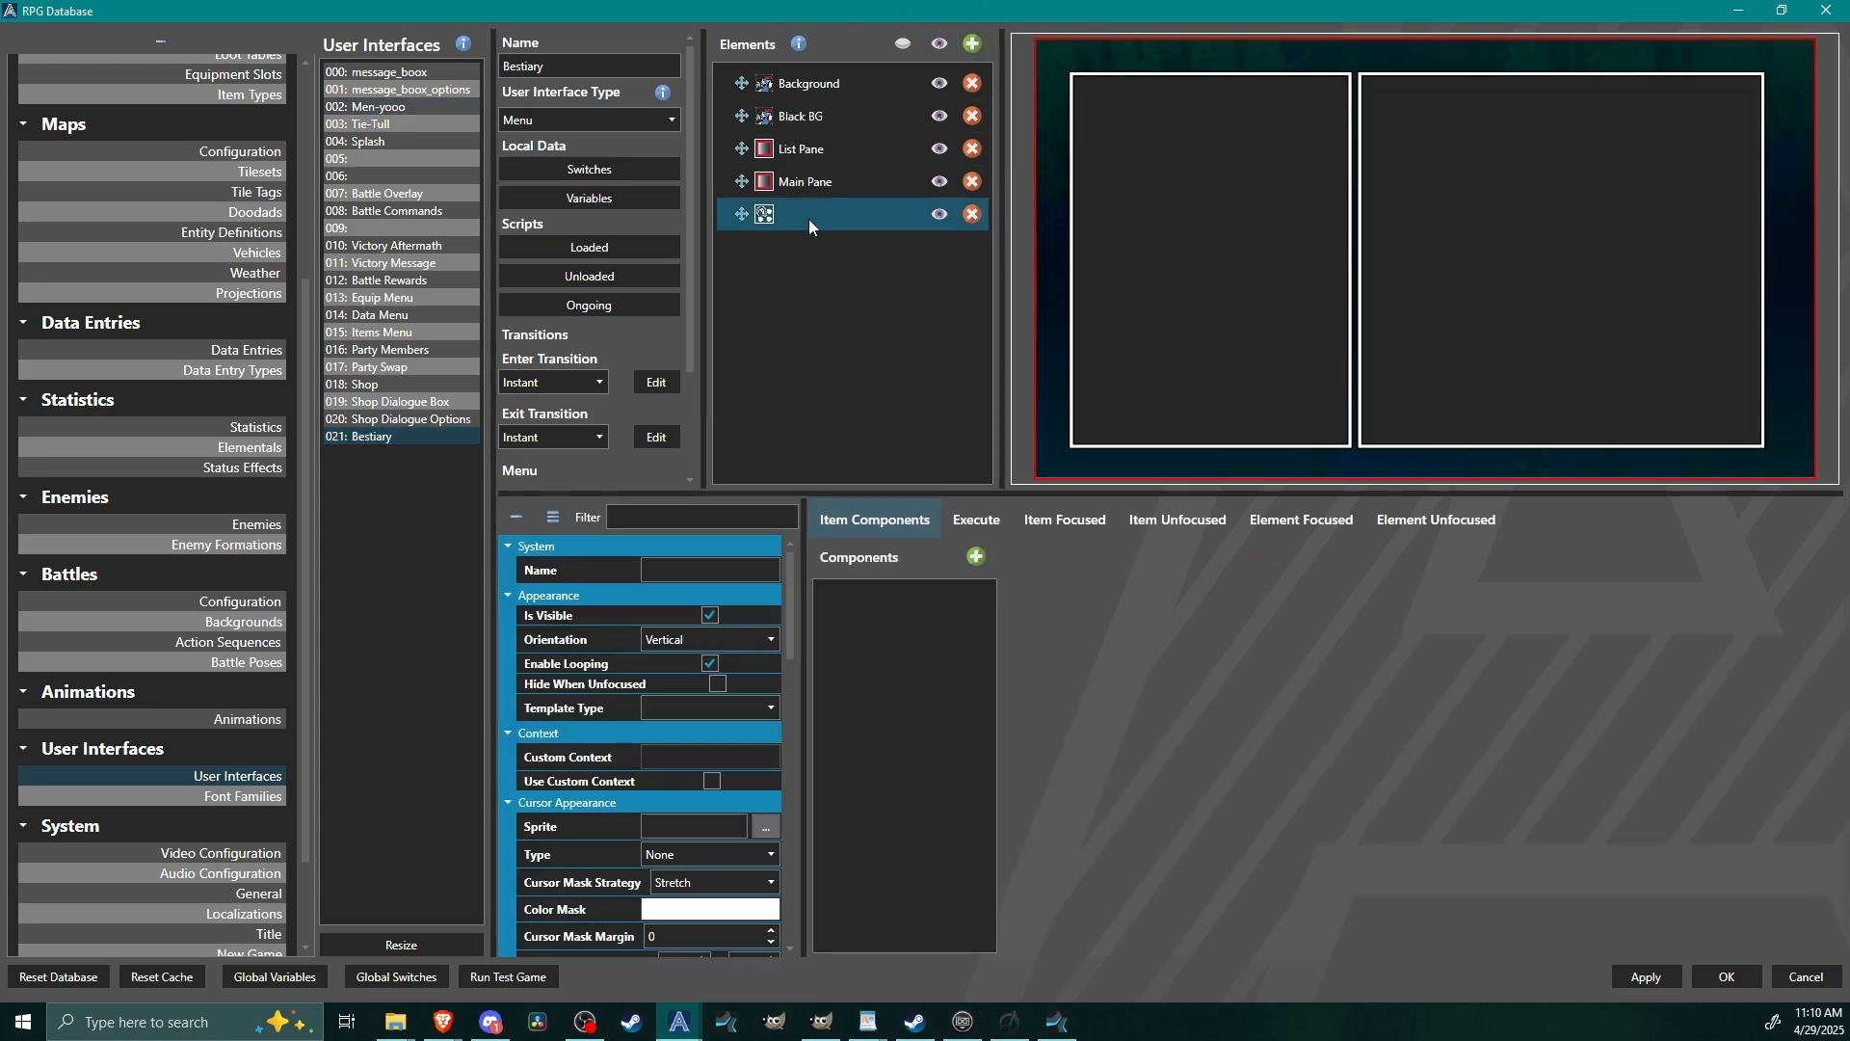
left_click(688, 570)
type("Monster List")
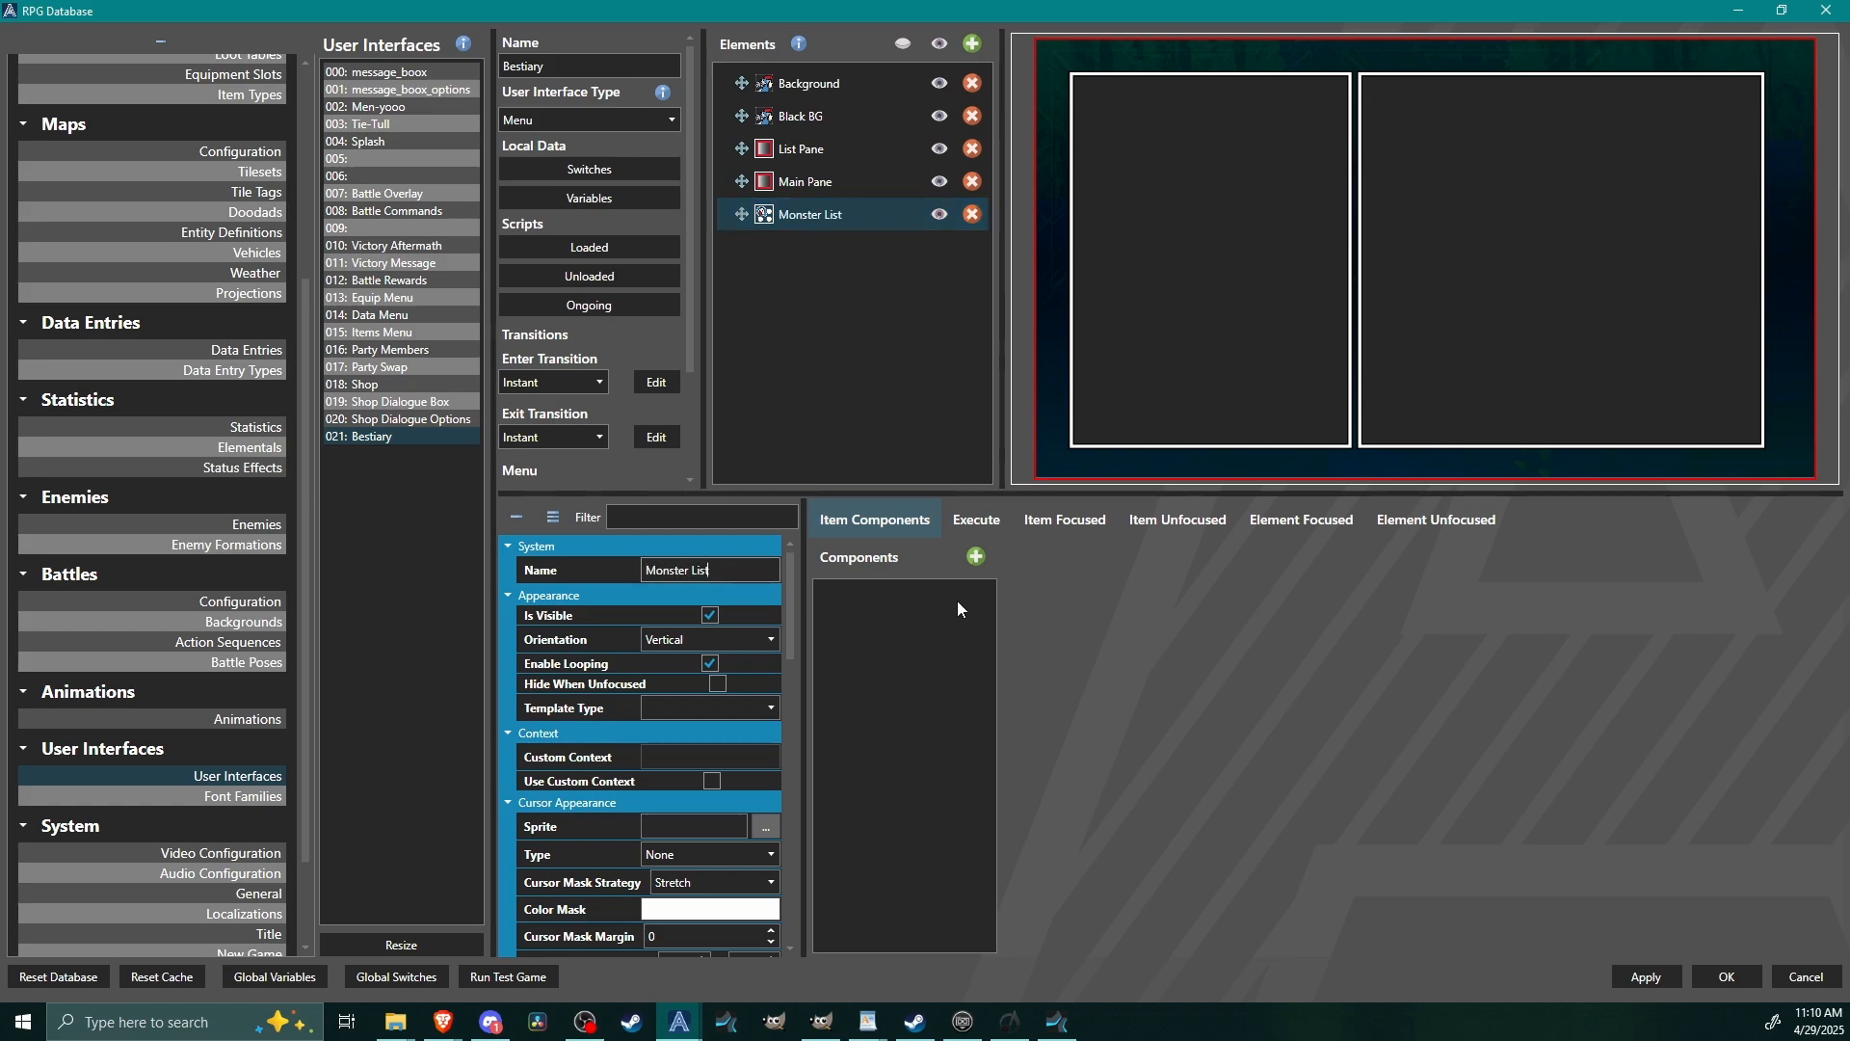
Add a Text item component named List to the Monster List element.
left_click(976, 556)
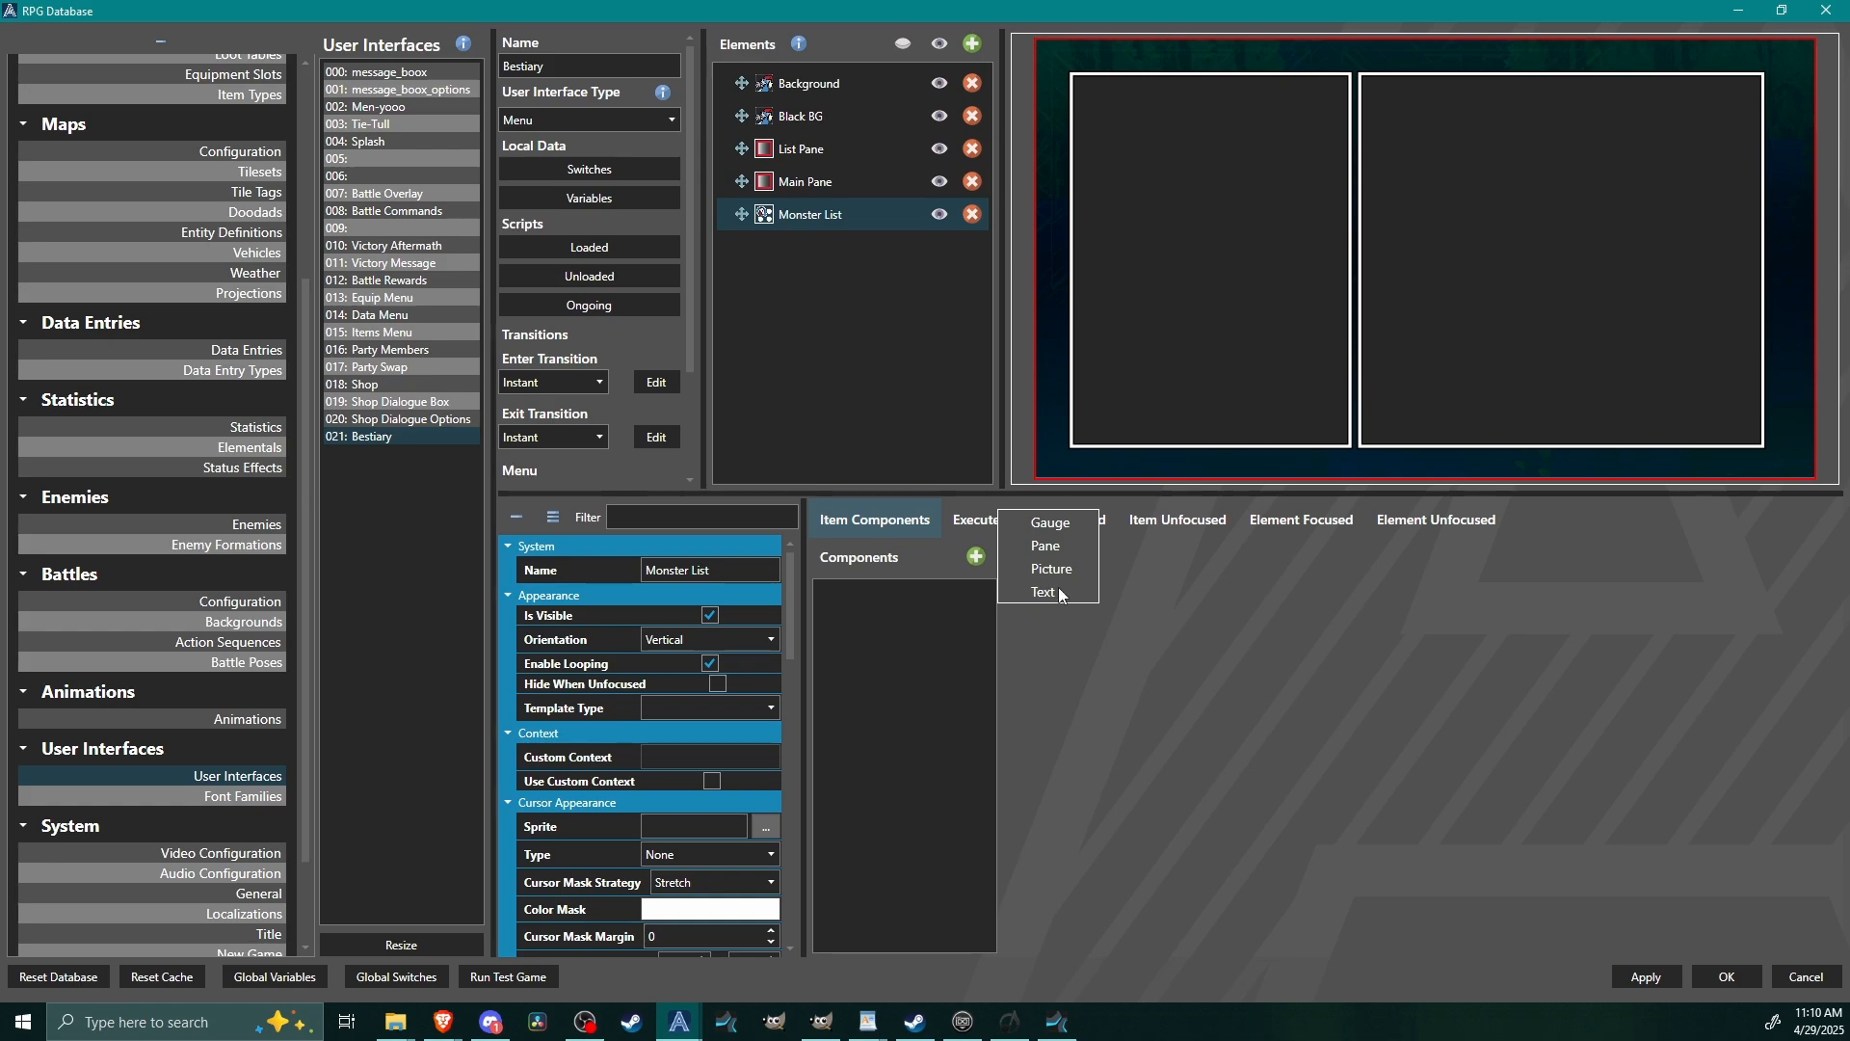
left_click(1044, 592)
left_click(925, 599)
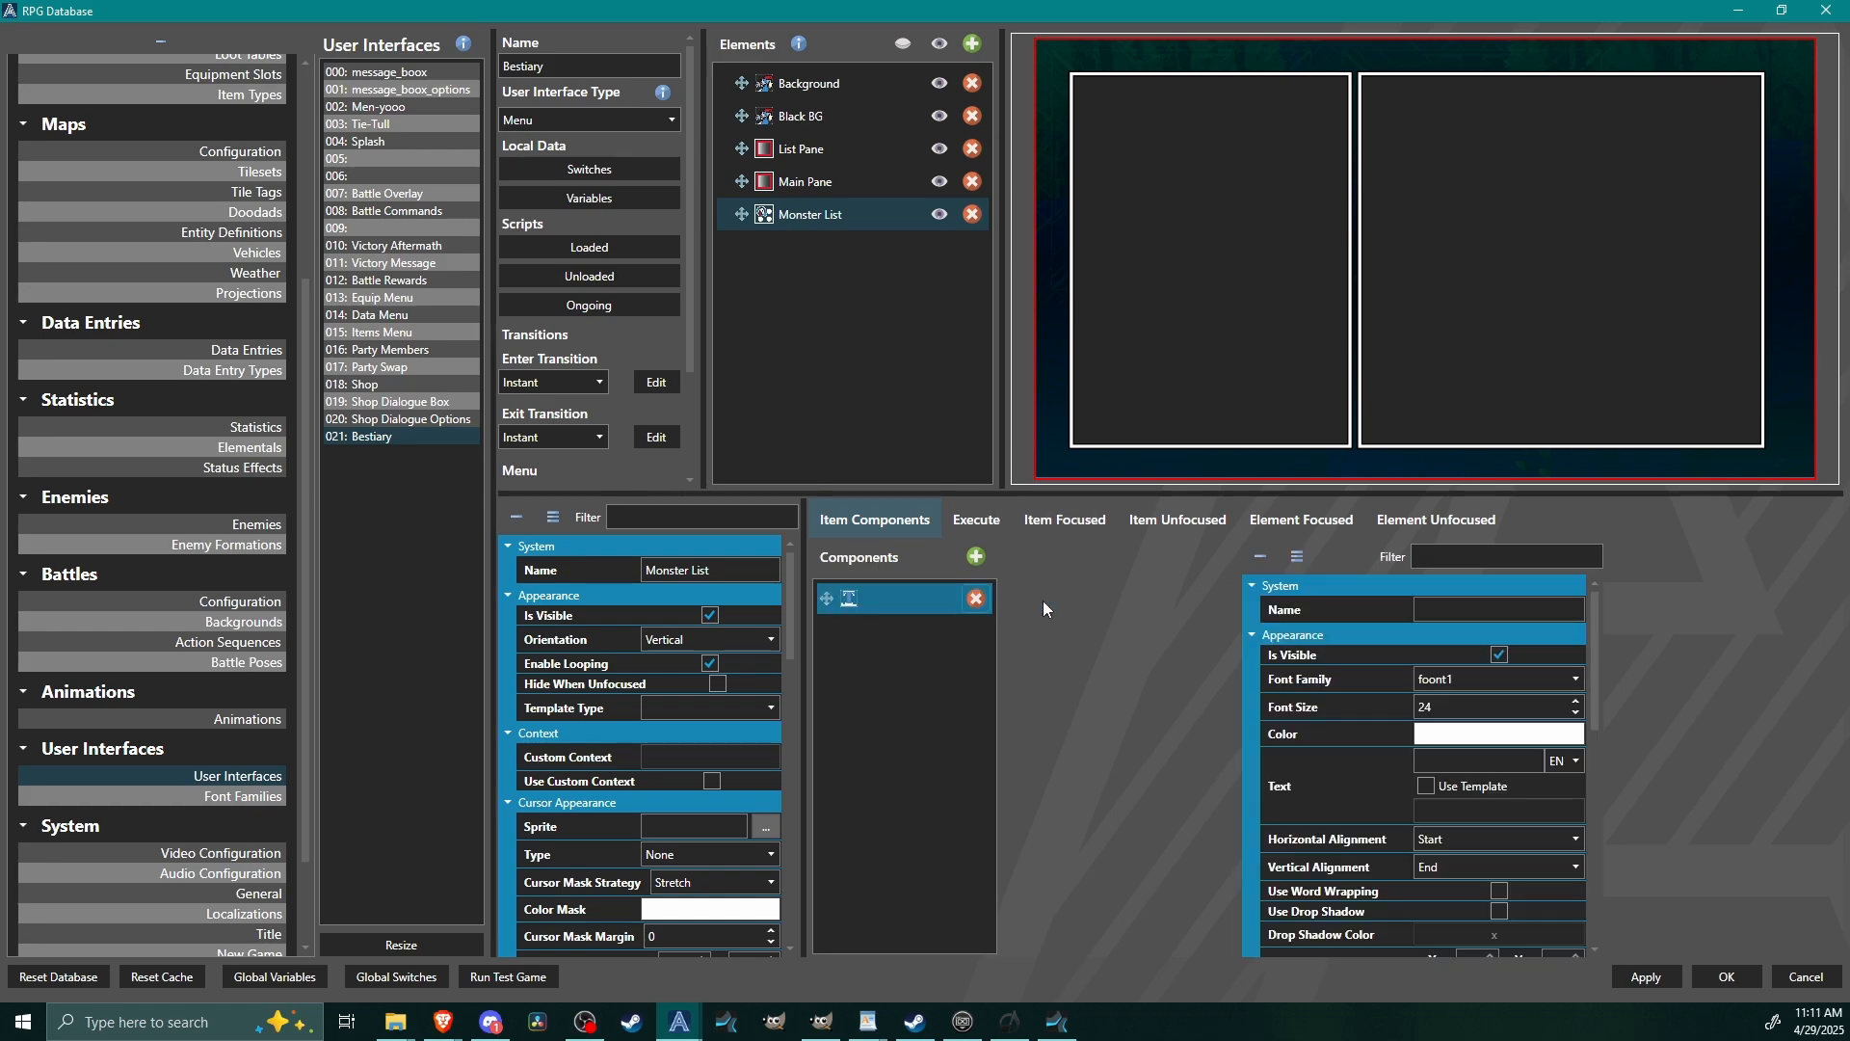
left_click(1465, 614)
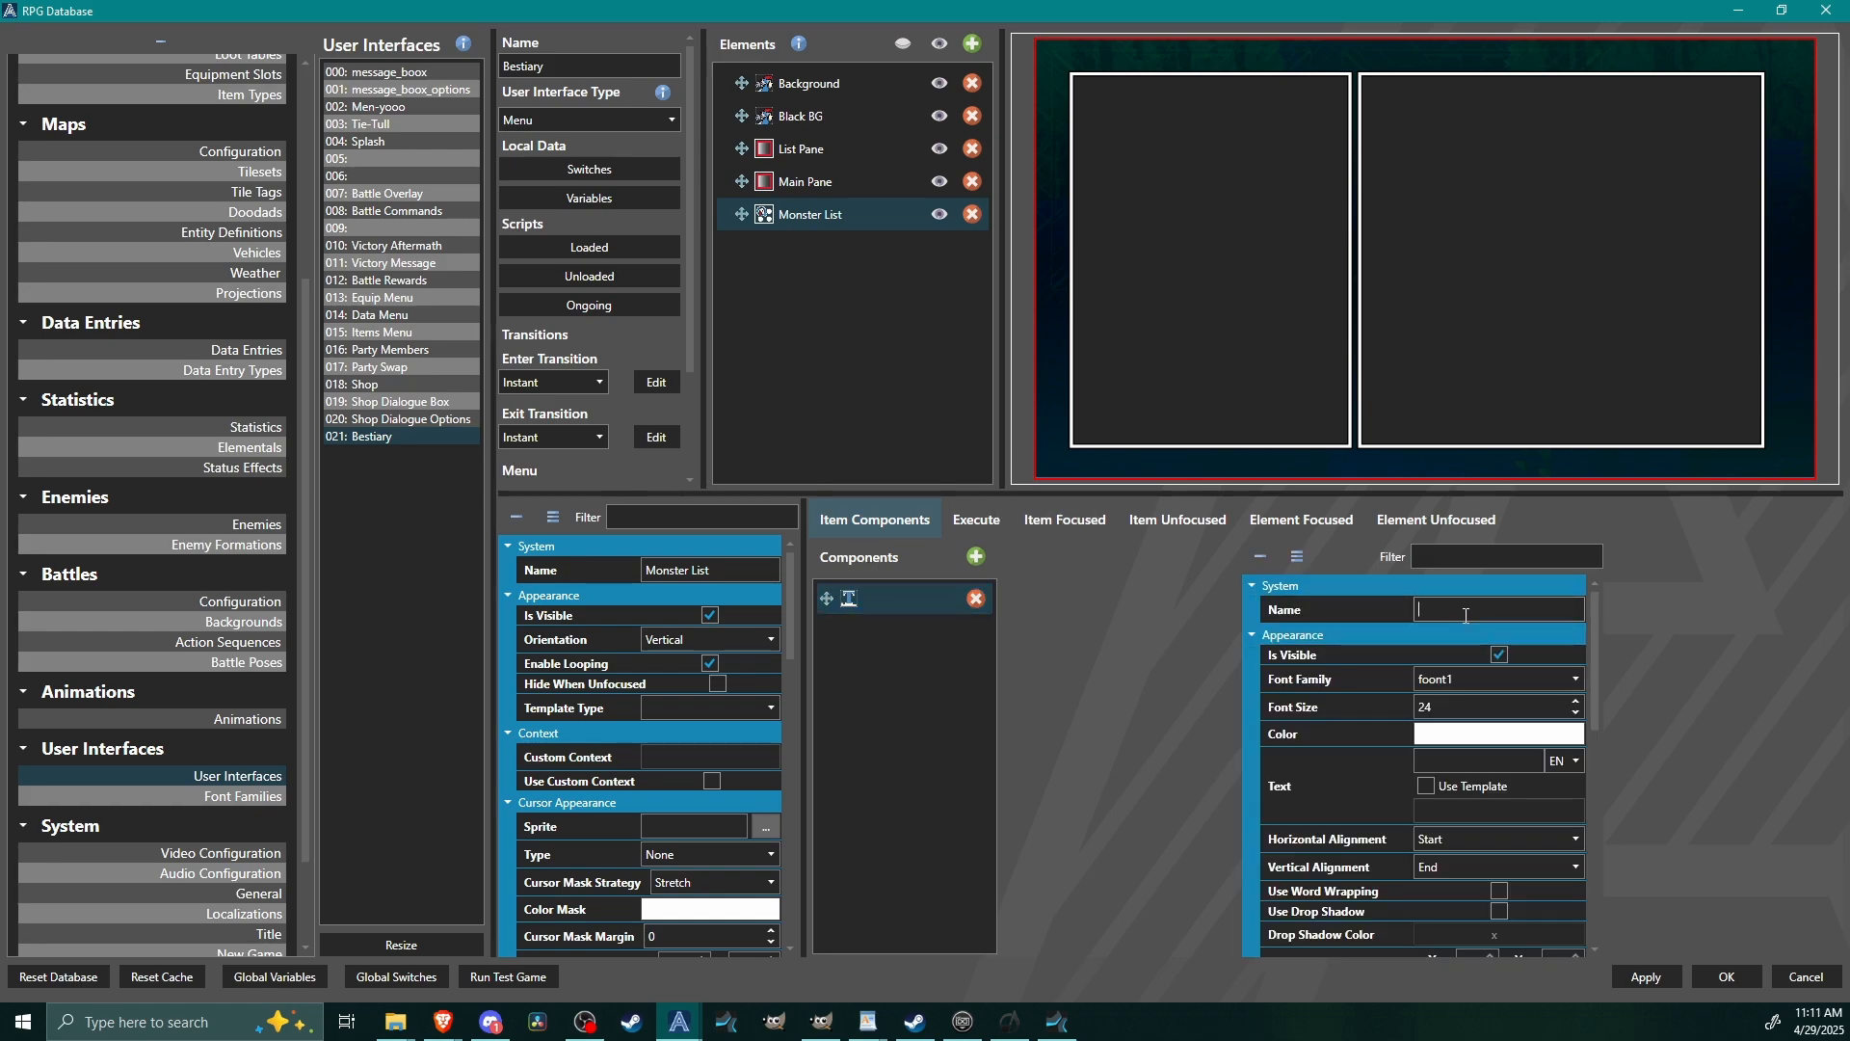
type("List")
Make the List component's text use the template Name and set its font size to 36.
left_click(1430, 788)
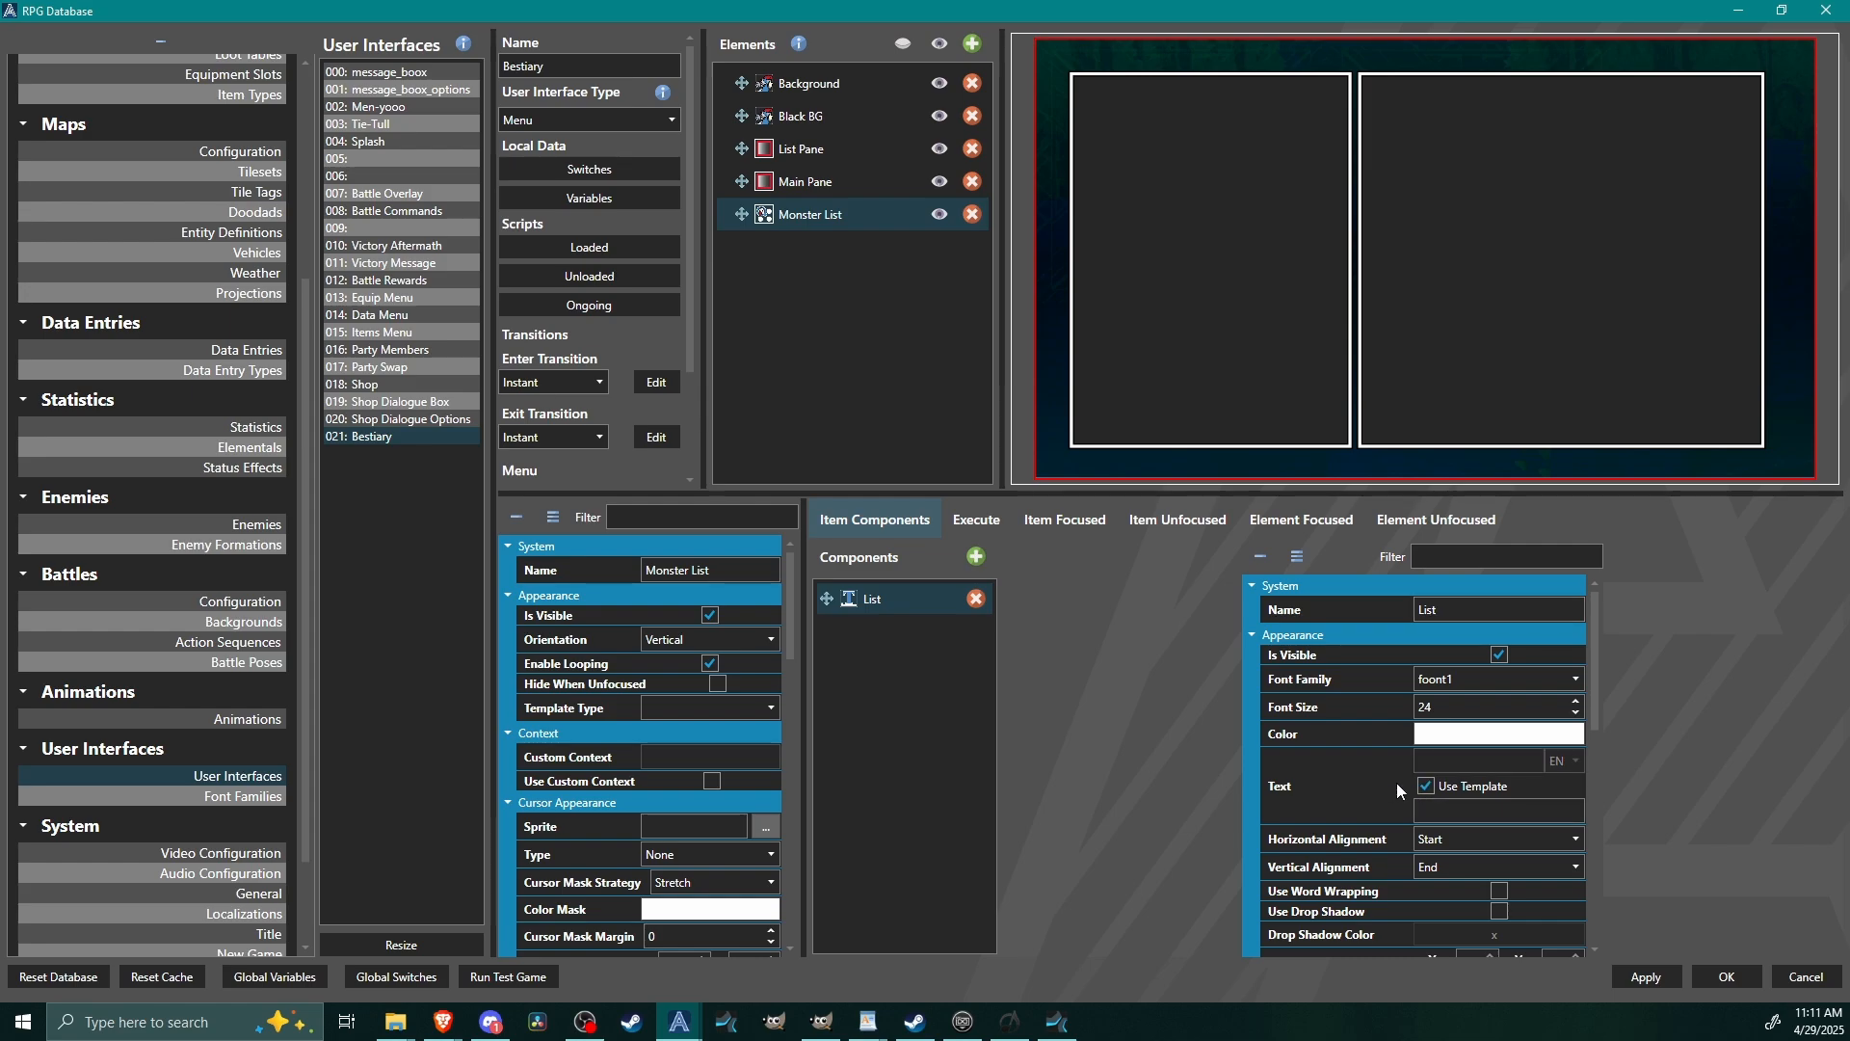
left_click(1477, 815)
type("Name")
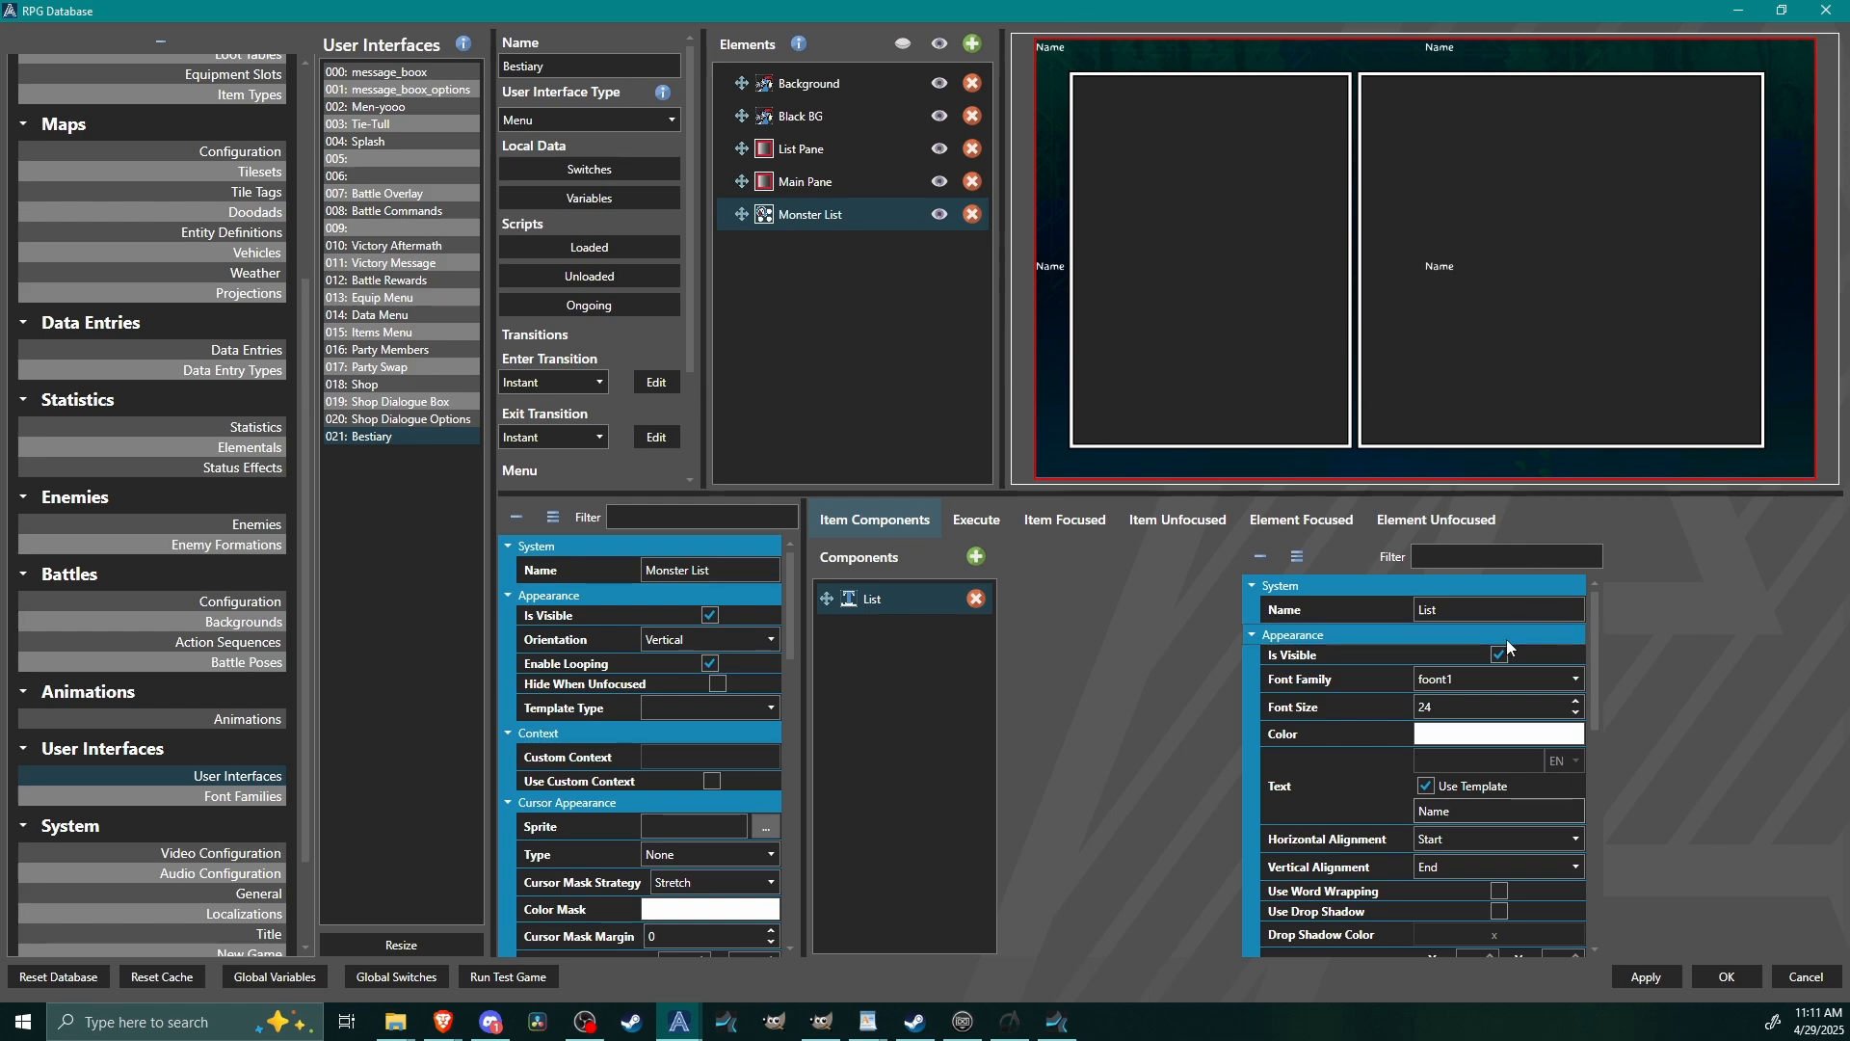
left_click(1481, 709)
double_click(1481, 709)
type("36")
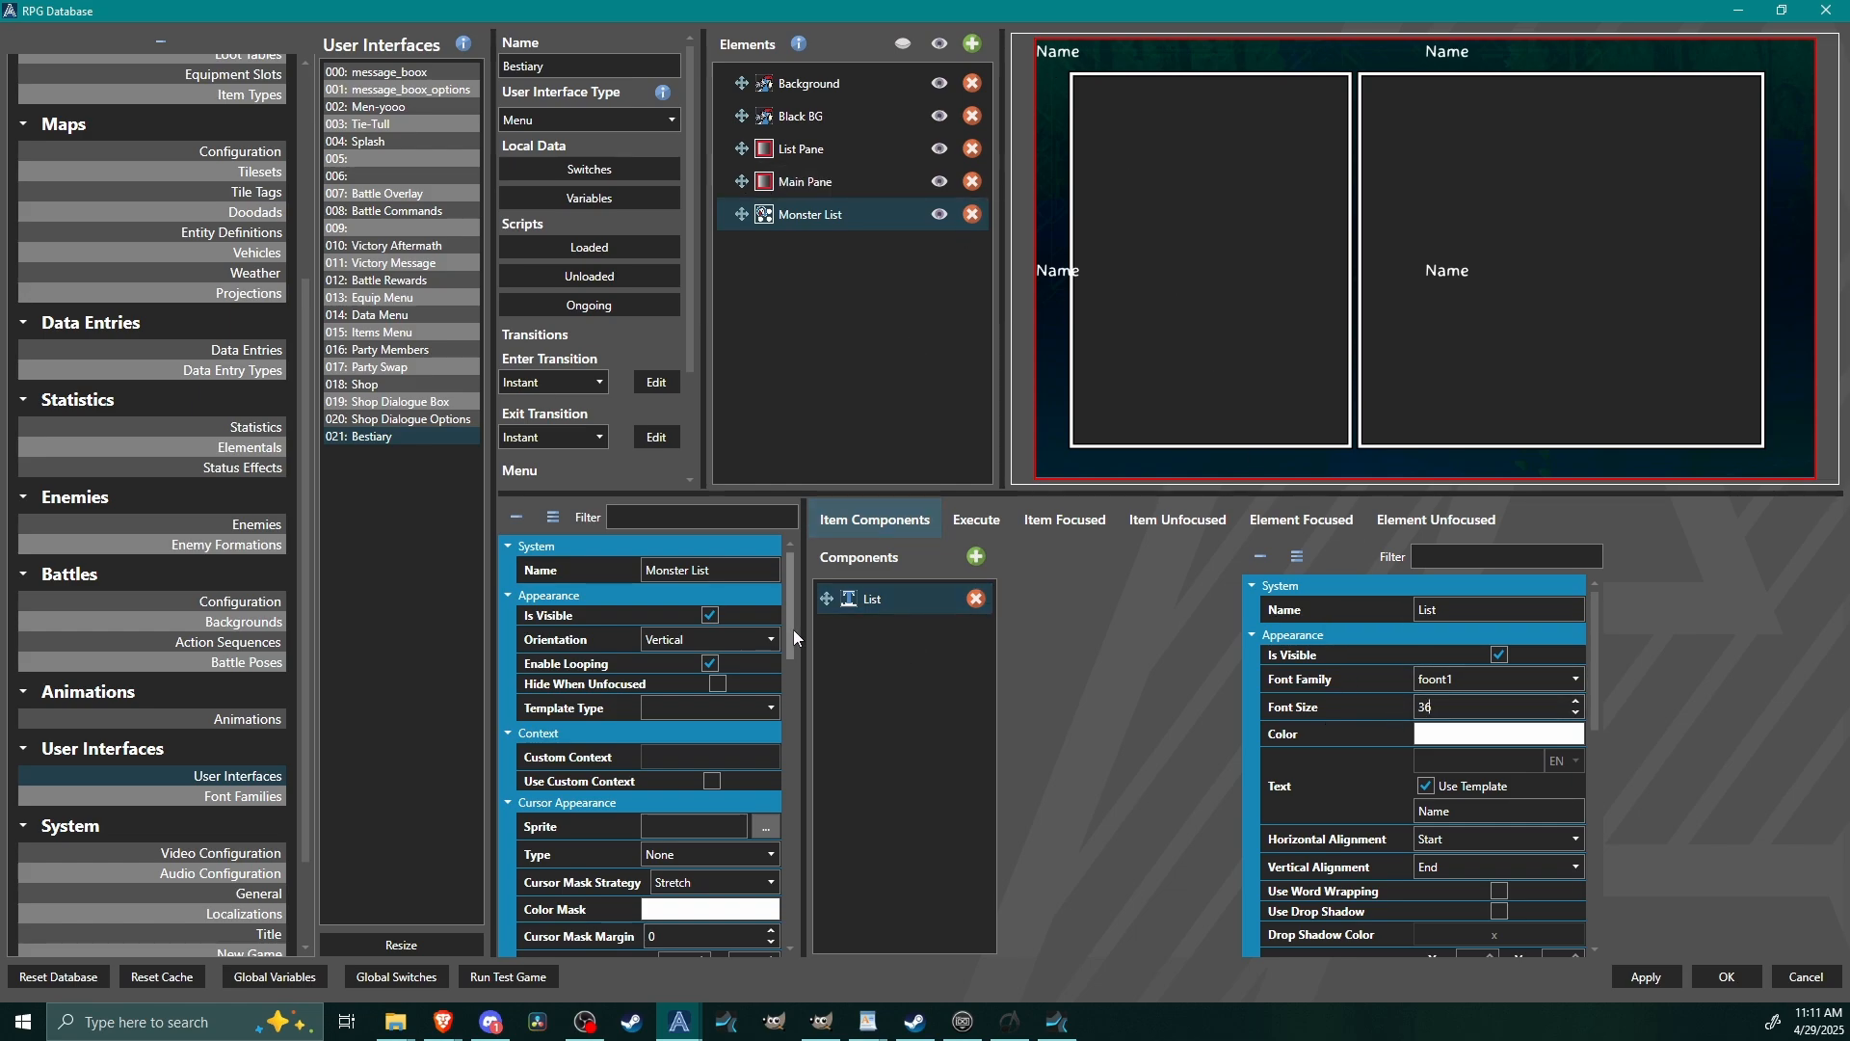
Set the Monster List element's template type to Data Entry.
mouse_move(794, 629)
left_mouse_down()
mouse_move(807, 760)
mouse_move(812, 611)
left_mouse_up()
left_click(677, 707)
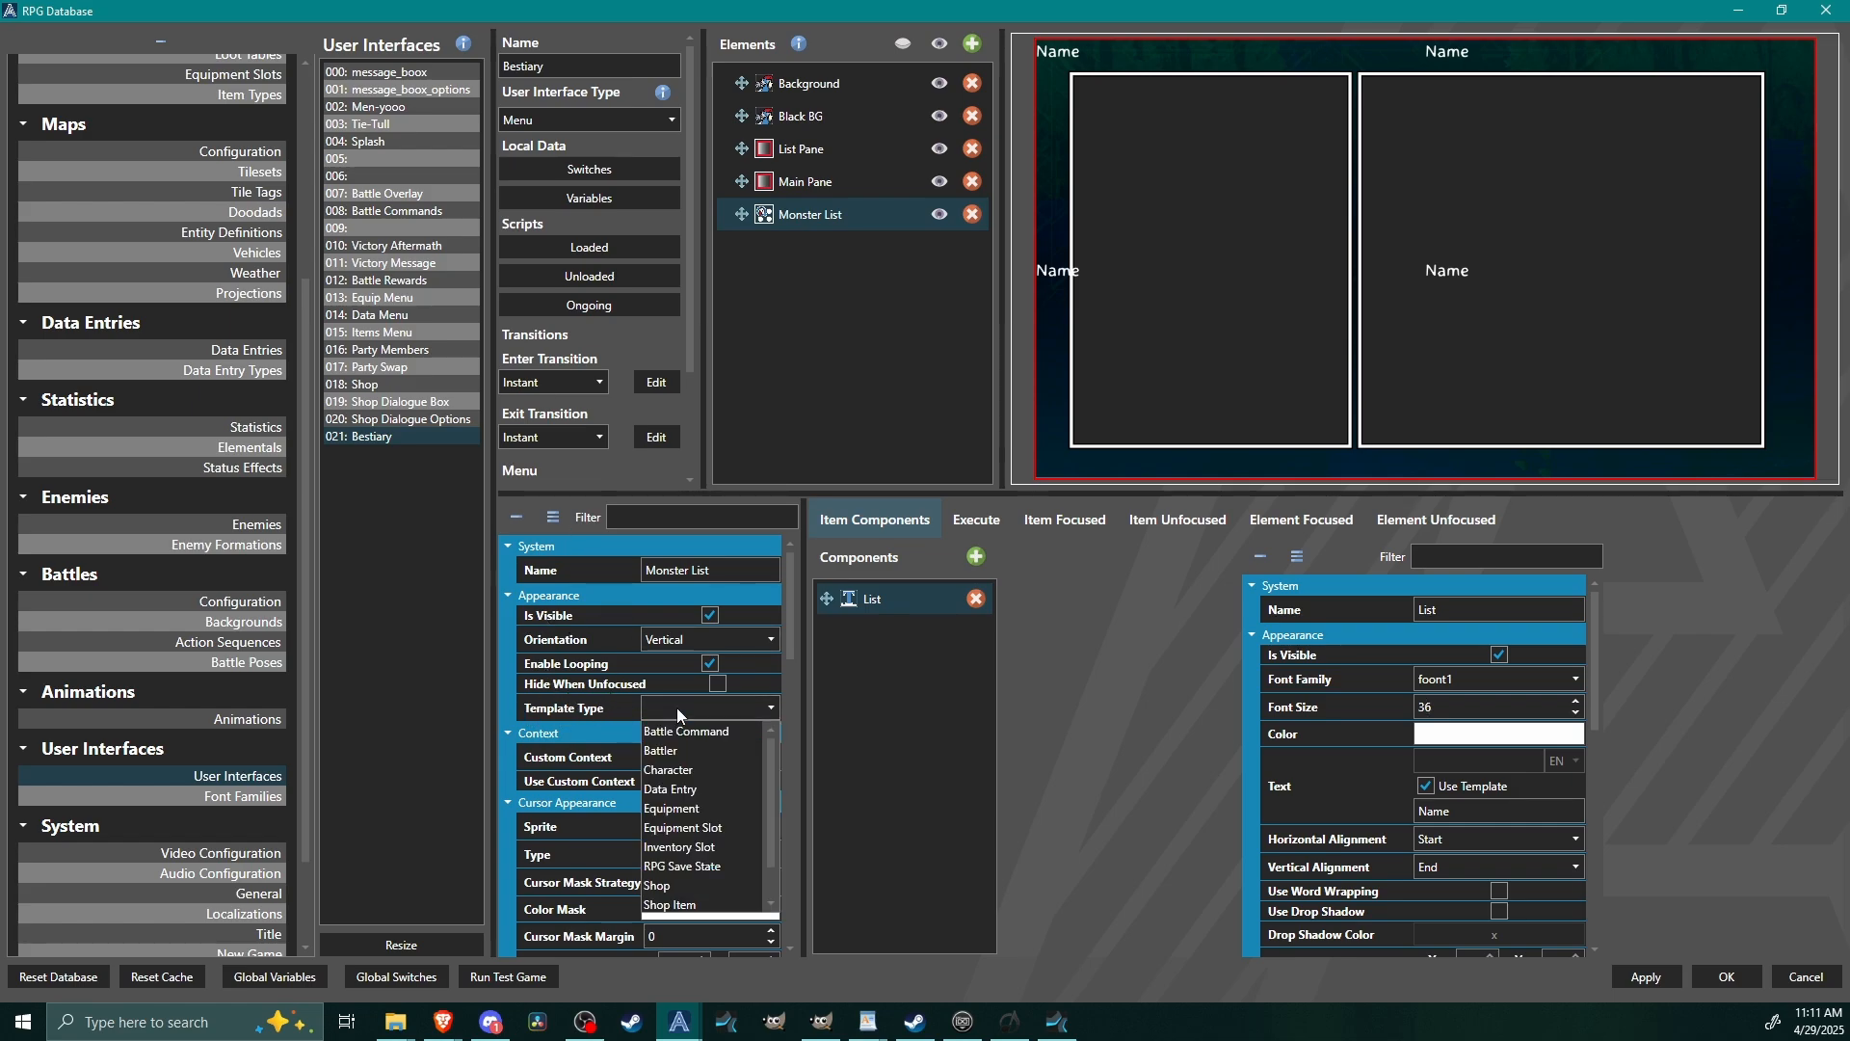
left_click(689, 770)
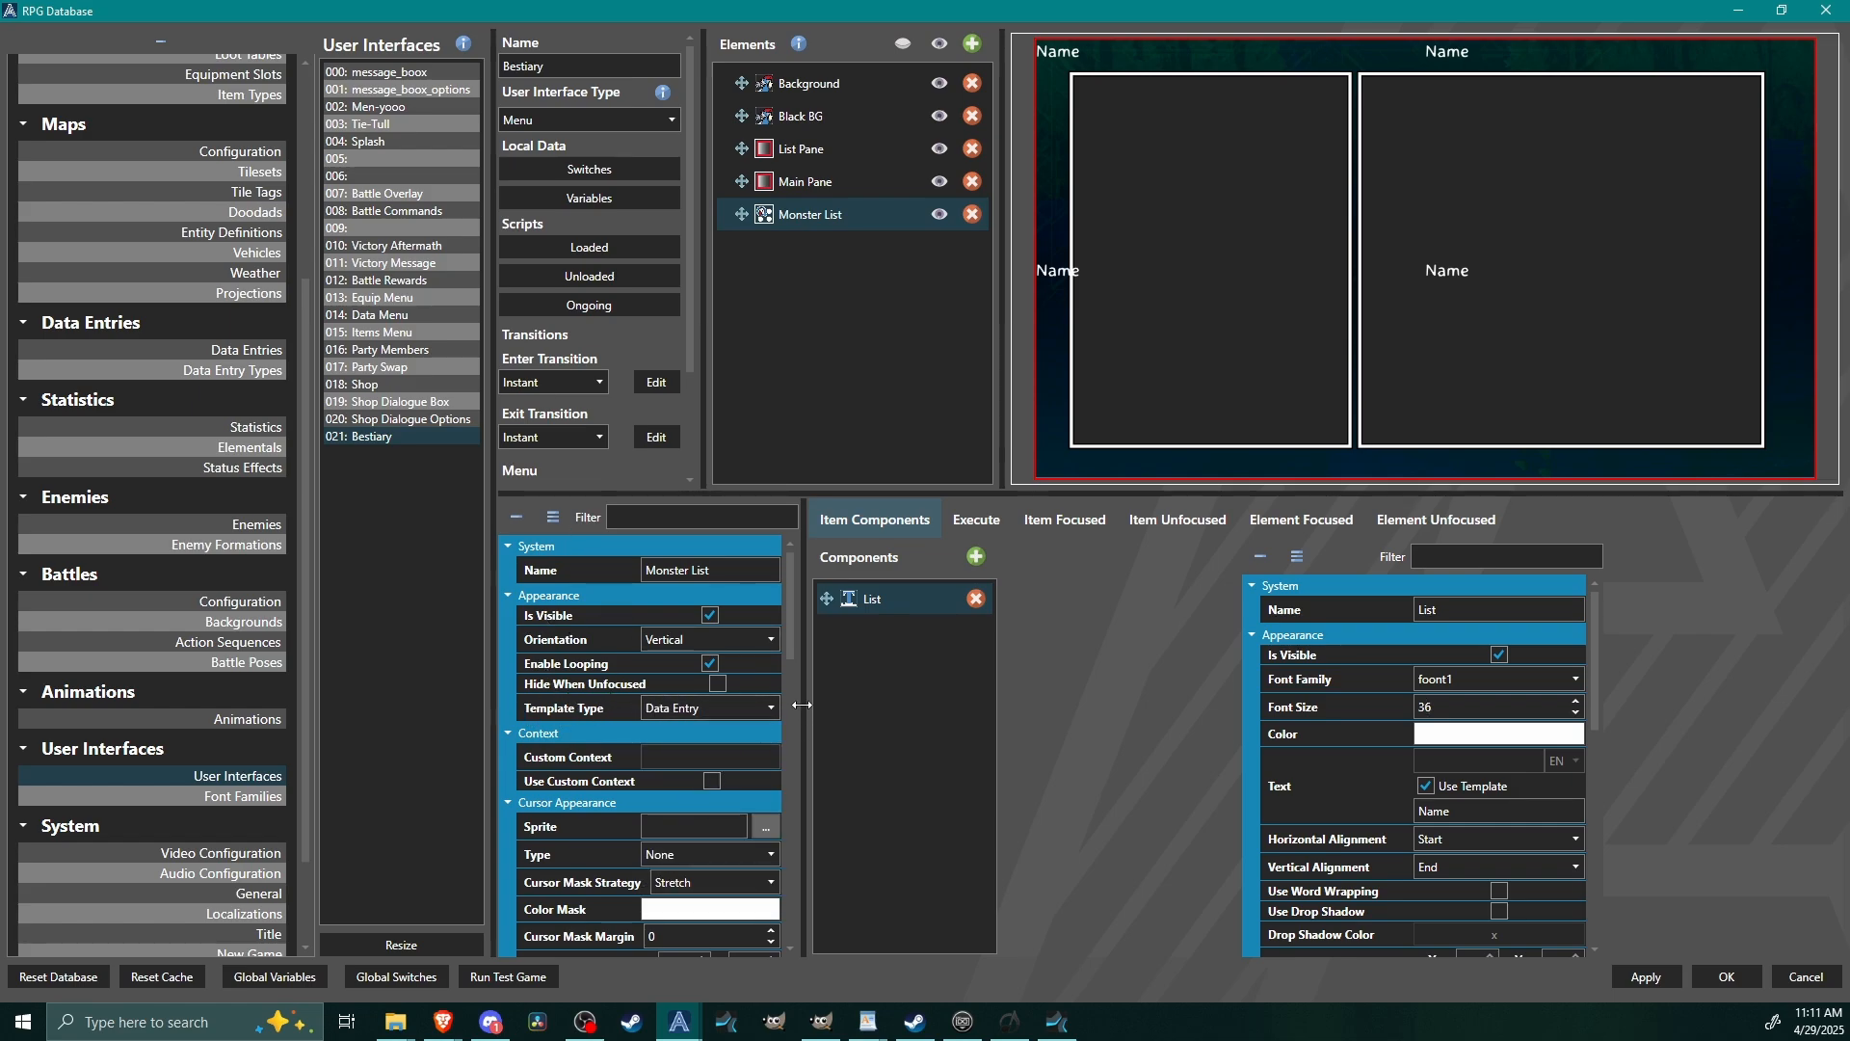
scroll(788, 689, "down", 3)
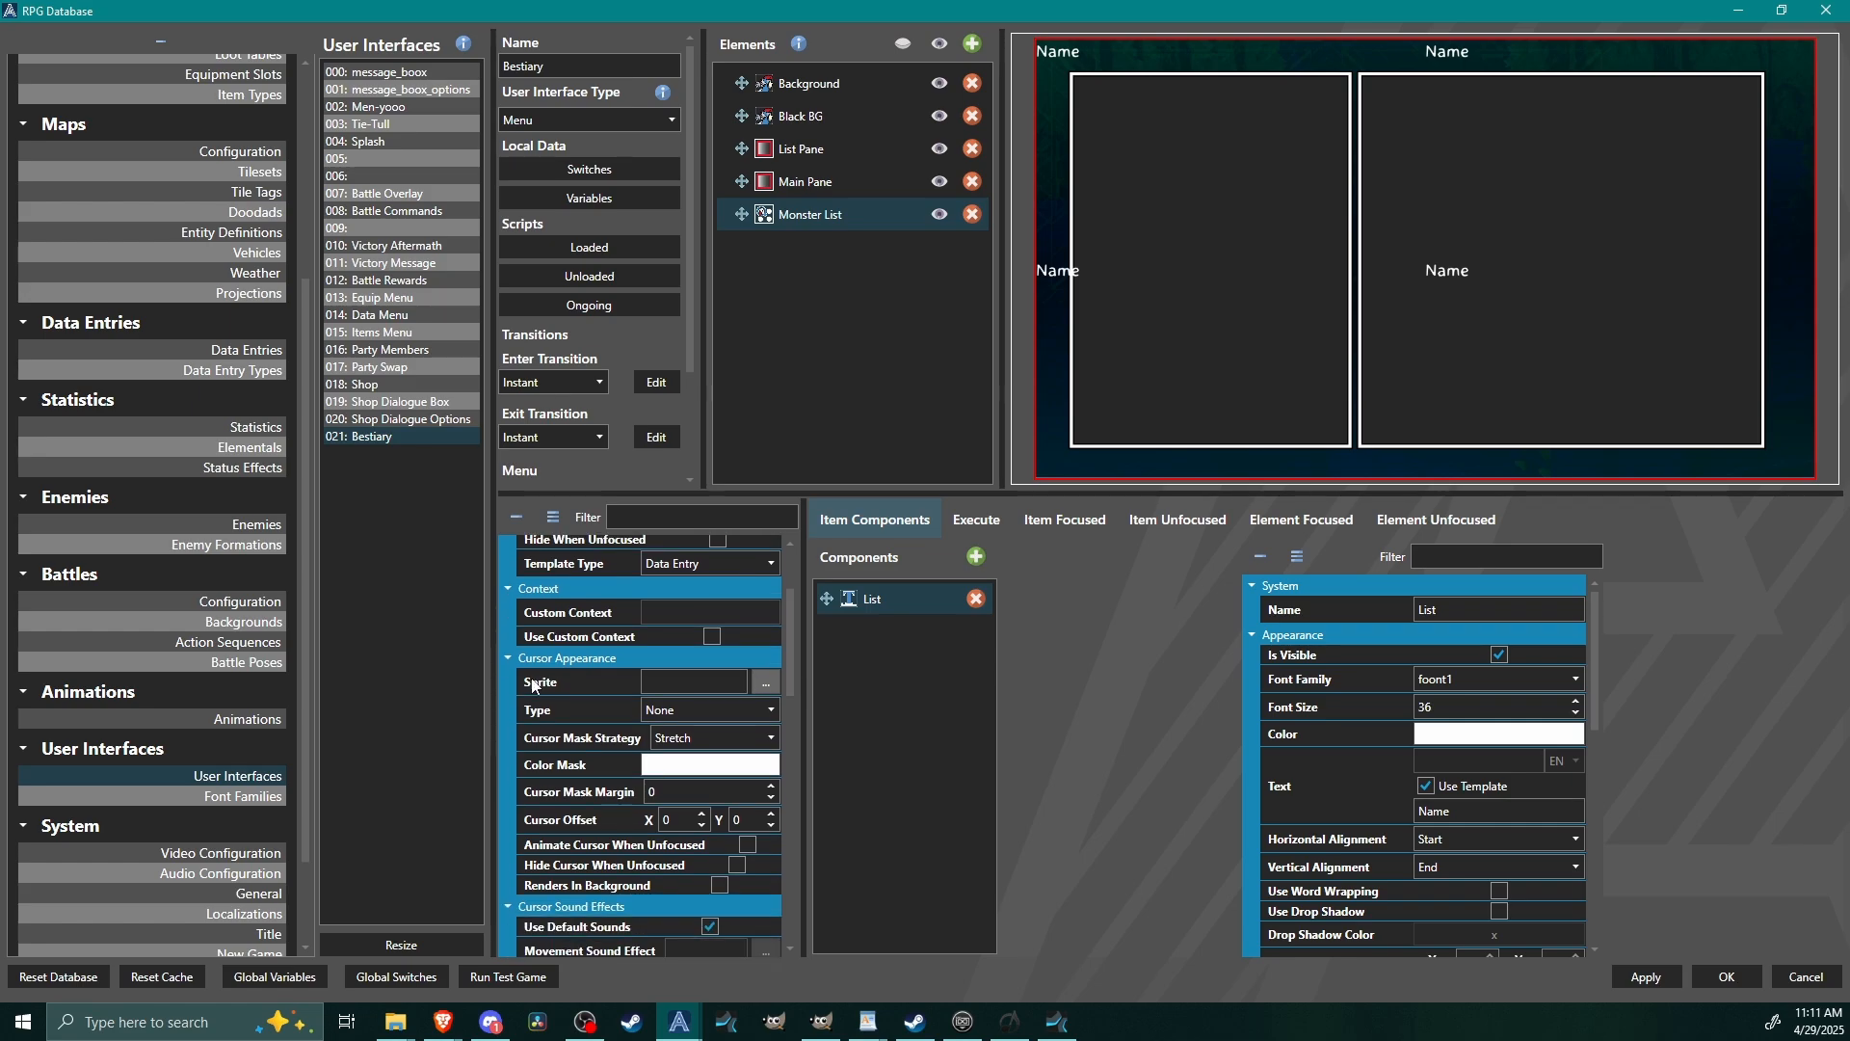
Give the Monster List cursor the UI sprite red cursor.png with one 32 by 32 frame and the type Pointer - Left.
left_click(767, 684)
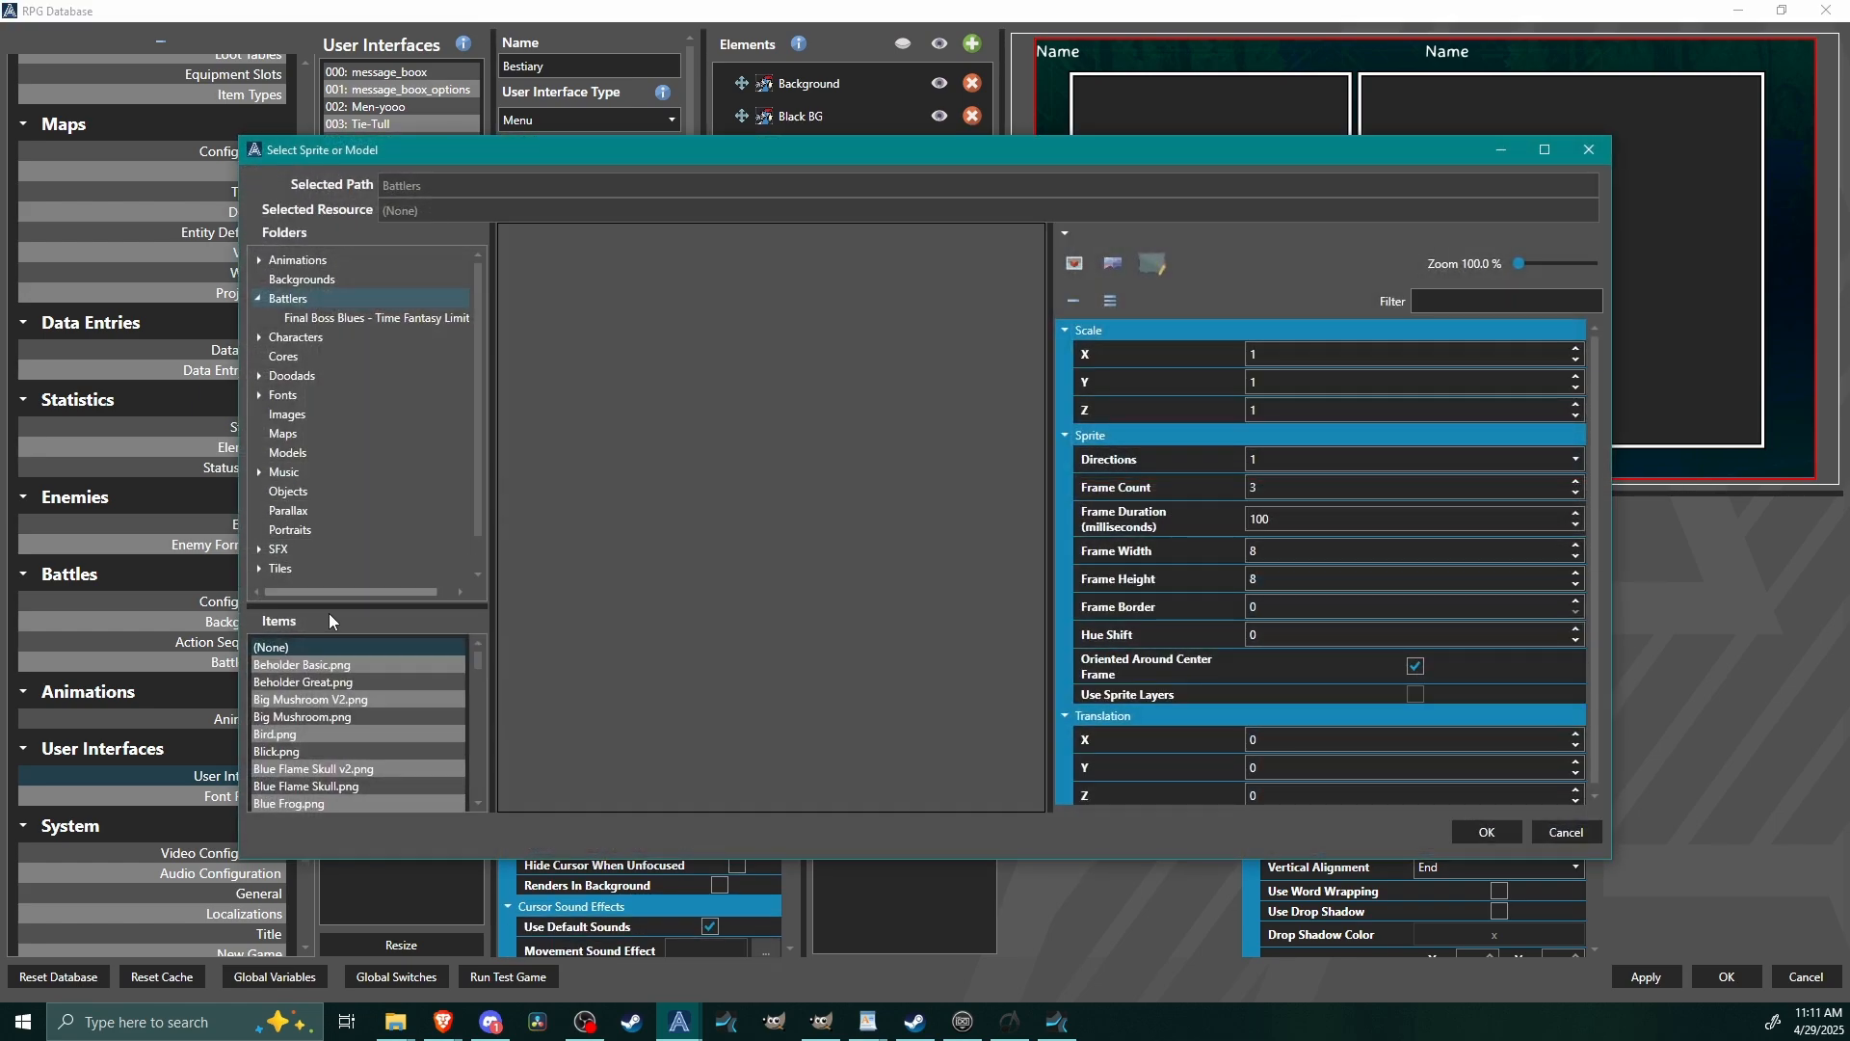
scroll(309, 574, "down", 1)
left_click(308, 575)
left_click(326, 681)
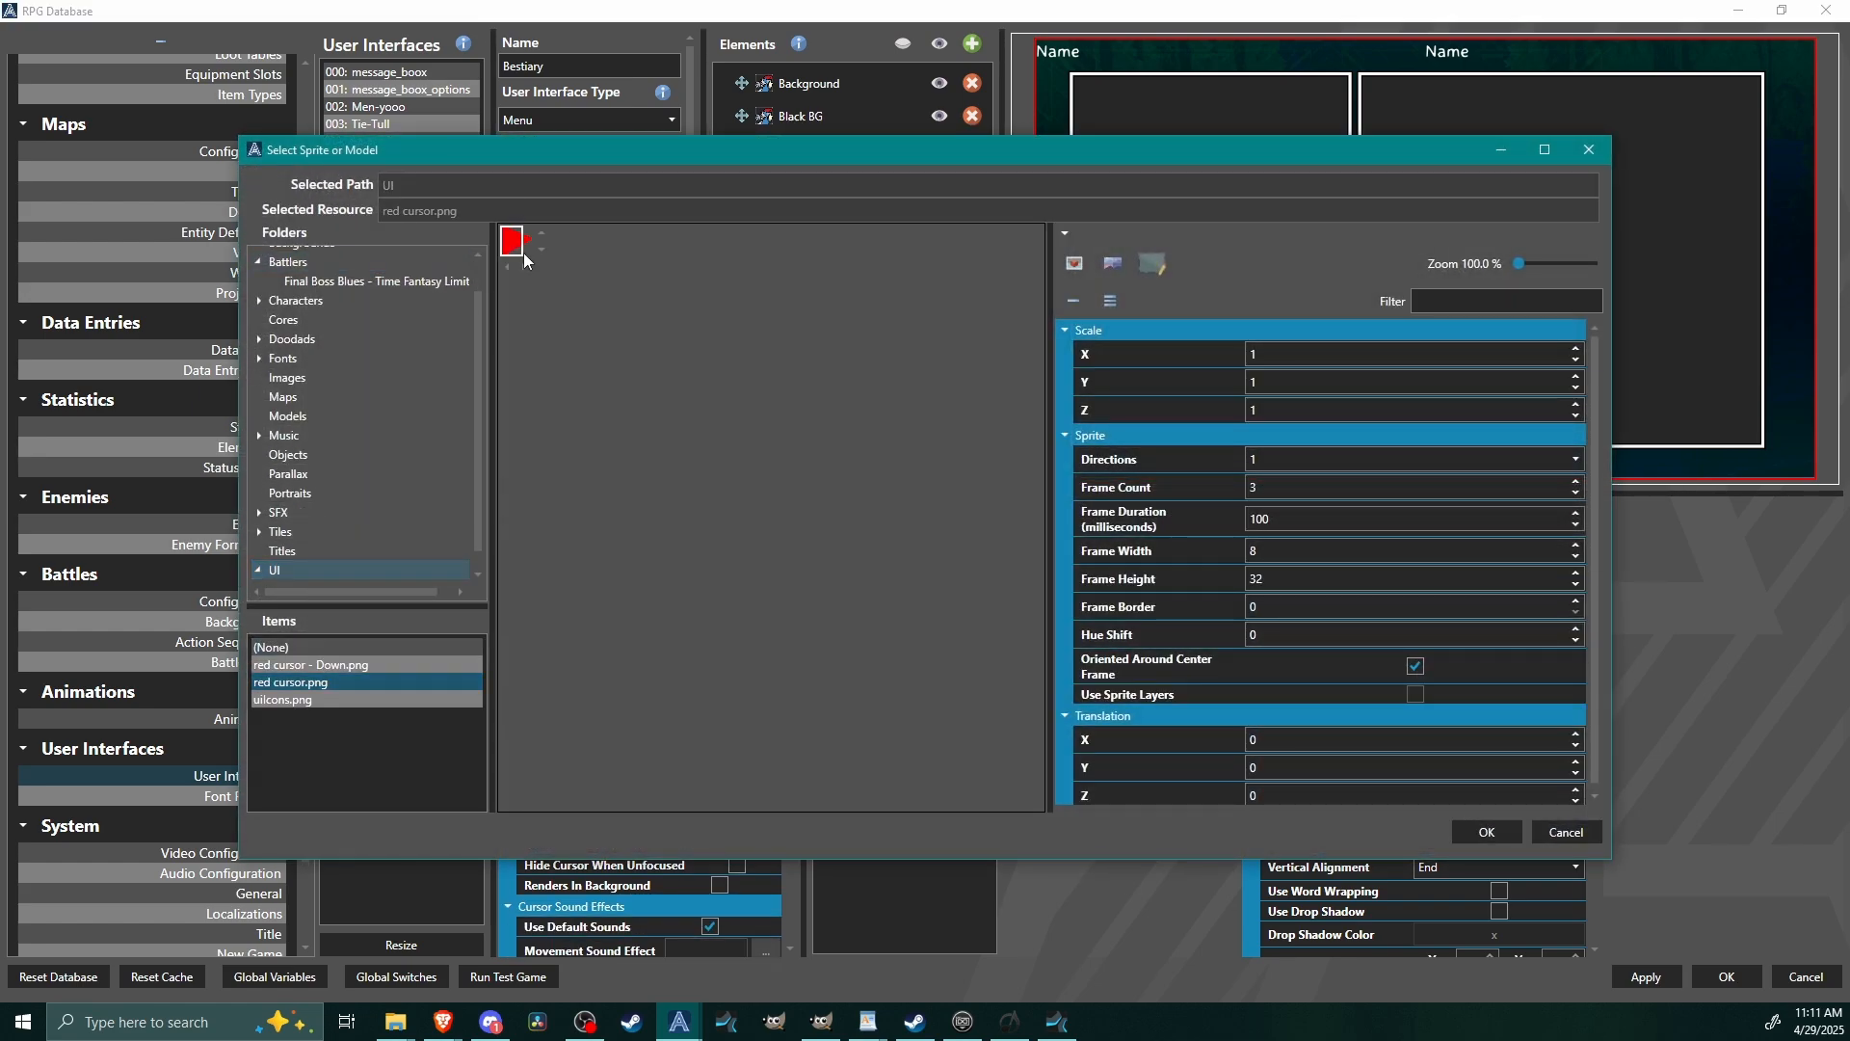
left_click(1498, 835)
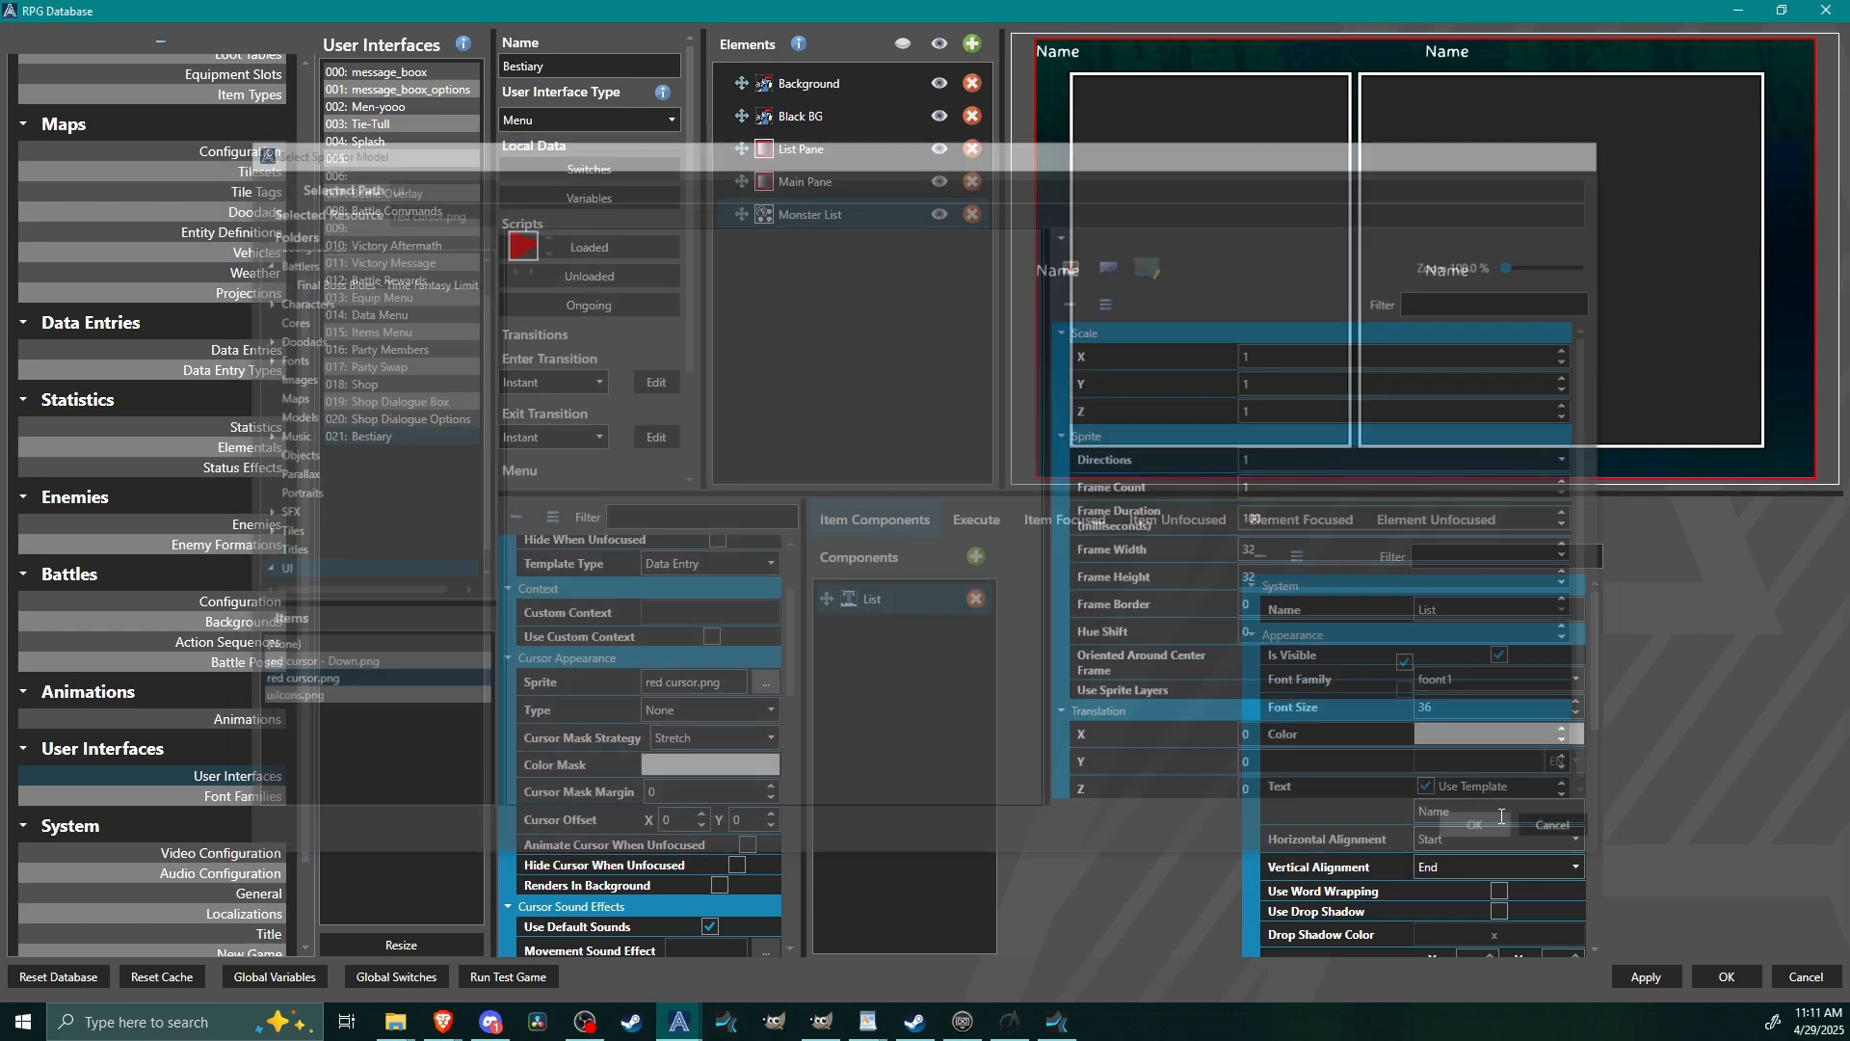
left_click(674, 710)
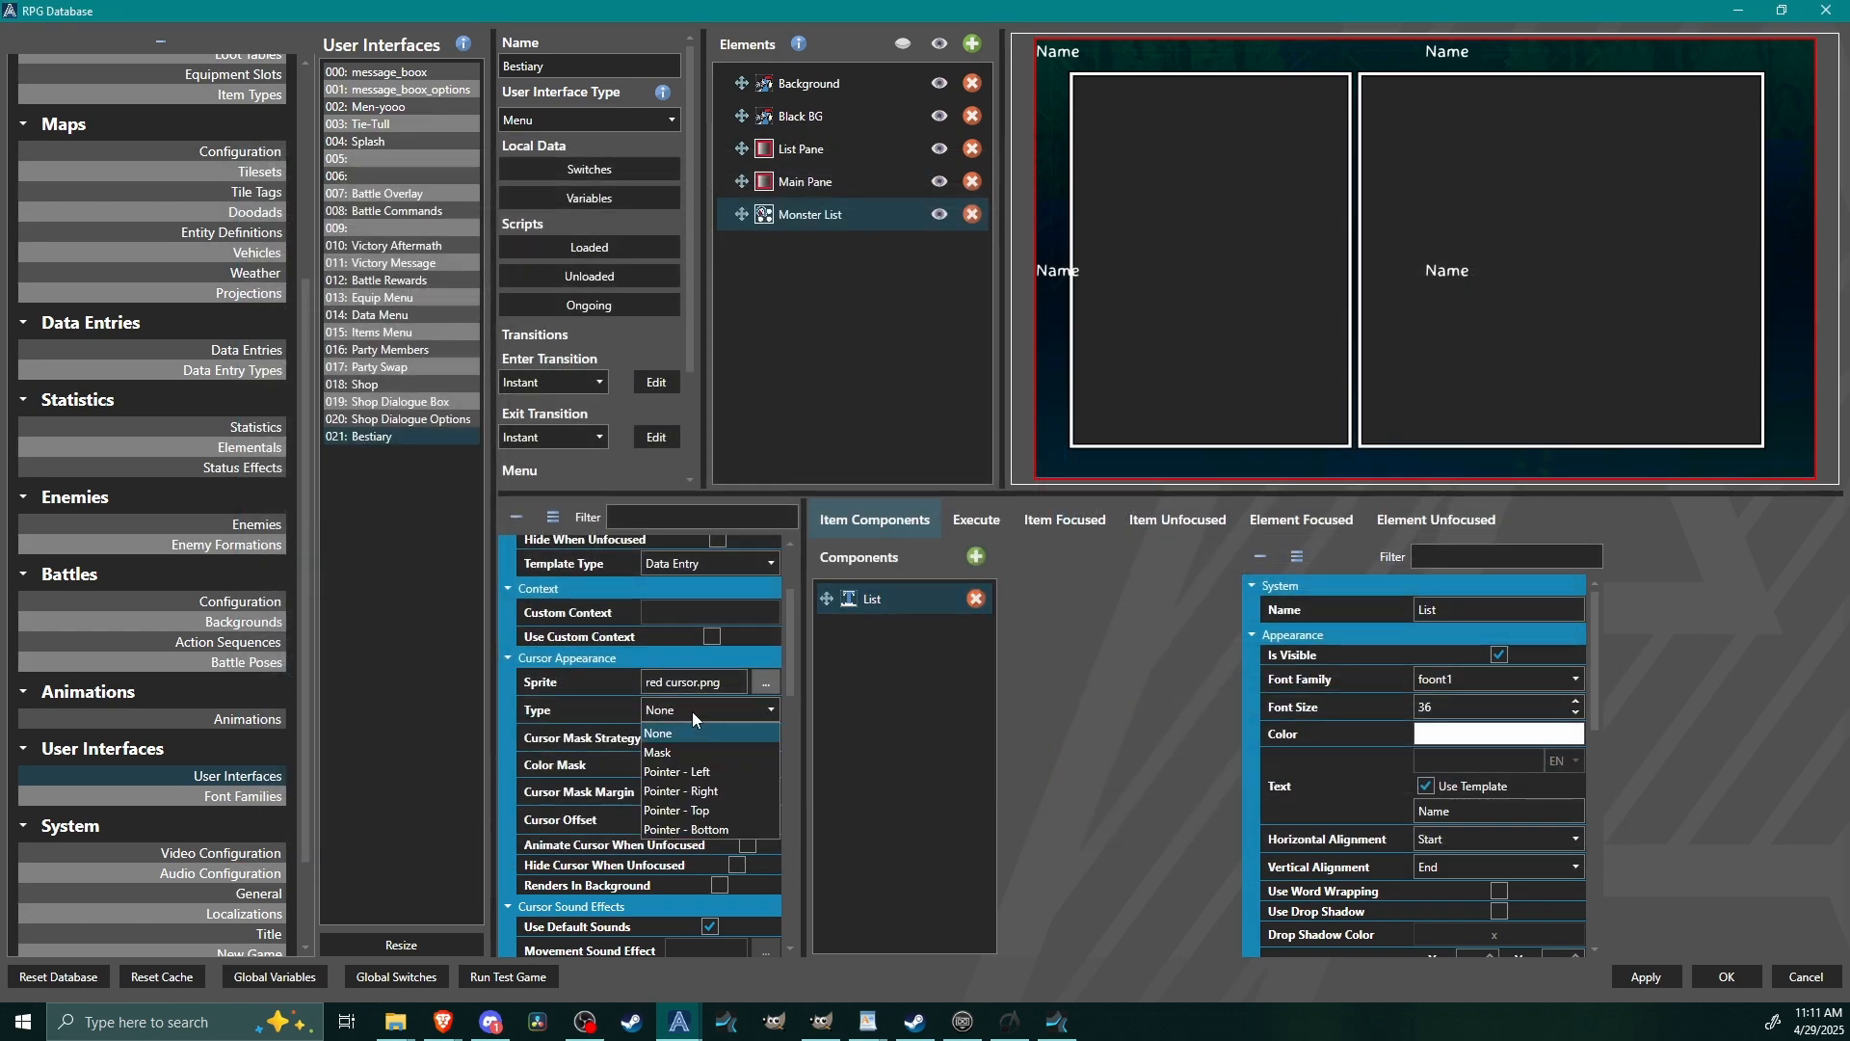
left_click(676, 766)
Set the Monster List items' relative width to 100% and relative height to 10%.
left_click_drag(791, 664, 808, 776)
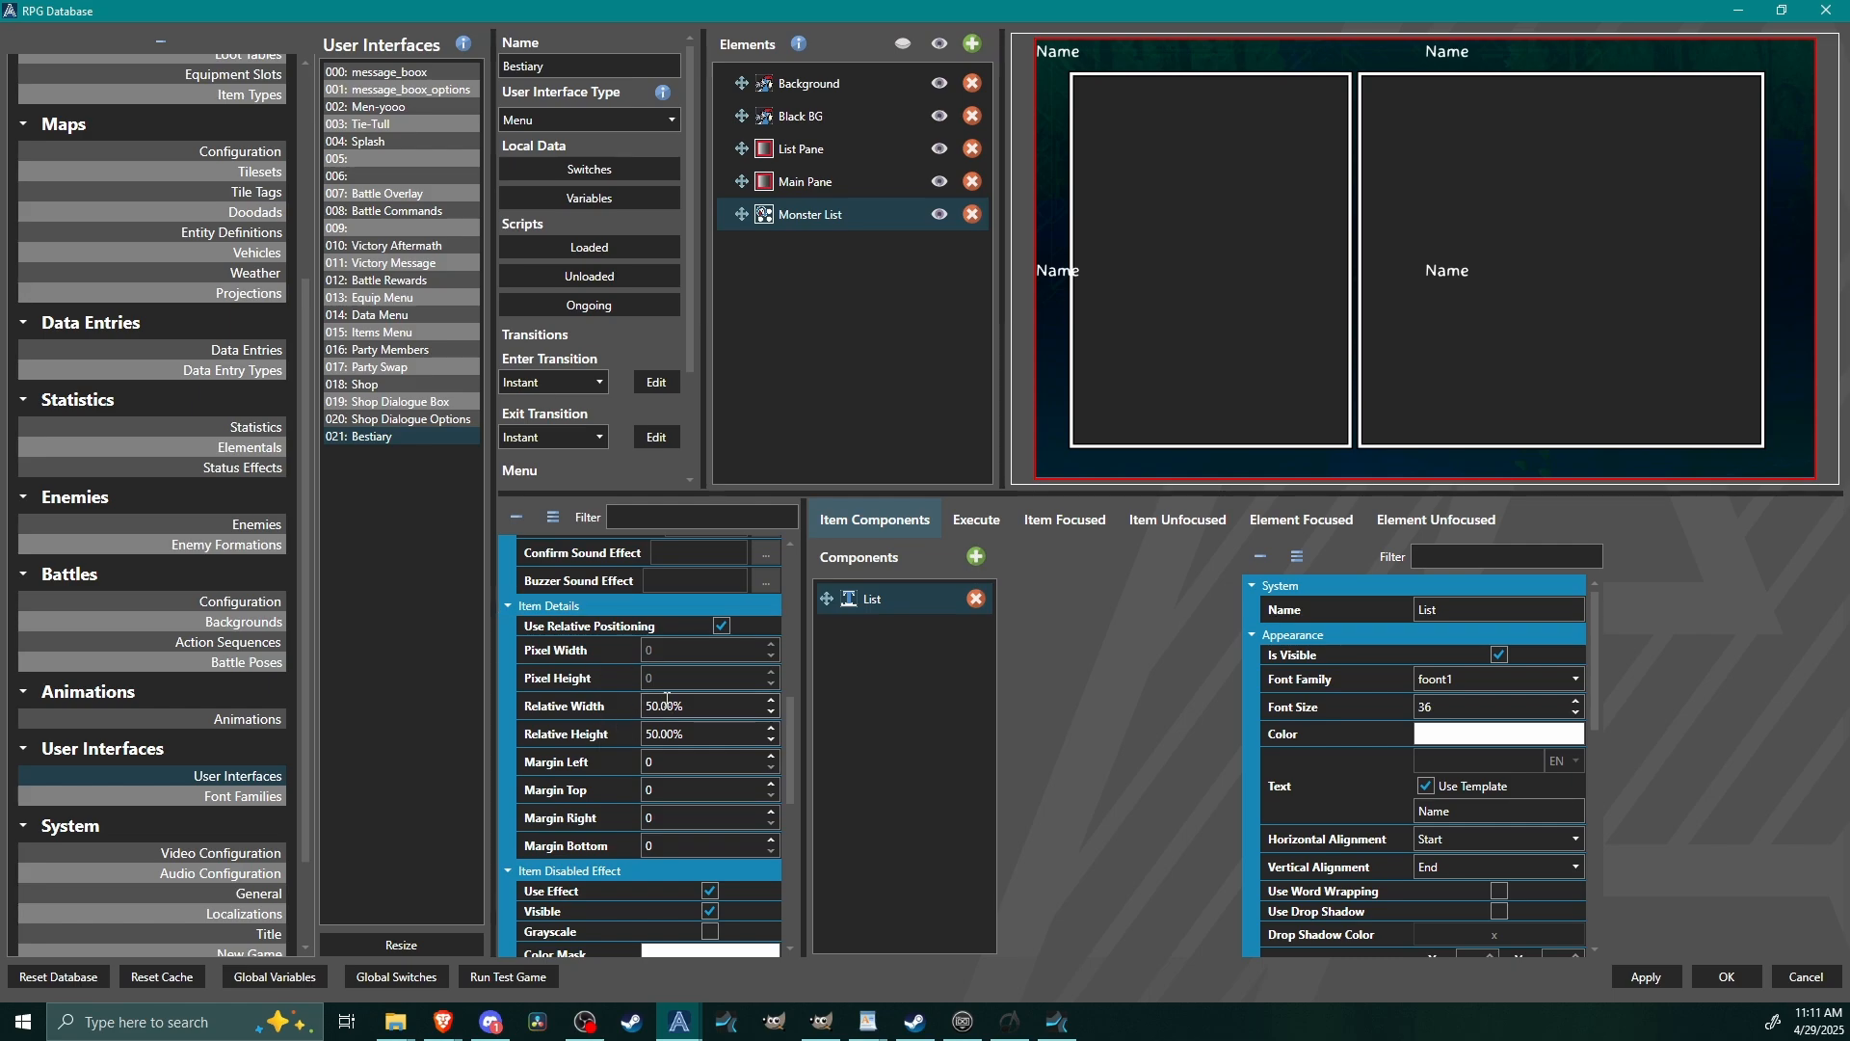
double_click(732, 709)
type("100")
key("Tab")
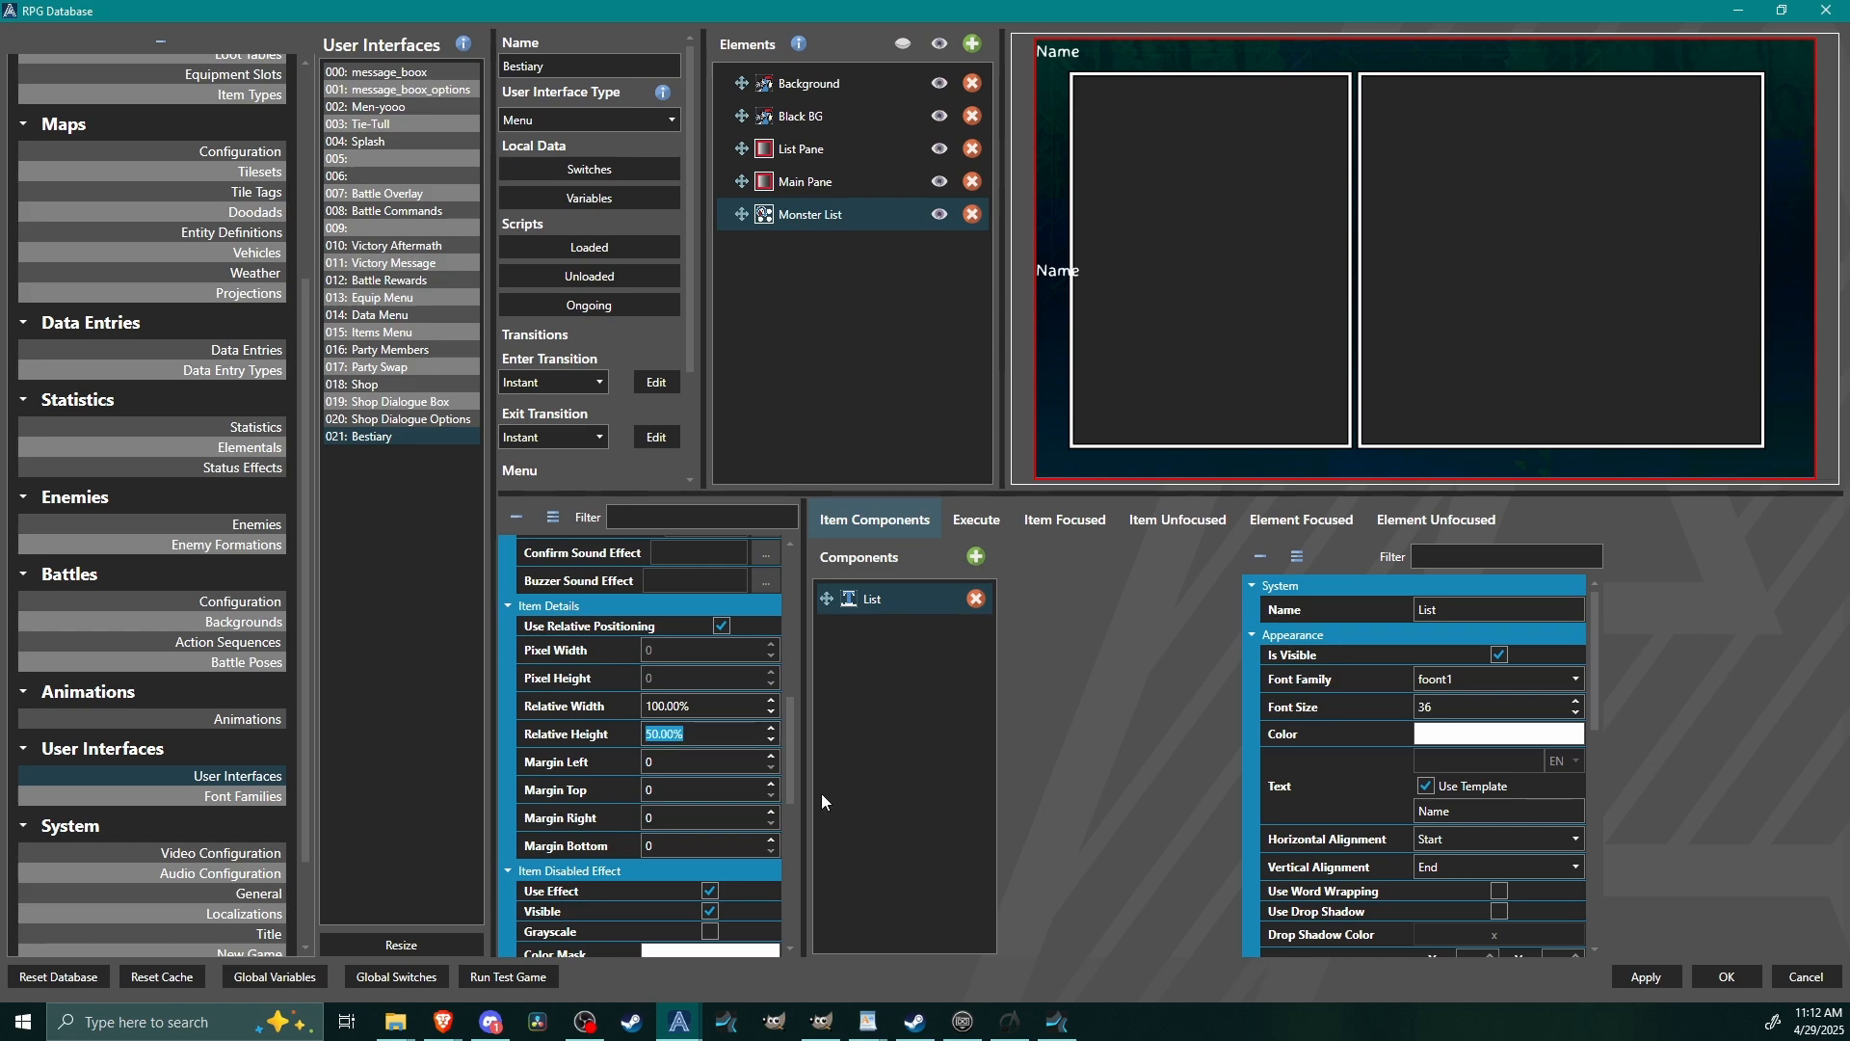
type("10")
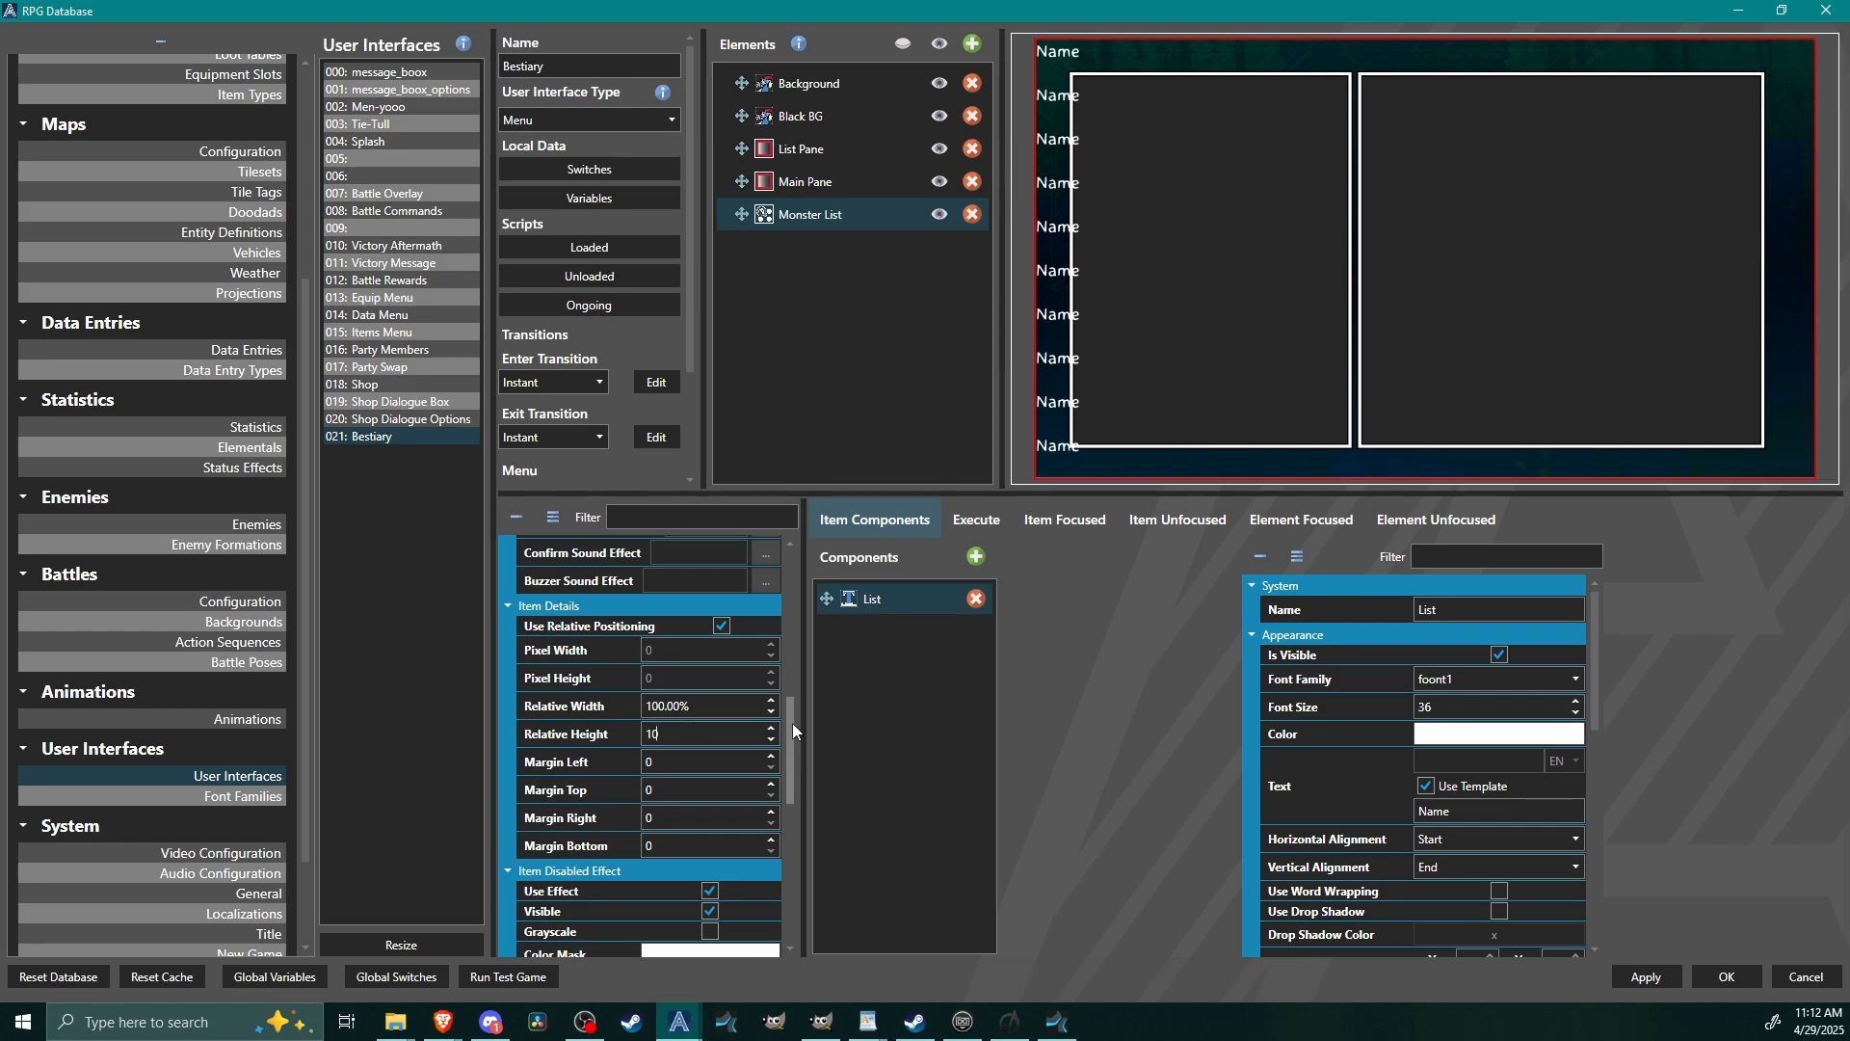
Position the Monster List element at relative X 10% and relative Y 18%.
left_click_drag(792, 723, 796, 869)
left_click_drag(682, 748, 641, 748)
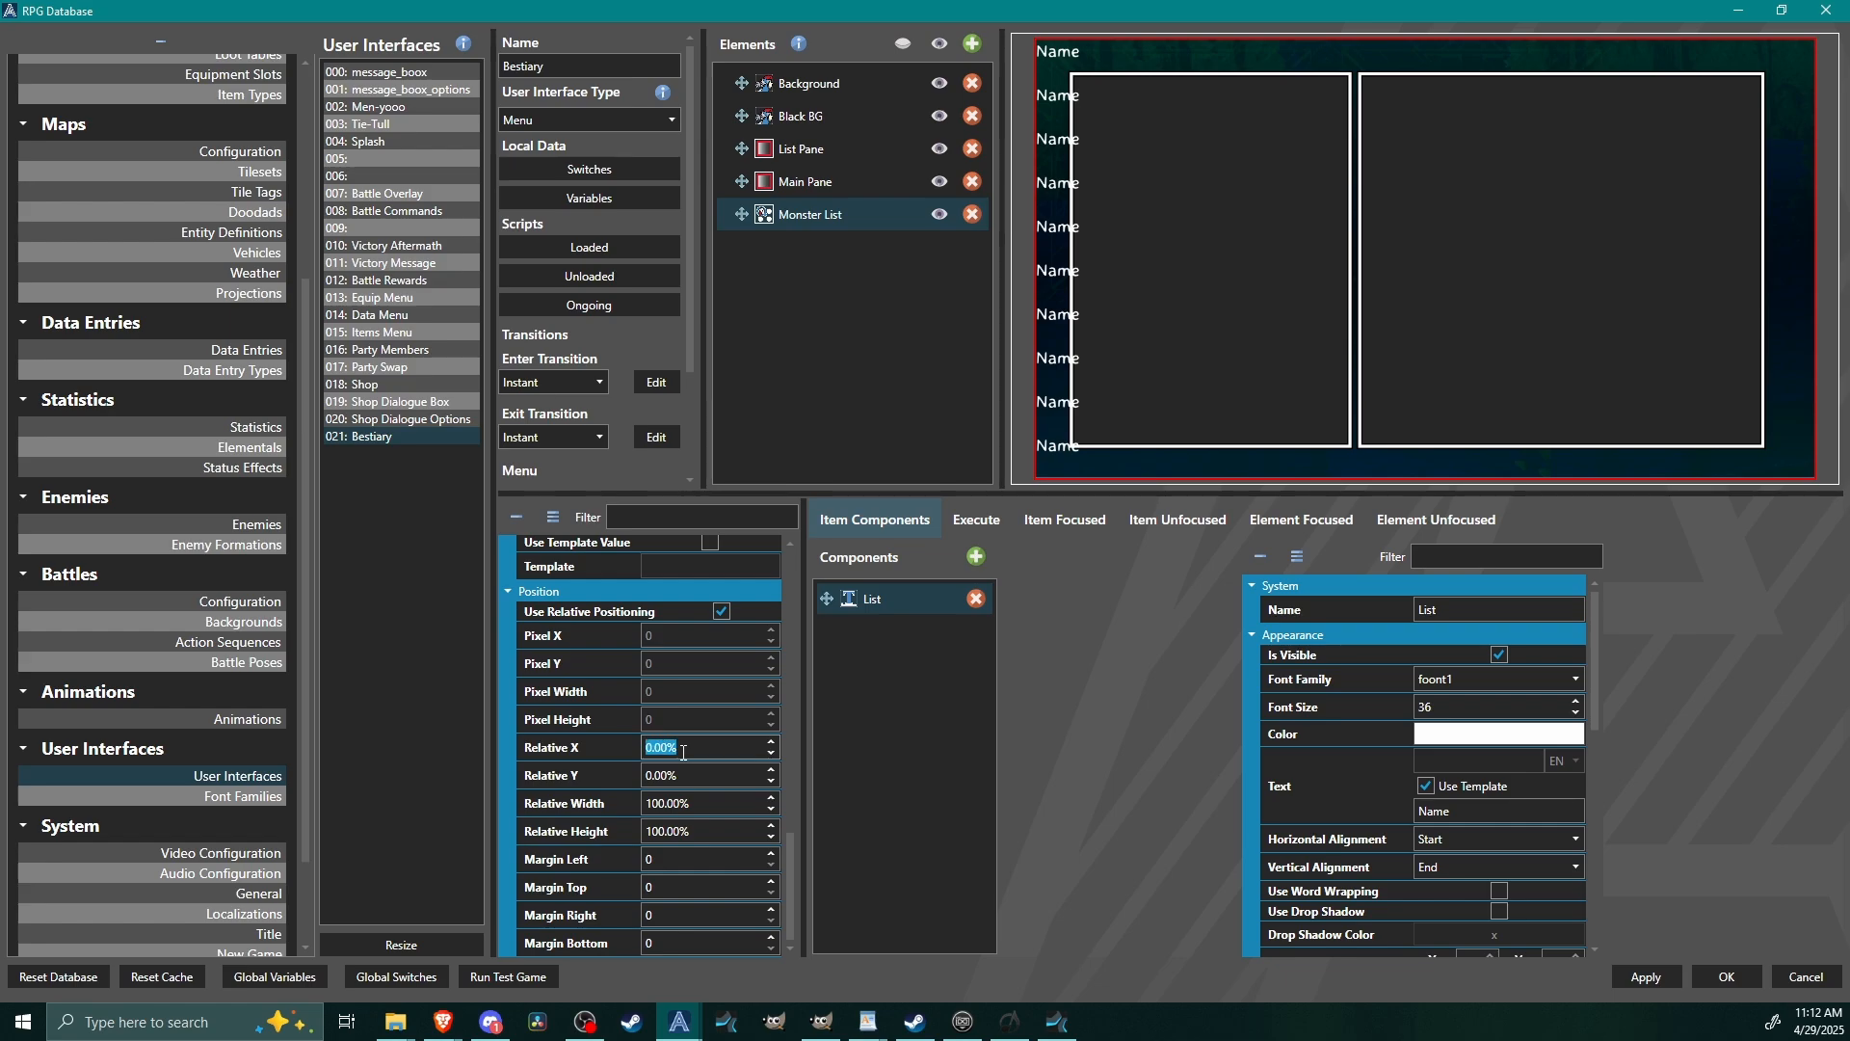
type("10")
double_click(722, 776)
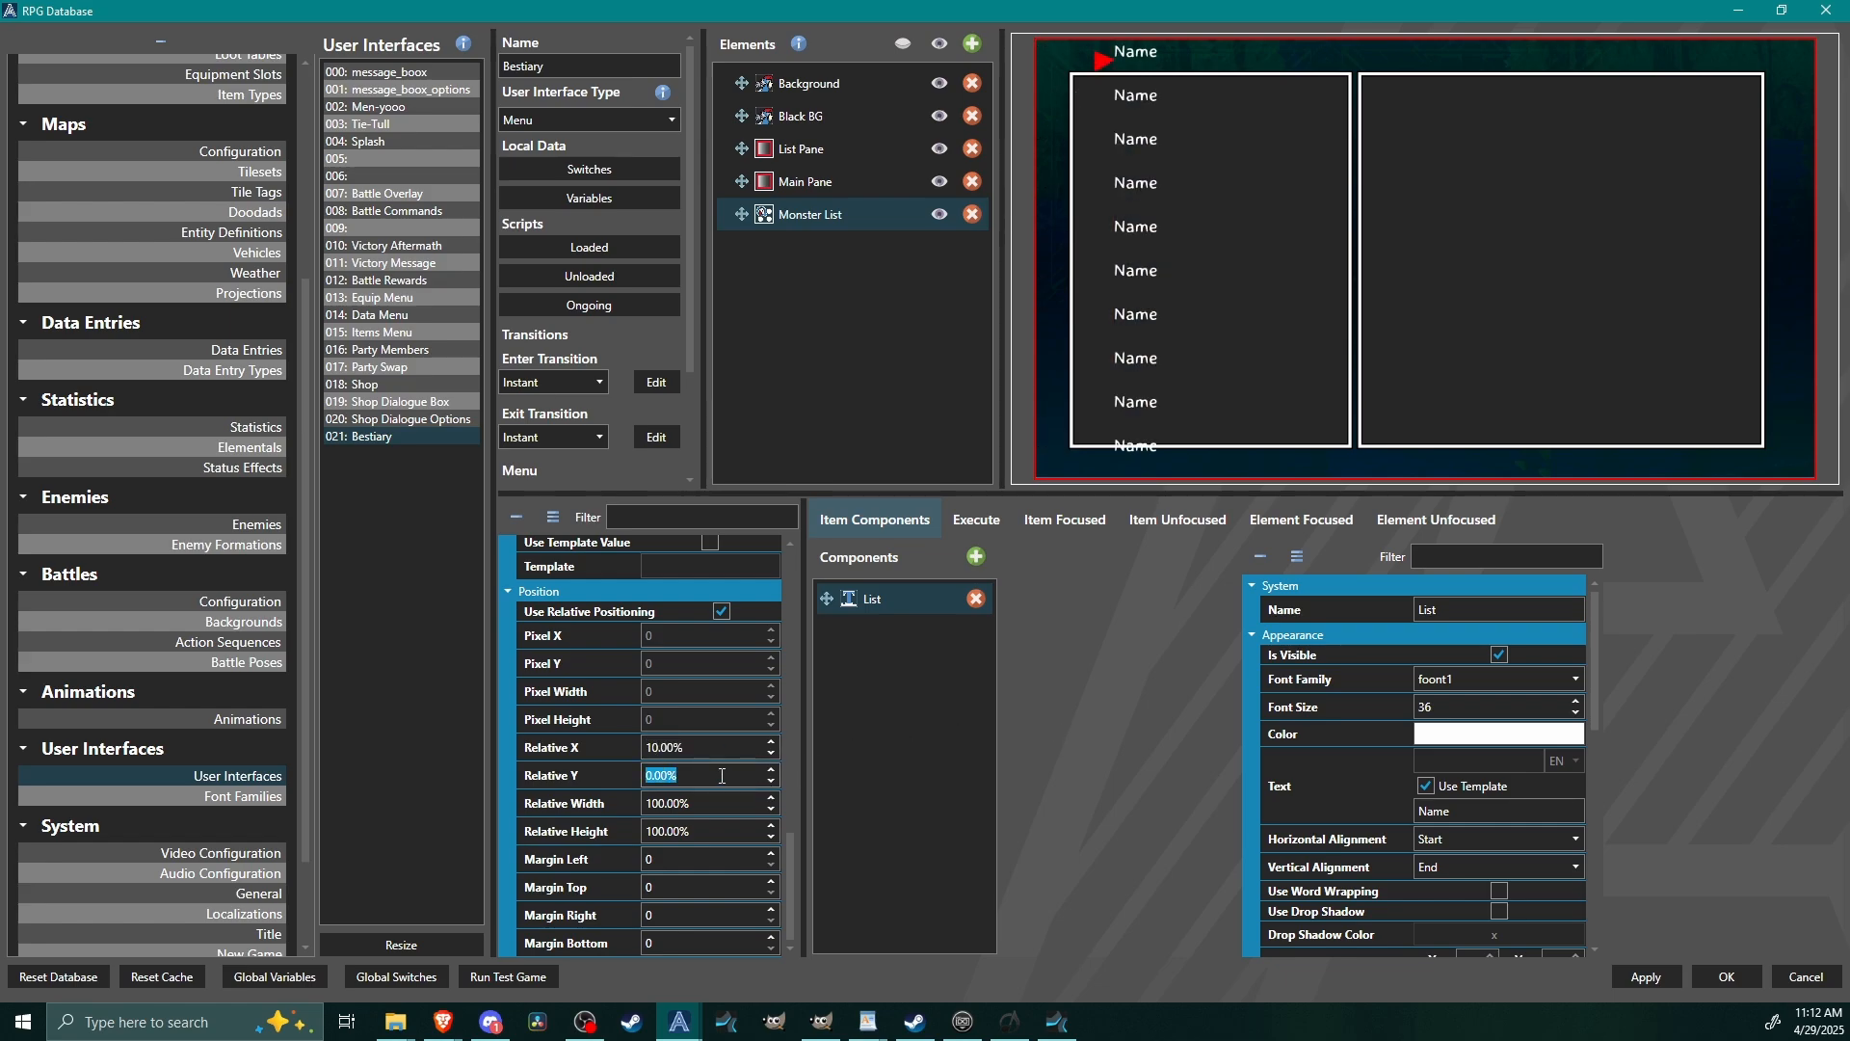
type("15")
key("Up")
key("Up")
key("Up")
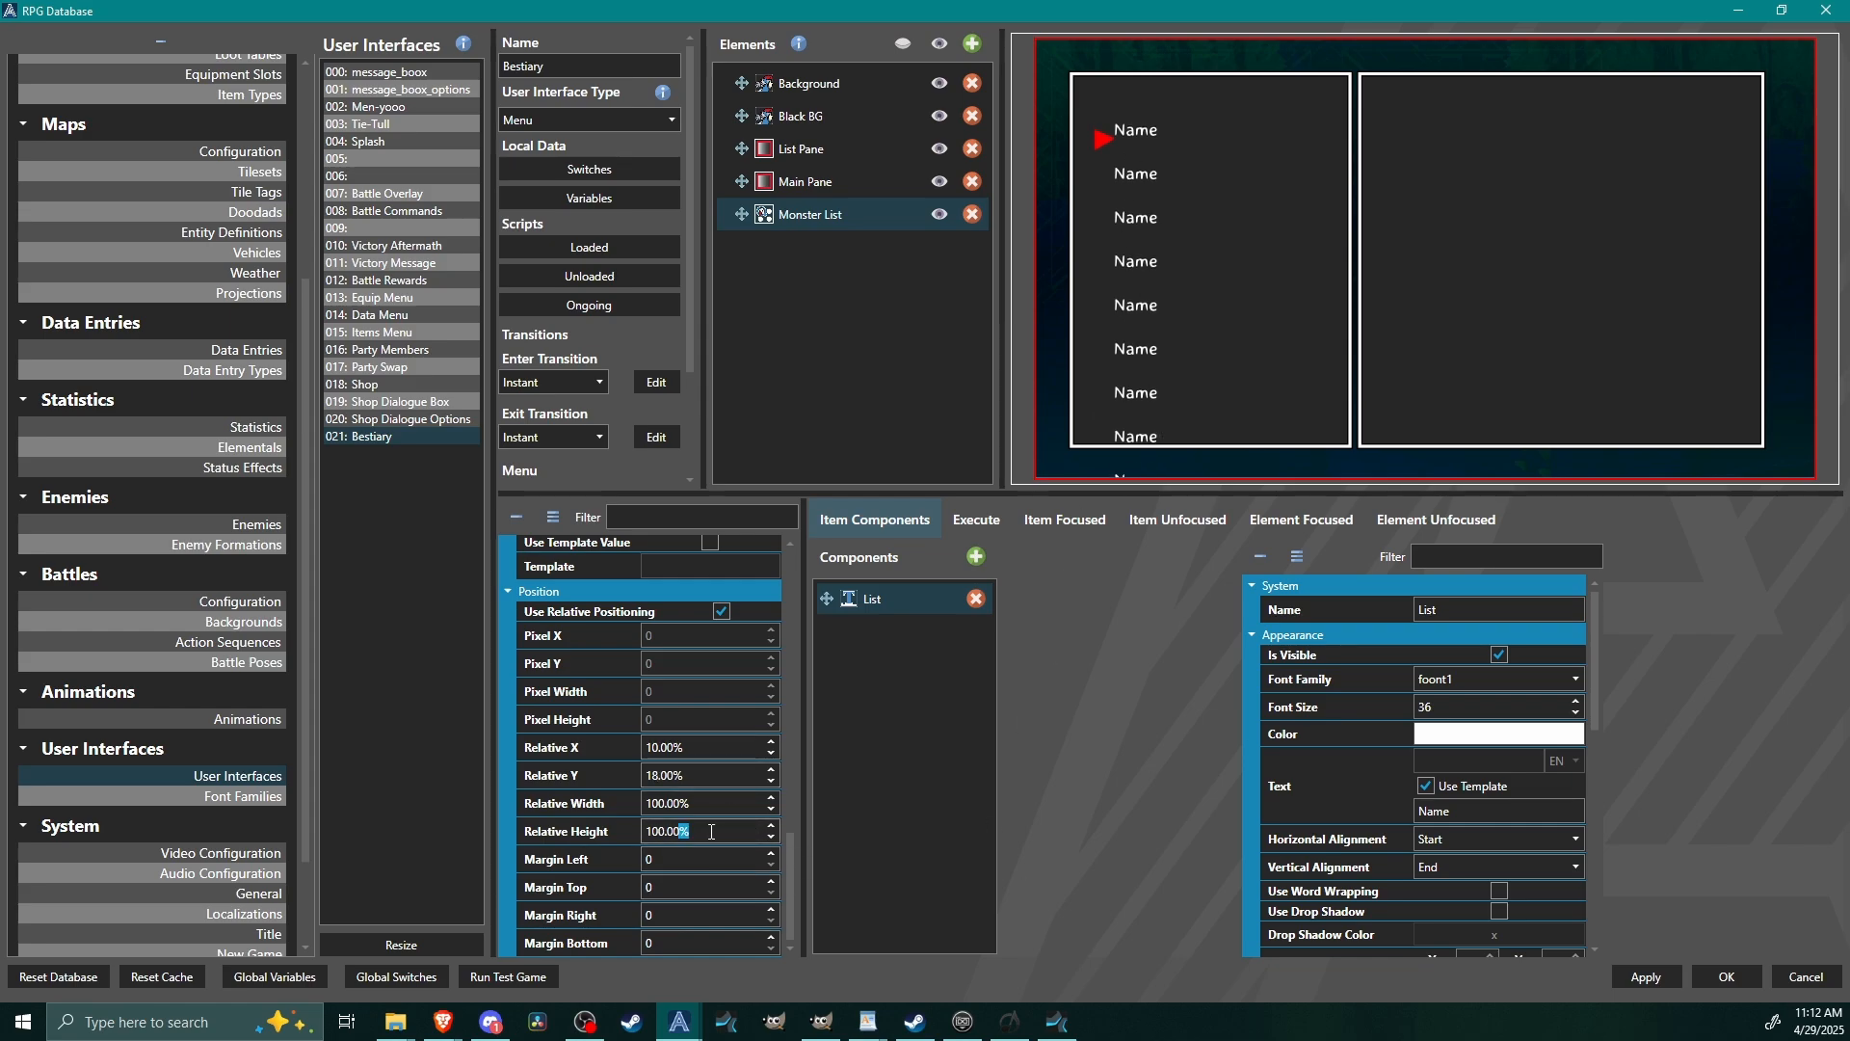
Set the Monster List element's overall relative height to 80%, trying 60% and 85% first.
double_click(680, 834)
type("60")
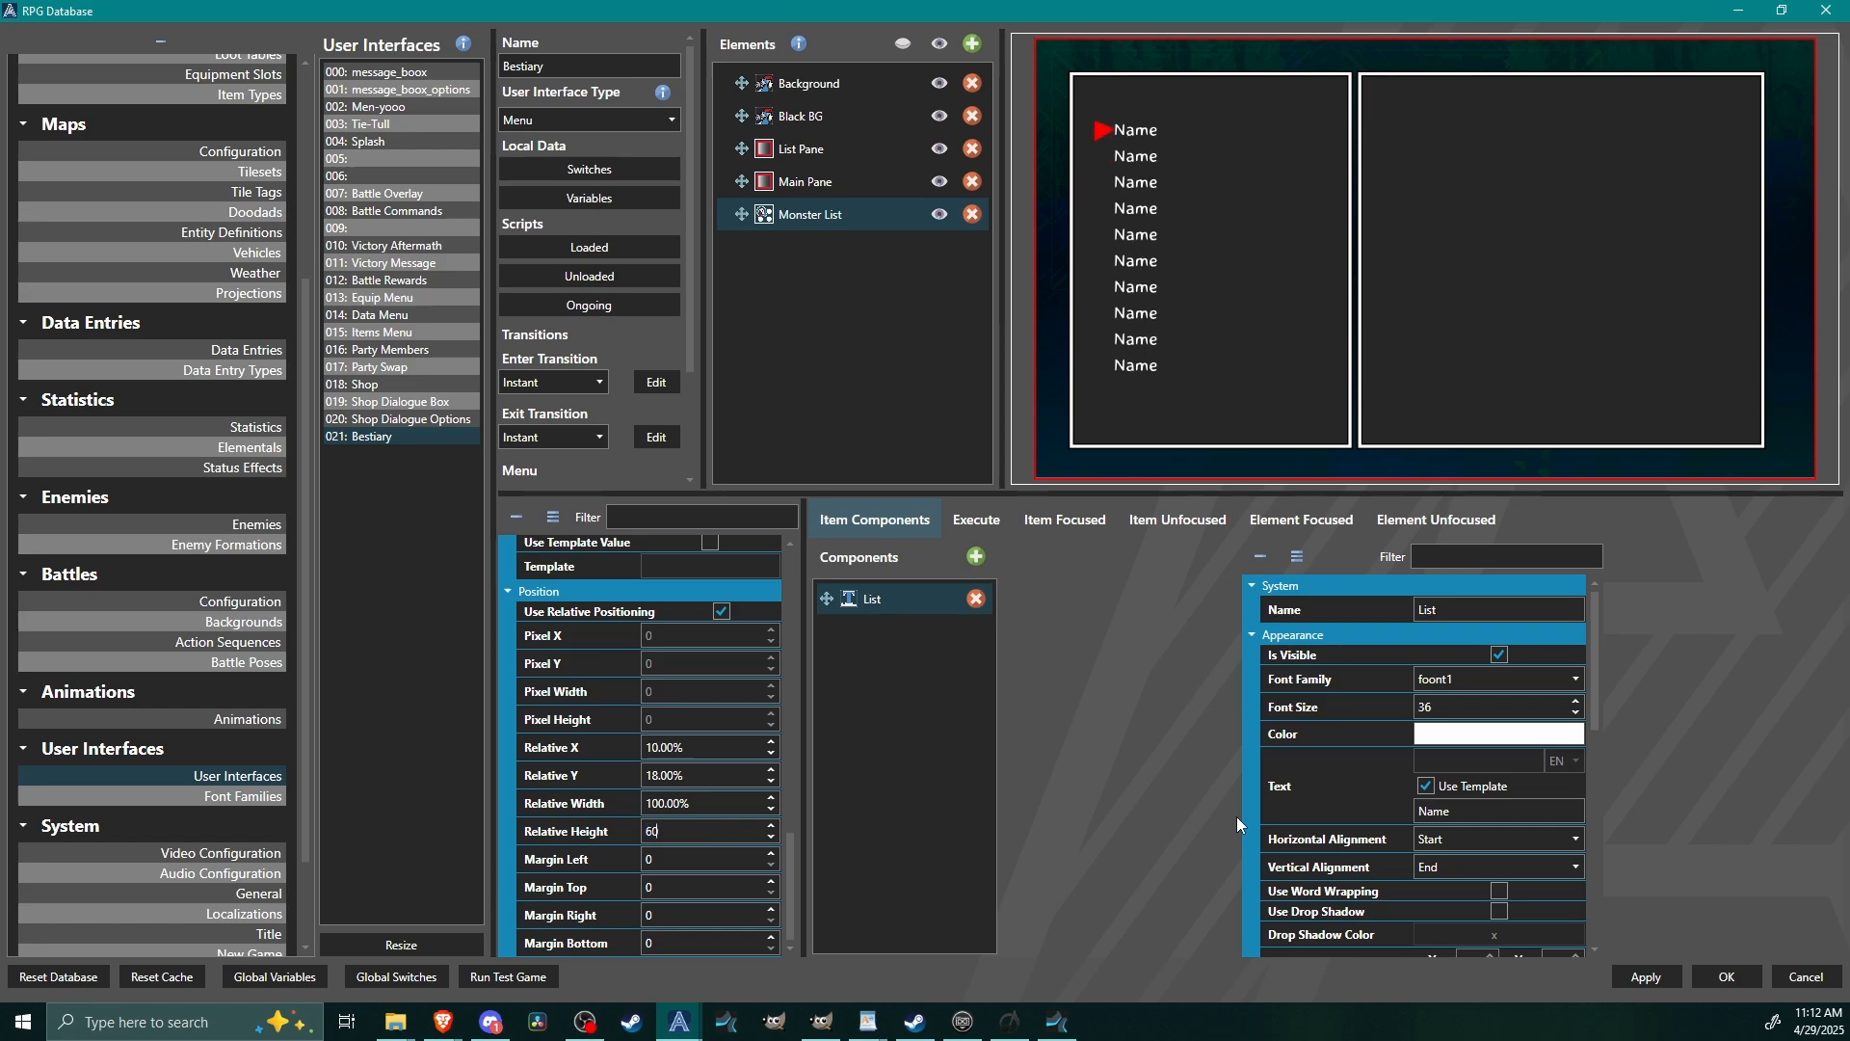
key("BackSpace")
type("85")
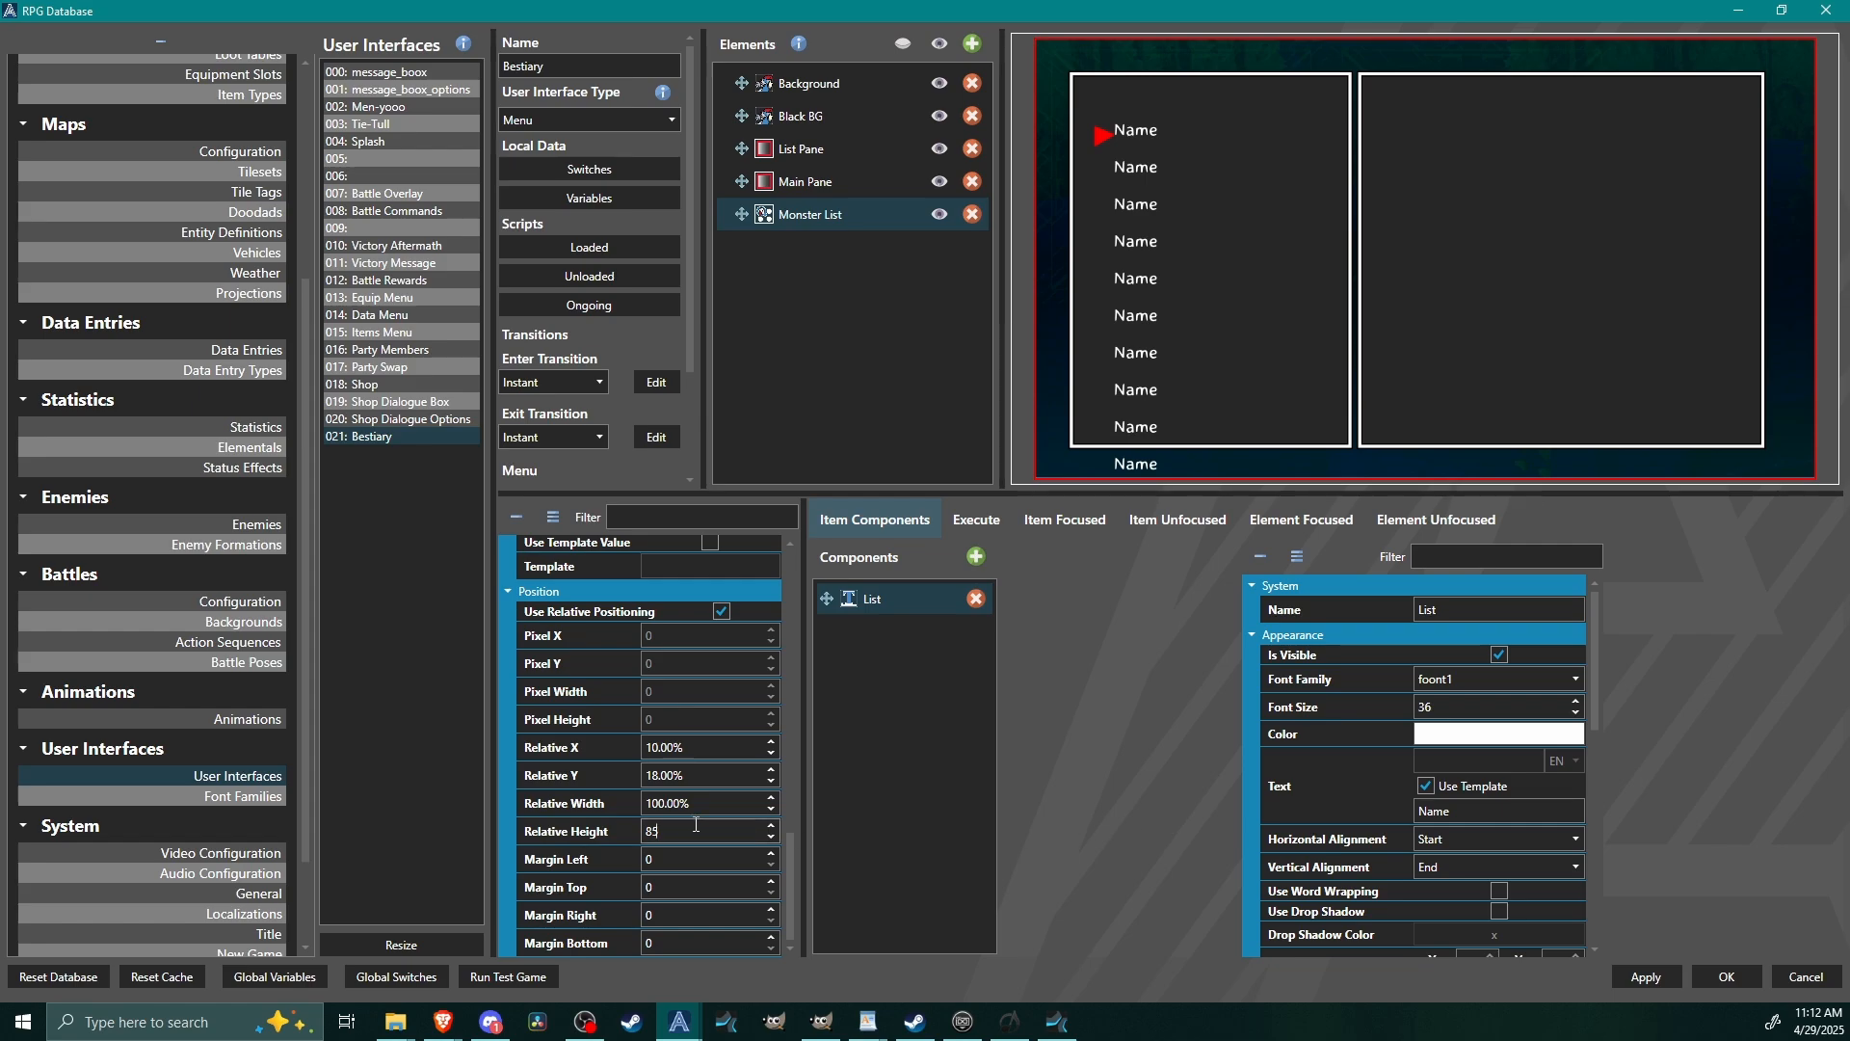
type("80")
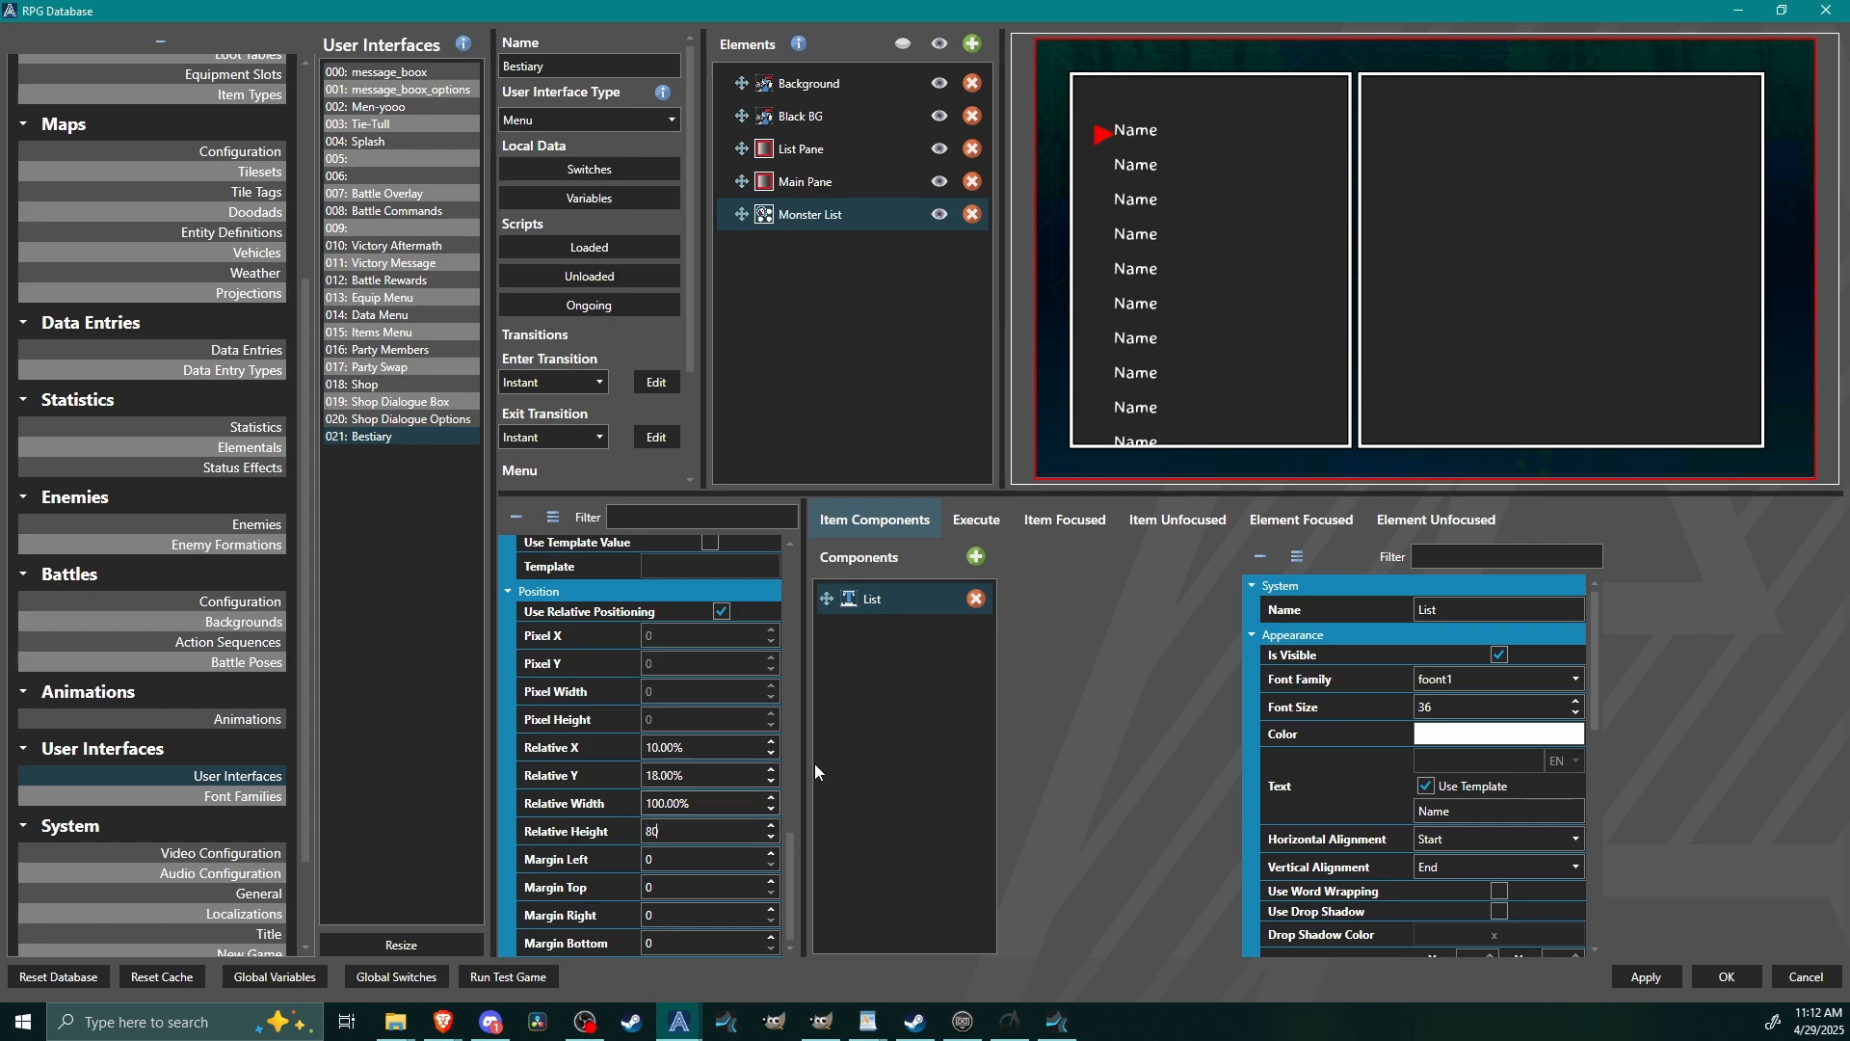
Move the Monster List element up to a relative Y of 13%.
scroll(799, 778, "up", 3)
scroll(800, 767, "down", 4)
left_click(722, 773)
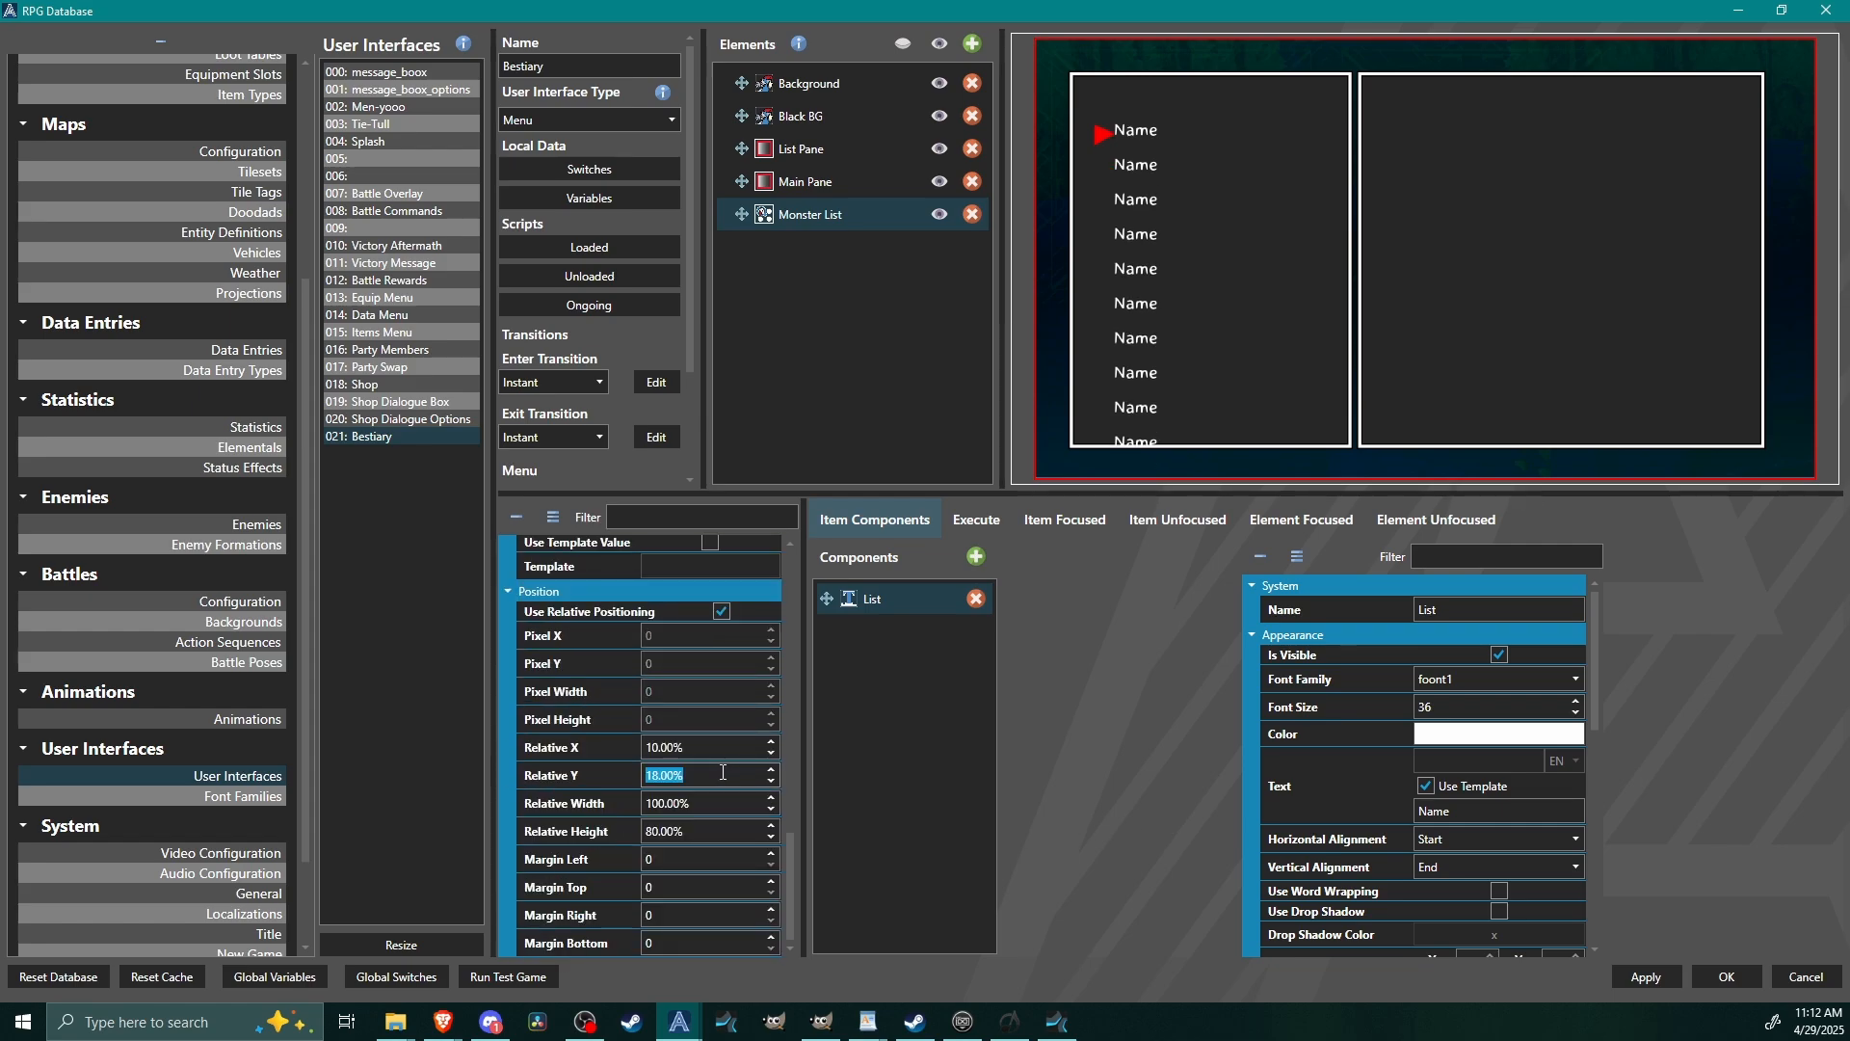
type("15")
scroll(723, 773, "down", 2)
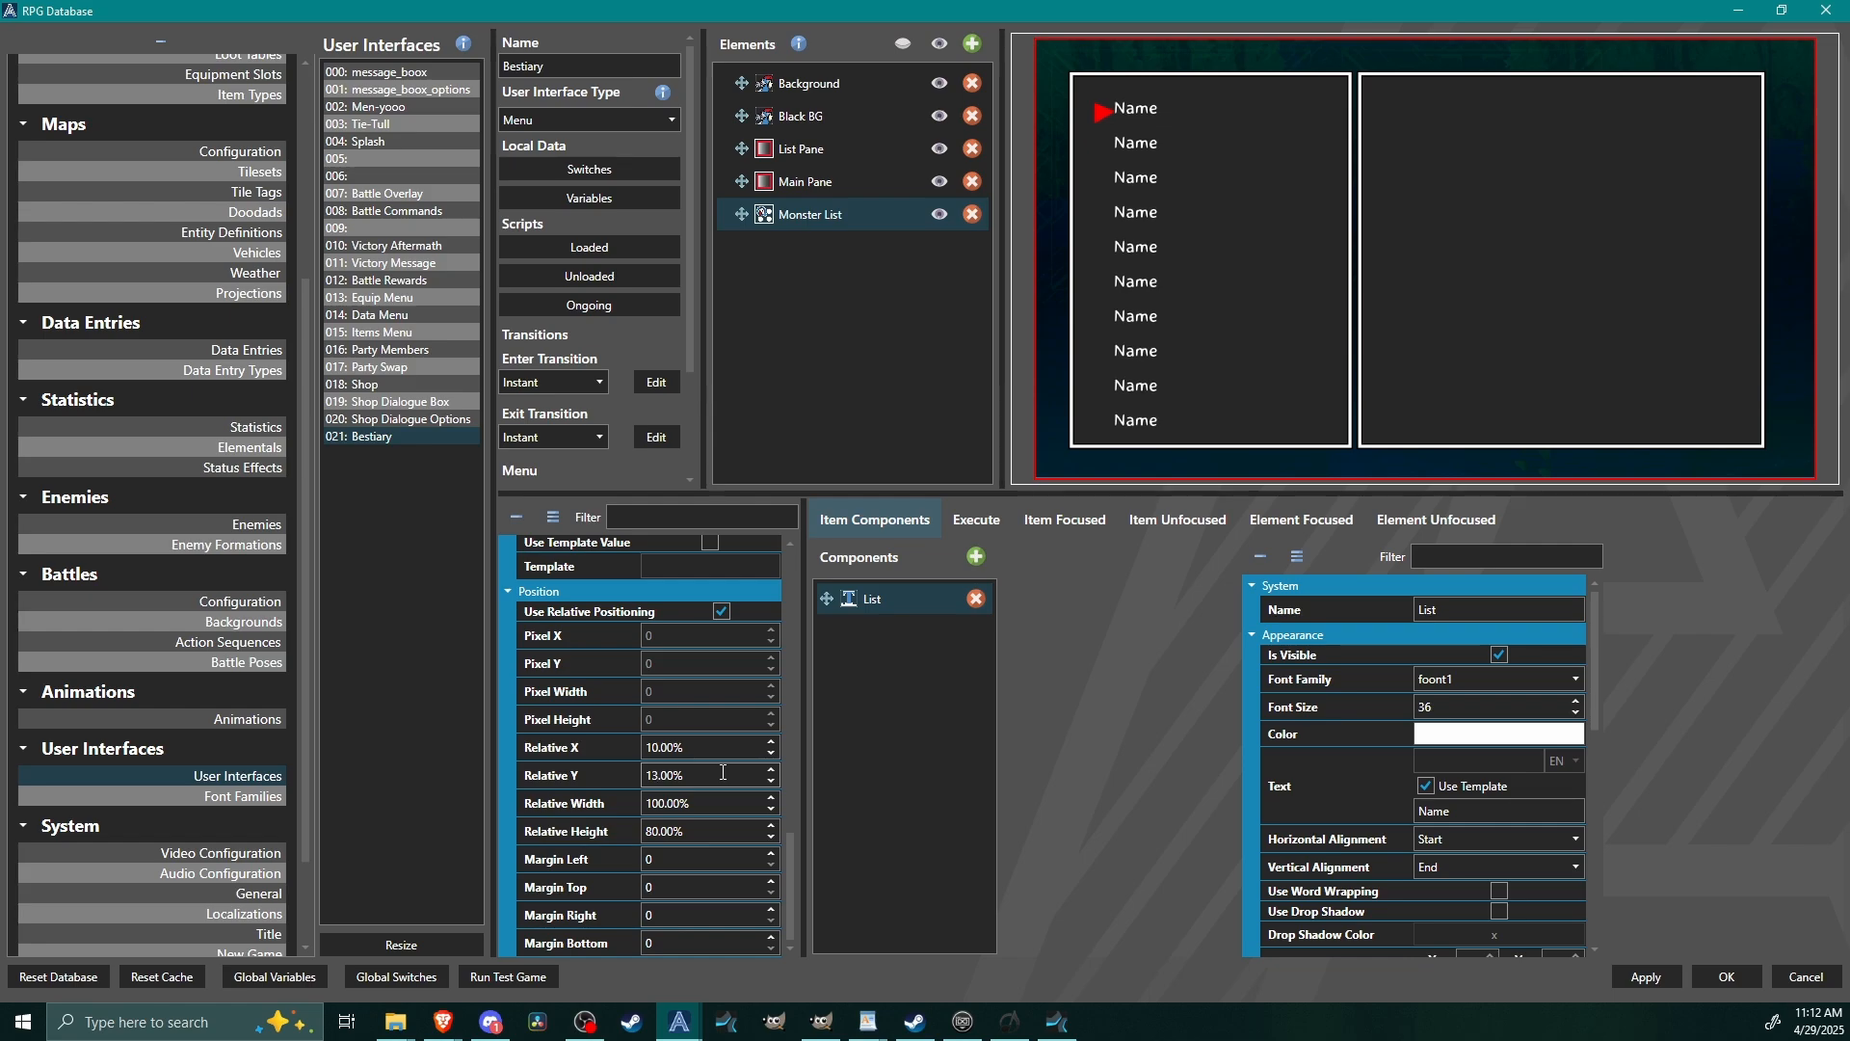
scroll(723, 773, "down", 1)
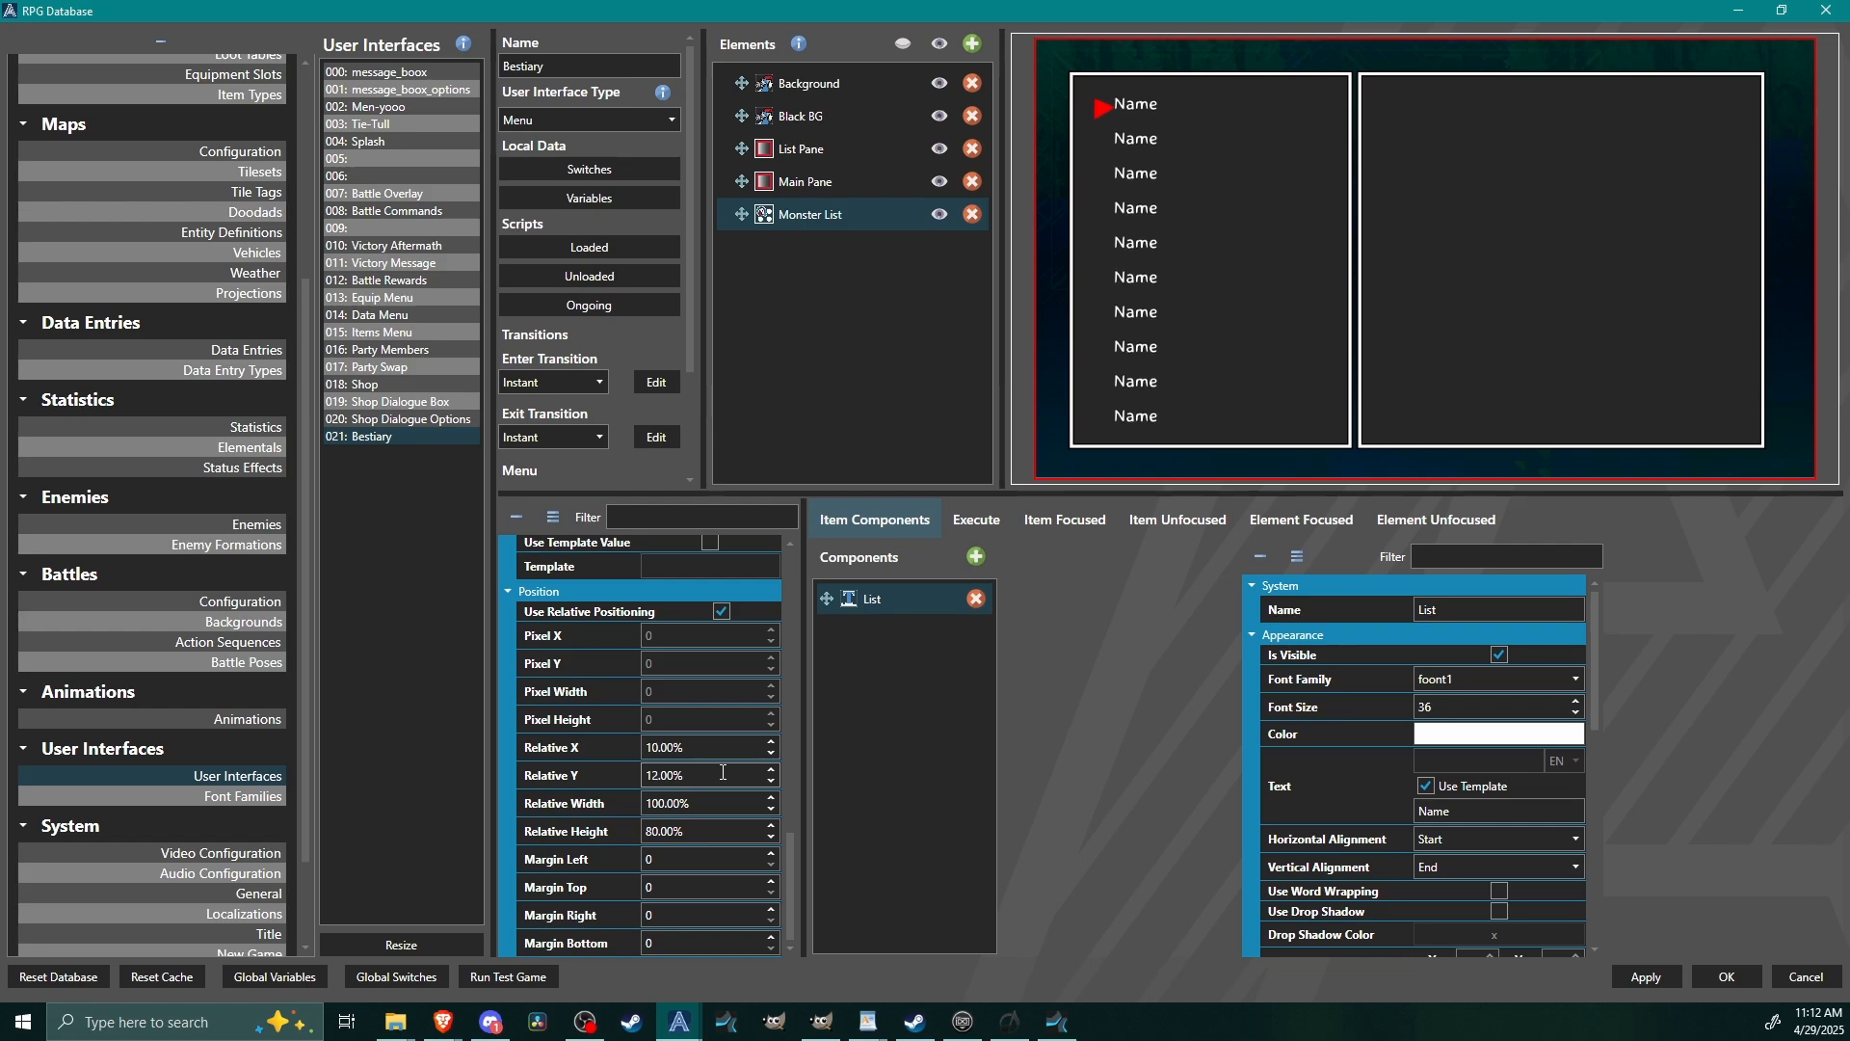
scroll(723, 772, "up", 1)
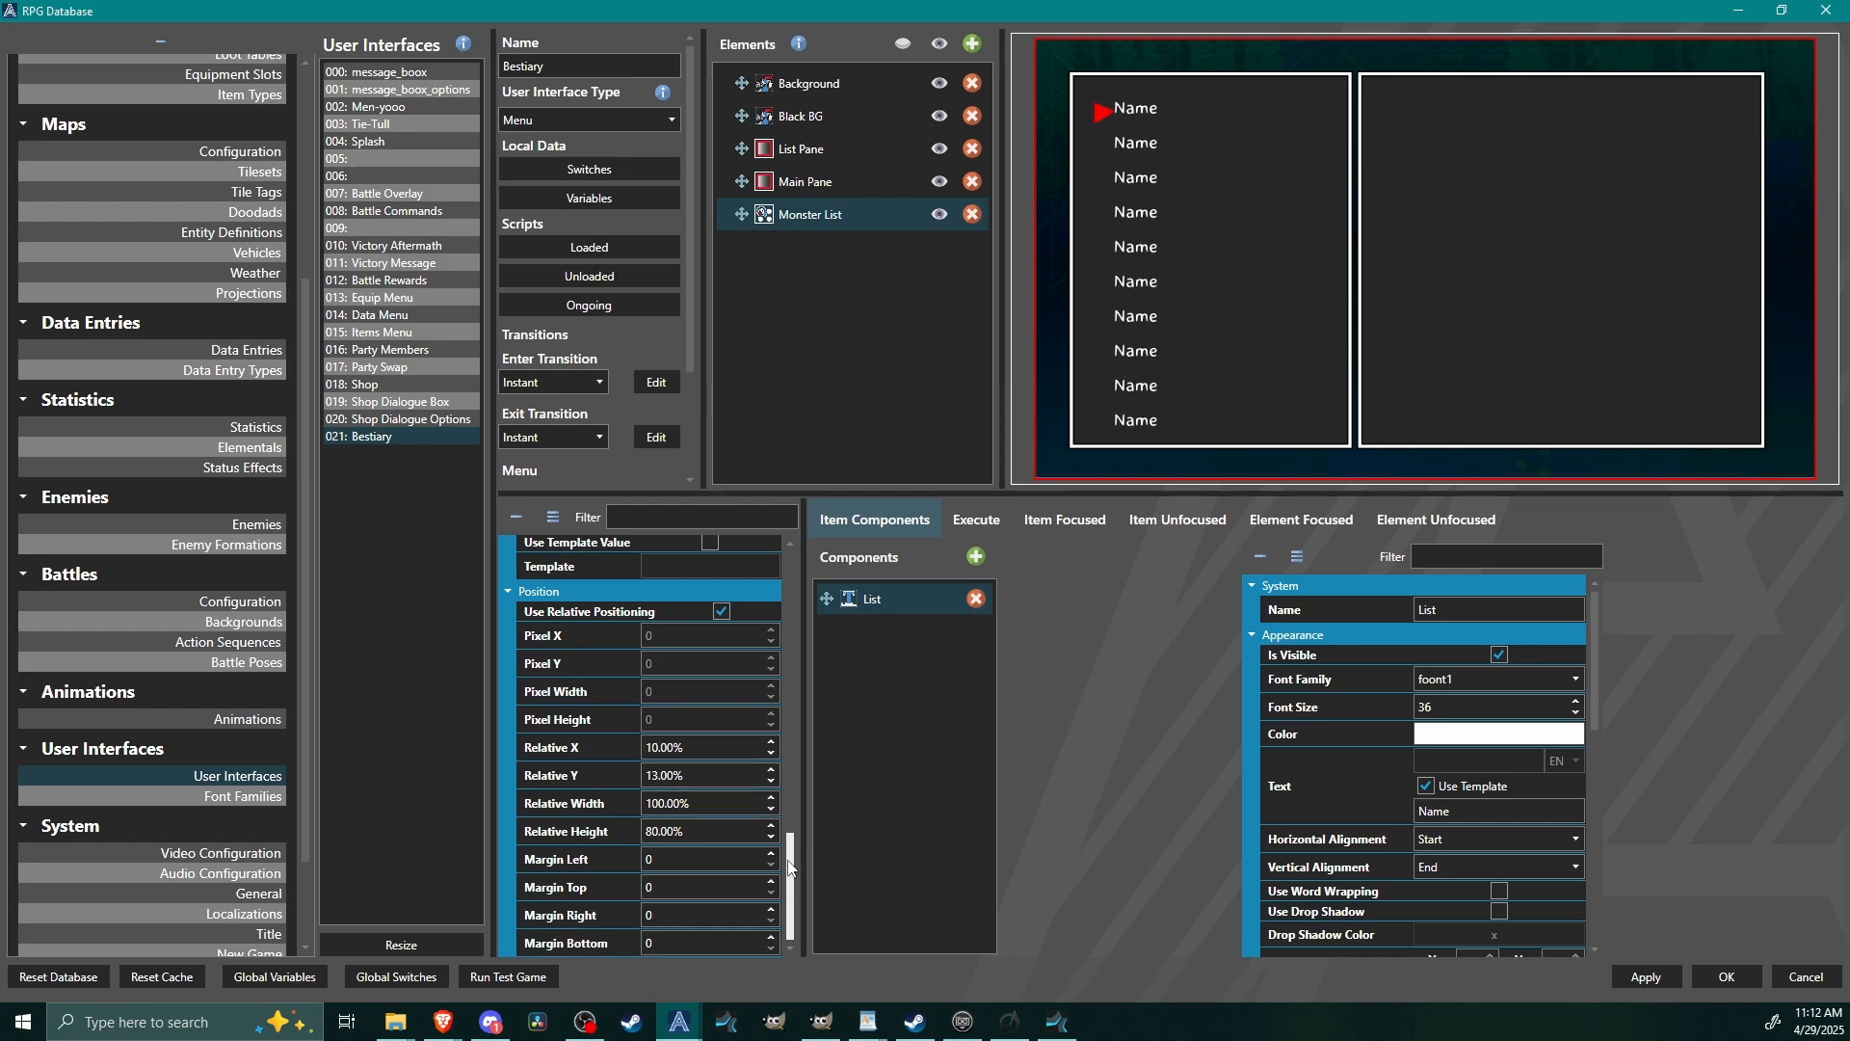
Offset the Monster List cursor by -10 in X and -6 in Y.
left_click_drag(791, 885, 802, 625)
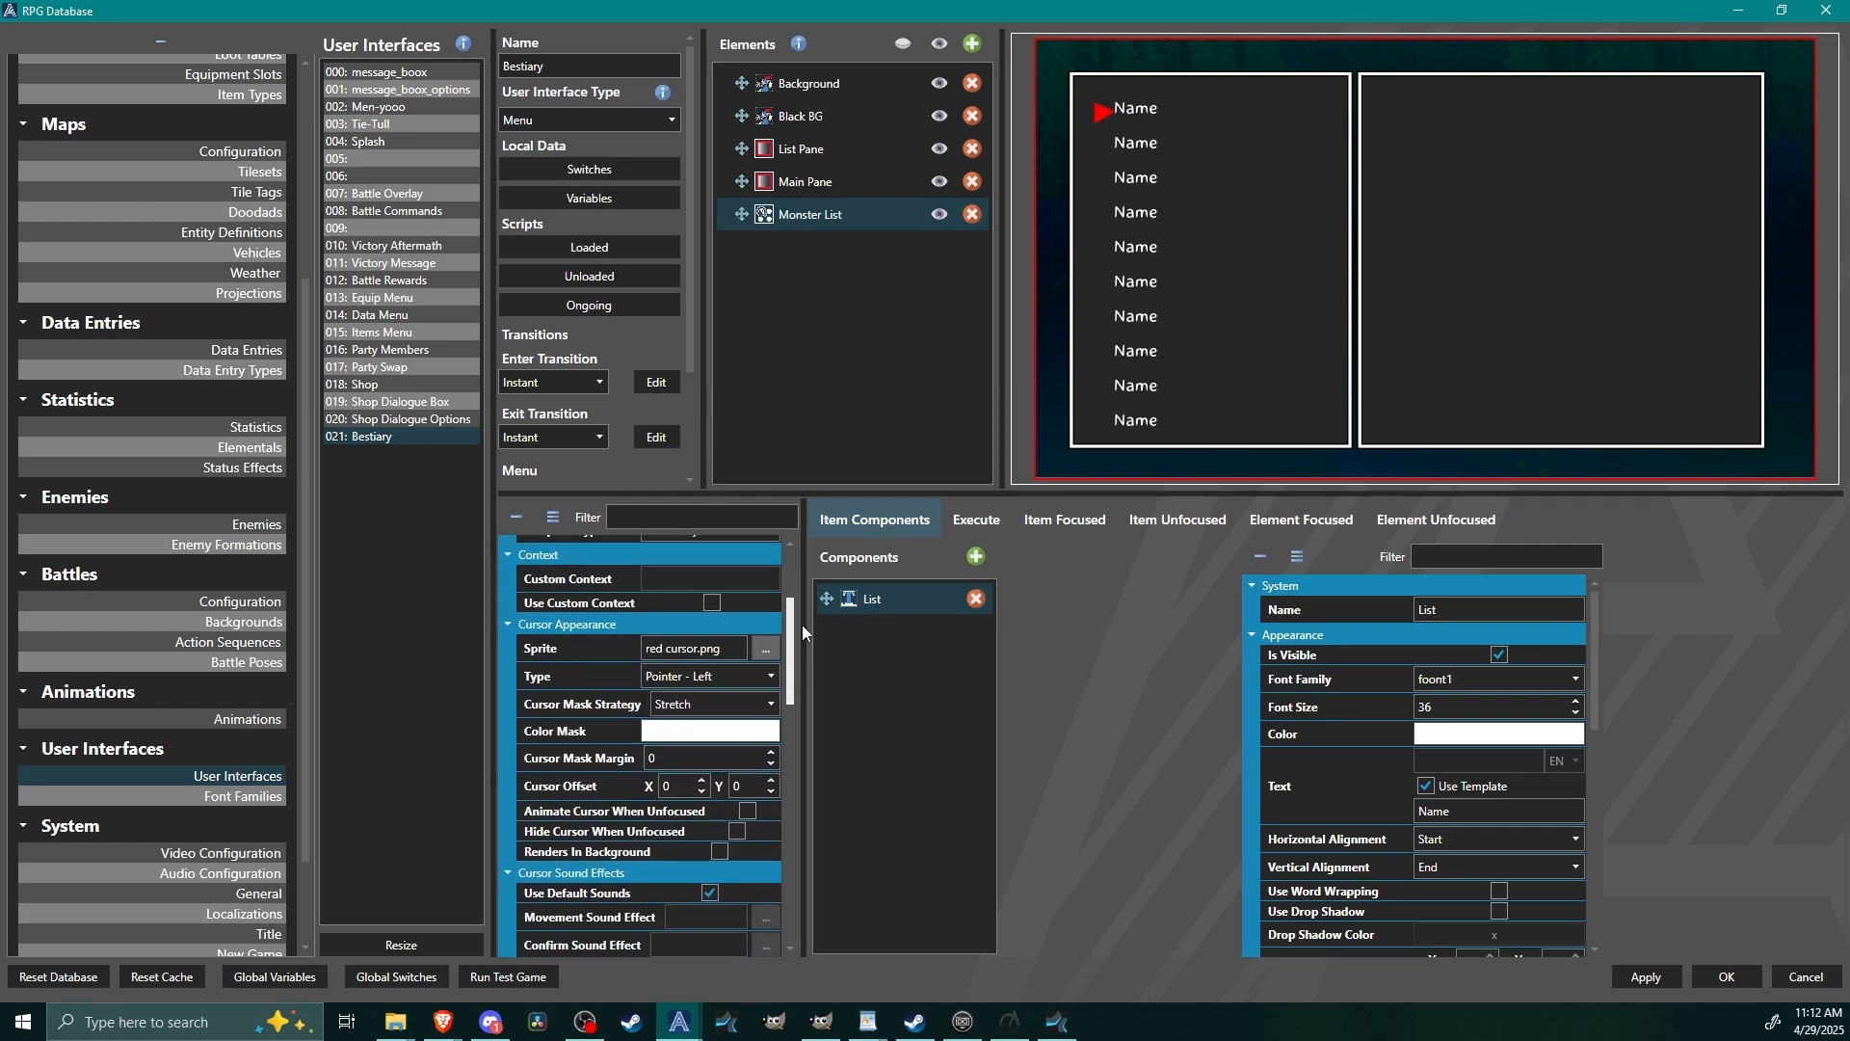
left_click(686, 787)
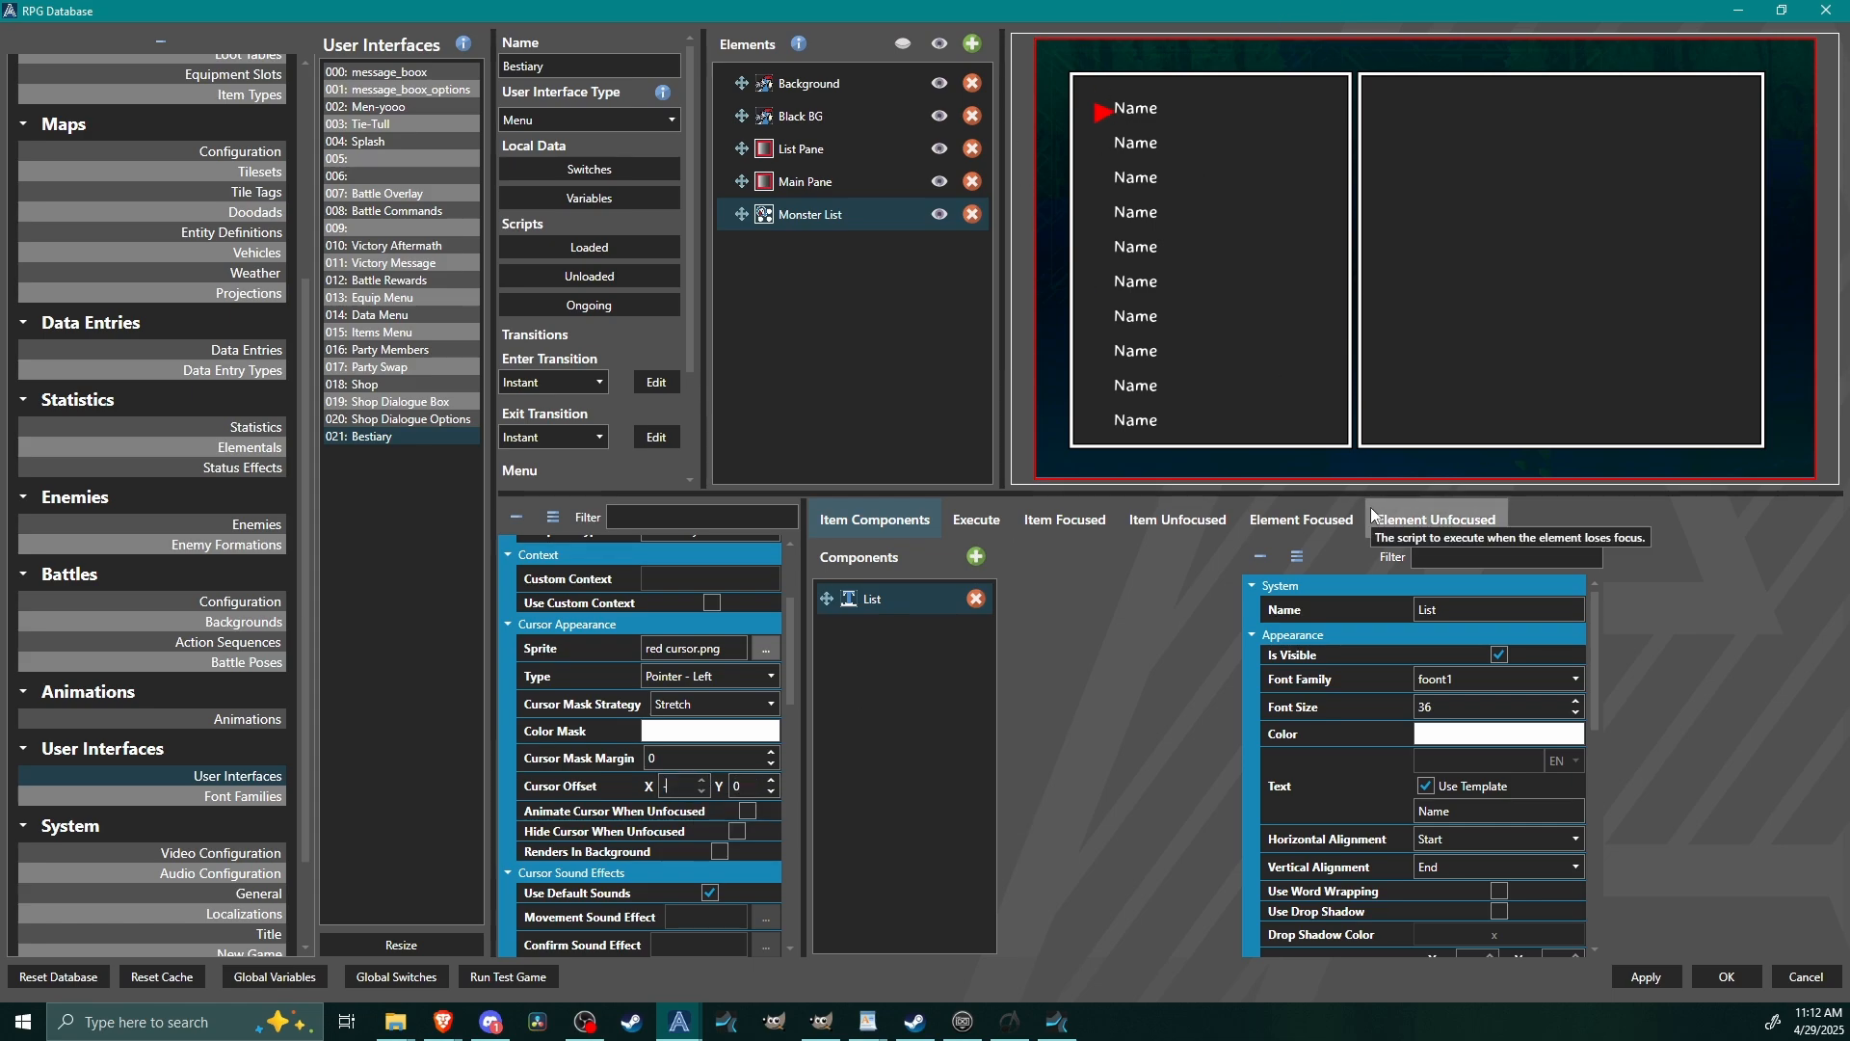
type("10")
left_click(750, 783)
type("-5")
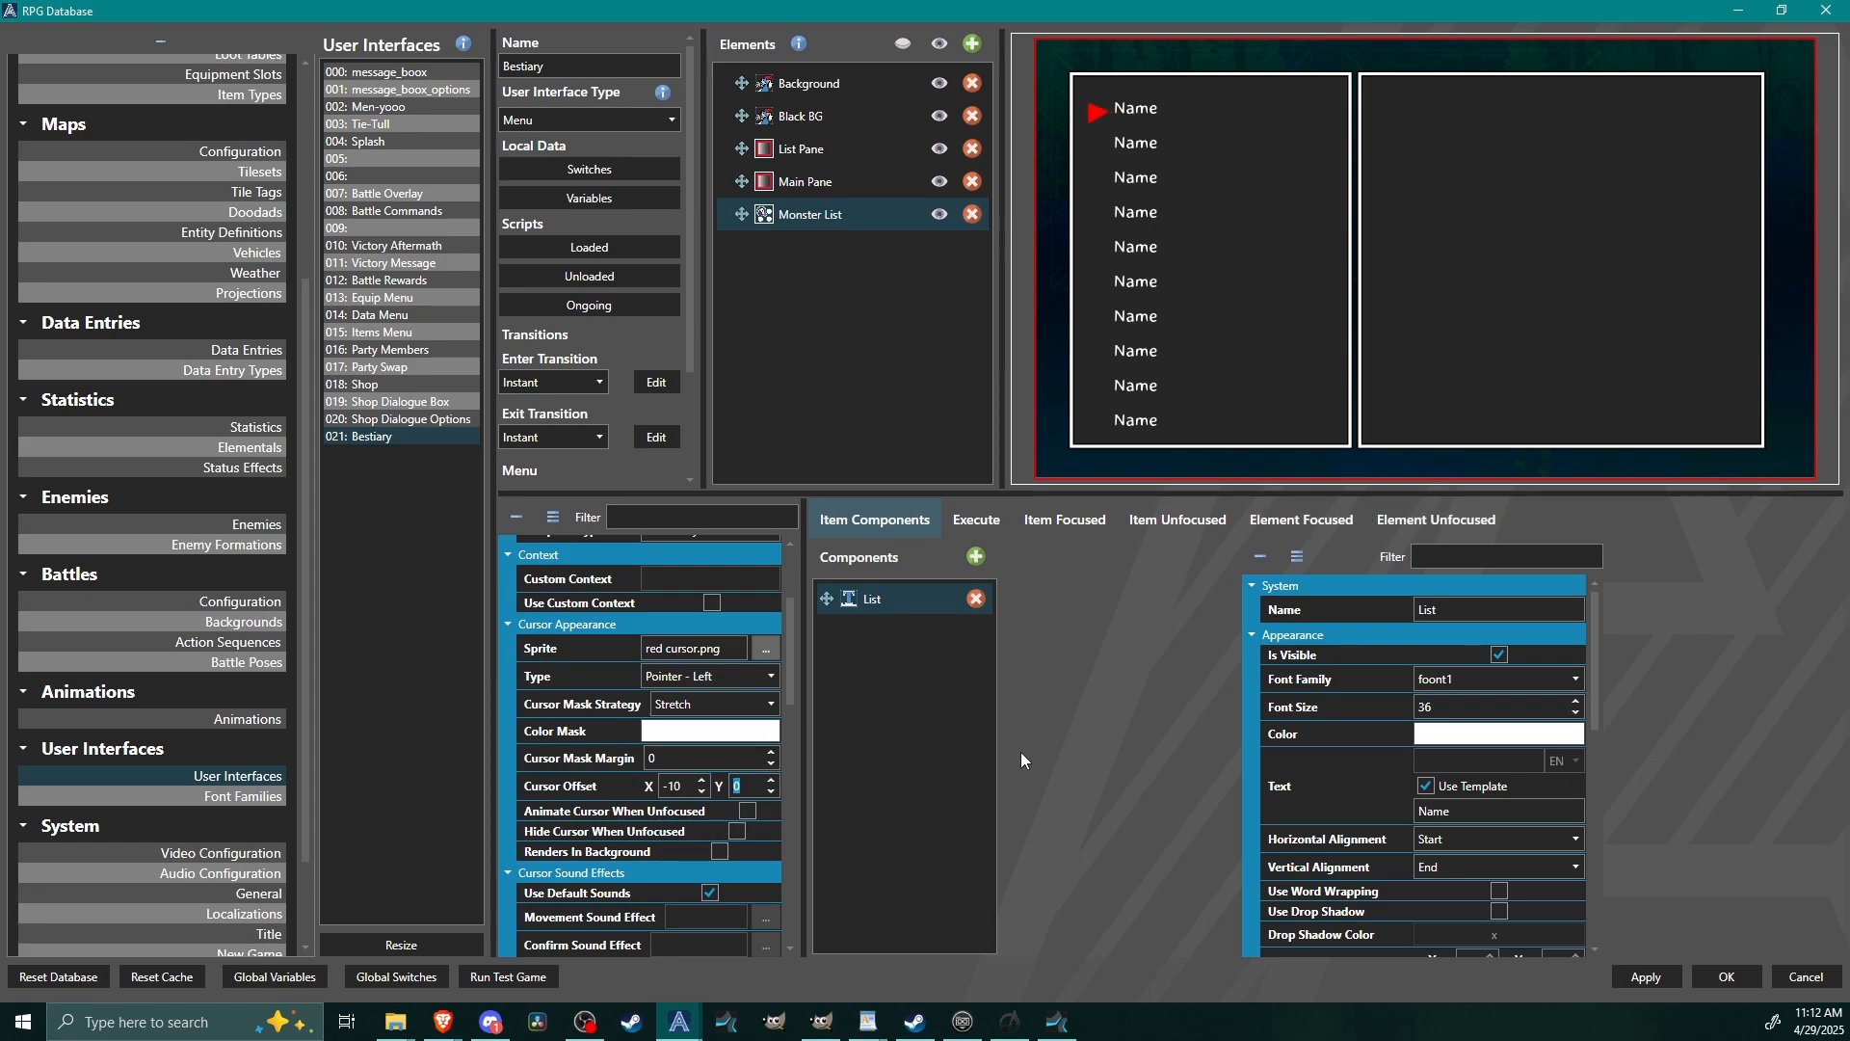
left_click(771, 792)
left_click(771, 780)
Add a second templated list element named Monster Info to the Bestiary user interface.
left_click(974, 44)
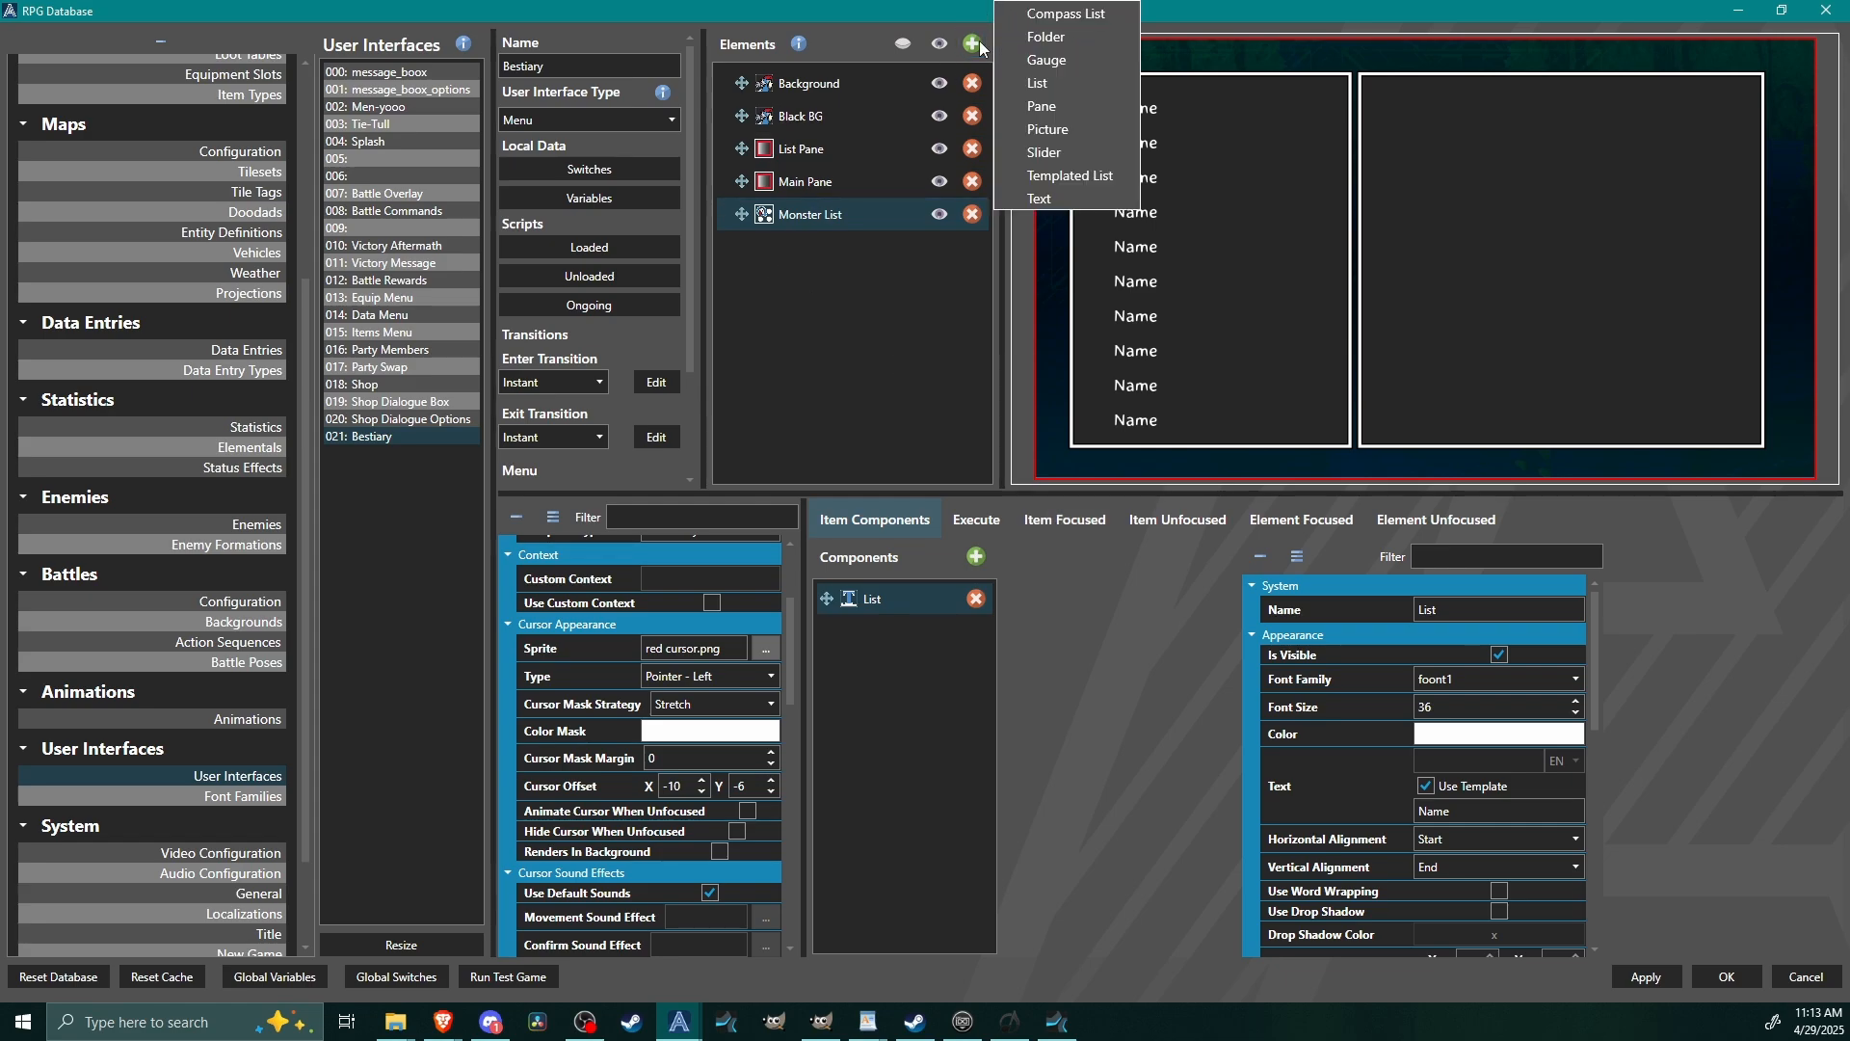
left_click(1084, 177)
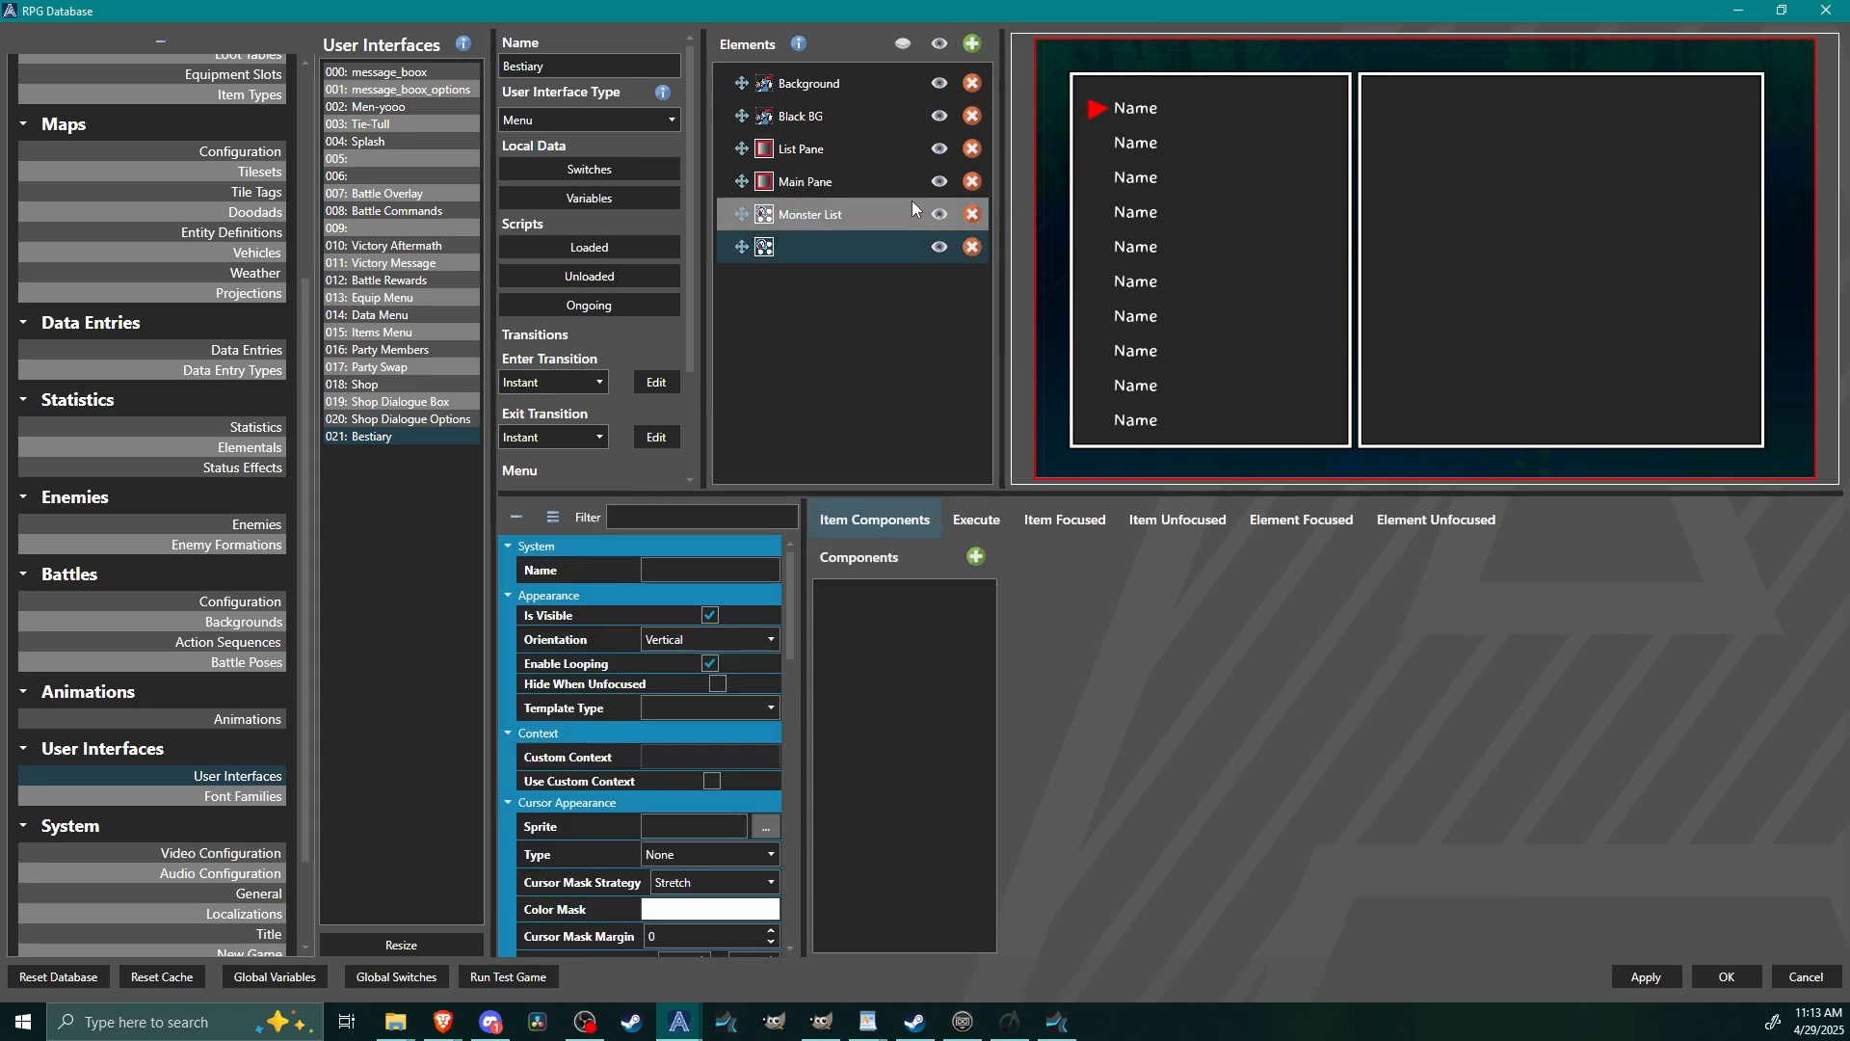
left_click(646, 570)
type("Monster Info")
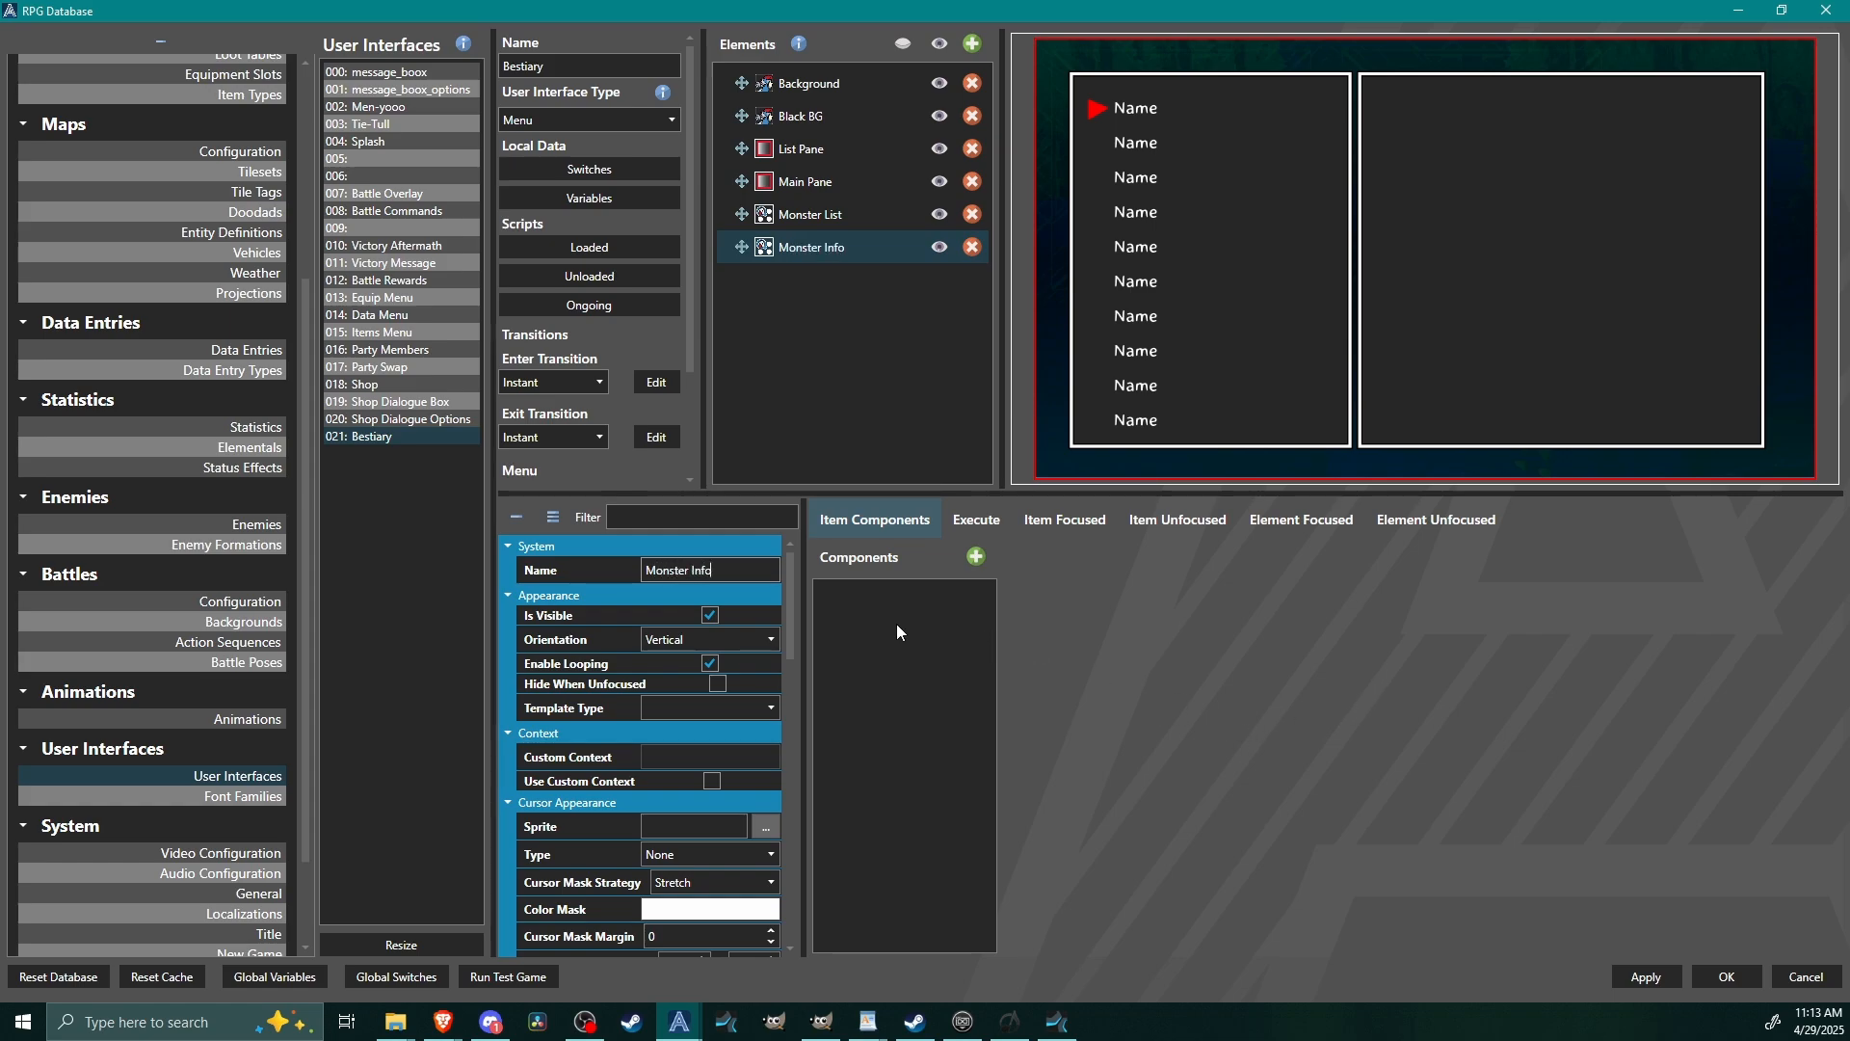
Add a Set User Interface Element Context command to Monster List's Item Focused script, targeting Monster Info and using the current selection context.
left_click(848, 214)
left_click(1065, 519)
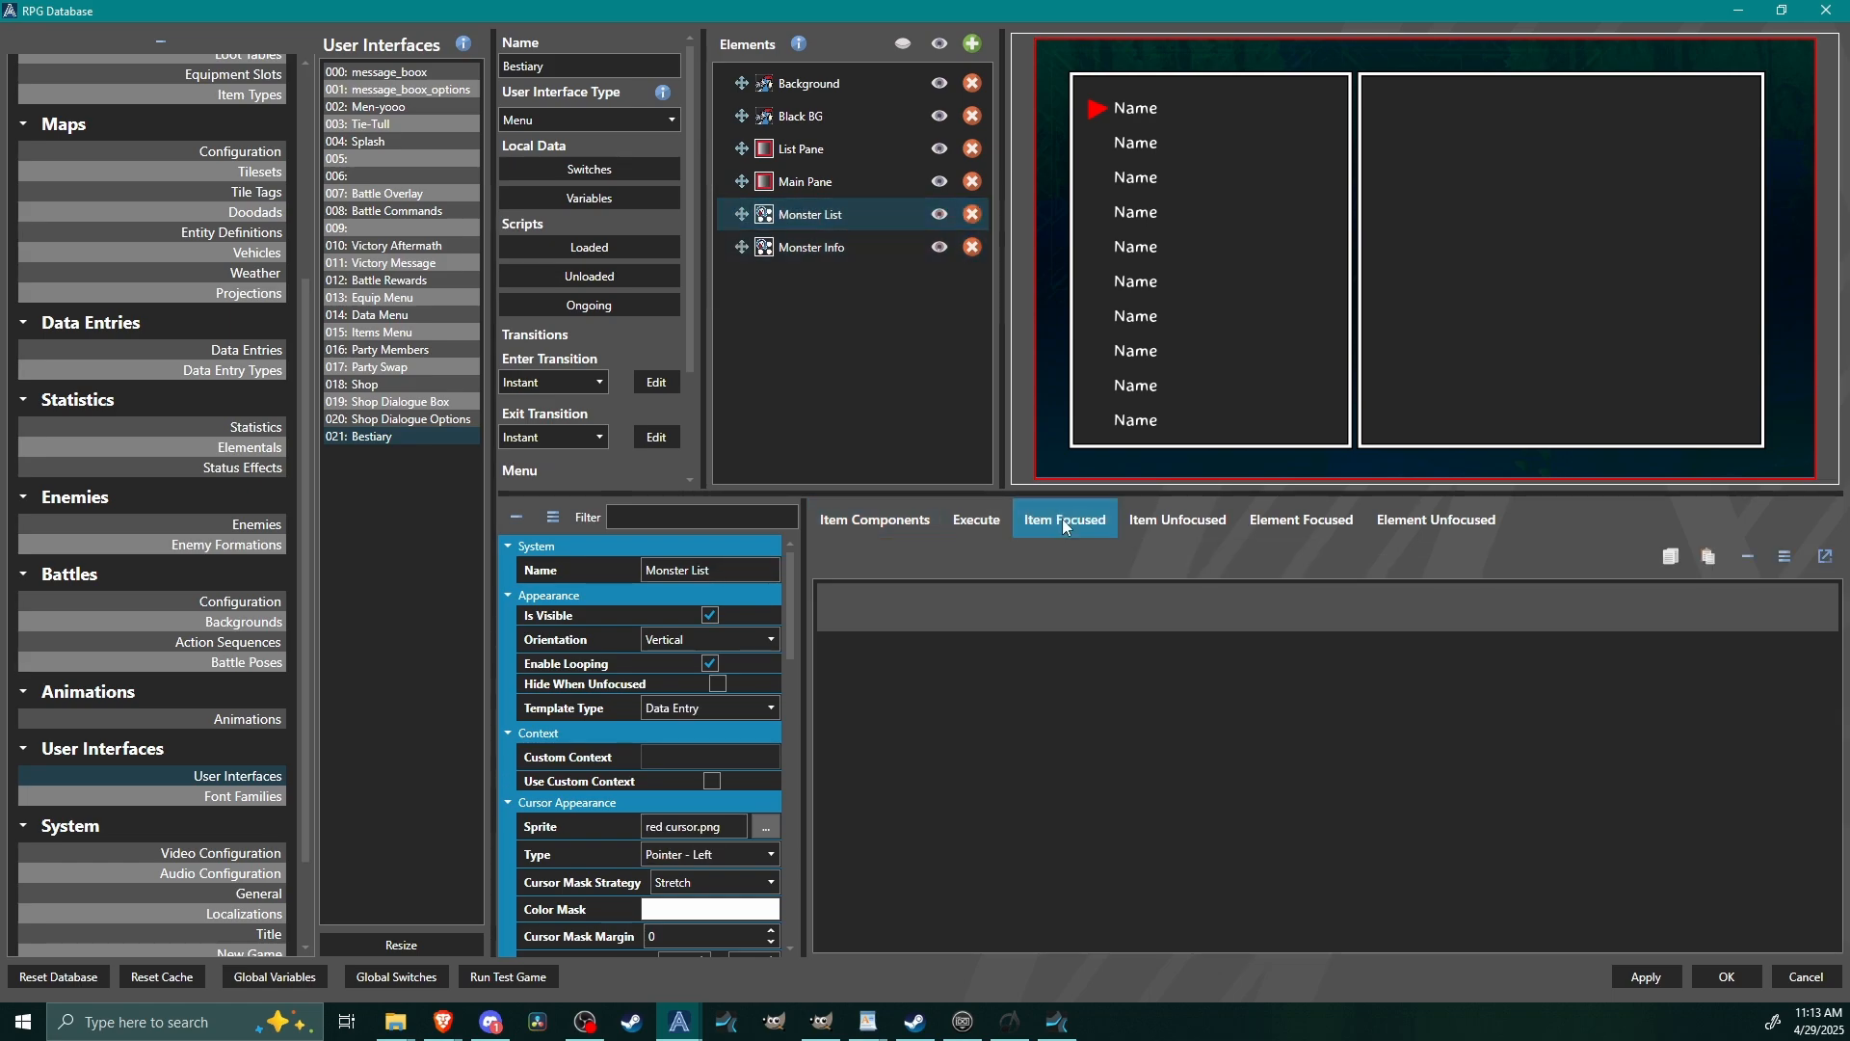
right_click(972, 615)
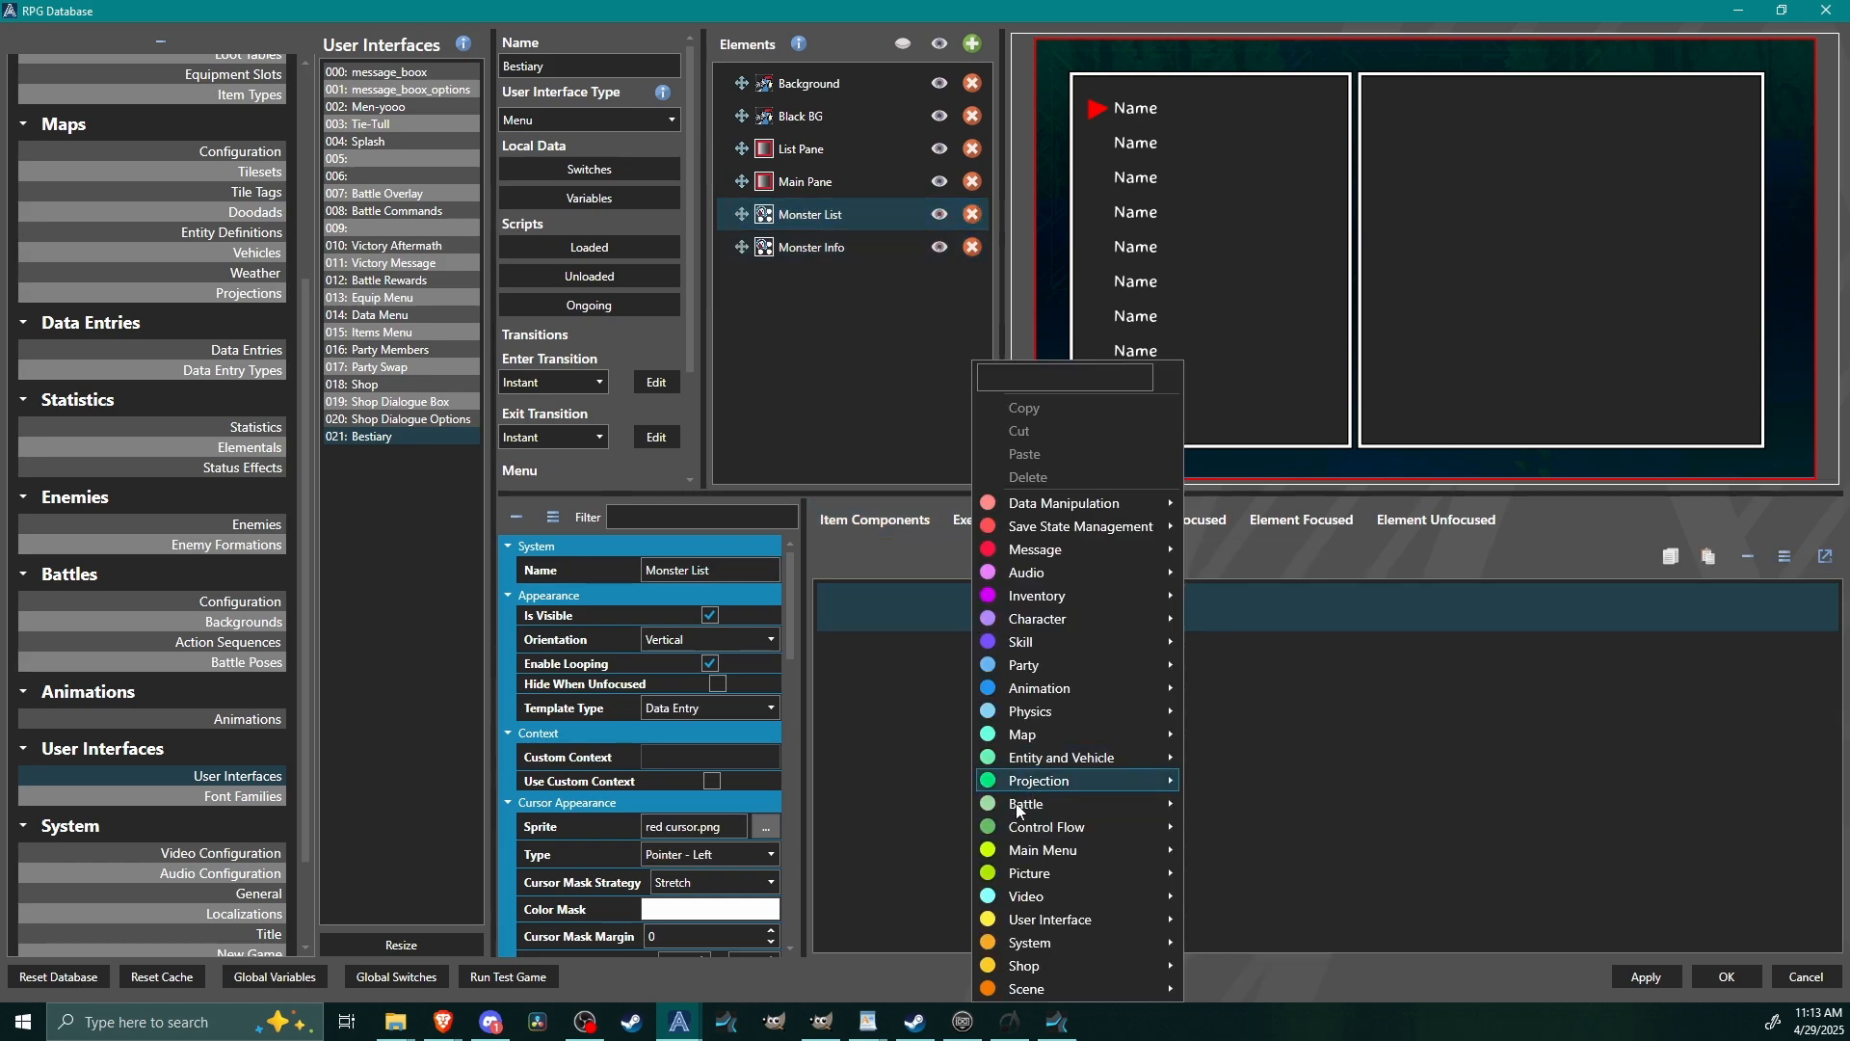
mouse_move(1062, 927)
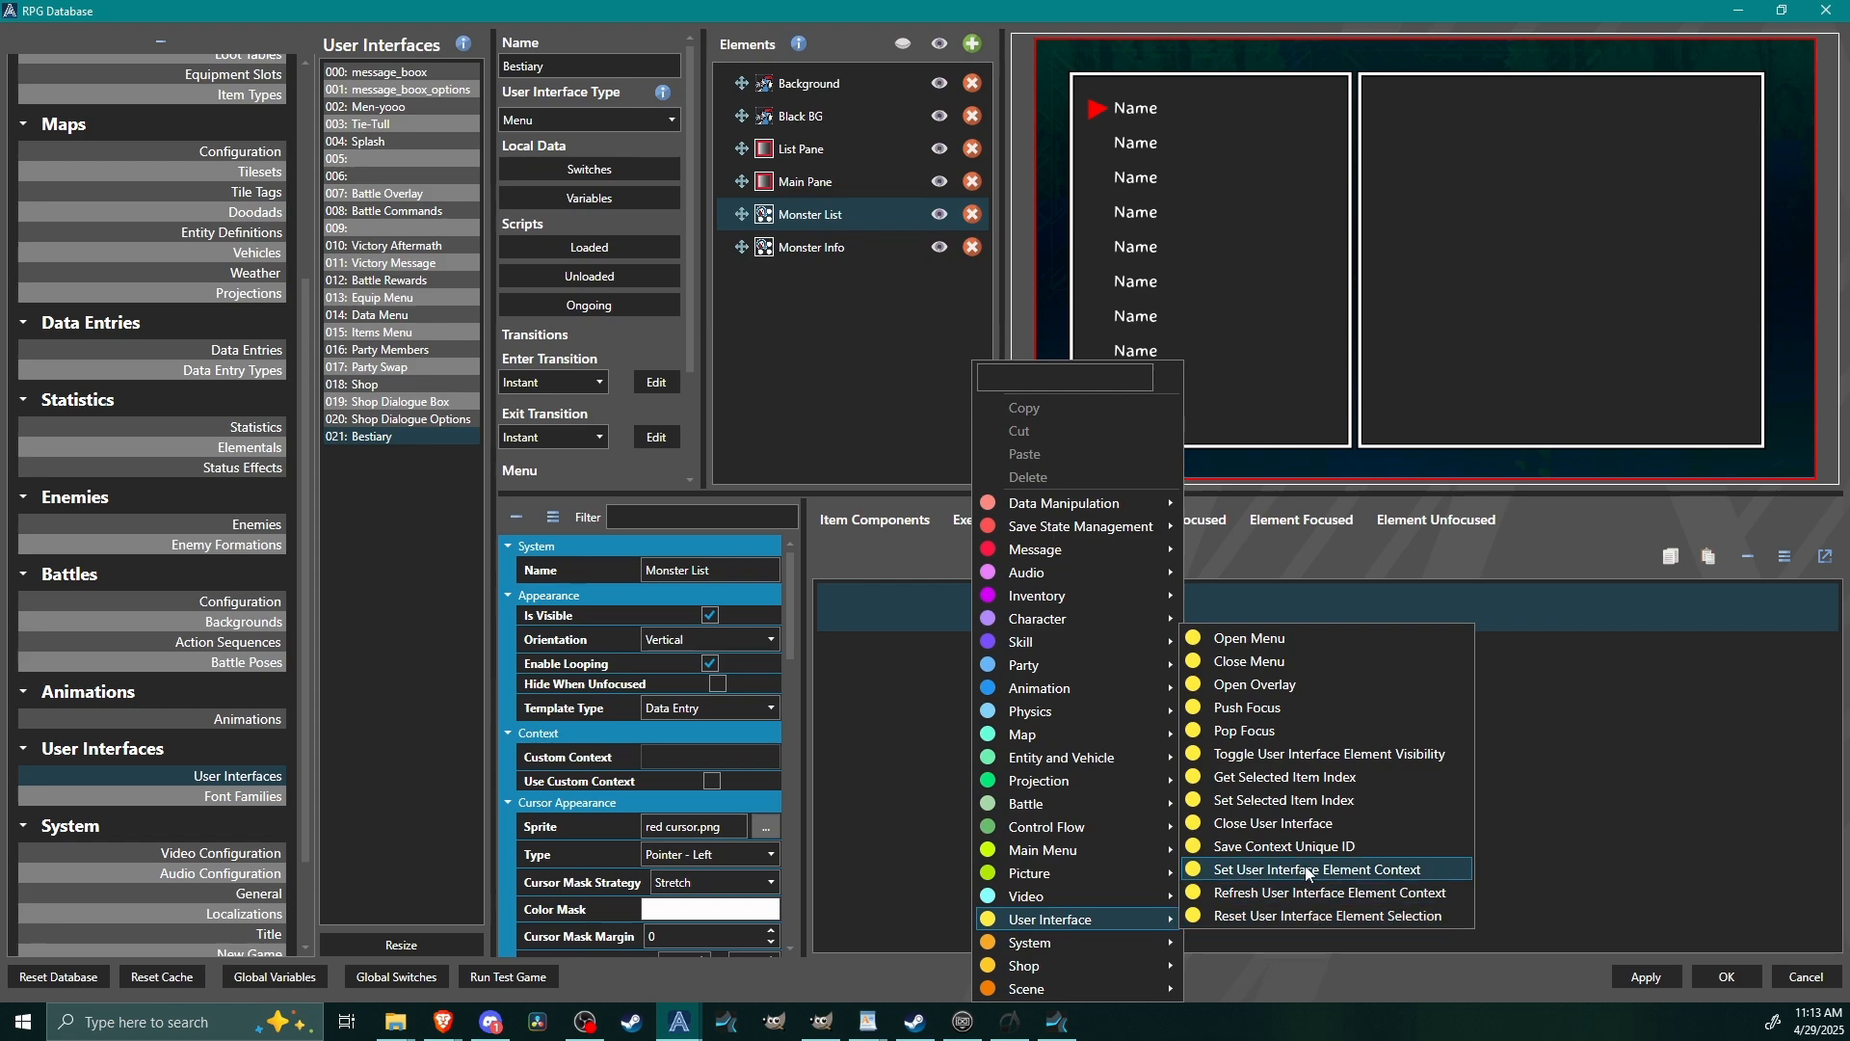
left_click(1342, 870)
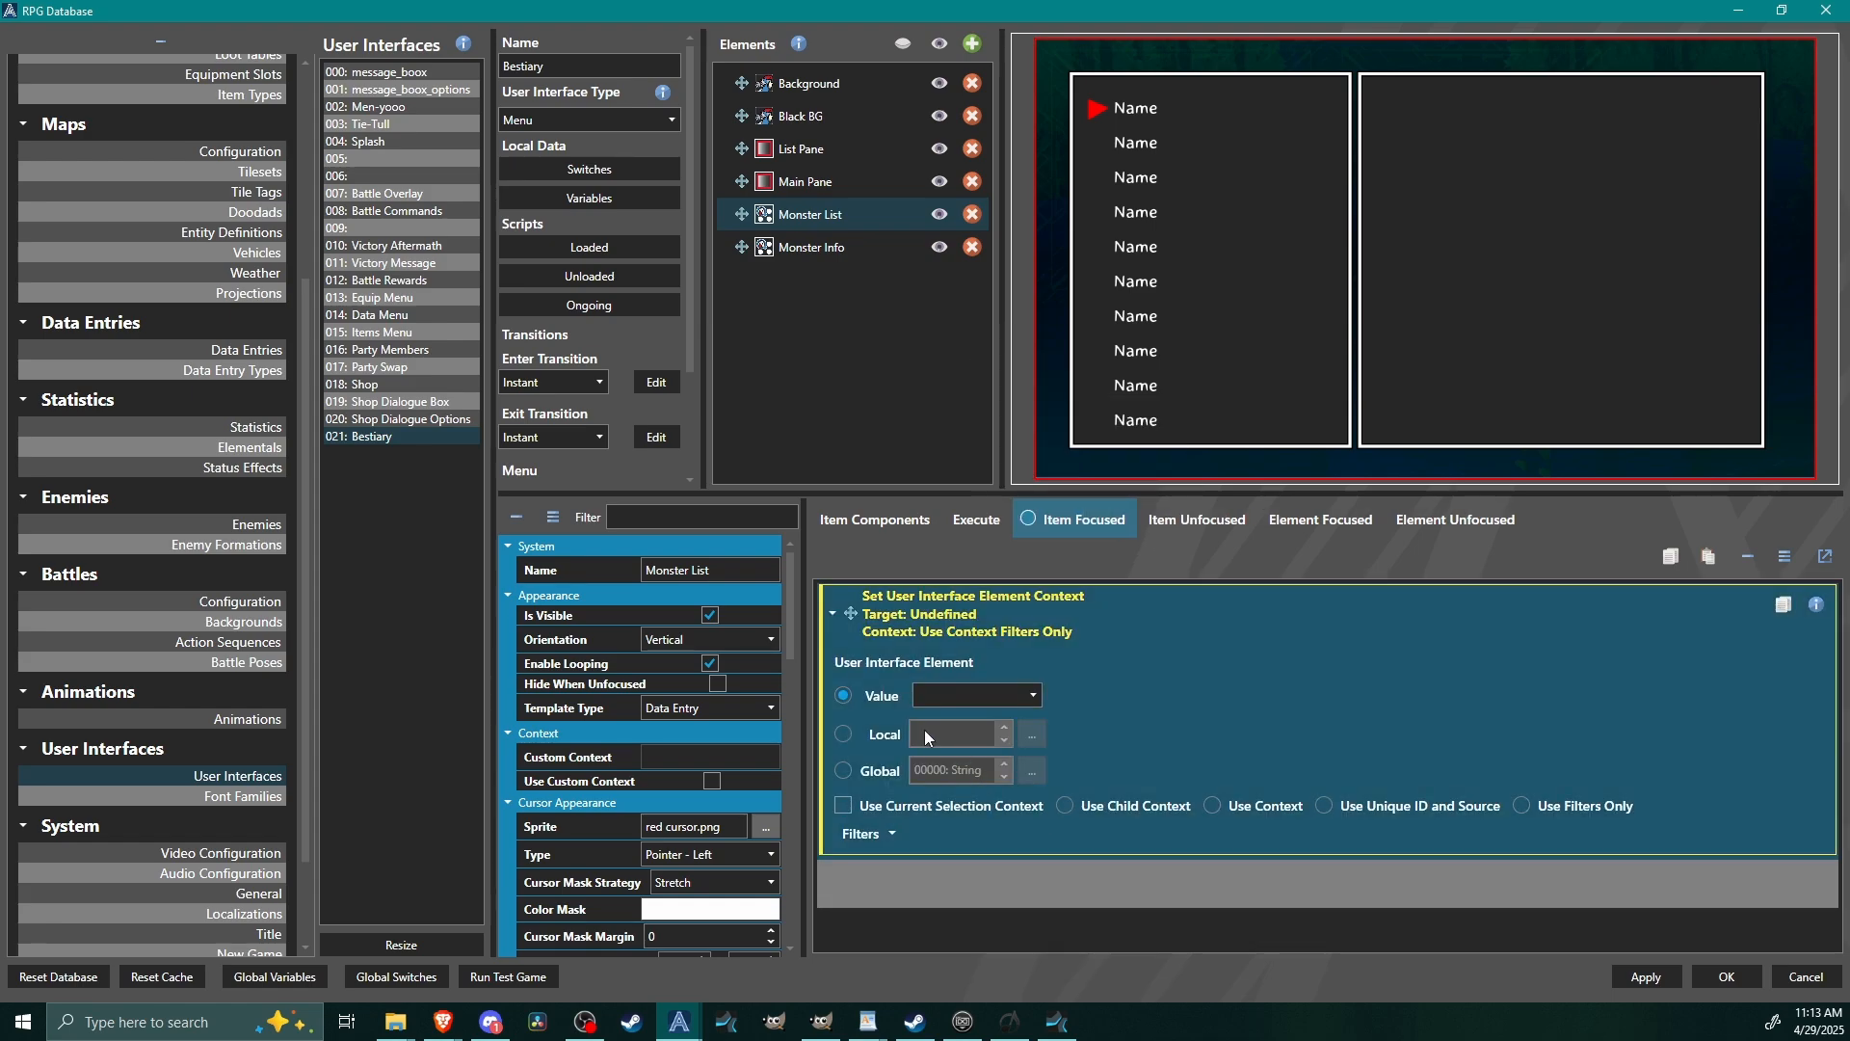
left_click(951, 698)
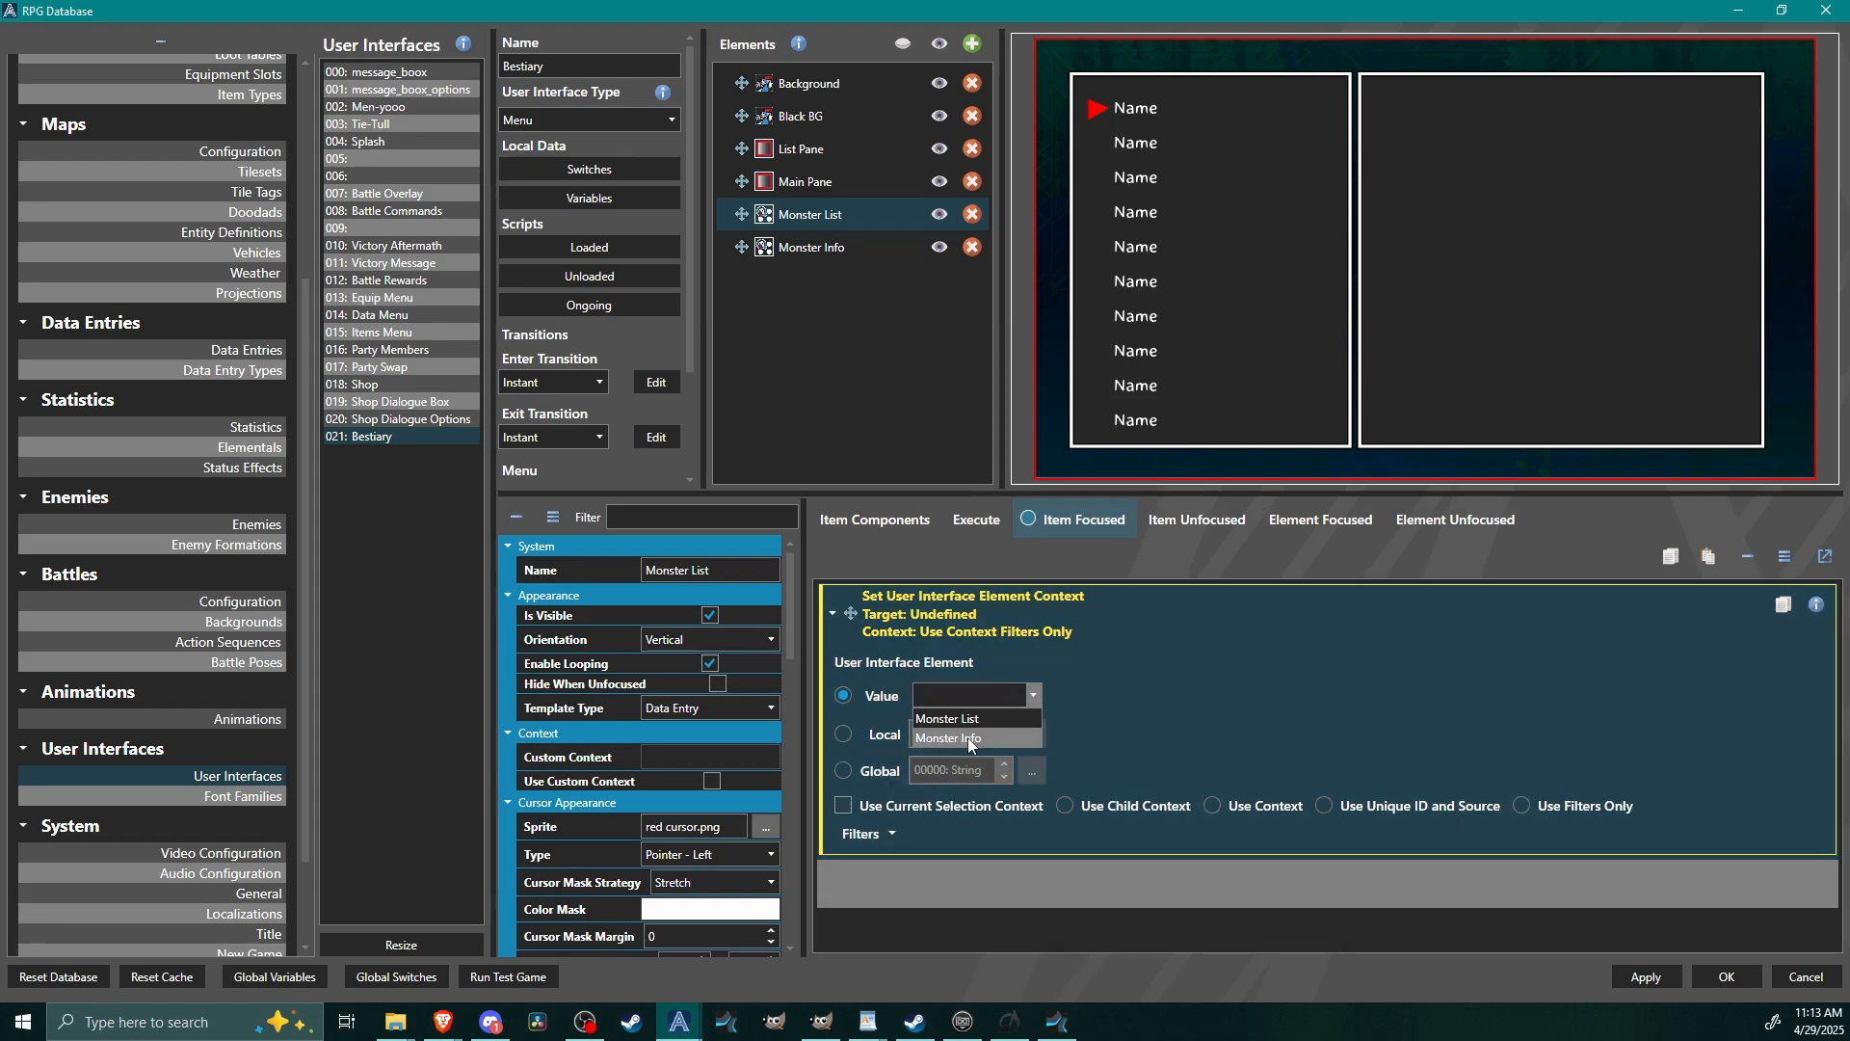
left_click(974, 736)
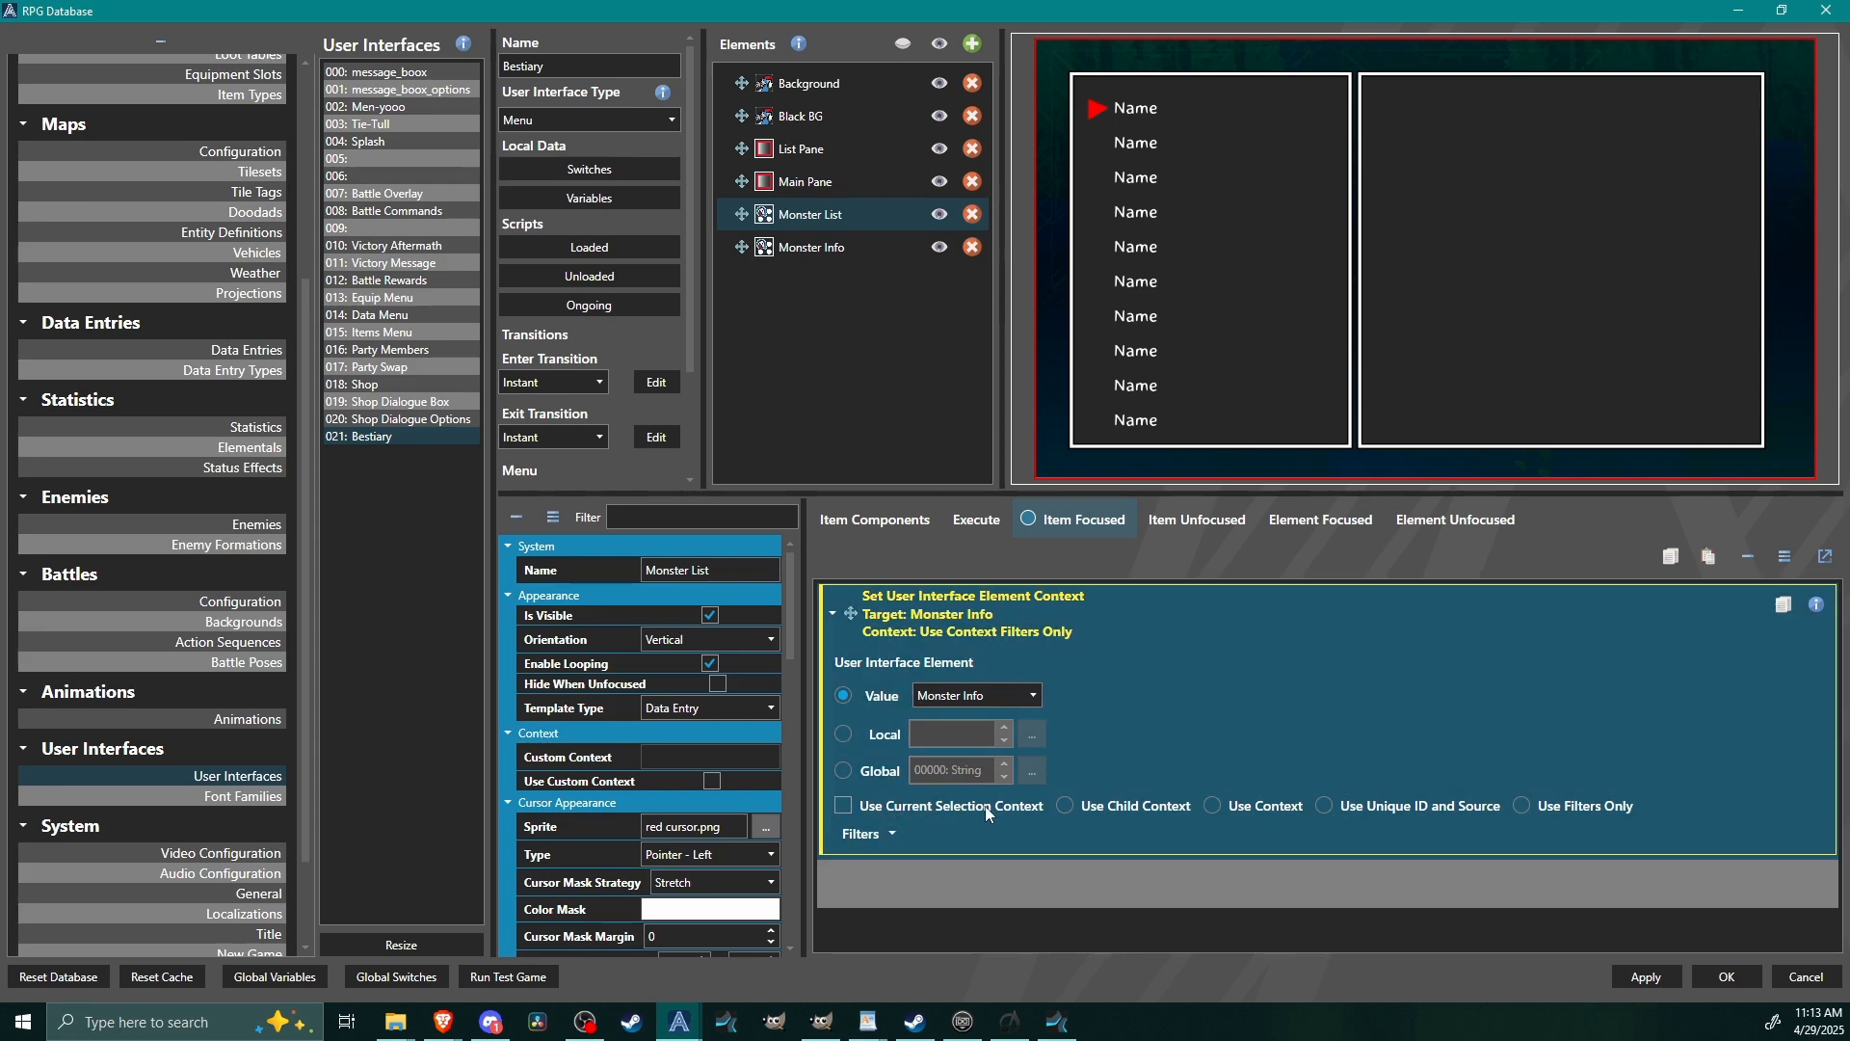
left_click(845, 807)
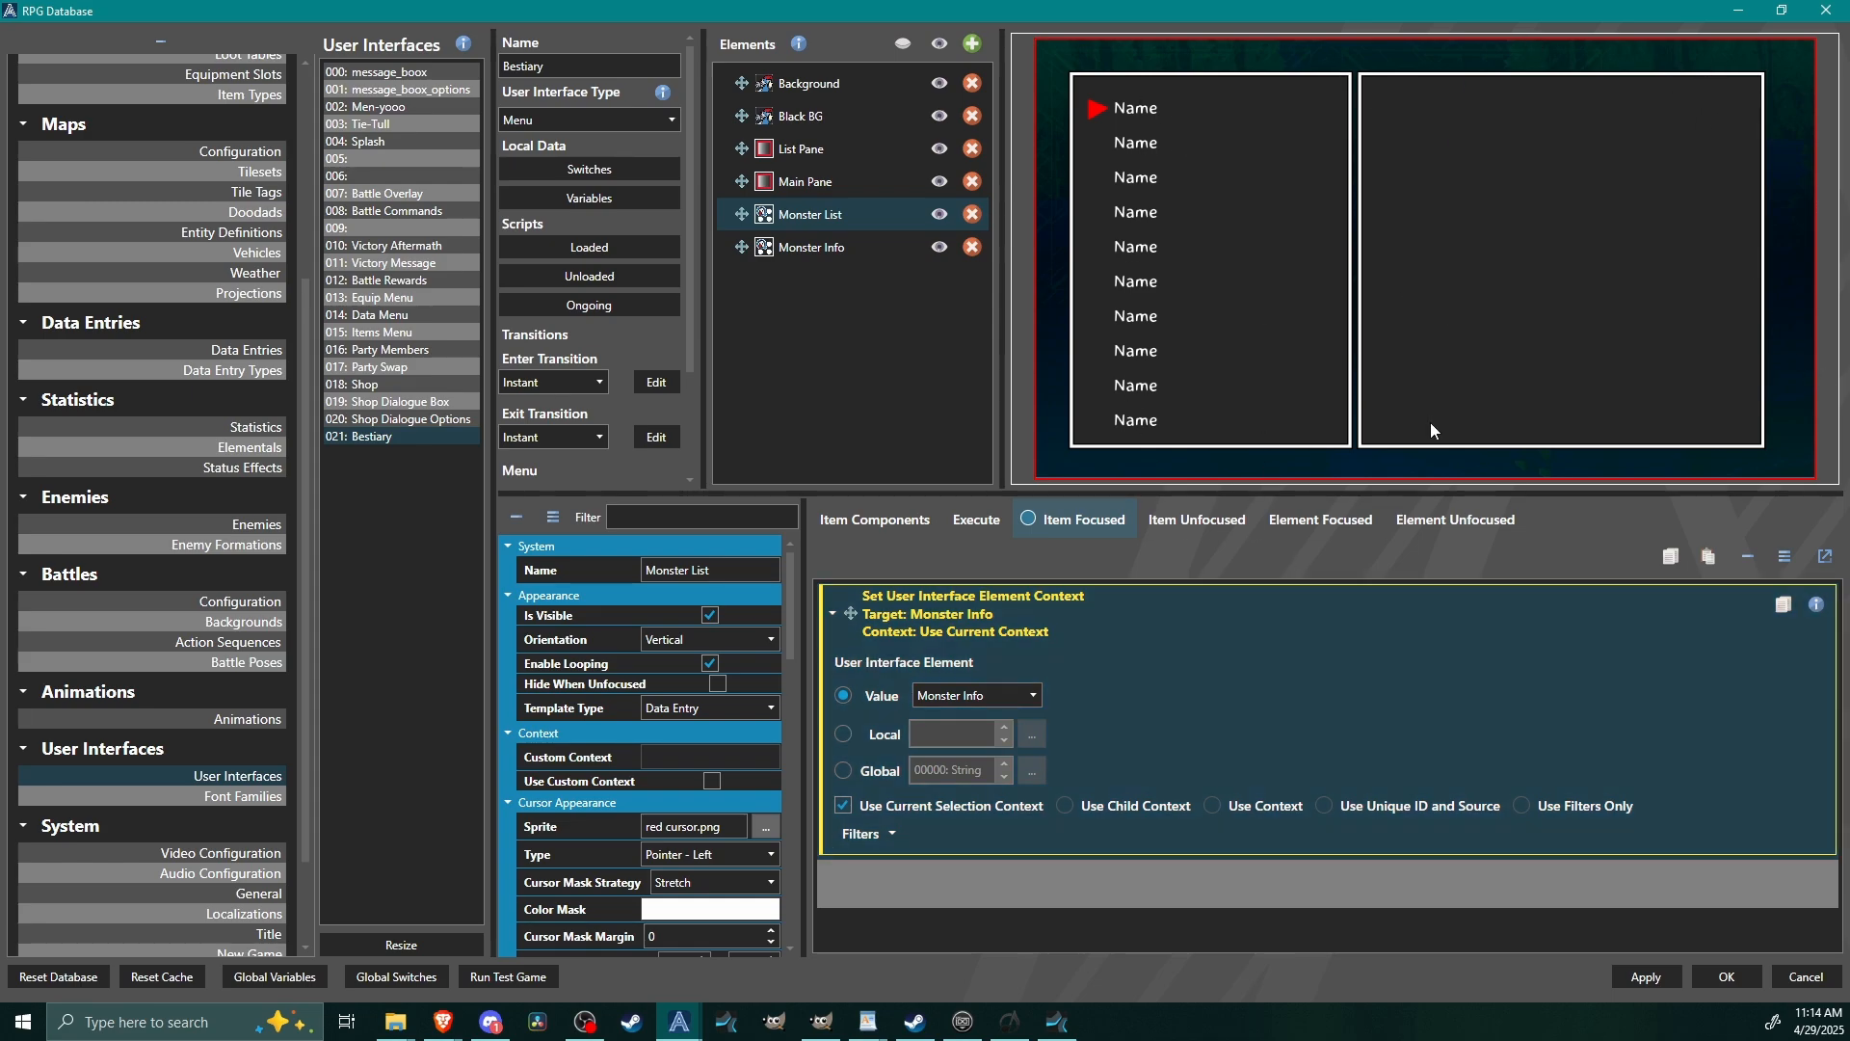
Set the Monster Info element's template type to Data Entry.
left_click(796, 253)
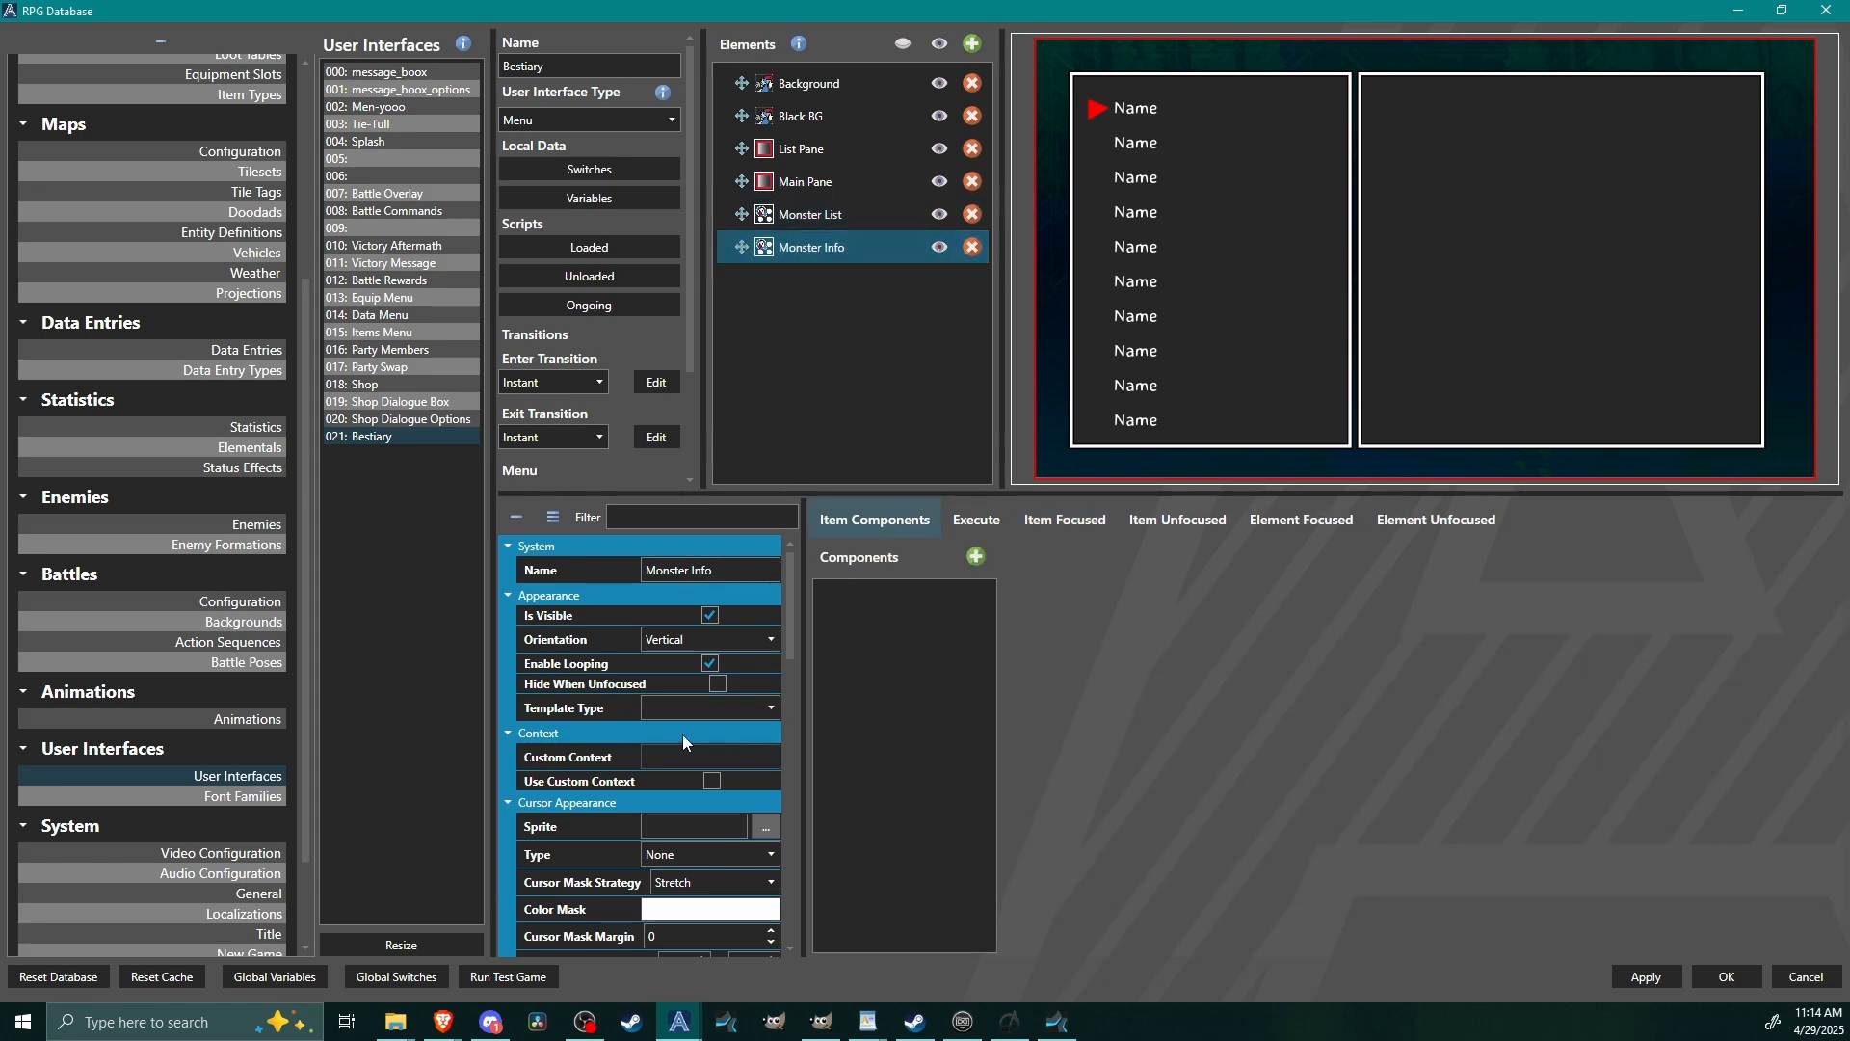
left_click(692, 708)
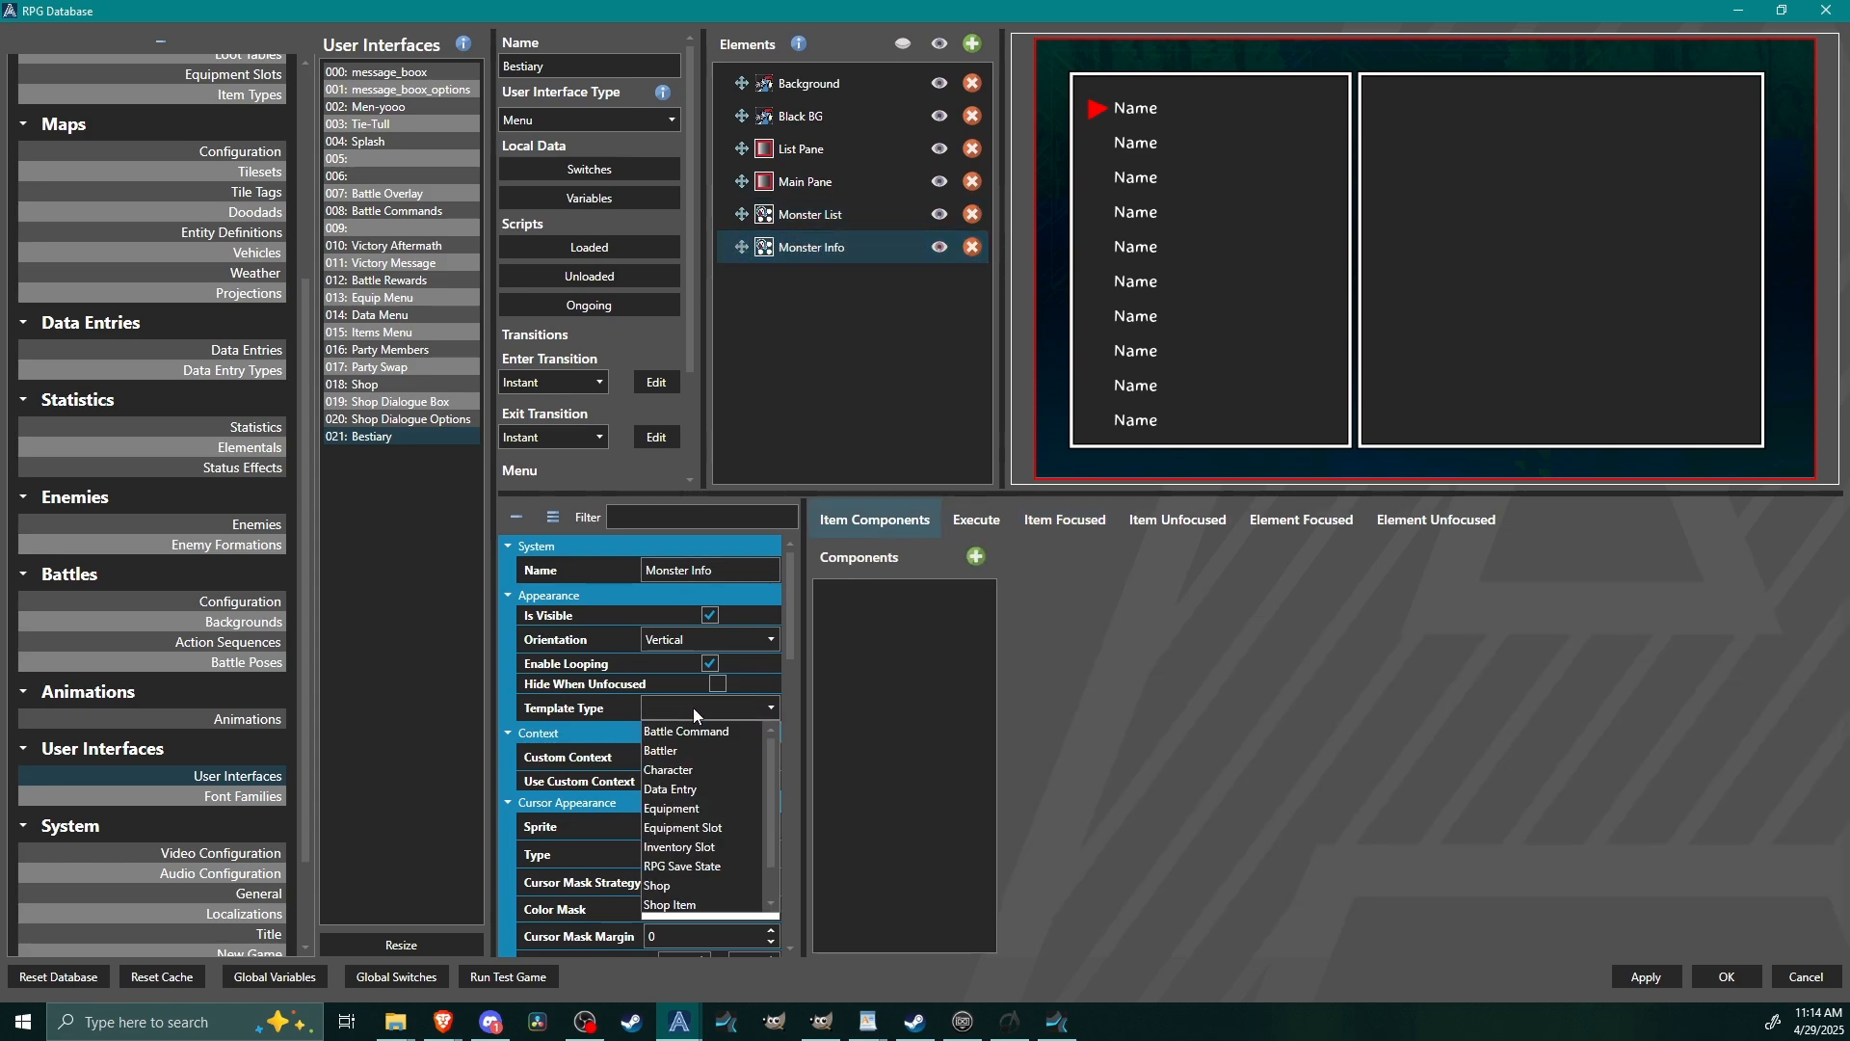
left_click(686, 789)
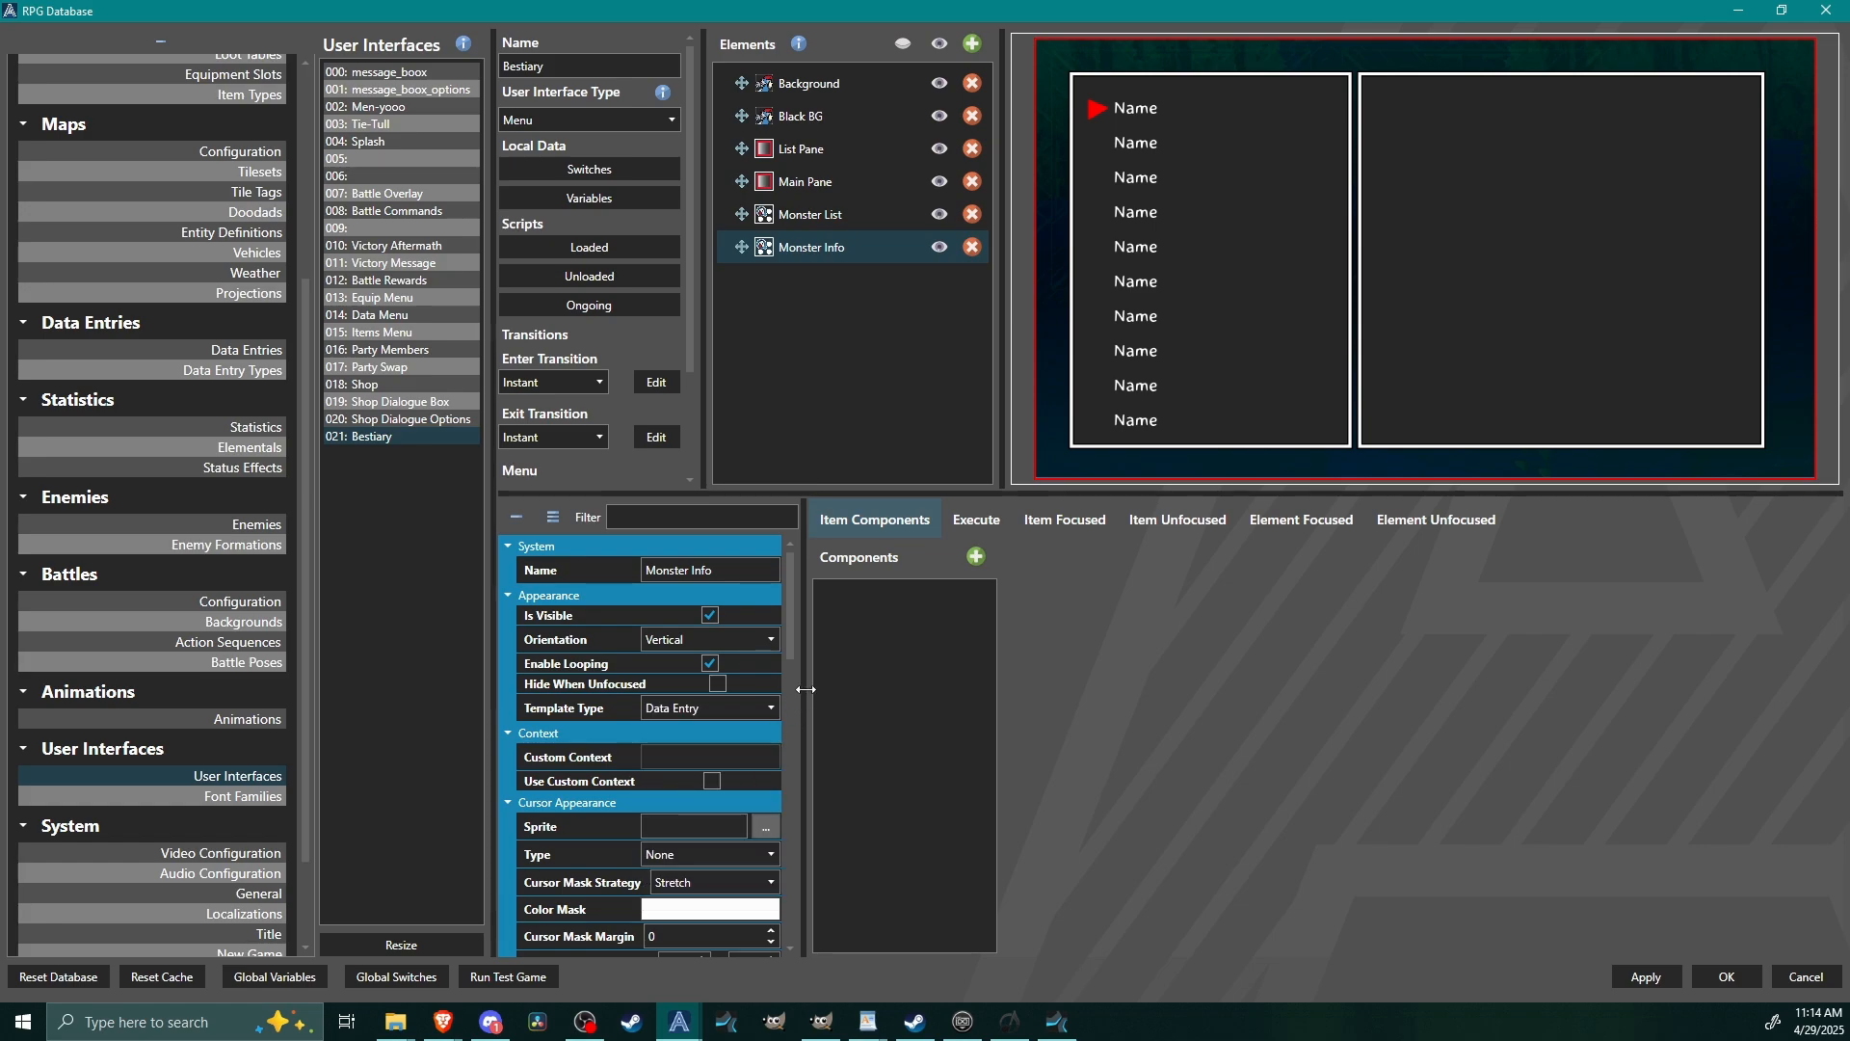
Add a Picture item component named Sprite to the Monster Info element.
left_click(976, 558)
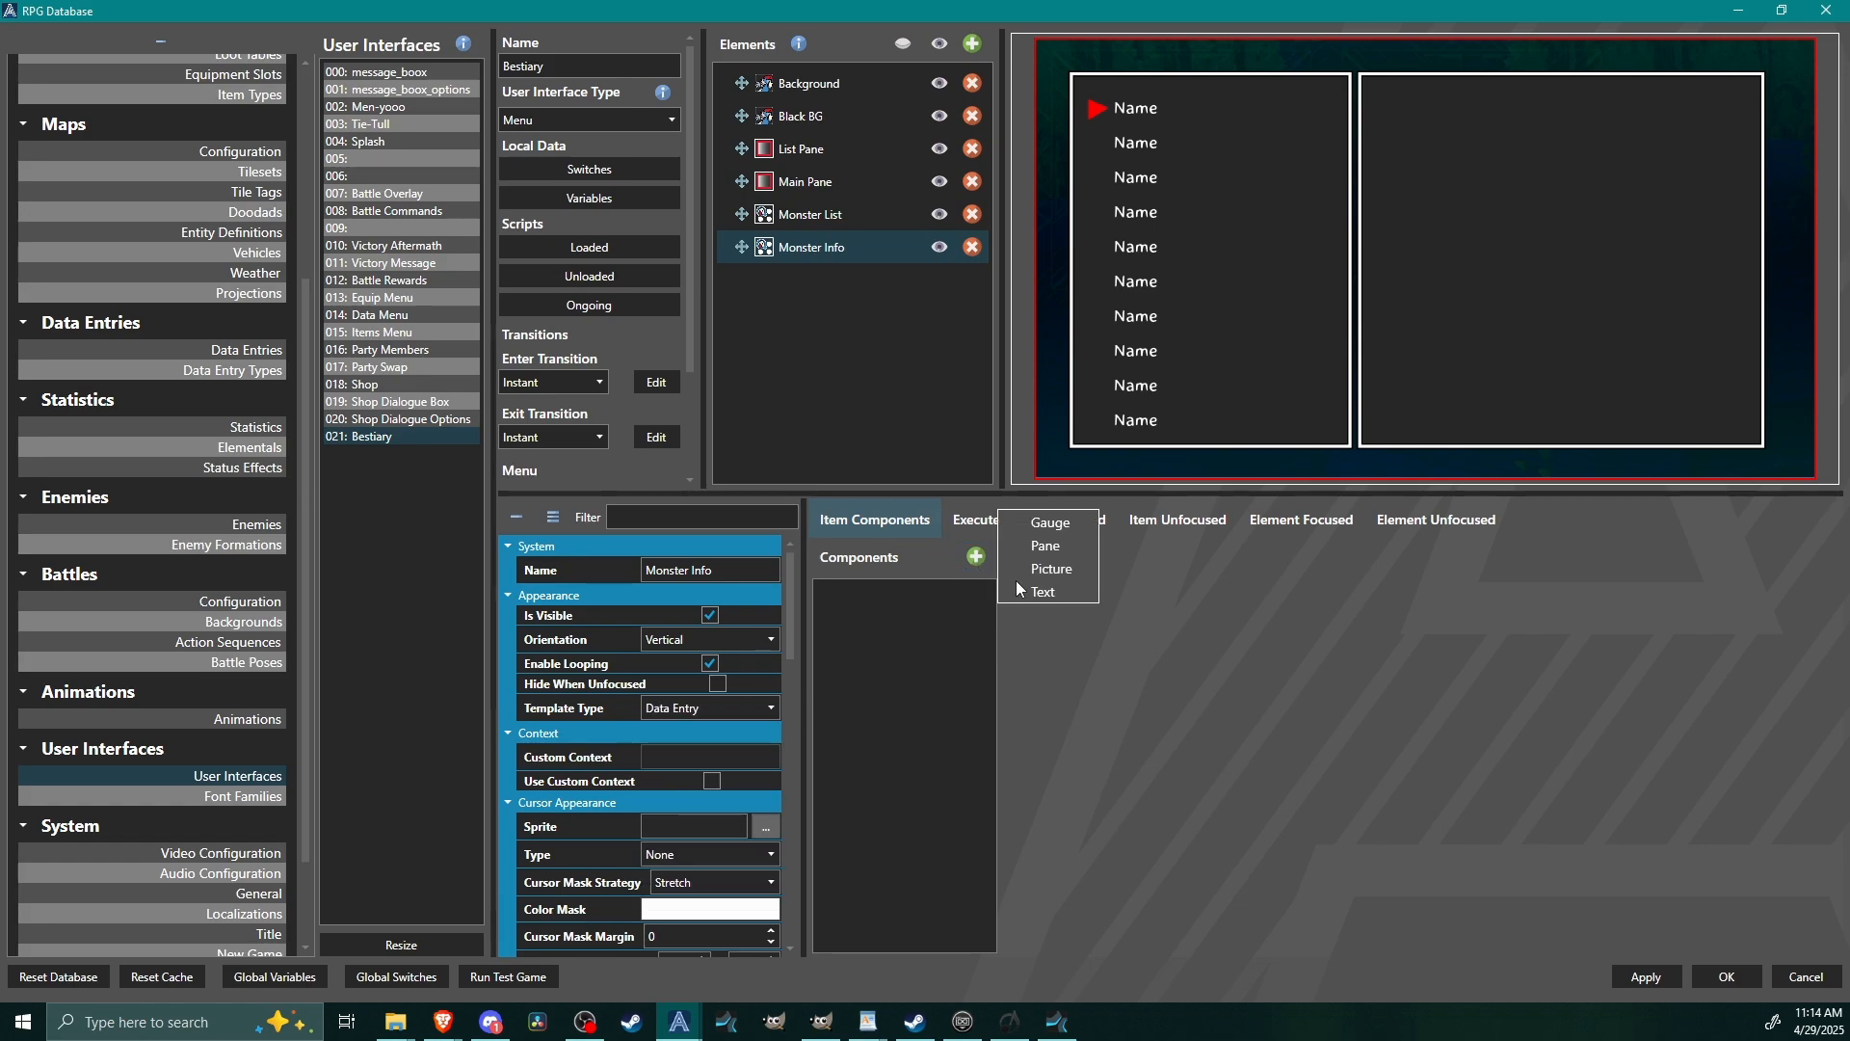
left_click(1050, 569)
left_click(891, 600)
left_click(1216, 610)
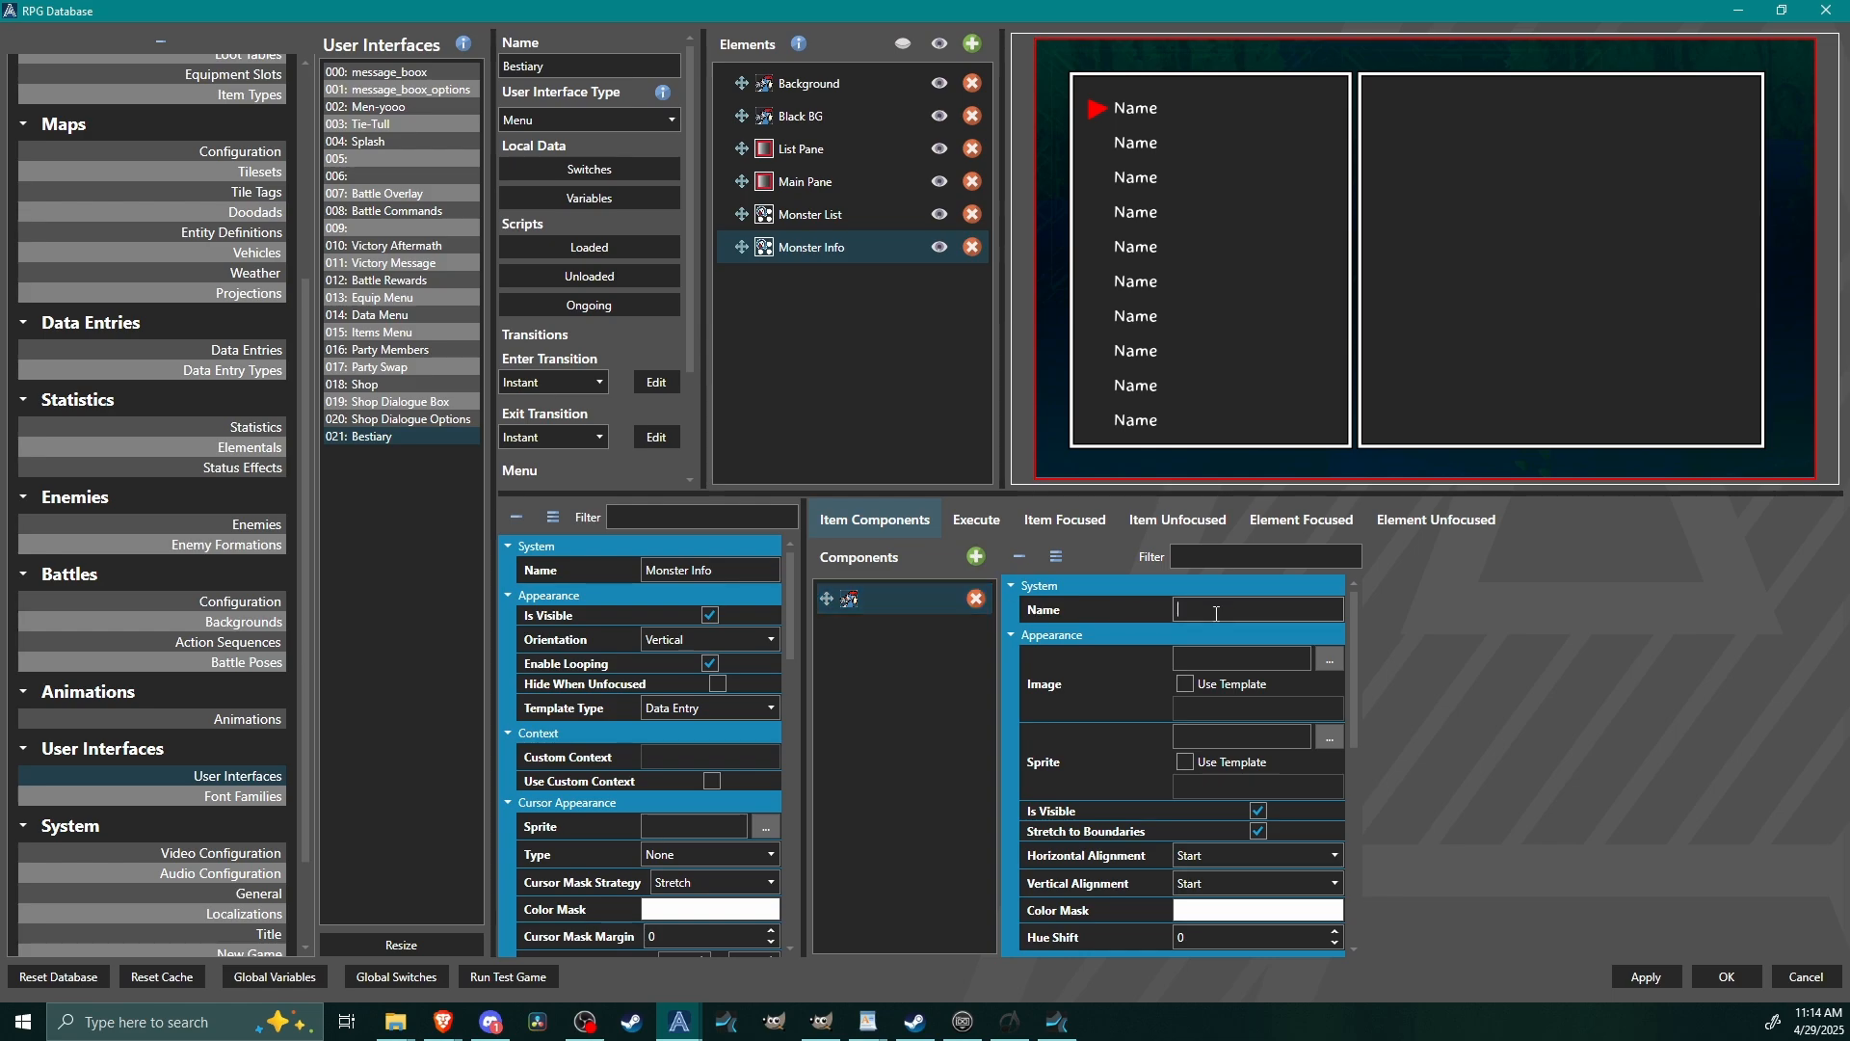
type("Sprite")
Make the Sprite component's sprite use the template value CharacterModels[0].
left_click(1185, 762)
left_click(1211, 790)
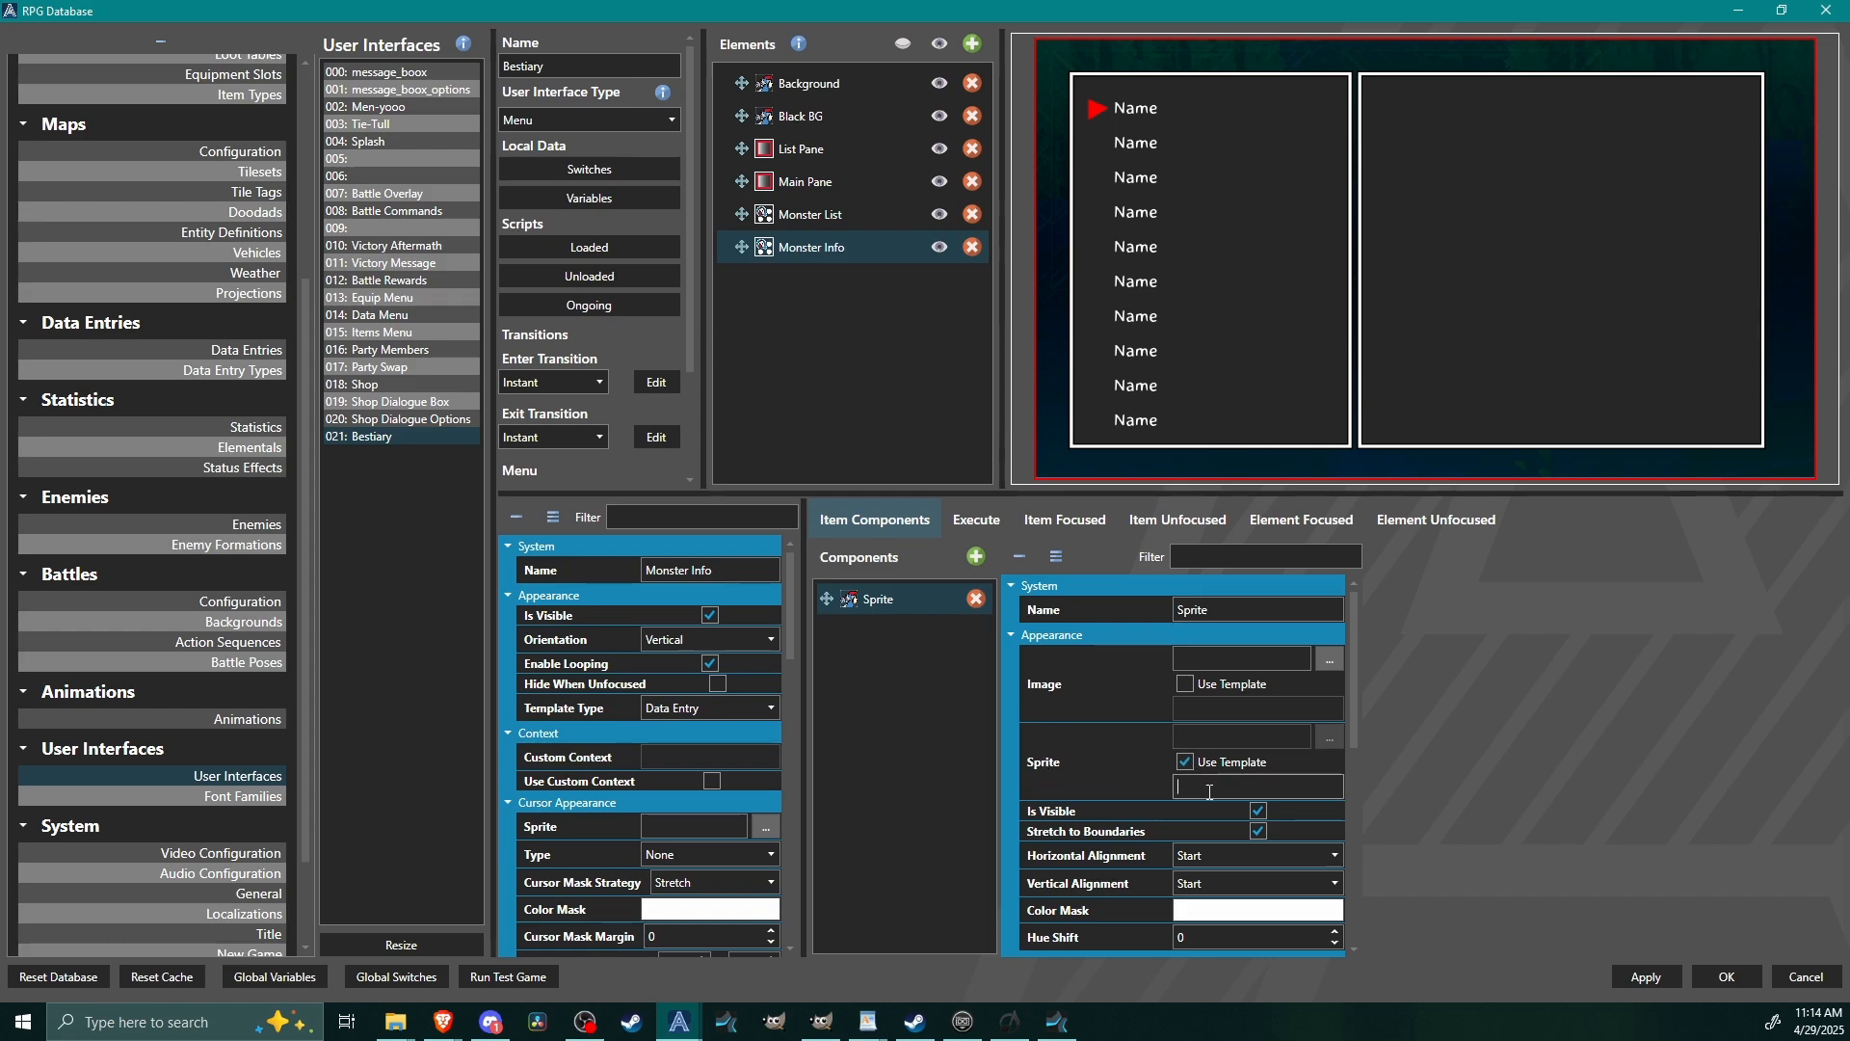
type("Charac")
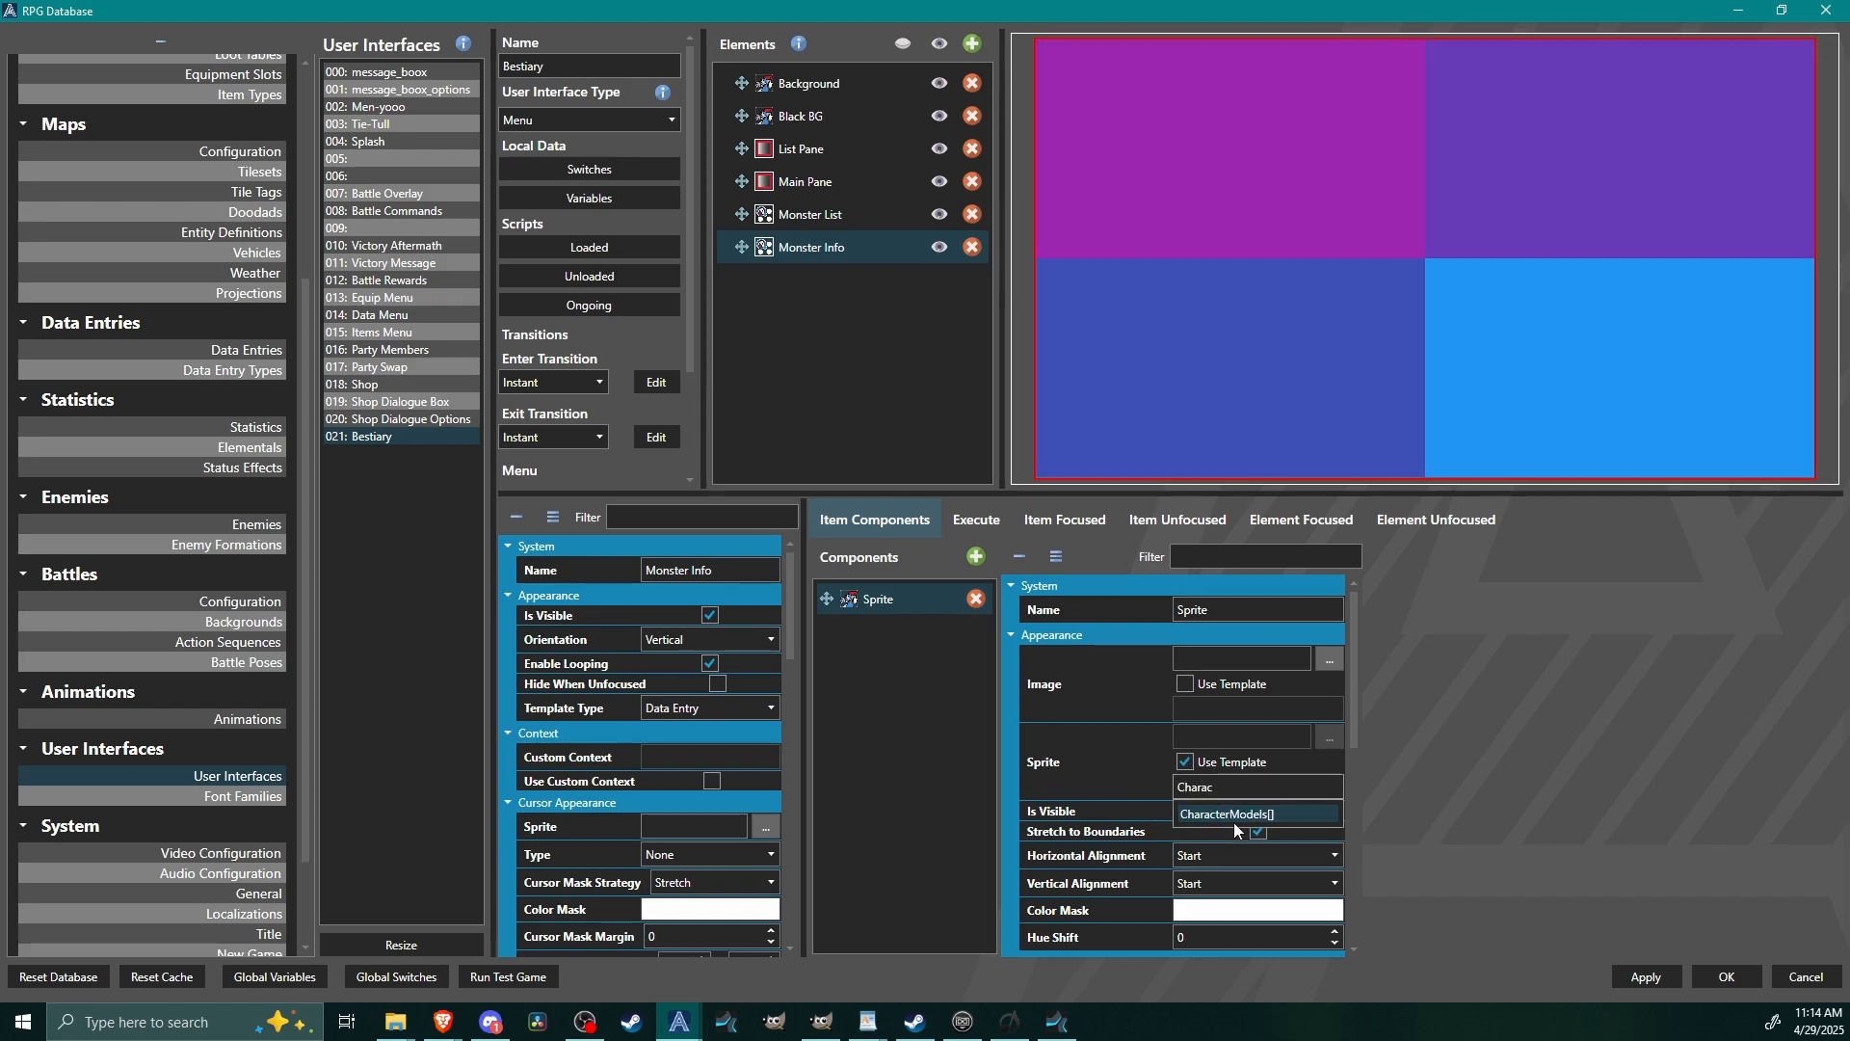
left_click(1234, 817)
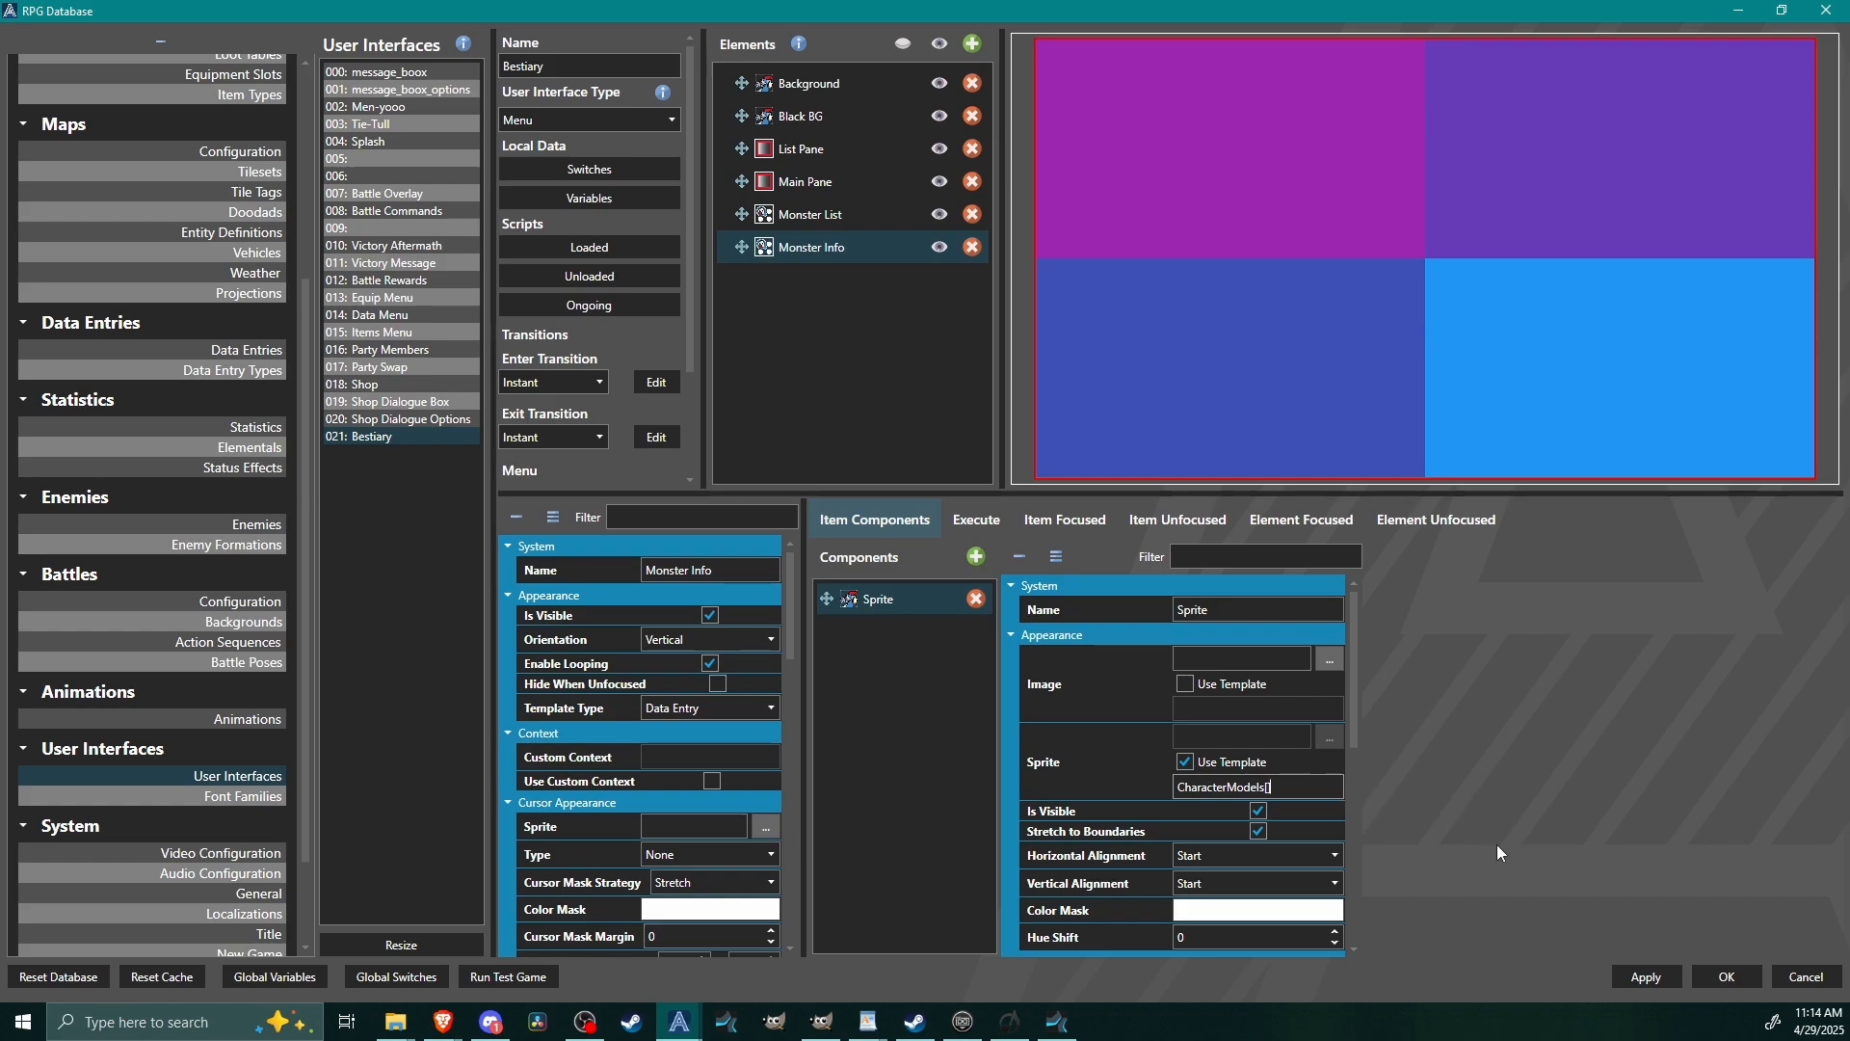
type("0")
Set Monster Info's item details to 100% relative width and 100% relative height.
scroll(786, 702, "down", 4)
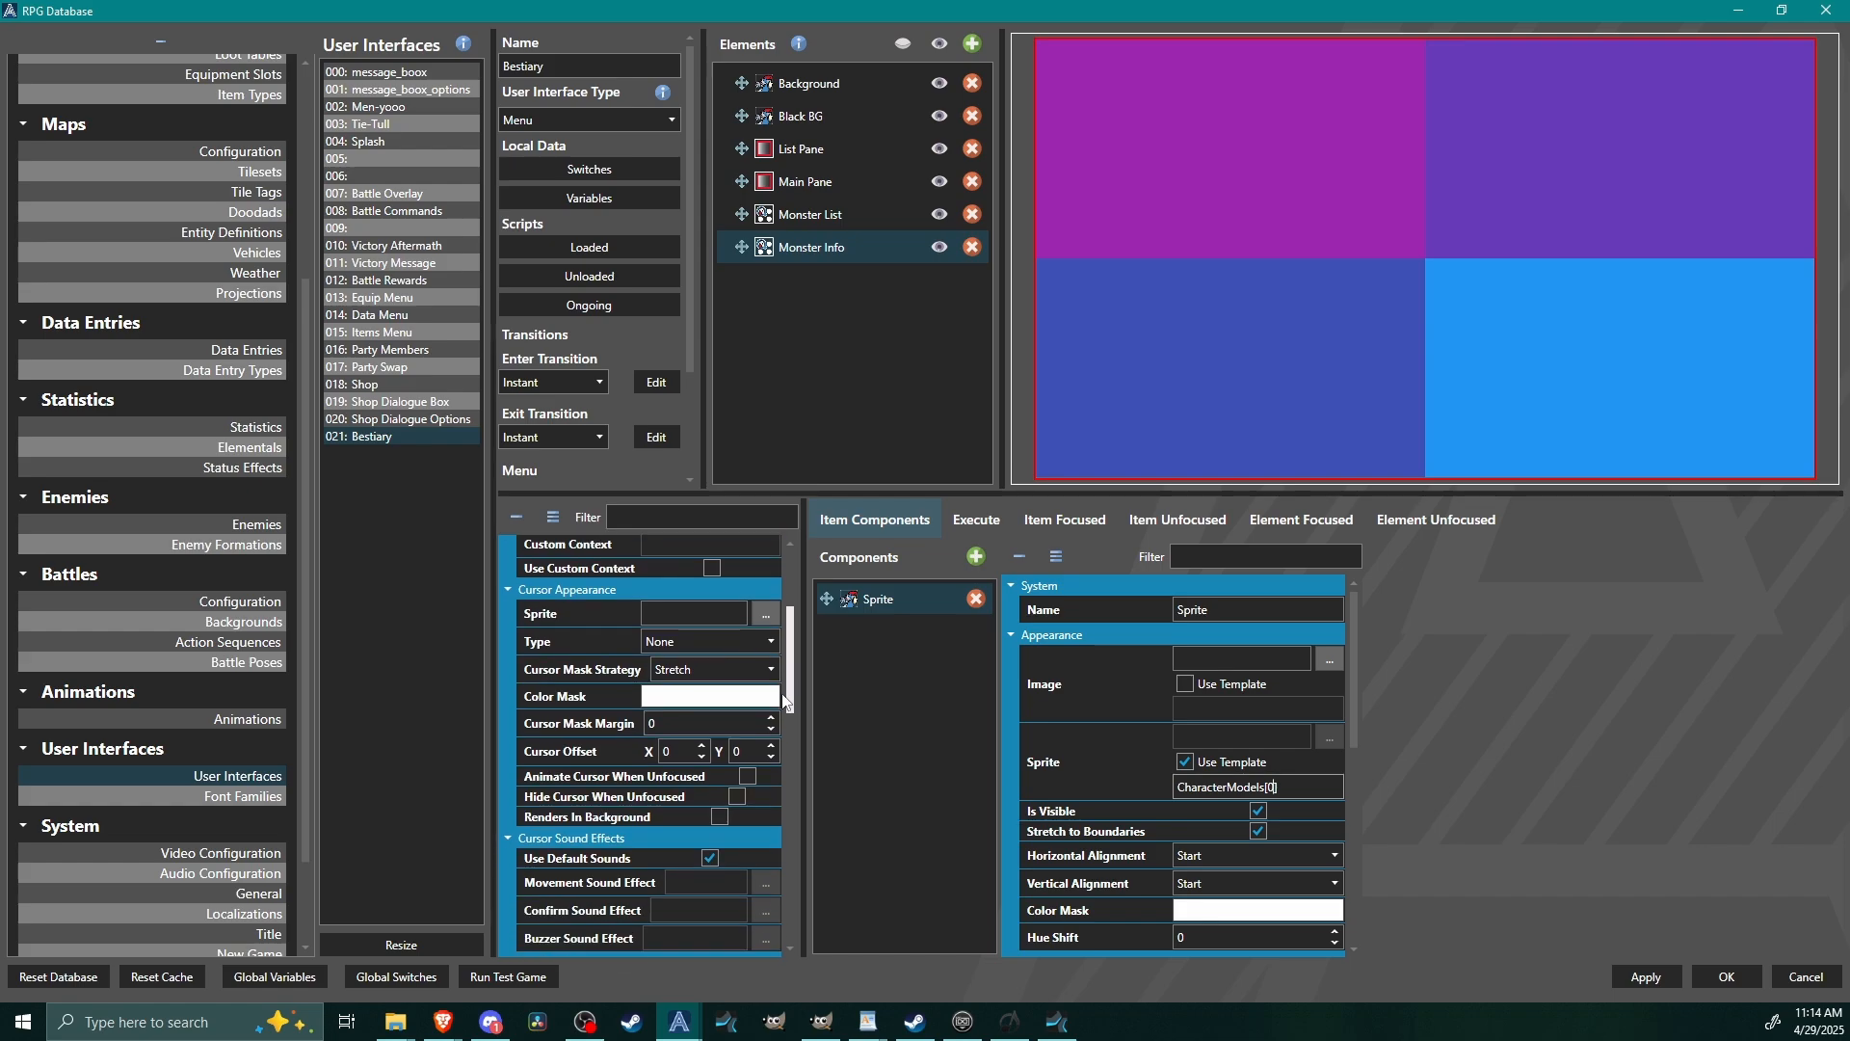
left_click_drag(785, 702, 644, 767)
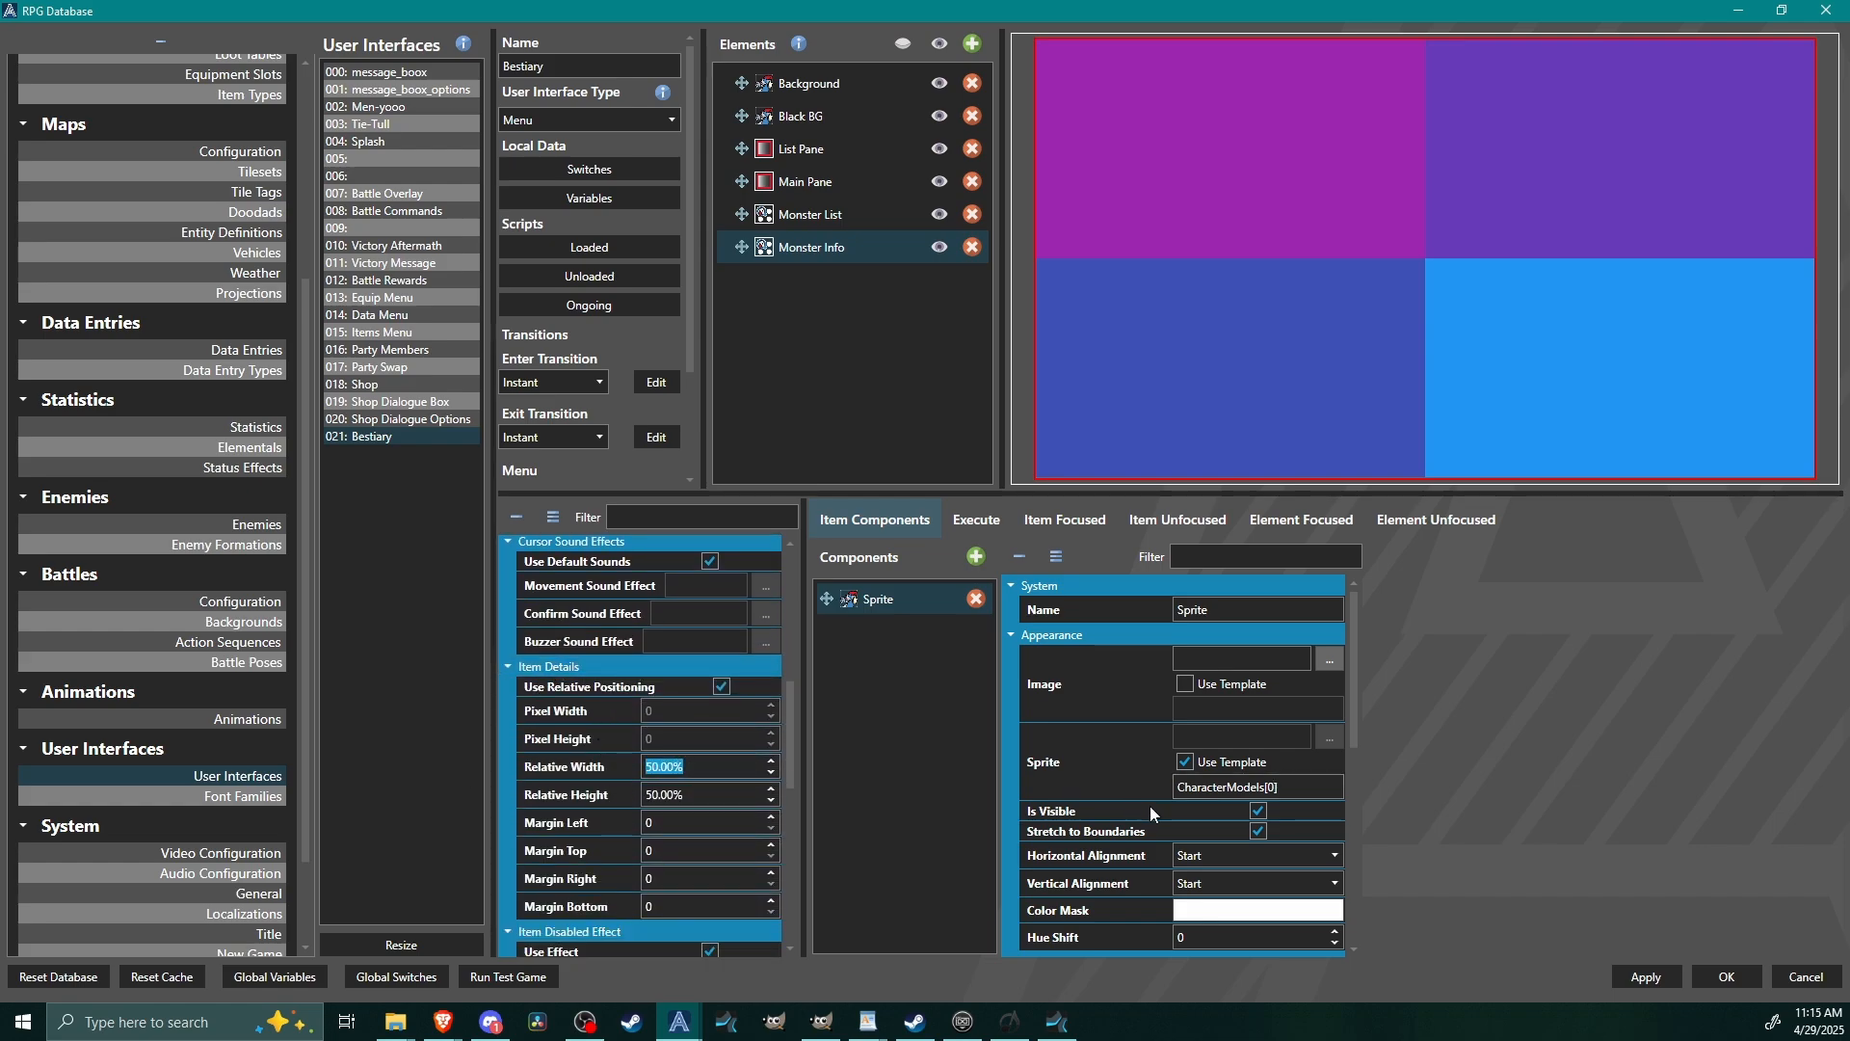
type("100")
left_click(730, 795)
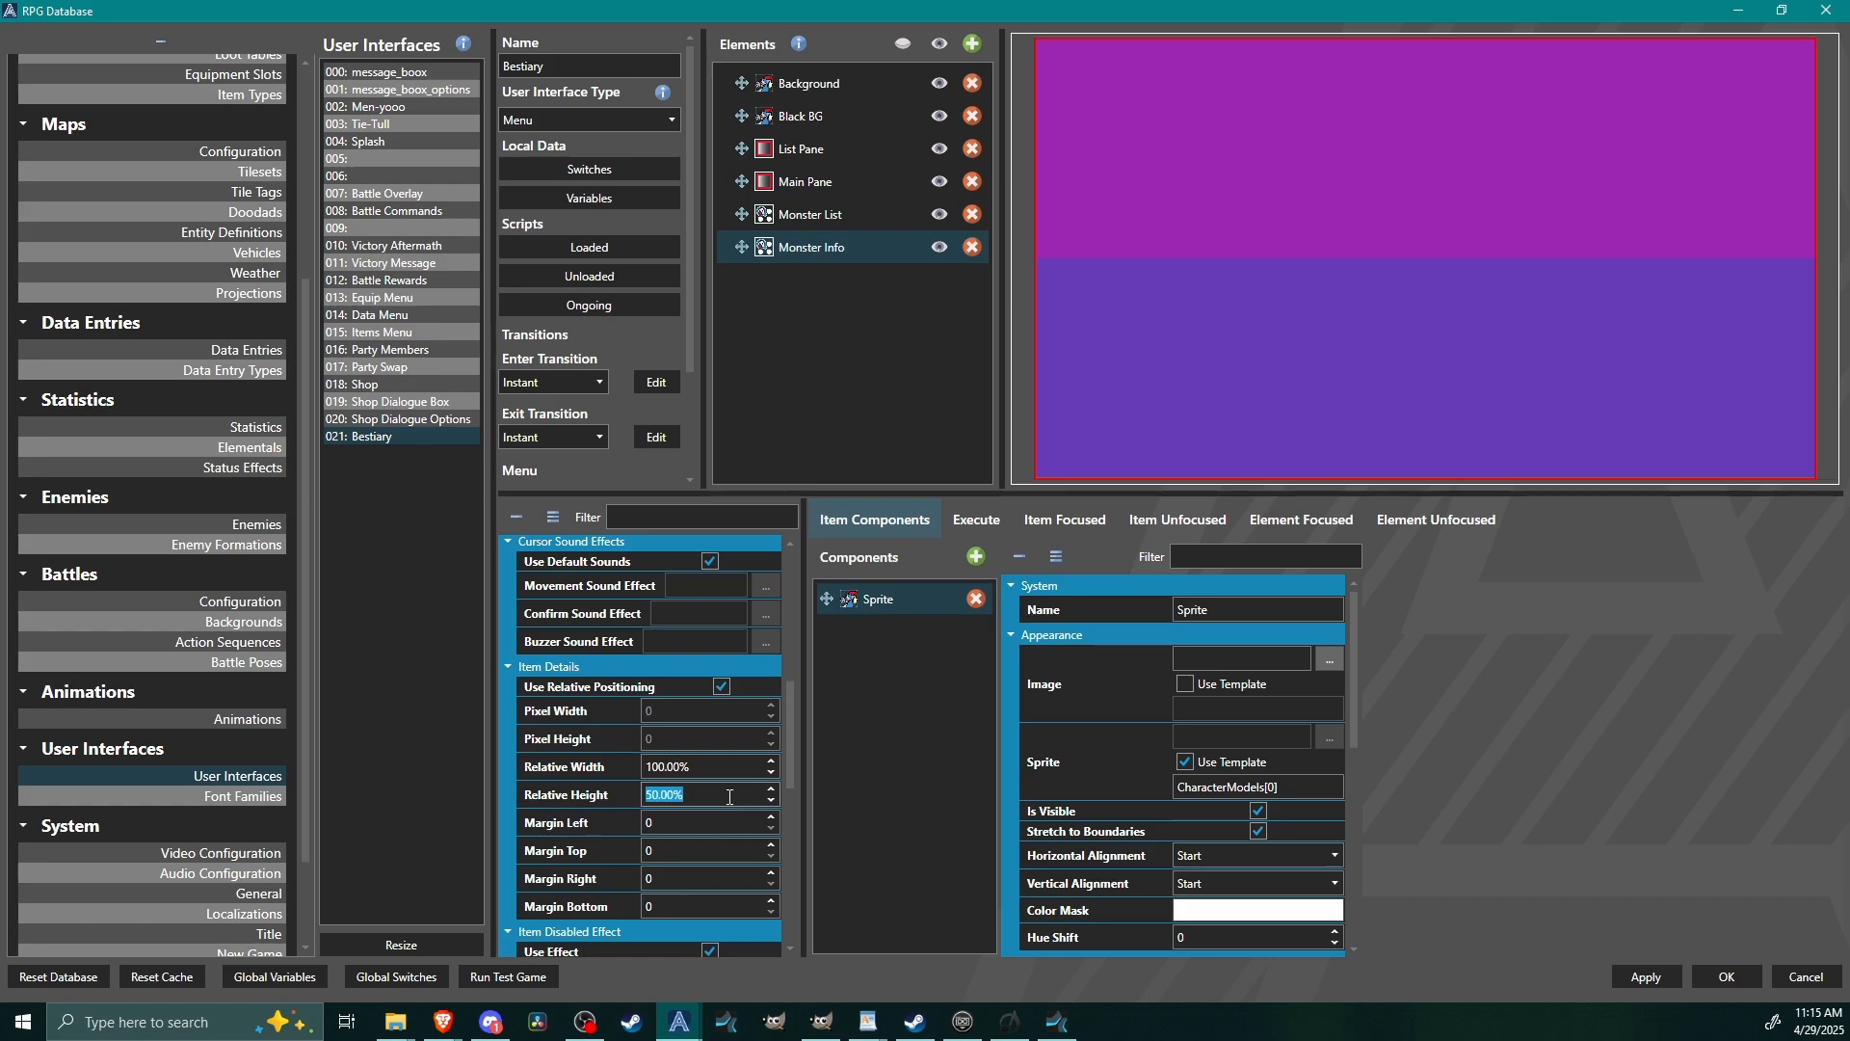
type("100")
Size the Monster Info element itself to 25% relative width and 35% relative height.
left_click_drag(790, 737, 789, 907)
left_click(696, 766)
key("Tab")
key("Tab")
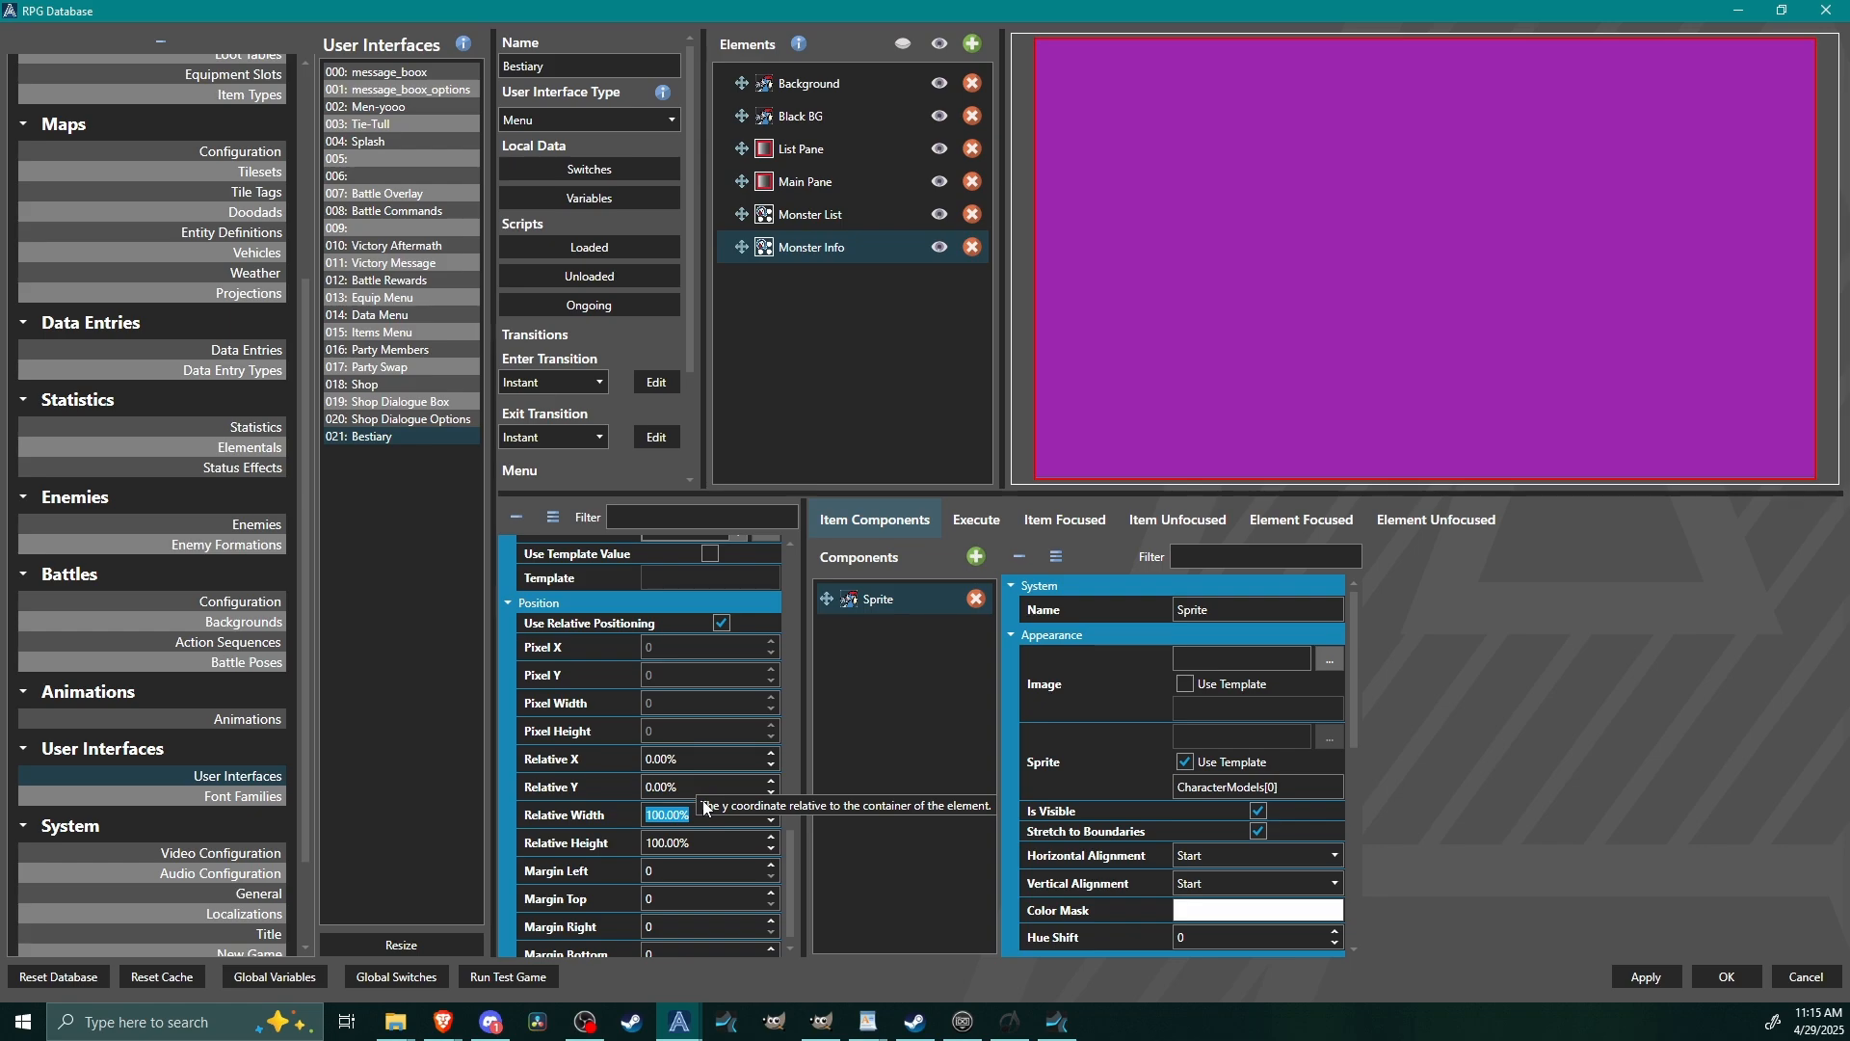
type("25")
key("Tab")
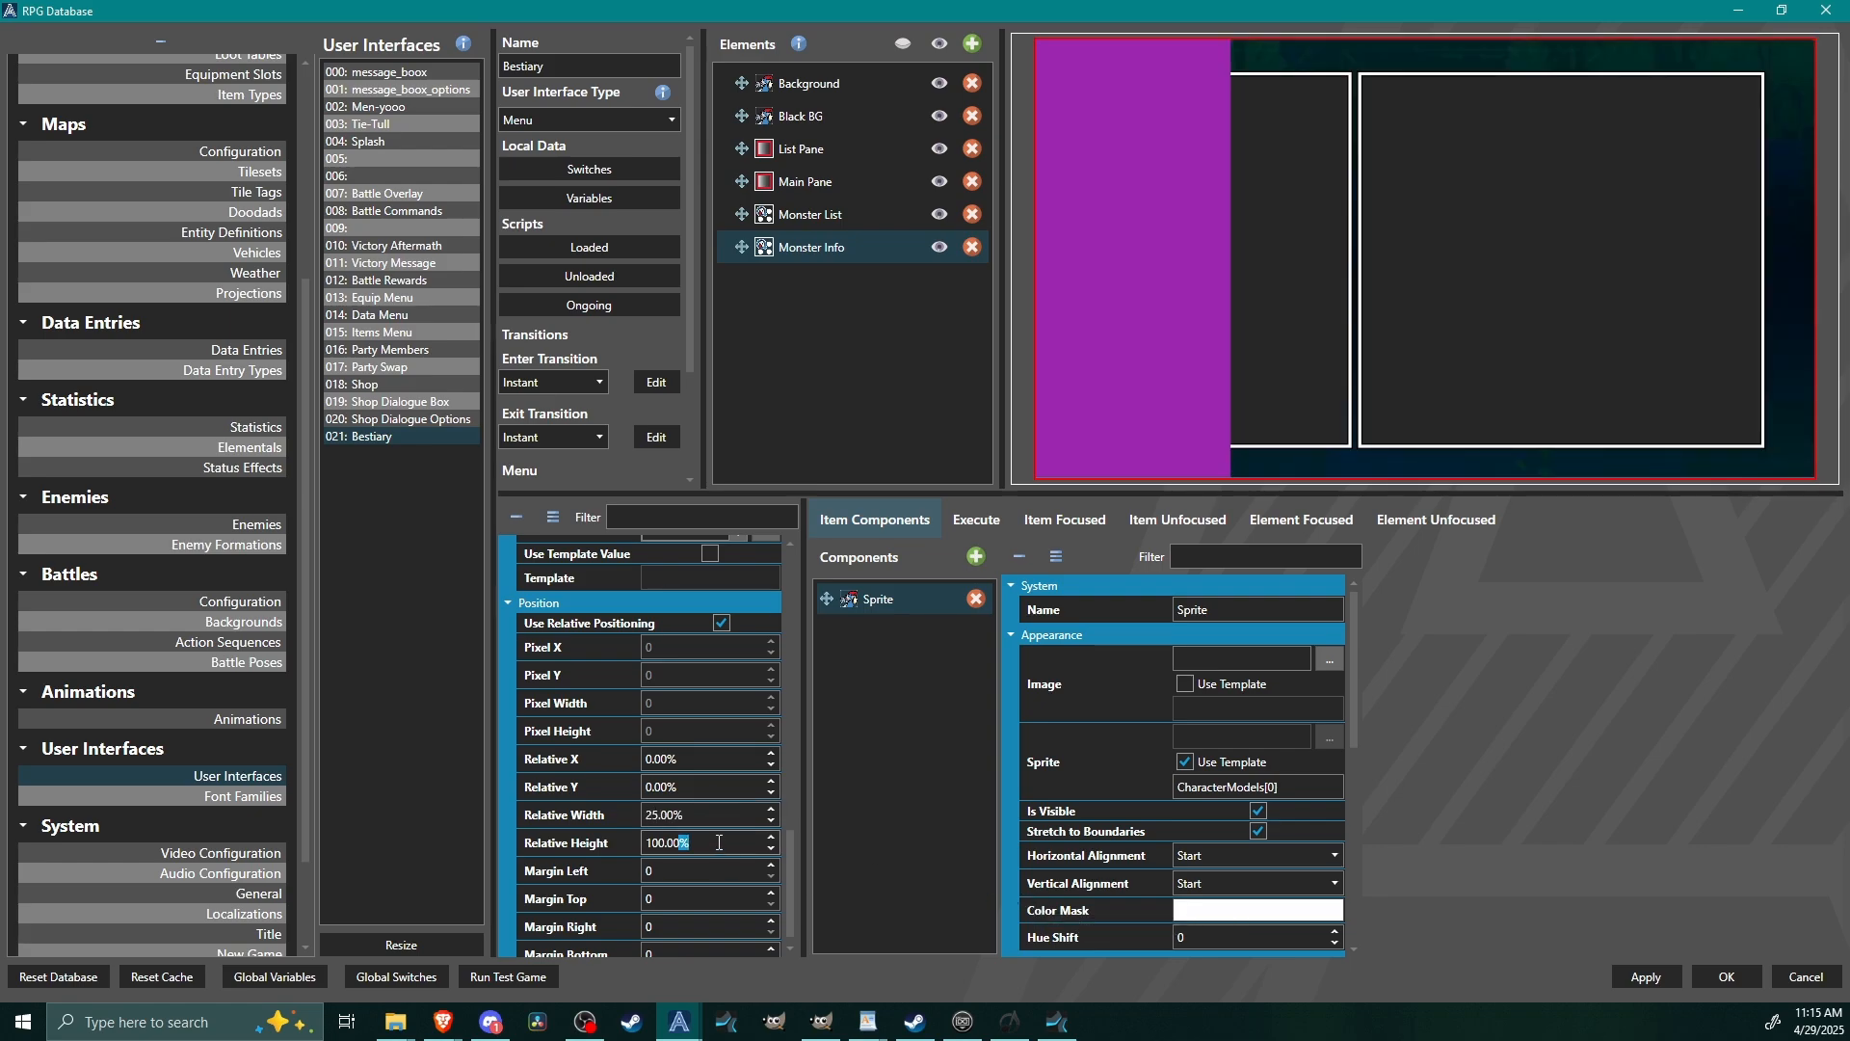
type("25")
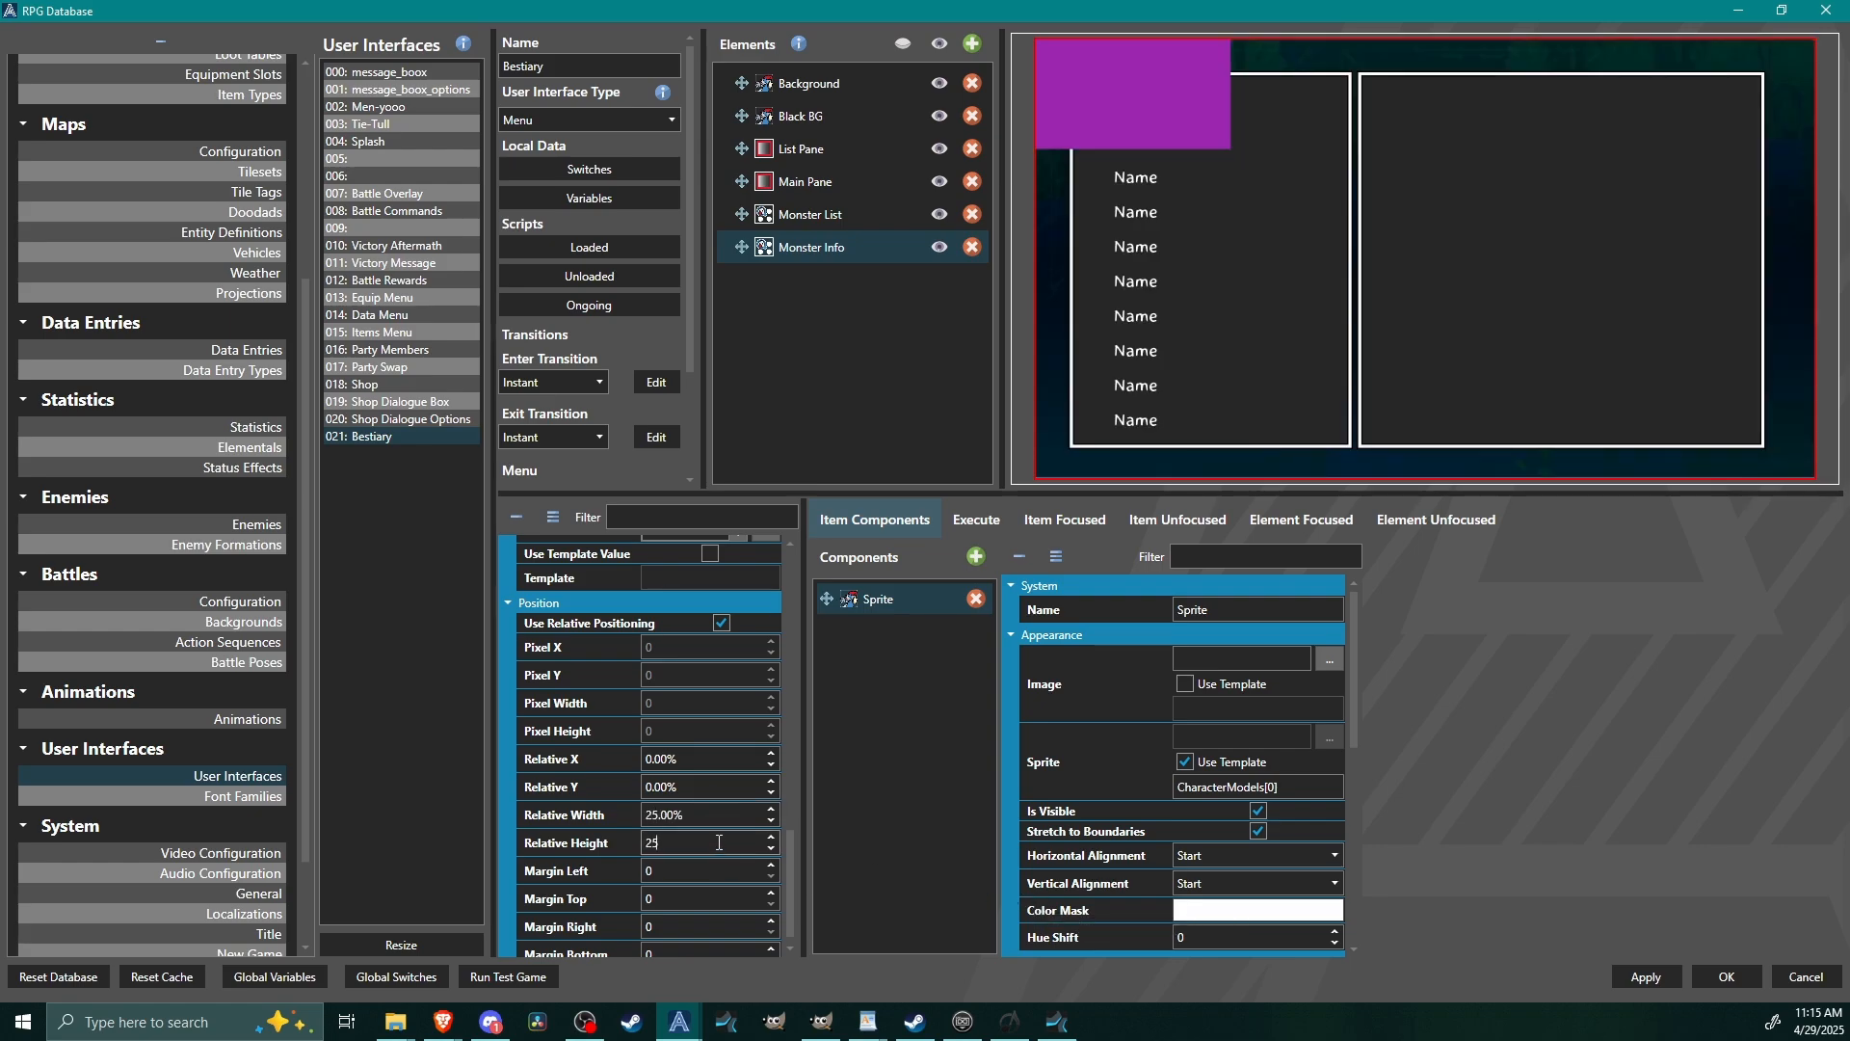
key("ctrl+a")
type("35")
Position the Monster Info element at relative X 55% and relative Y 18%, inside the main pane.
double_click(695, 756)
key("ctrl+a")
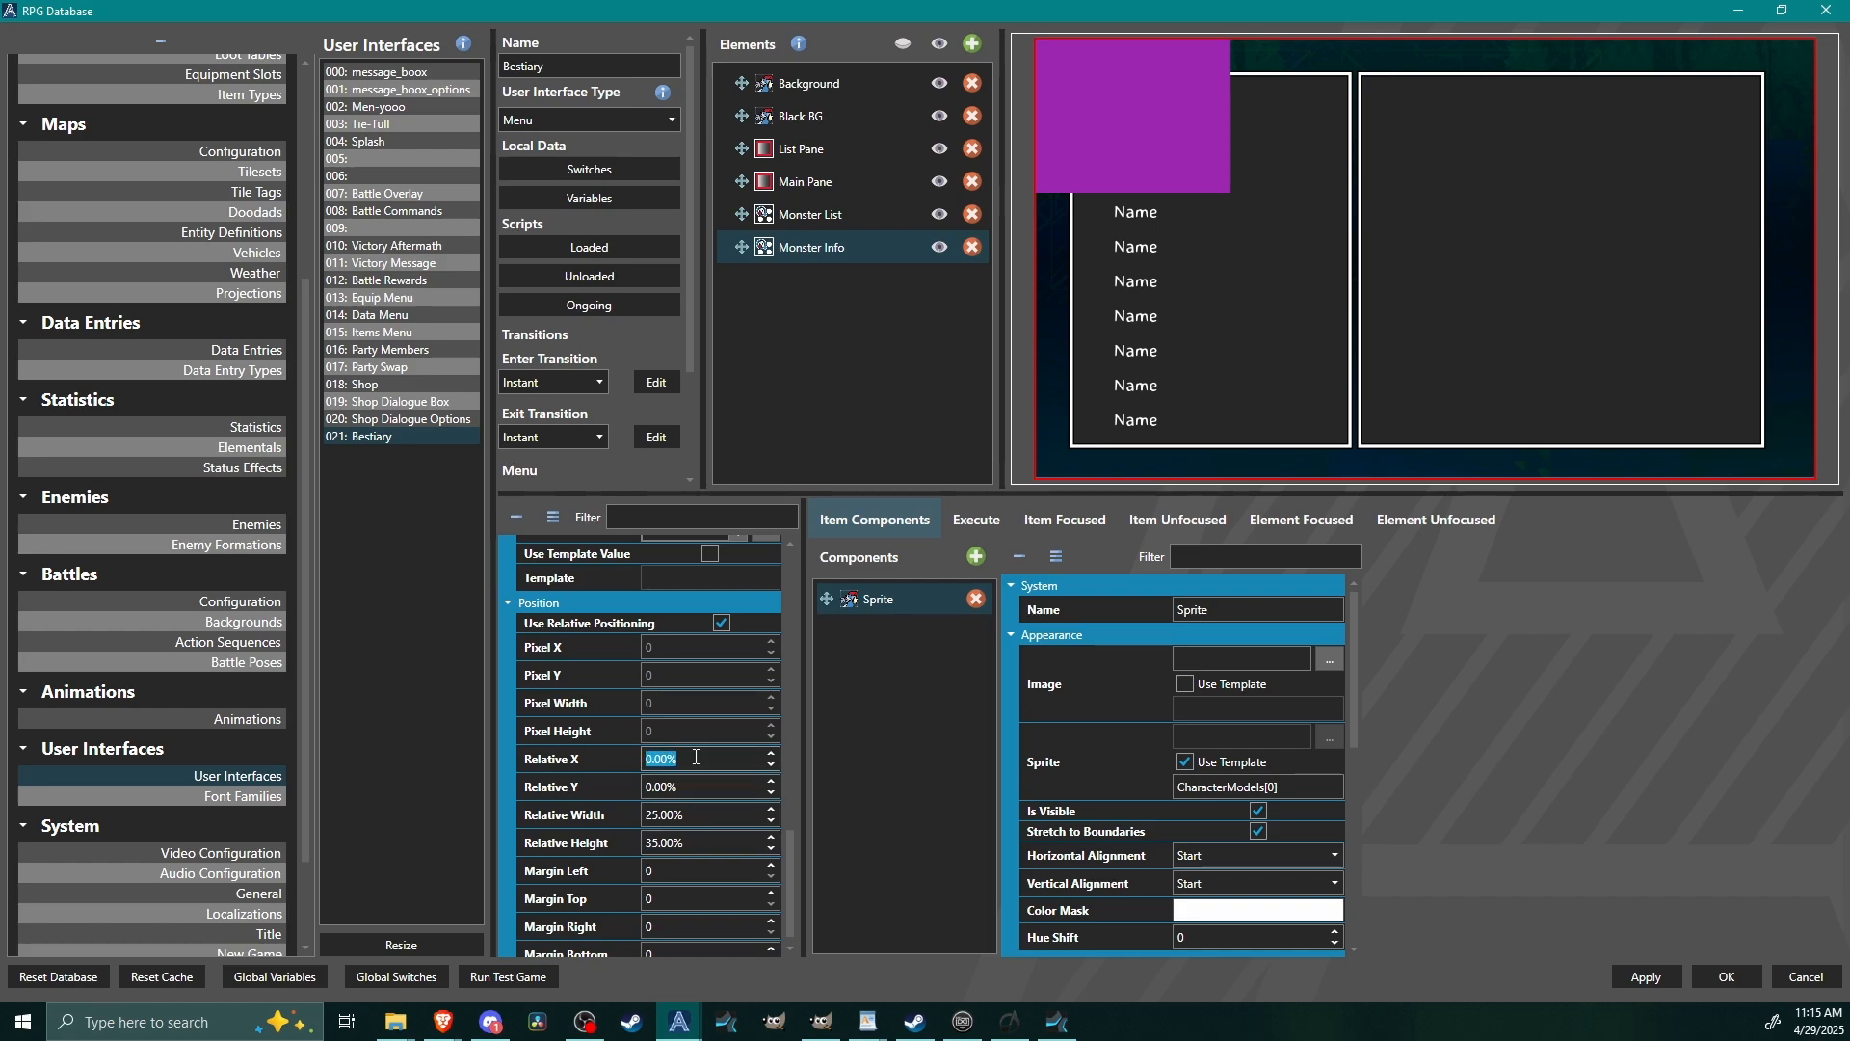
type("100")
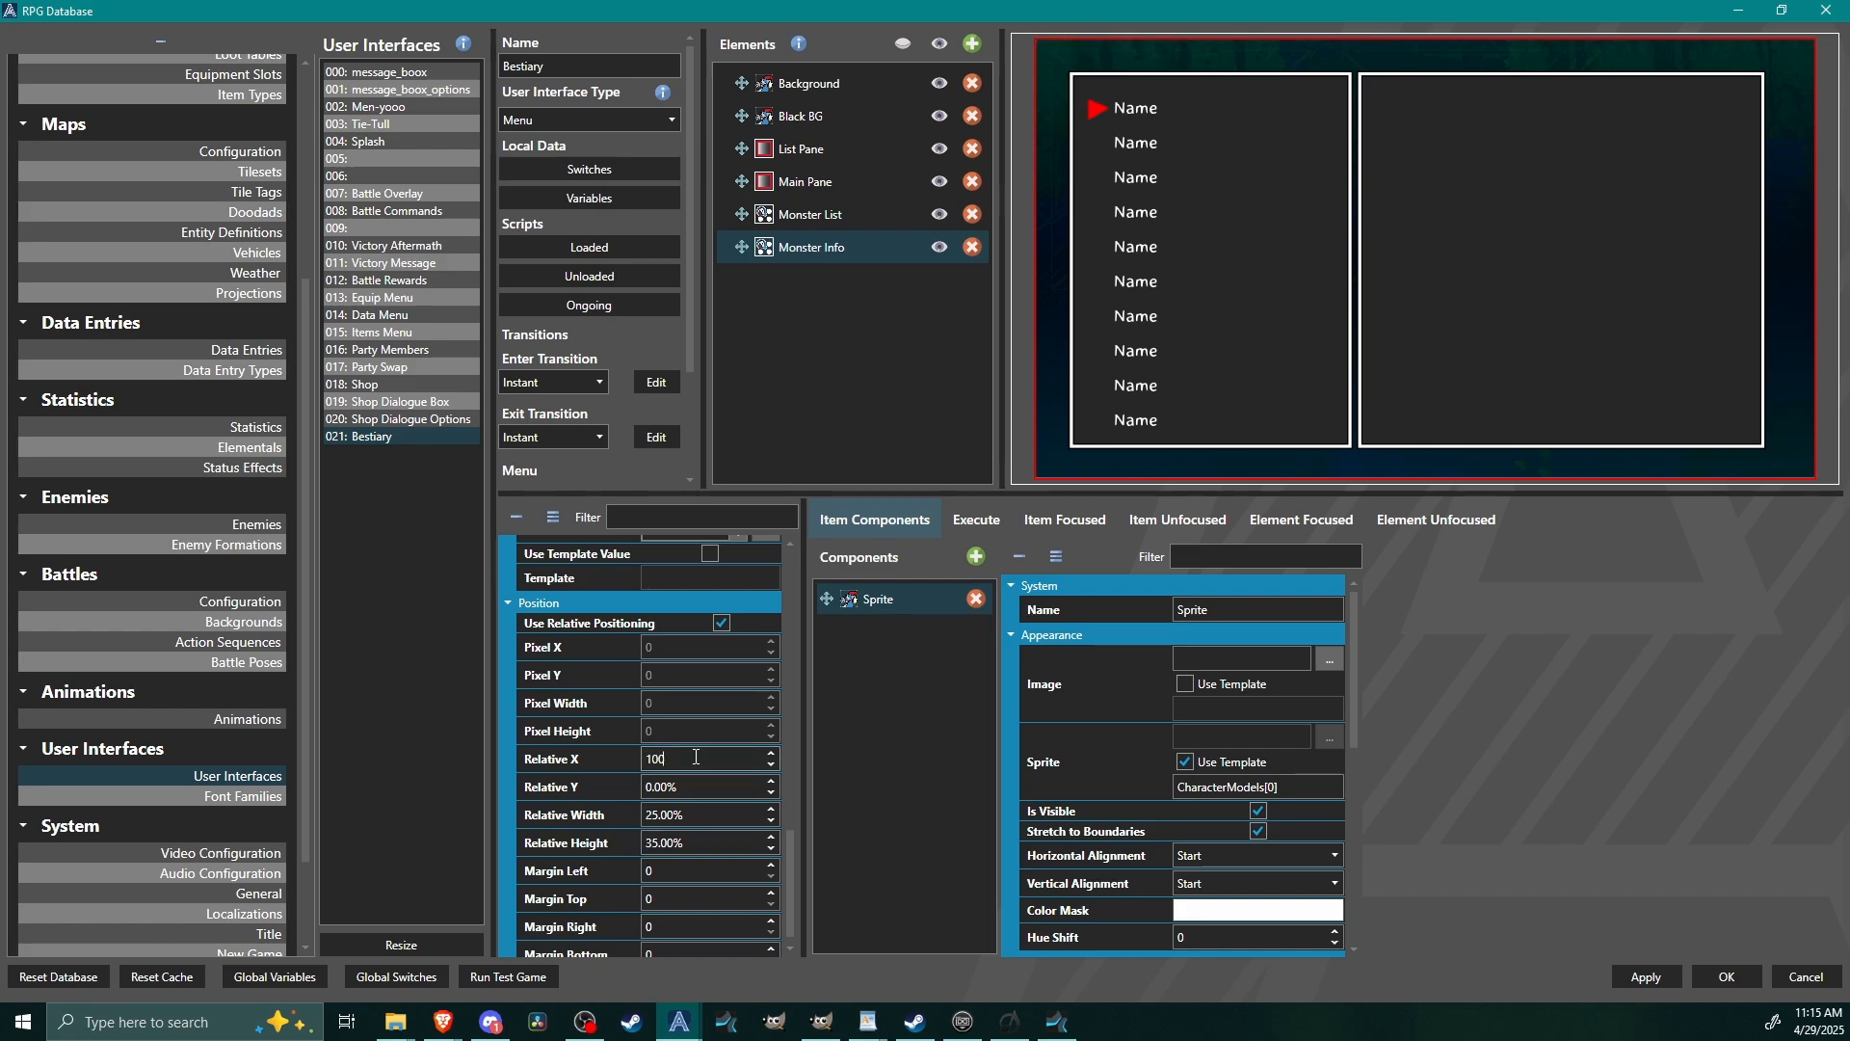
key("BackSpace")
key("BackSpace")
key("BackSpace")
type("90")
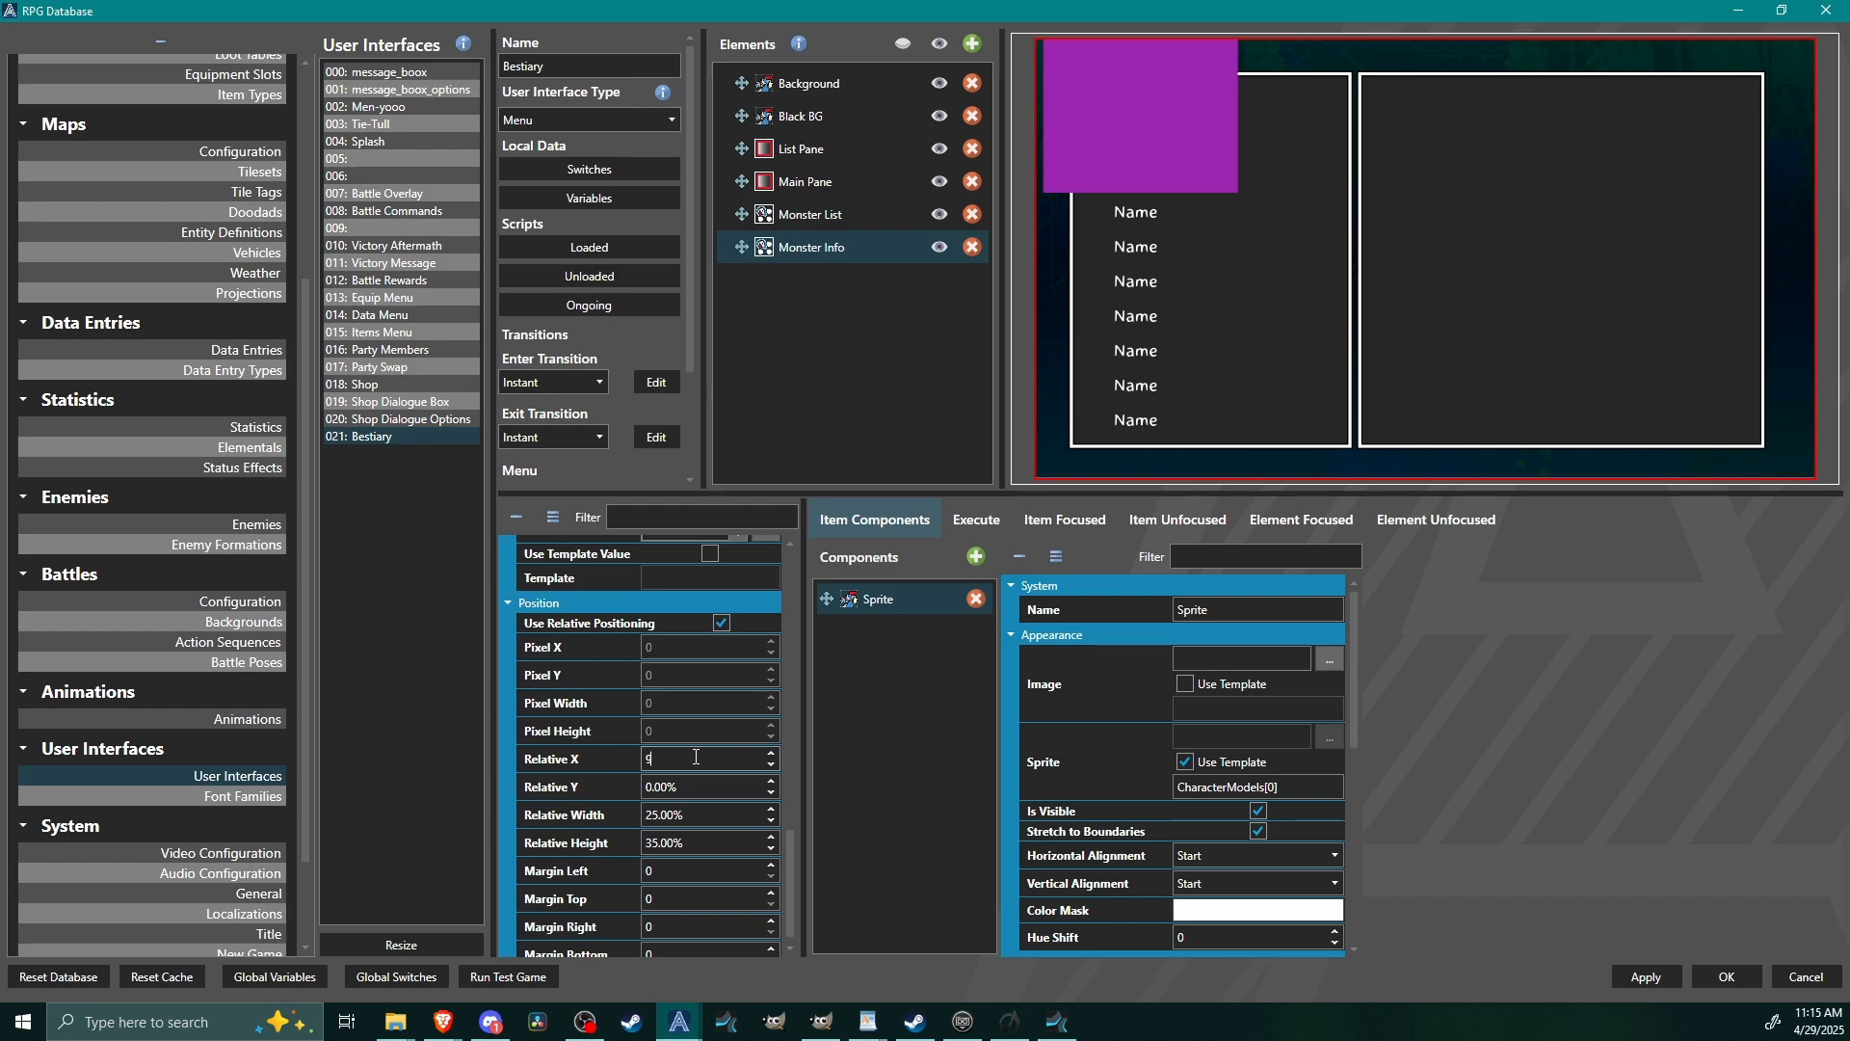
key("BackSpace")
key("BackSpace")
type("72")
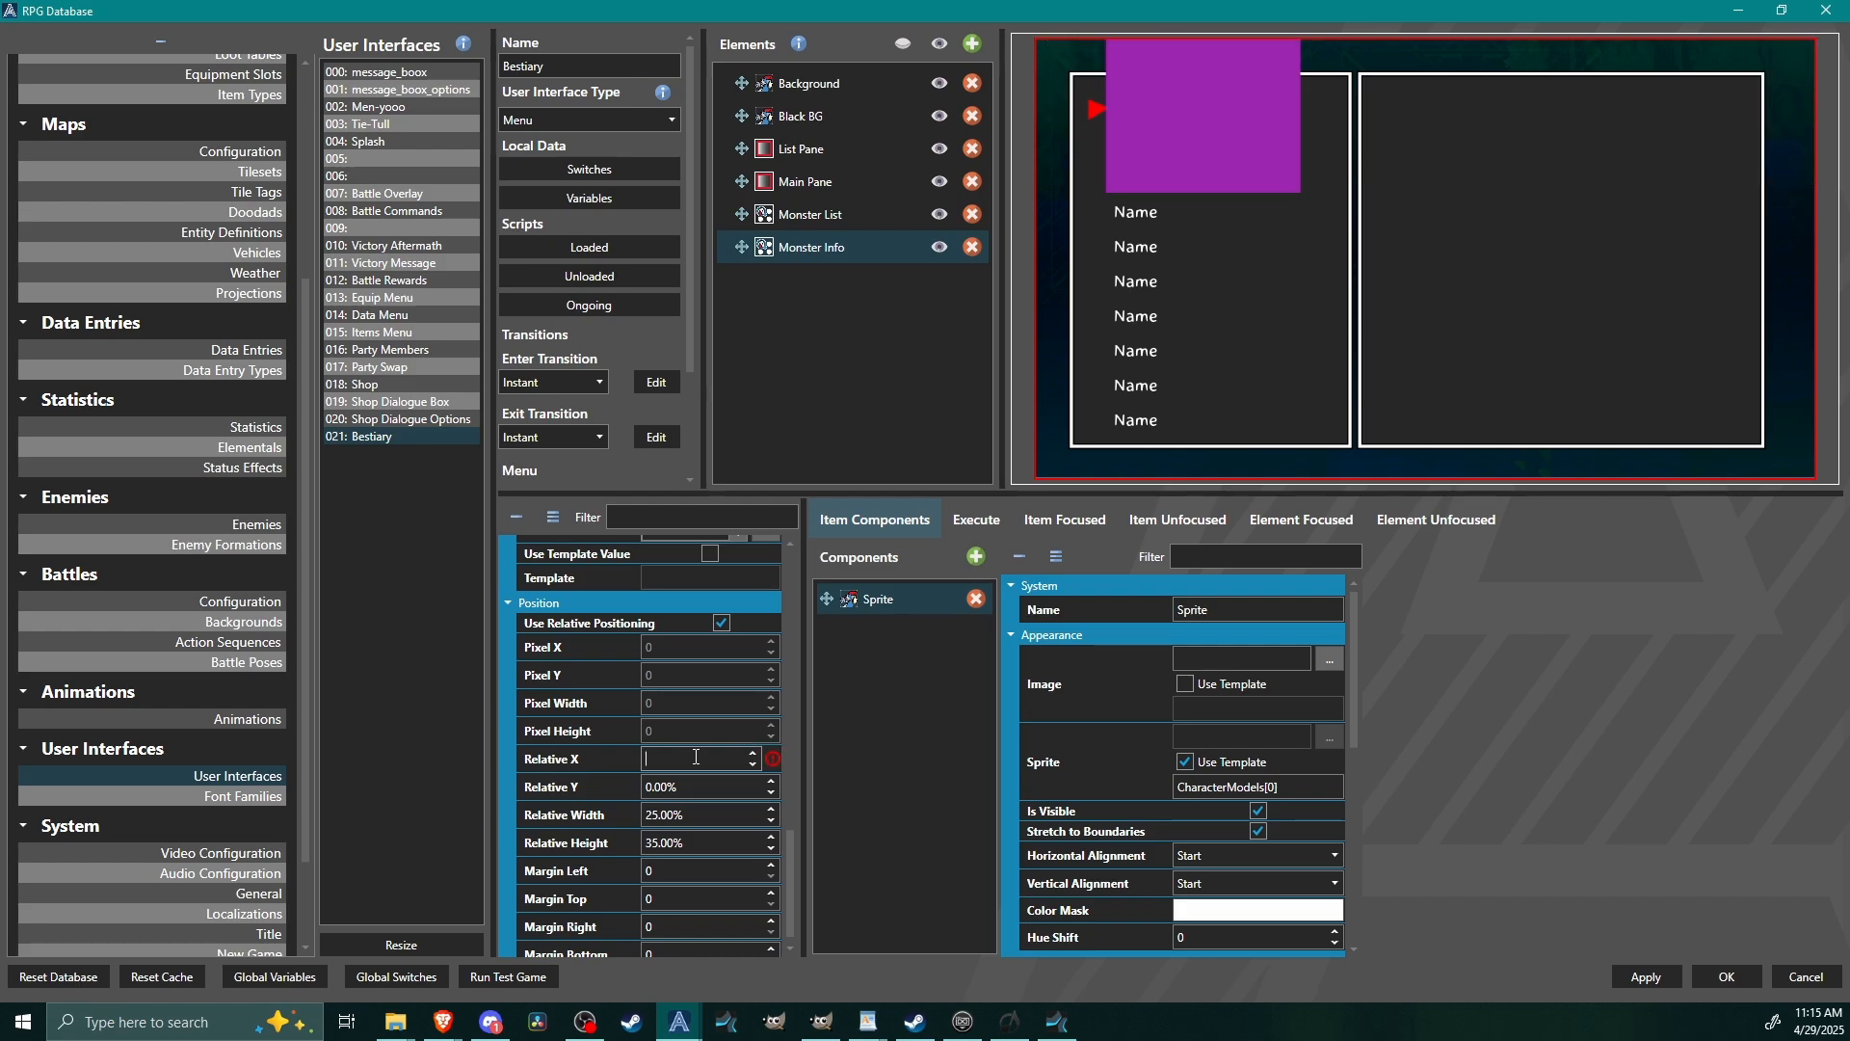
scroll(695, 757, "down", 20)
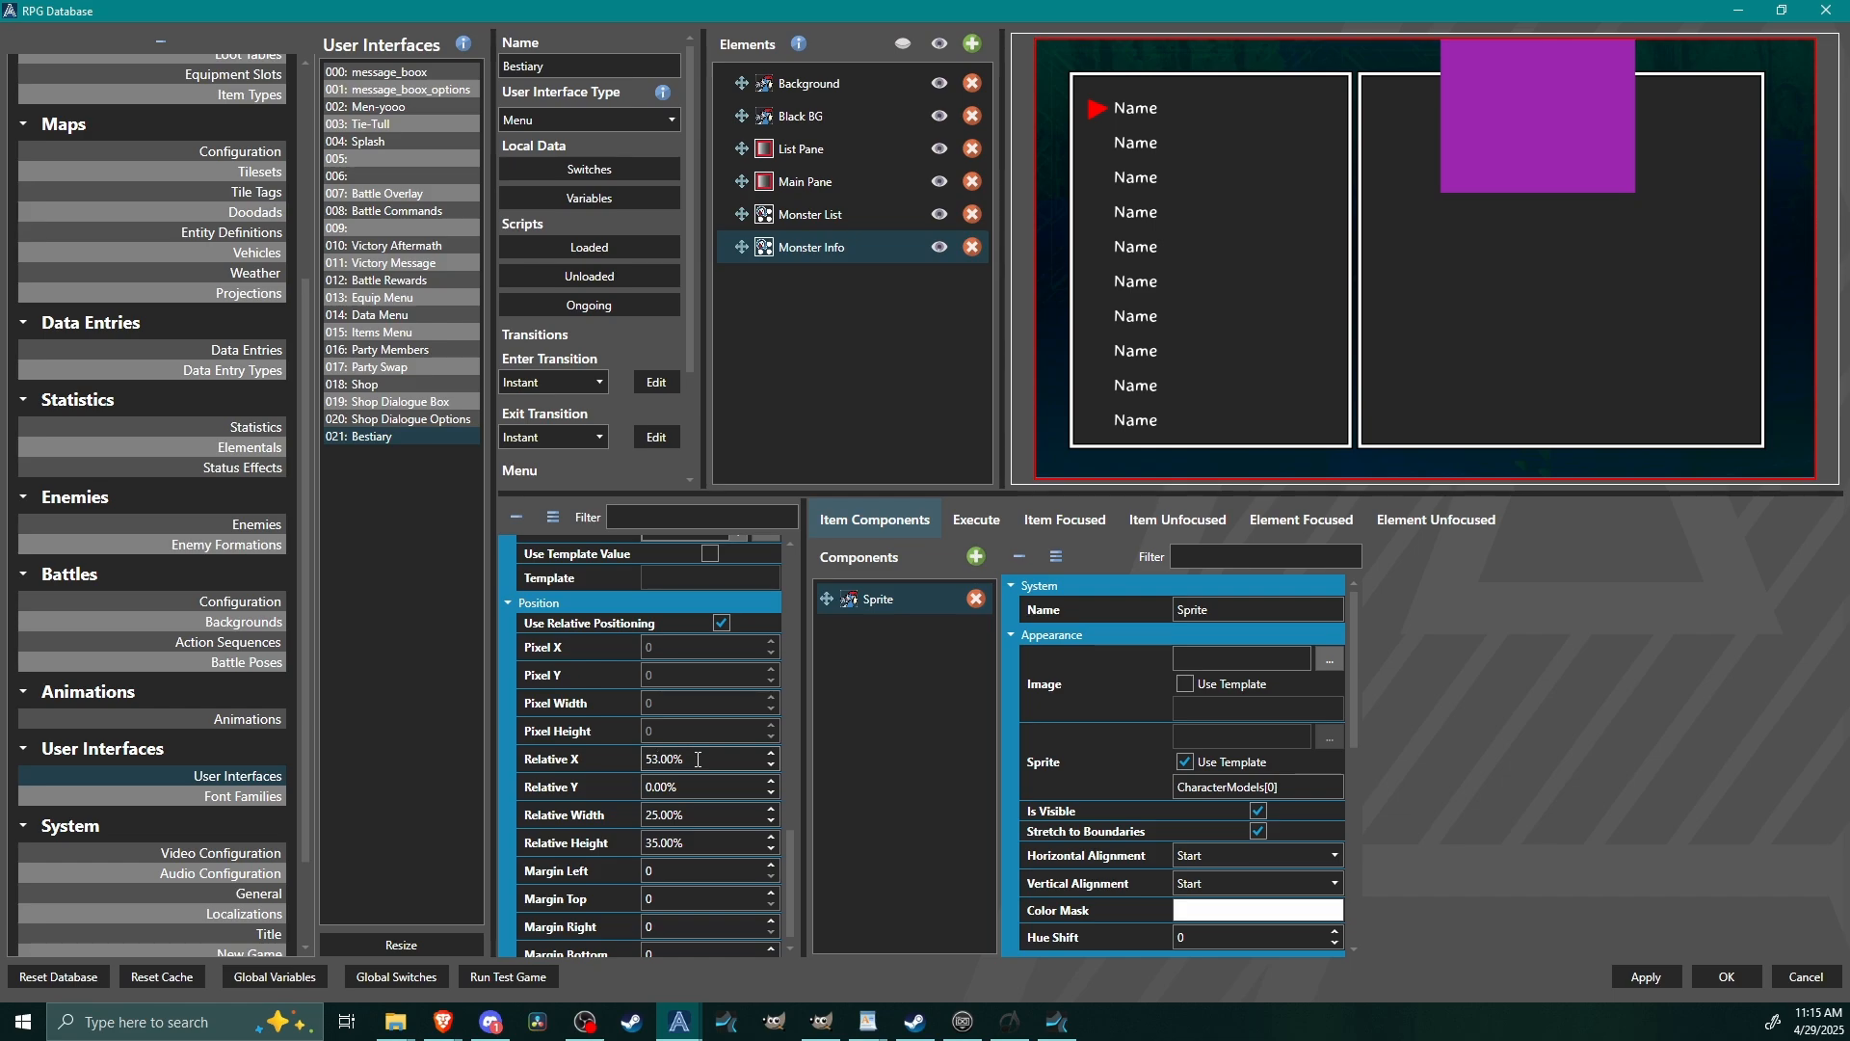
scroll(698, 758, "up", 3)
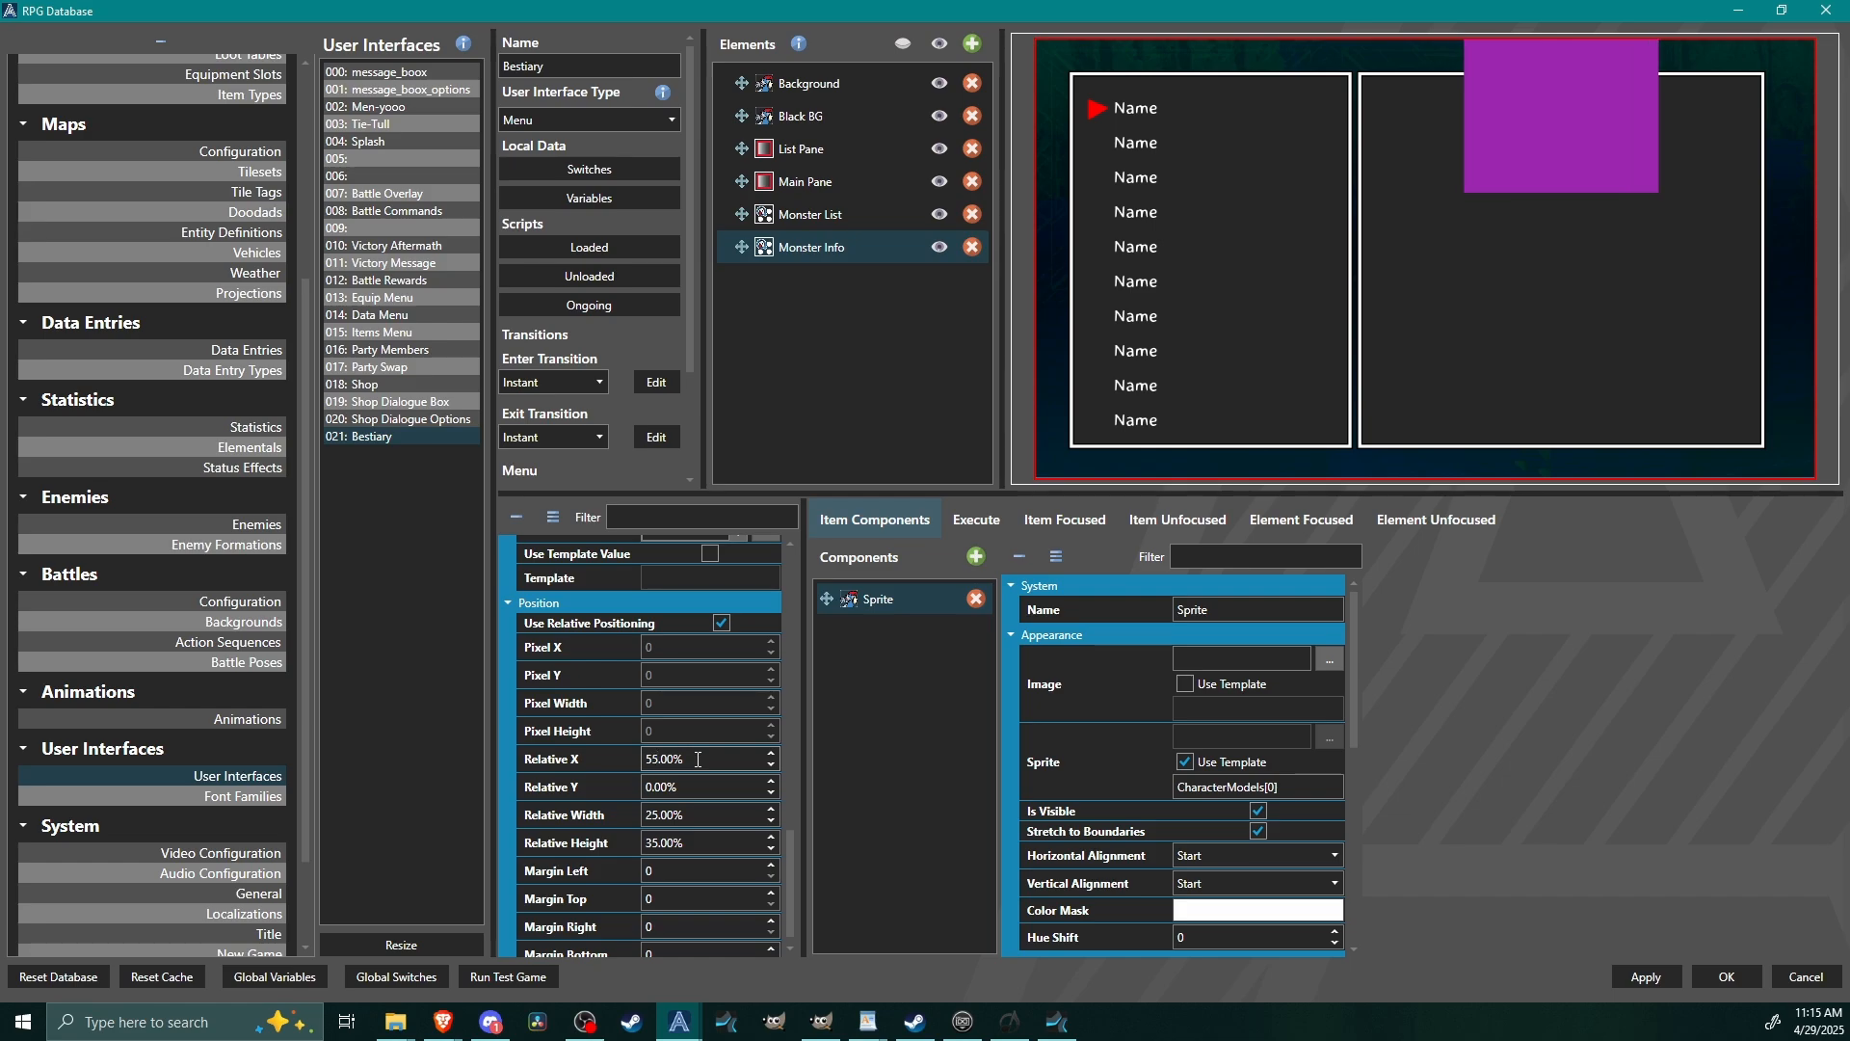
scroll(698, 787, "up", 16)
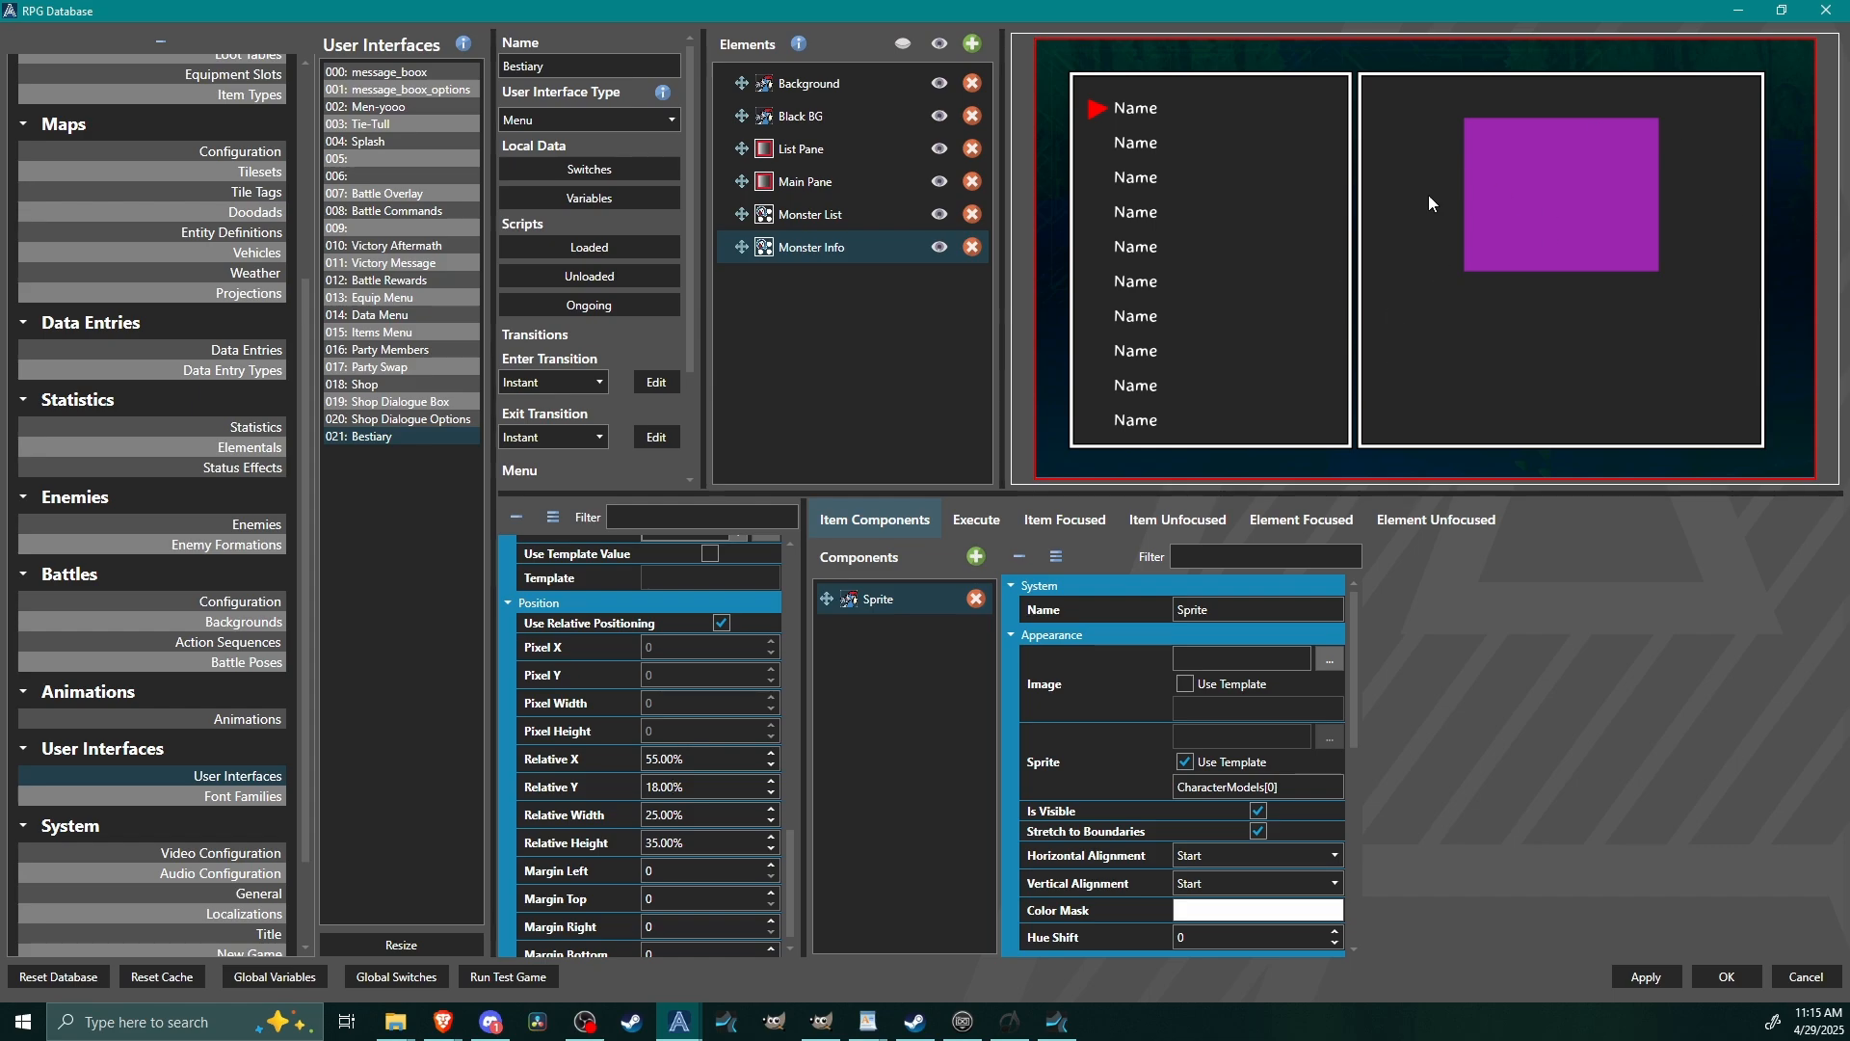
scroll(734, 807, "down", 1)
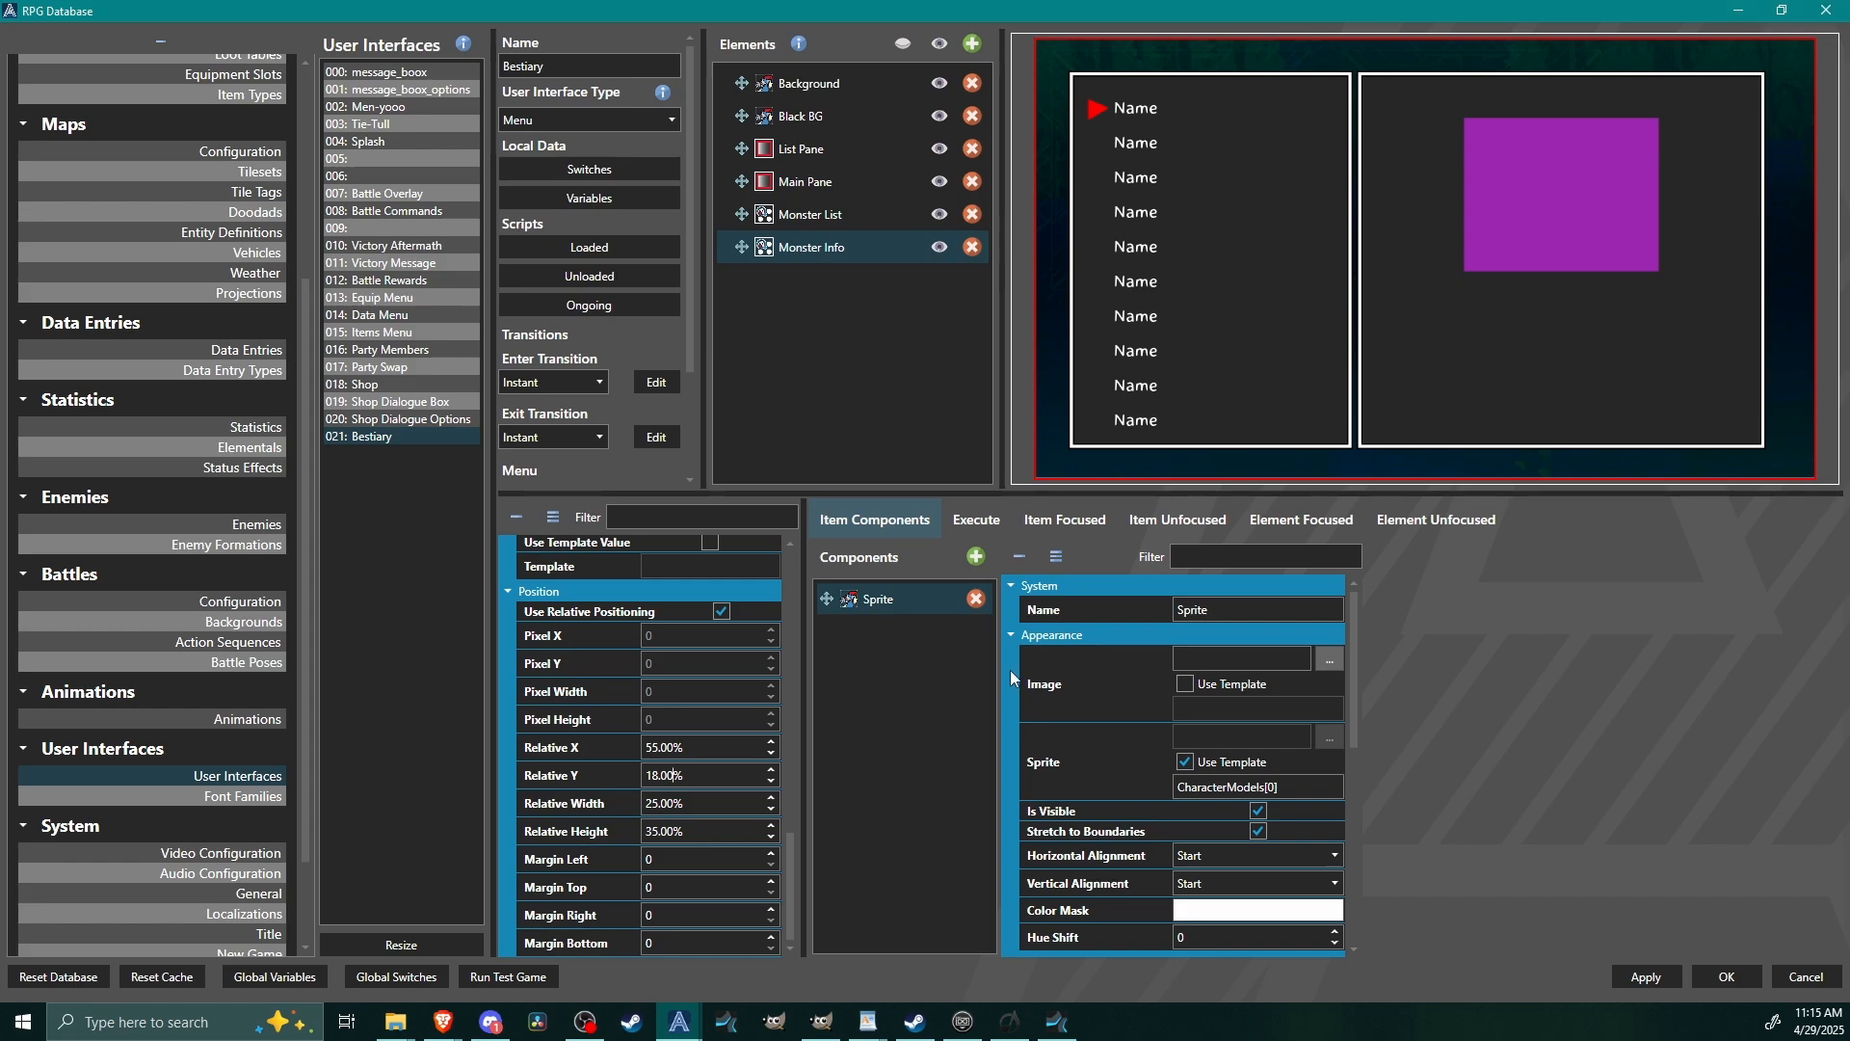
scroll(1314, 750, "down", 5)
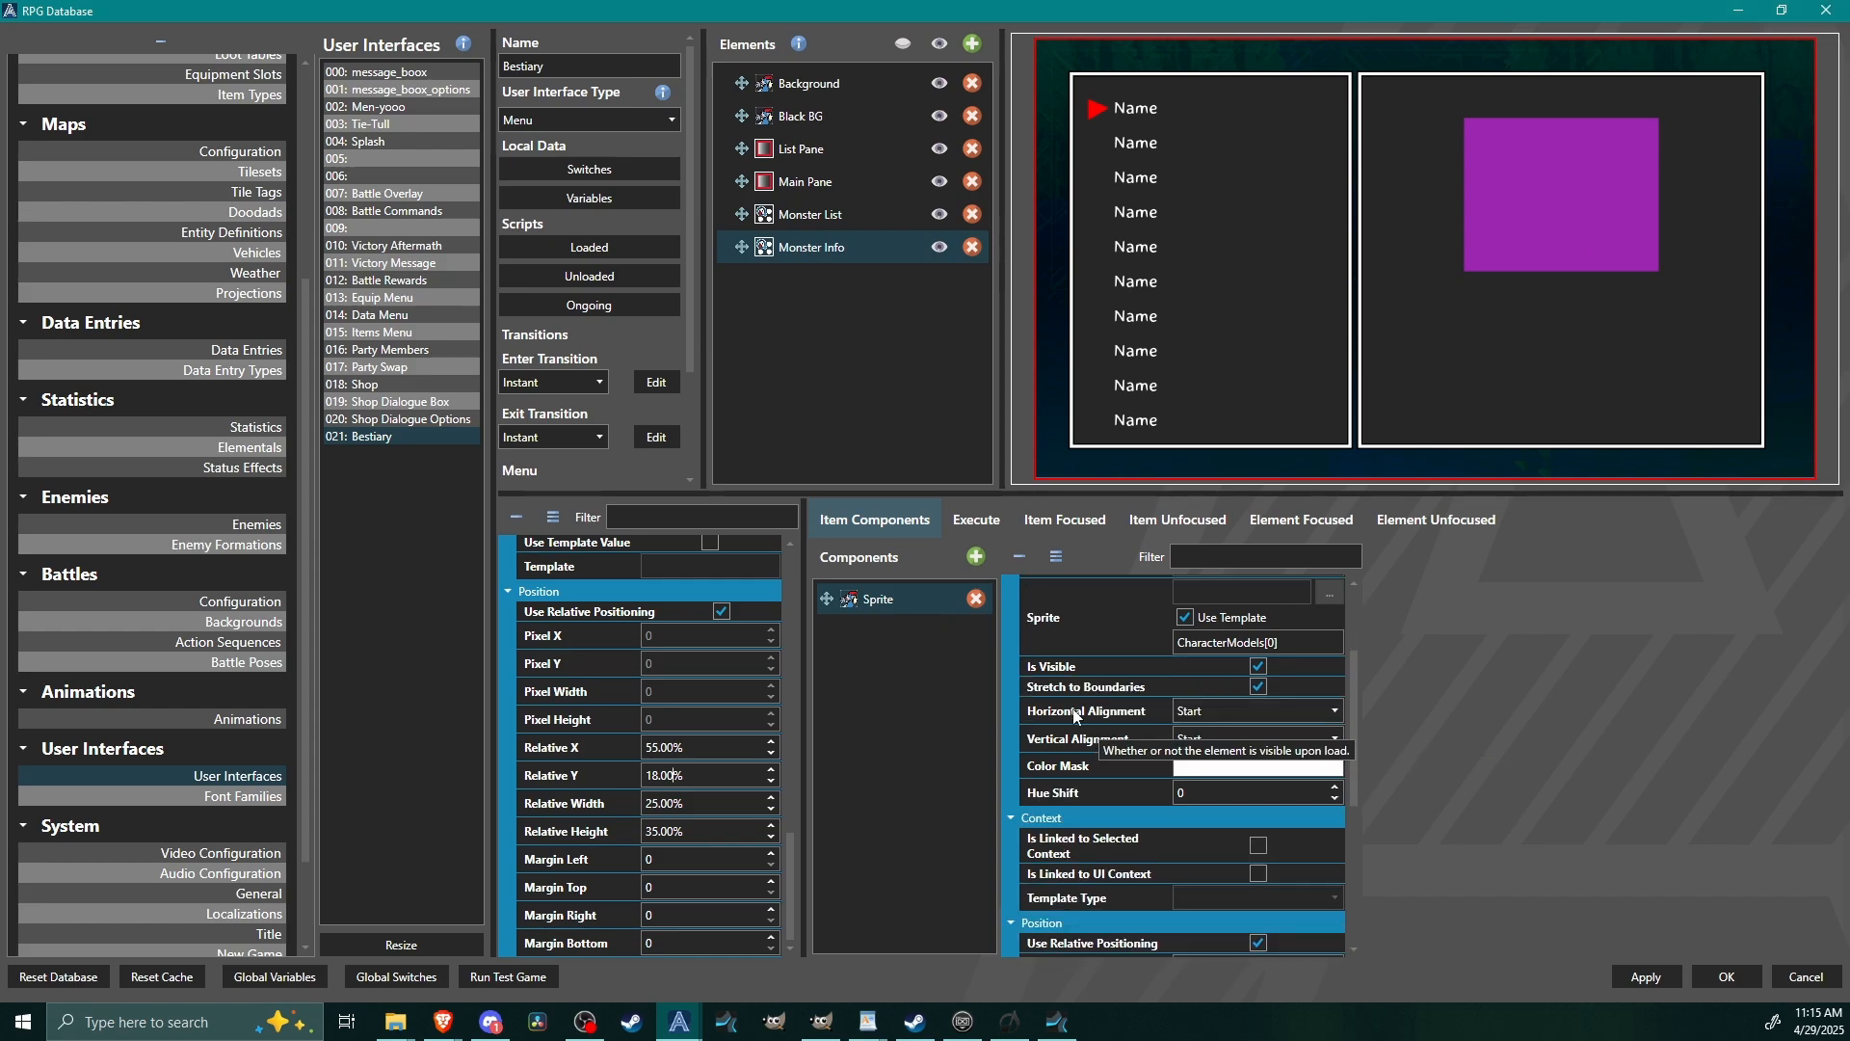
scroll(1050, 747, "down", 1)
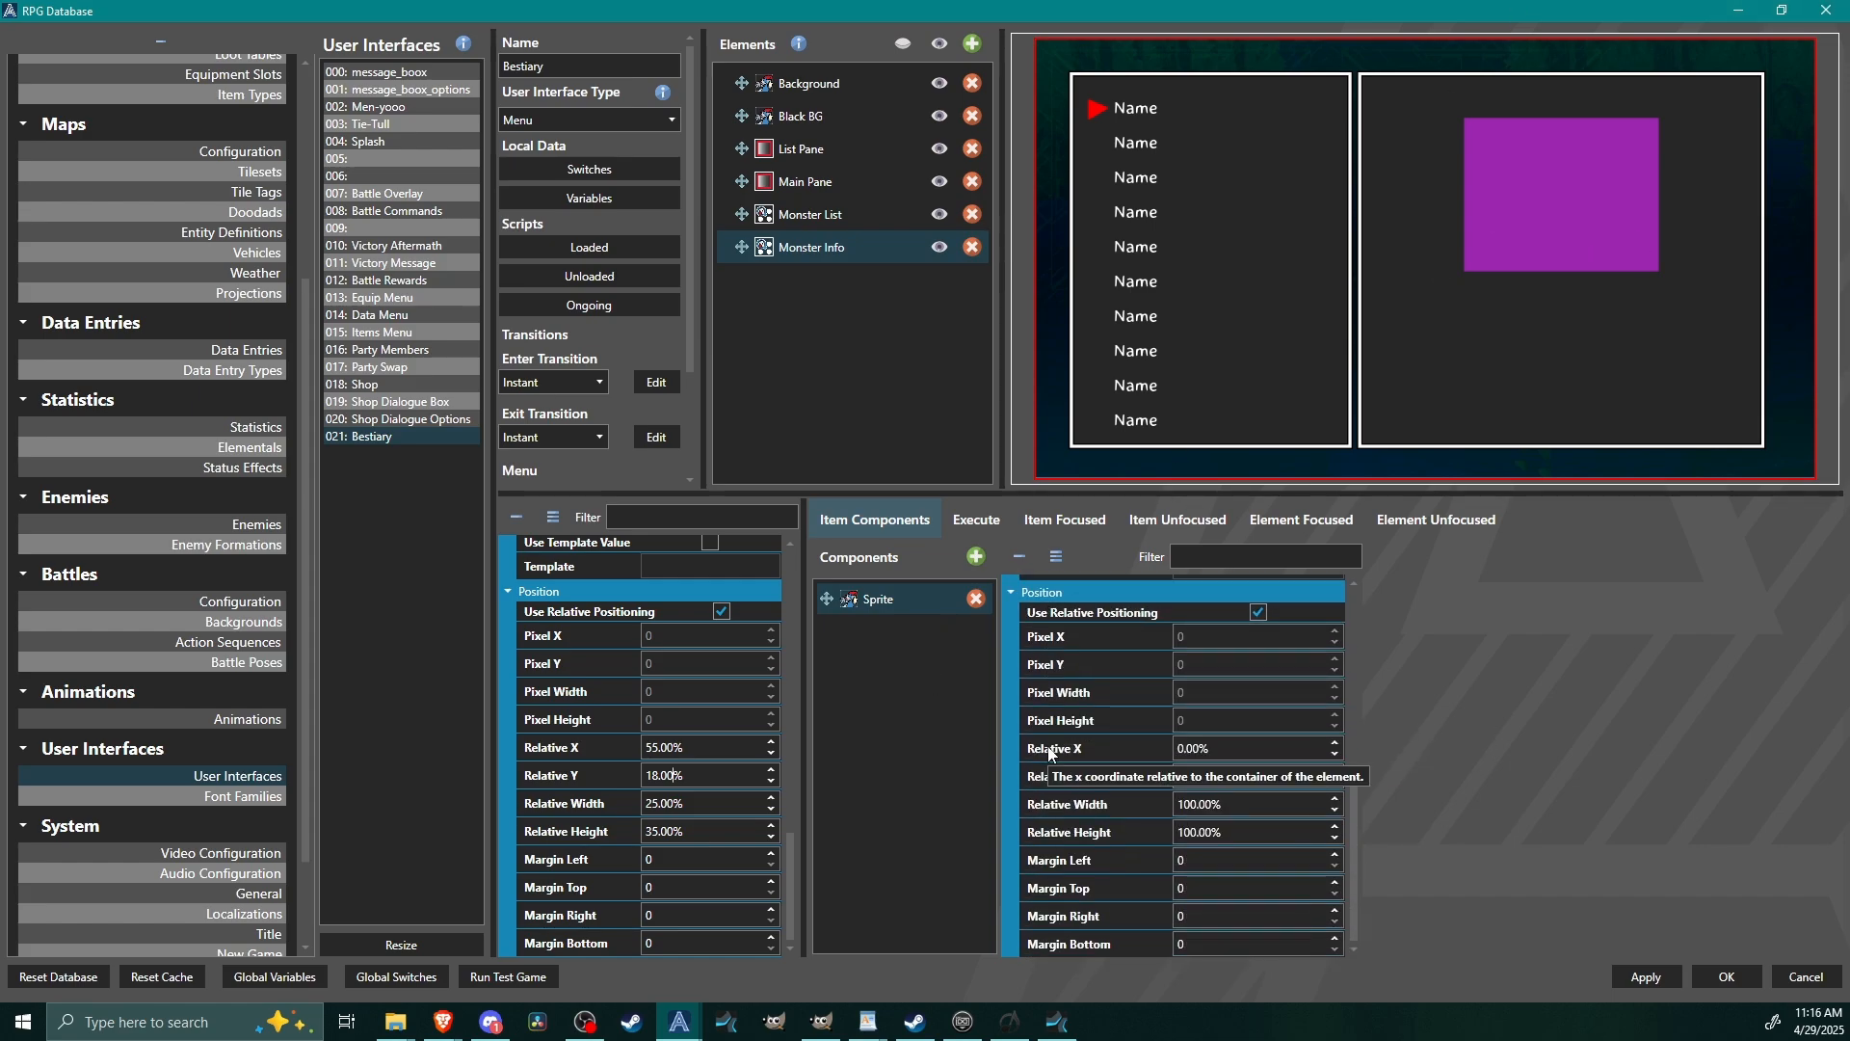
scroll(1070, 916, "up", 6)
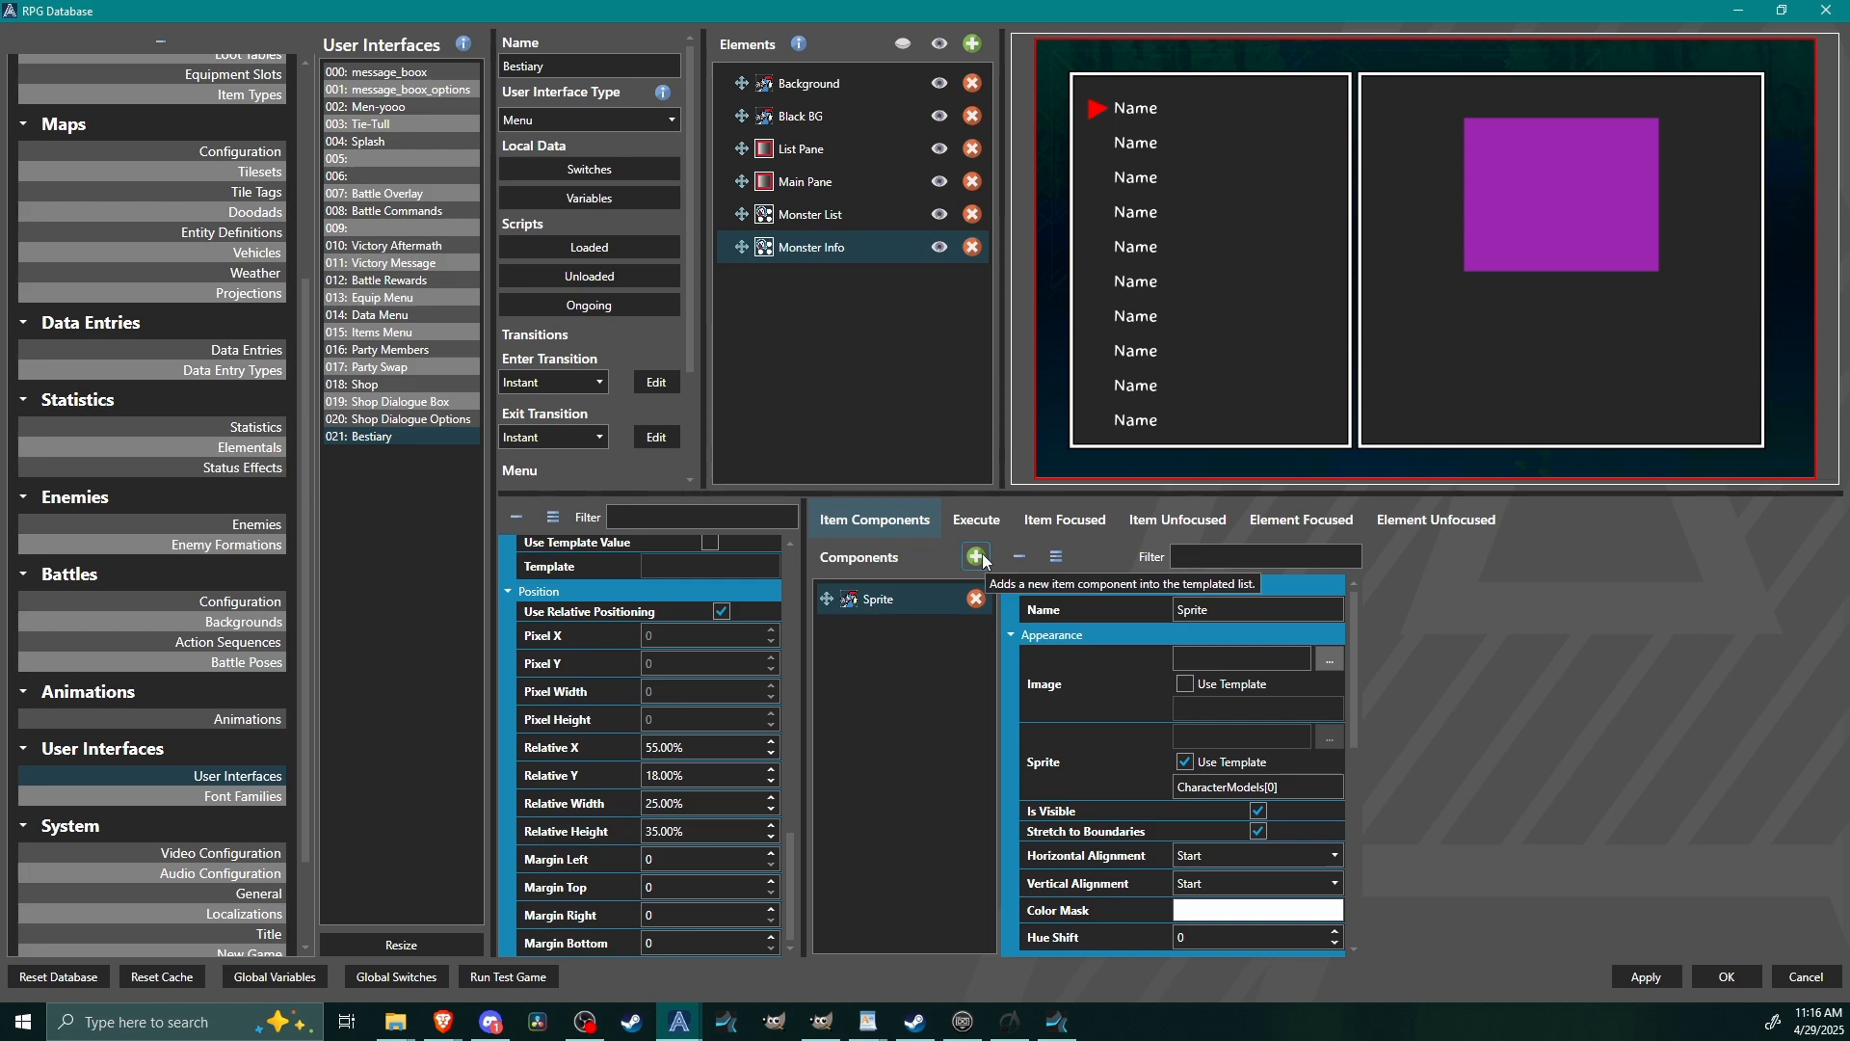
Add a Text item component named Name to Monster Info.
left_click(979, 554)
left_click(1046, 590)
left_click(877, 627)
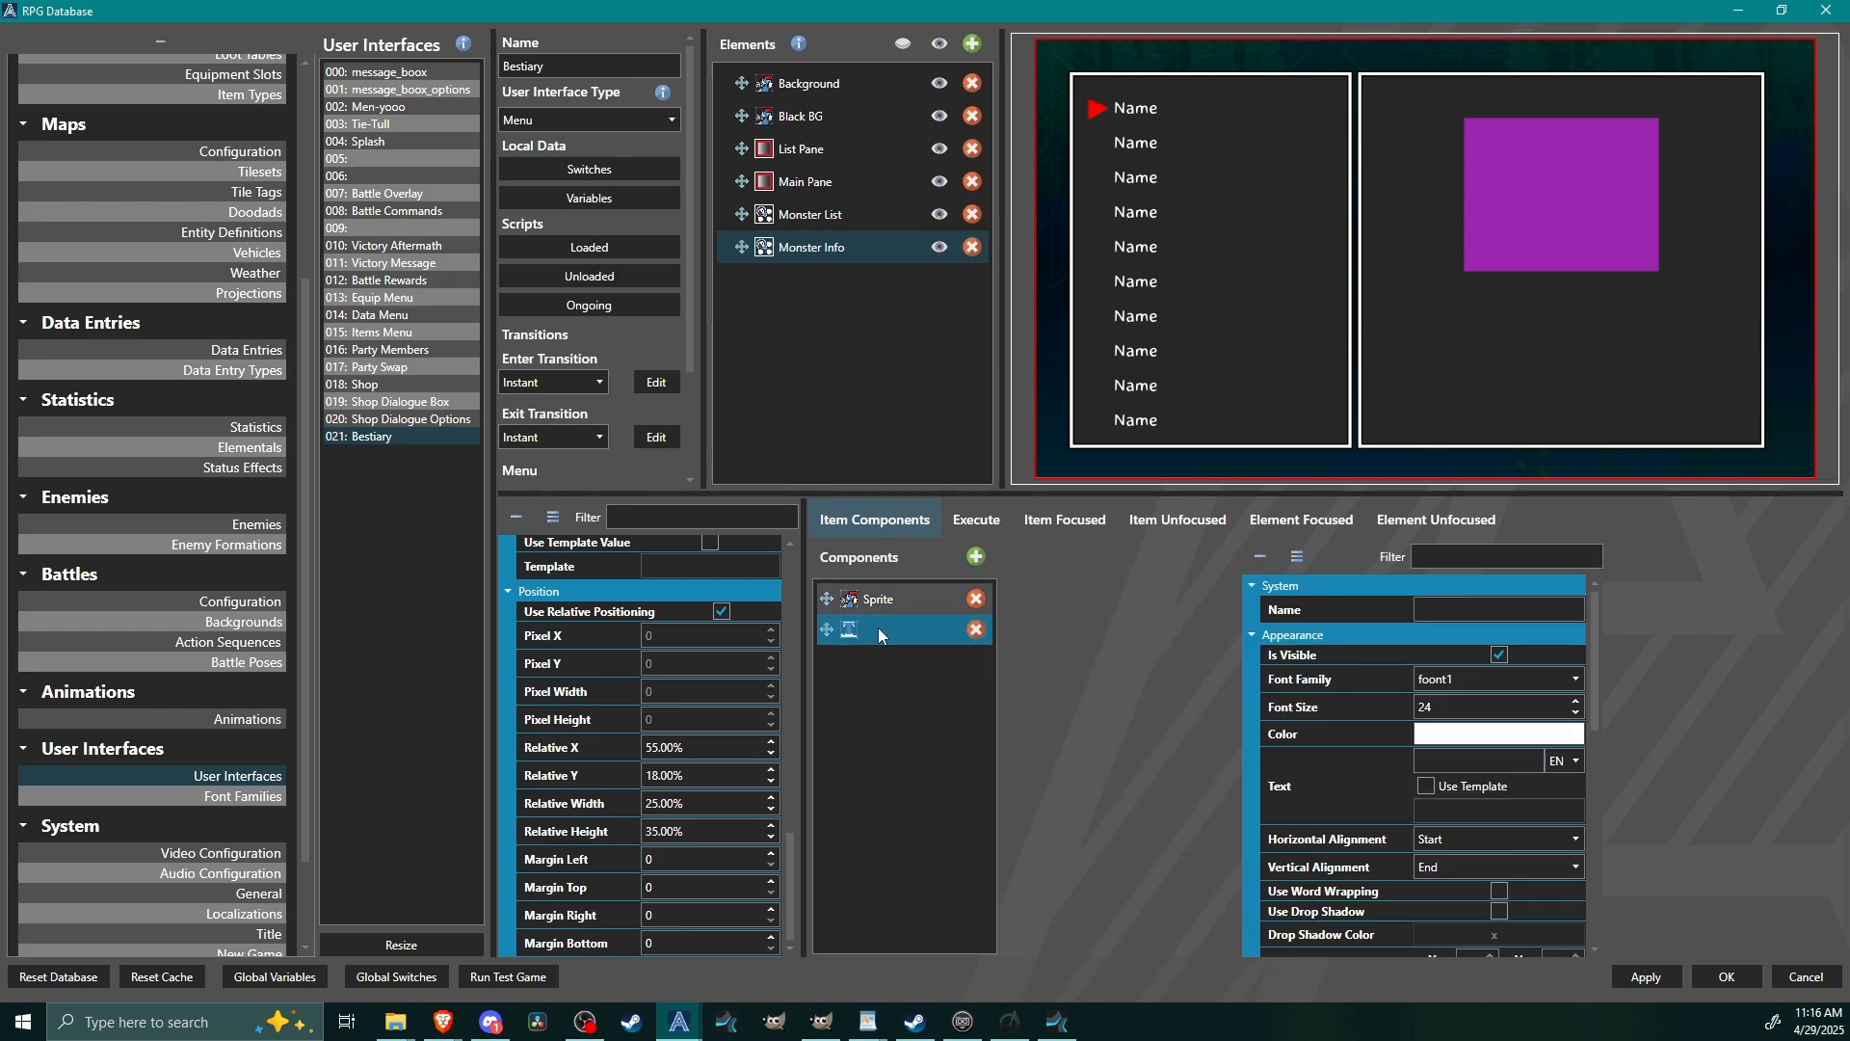
left_click(1468, 613)
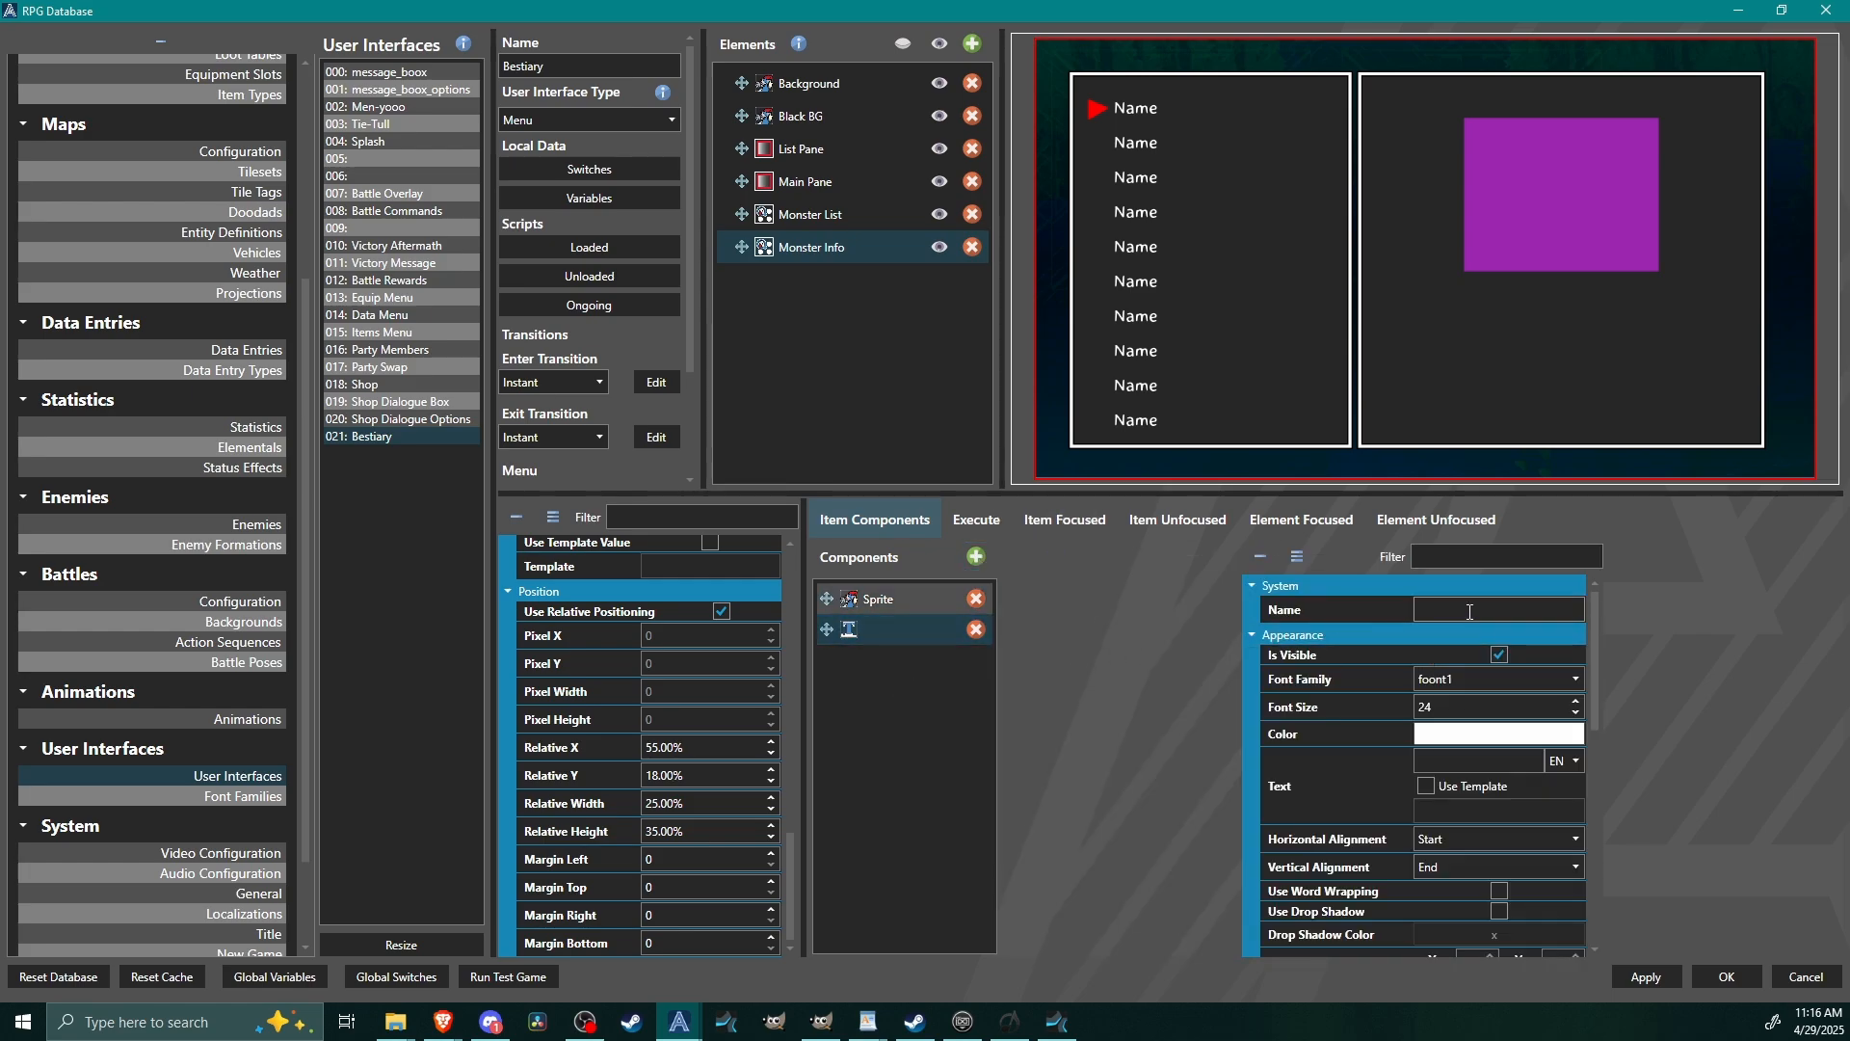
type("Name")
Set the Name component's font size to 36 and make its text use the Name template.
left_click(1451, 710)
type("36")
left_click(1426, 786)
left_click(1474, 814)
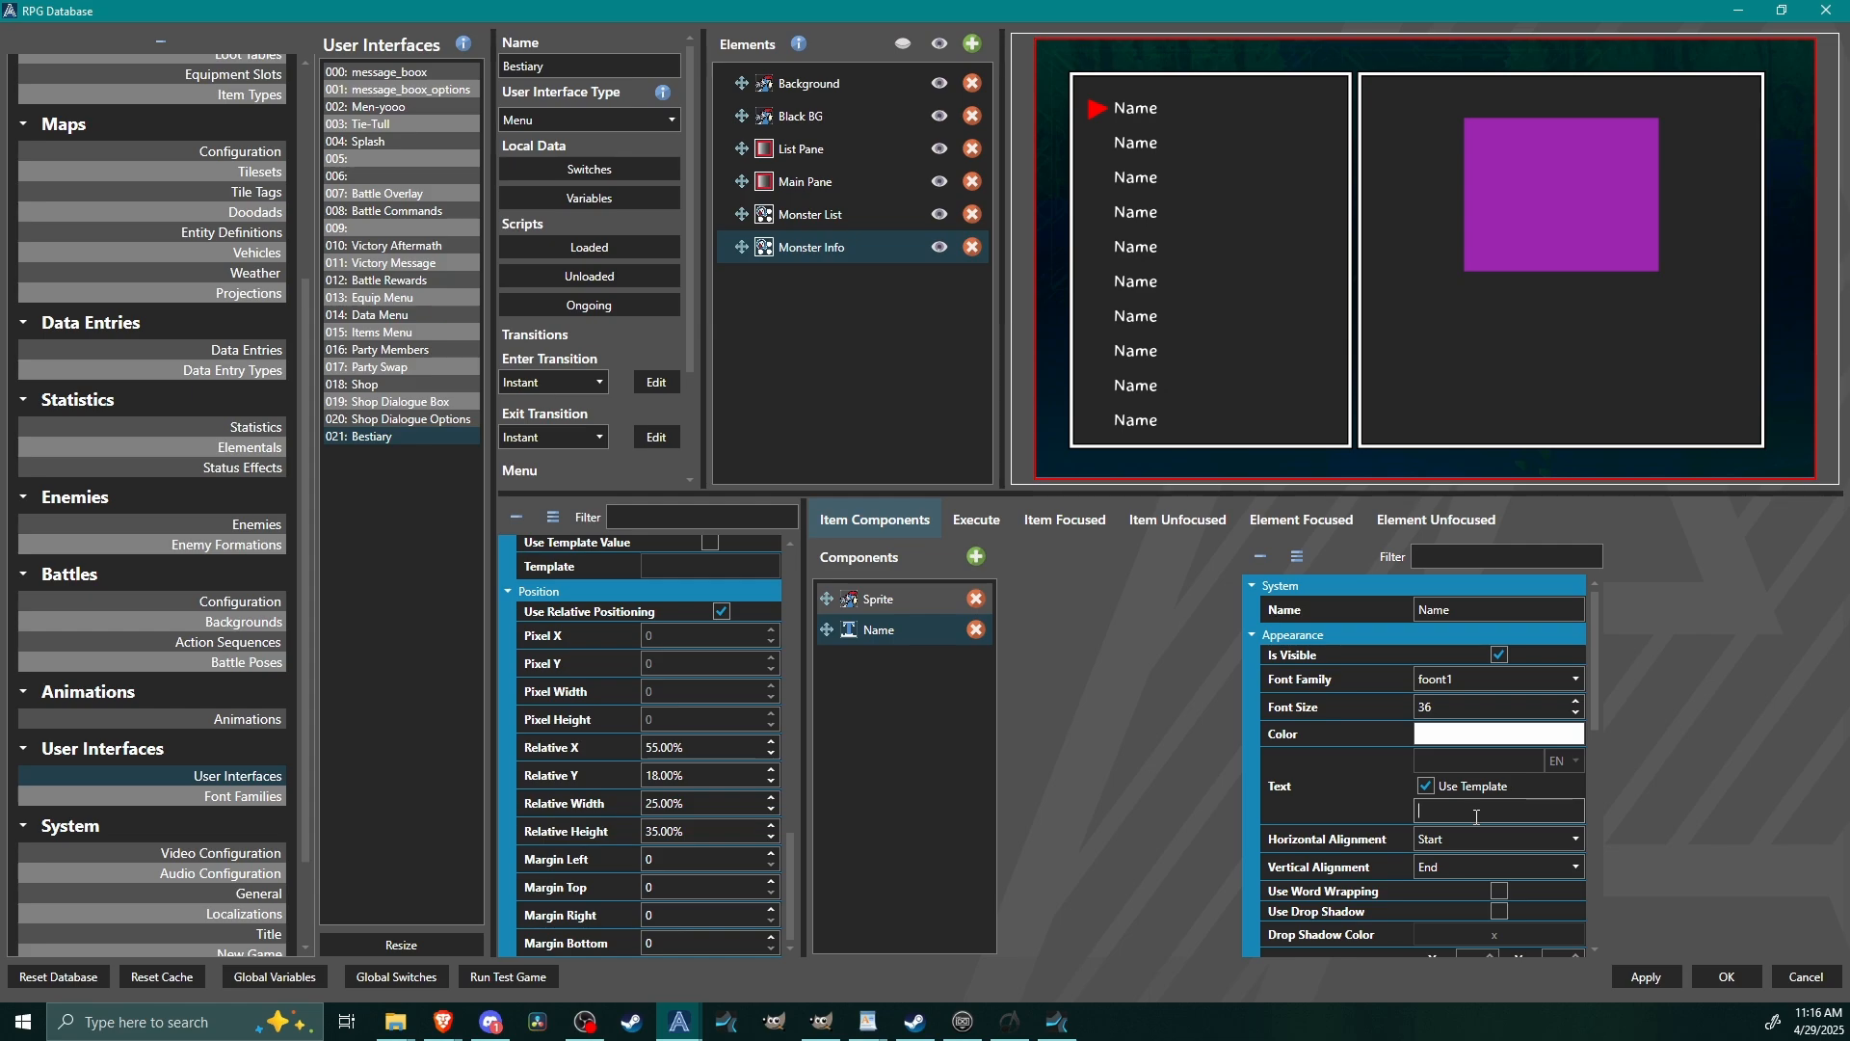
type("Name")
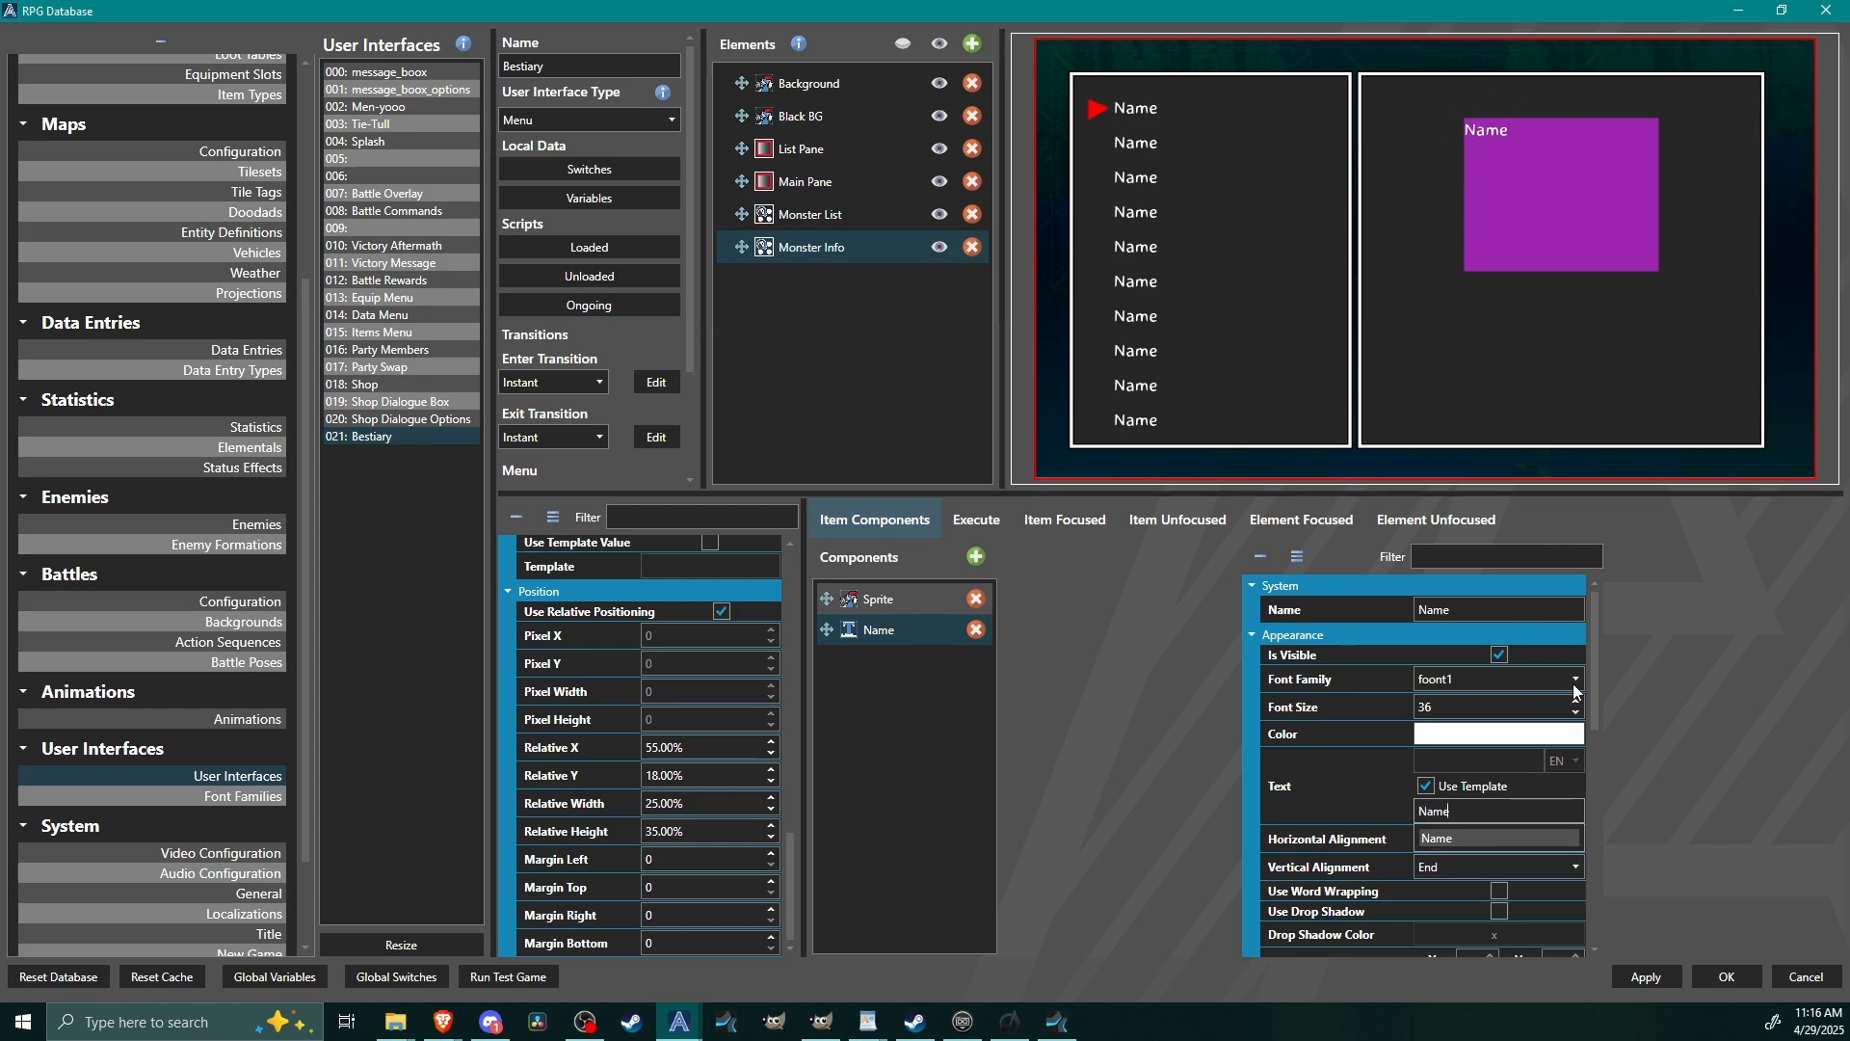
Set the Name component's relative Y to 110% so it sits just below the sprite.
left_click_drag(1593, 692, 1617, 912)
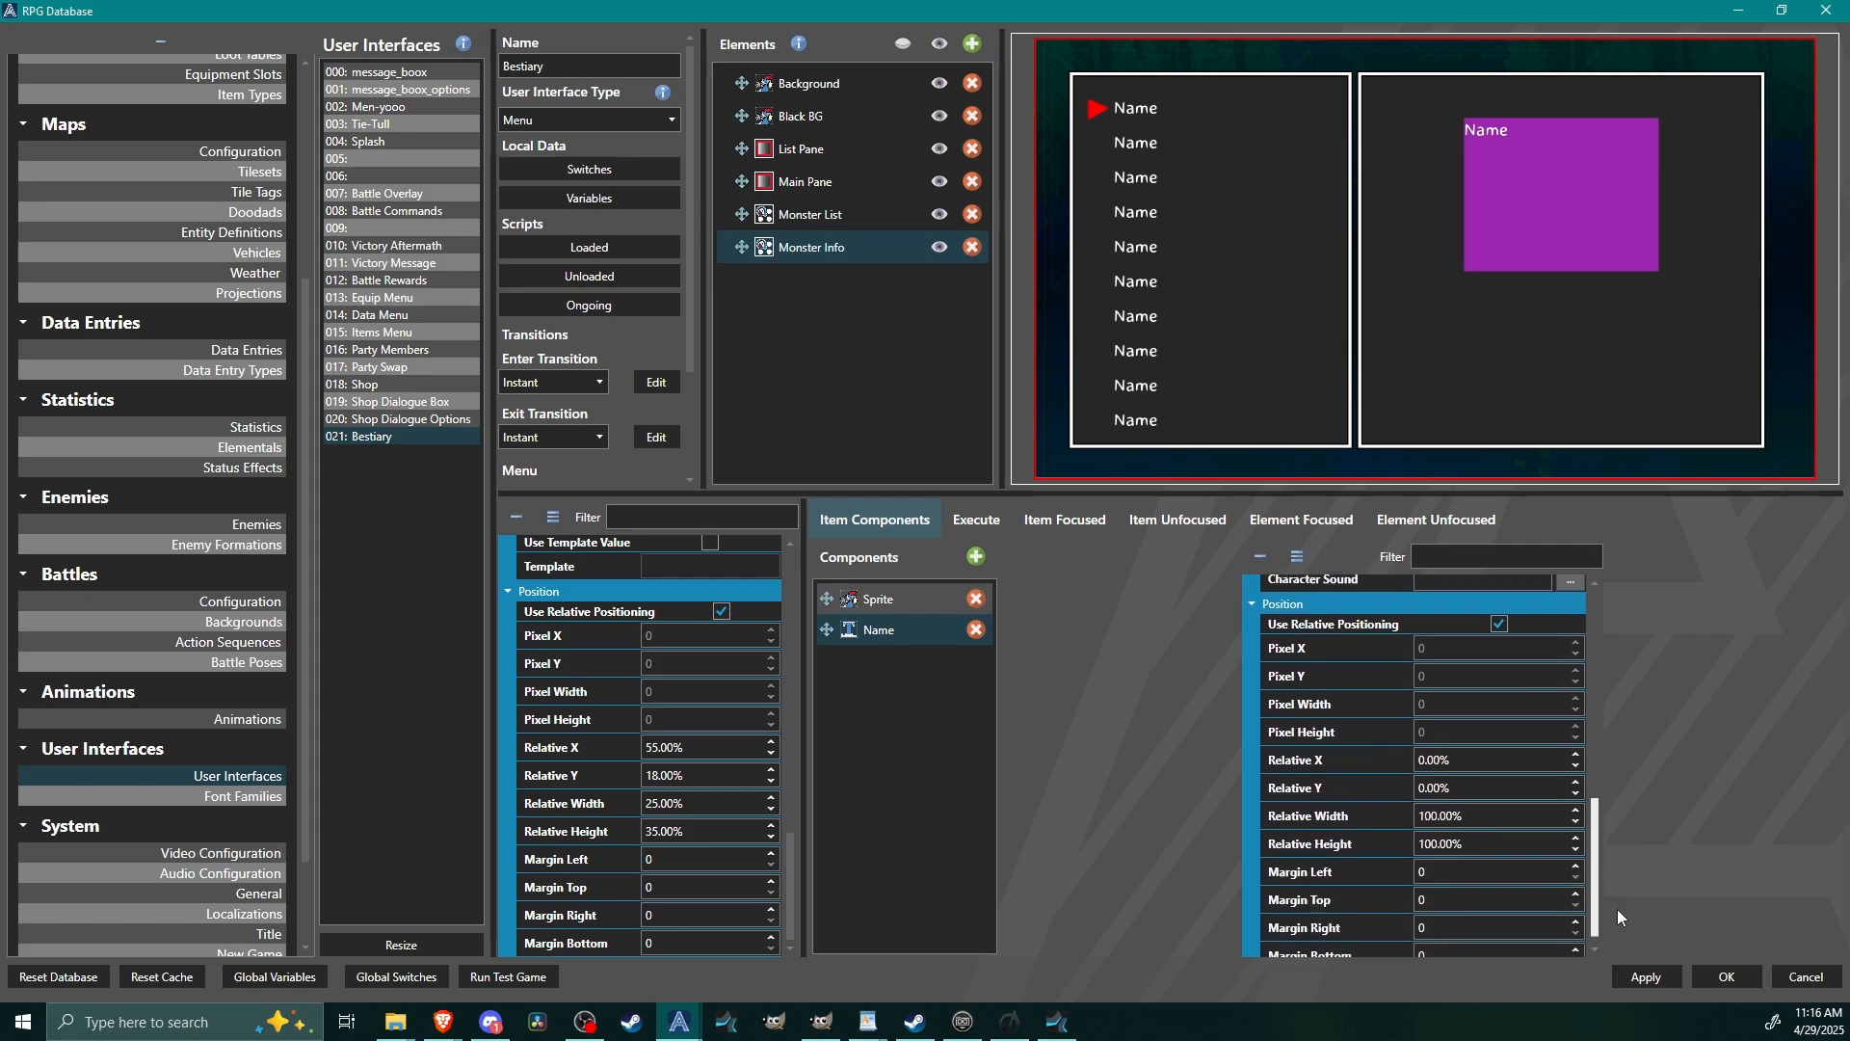
double_click(1488, 778)
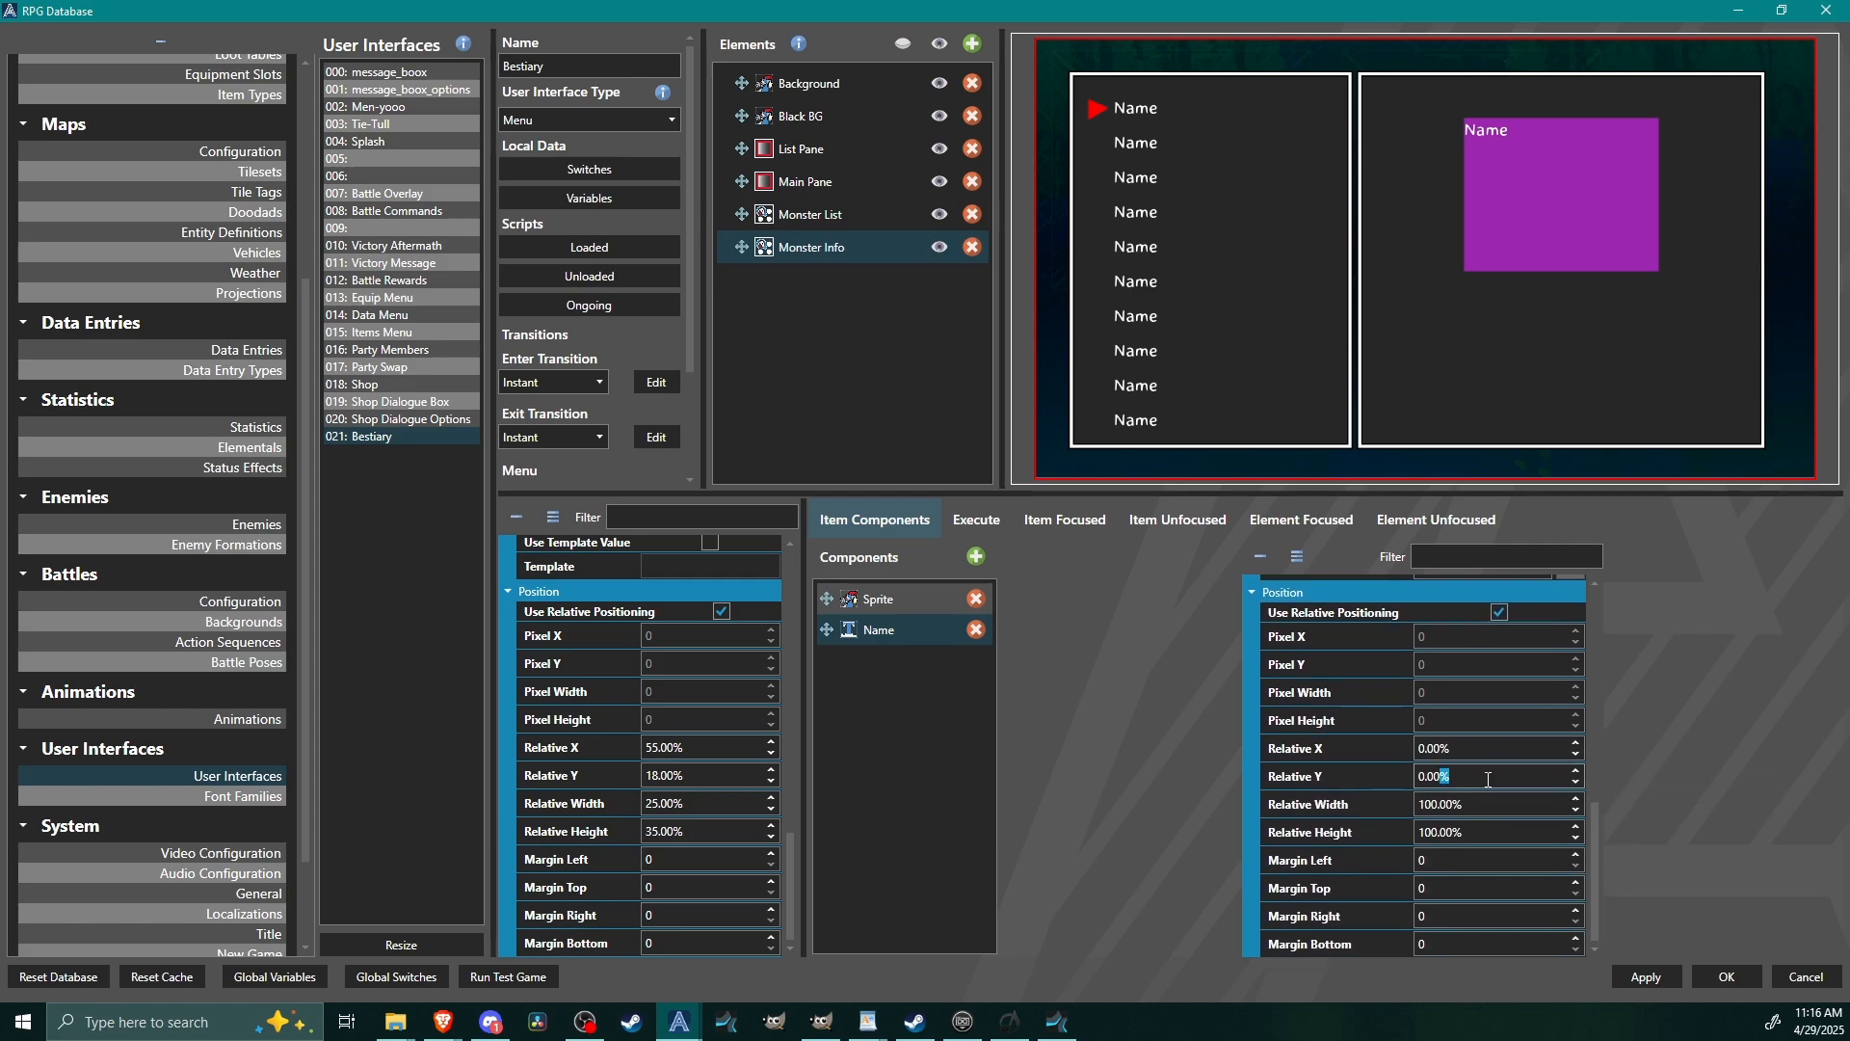
triple_click(1489, 778)
type("60")
scroll(1488, 780, "up", 20)
scroll(1488, 780, "up", 13)
scroll(1488, 780, "up", 2)
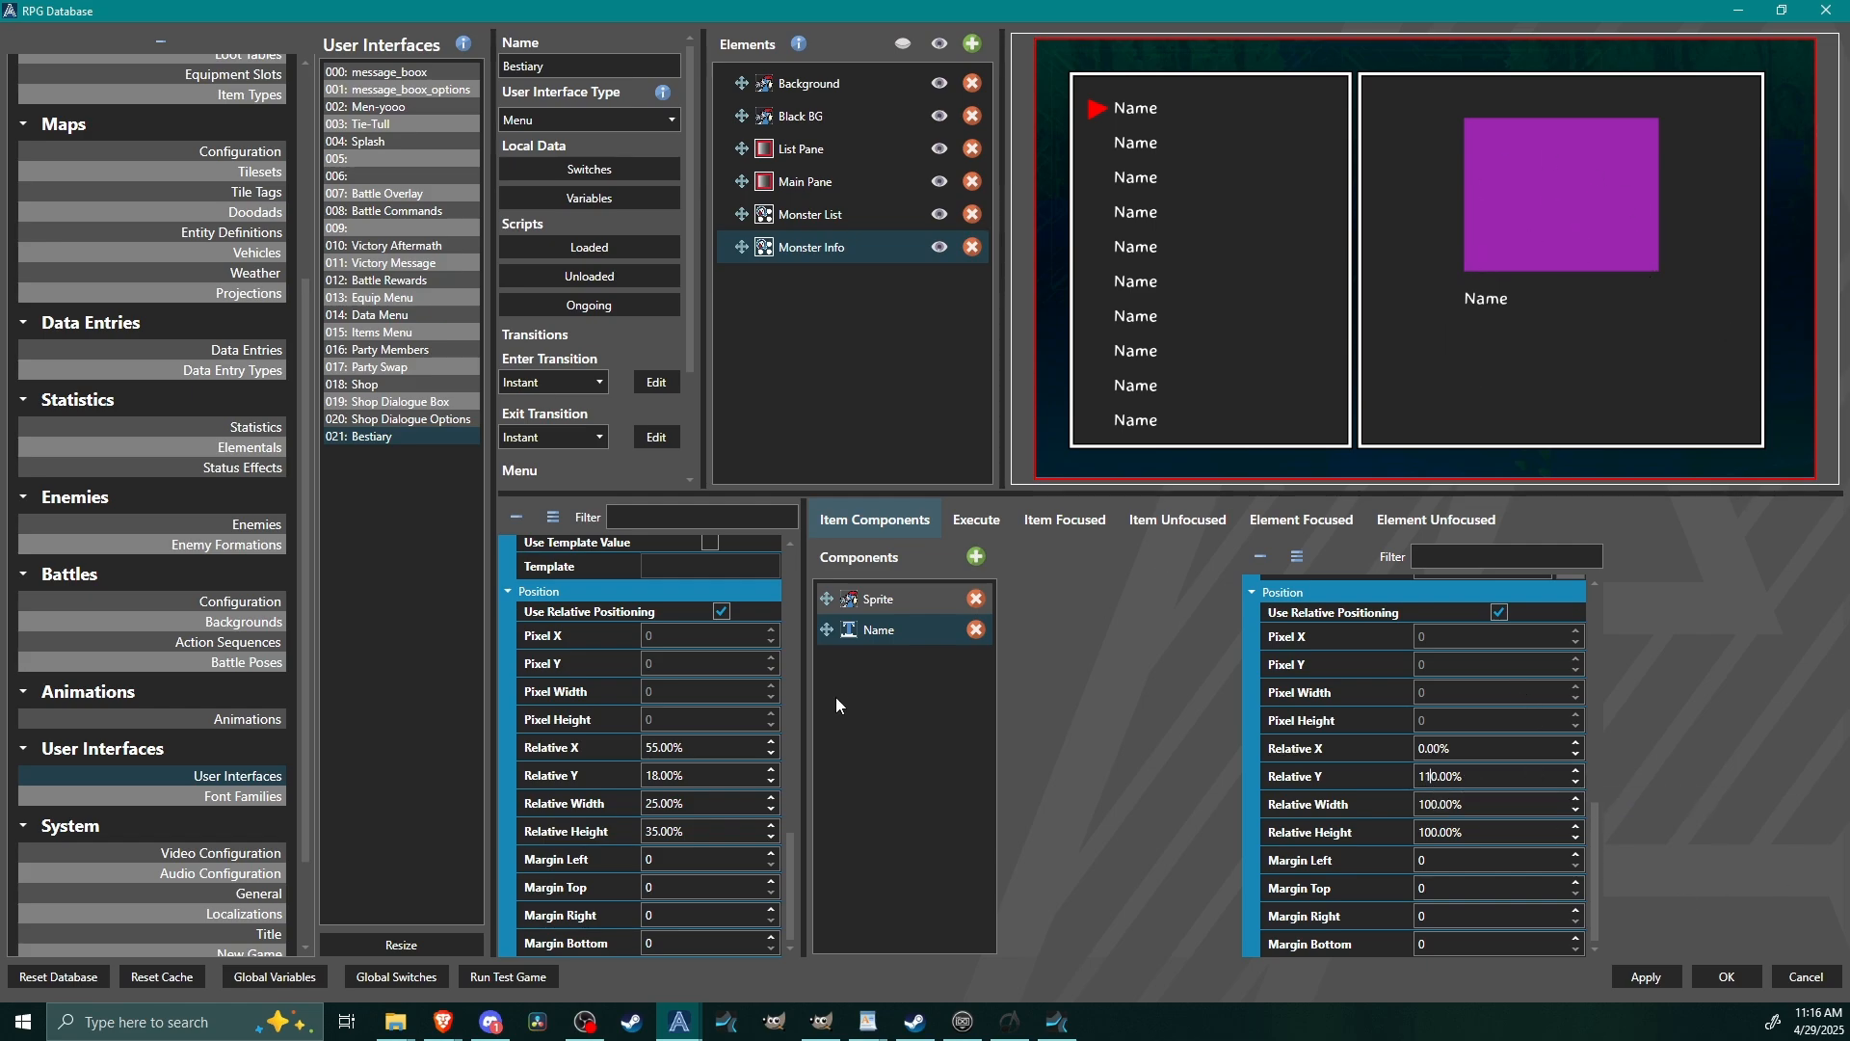
Duplicate the Name text component in Monster Info and name the copy Location.
right_click(885, 628)
left_click(915, 639)
right_click(913, 674)
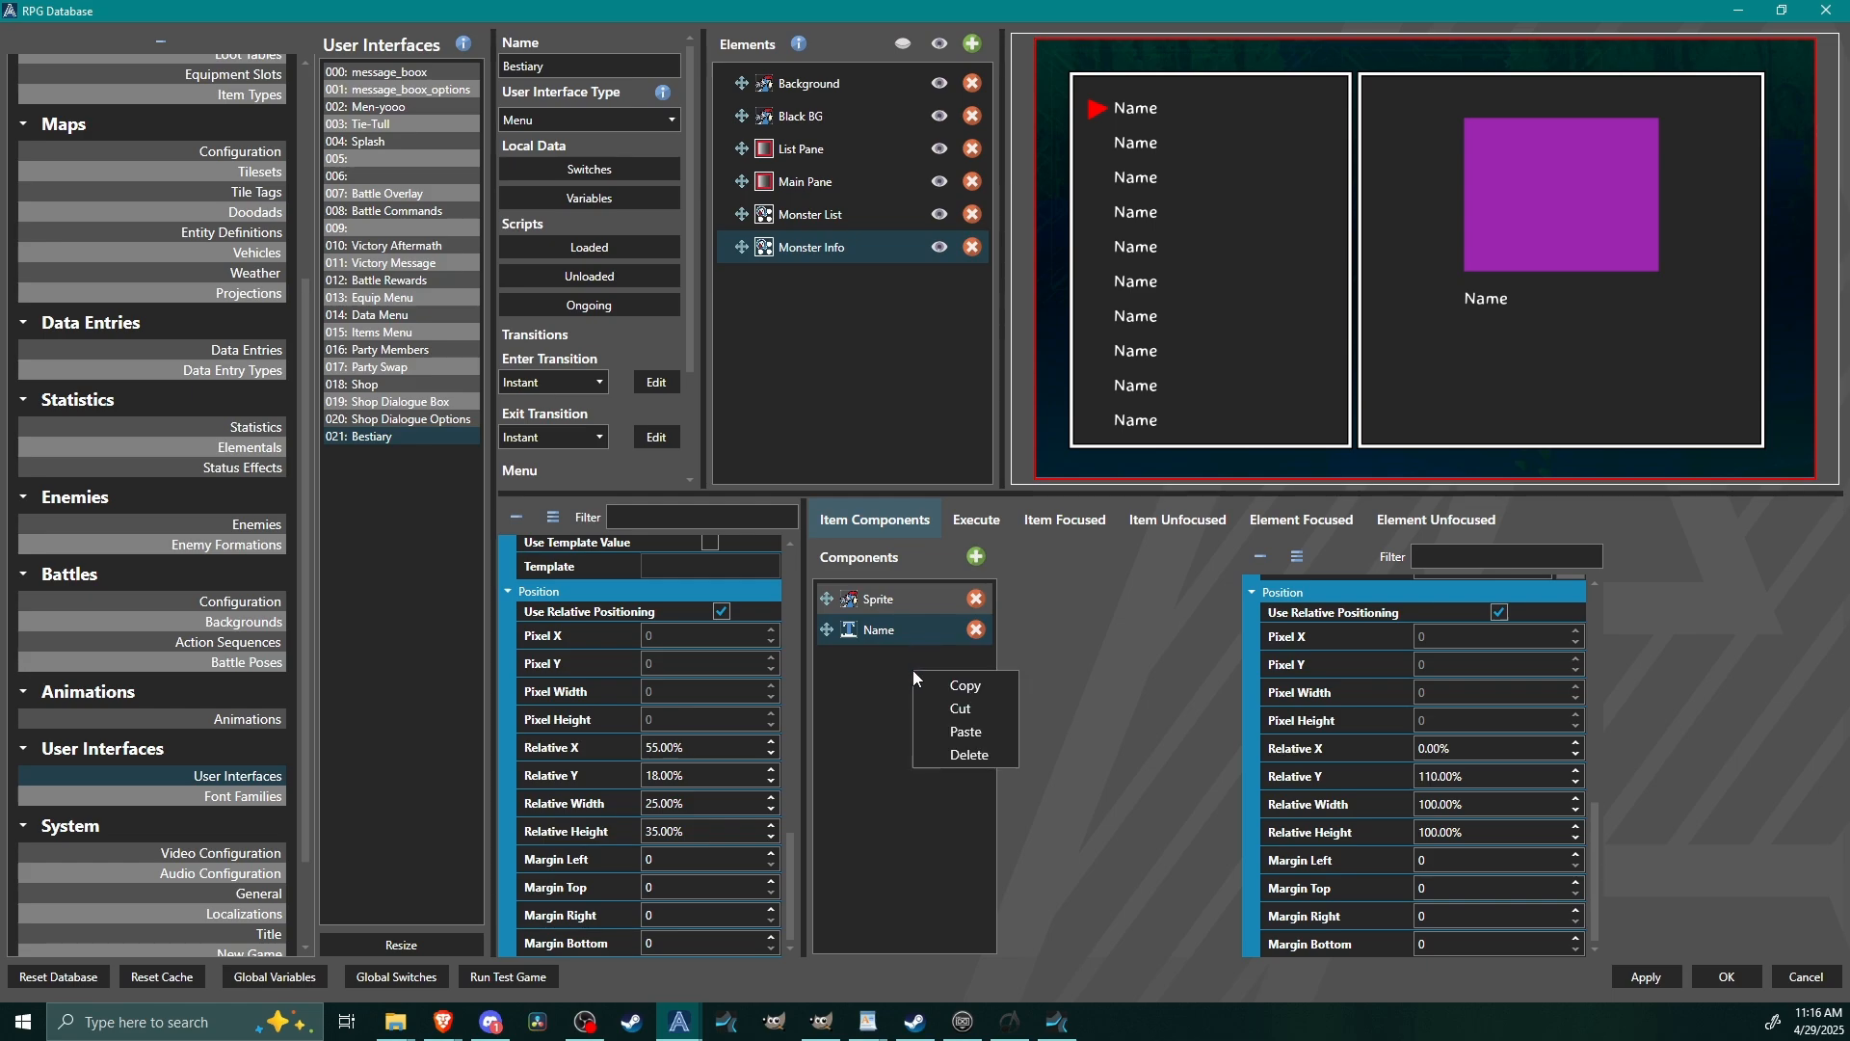
left_click(965, 731)
left_click(857, 660)
scroll(1354, 766, "up", 3)
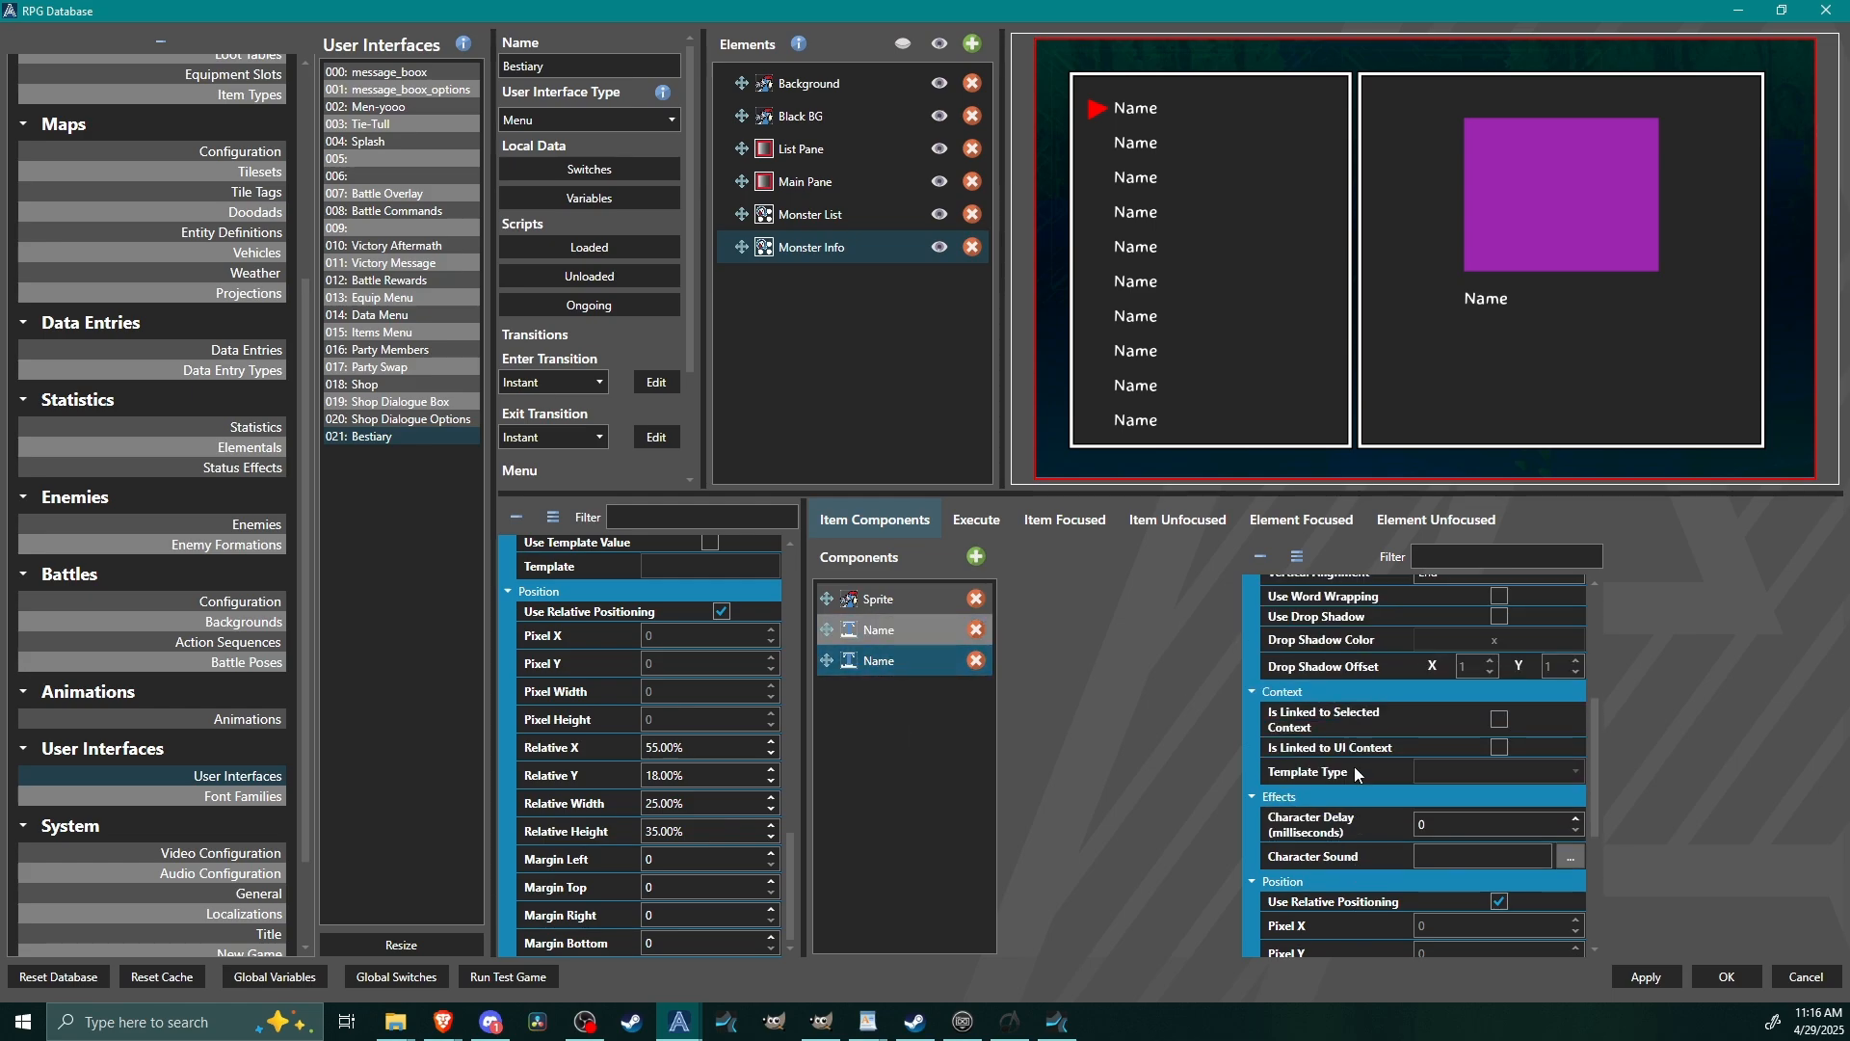
scroll(1355, 766, "up", 5)
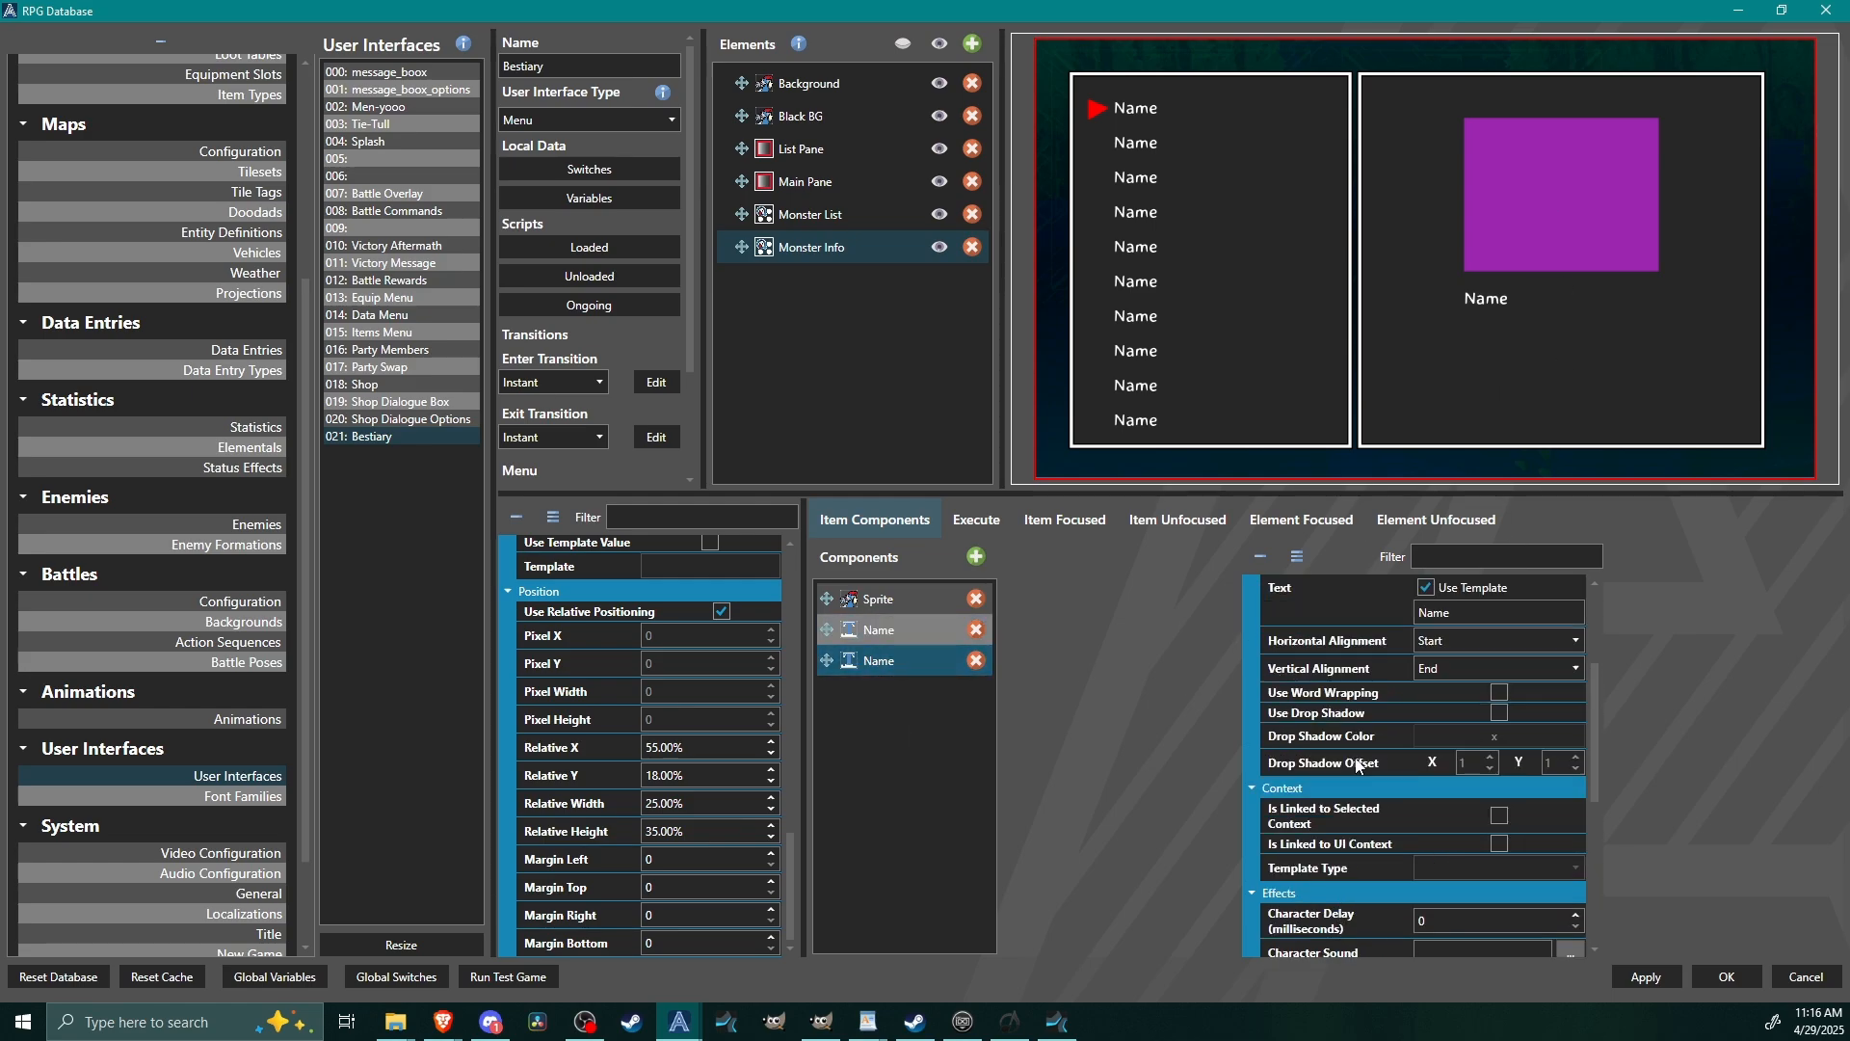
double_click(1490, 605)
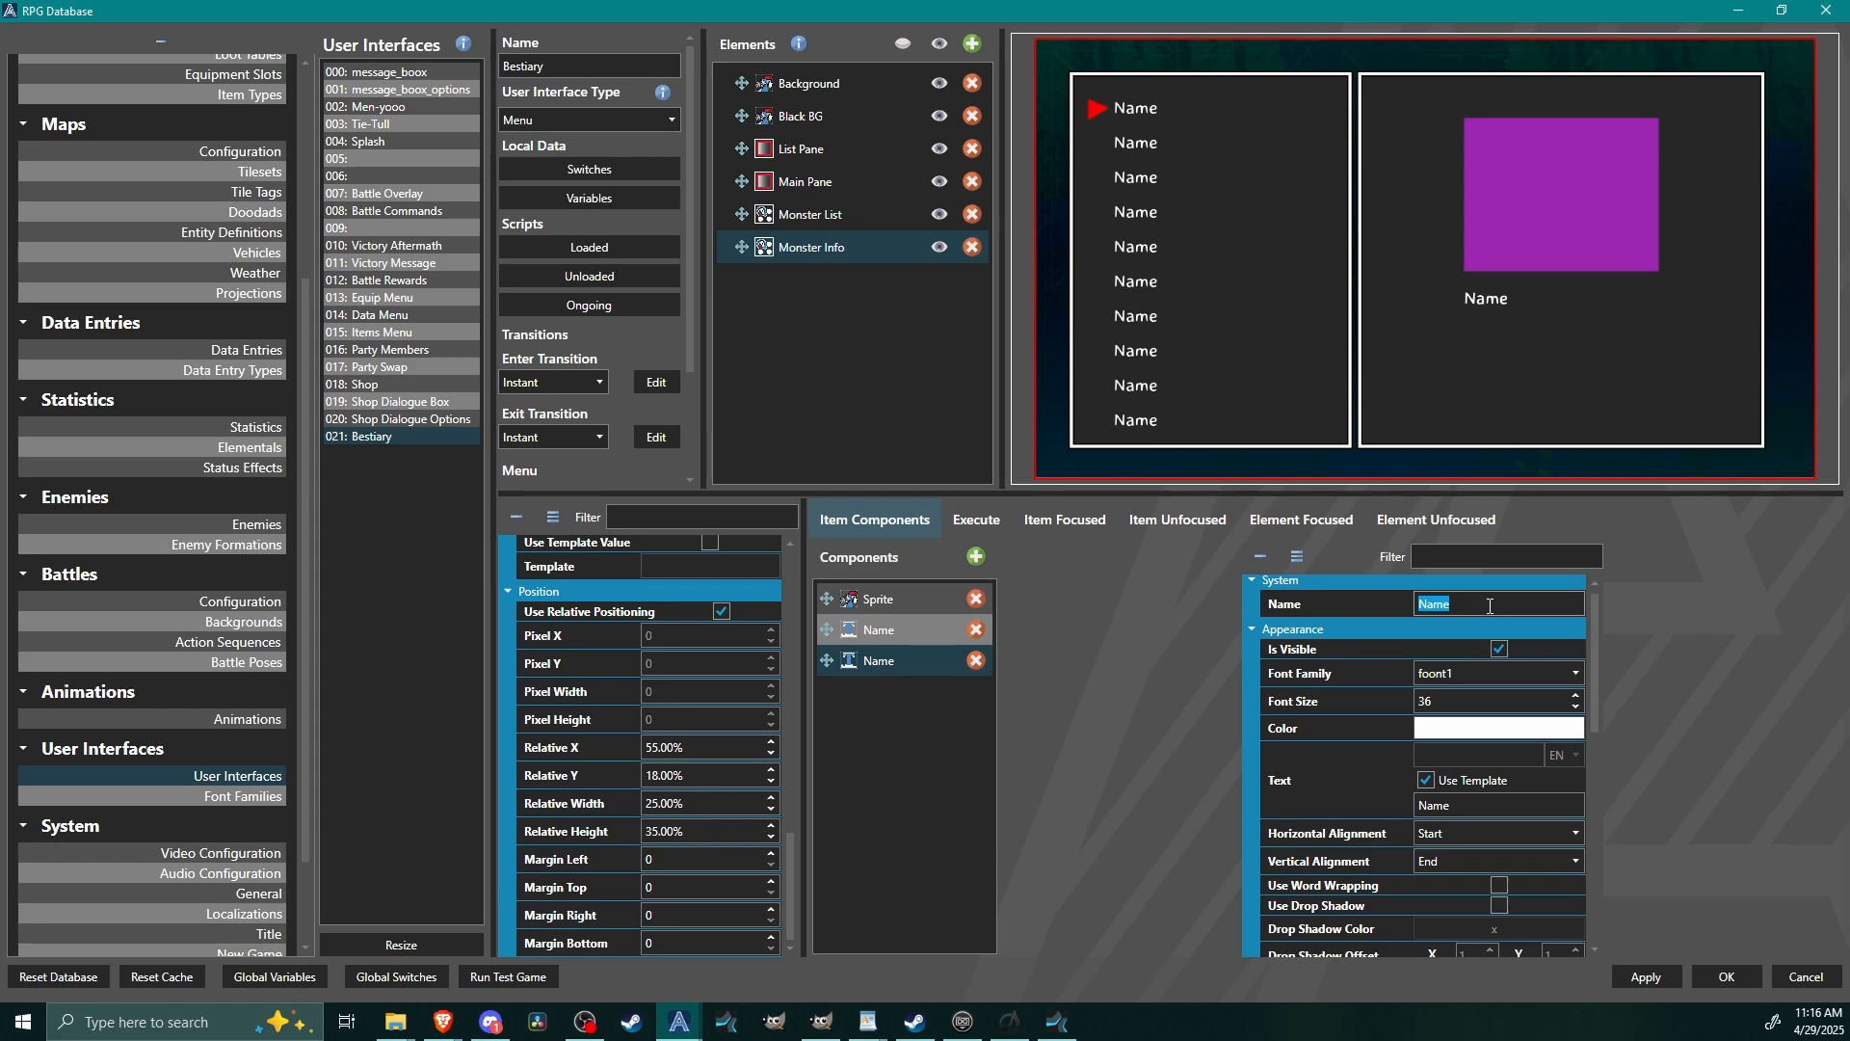
type("Location")
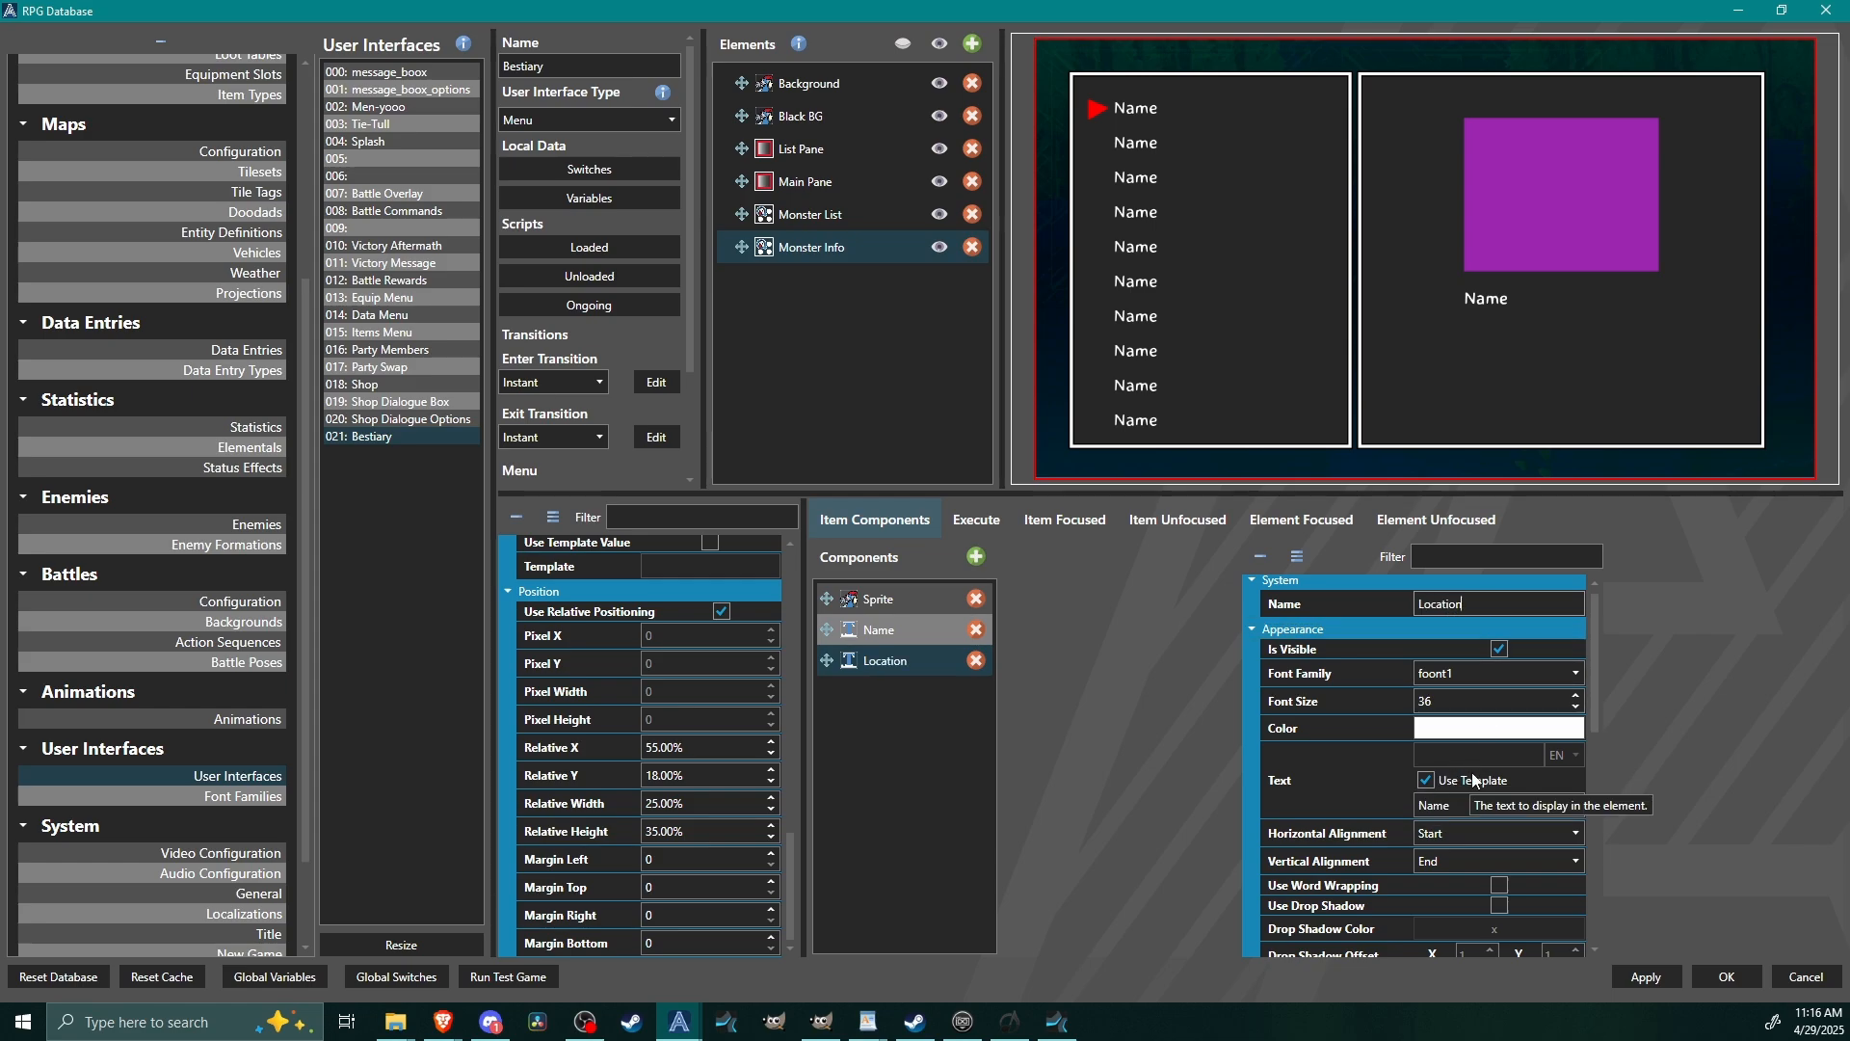
Set the Location component's text template to Strings[0].
double_click(1446, 801)
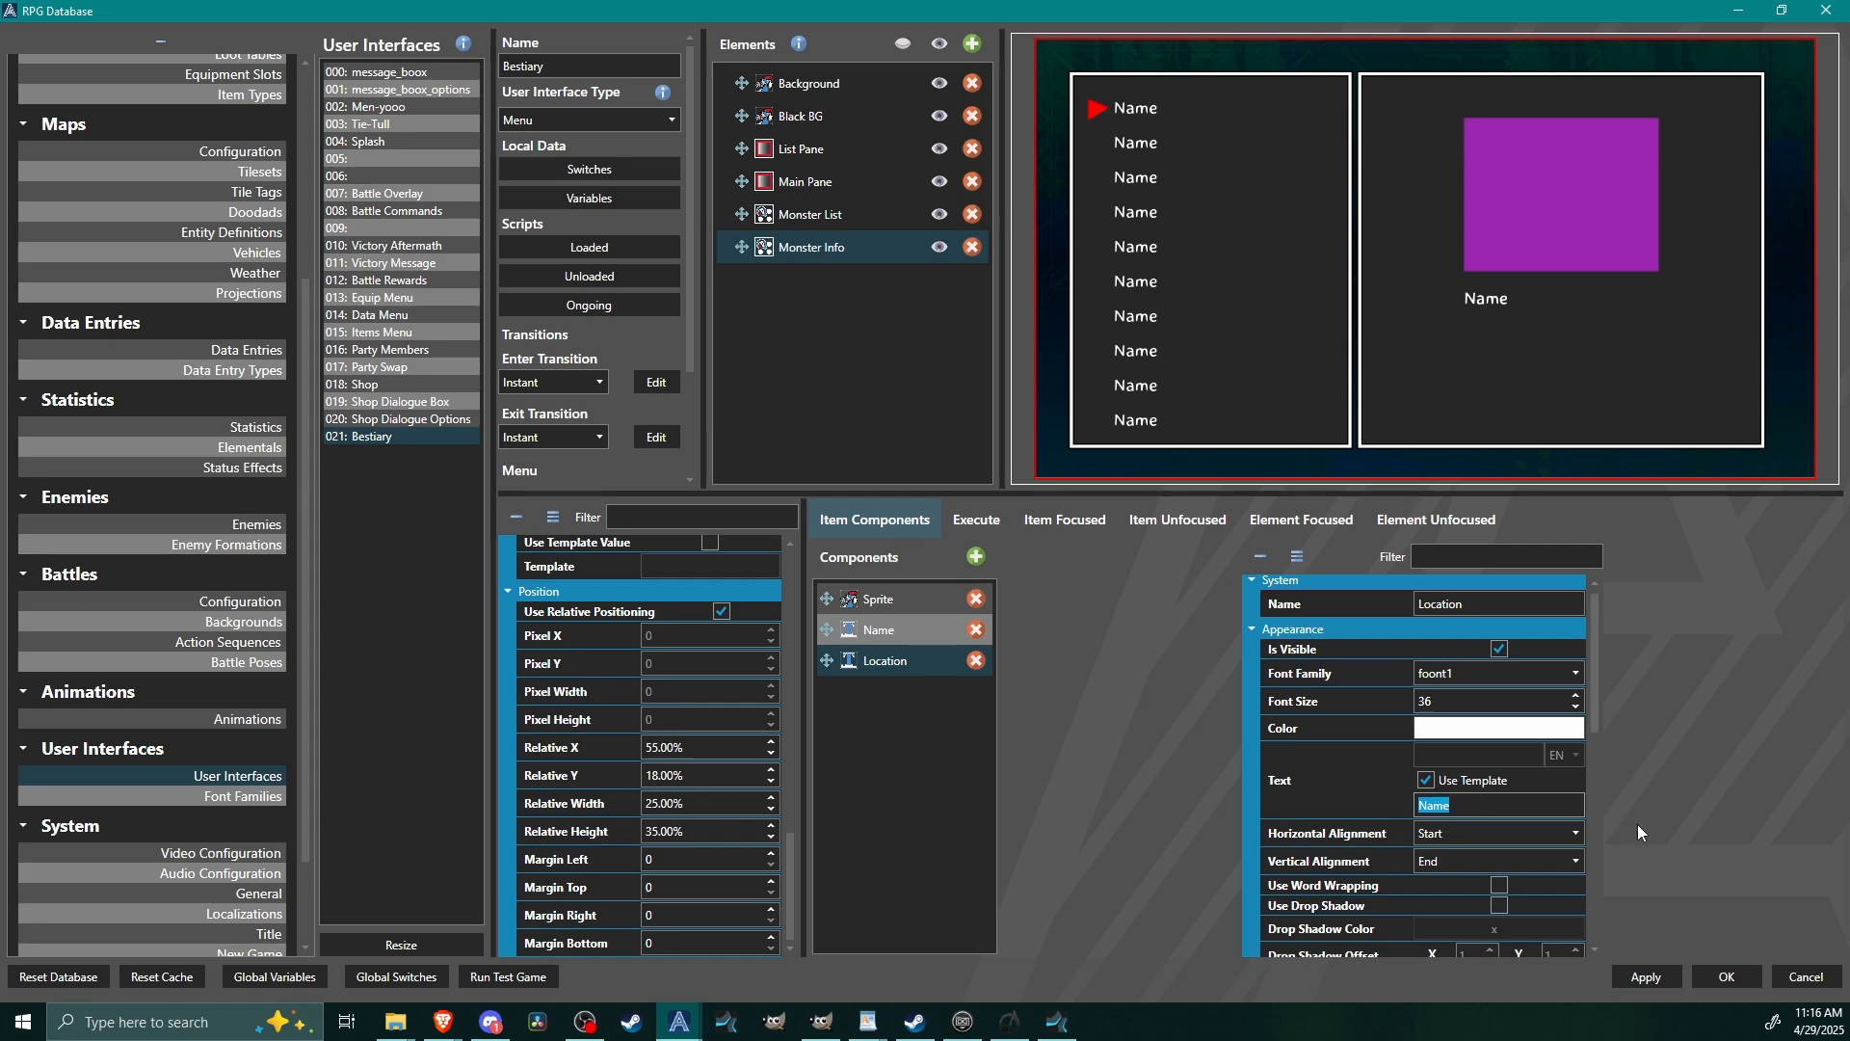
type("Strings")
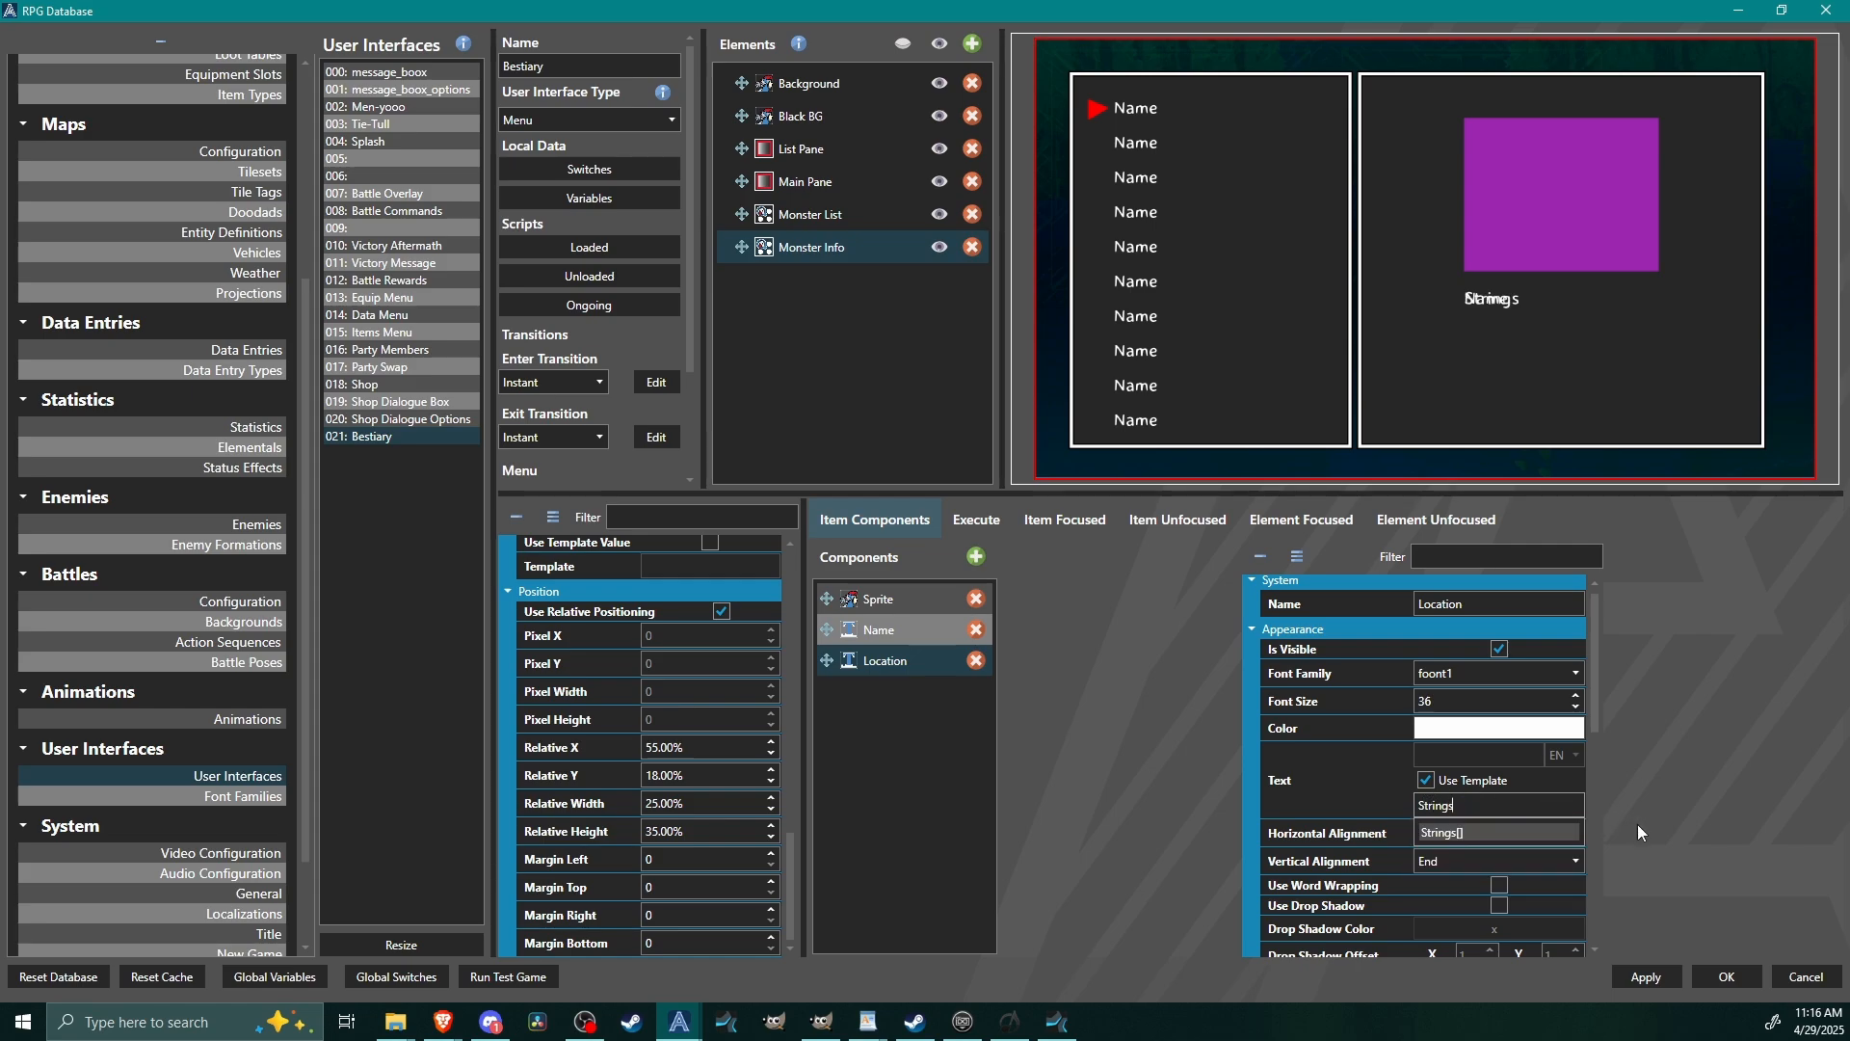
left_click(1505, 834)
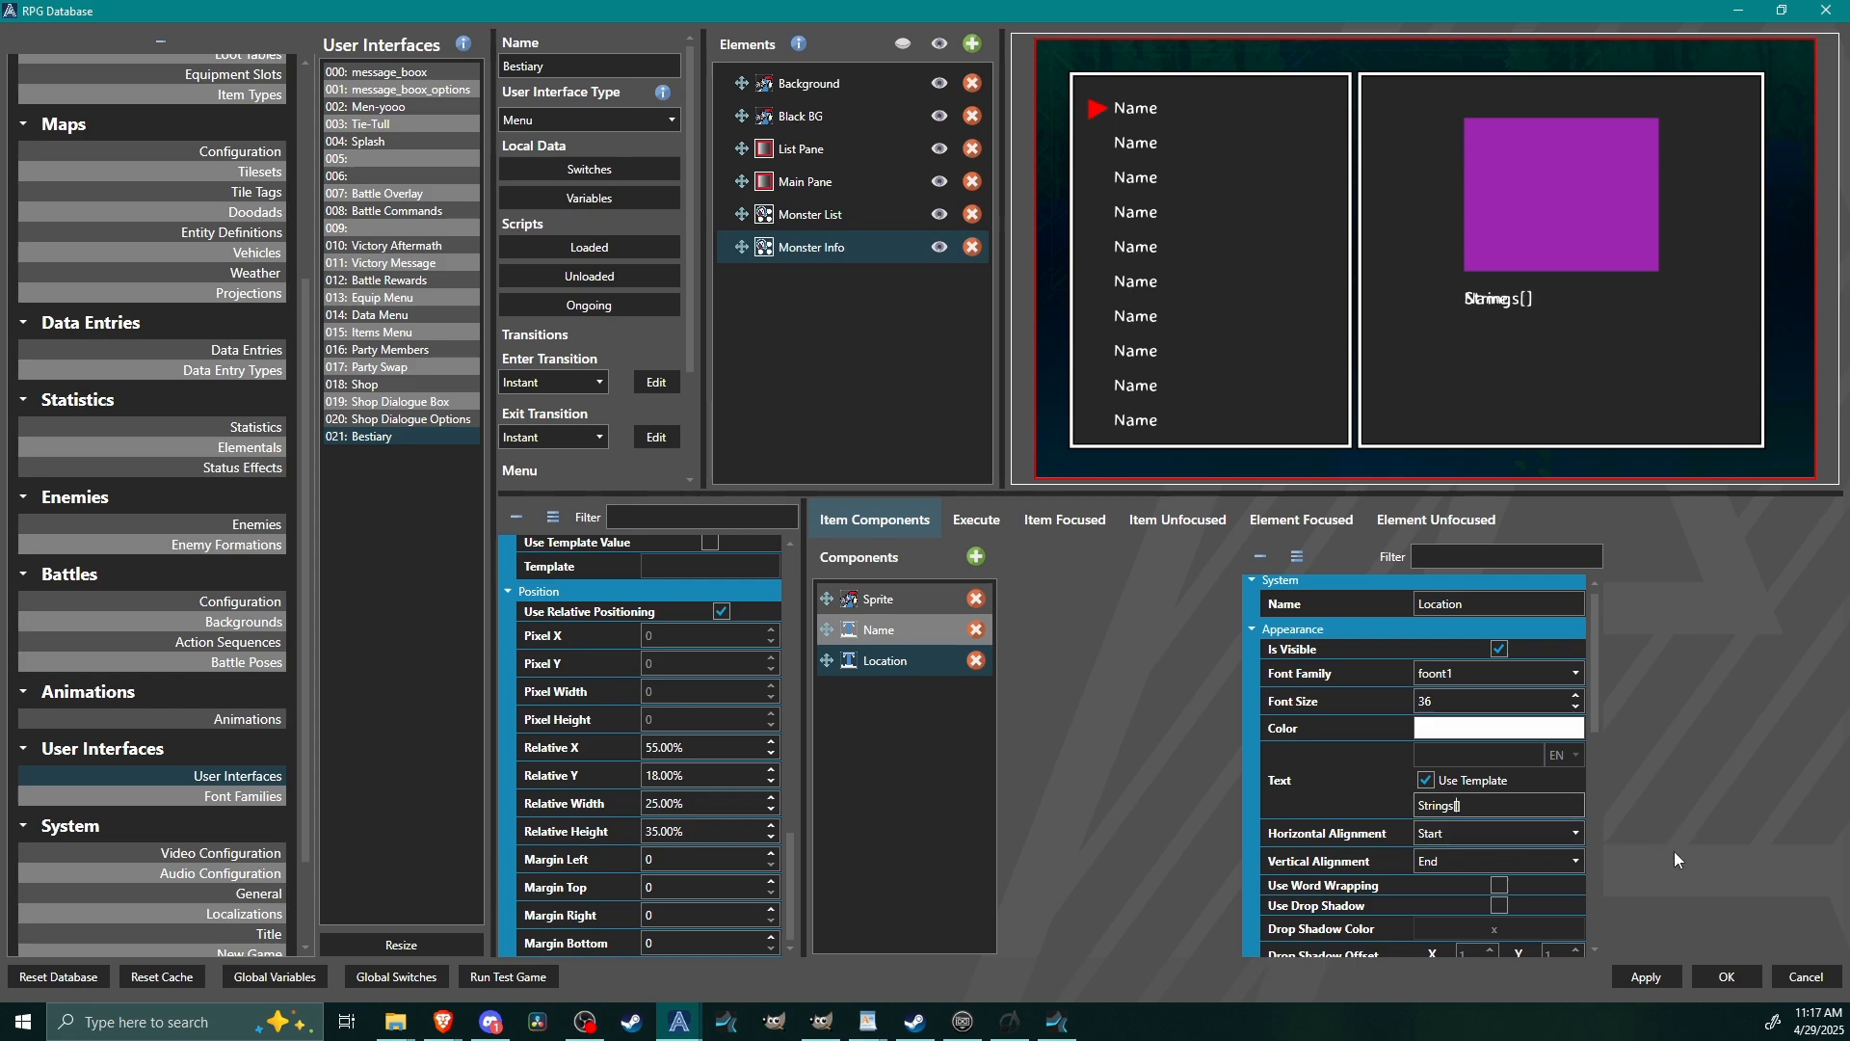
type("0")
Set the Location component's relative Y to 125% so it sits just below the name.
left_click_drag(1592, 662, 1633, 872)
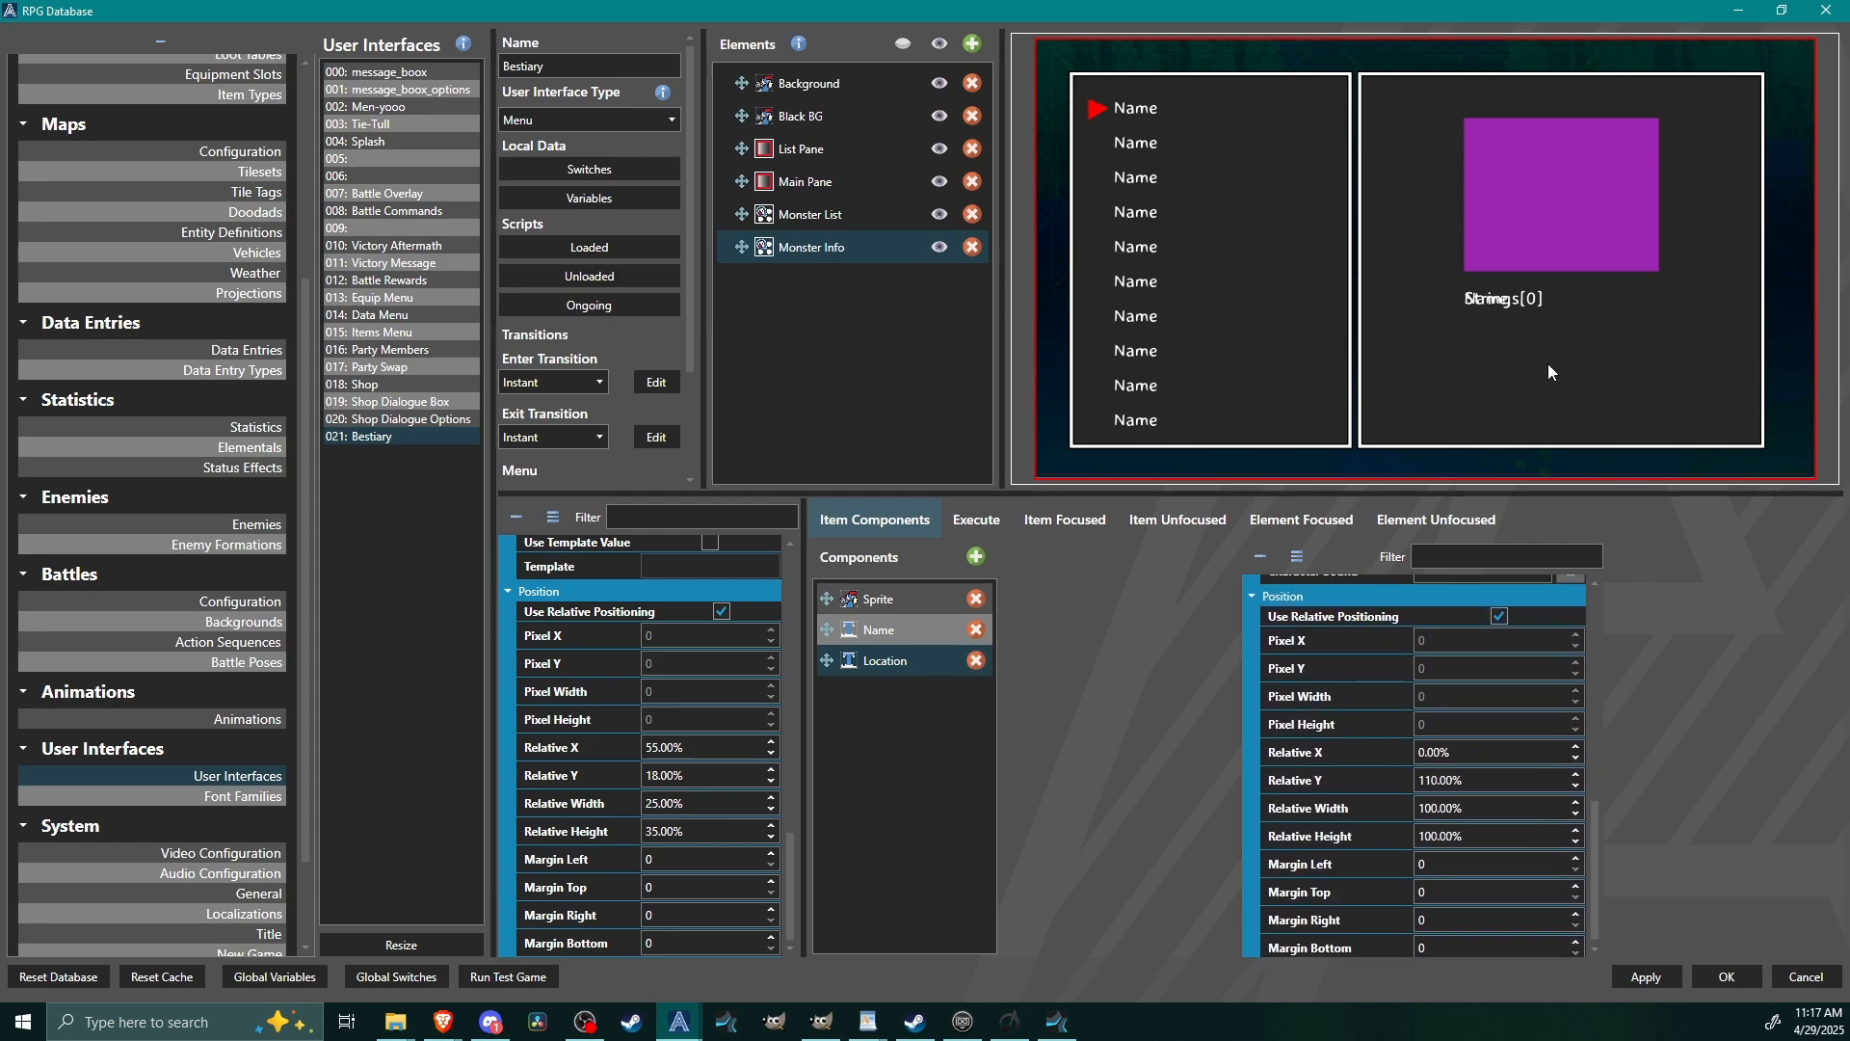
triple_click(1503, 773)
type("125")
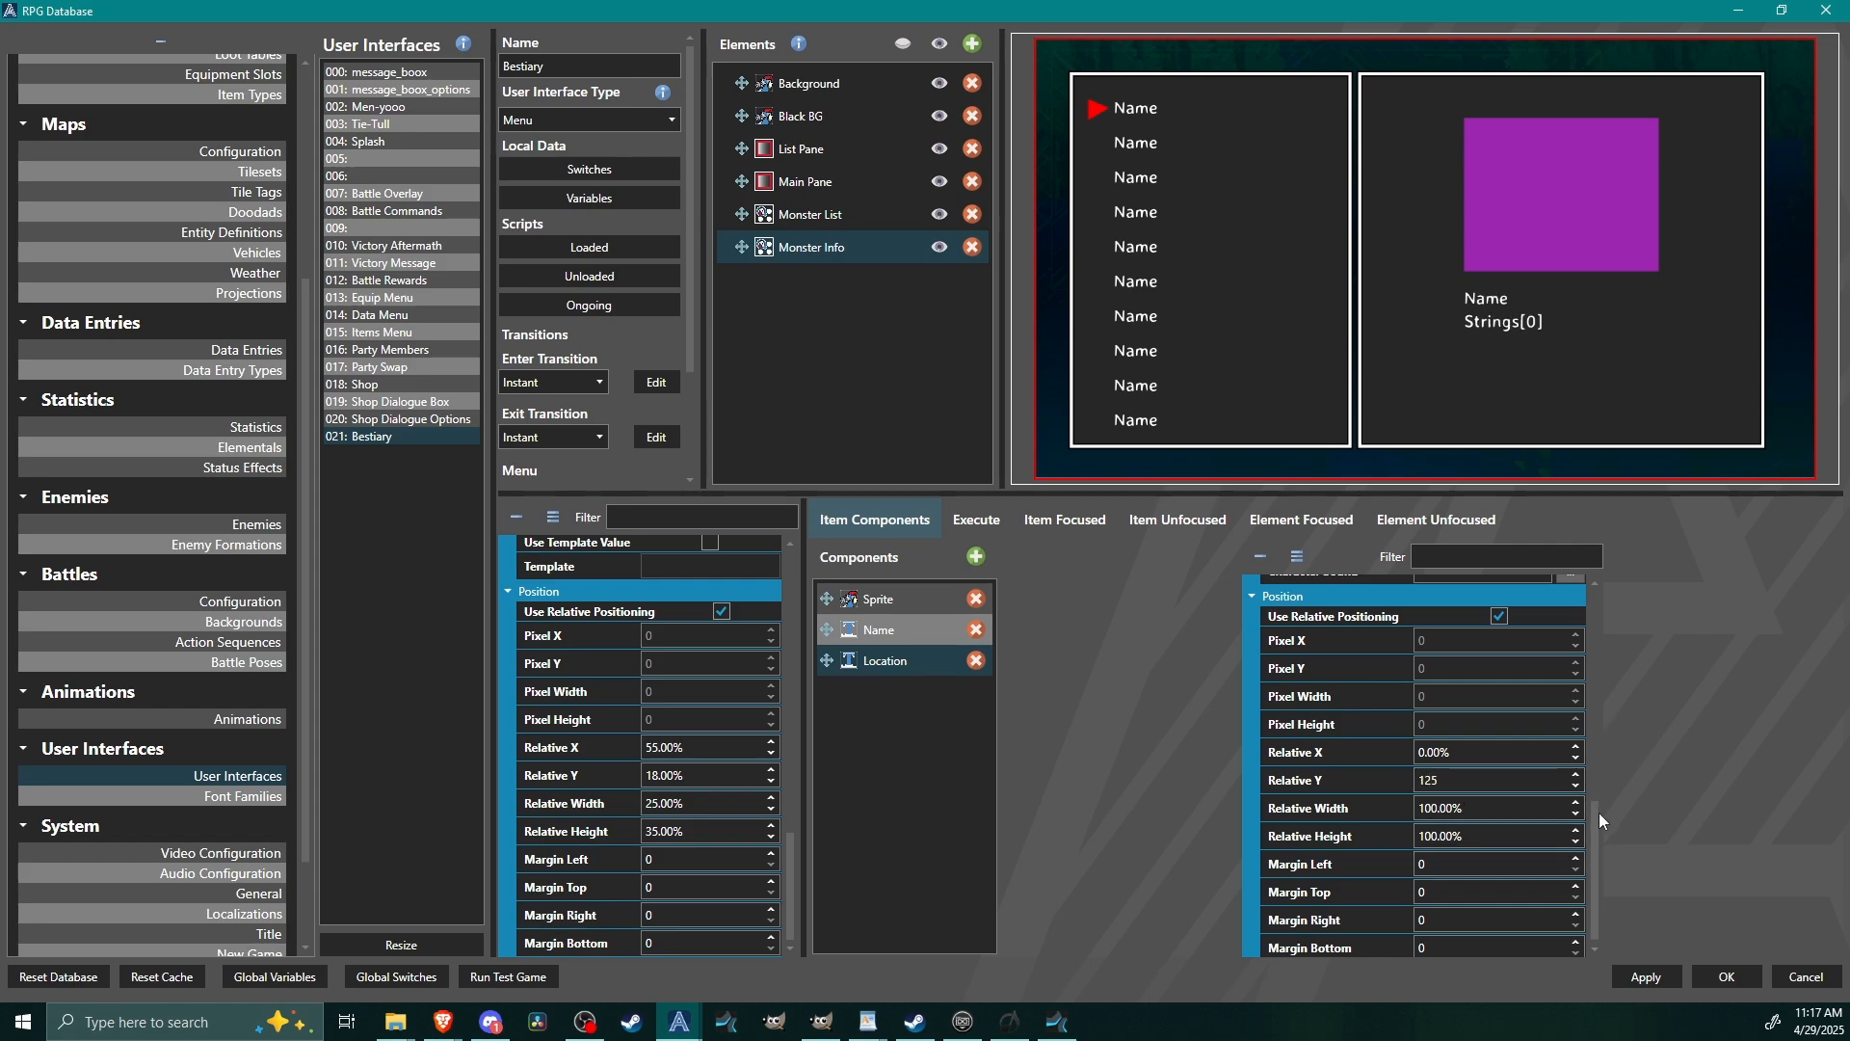
Change the Location component's text color to bright green by lowering its red and blue values.
left_click_drag(1598, 812, 1592, 570)
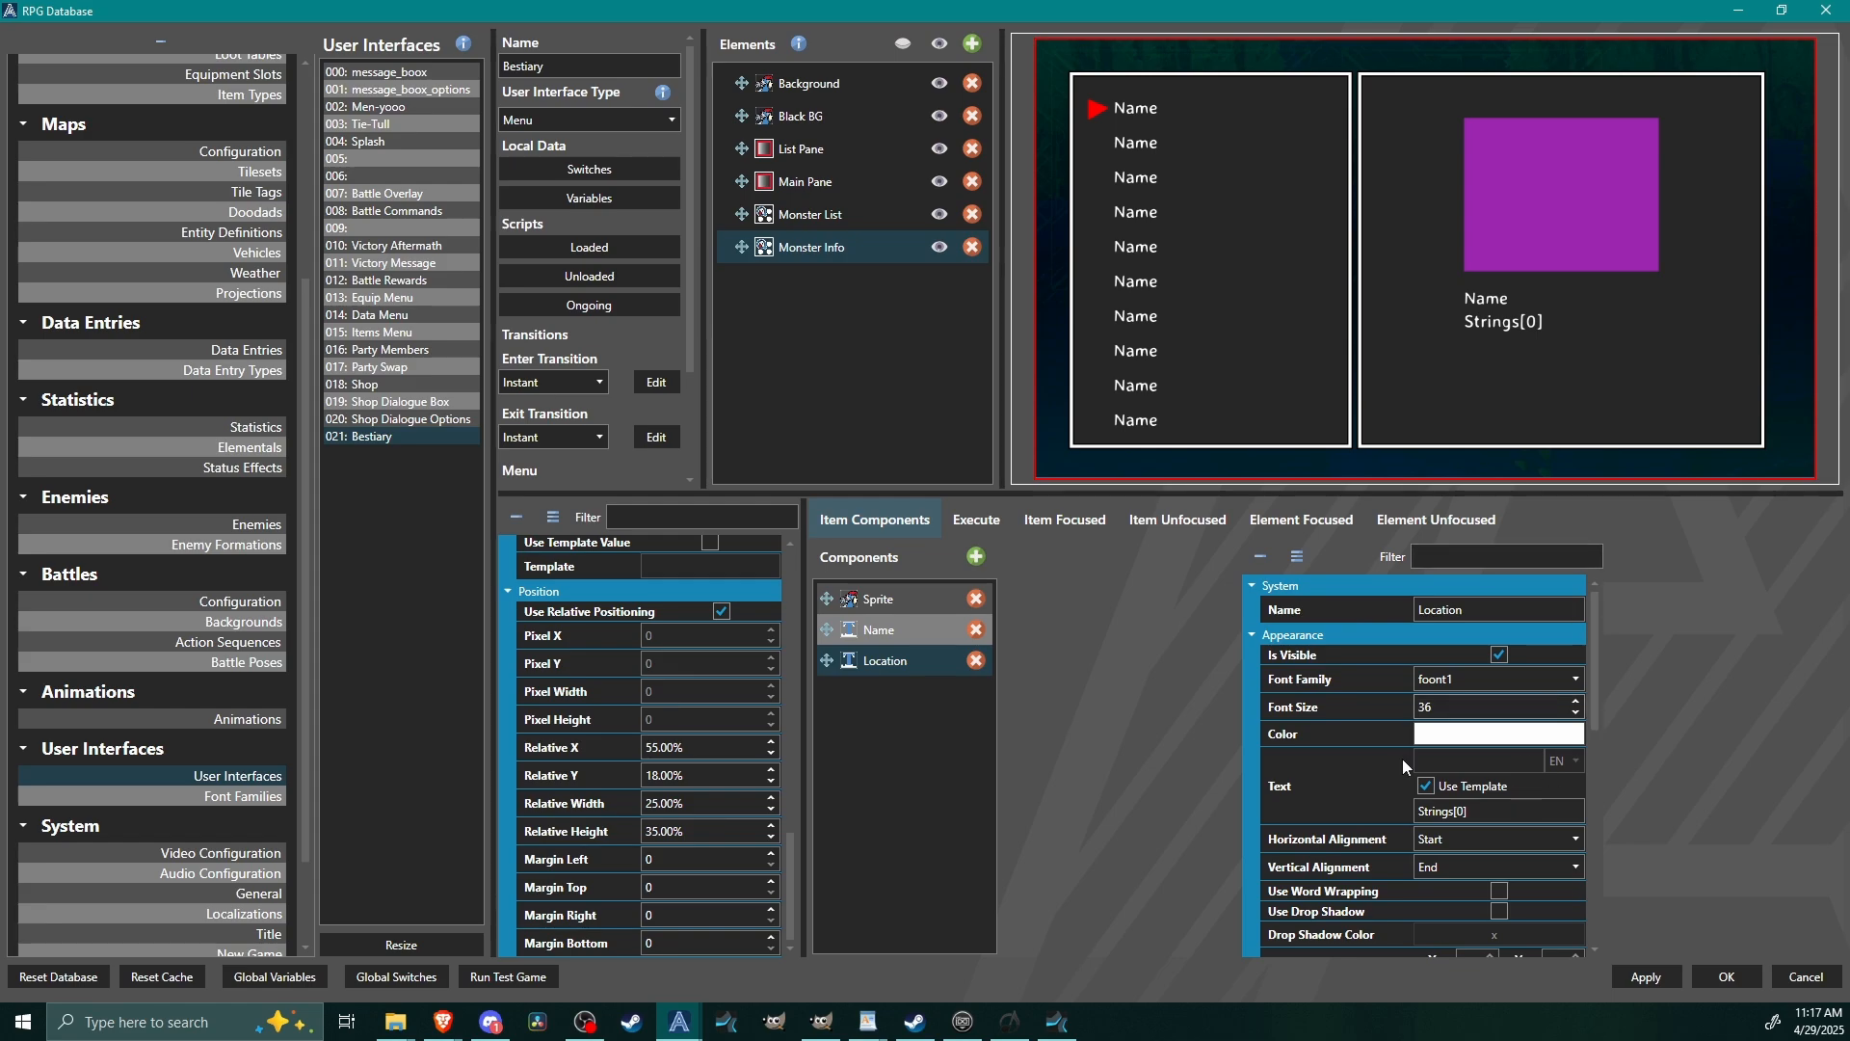
left_click(1470, 740)
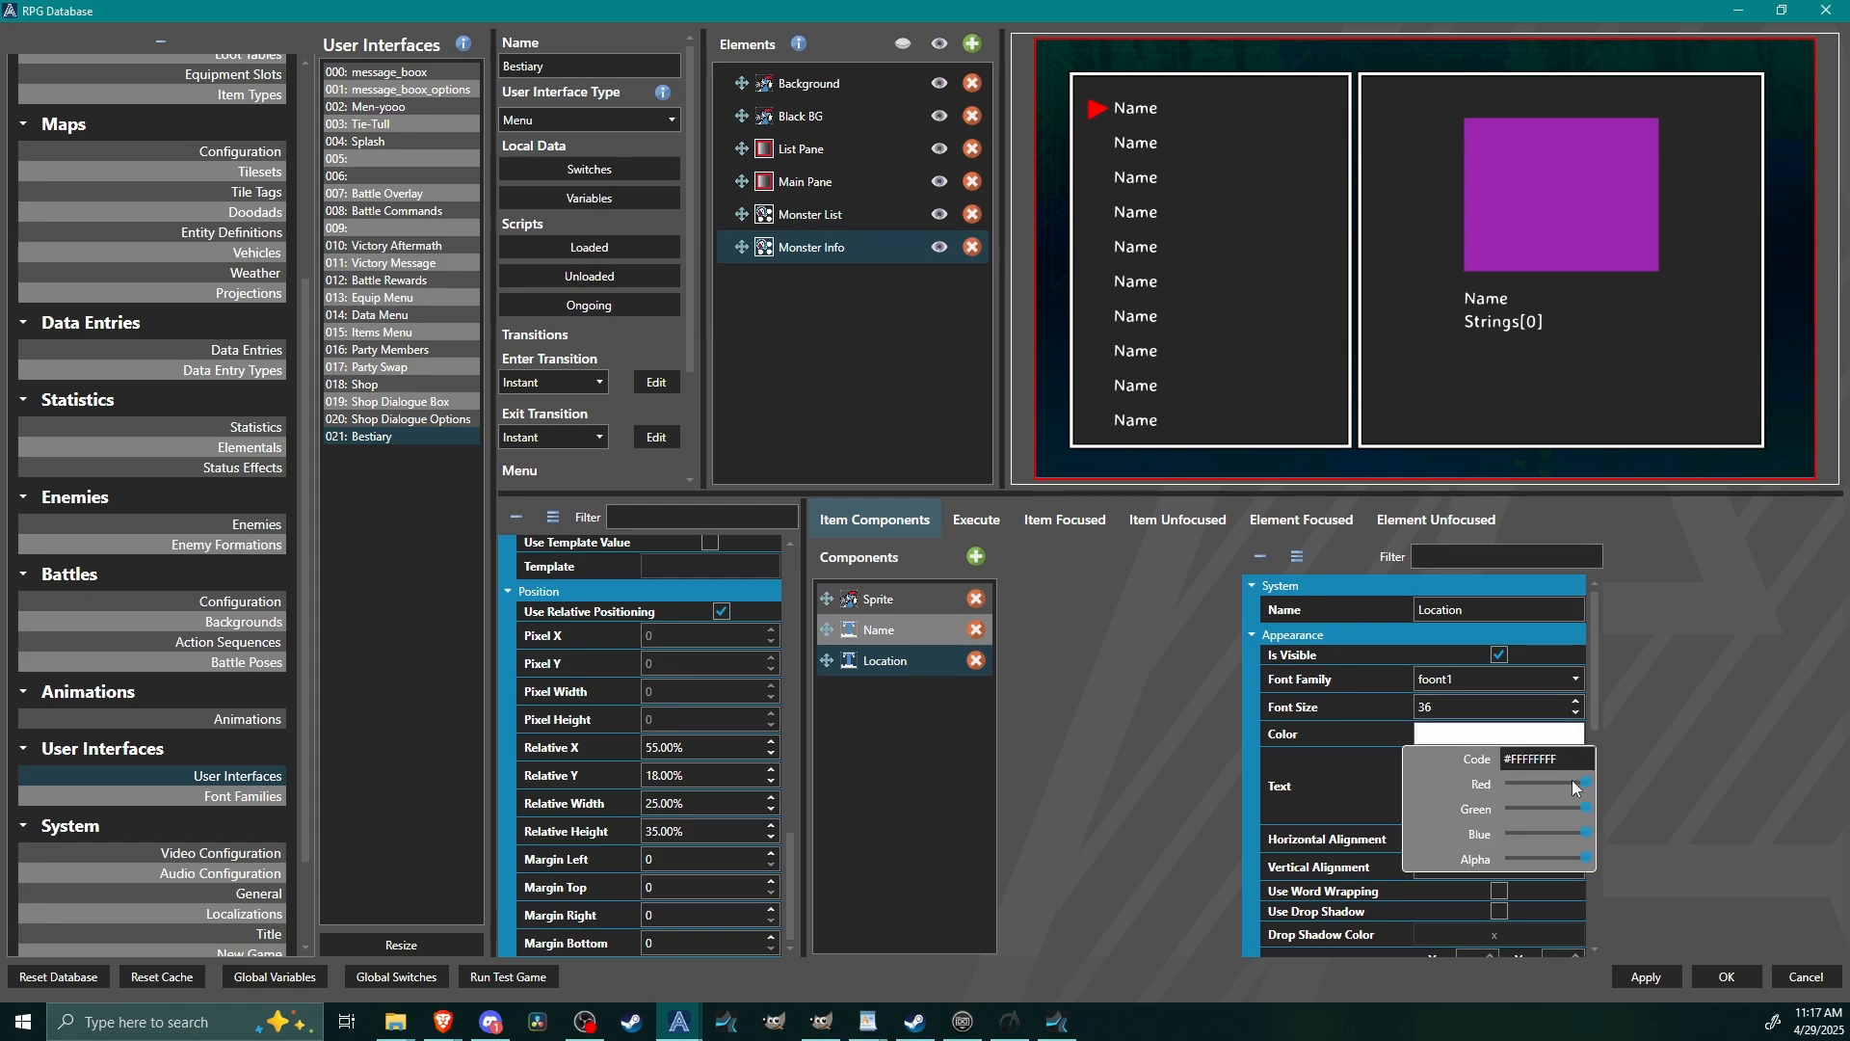
left_click_drag(1587, 783, 1518, 782)
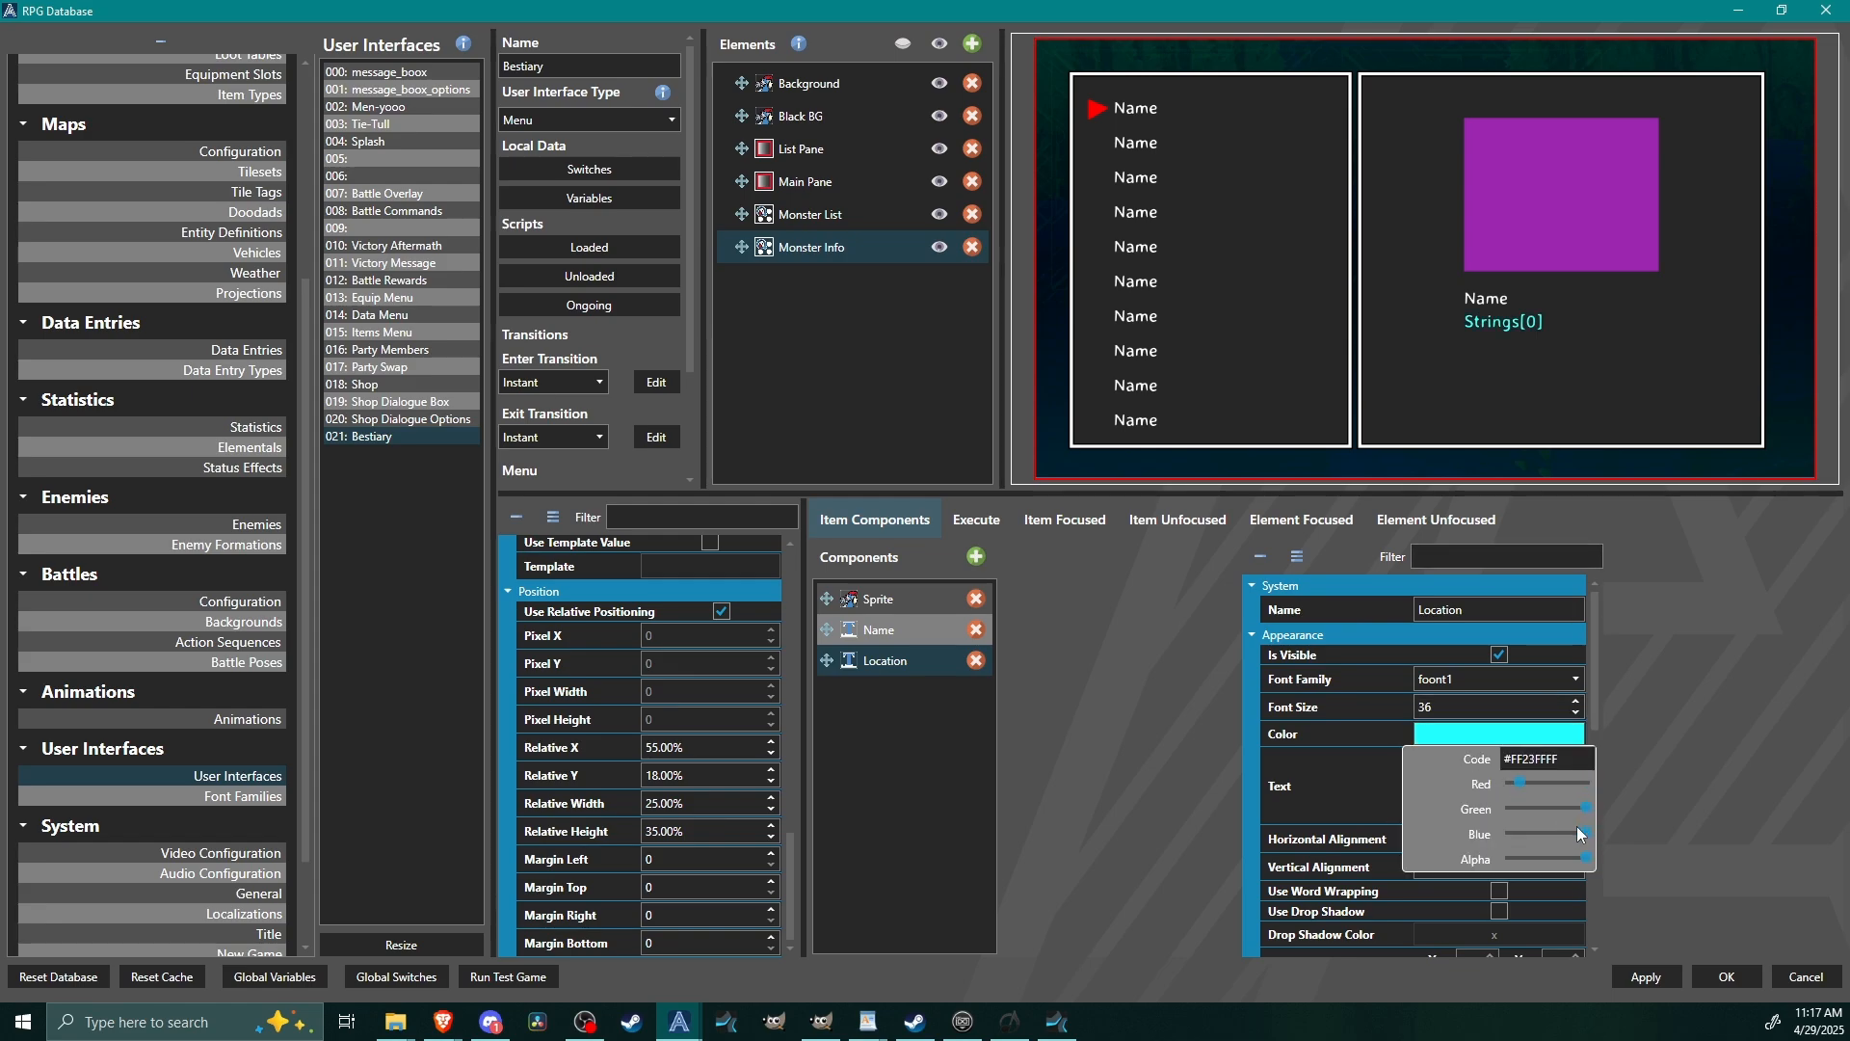
left_click(1511, 833)
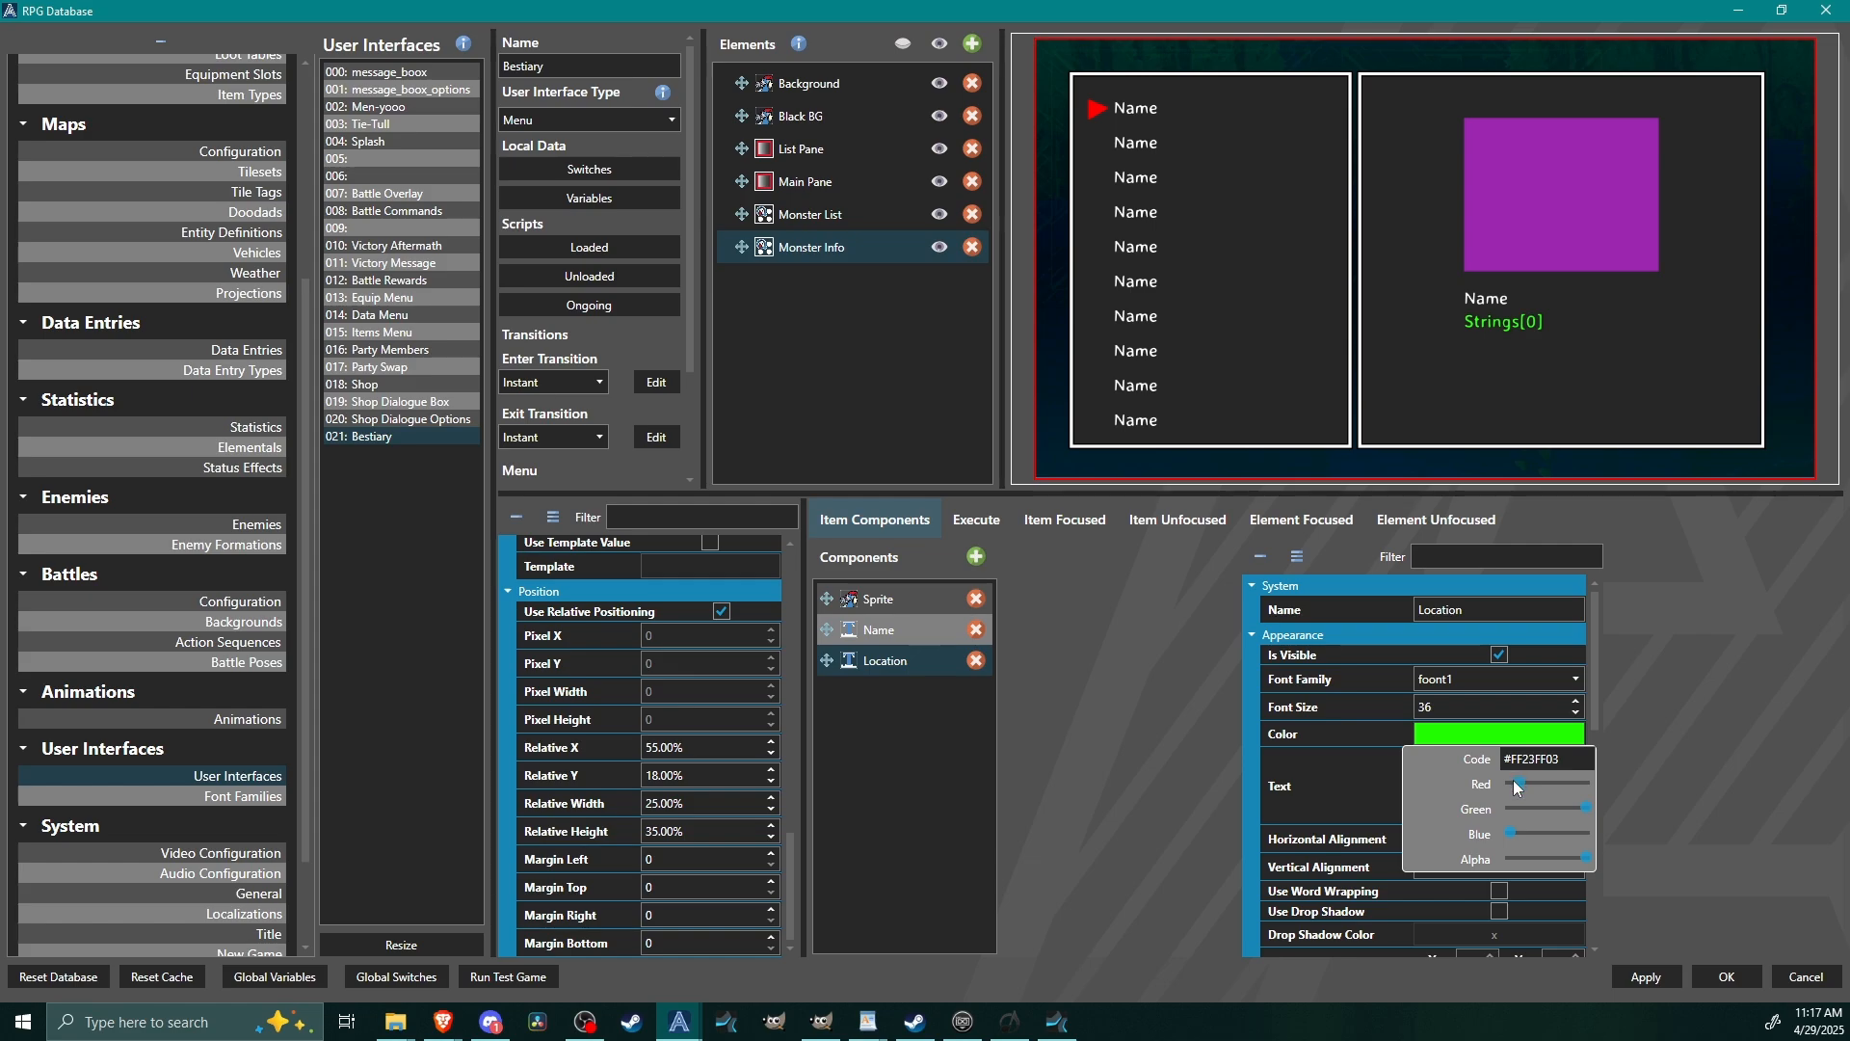
left_click(1510, 786)
left_click(1683, 760)
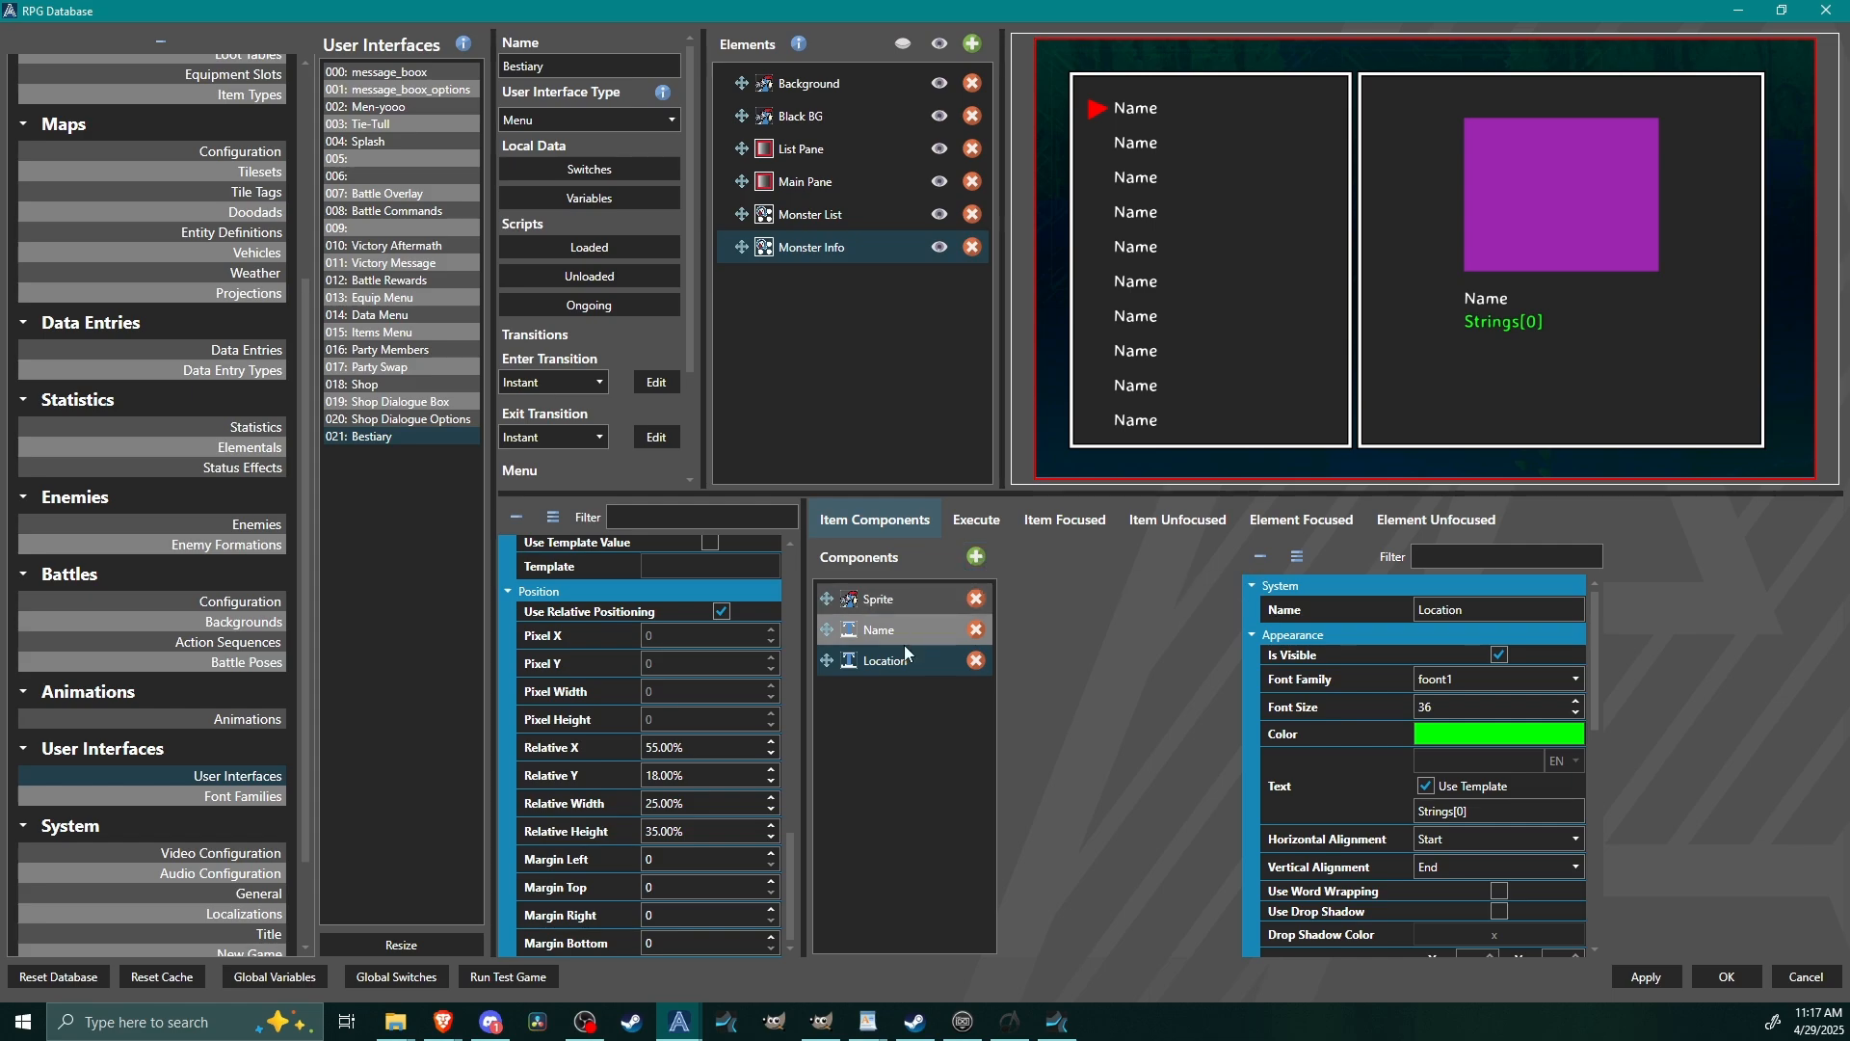
Duplicate the Location text component in Monster Info and name the copy Class.
right_click(900, 670)
left_click(949, 706)
right_click(898, 691)
left_click(962, 758)
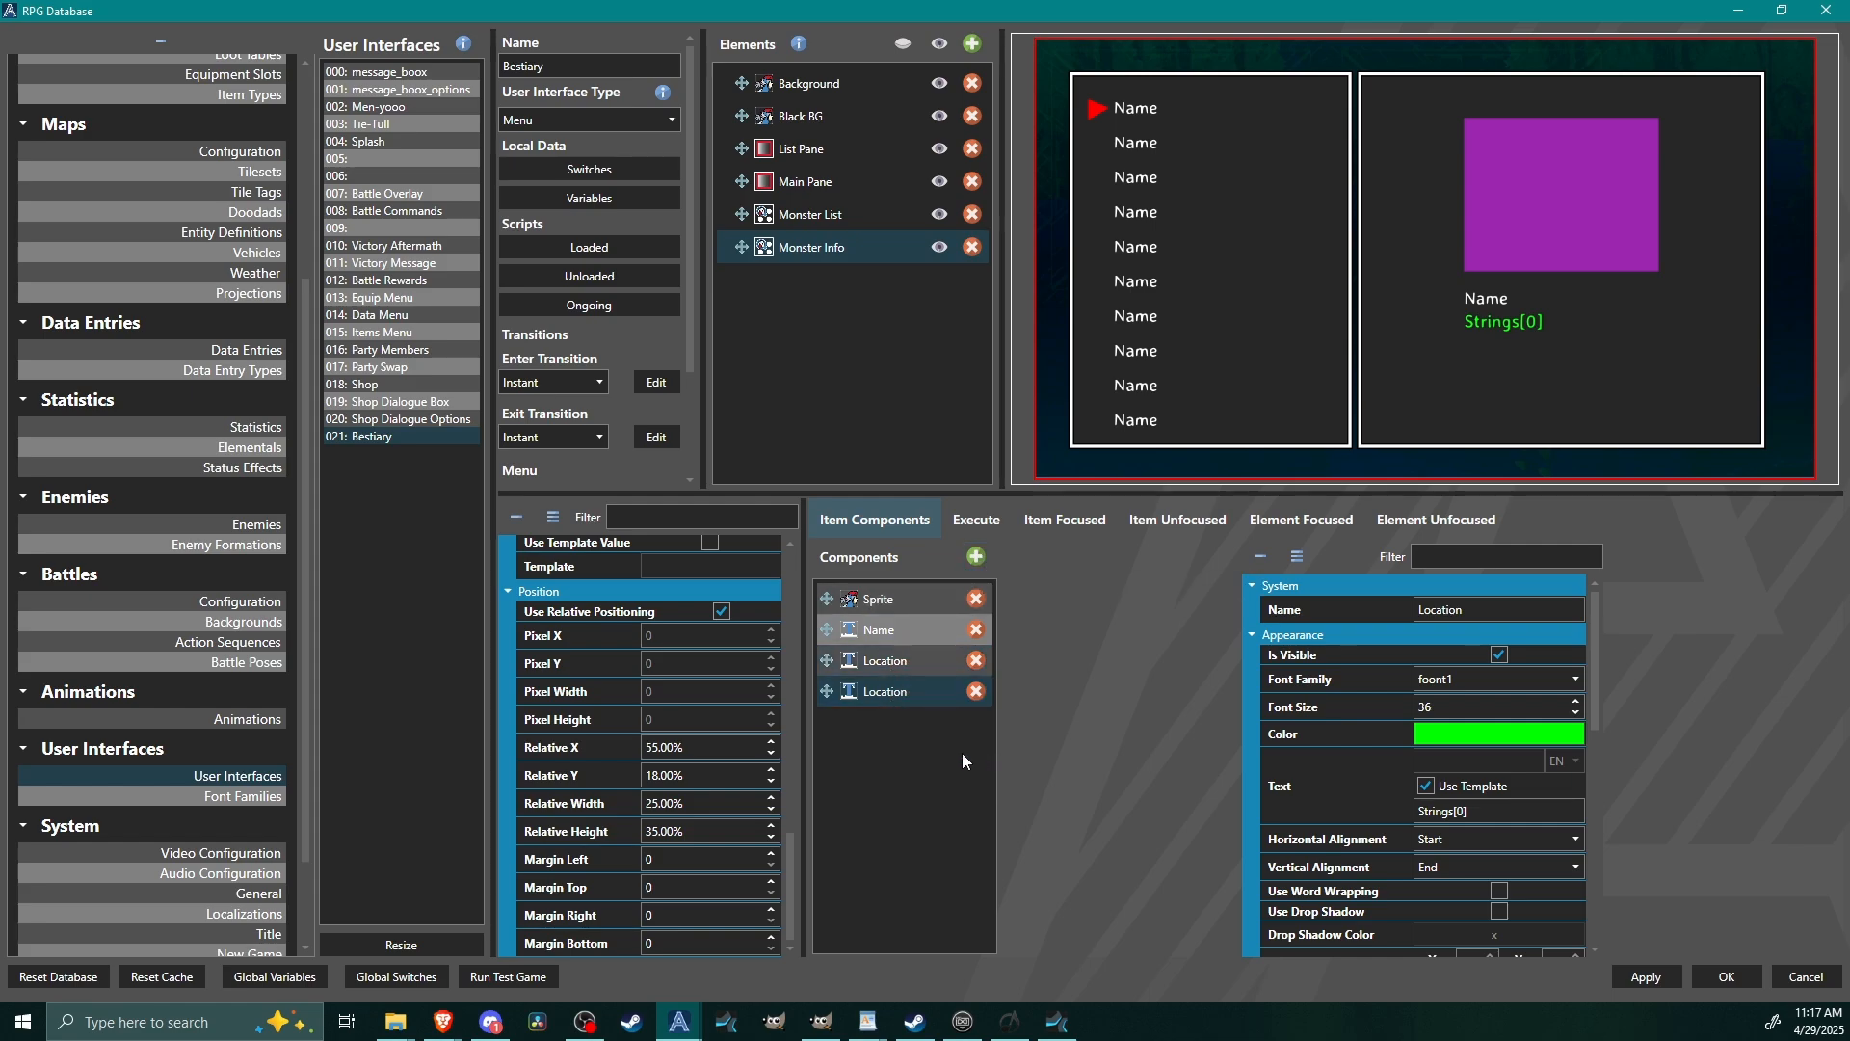
double_click(1501, 609)
type("Class")
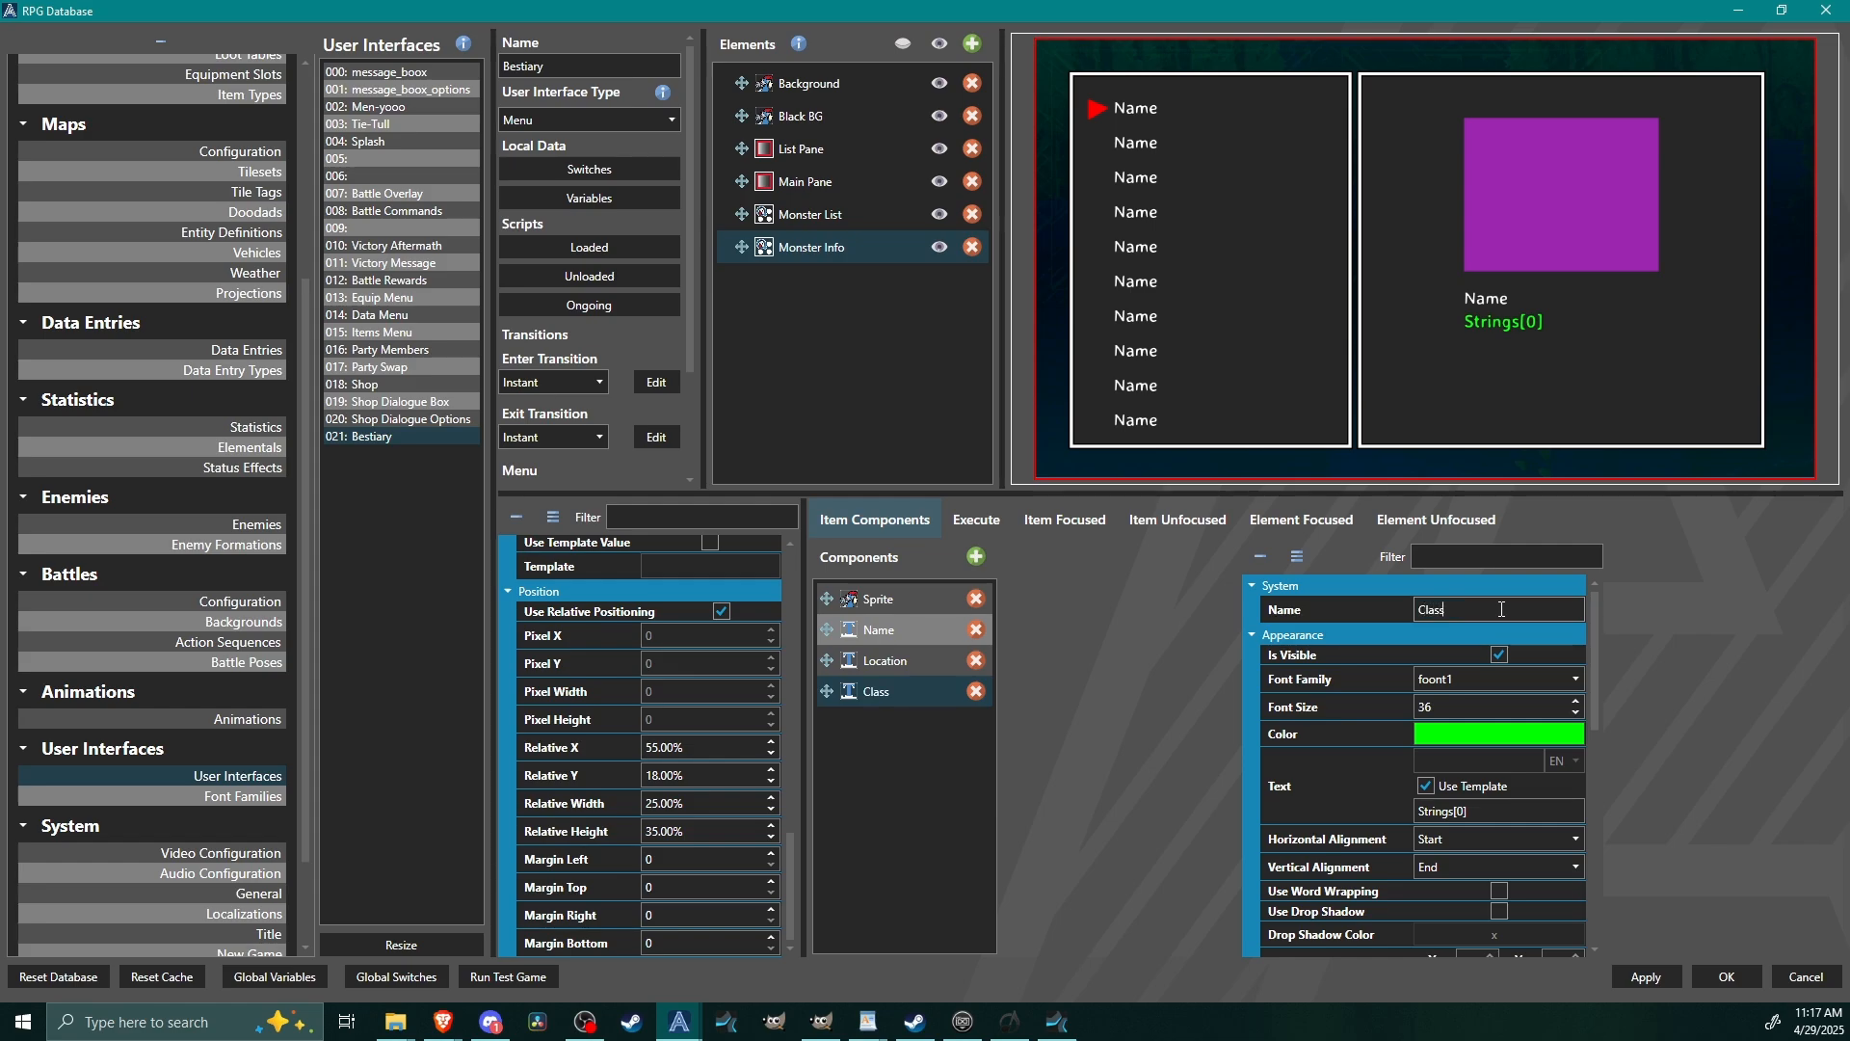
Set the Class component's text template to Tags[class].
double_click(1498, 812)
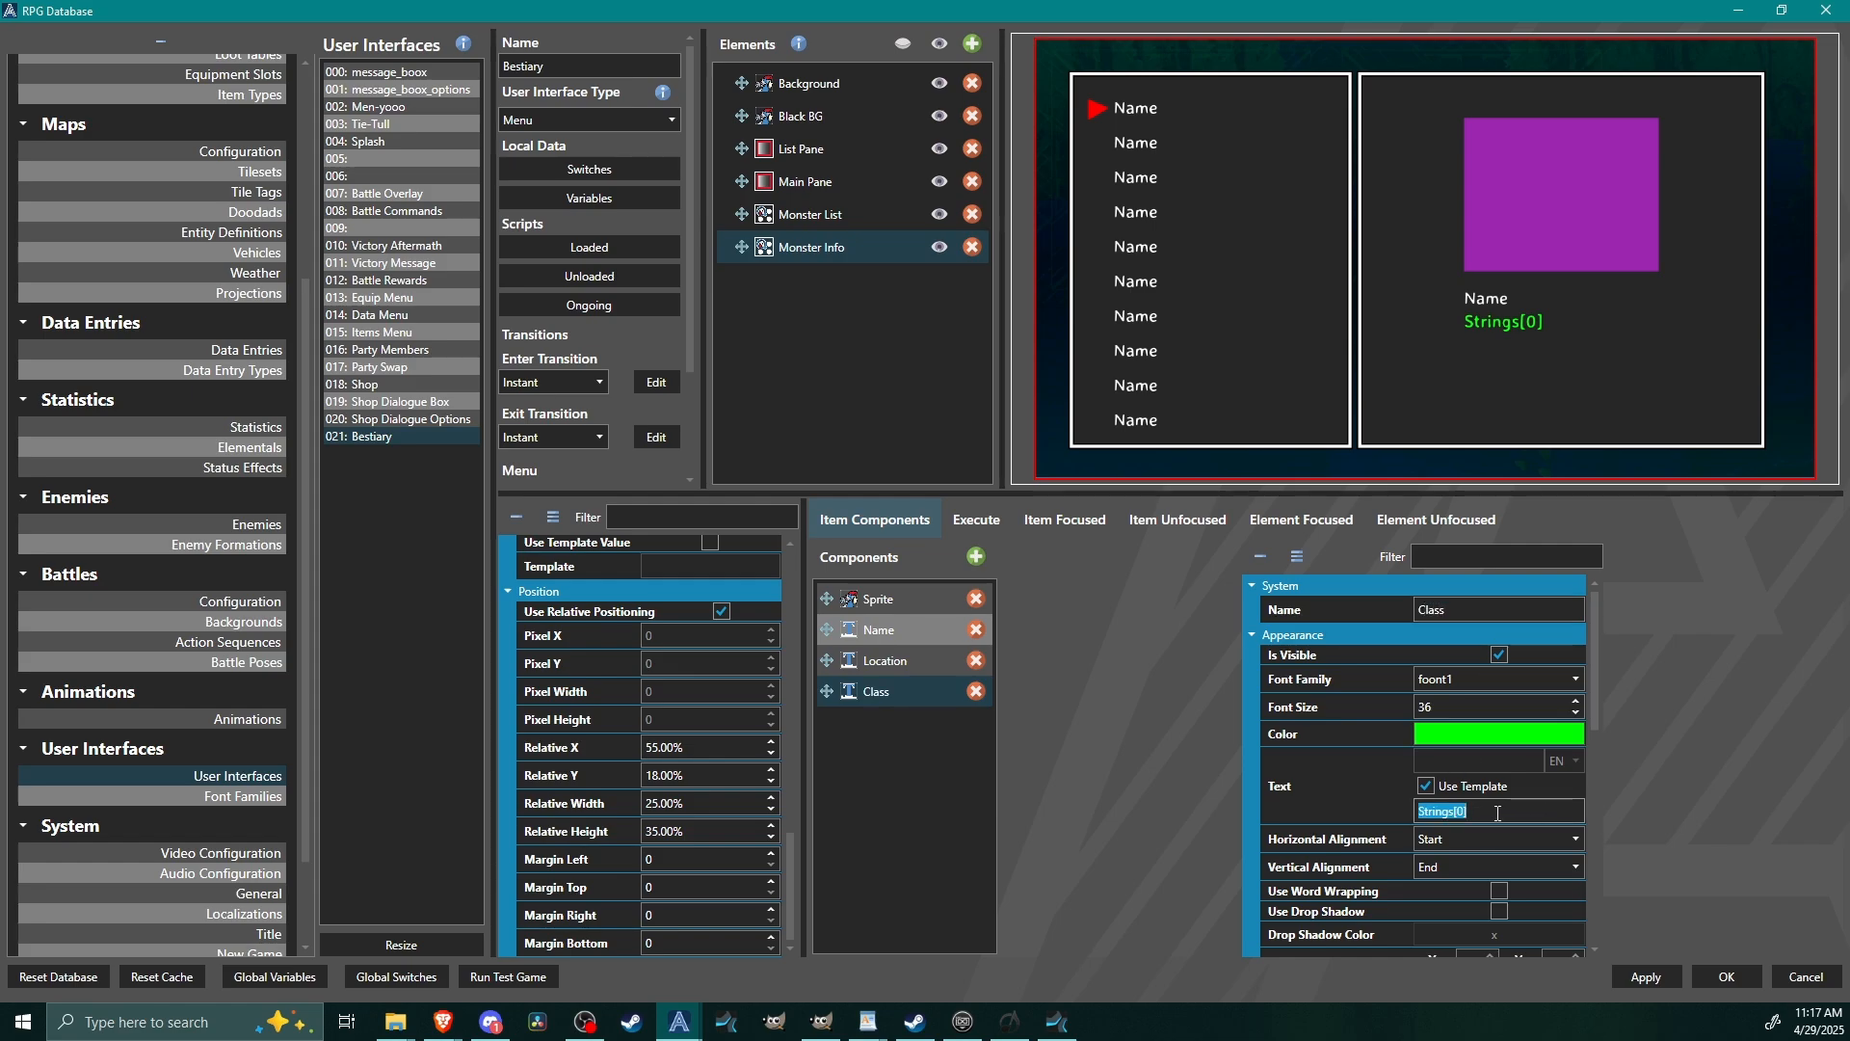
type("Tag")
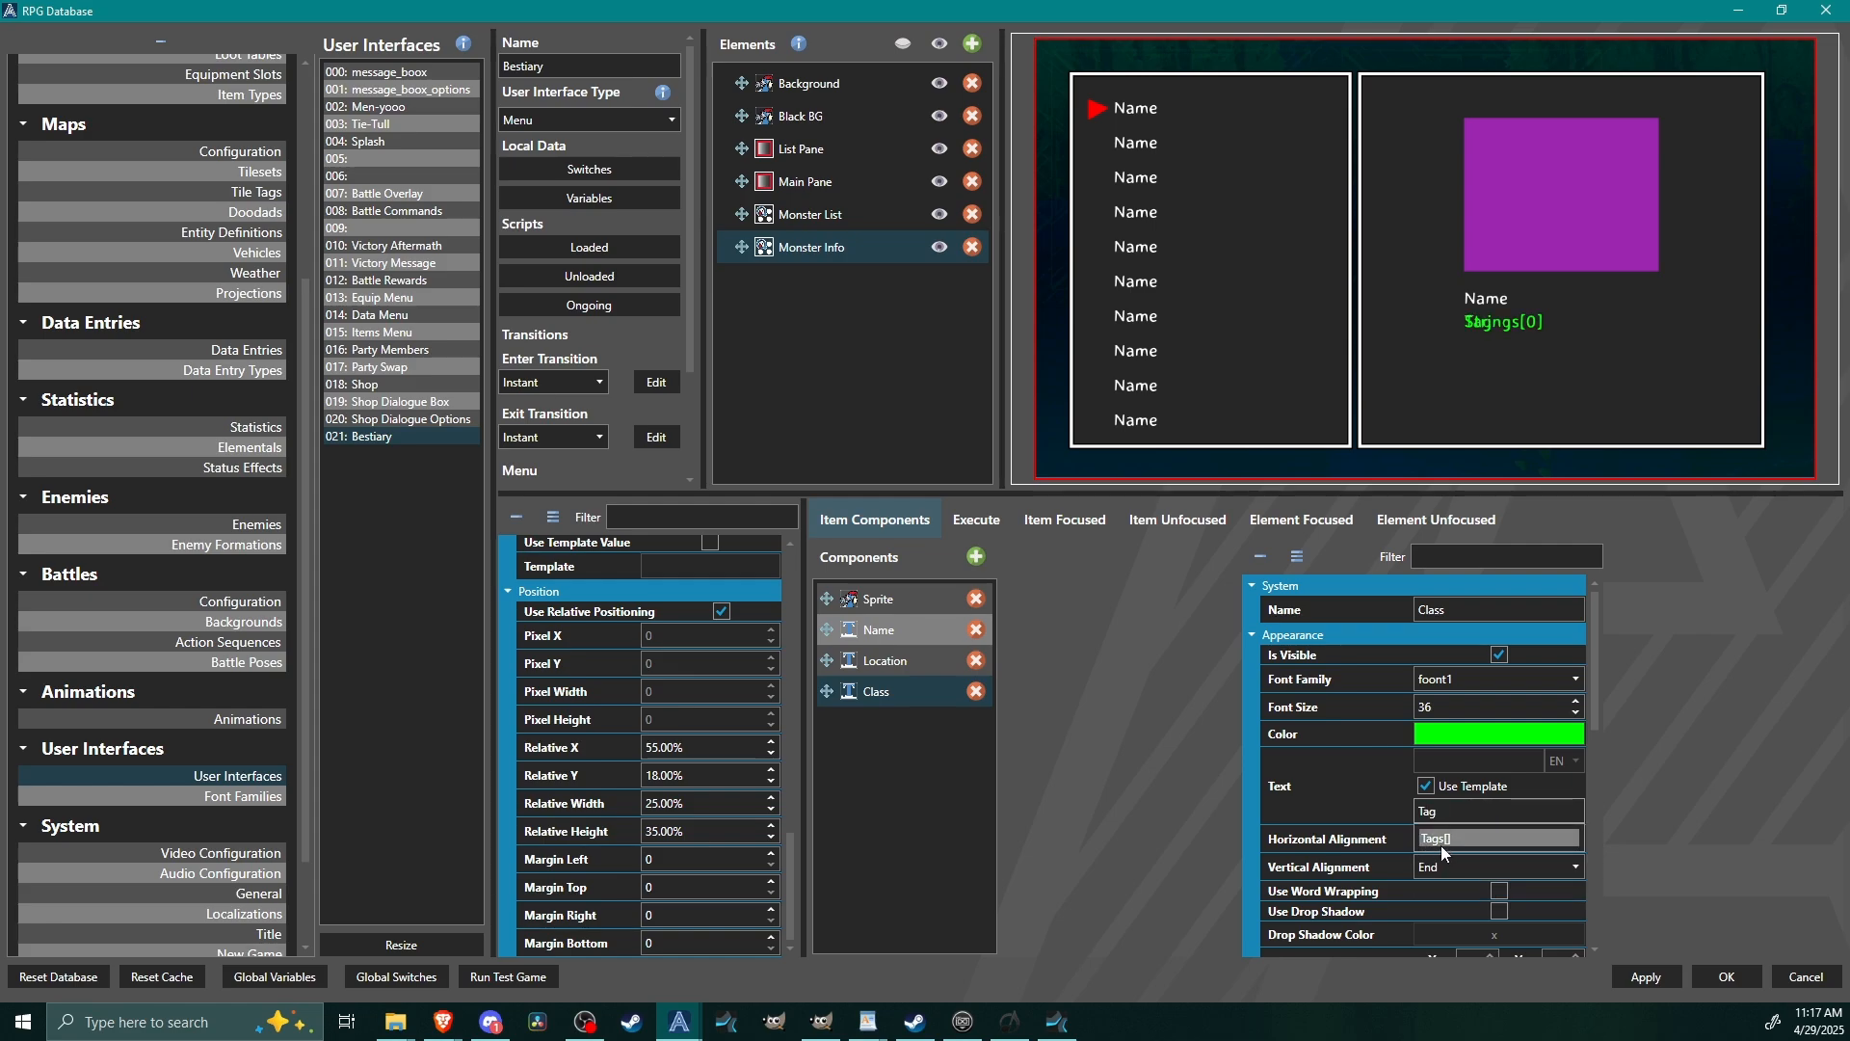
left_click(1441, 839)
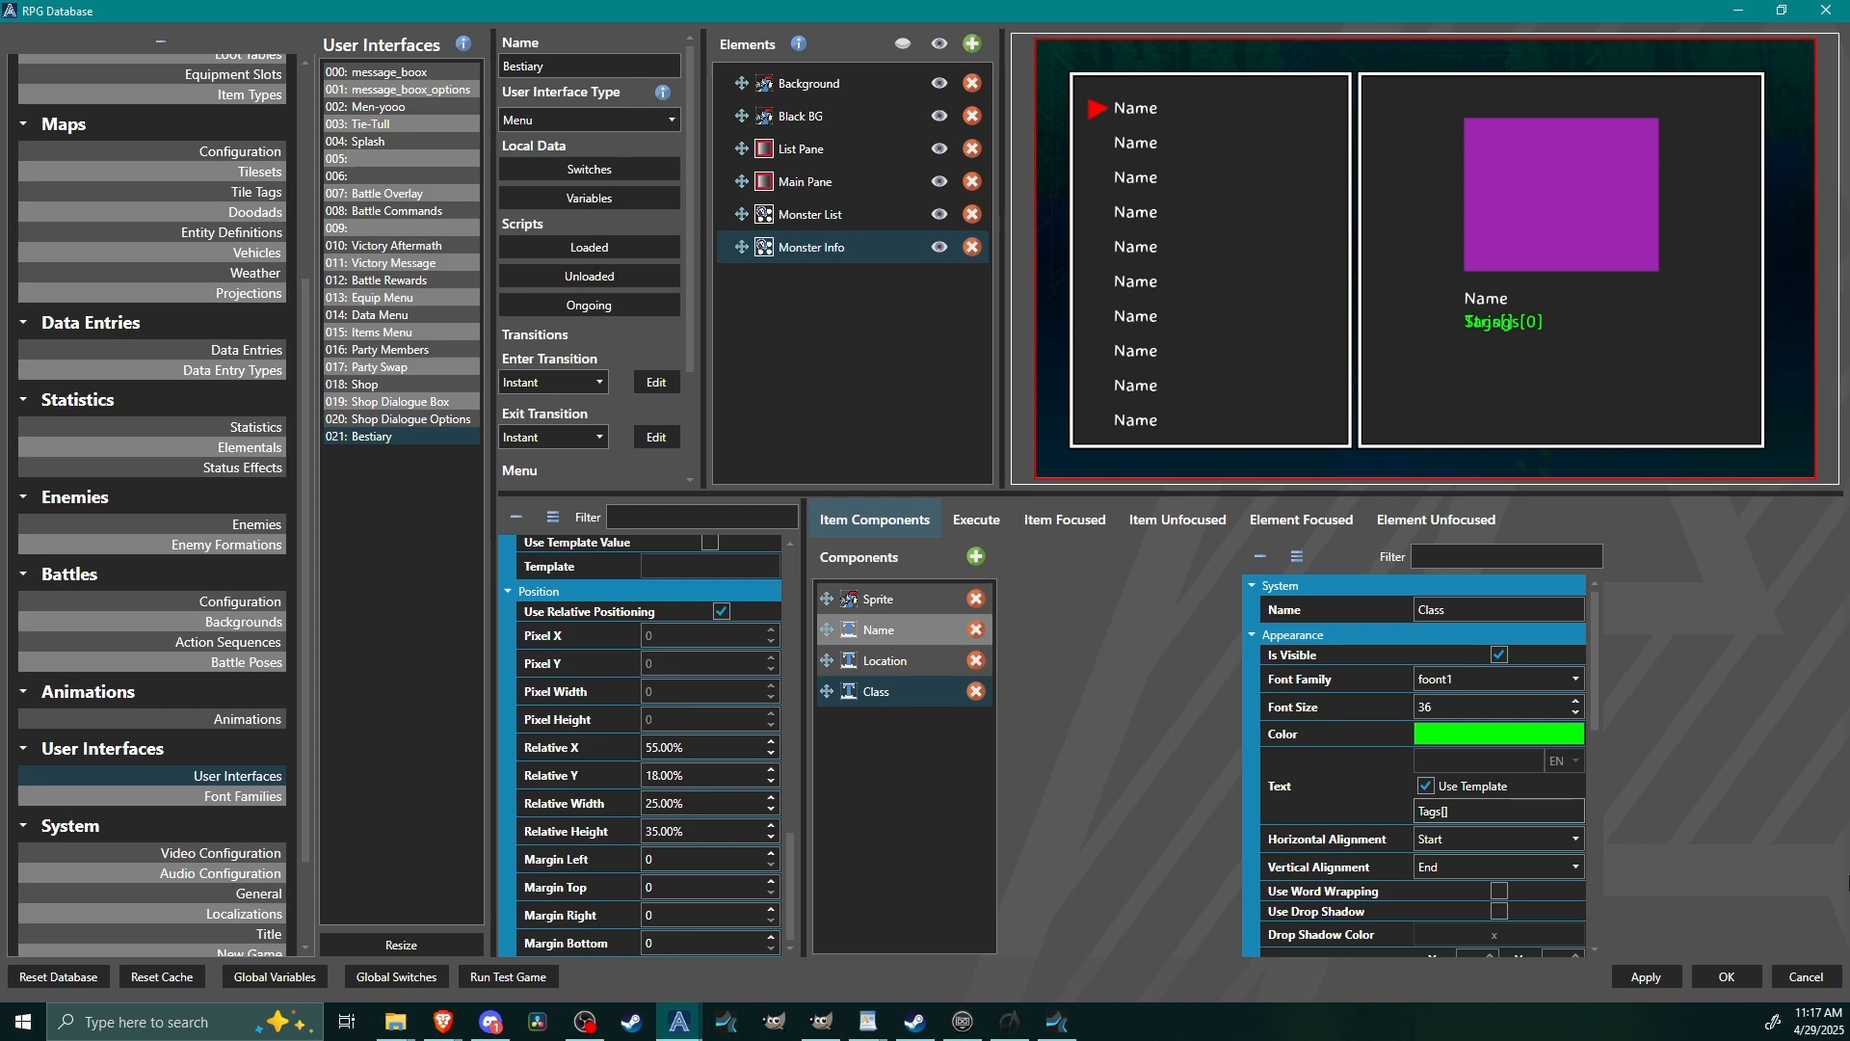
type("class")
Change the Class component's text color to magenta, #FFFF00FF.
left_click(1492, 736)
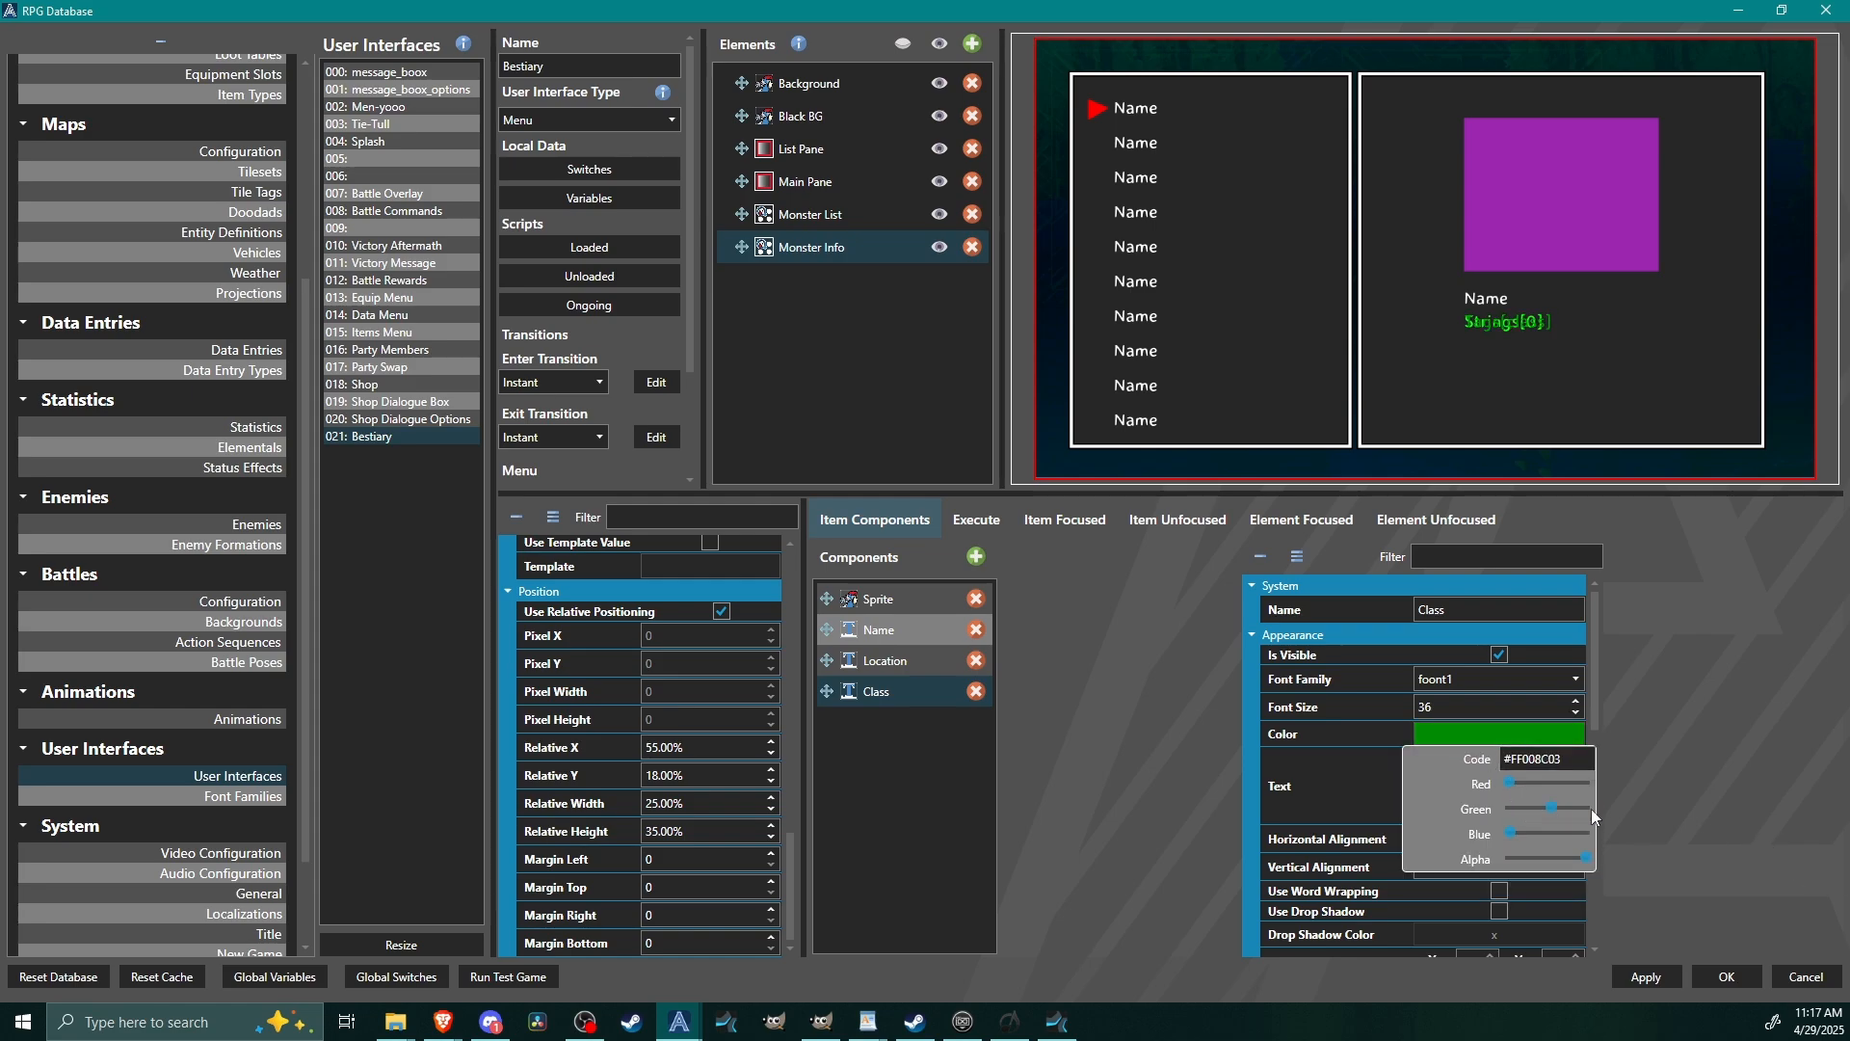
left_click_drag(1586, 807, 1474, 812)
left_click_drag(1508, 833, 1602, 835)
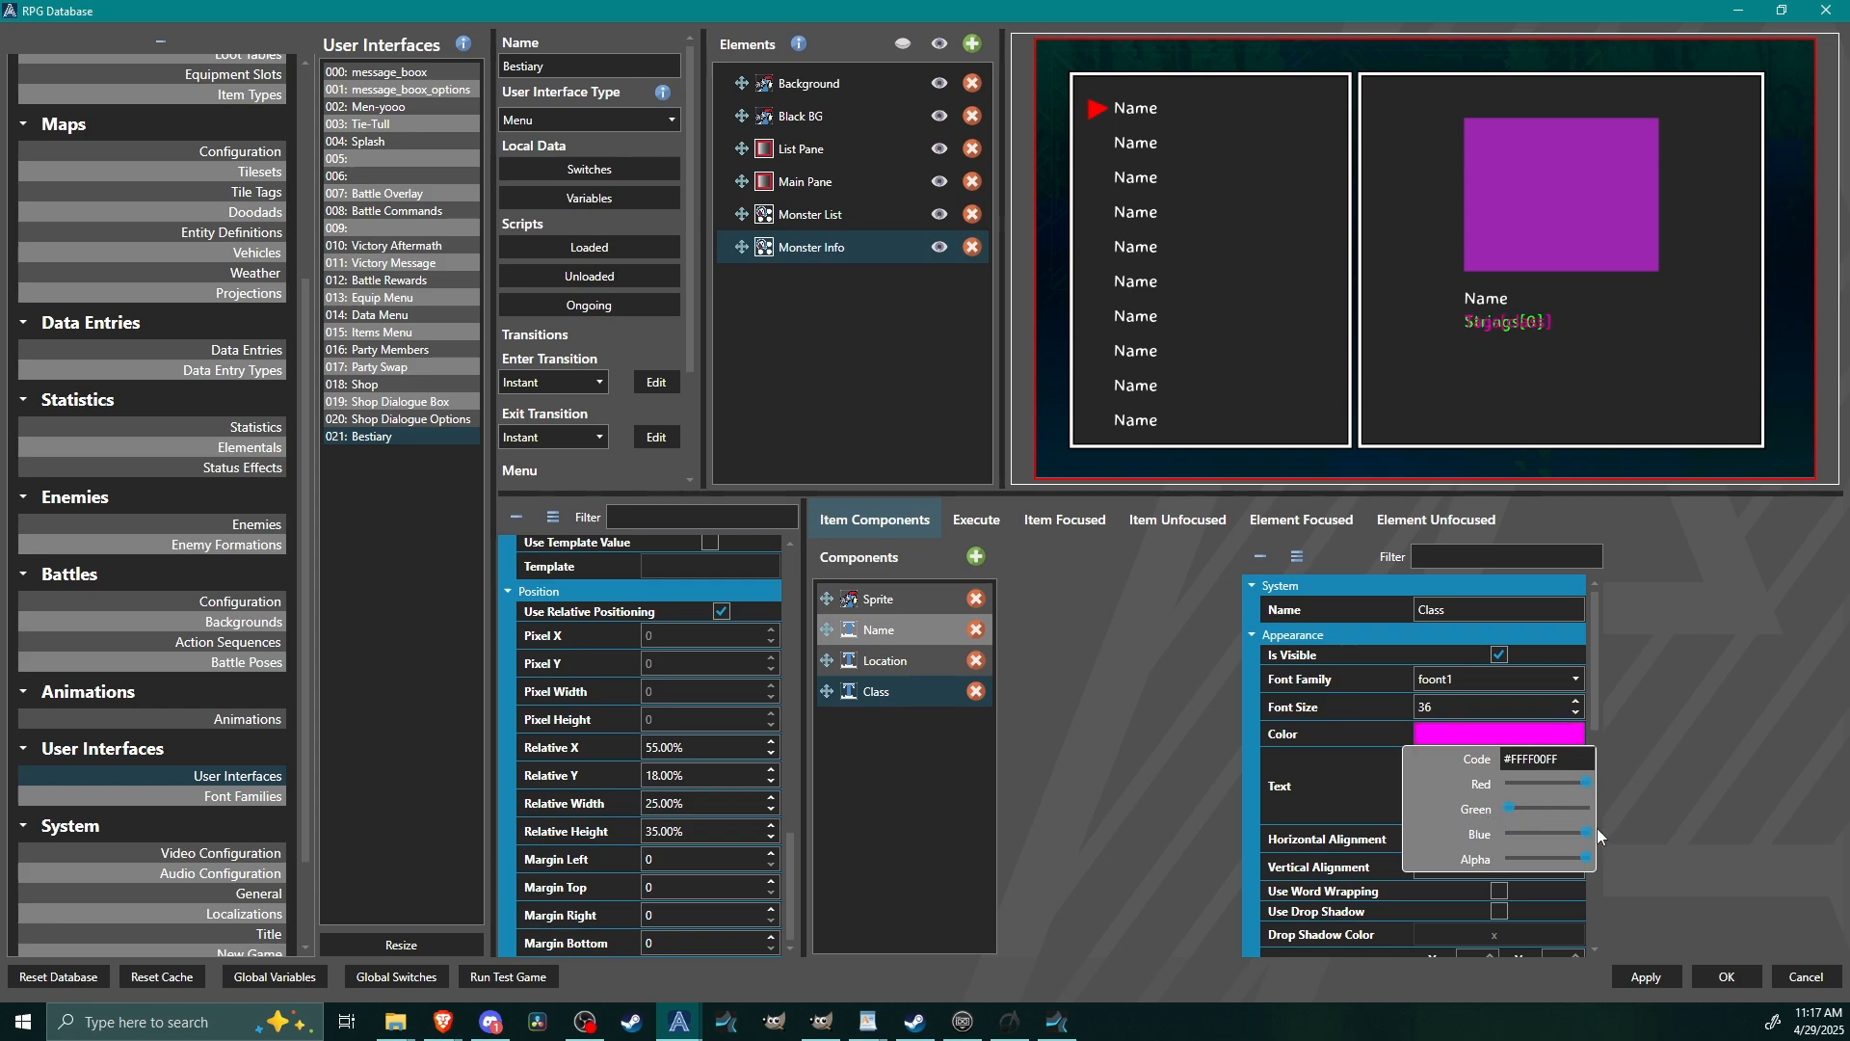
left_click(1671, 807)
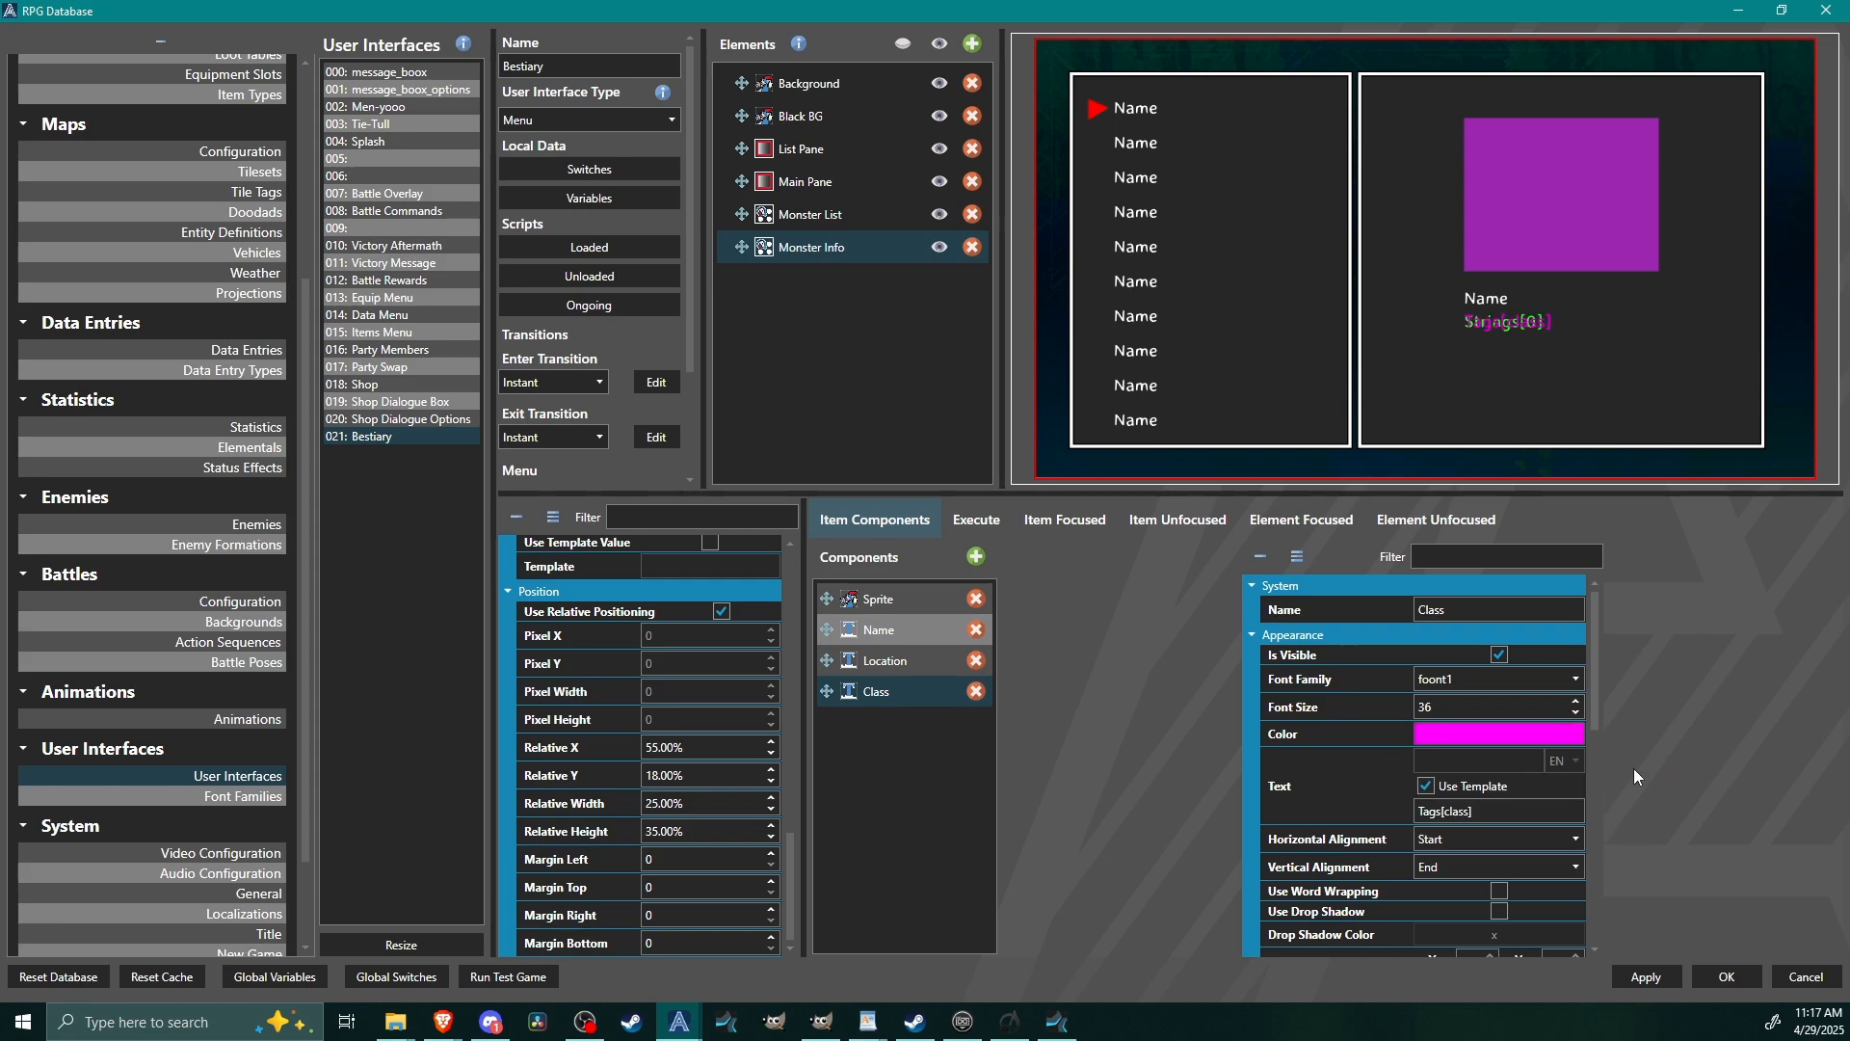
Set the Class component's relative Y to 143% so it sits below the location text.
left_click_drag(1593, 700, 1613, 916)
triple_click(1487, 774)
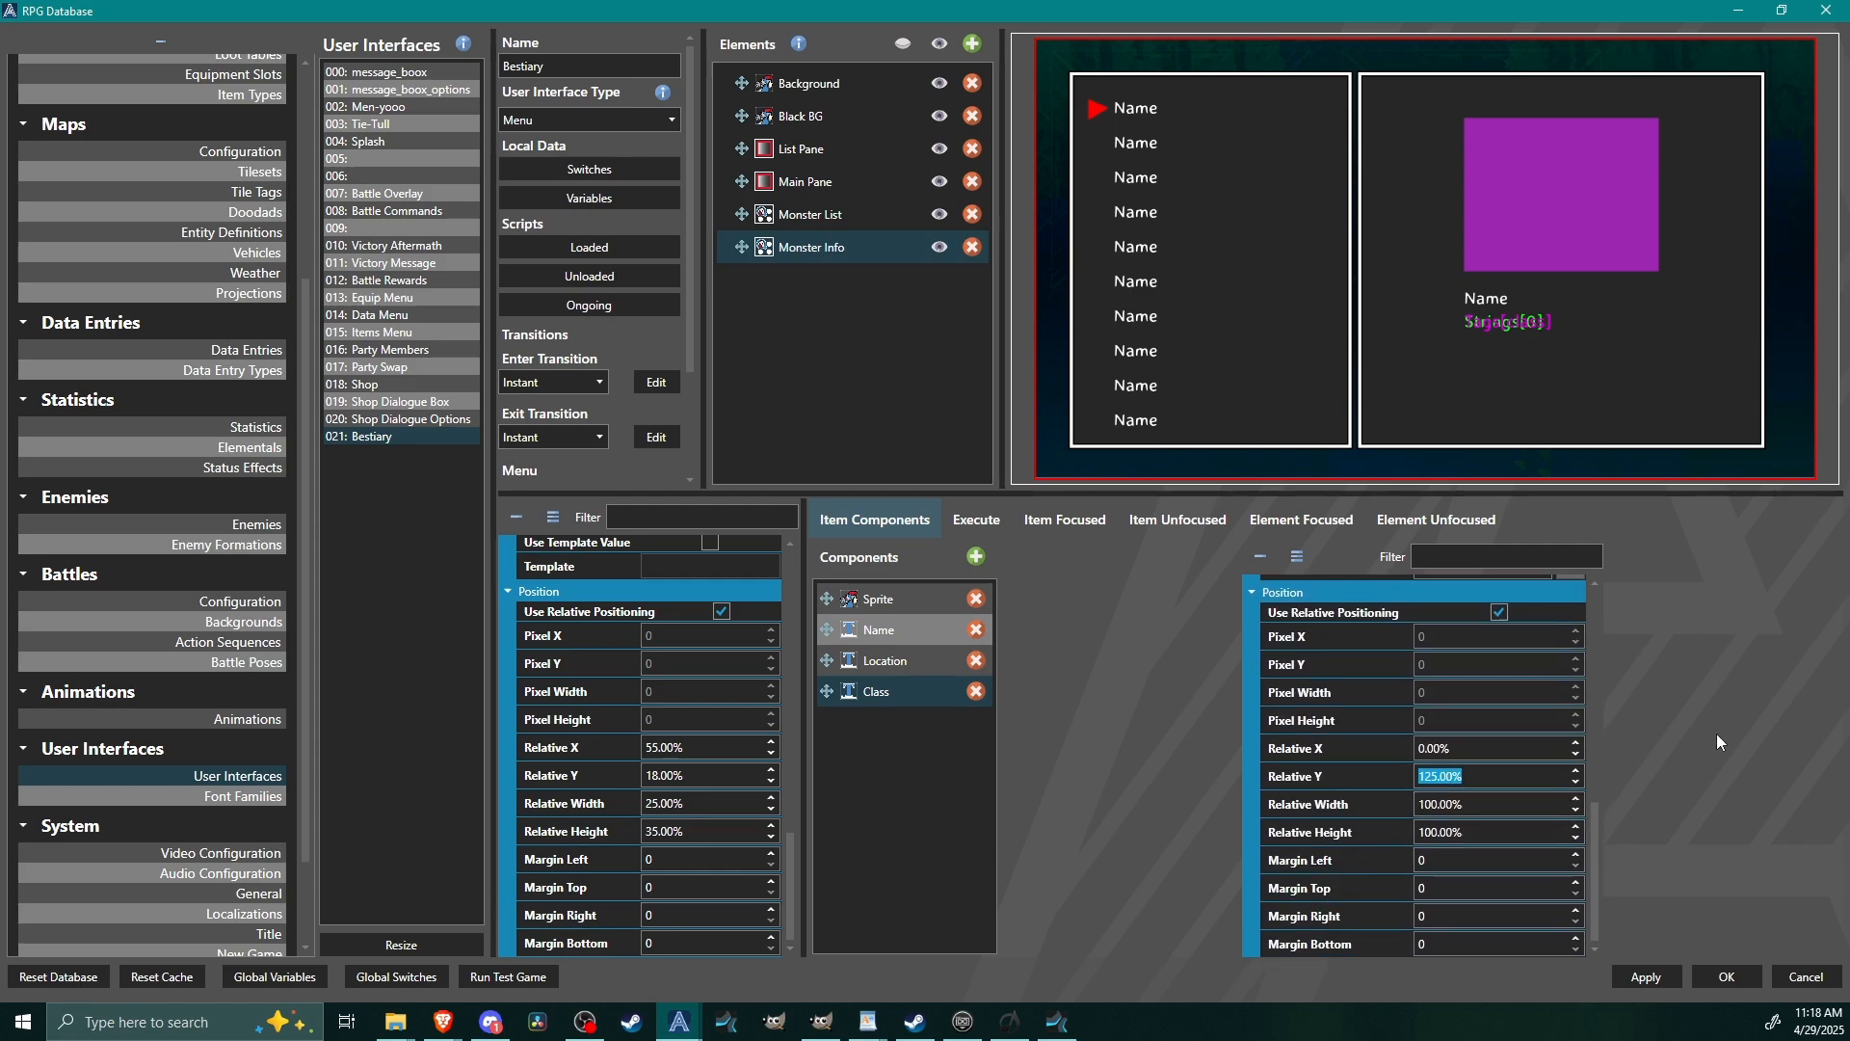
type("140")
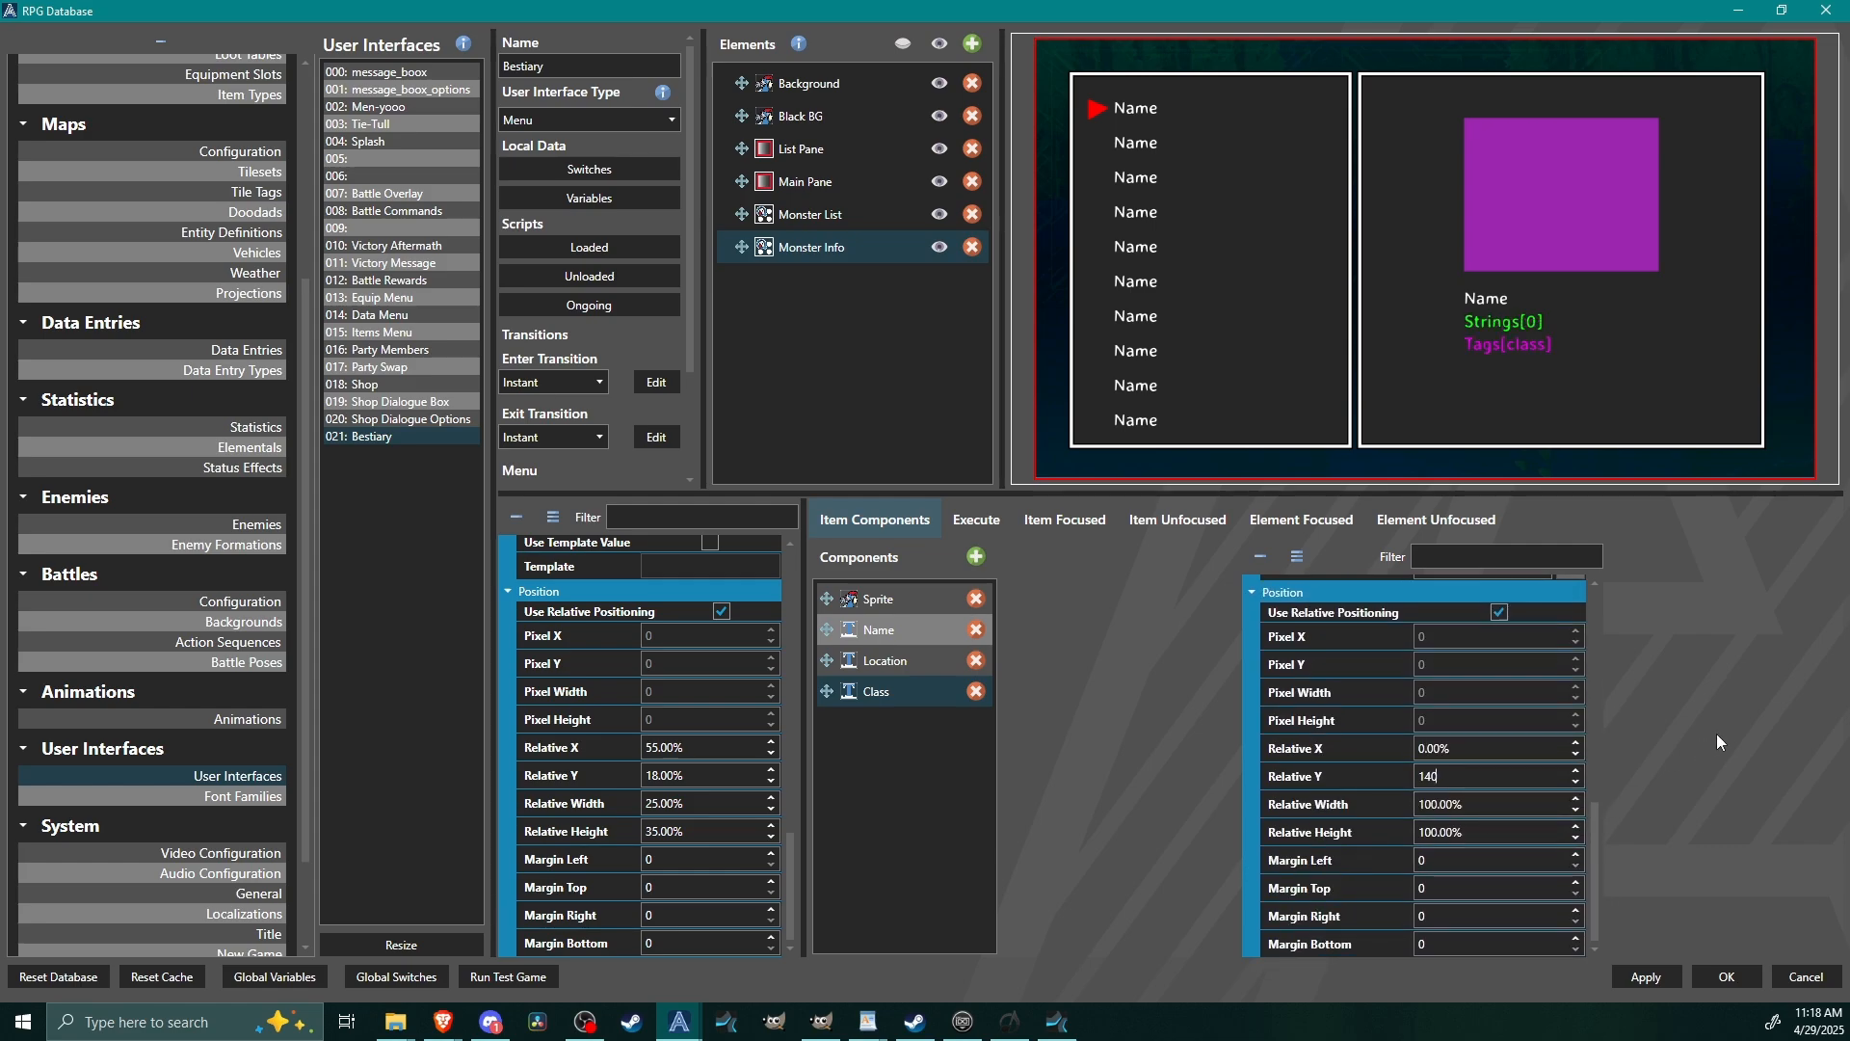
key("BackSpace")
type("5")
key("BackSpace")
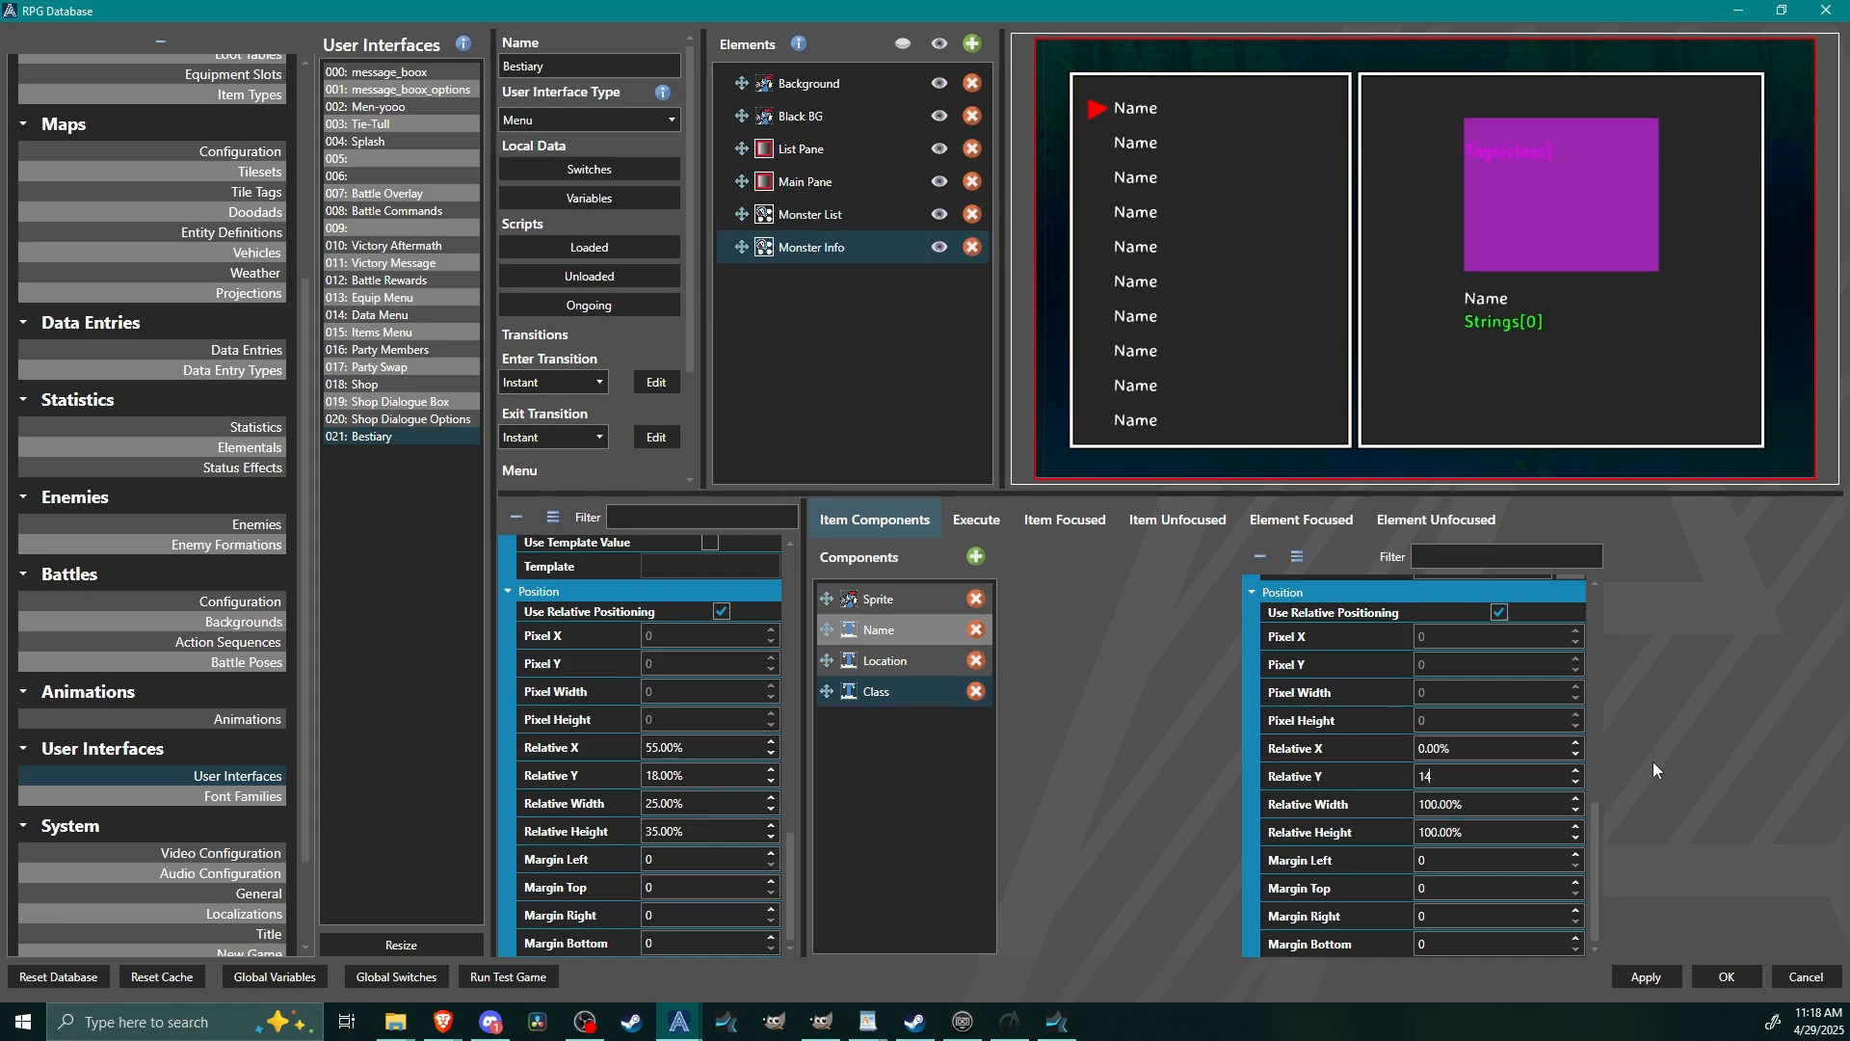
type("3")
Duplicate the Name text component and place the copy at the end of the component list, after Class.
left_click_drag(1593, 853, 1625, 592)
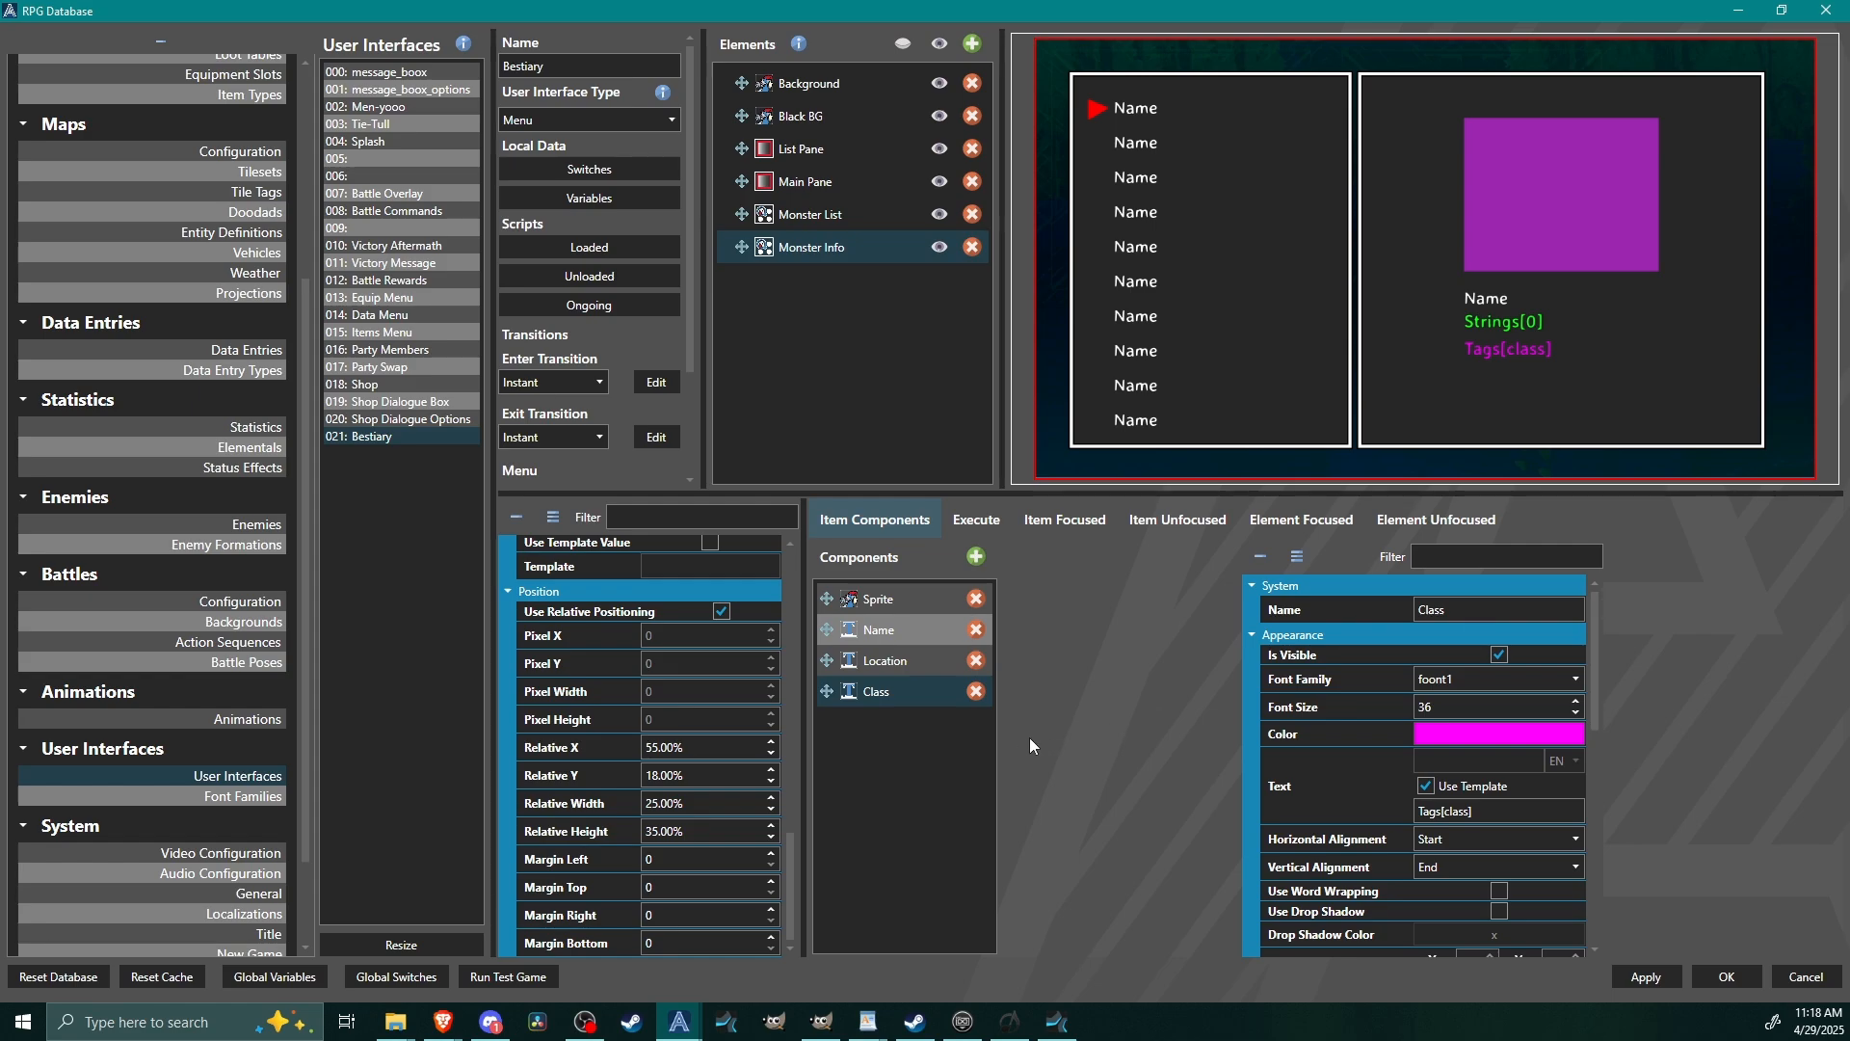
left_click(889, 632)
right_click(889, 631)
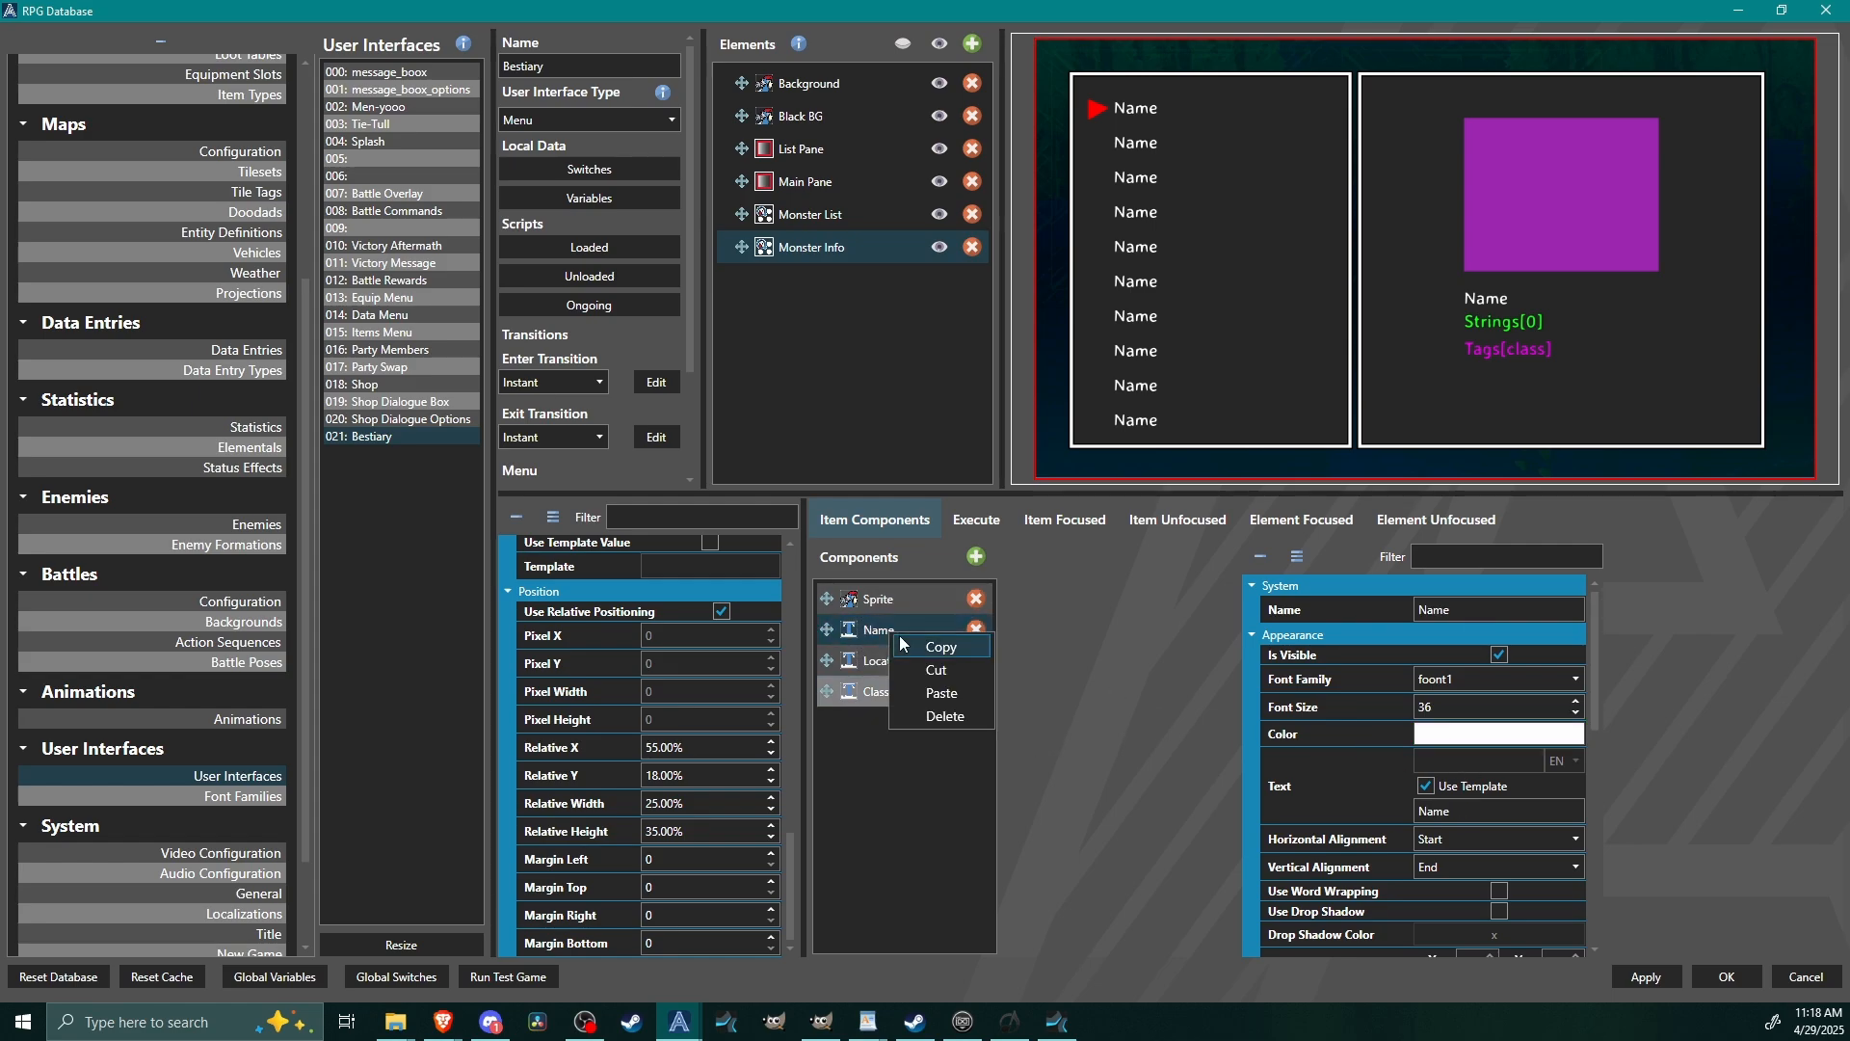
left_click(910, 649)
right_click(910, 720)
left_click(954, 757)
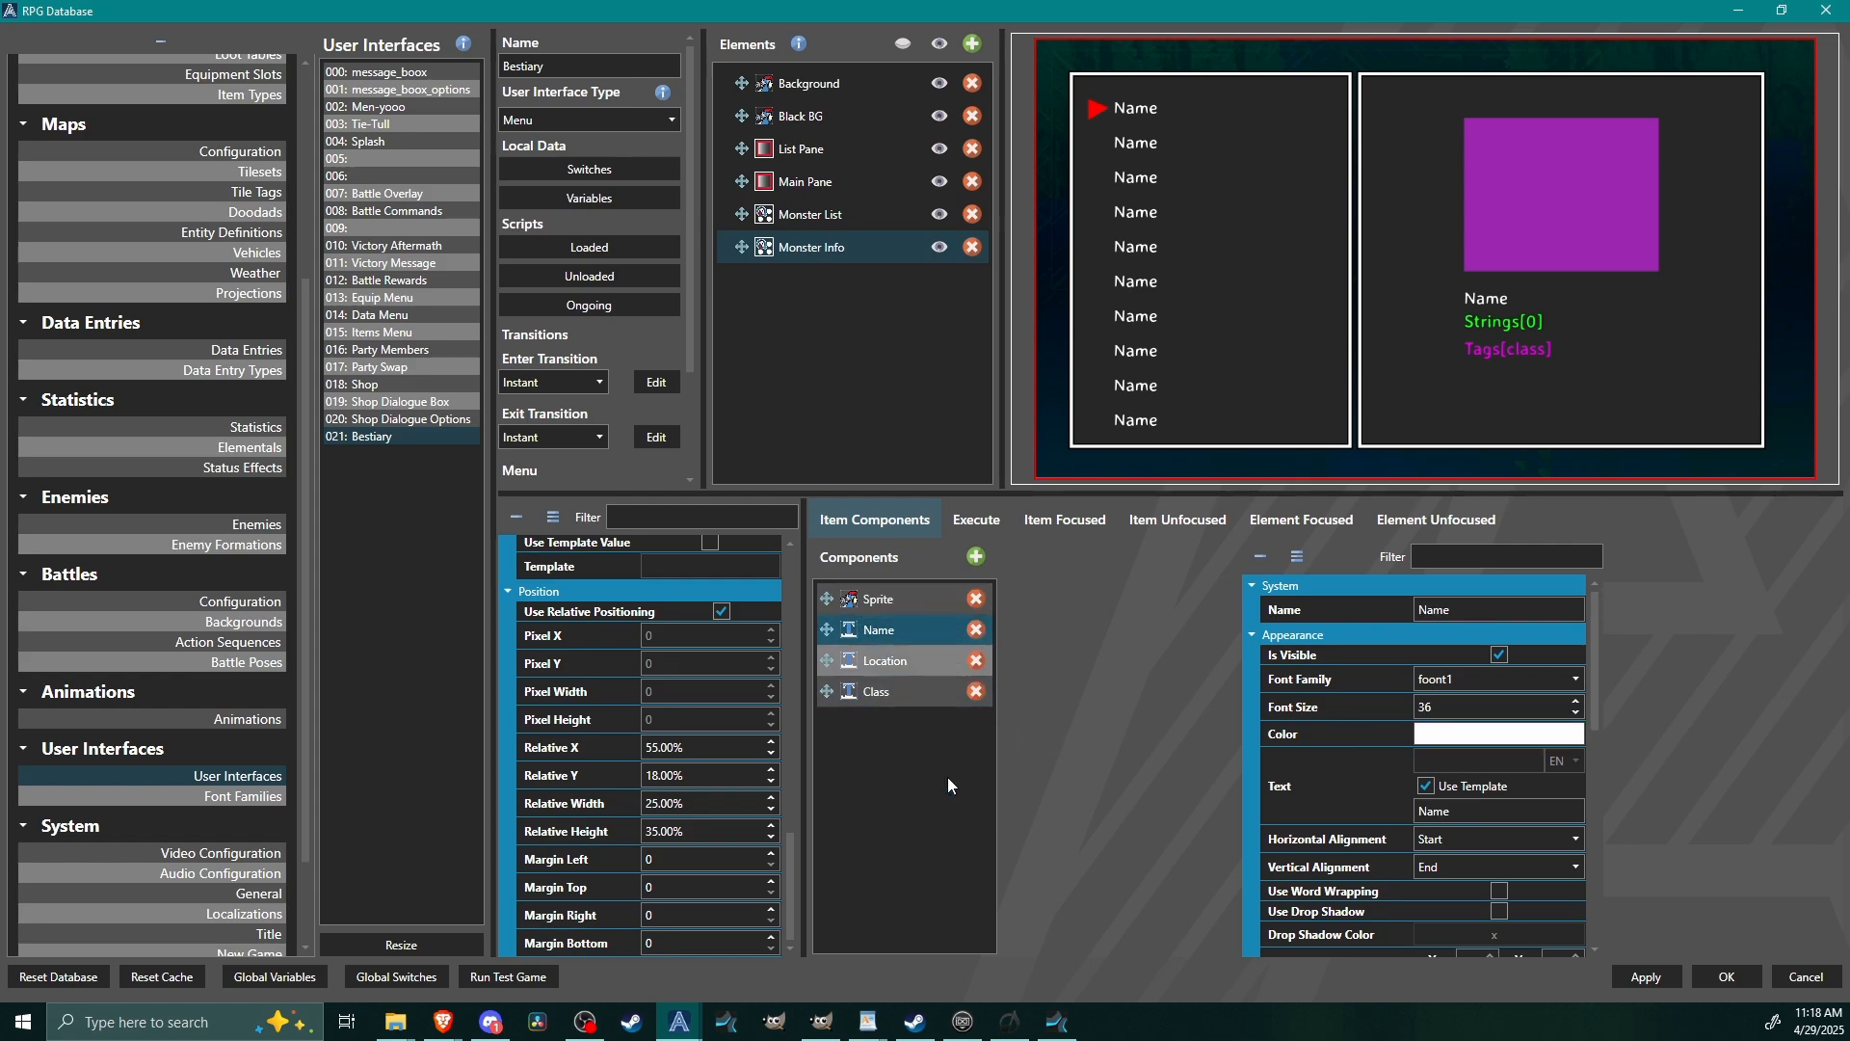
left_click_drag(827, 660, 825, 723)
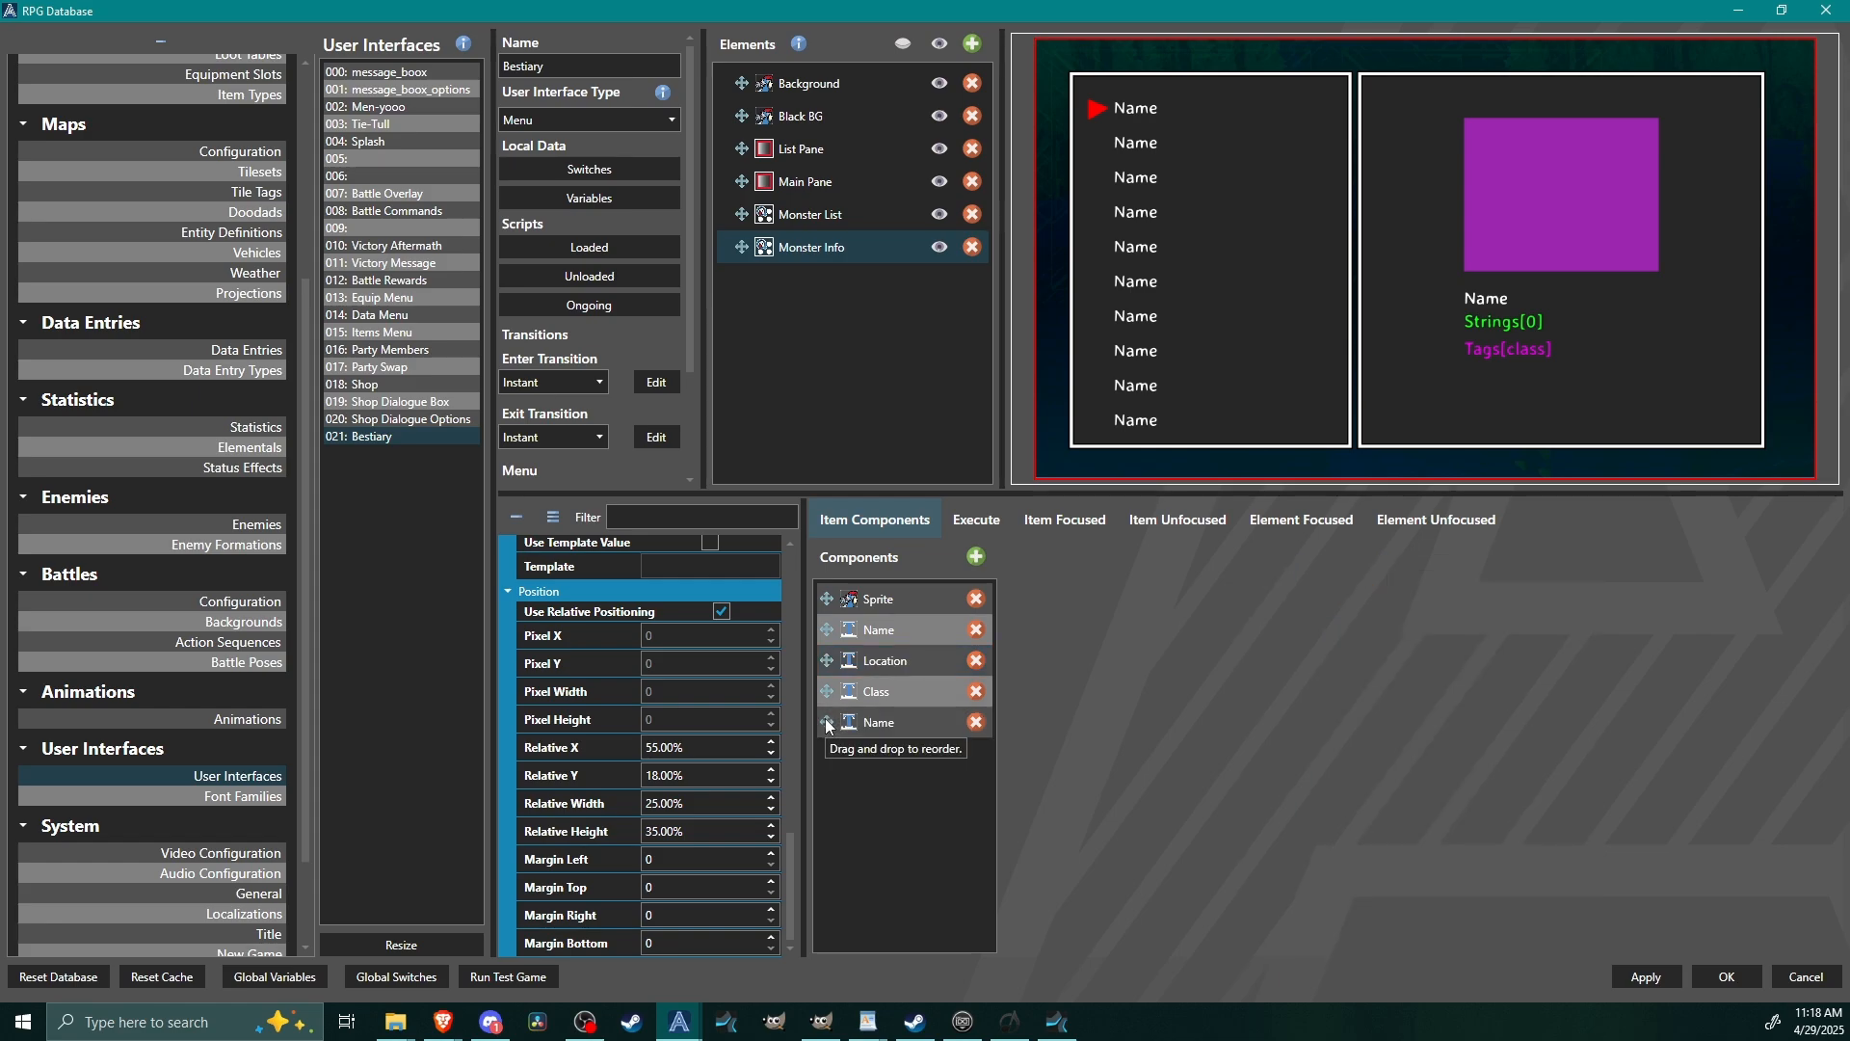
left_click(825, 719)
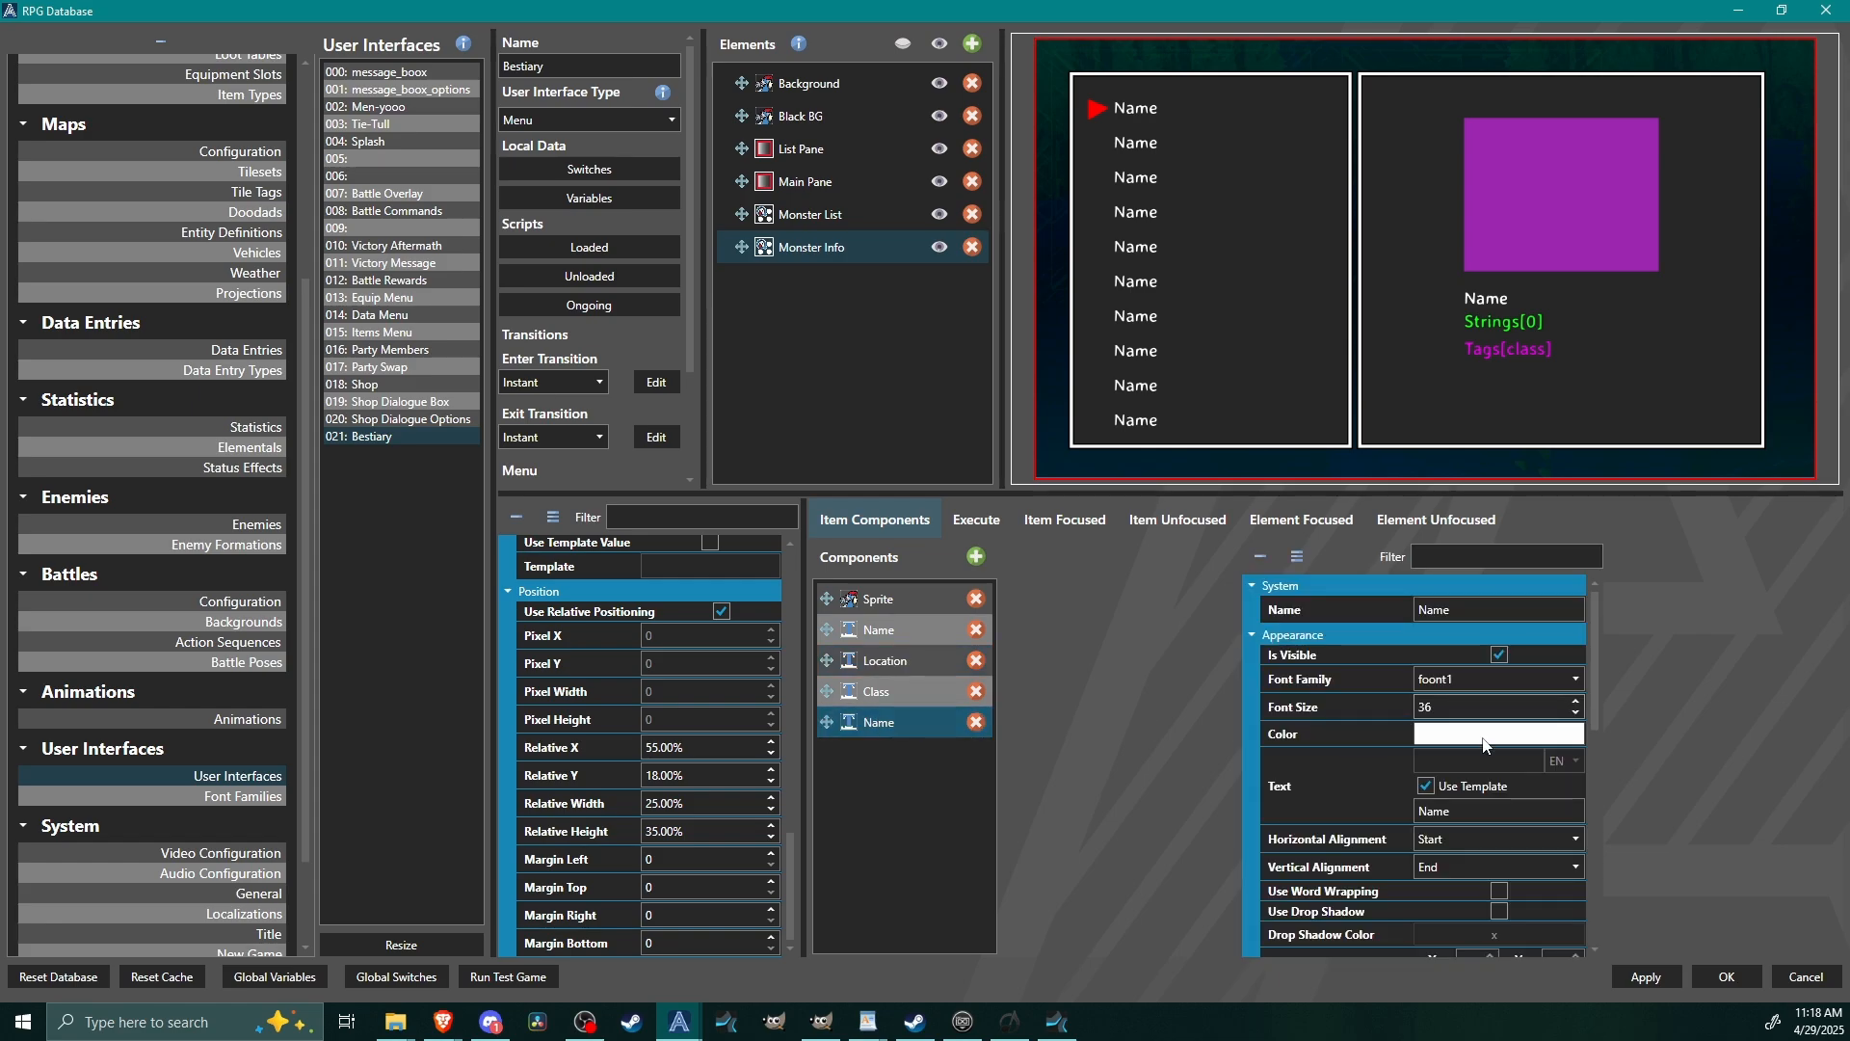
Set the text template of the copied Name component to Strings[1].
left_click(1510, 816)
double_click(1510, 816)
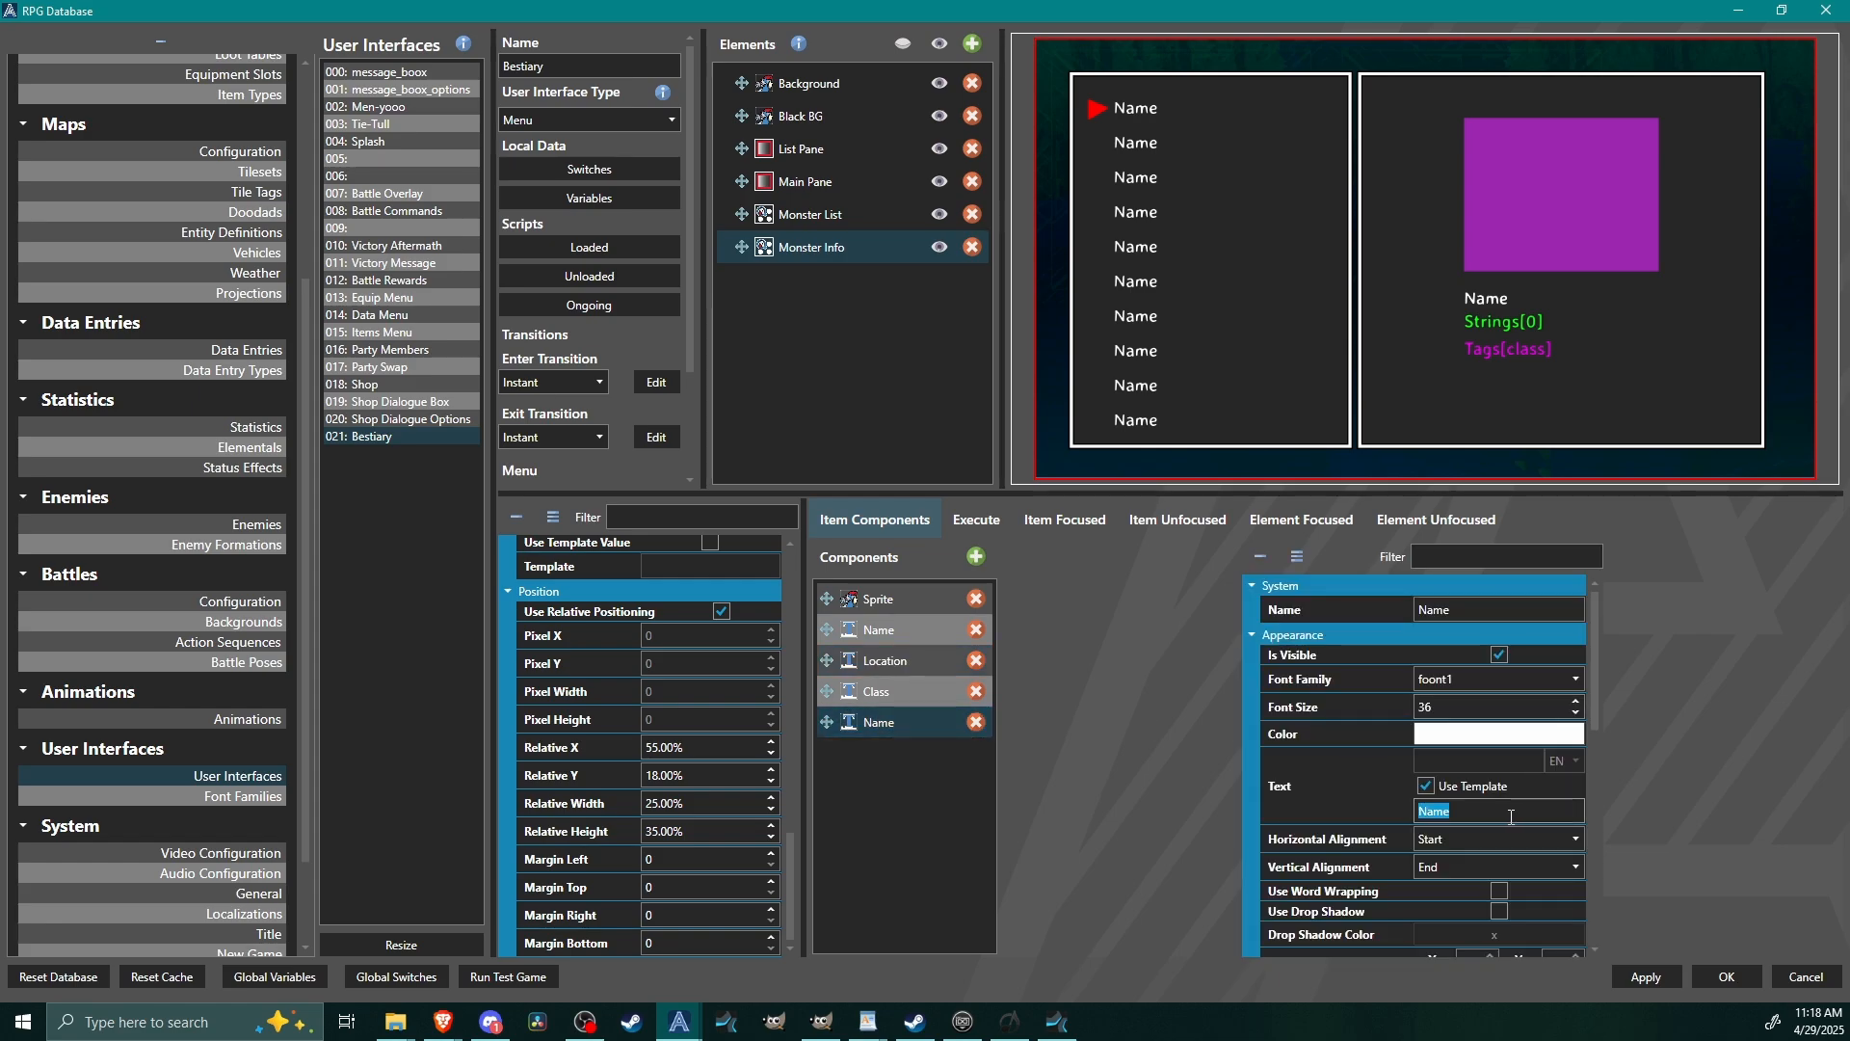
type("Strings")
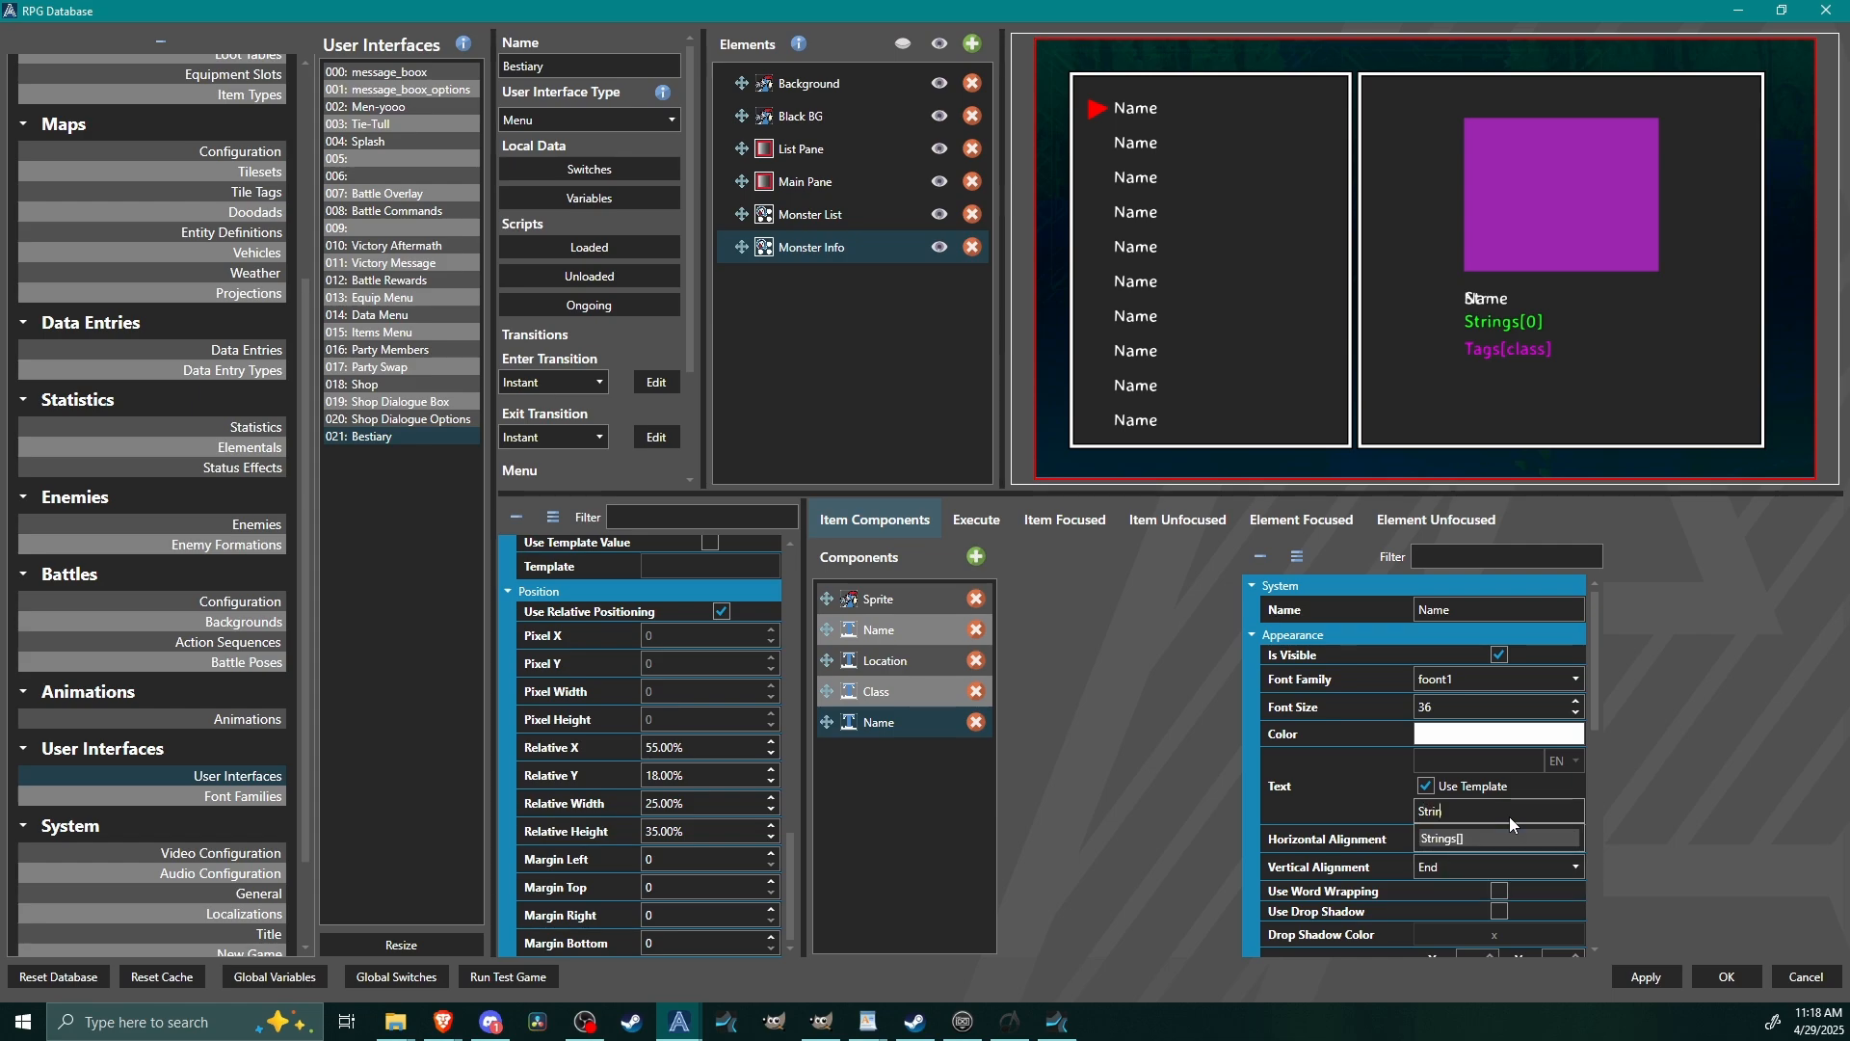
left_click(1517, 852)
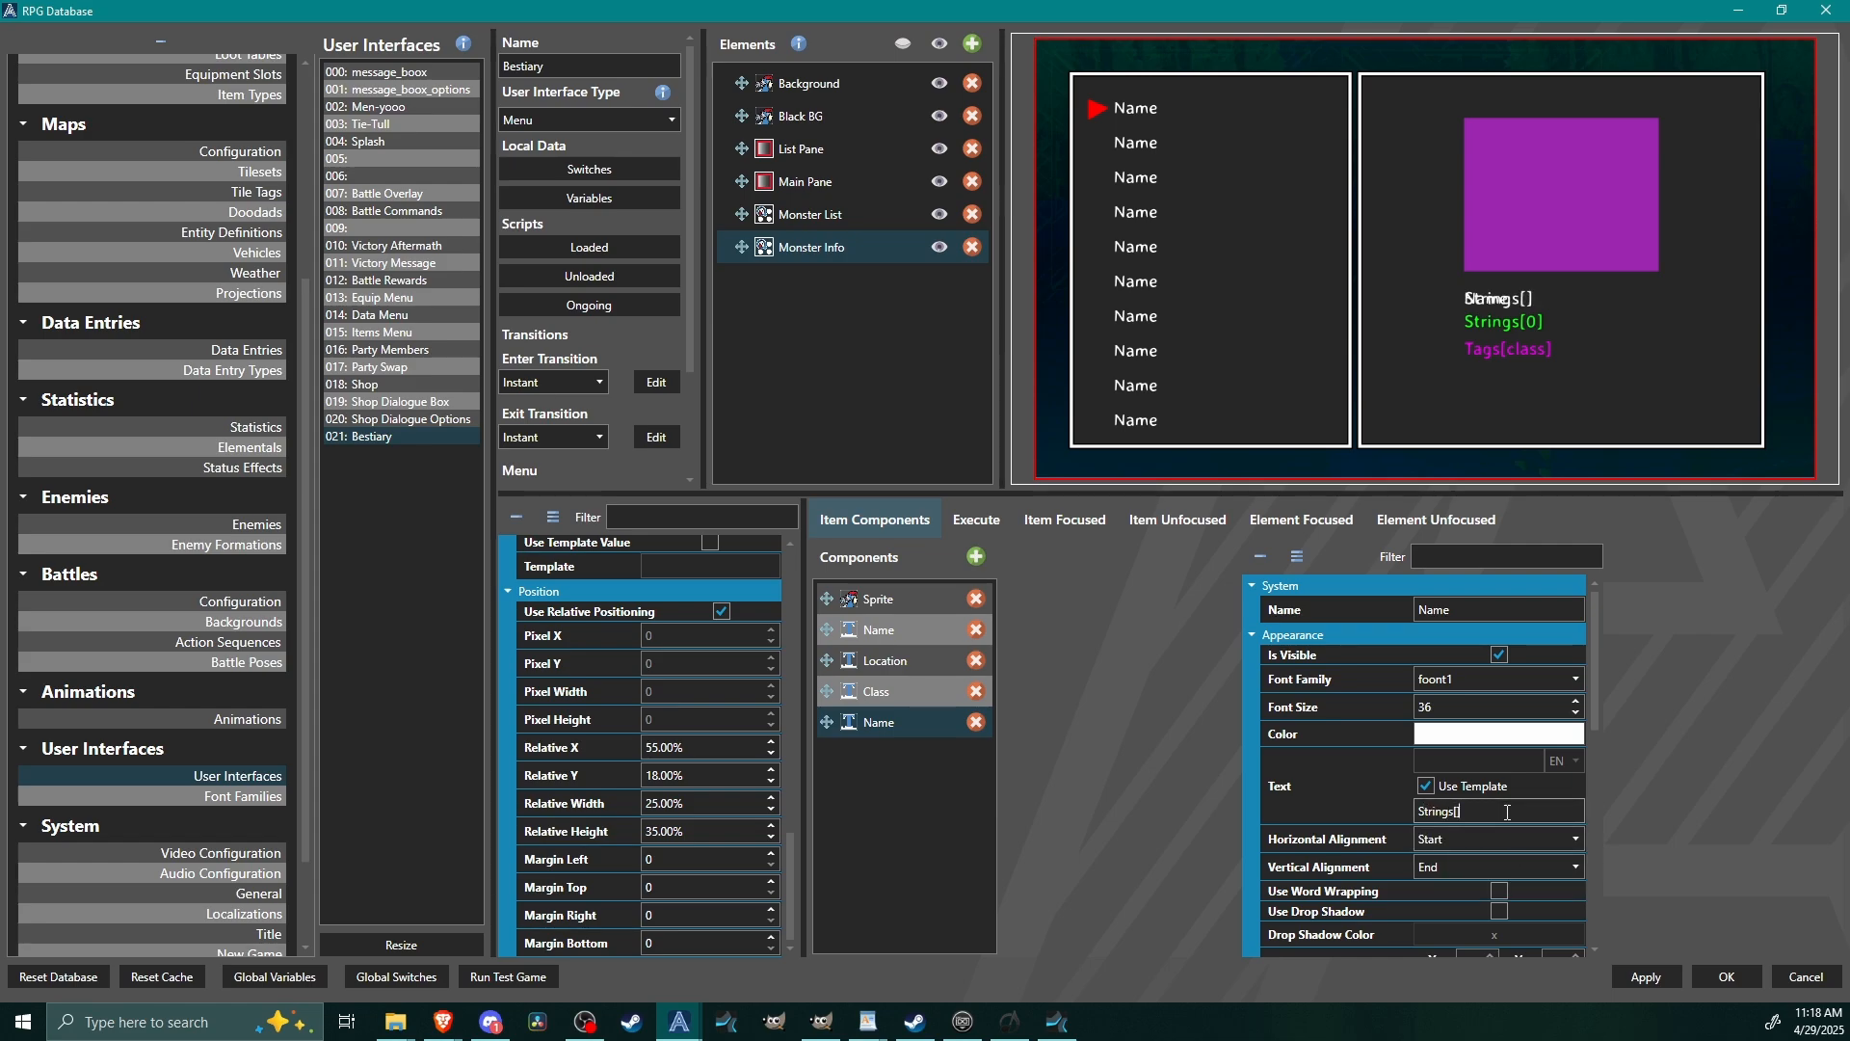
type("1")
Set the copied Name component's relative Y to 162% so it sits below the class text.
left_click_drag(1599, 696, 1610, 975)
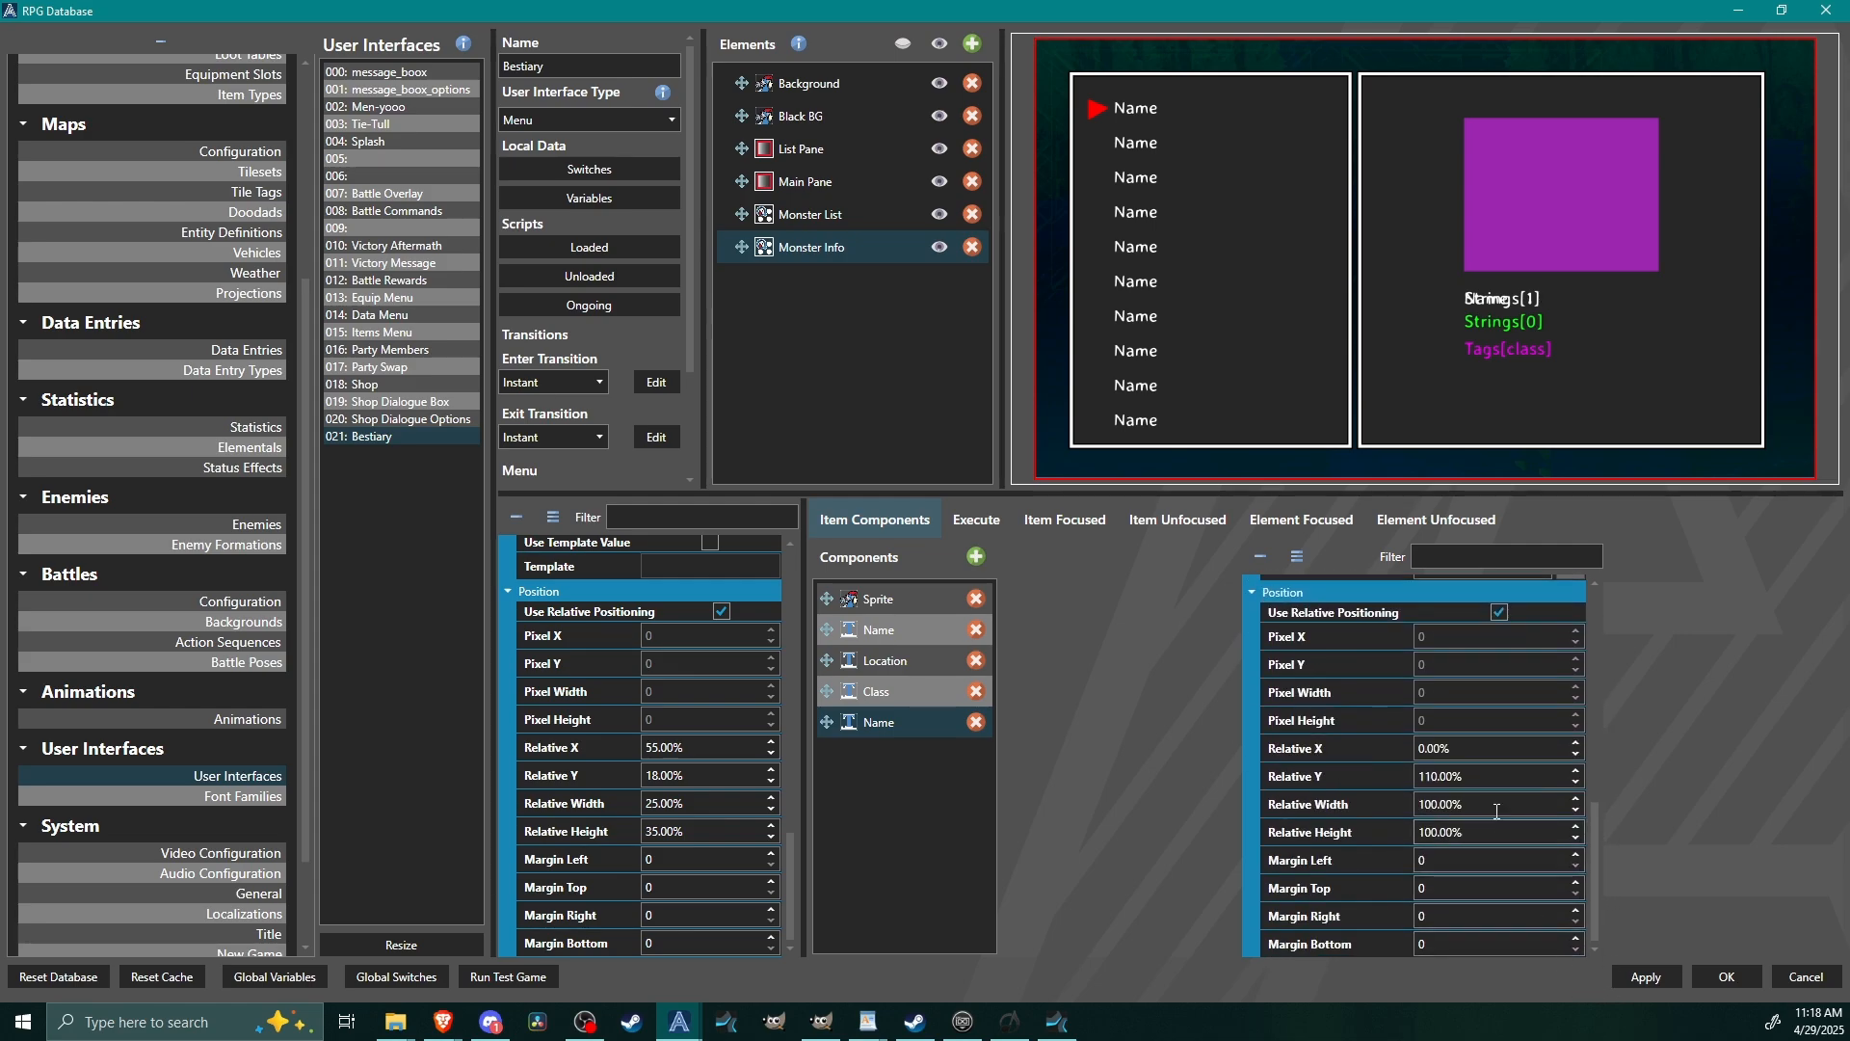
left_click(1491, 776)
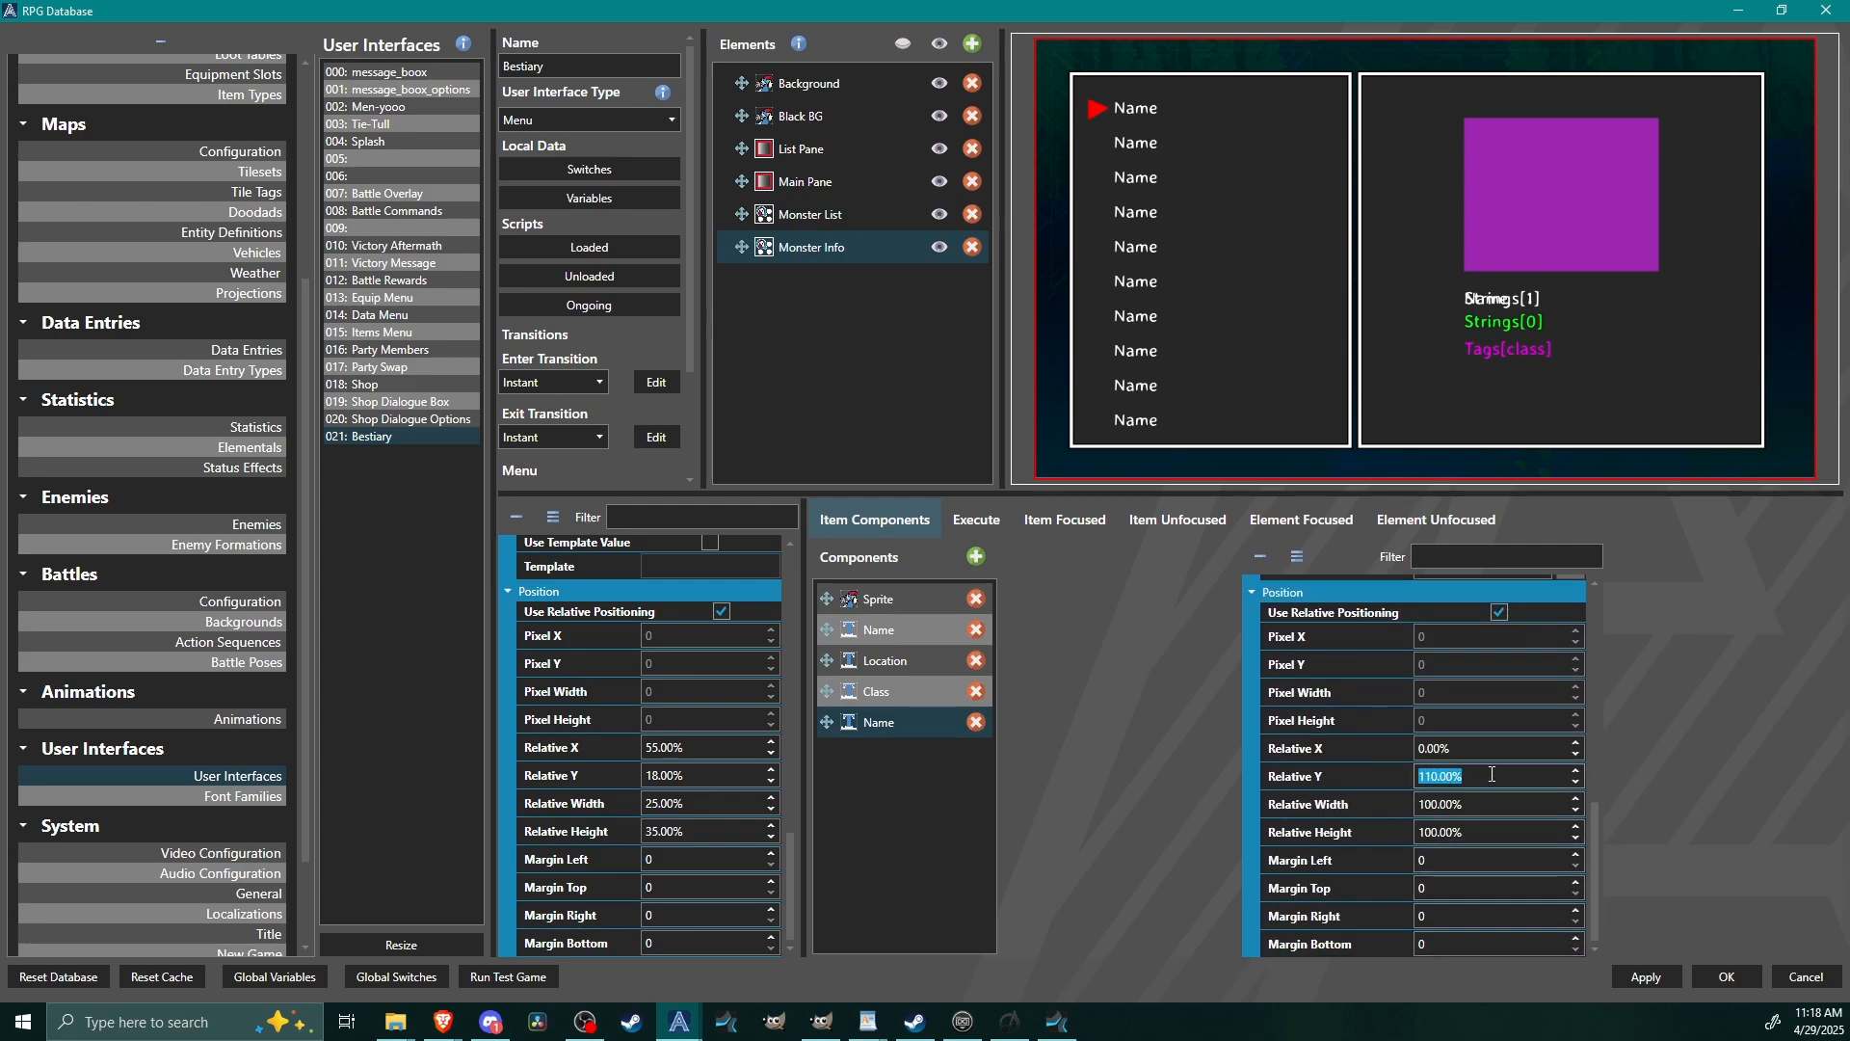
type("157")
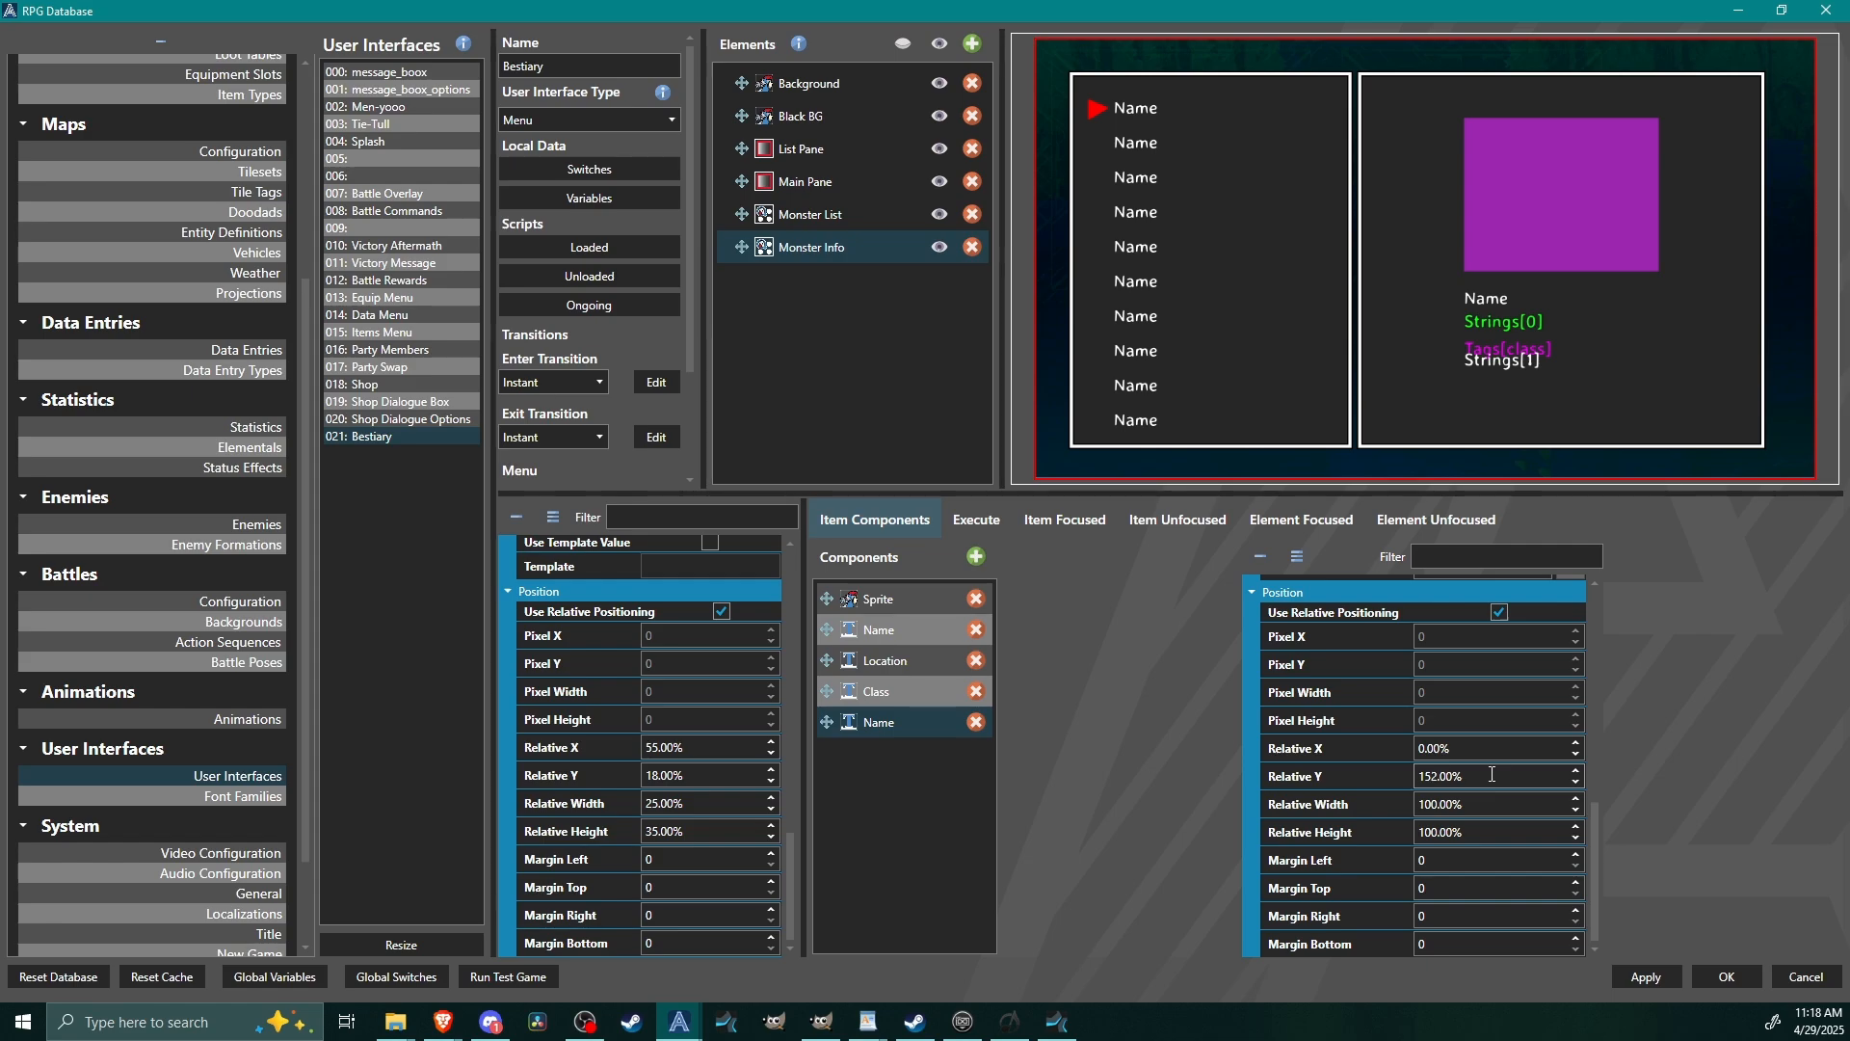
key("BackSpace")
key("BackSpace")
type("62")
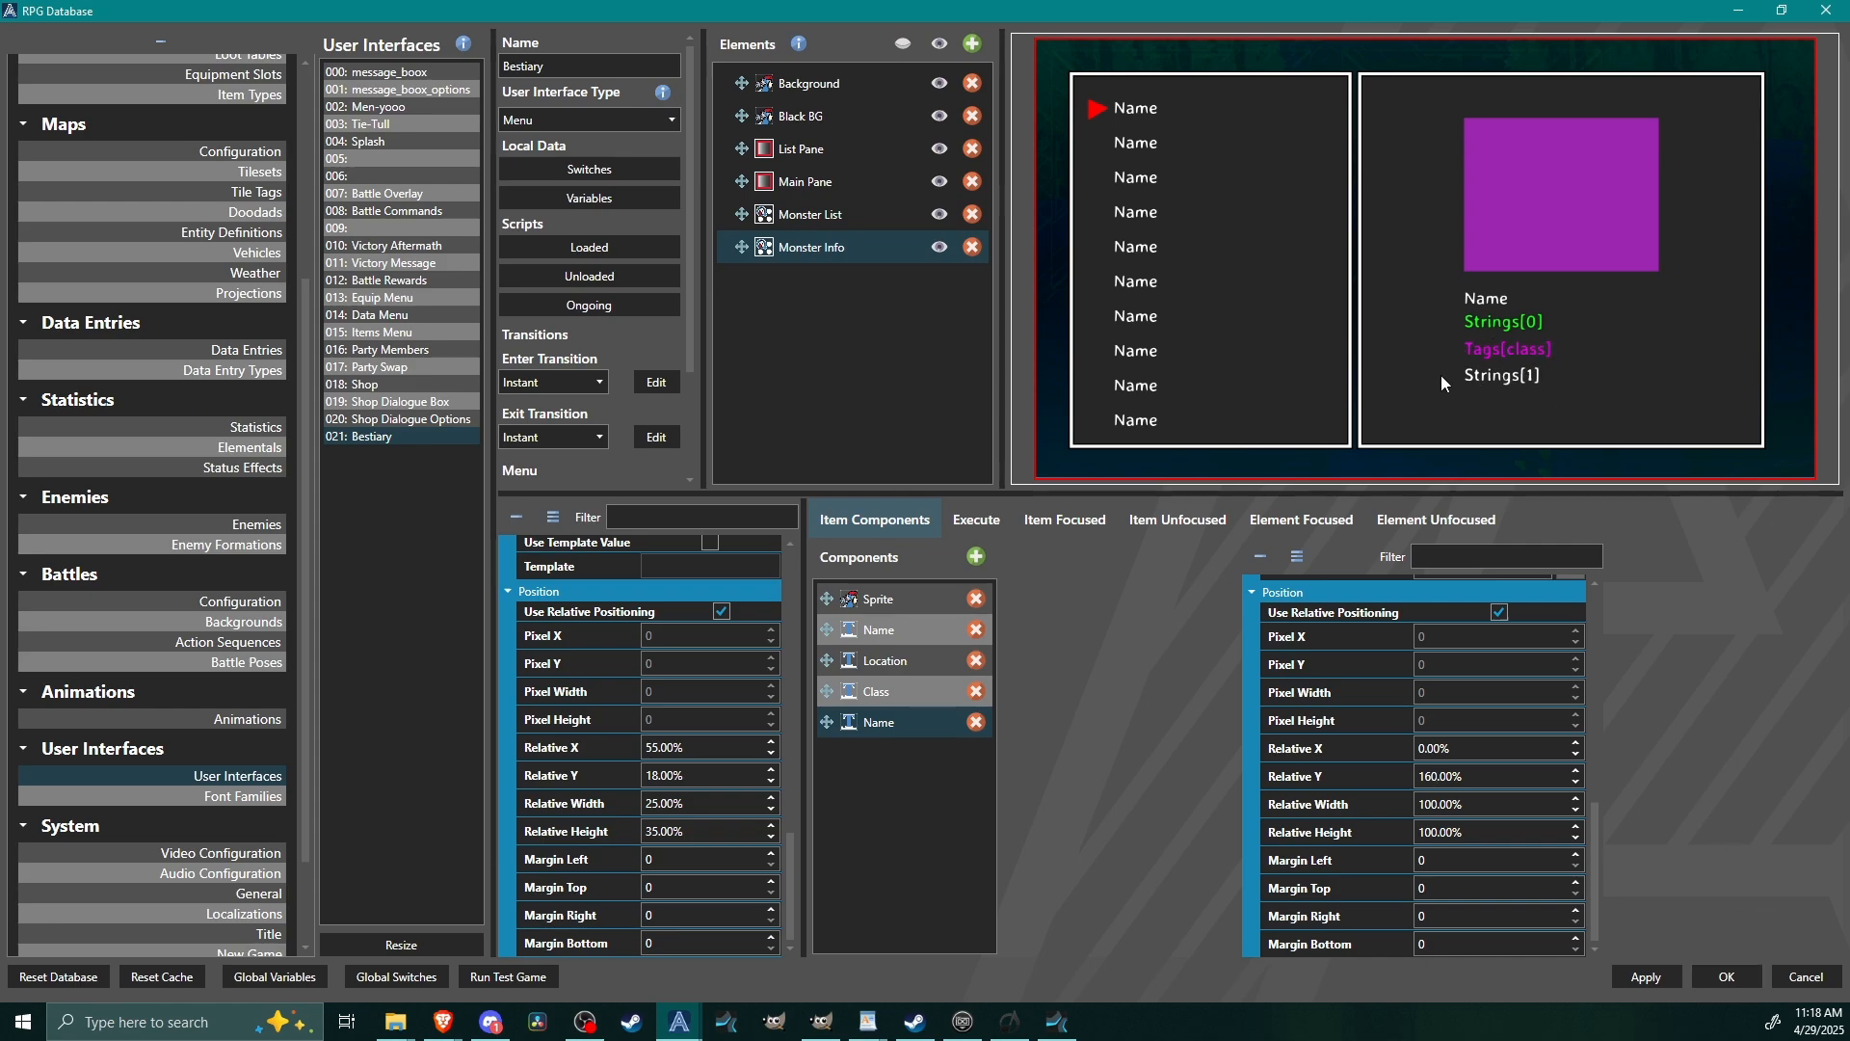
Enable word wrapping on the copied Name component that shows Strings[1], and save the database changes.
scroll(1344, 779, "up", 3)
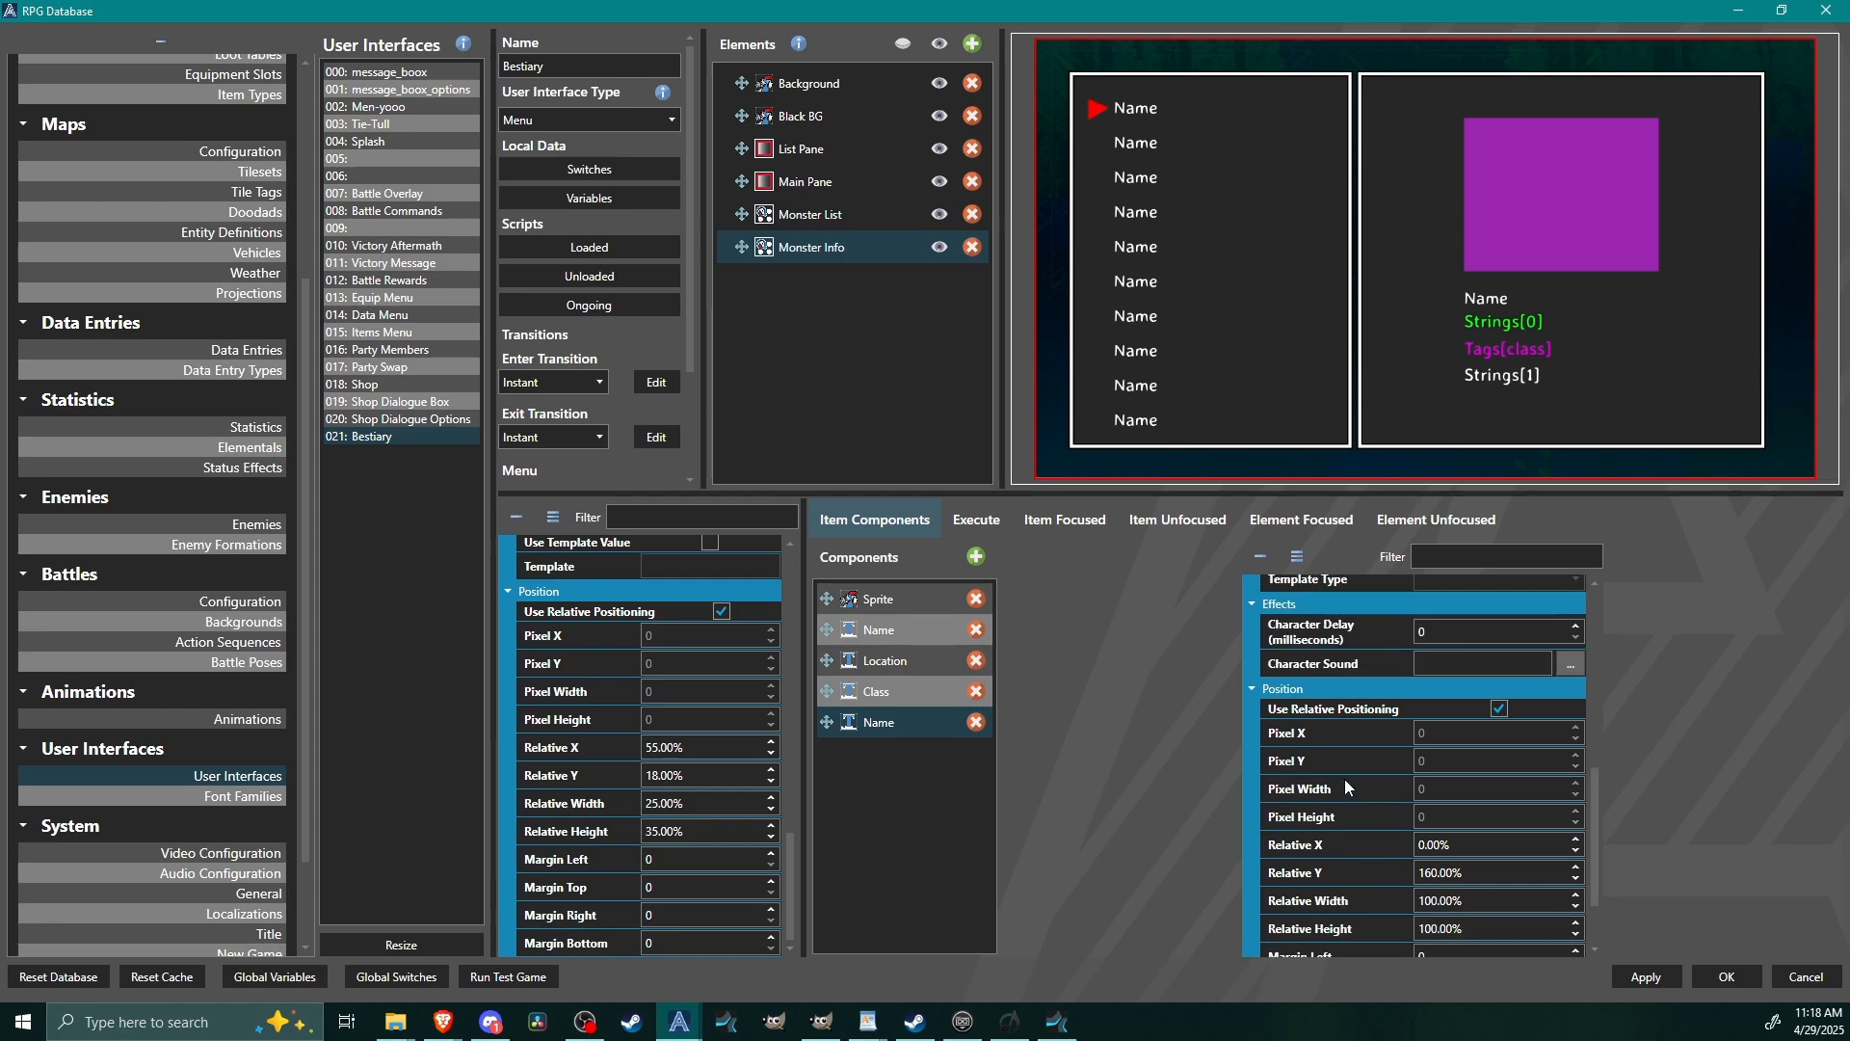
scroll(1346, 783, "up", 5)
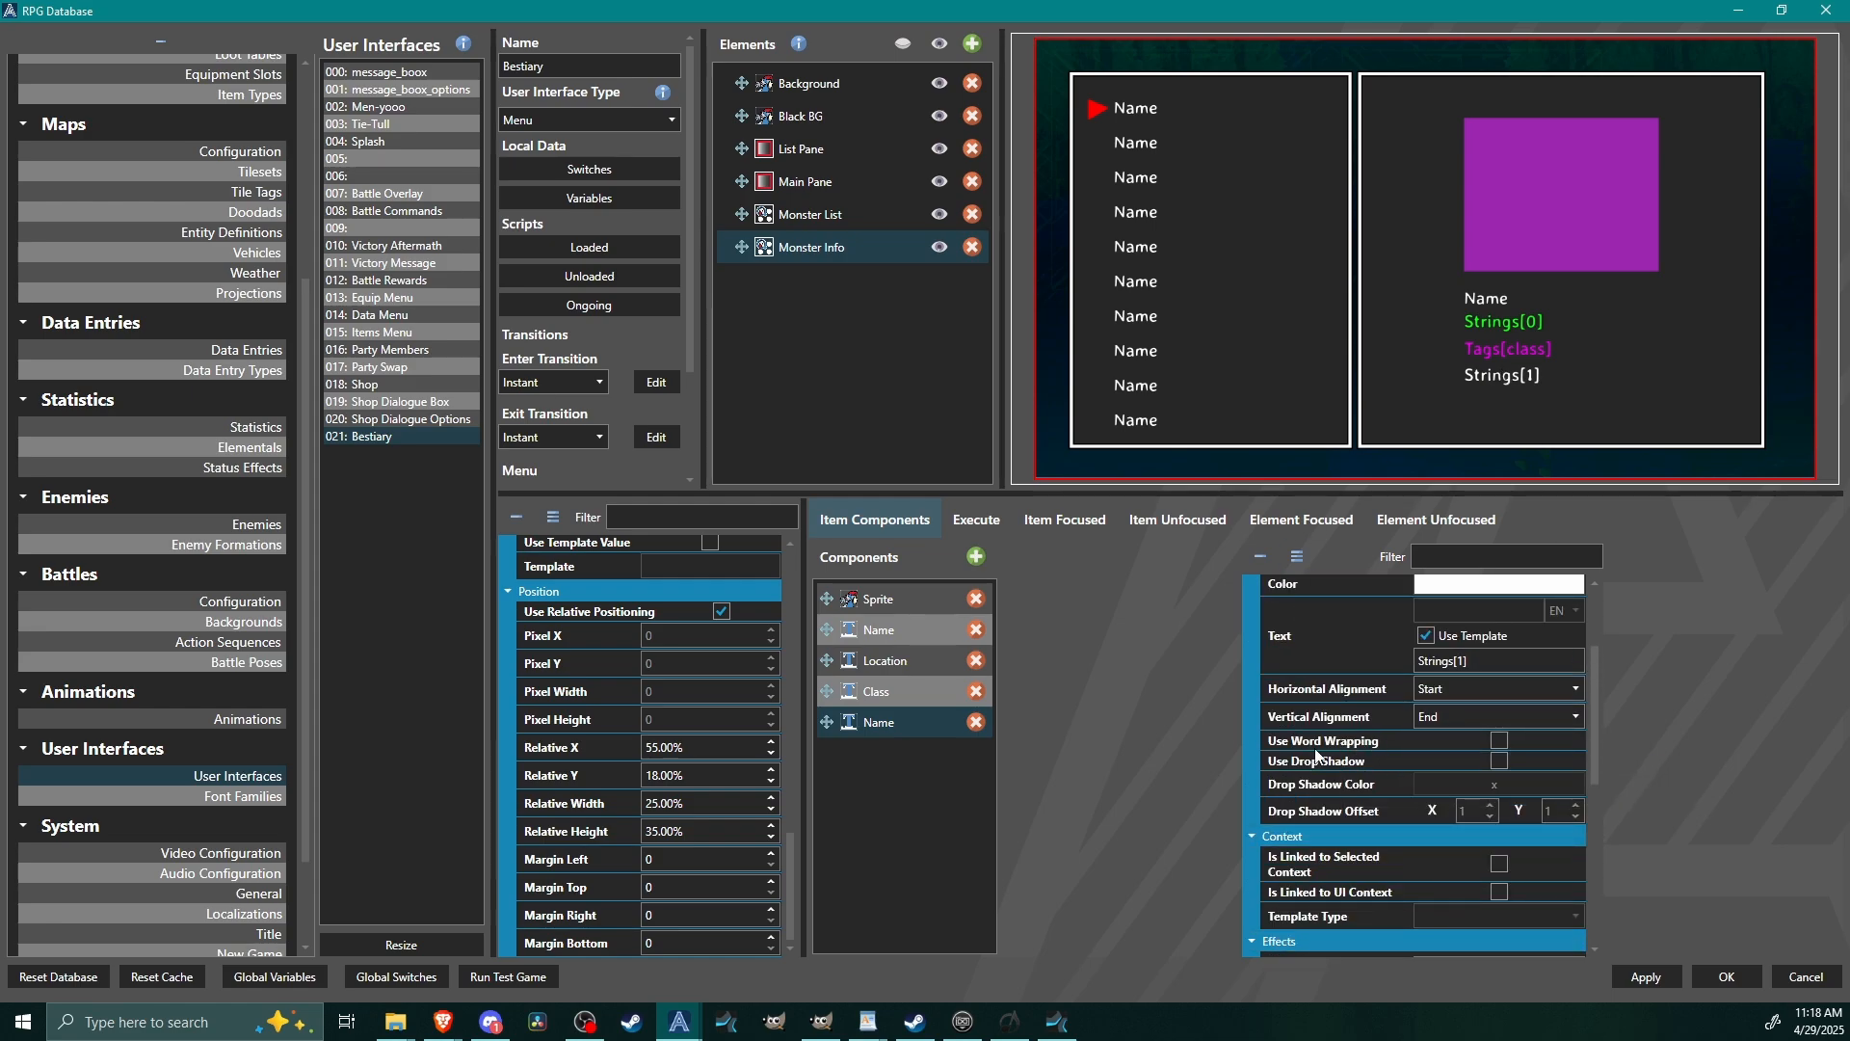
left_click(1499, 740)
left_click(1729, 975)
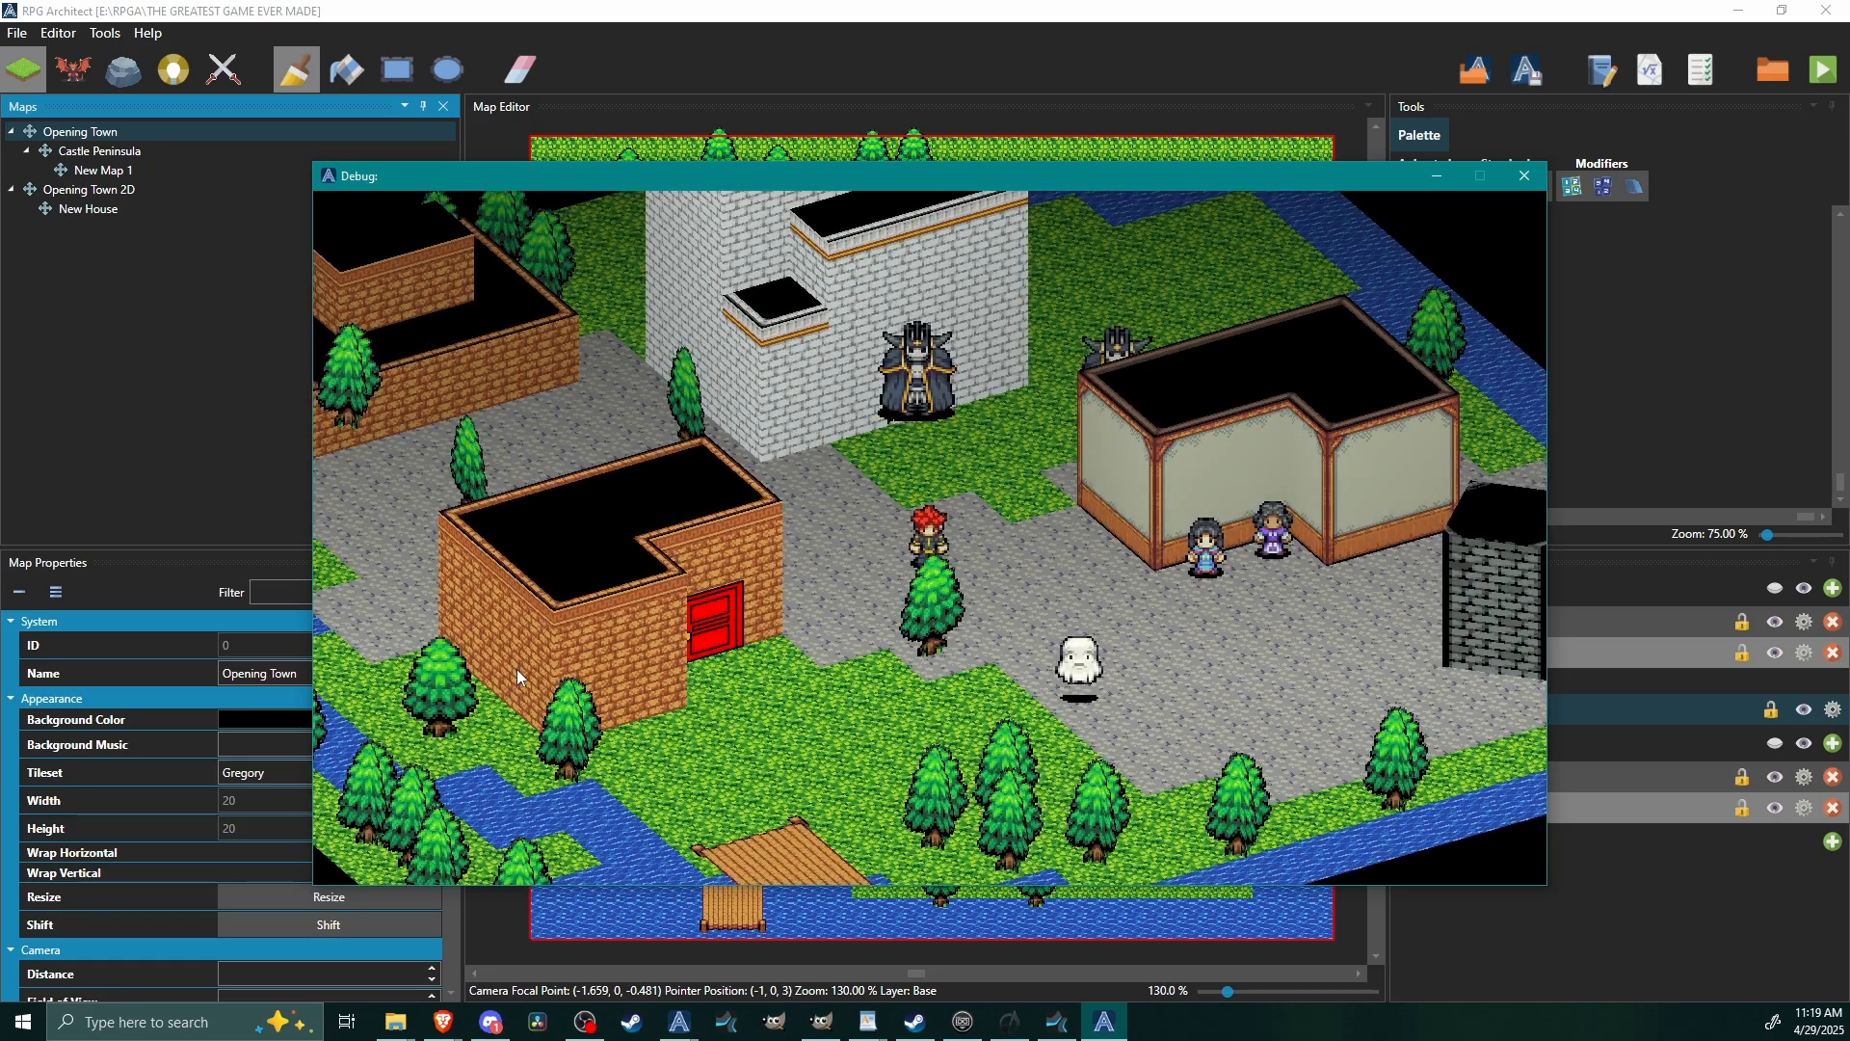
In the test game, take a step with the character and open the bestiary through the Extra entry of the main menu.
key("Right")
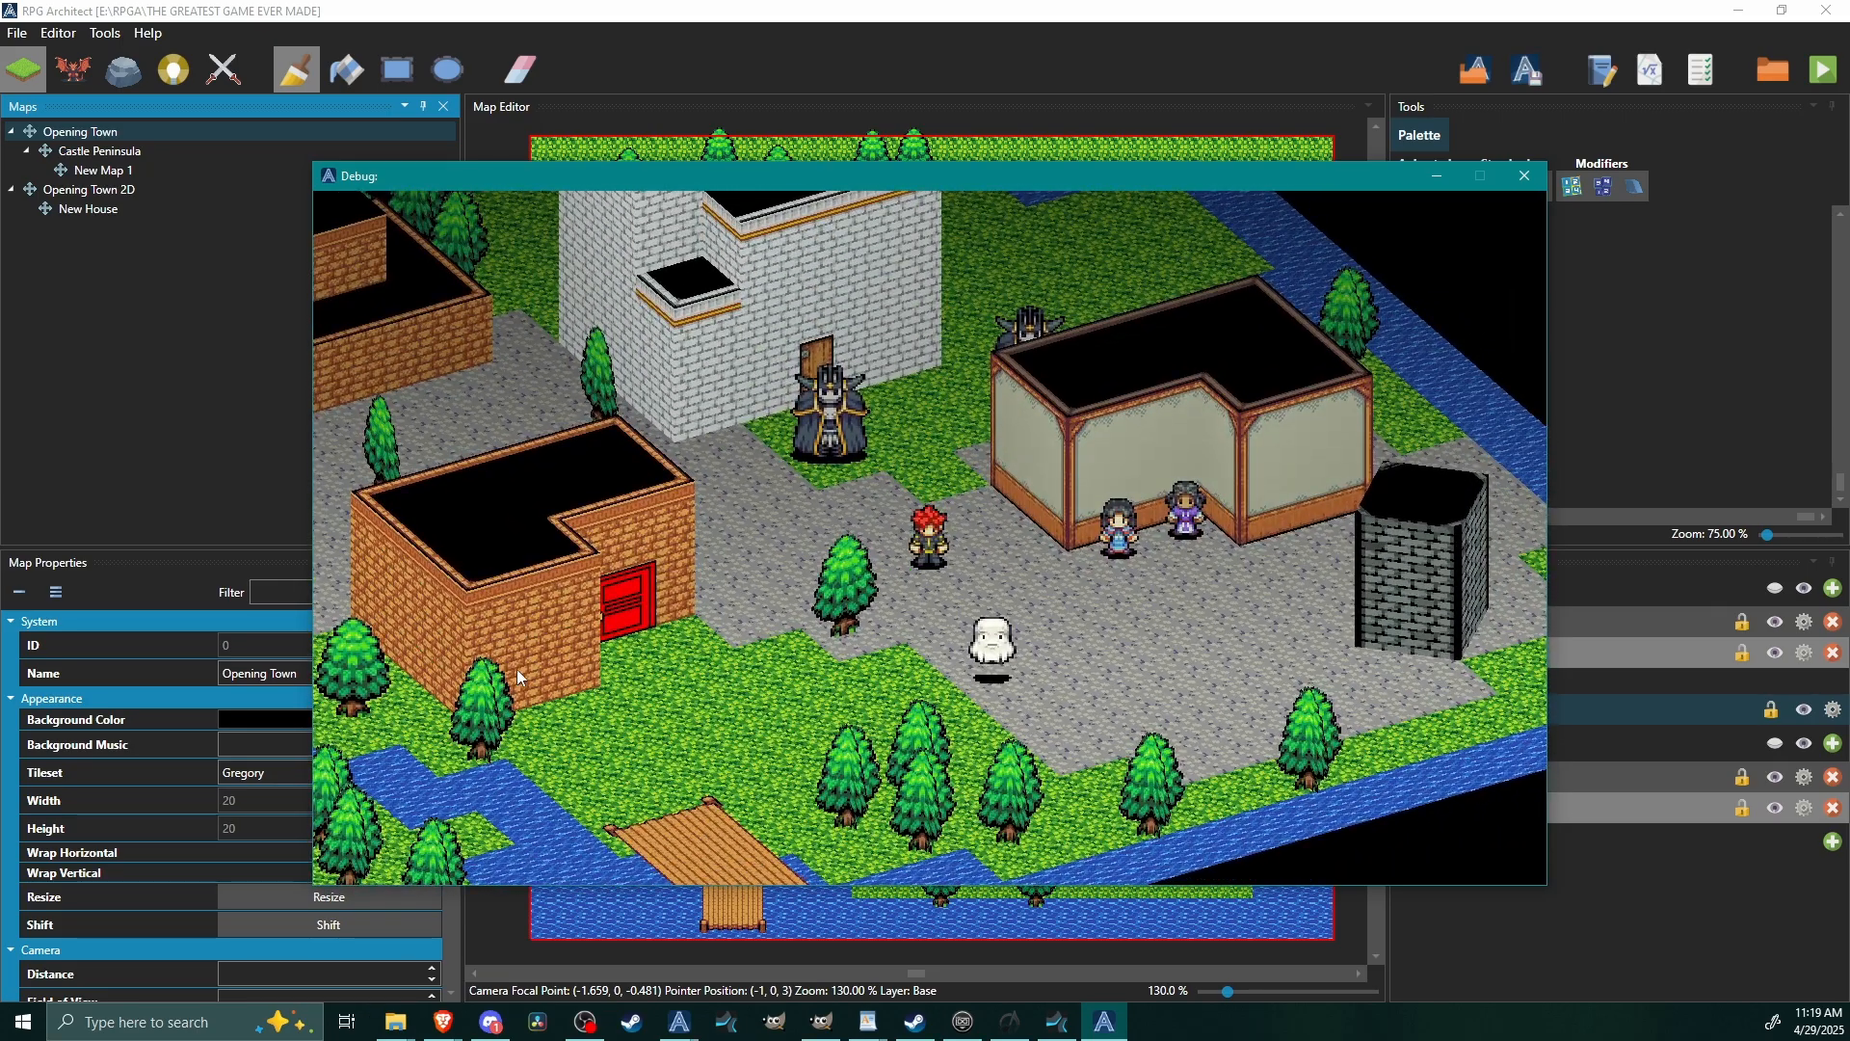
key("Escape")
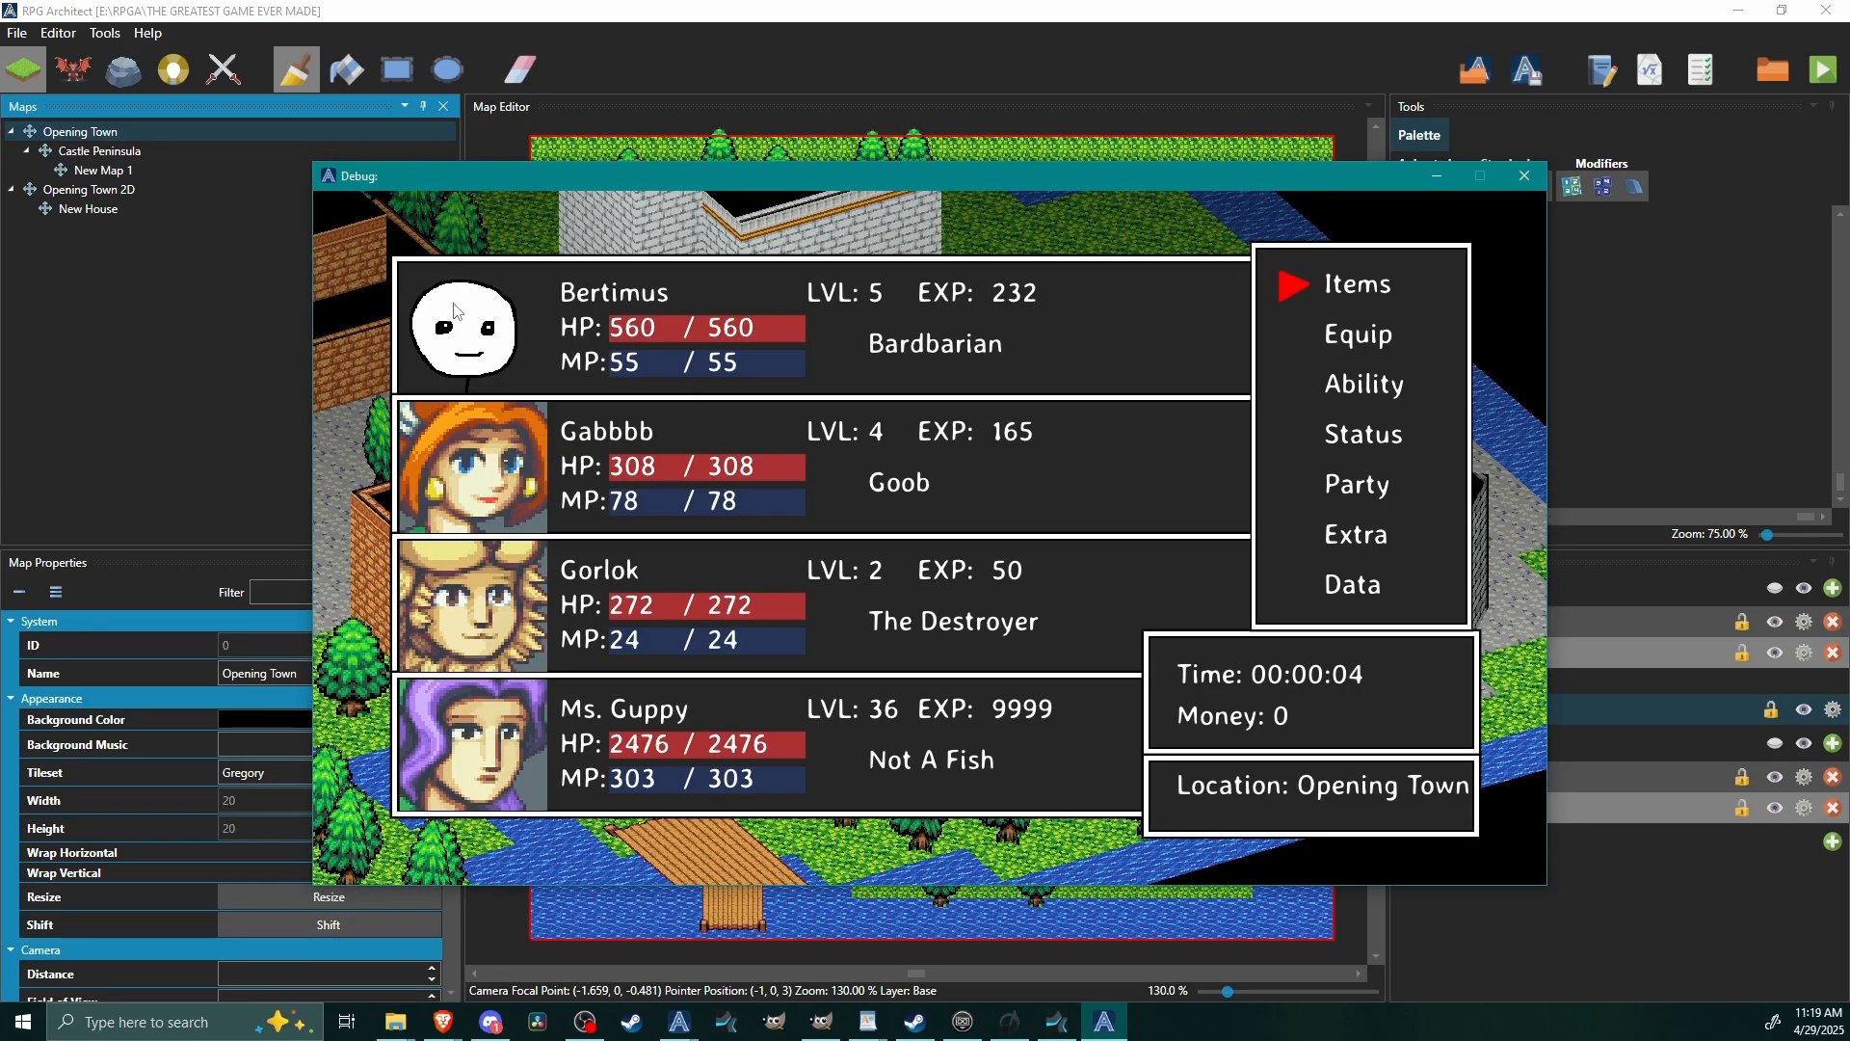
key("Up")
key("Up")
key("Return")
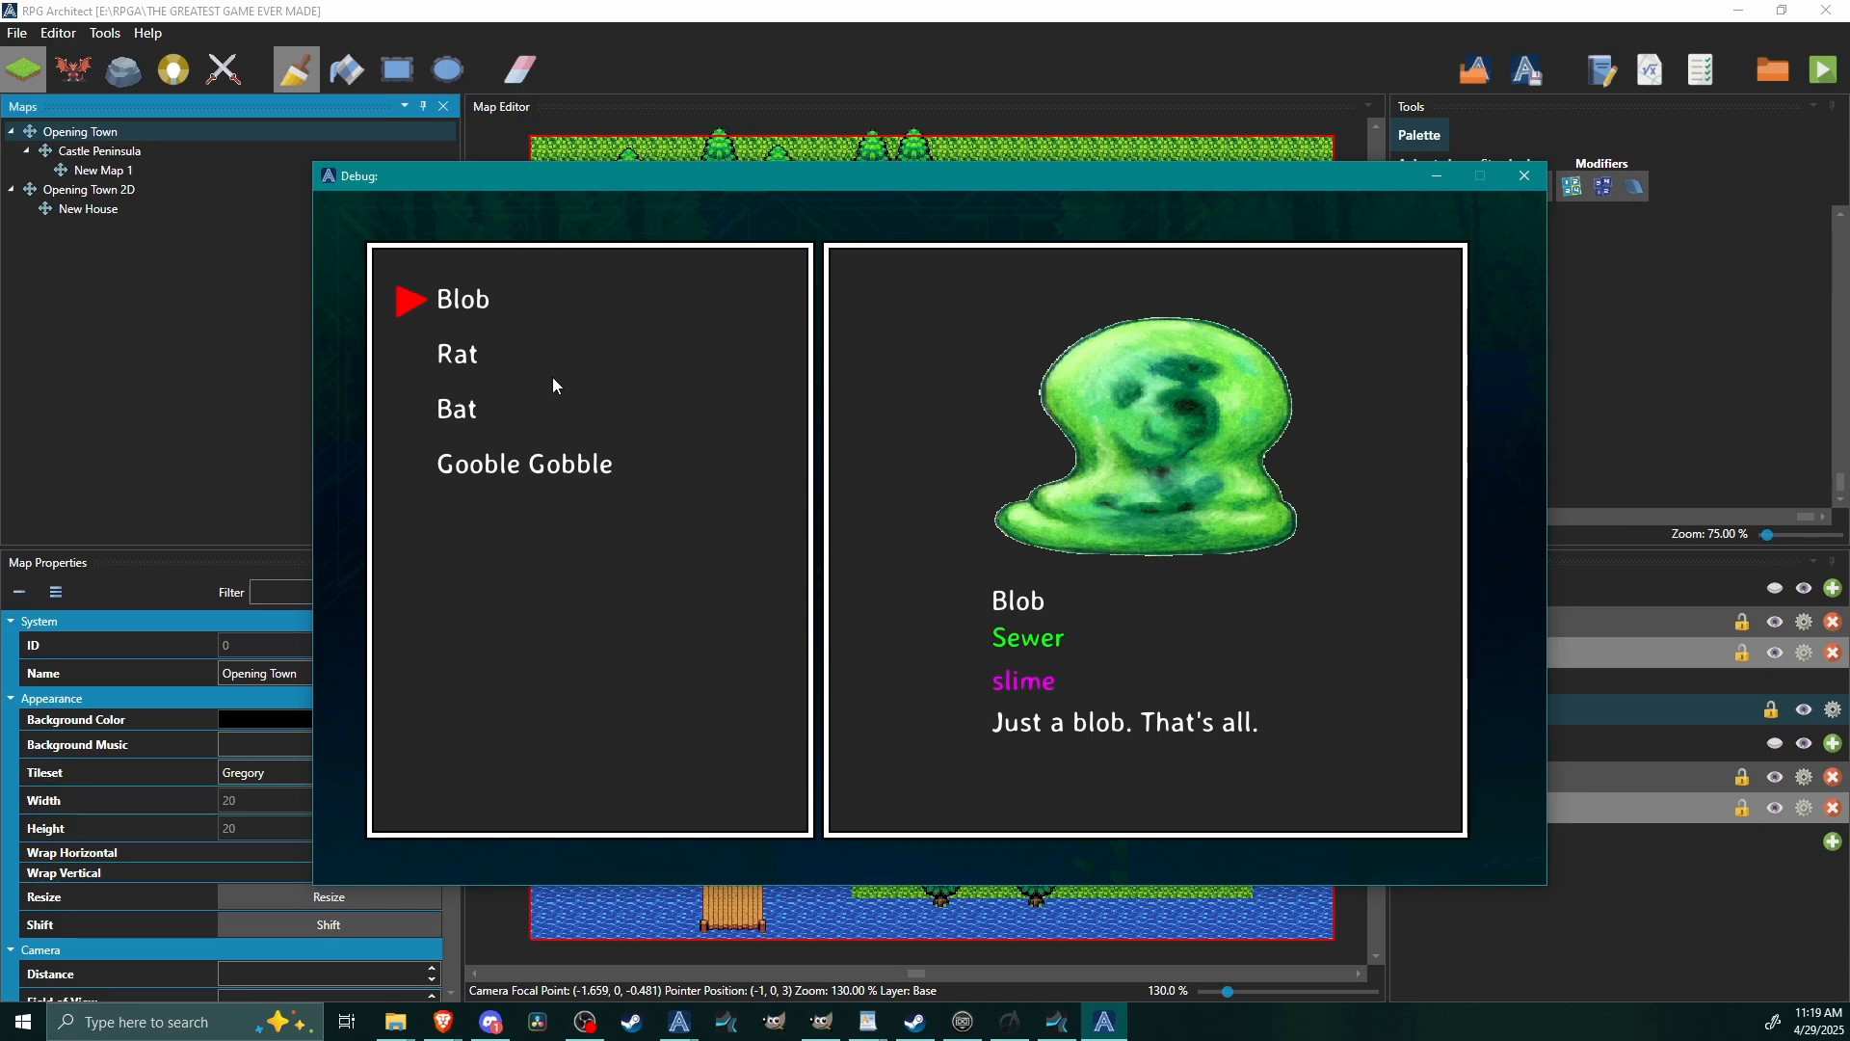
Browse the Rat, Bat, Gooble Gobble and Blob entries to check their sprites and wrapped descriptions, and close the test game.
key("Down")
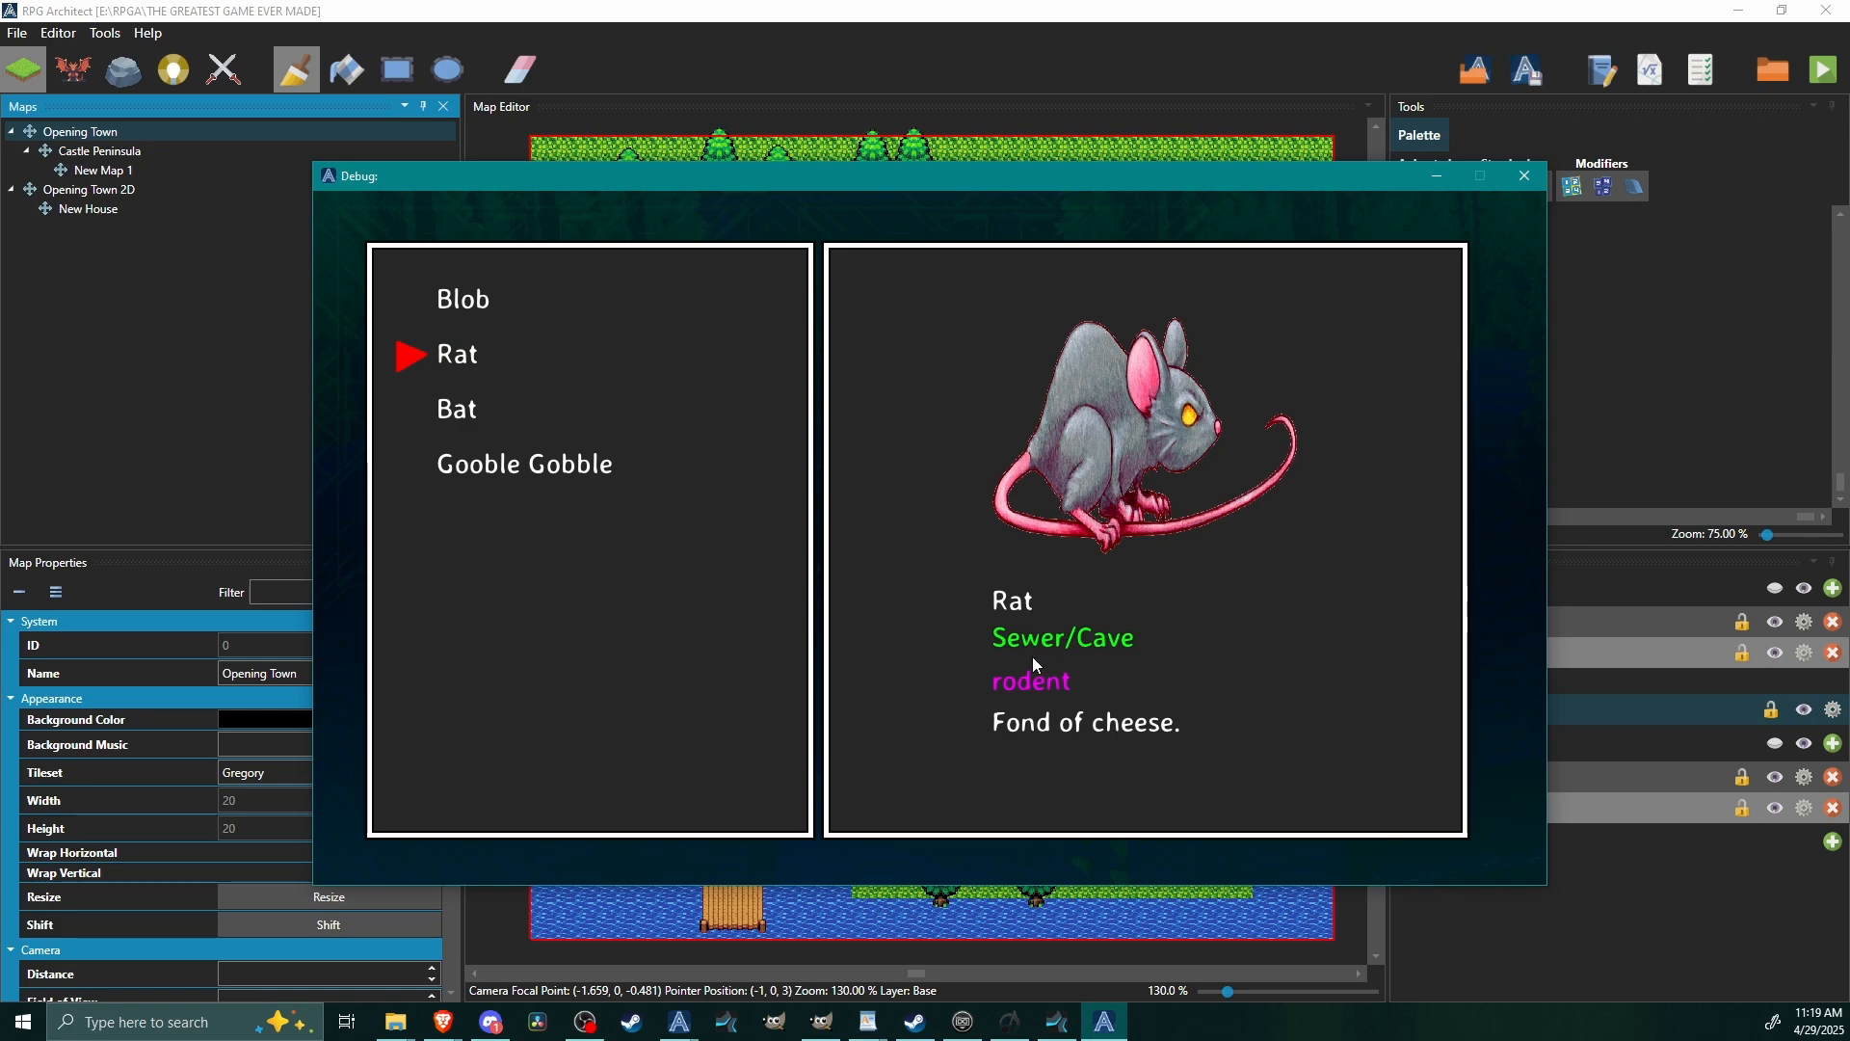
key("Down")
key("Down")
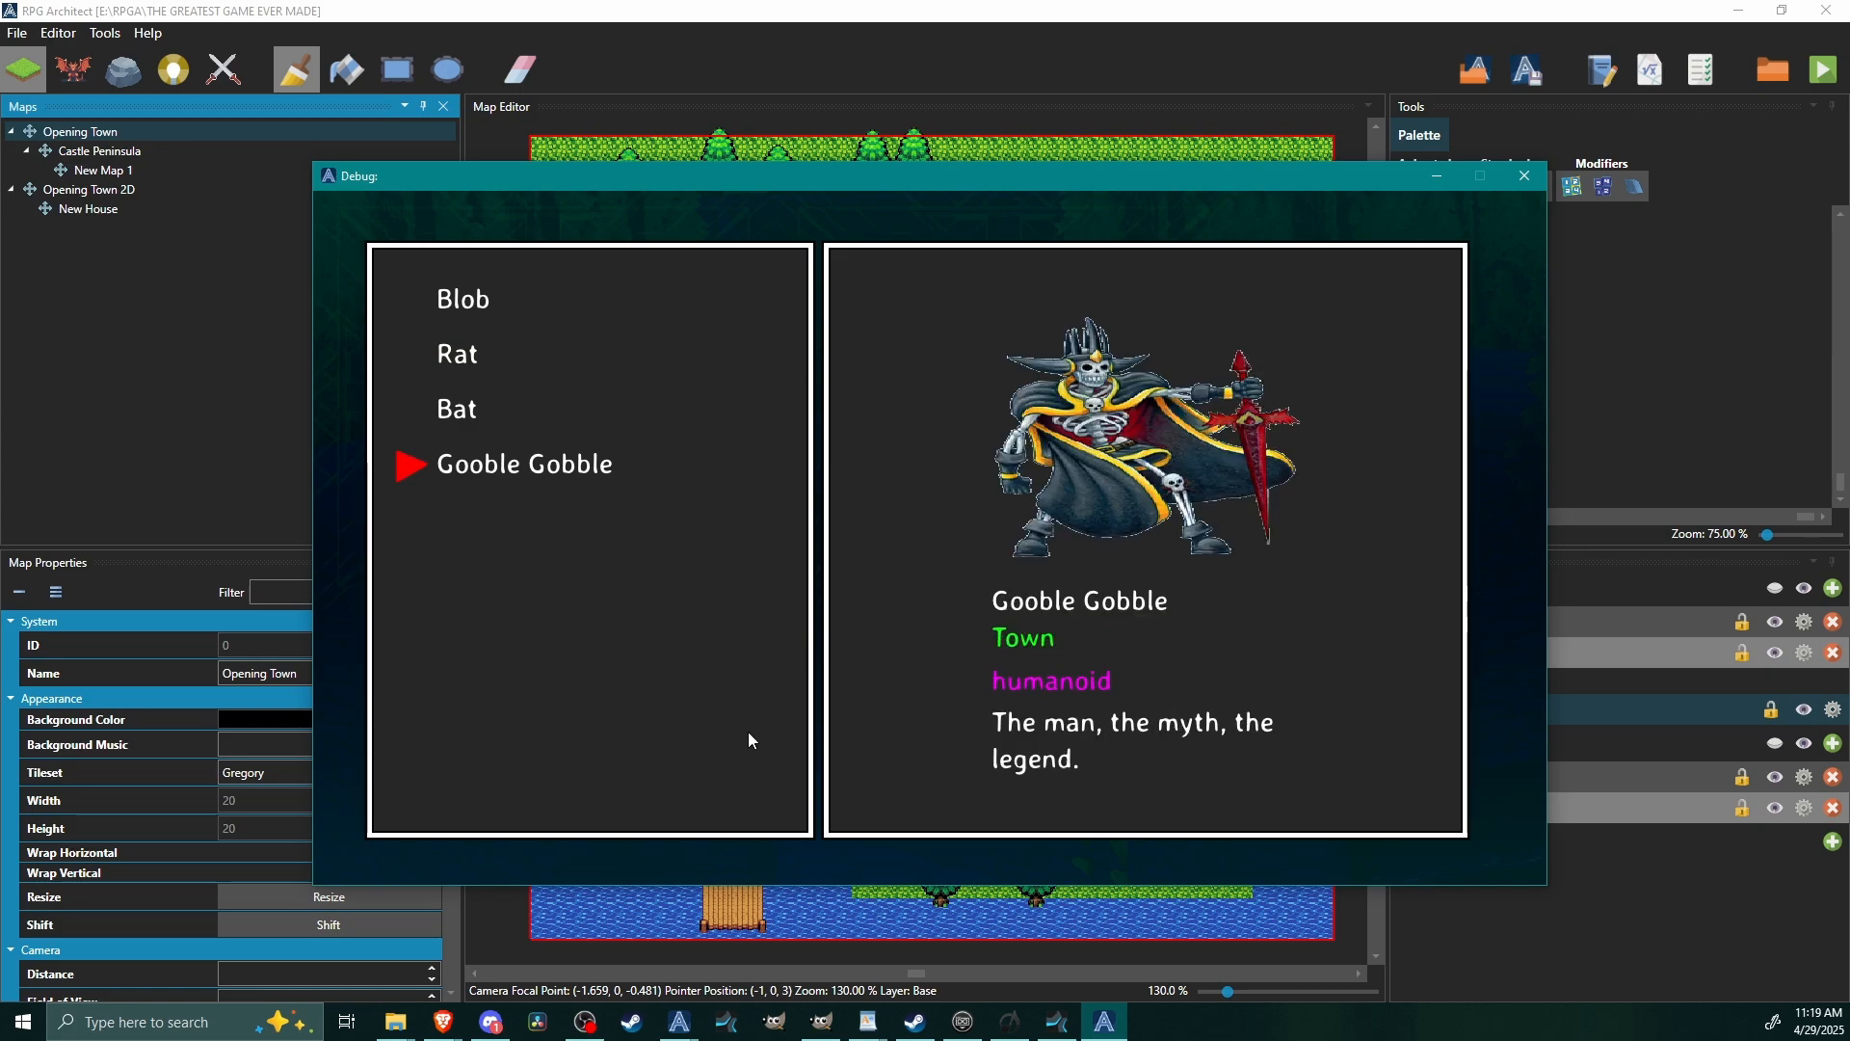
key("Up")
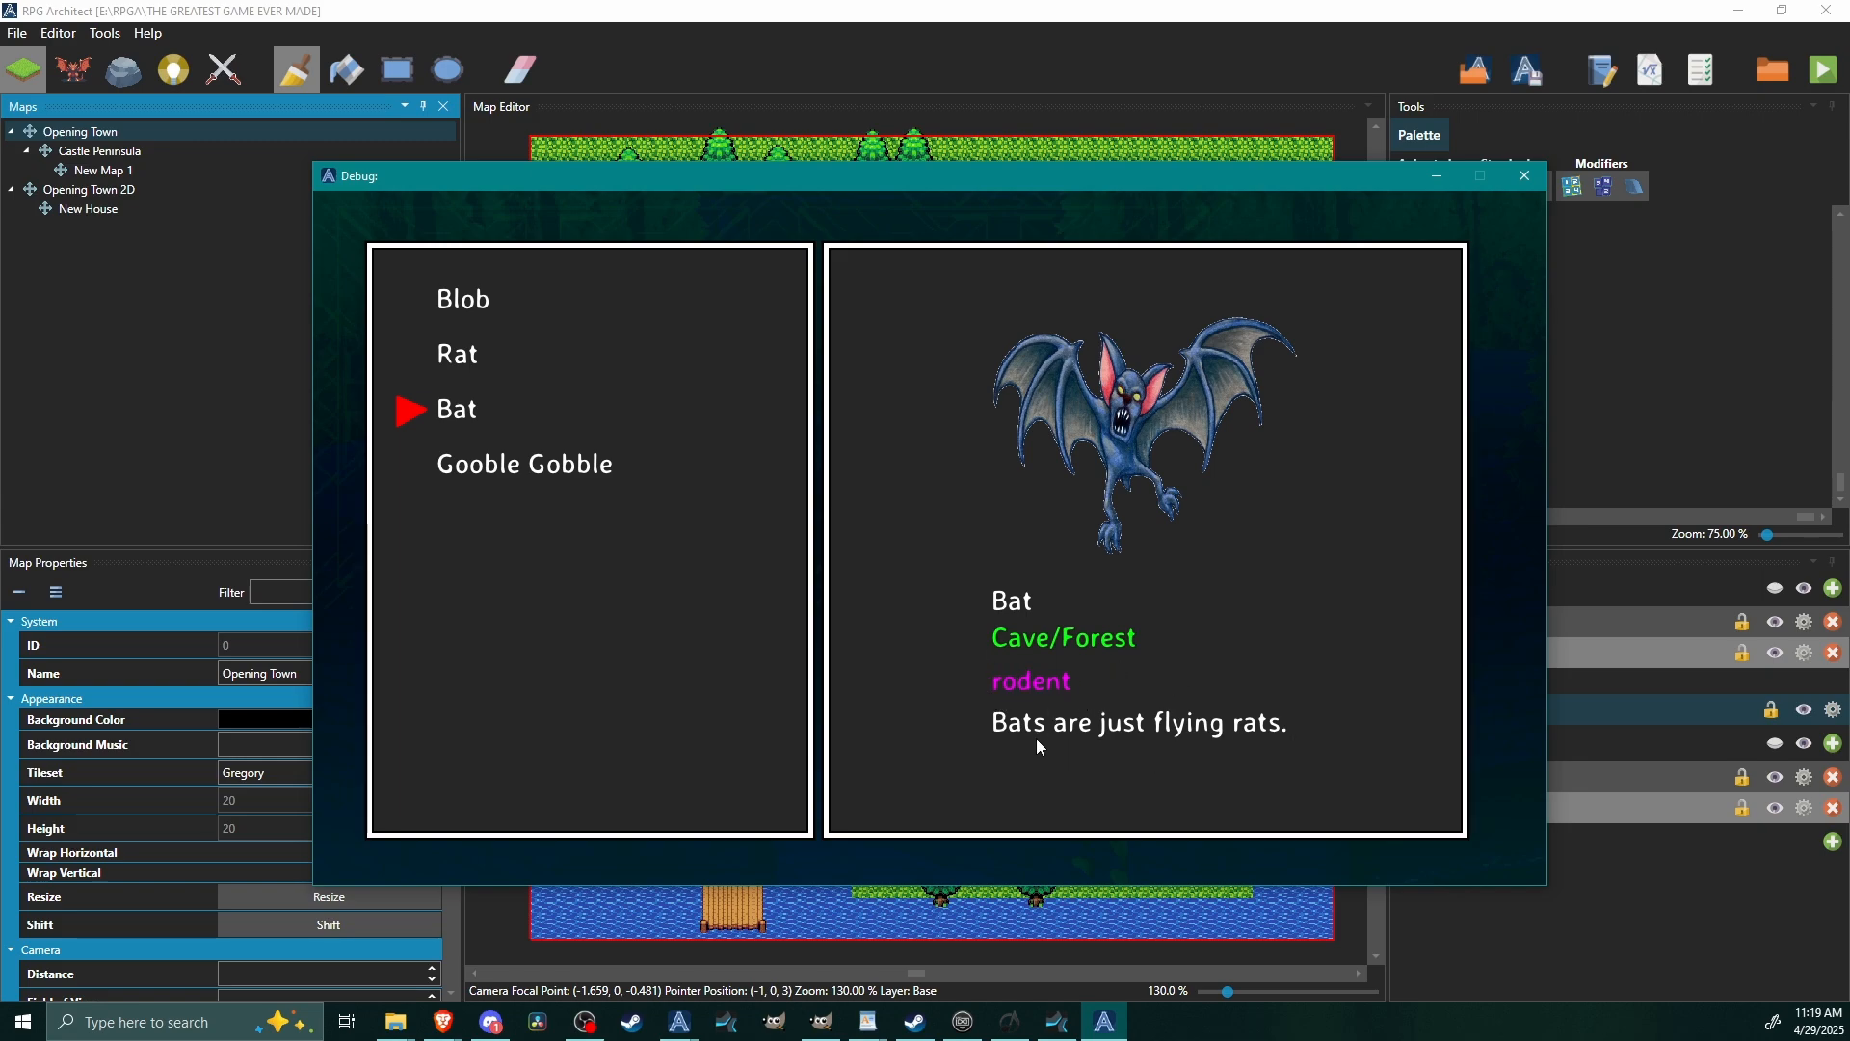
key("Down")
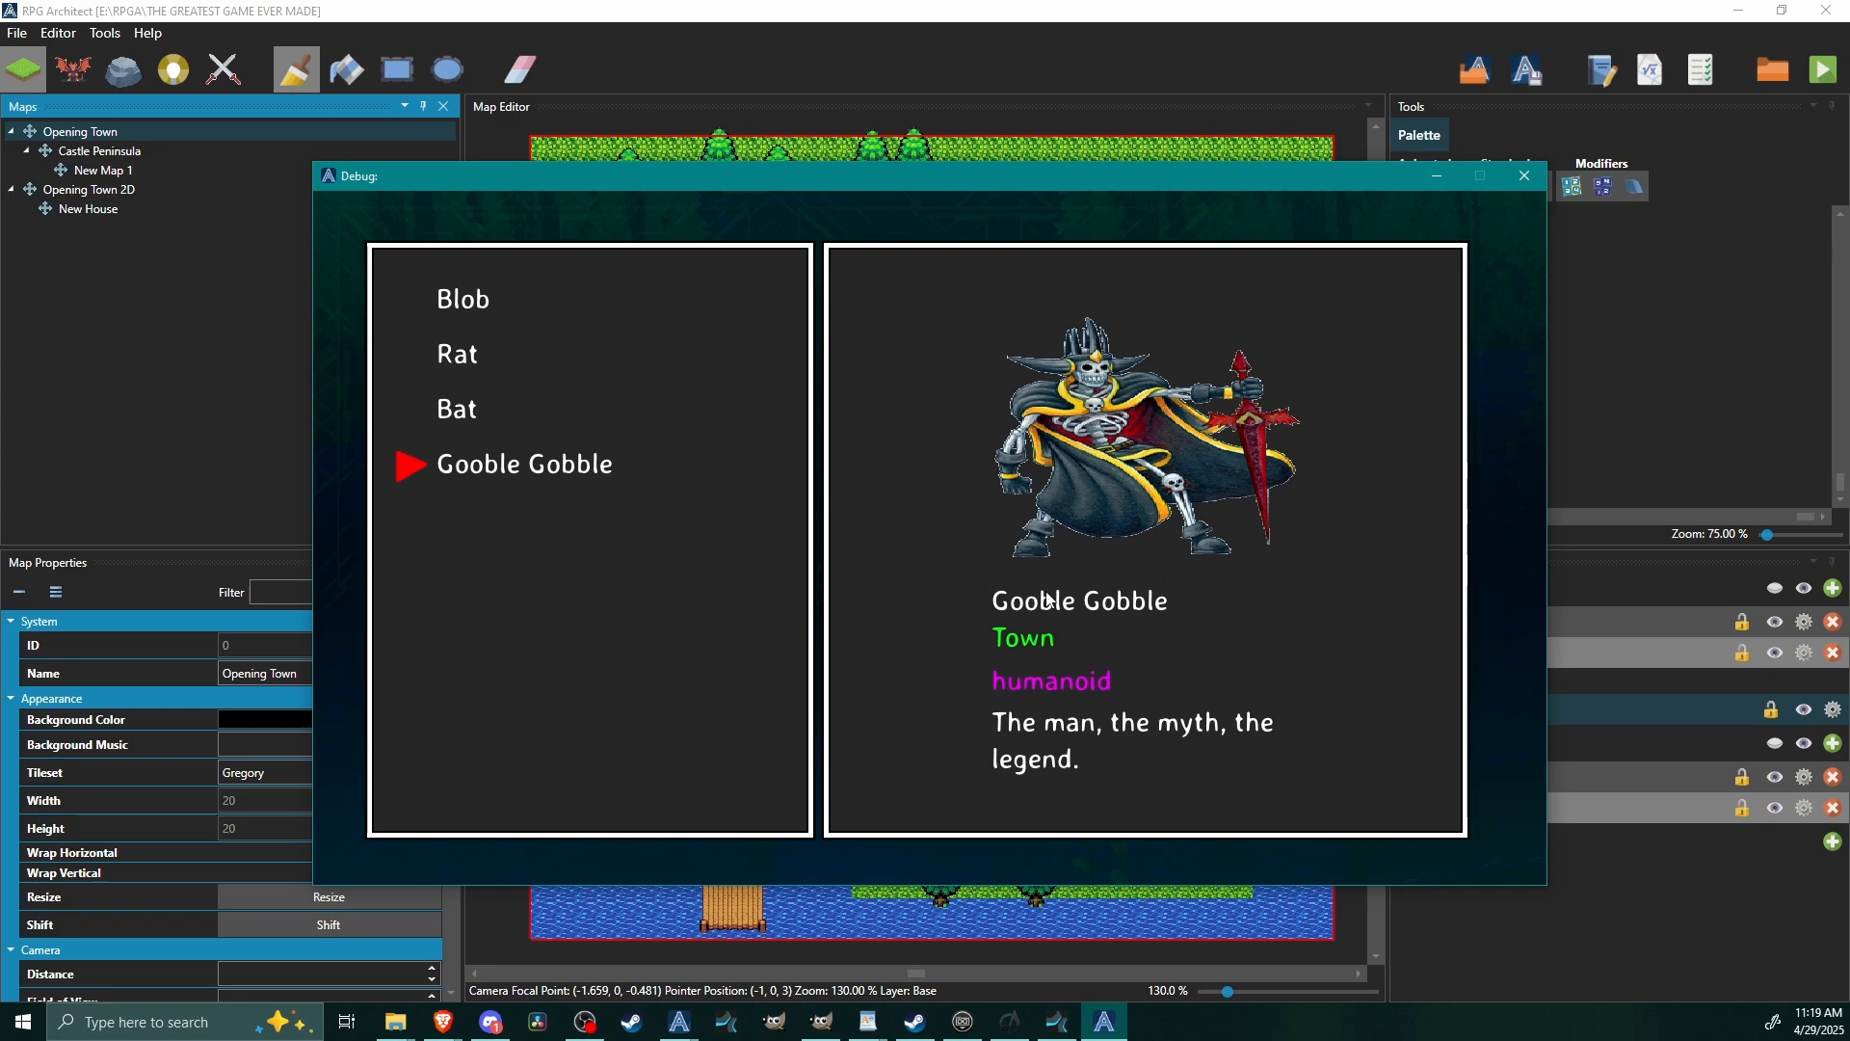
key("Down")
key("Down")
key("Down")
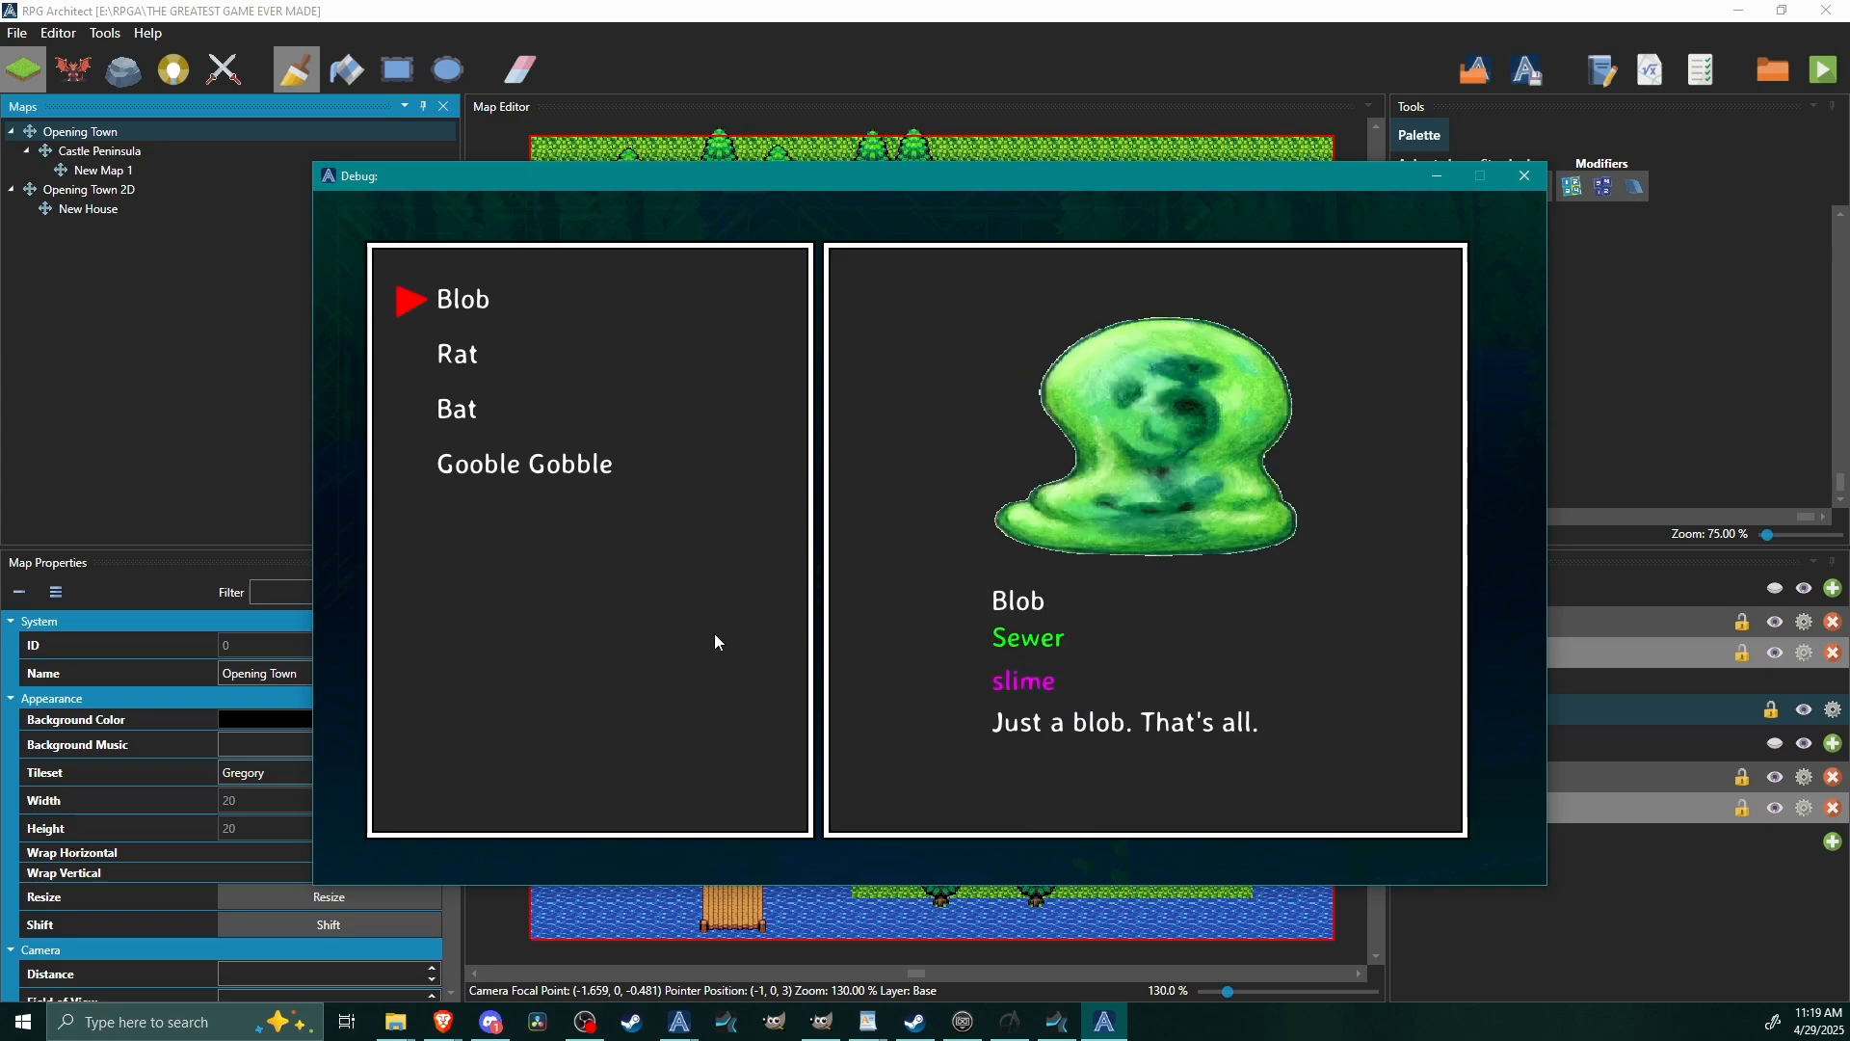
key("Down")
key("Down")
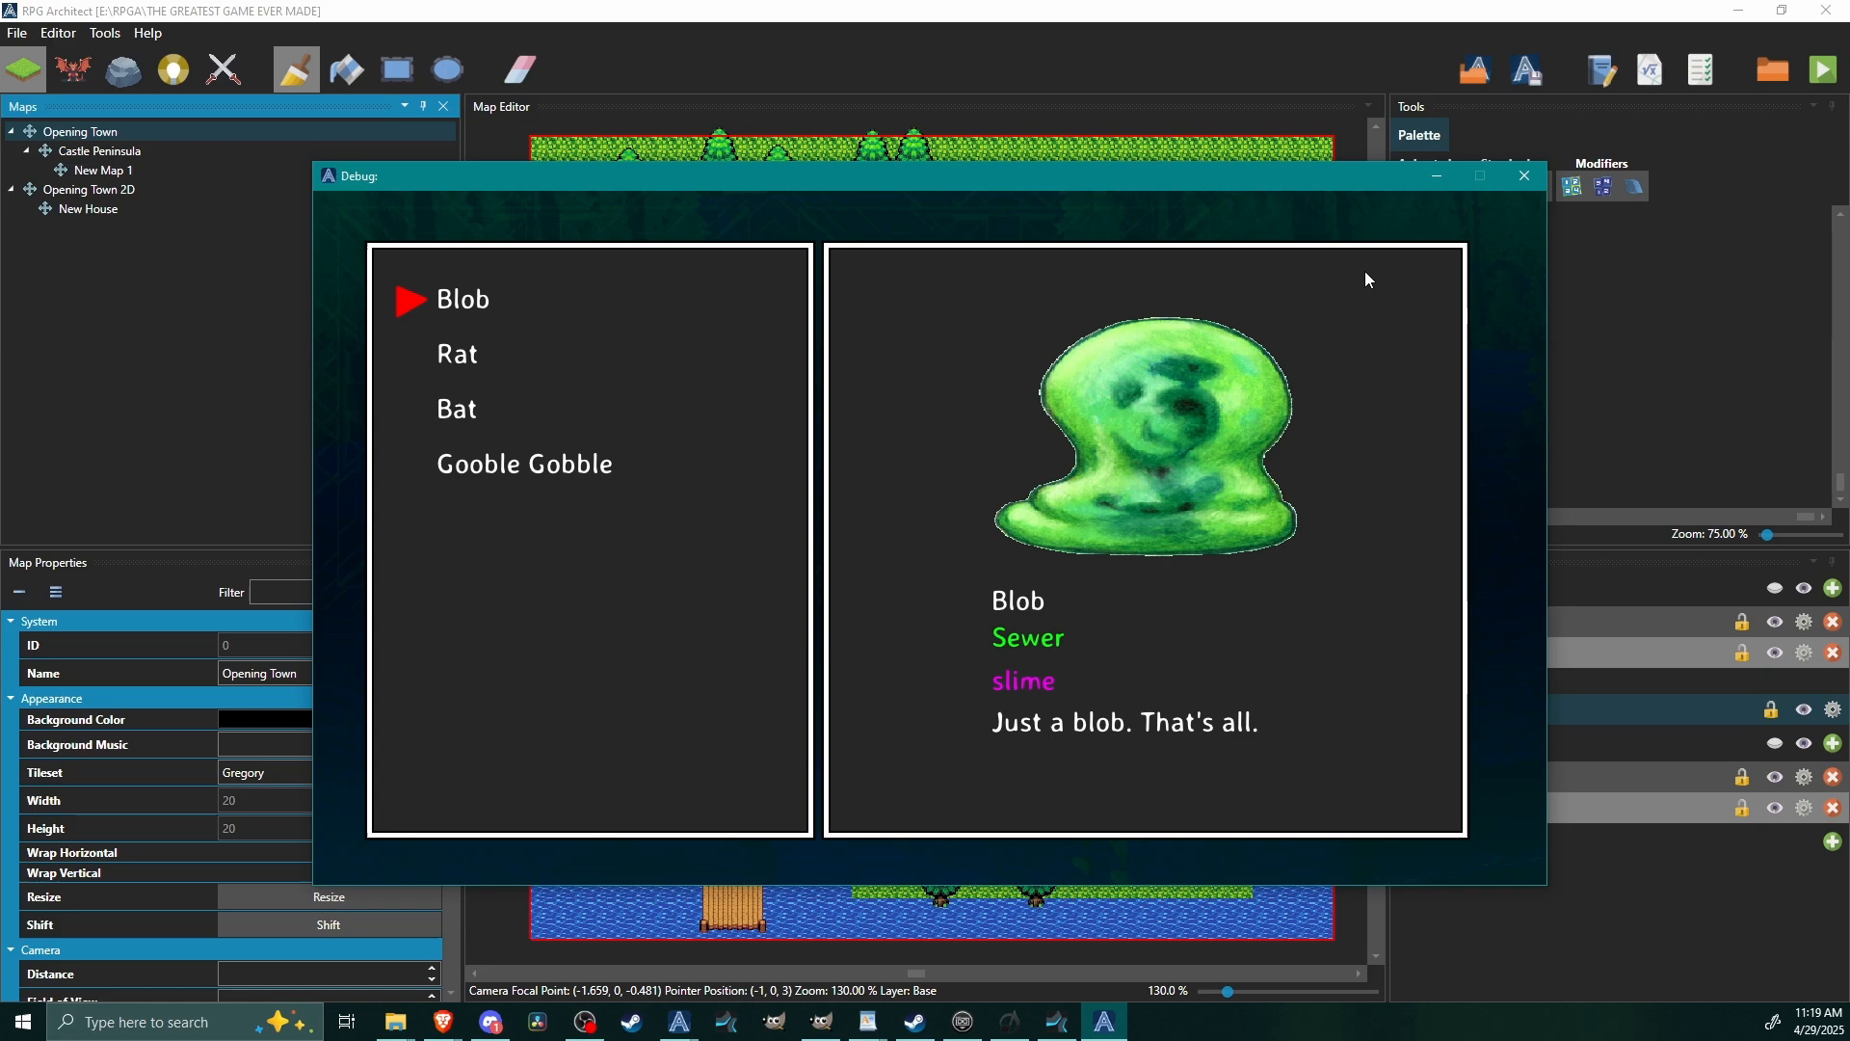
left_click(1528, 176)
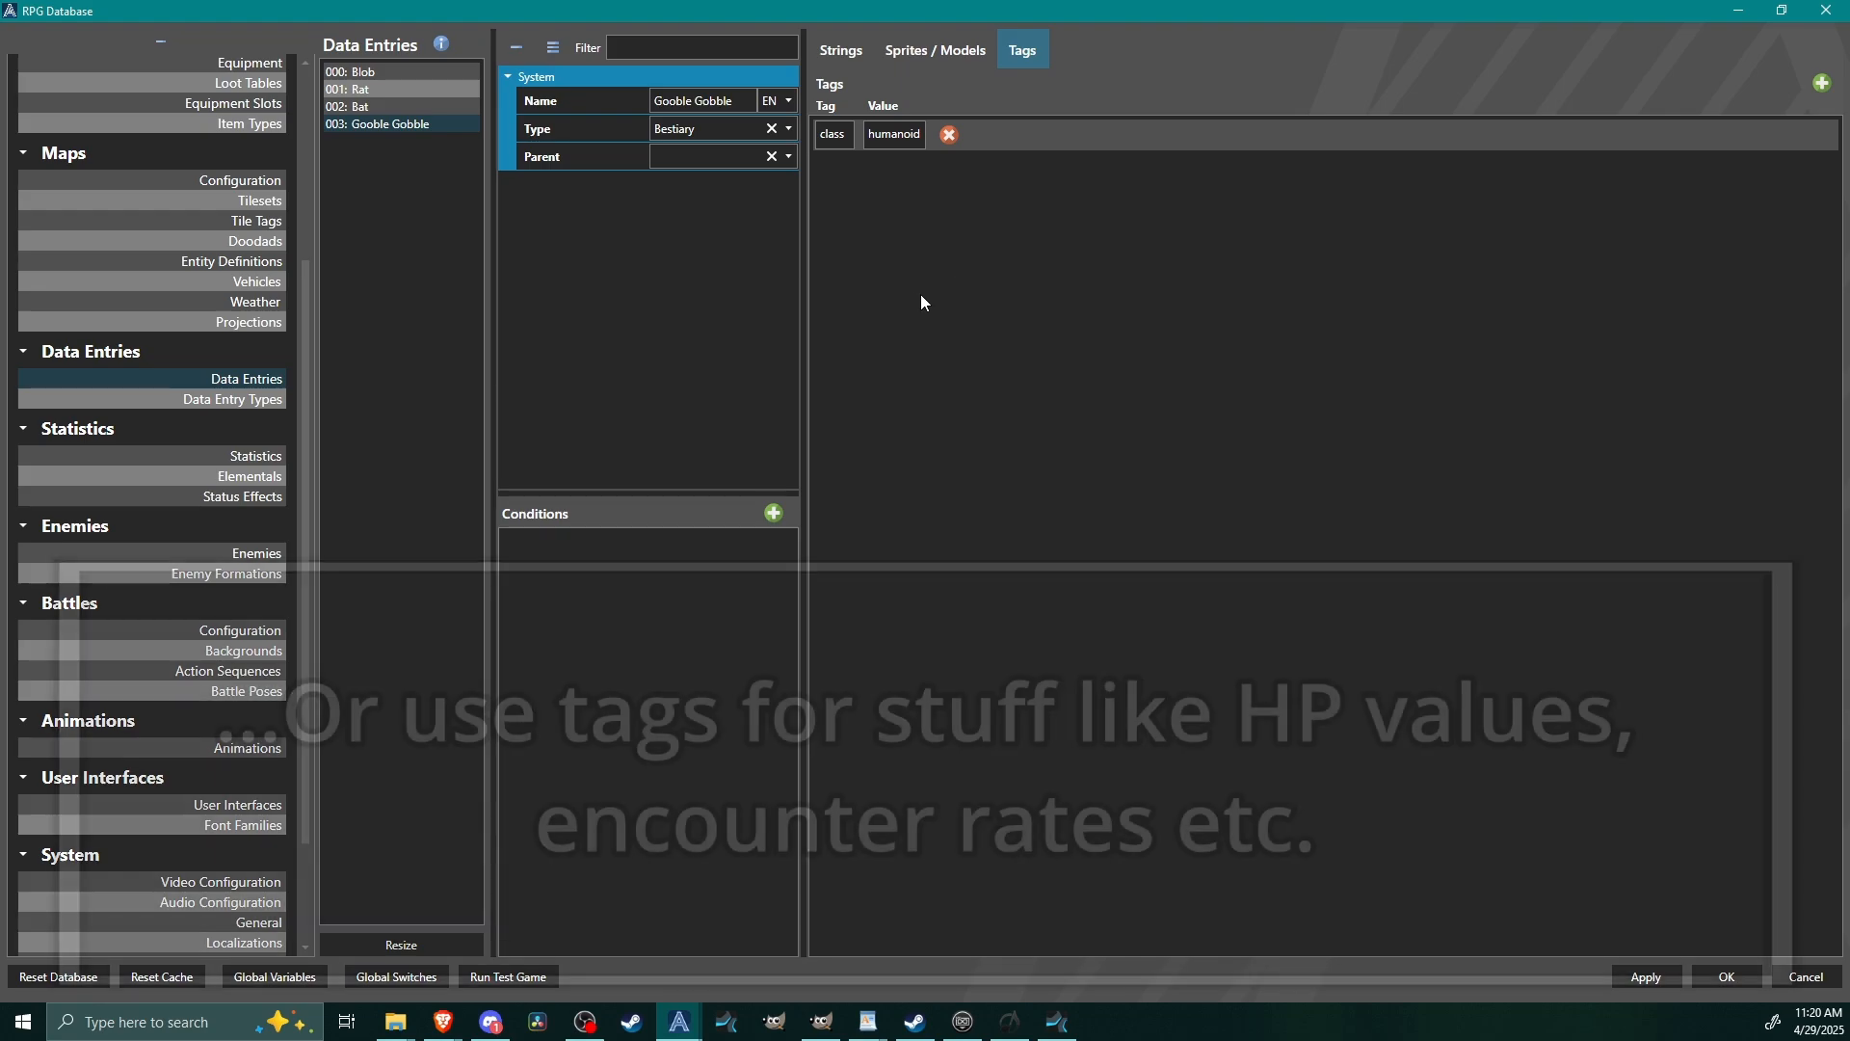
Review the strings and tags of the Gooble Gobble data entry.
left_click(842, 52)
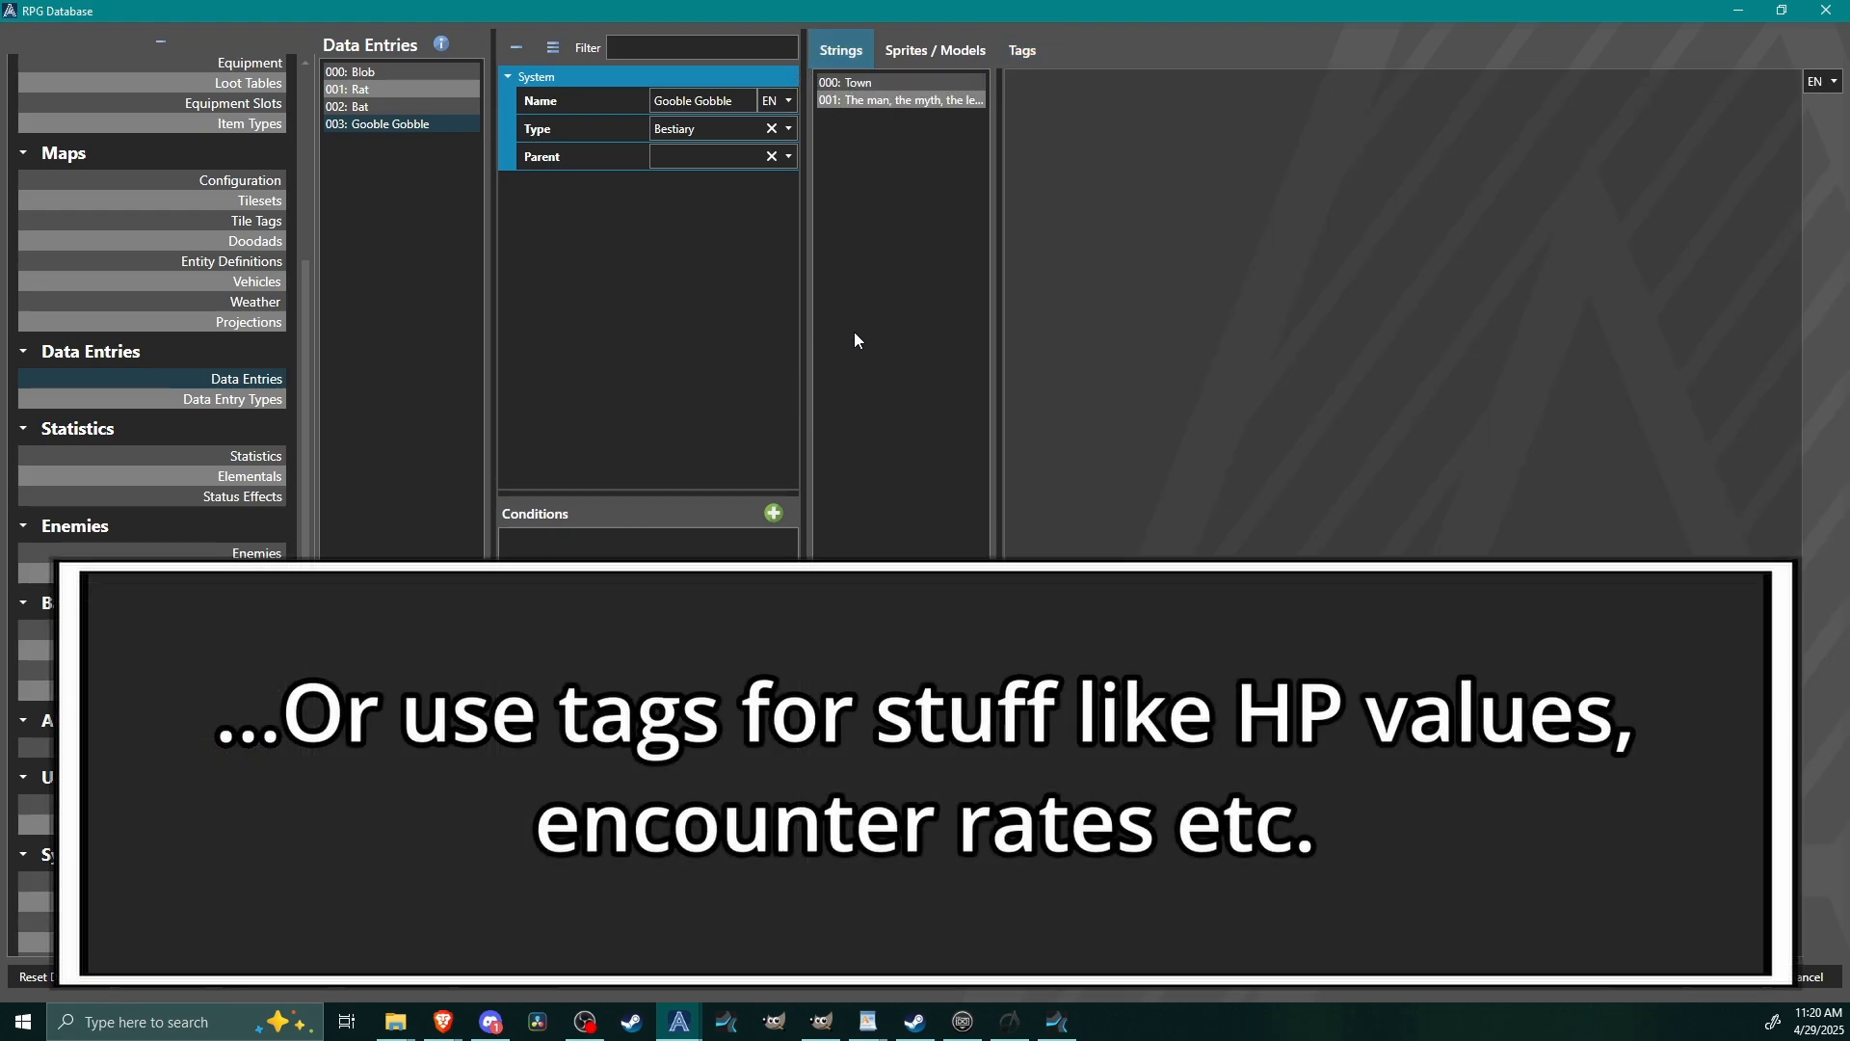
left_click(1023, 49)
left_click(859, 53)
left_click(1020, 52)
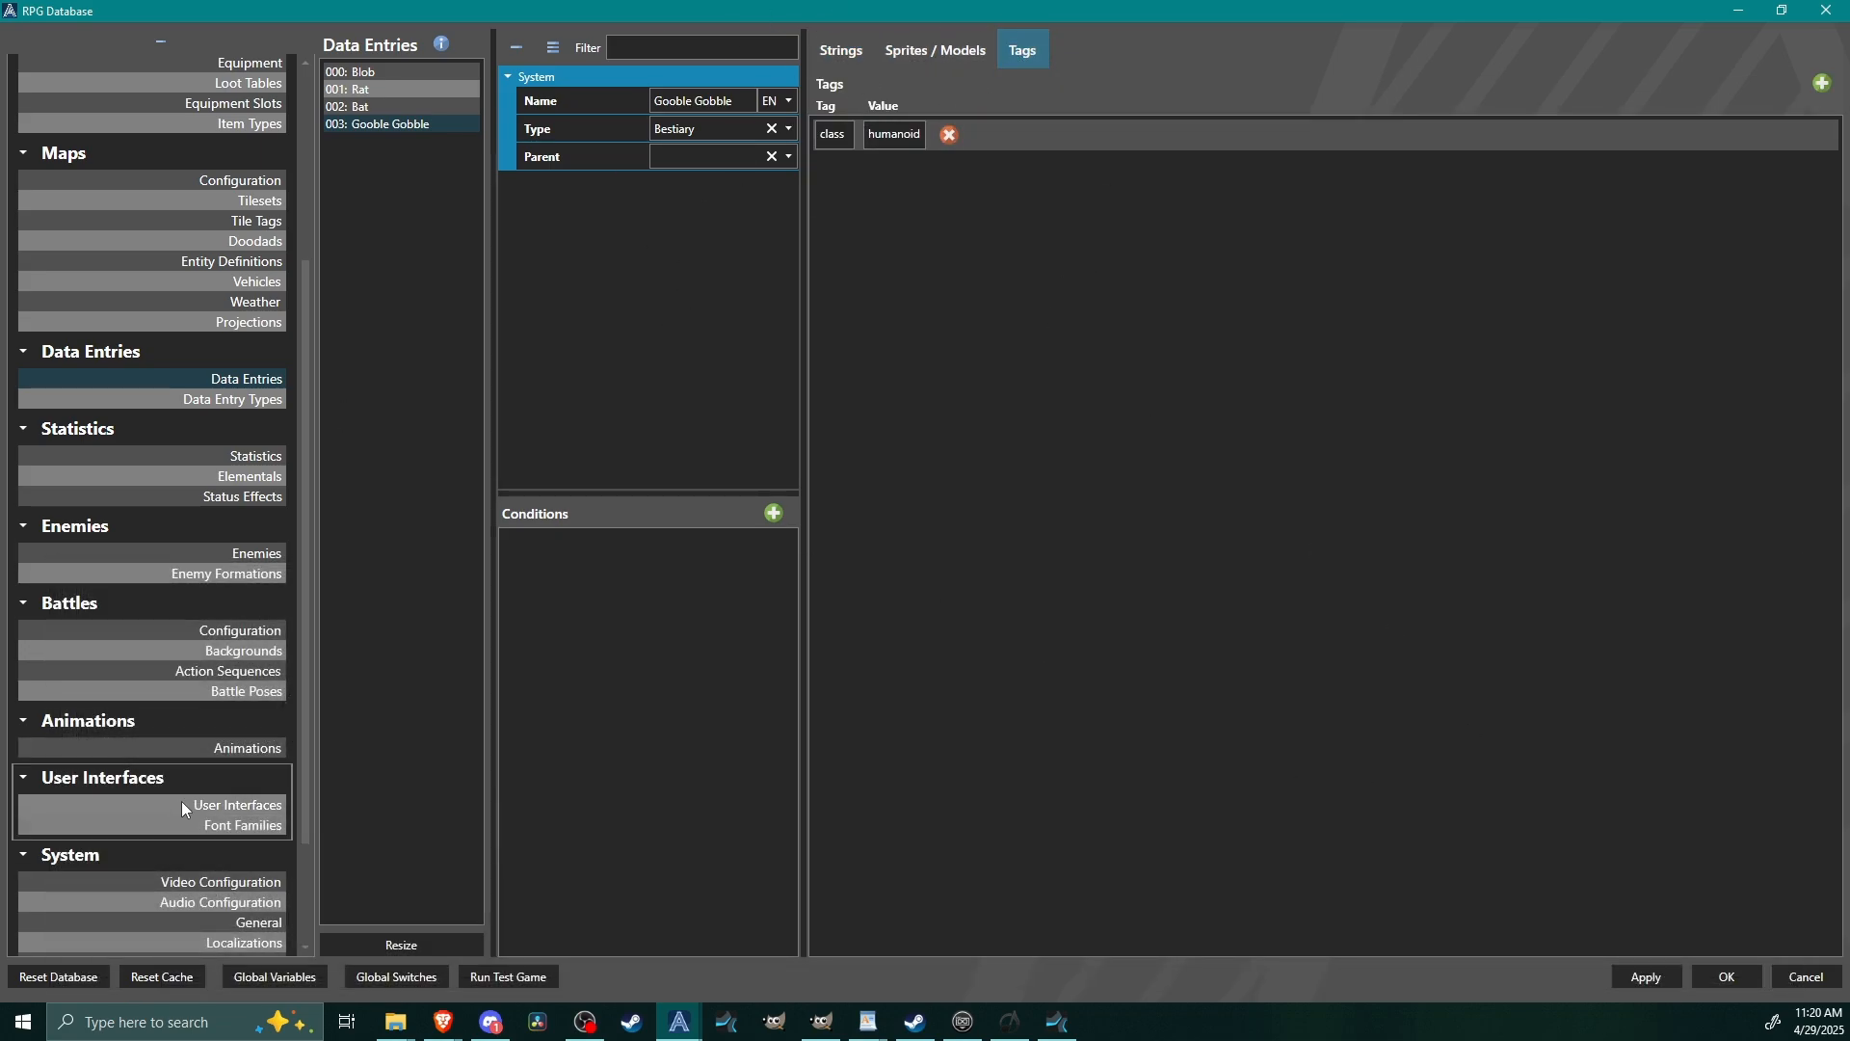
Review the Bestiary user interface layout, and apply the database changes and close the database.
left_click(192, 805)
left_click(413, 437)
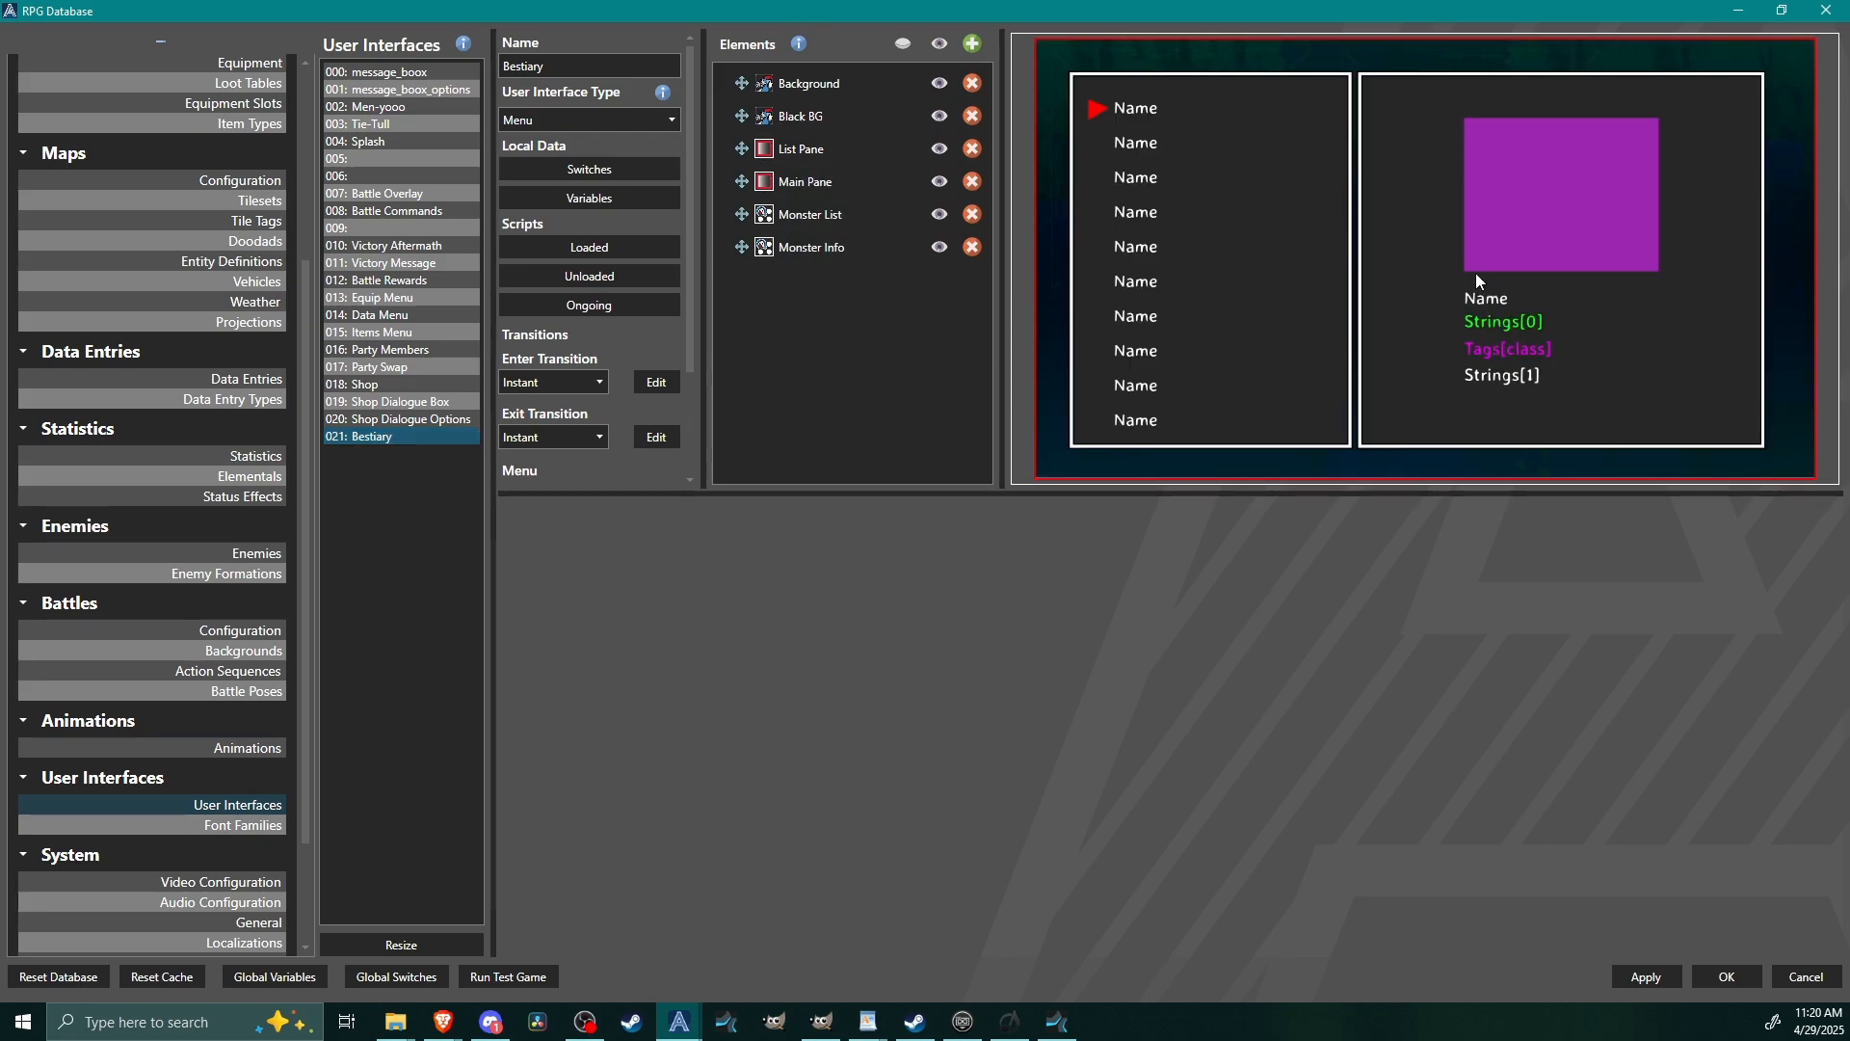
left_click(1651, 981)
left_click(1708, 972)
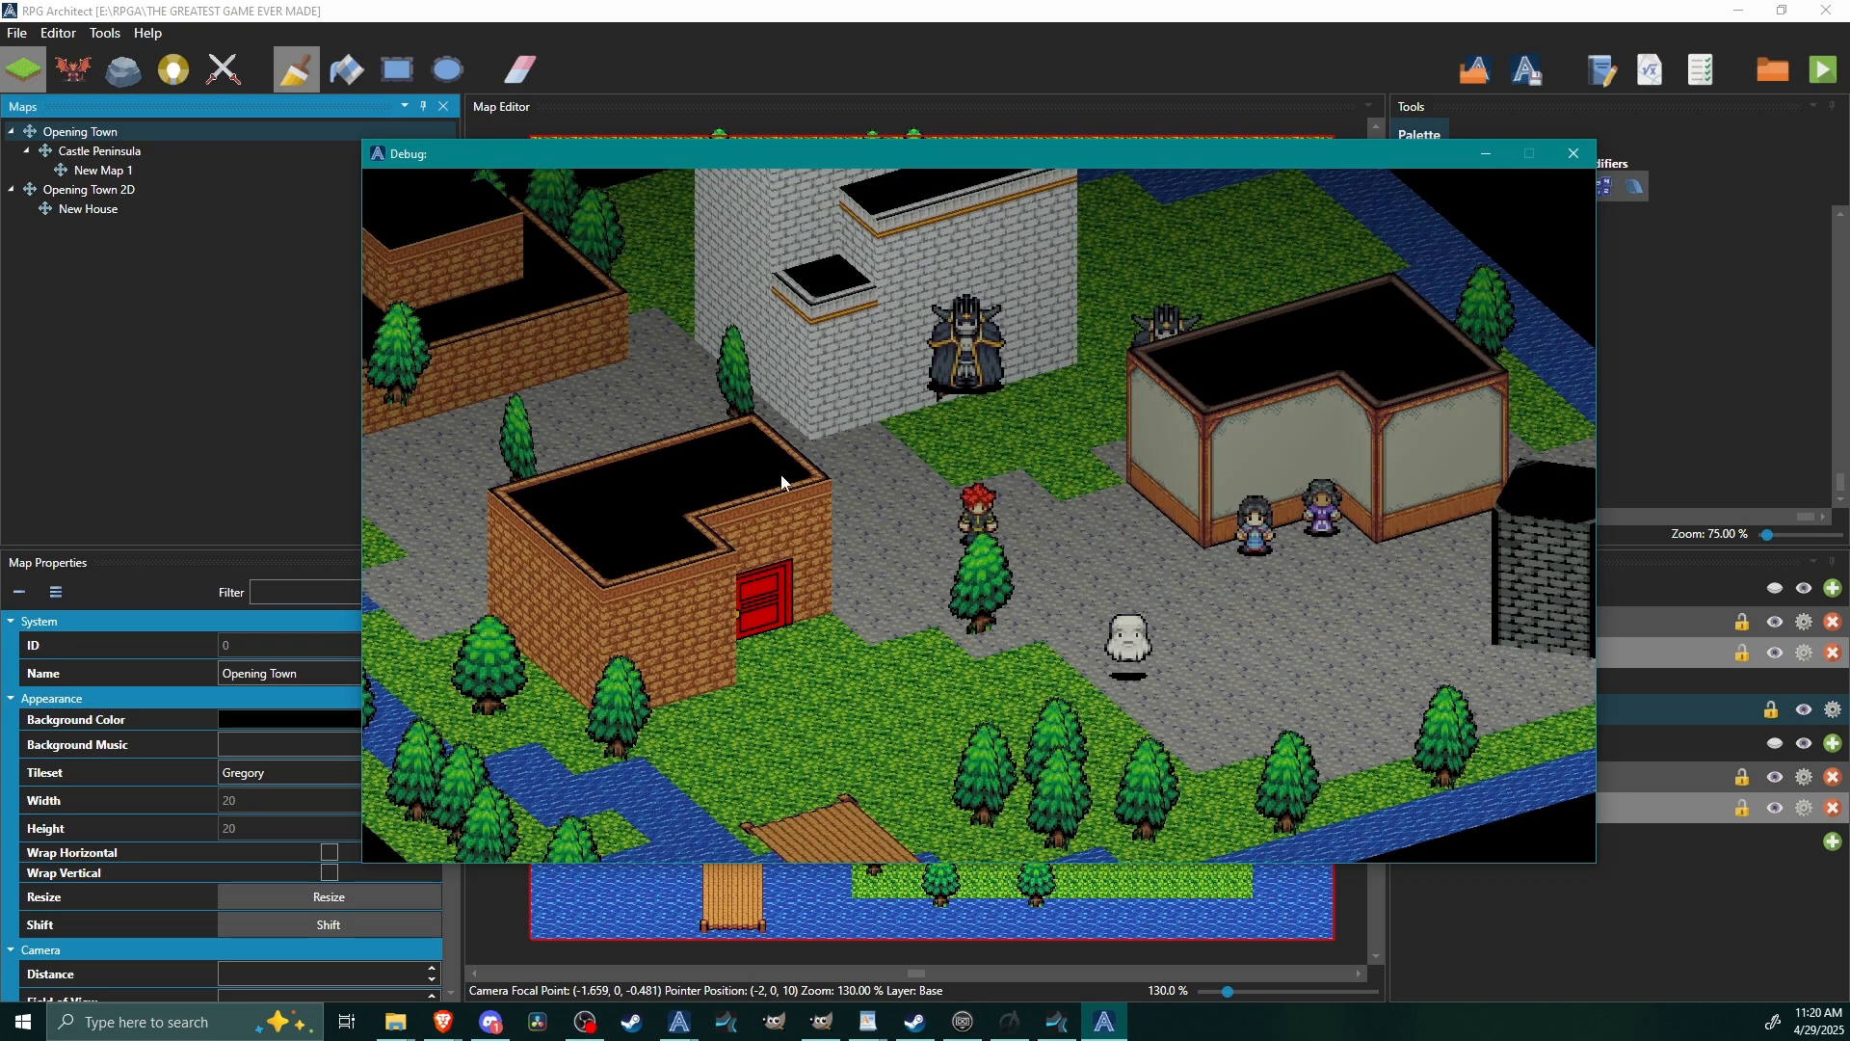
Open the main menu in the new test game and choose Extra to bring up the bestiary.
key("Escape")
key("Up")
key("Up")
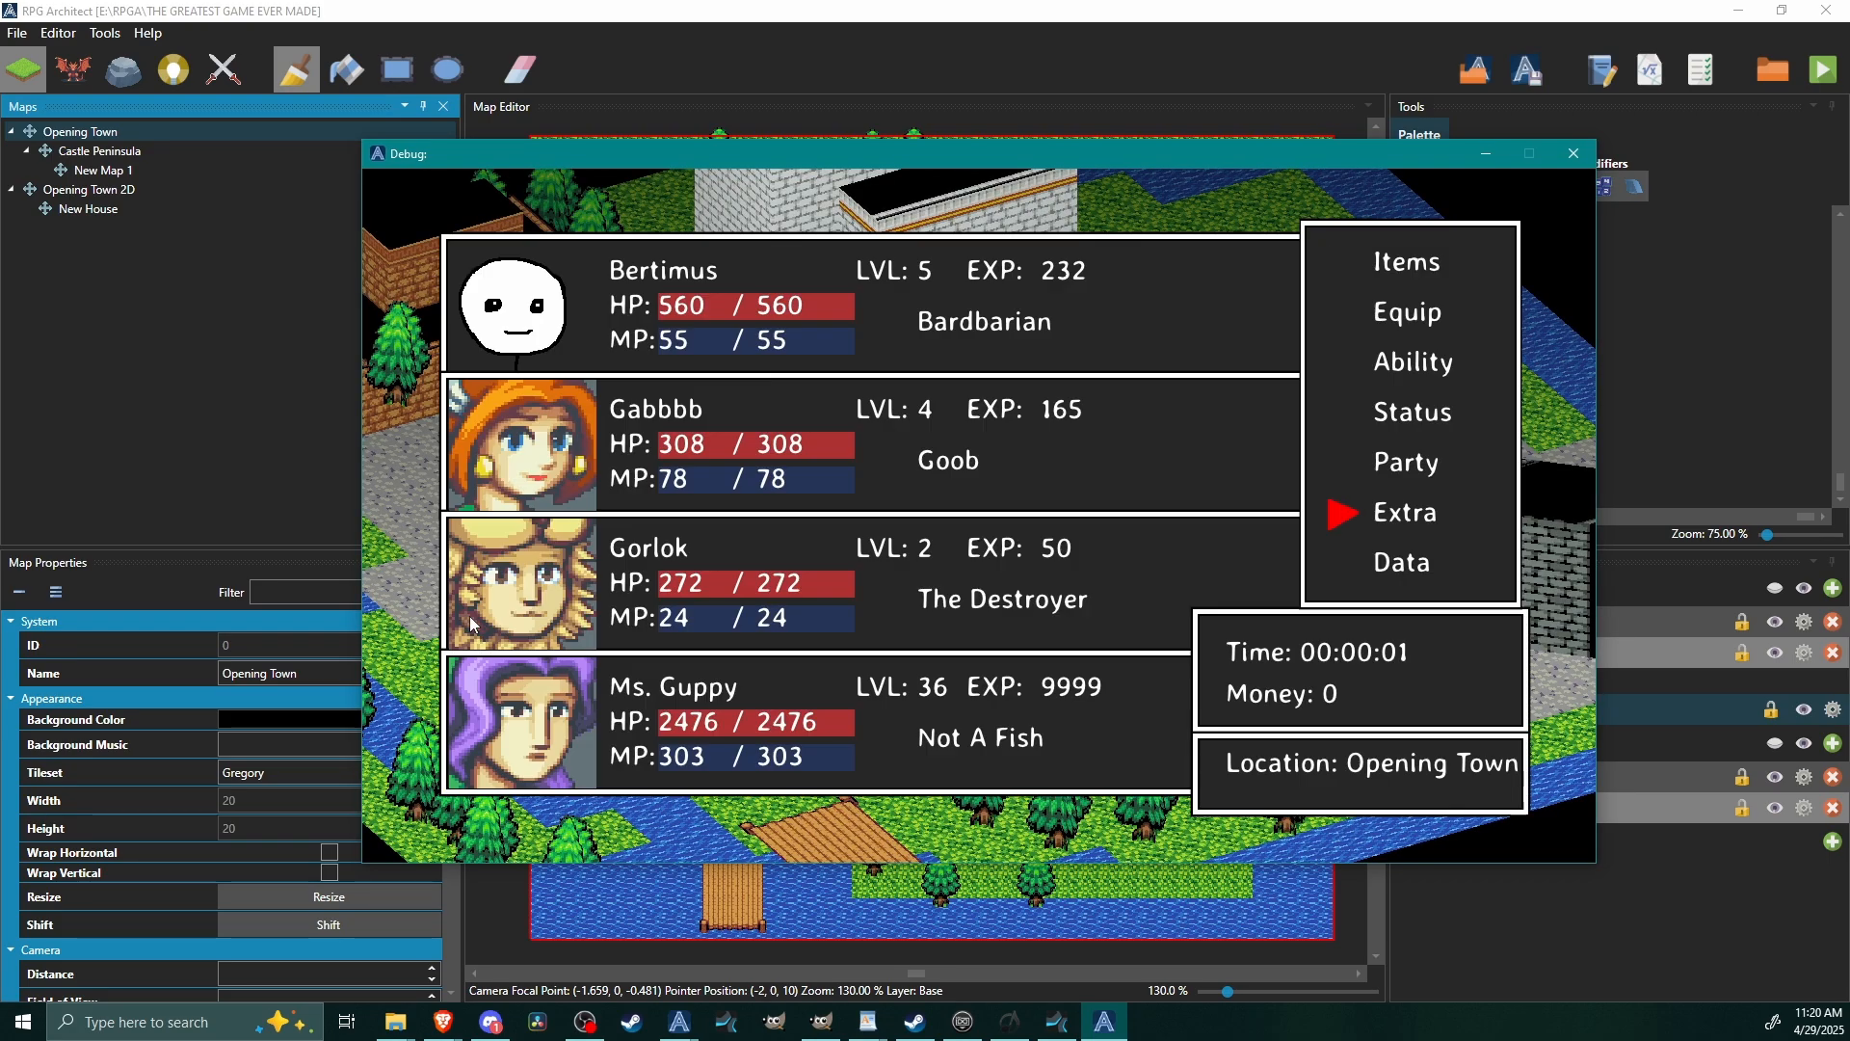
key("Up")
key("Down")
key("Return")
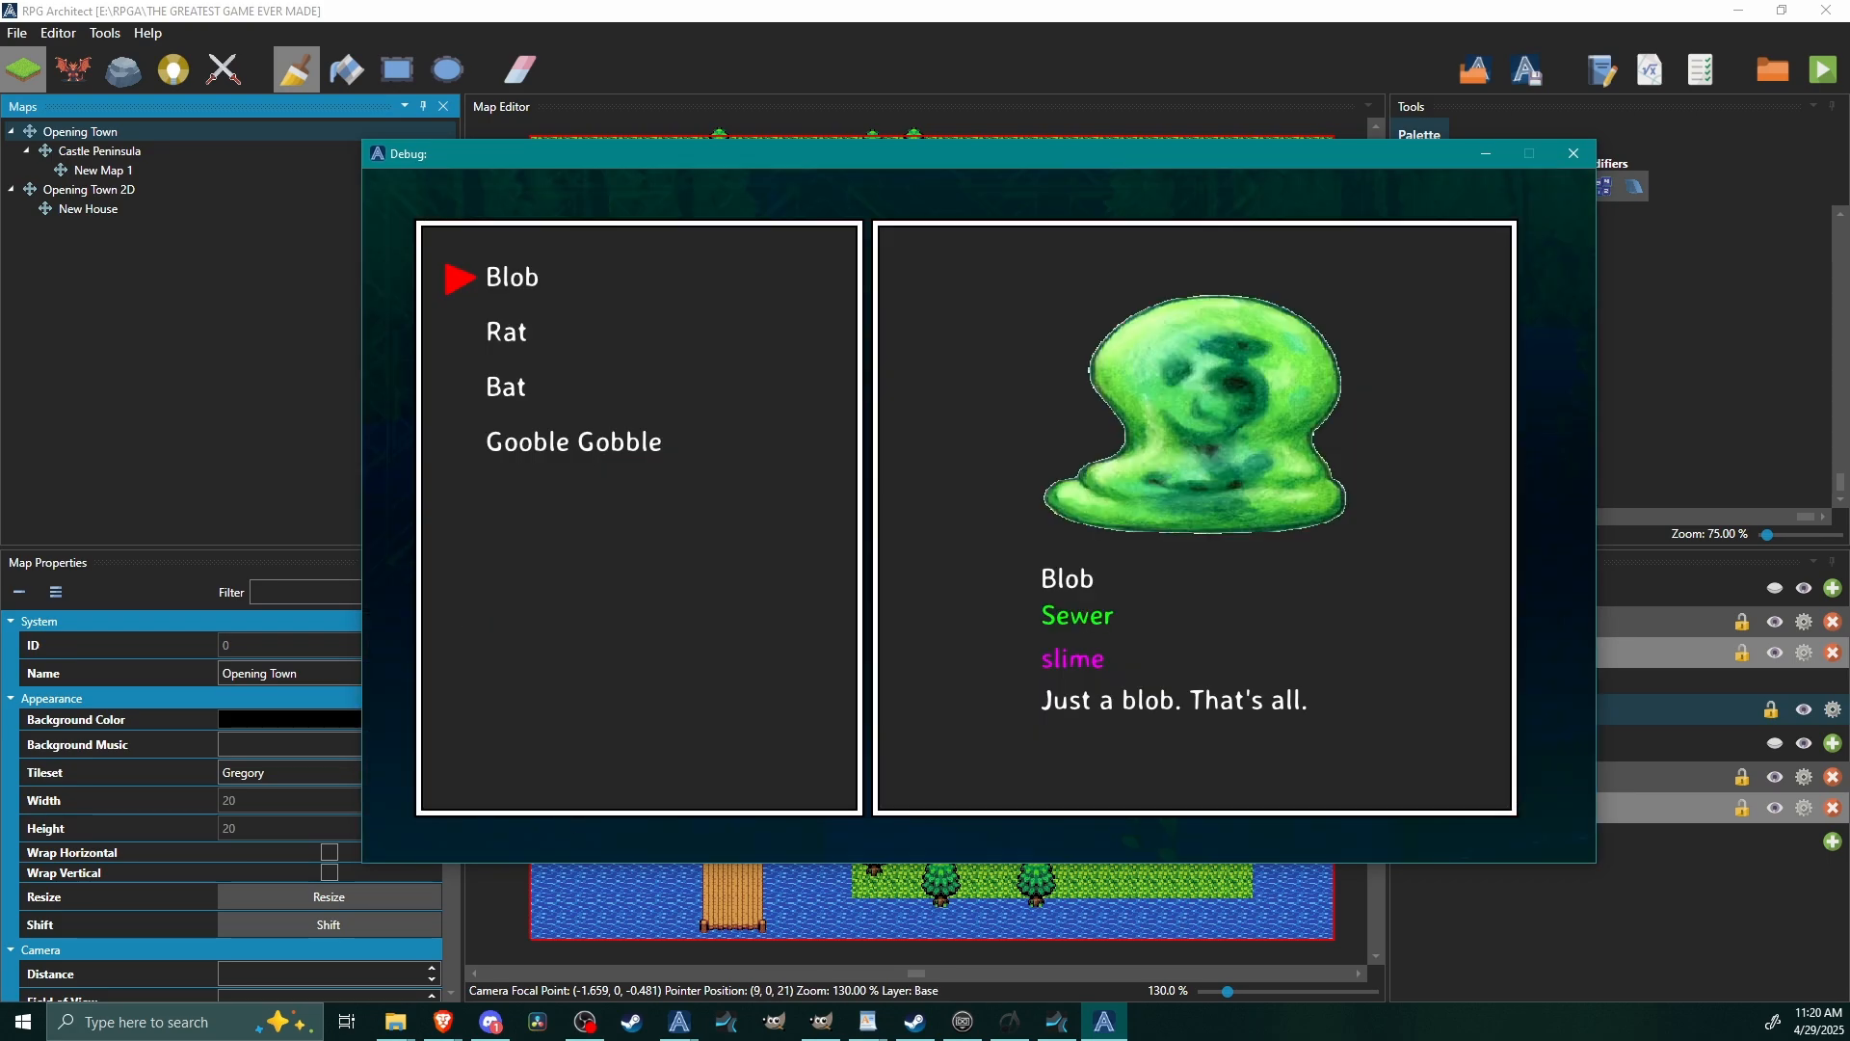
Cycle through the monster list to check each monster's info, ending on Blob.
key("Down")
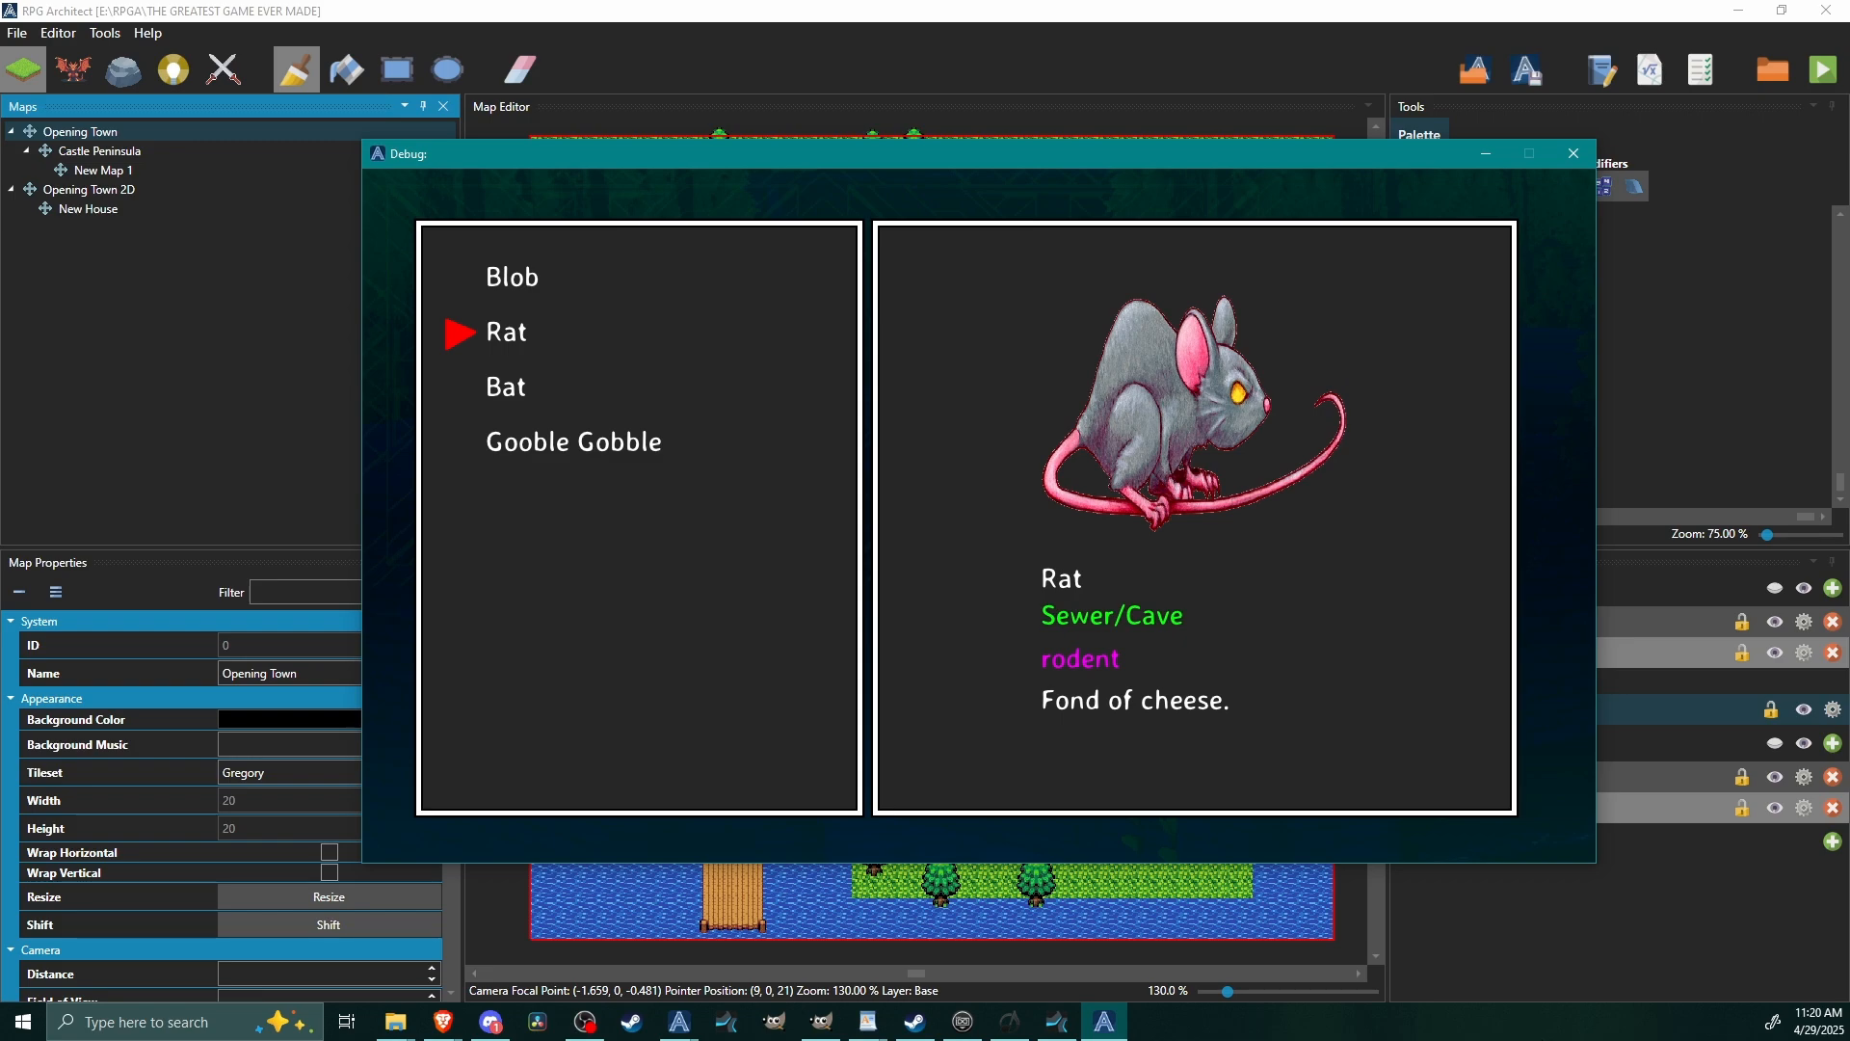
key("Down")
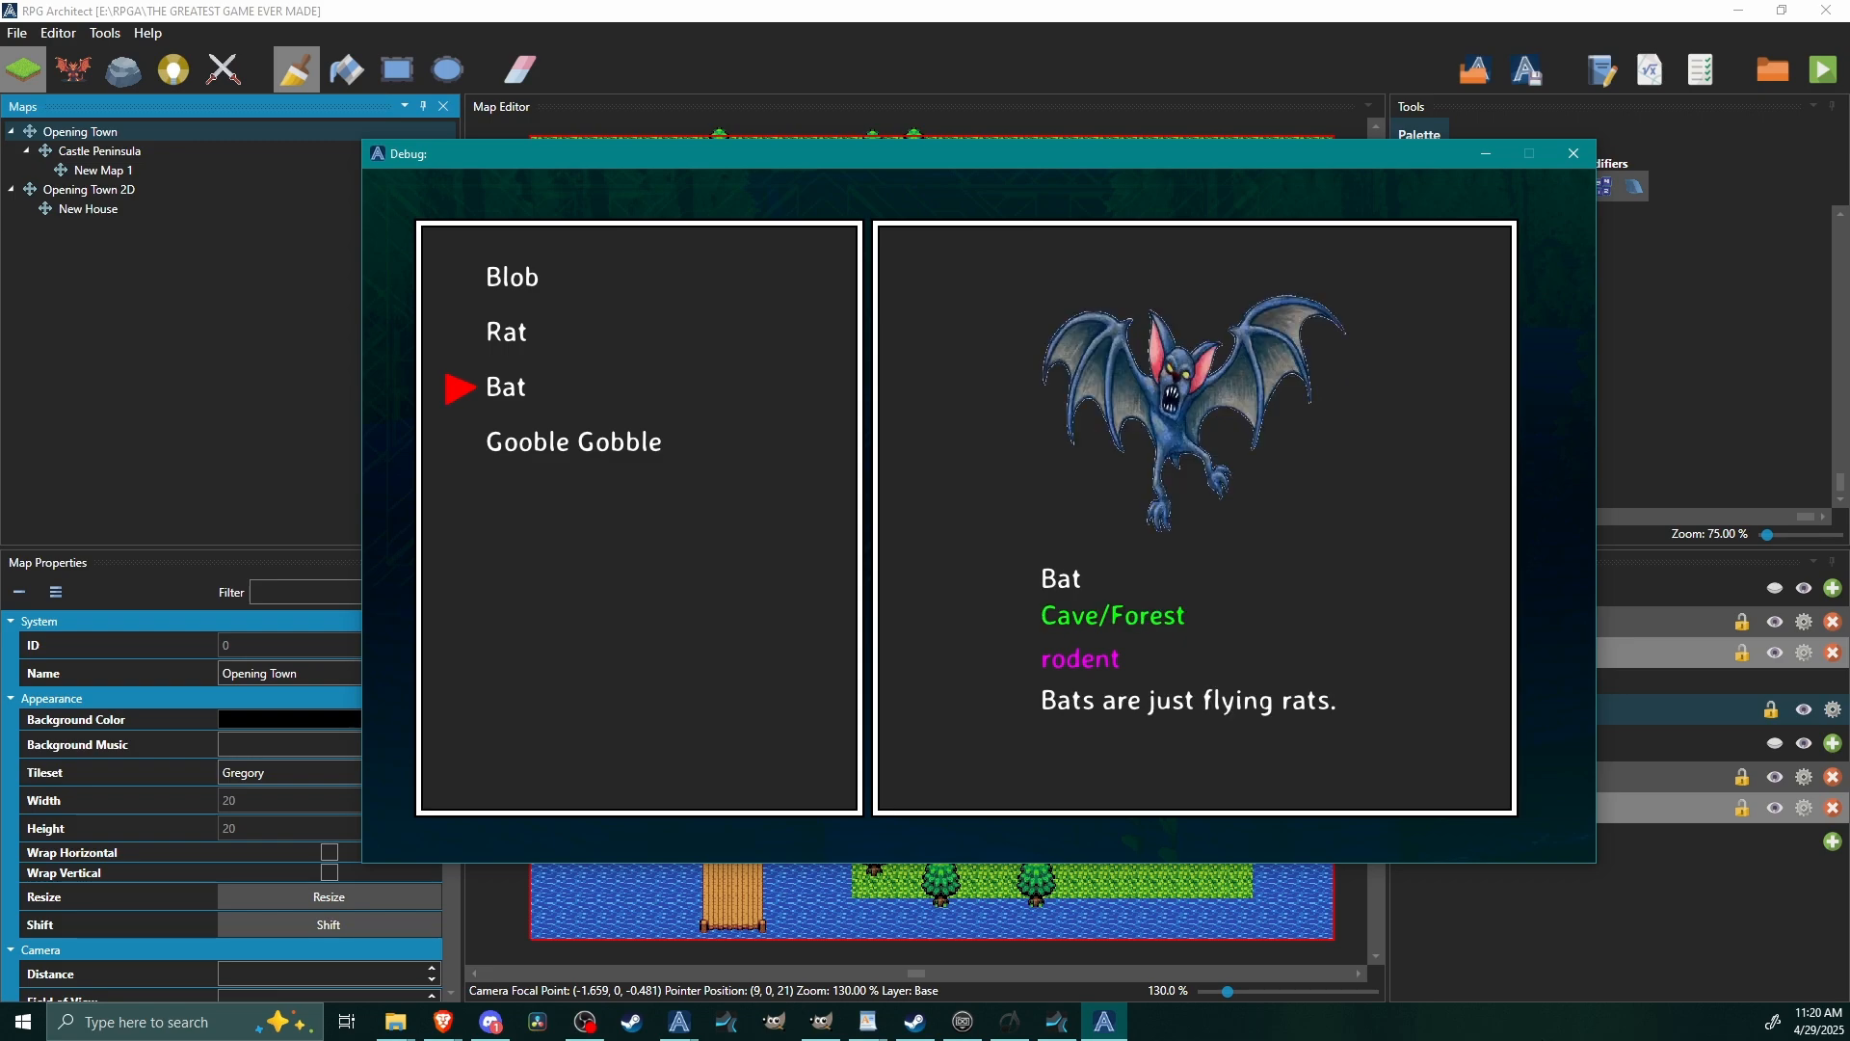
key("Down")
key("Down")
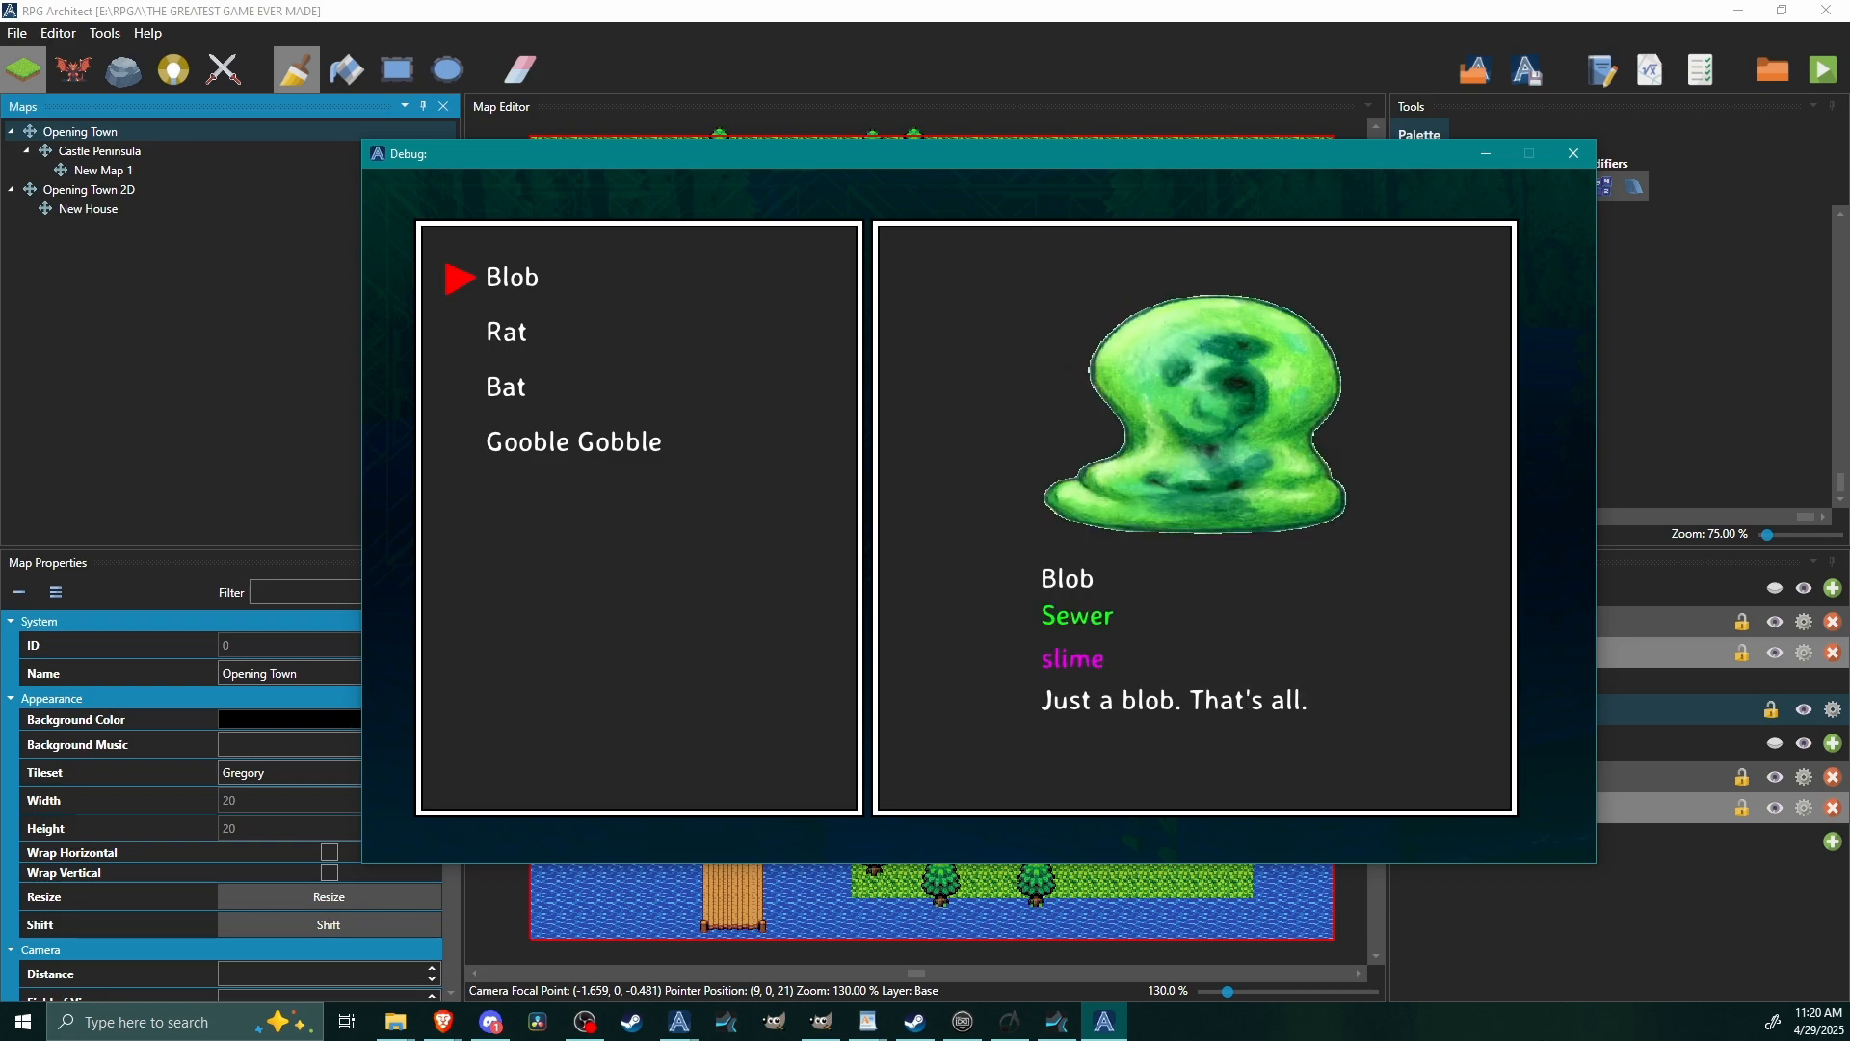
key("Down")
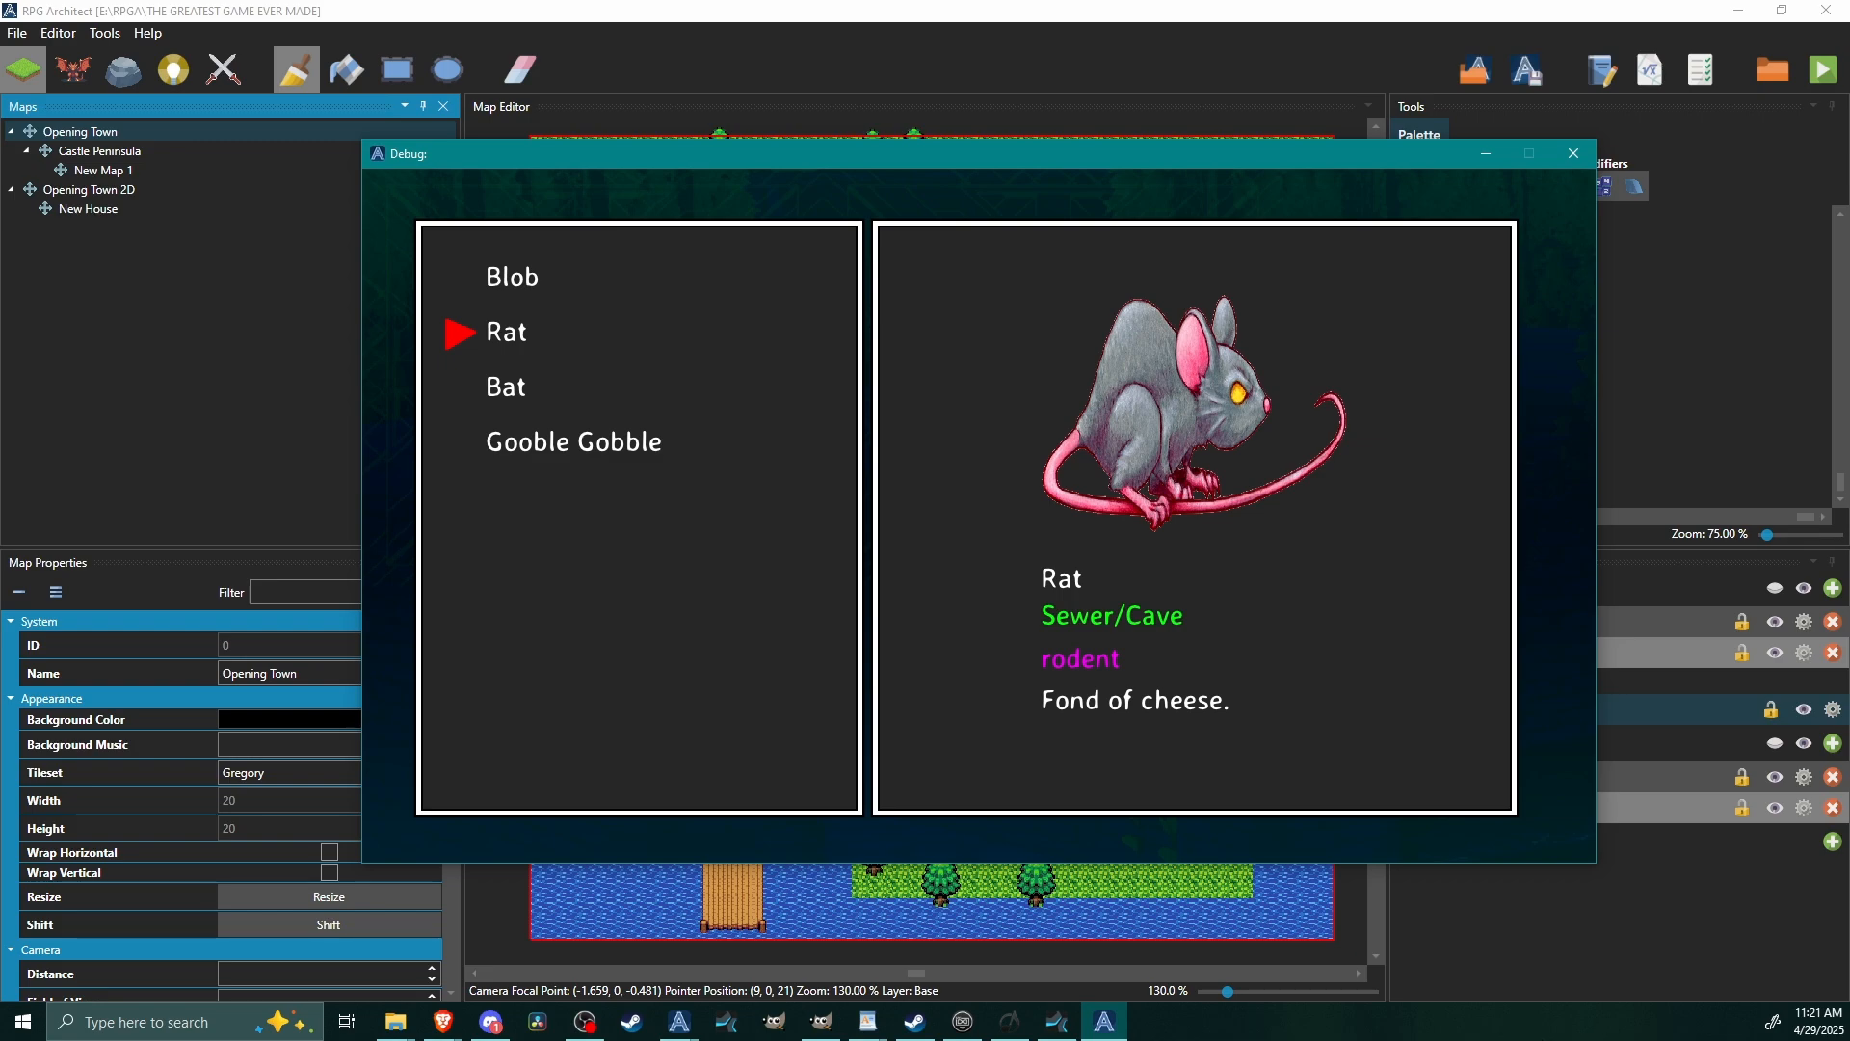
key("Up")
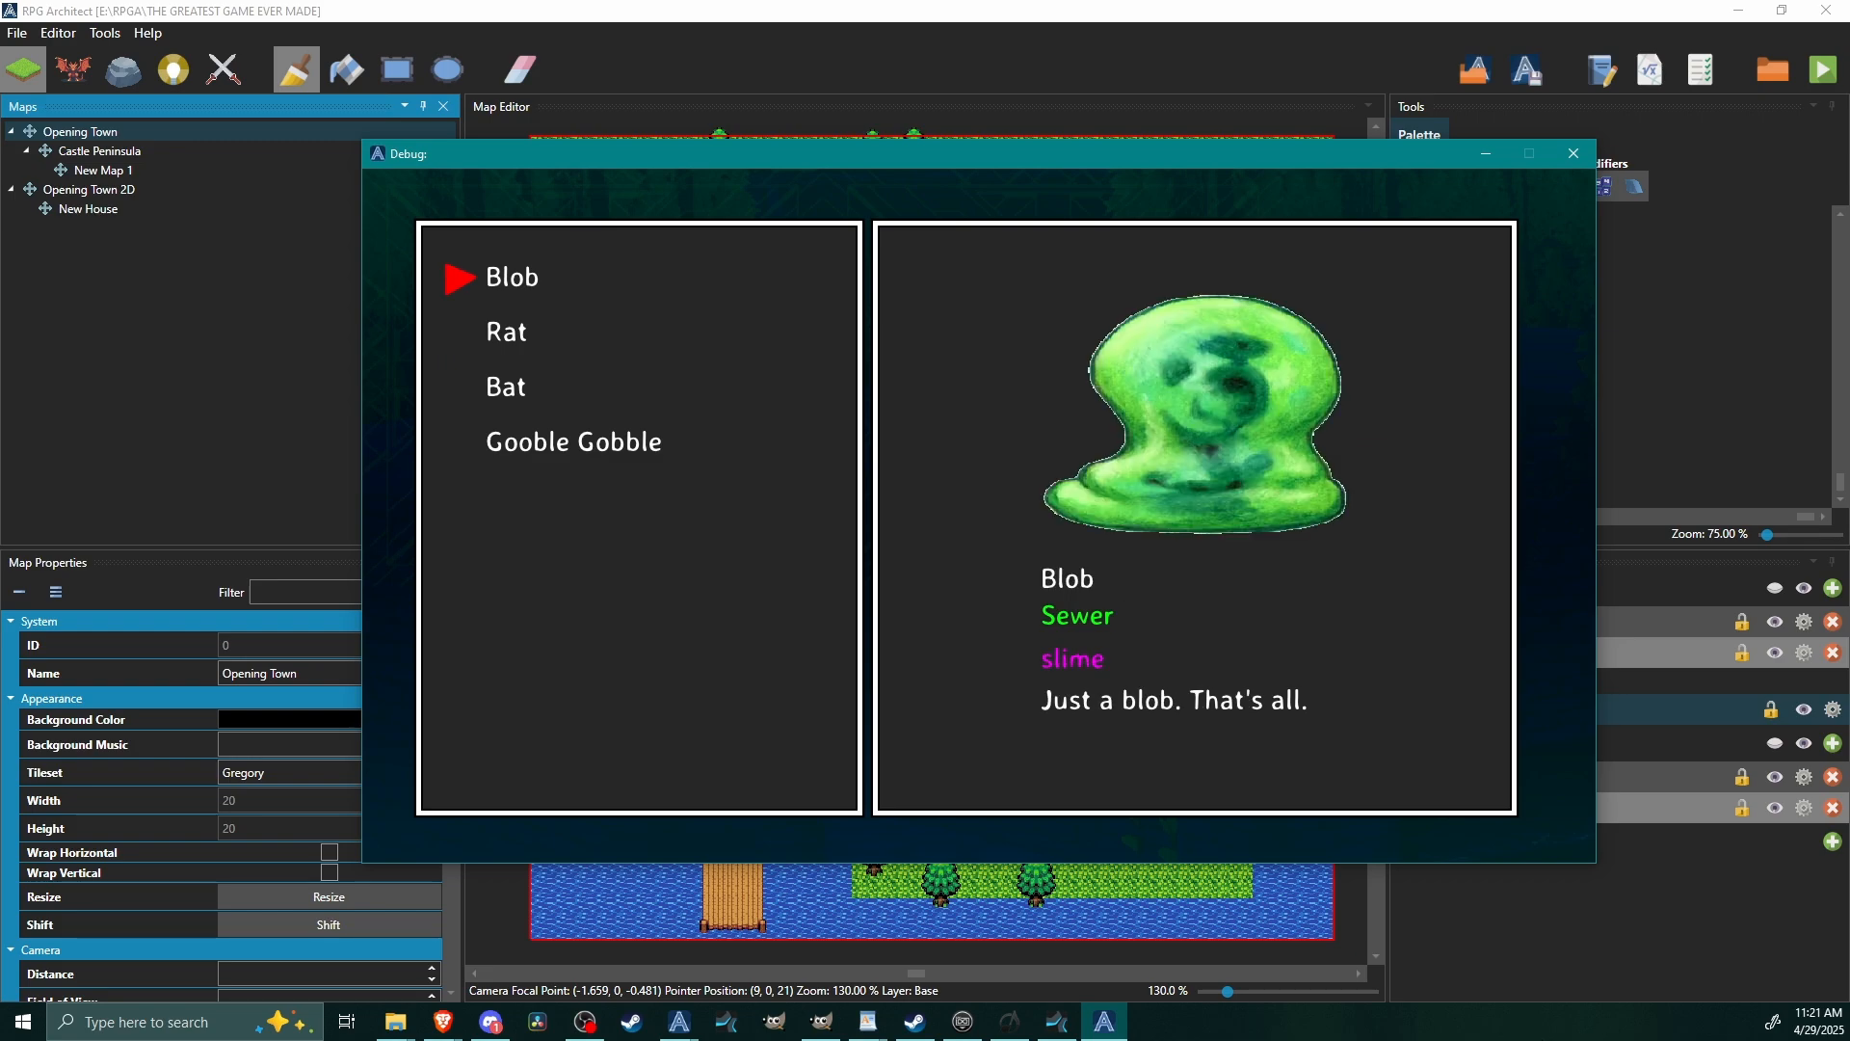